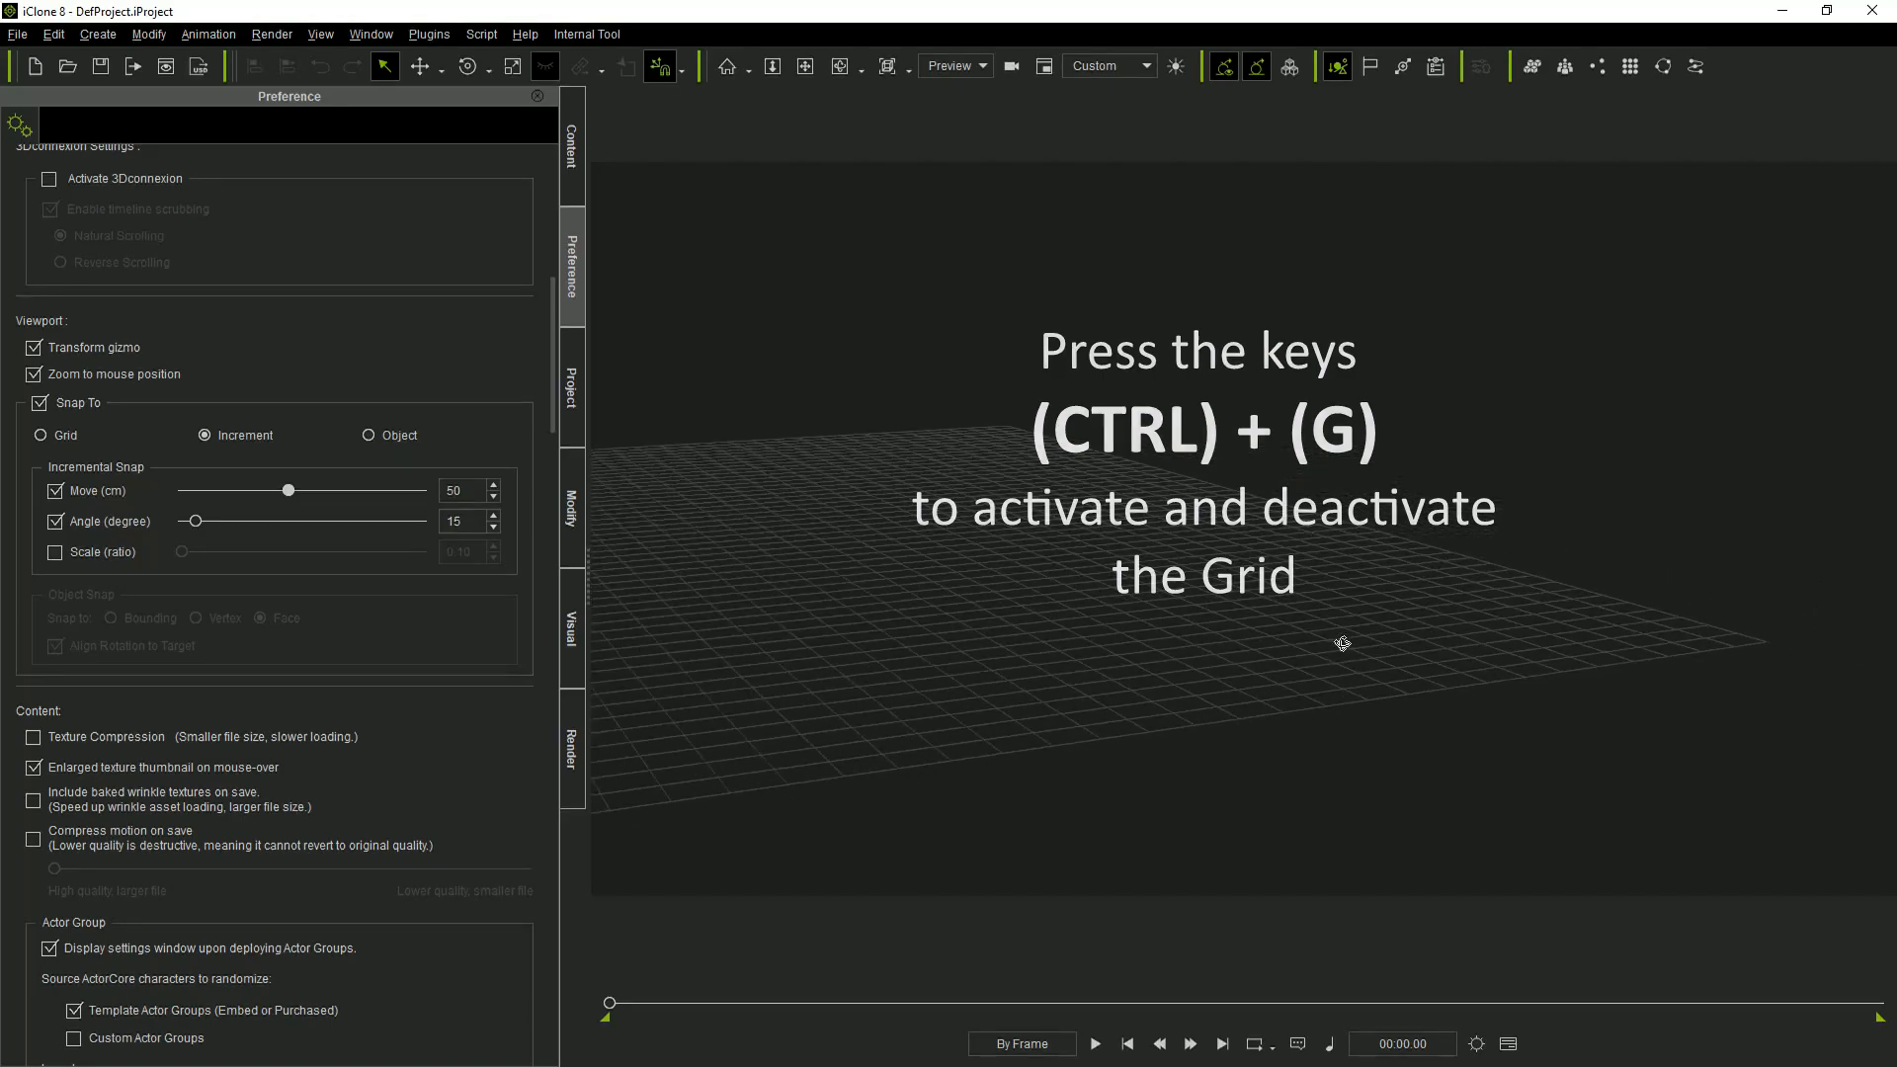
# Add the GF-Wall02 Style01A door wall from the custom Buildings props folder Style01A to the scene.
pyautogui.moveTo(1203, 640); pyautogui.dragTo(1125, 611, button='right')
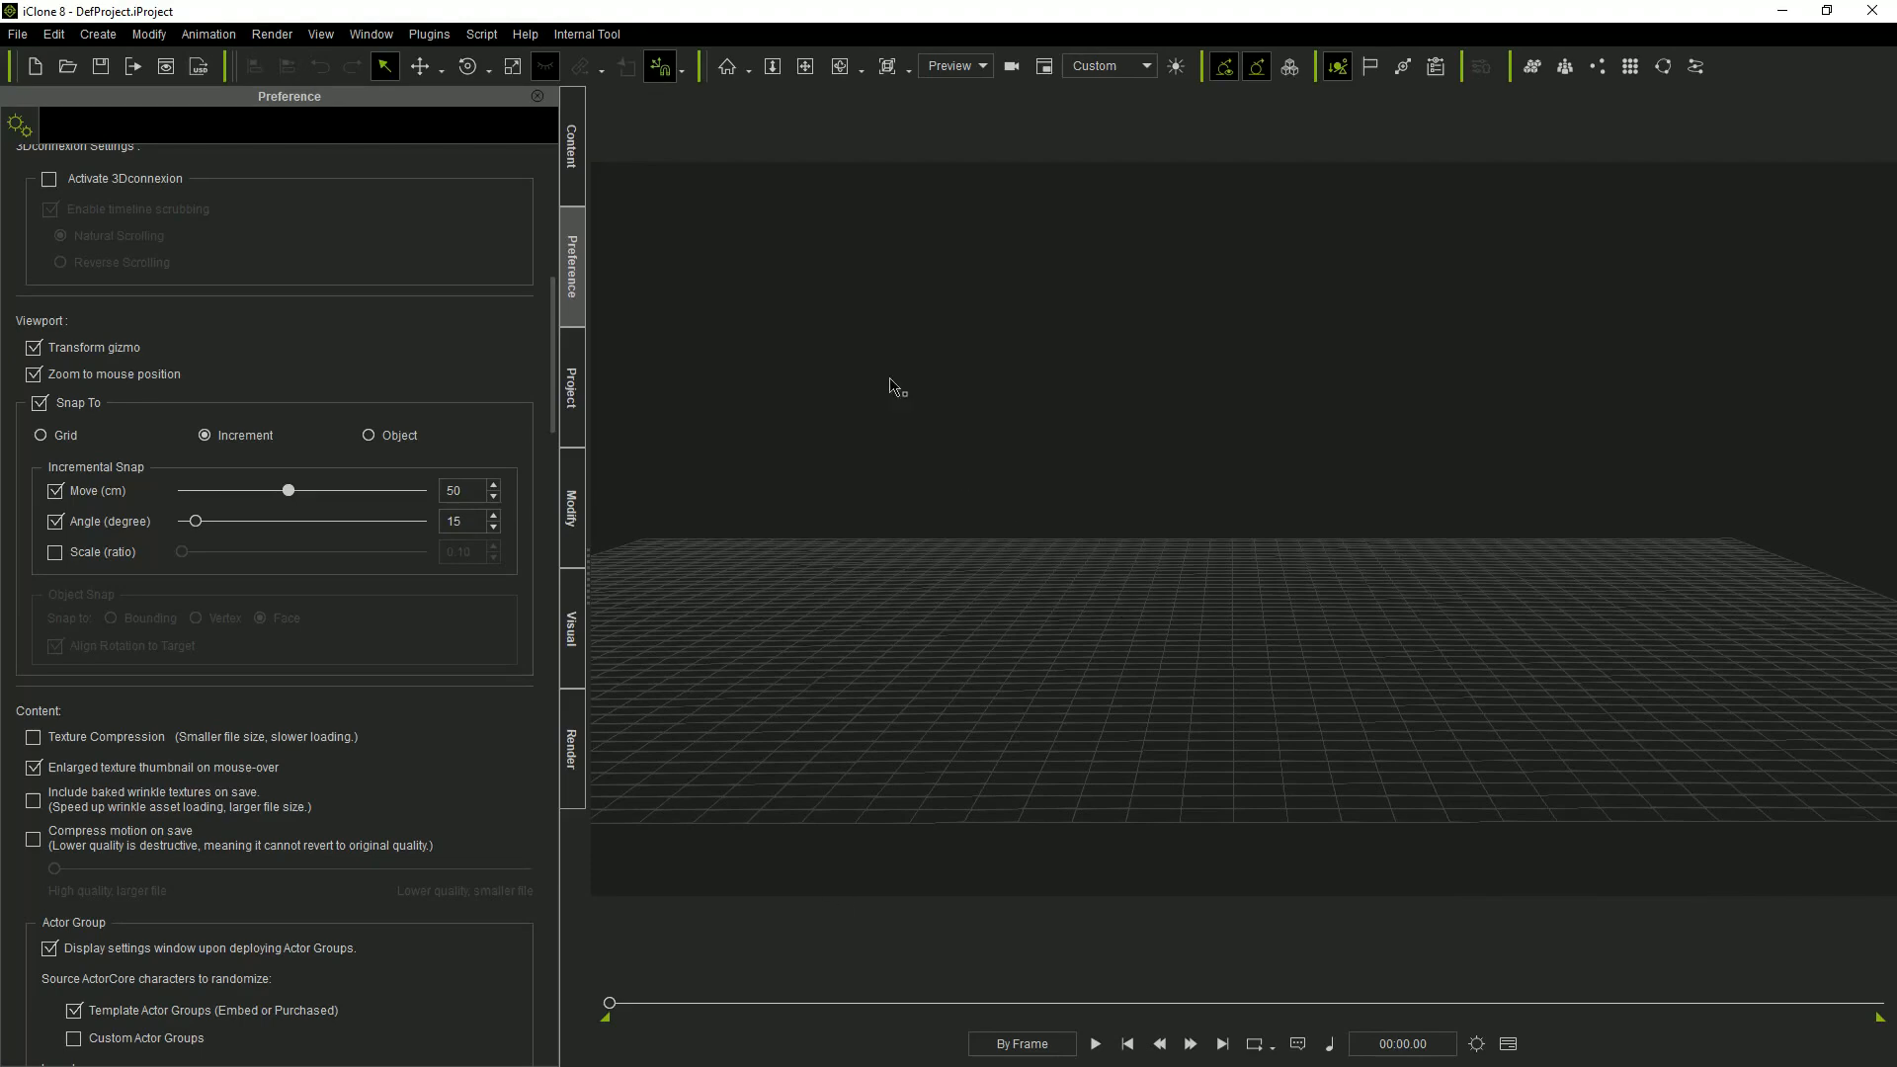
pyautogui.click(572, 147)
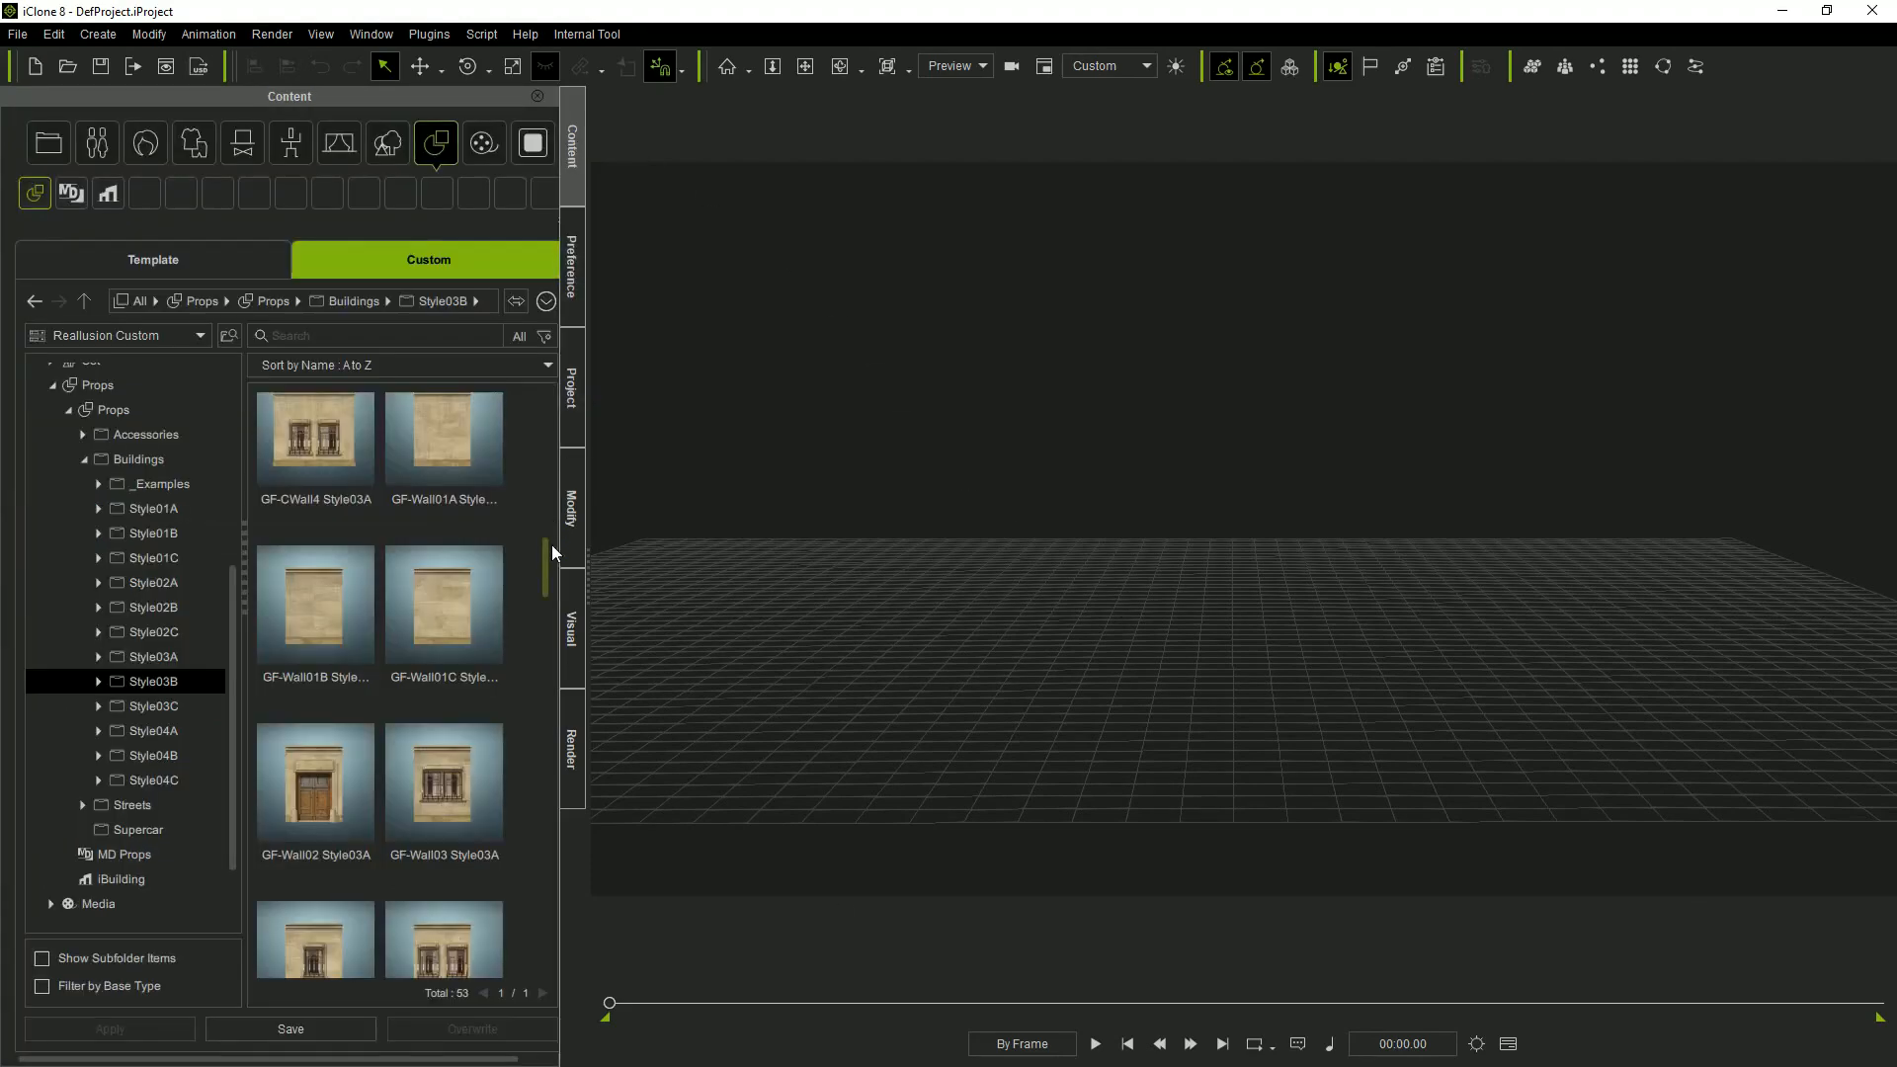
pyautogui.scroll(-3, 542, 578)
pyautogui.scroll(4, 523, 581)
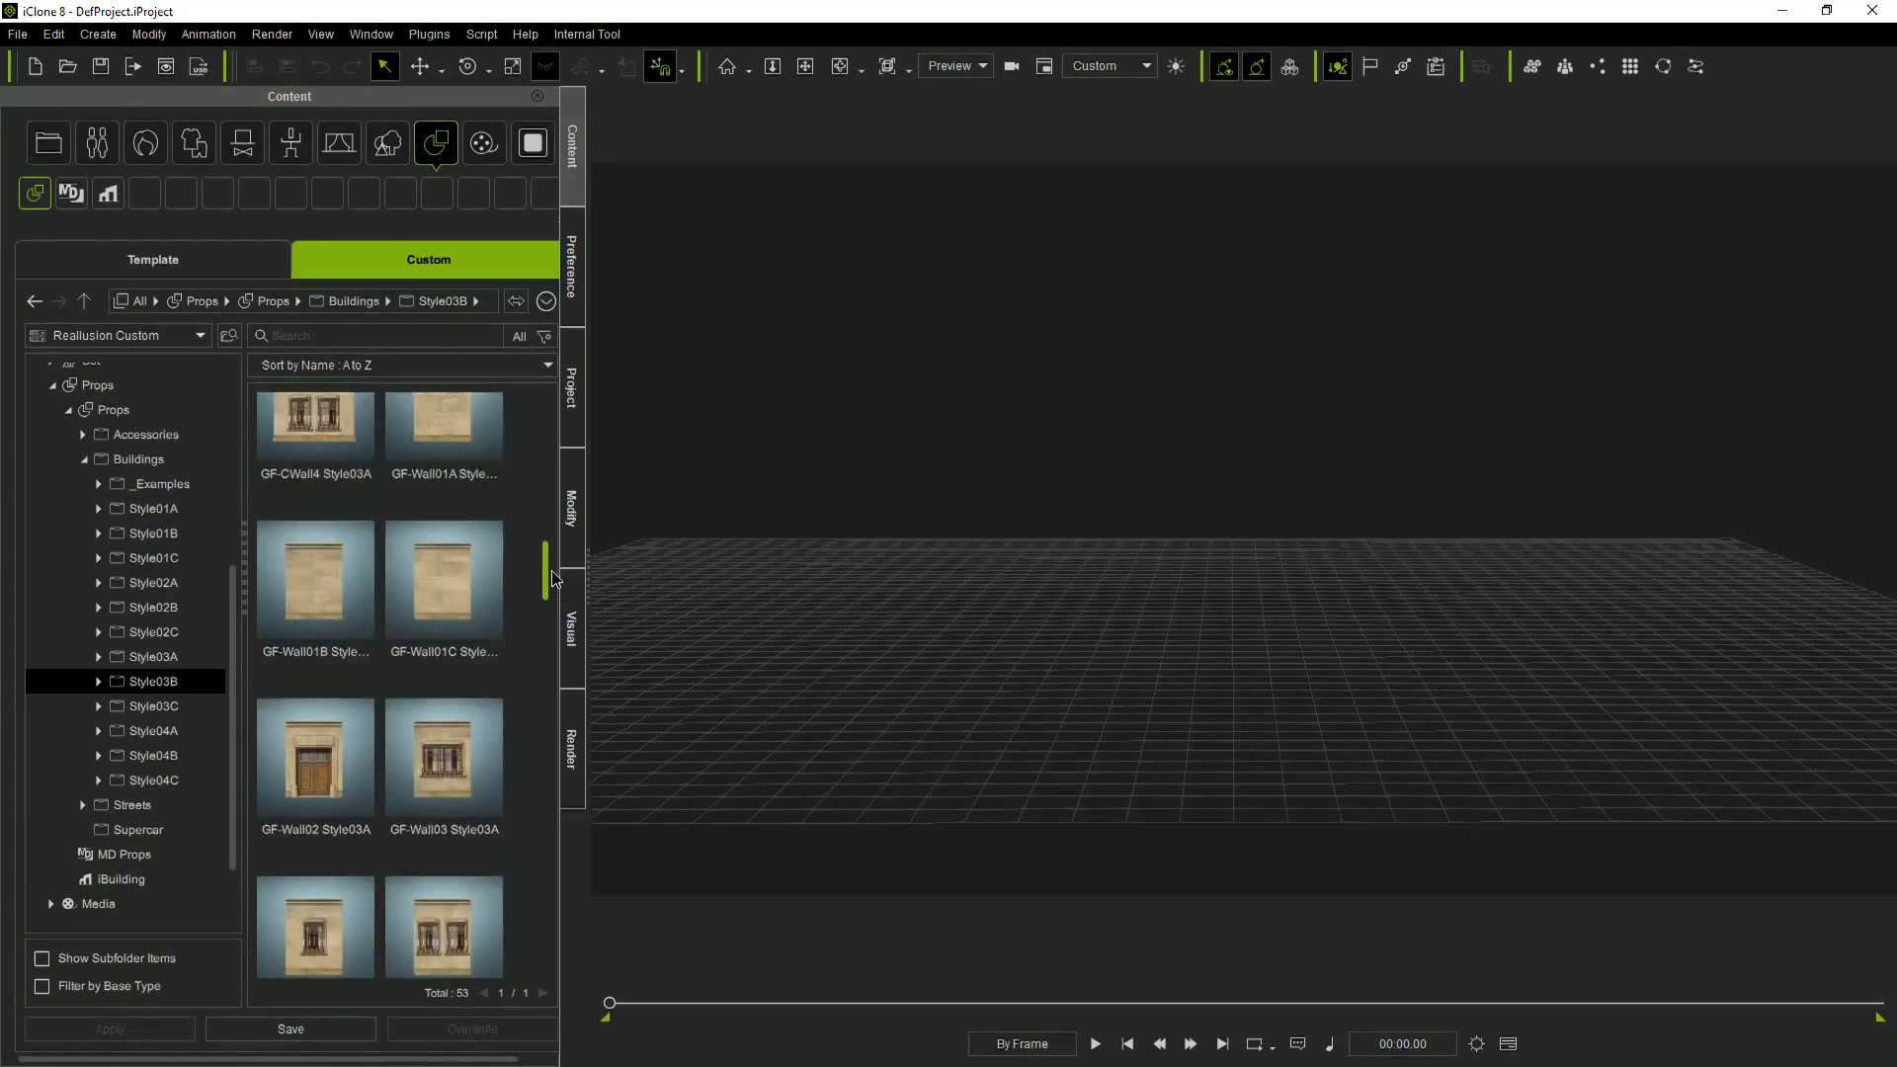
pyautogui.click(156, 512)
pyautogui.moveTo(541, 436); pyautogui.dragTo(526, 561)
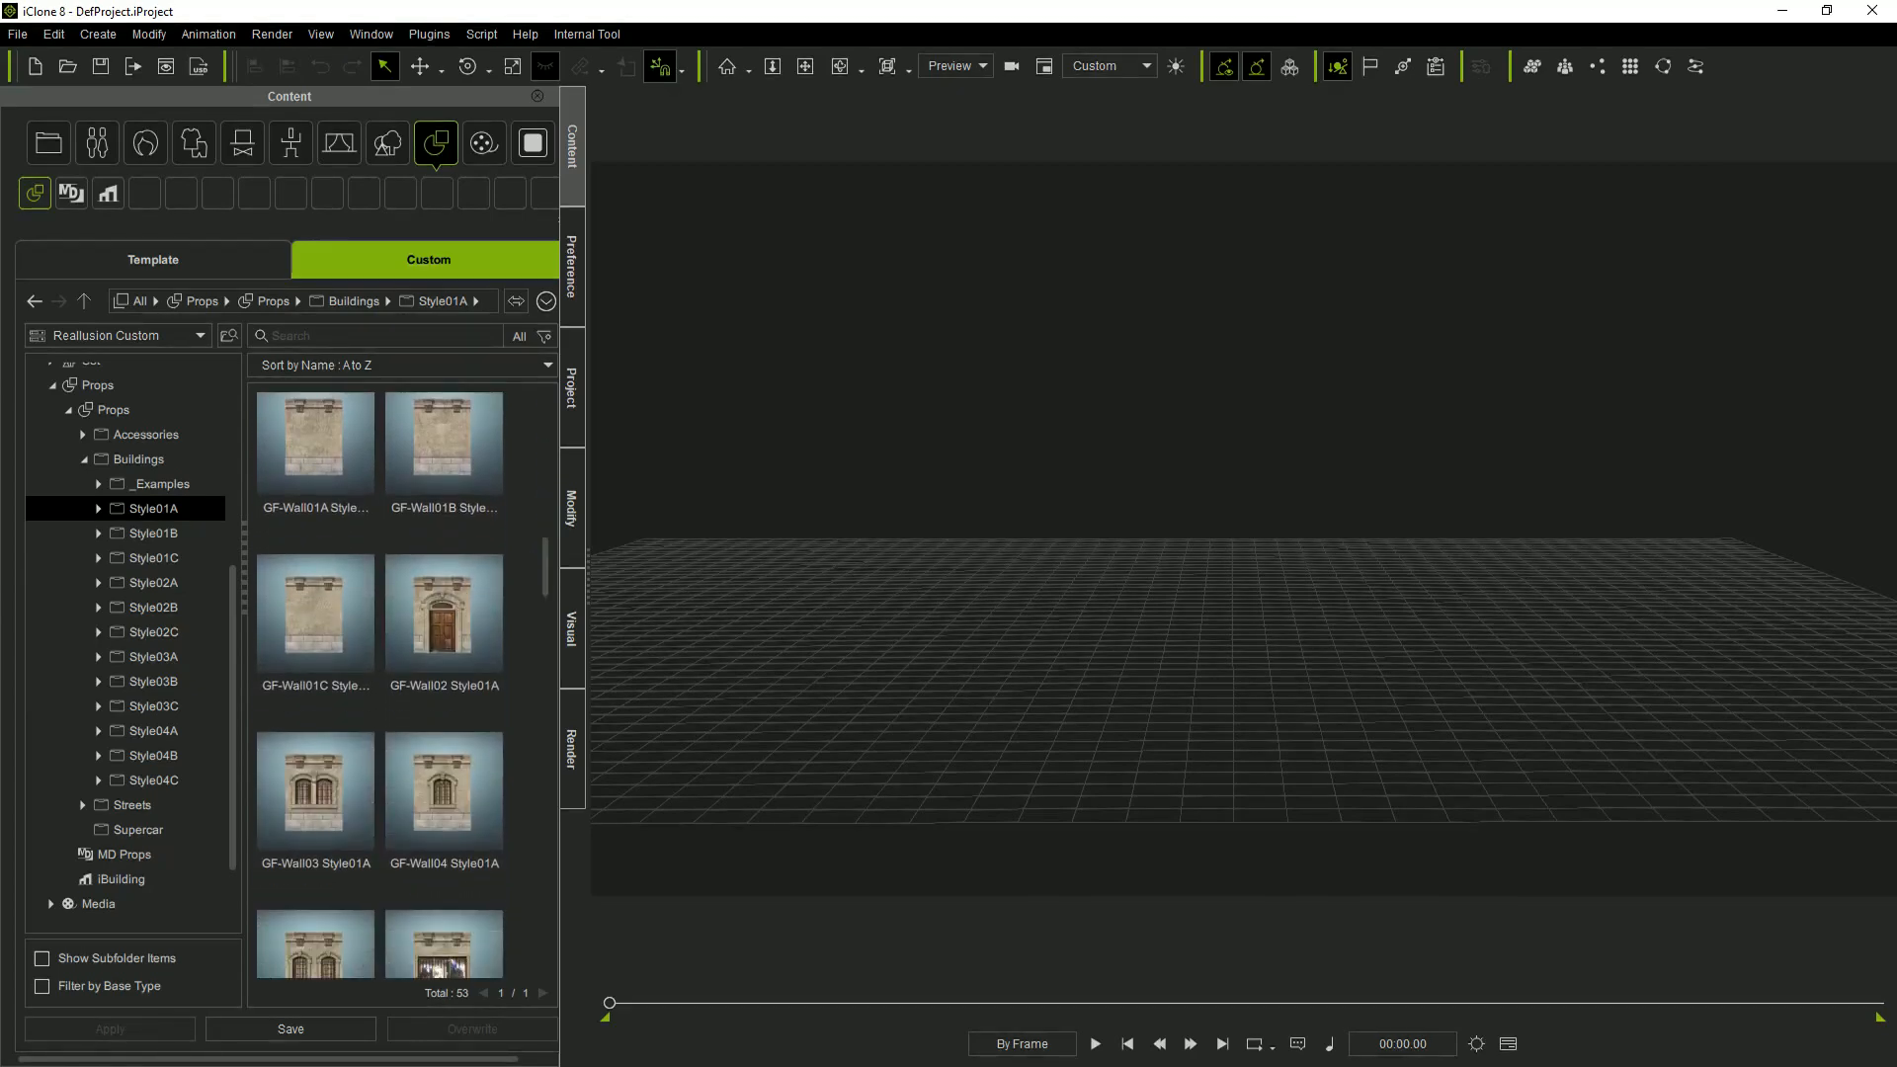
pyautogui.click(486, 581)
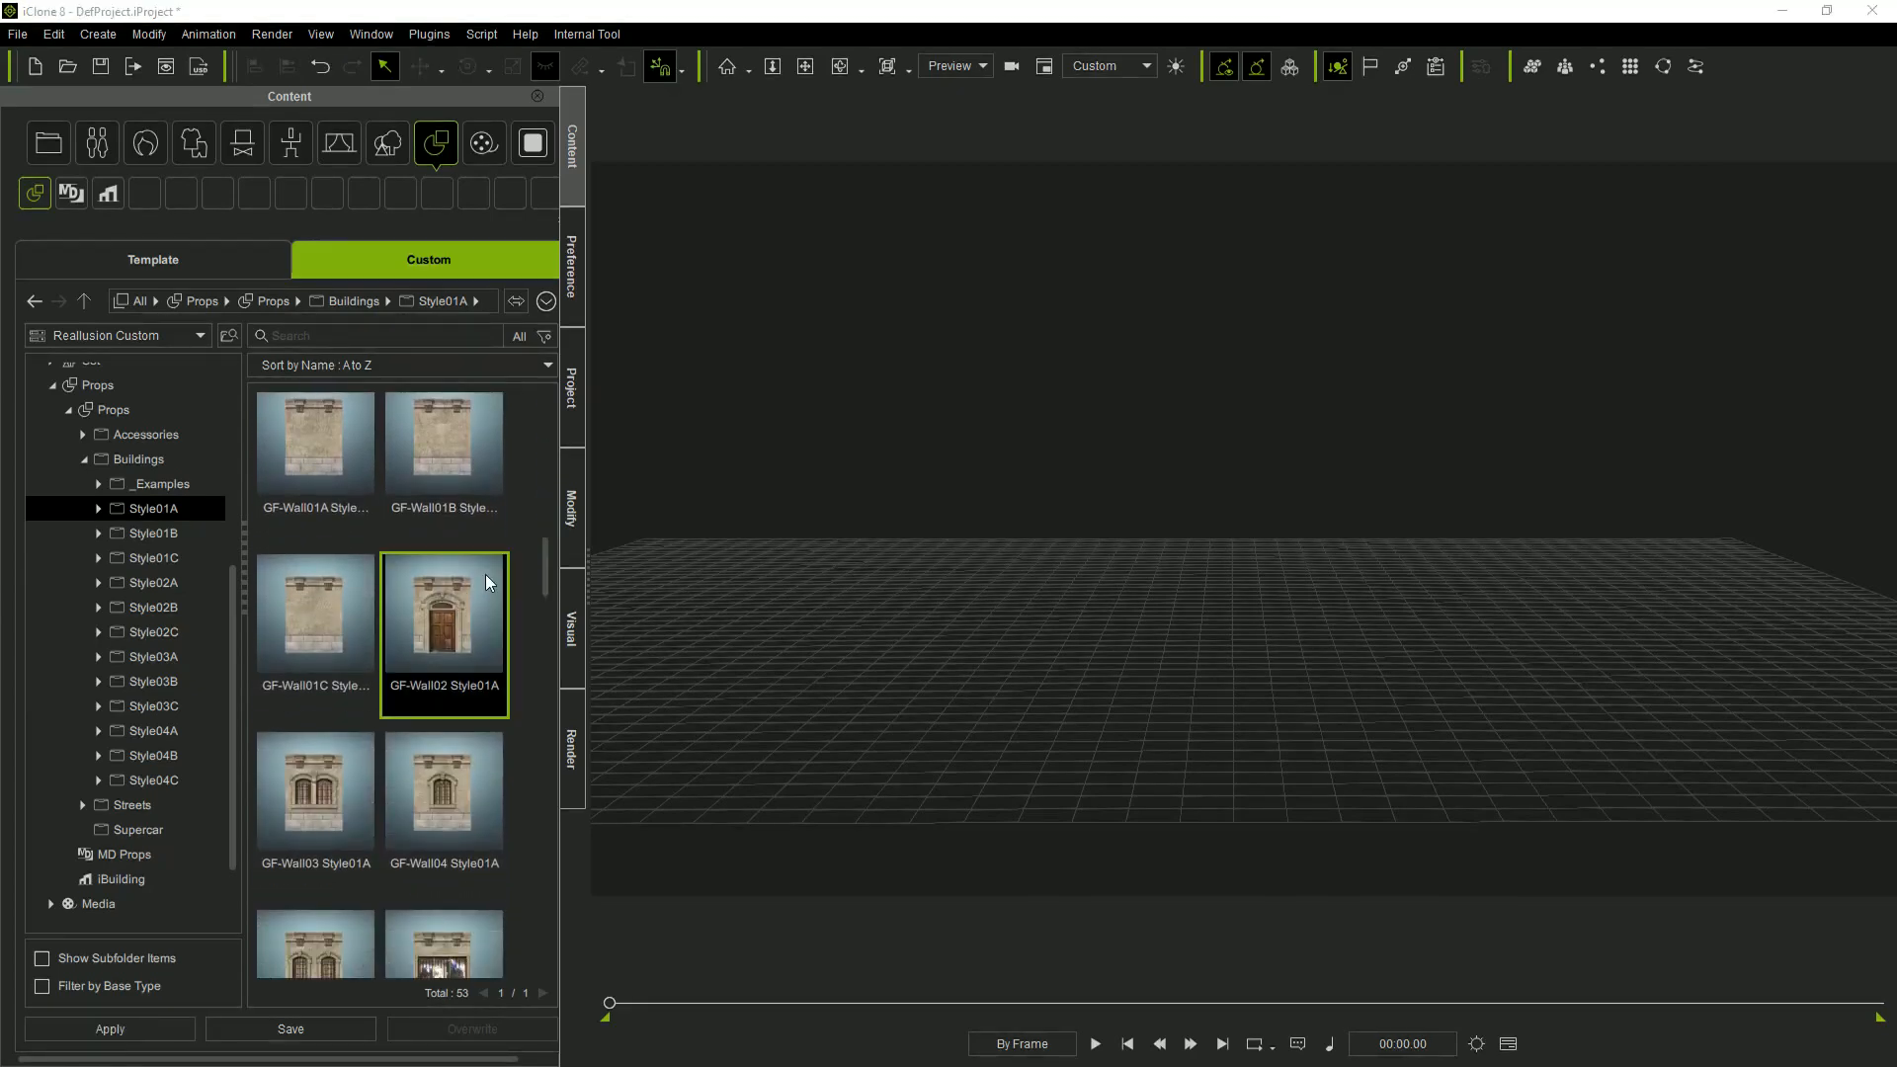
pyautogui.doubleClick(452, 624)
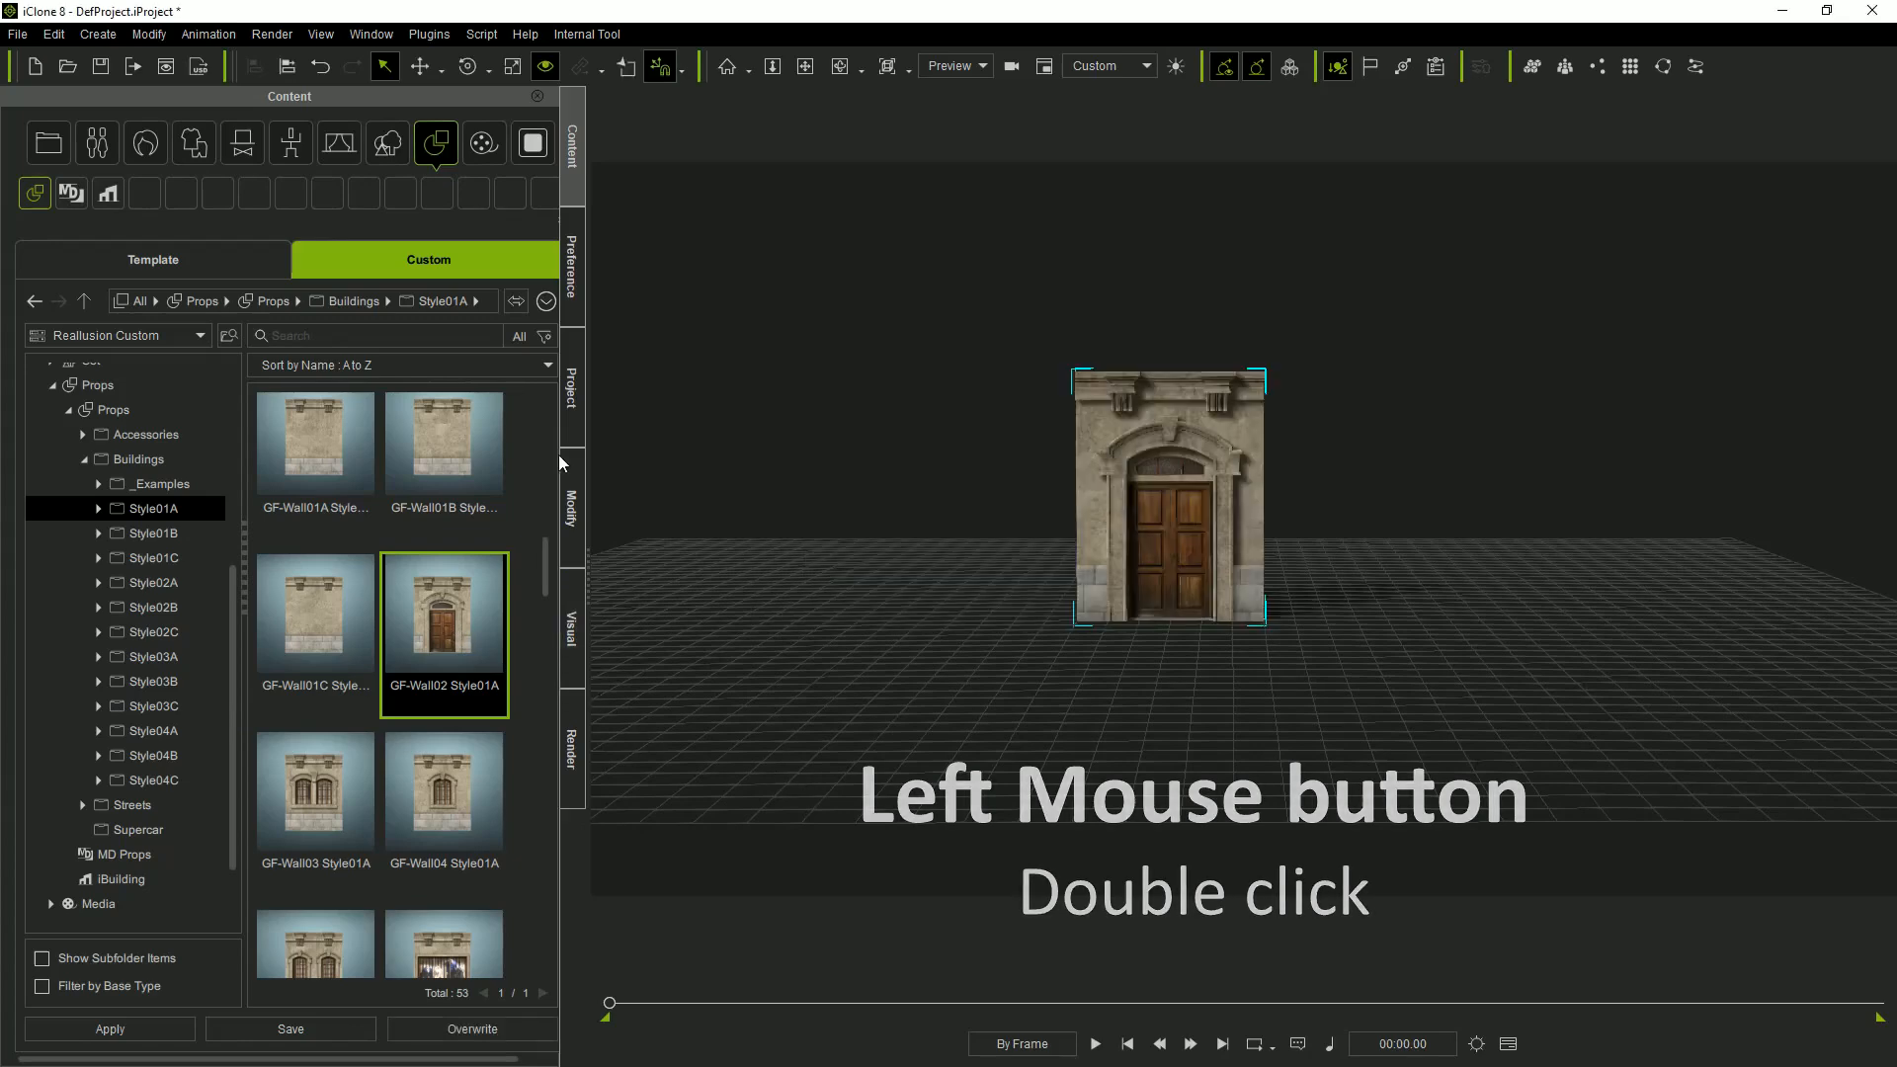
# Add the GF-Wall04 Style01A window wall flush to the right of the door wall and place a copy flush to its left.
pyautogui.scroll(-2, 548, 583)
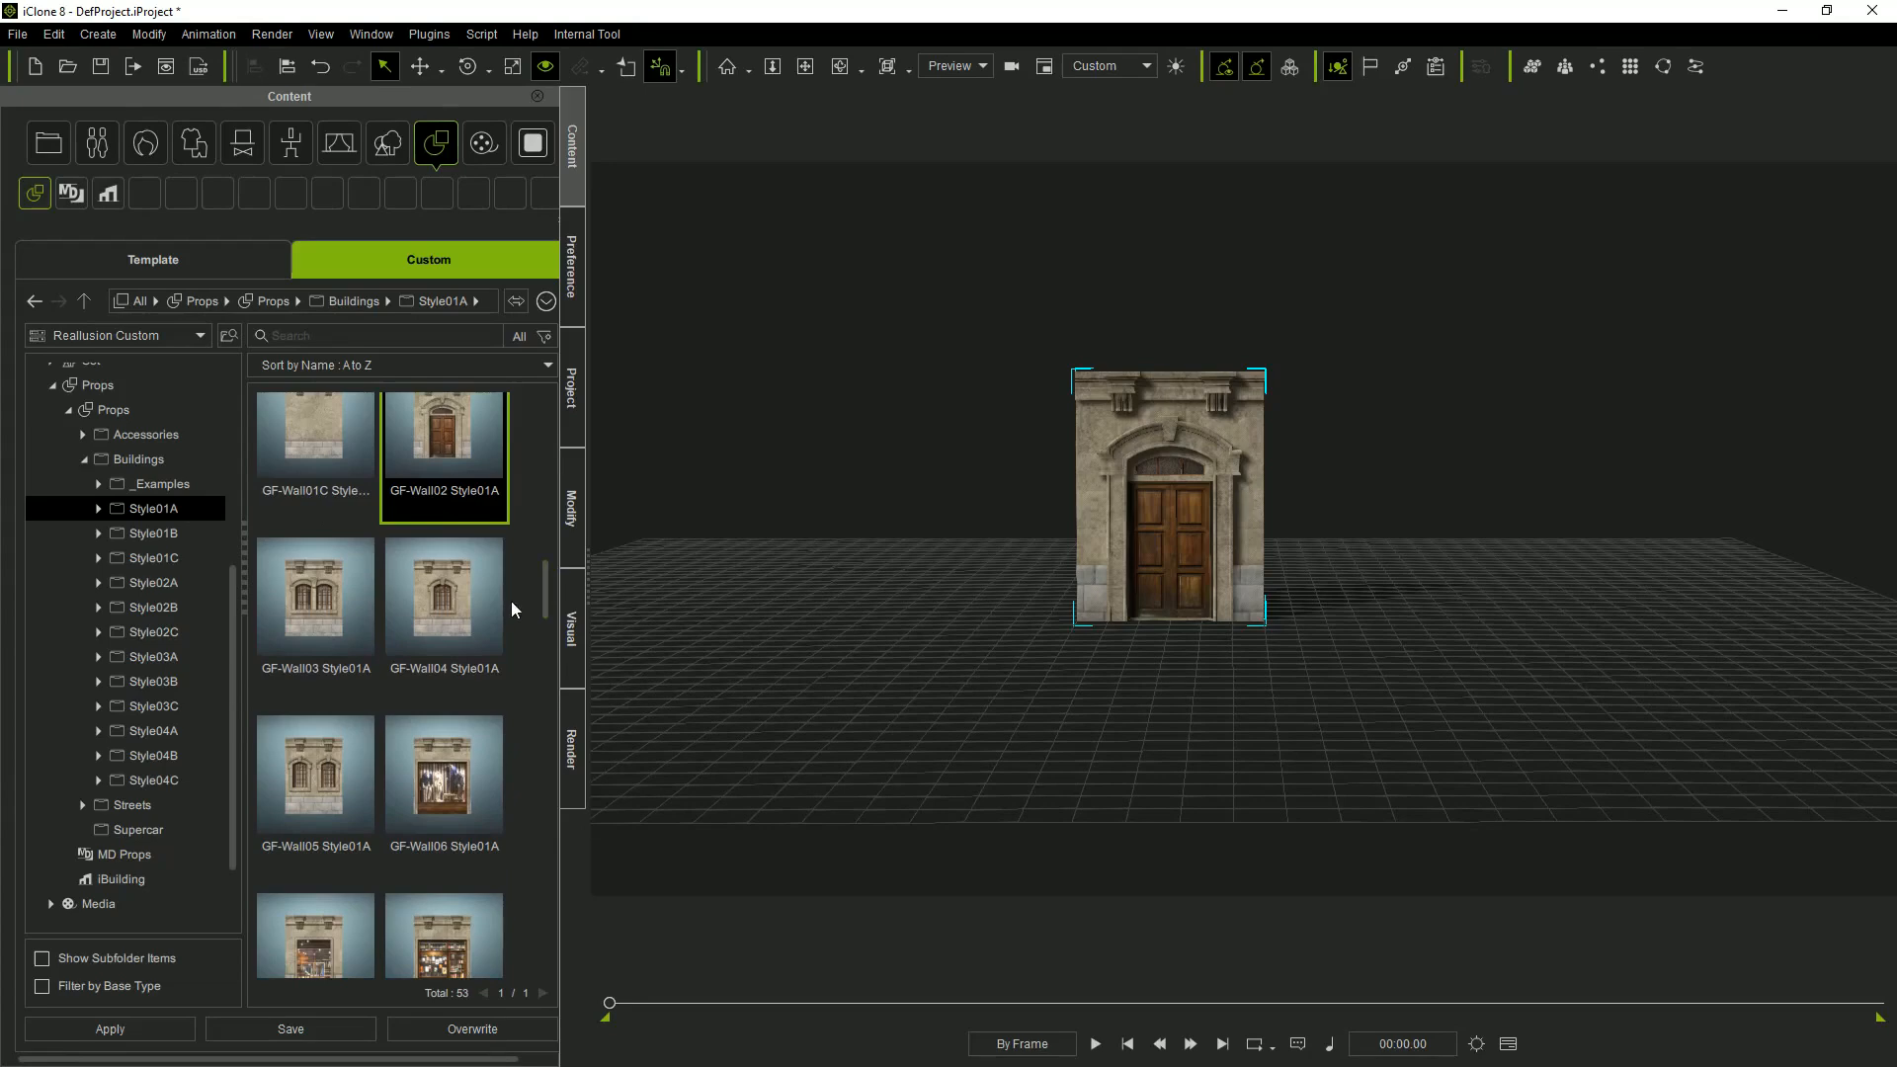
pyautogui.doubleClick(450, 578)
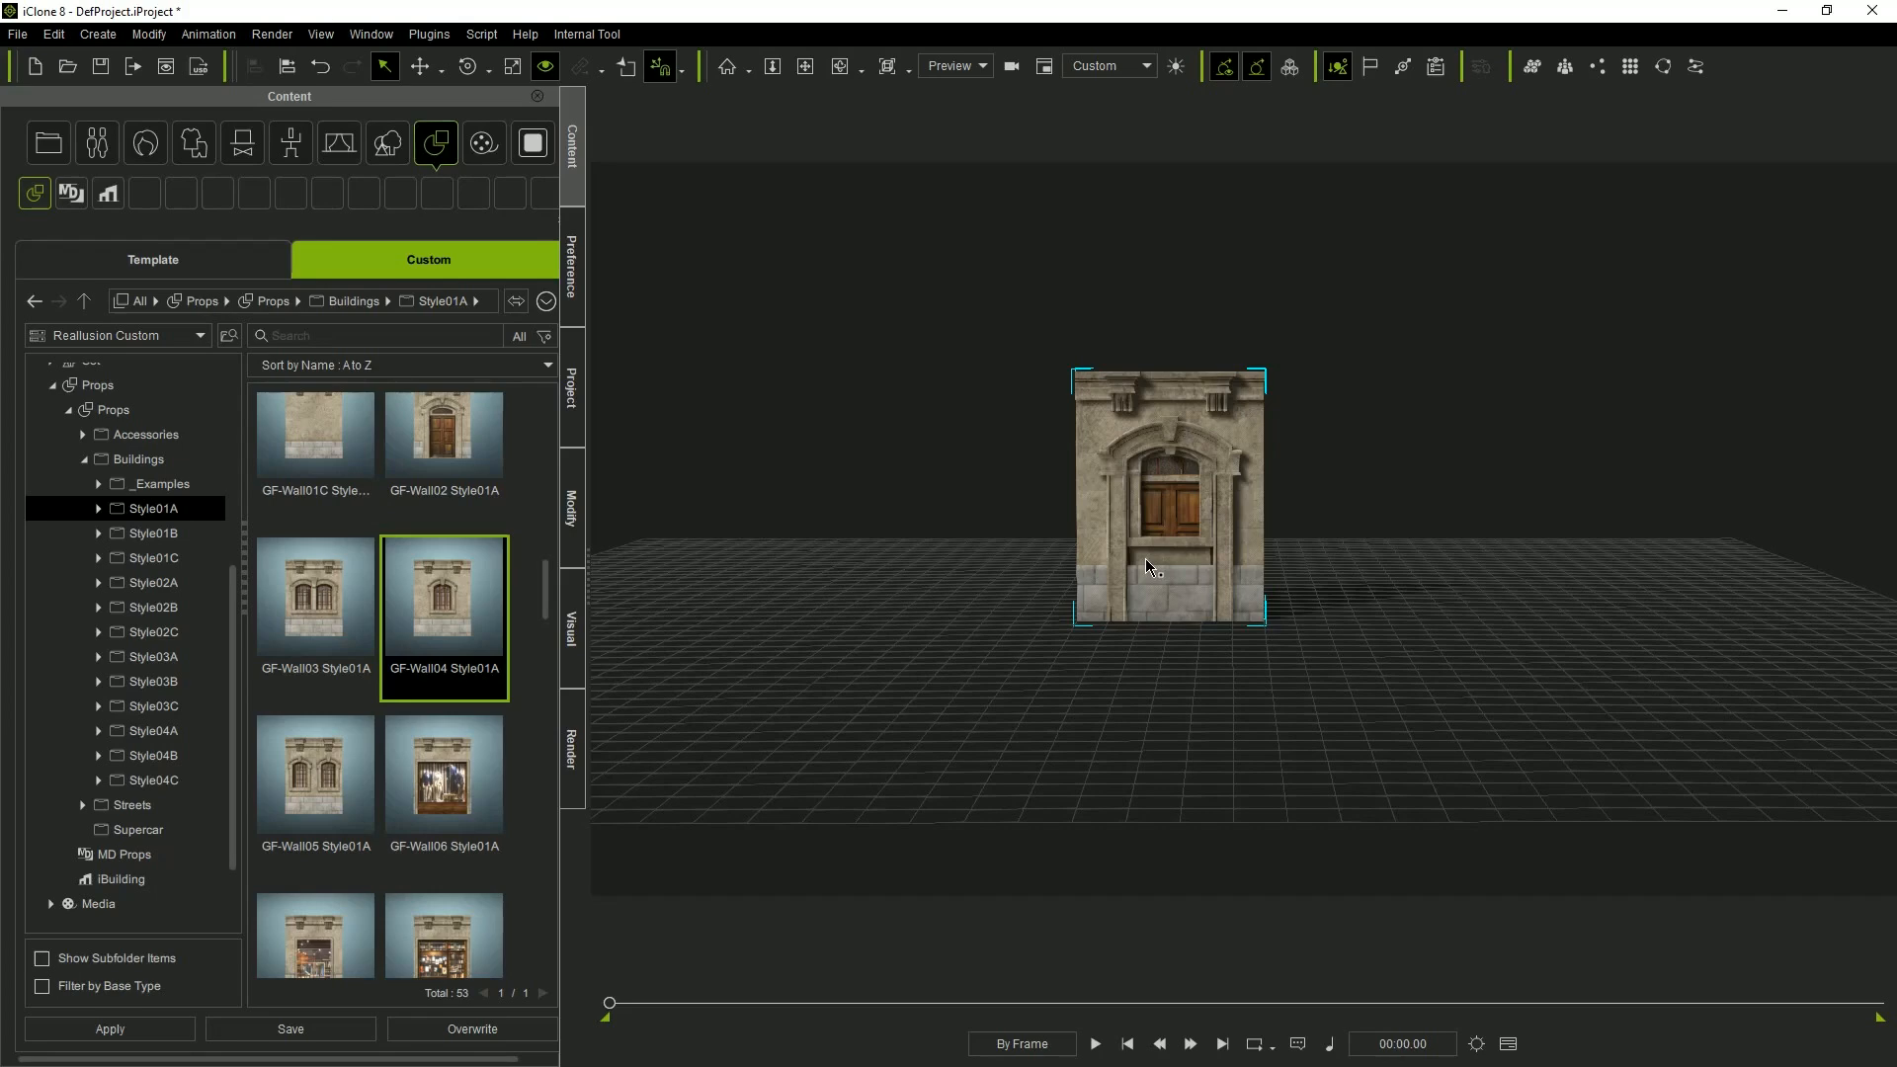
pyautogui.press('w')
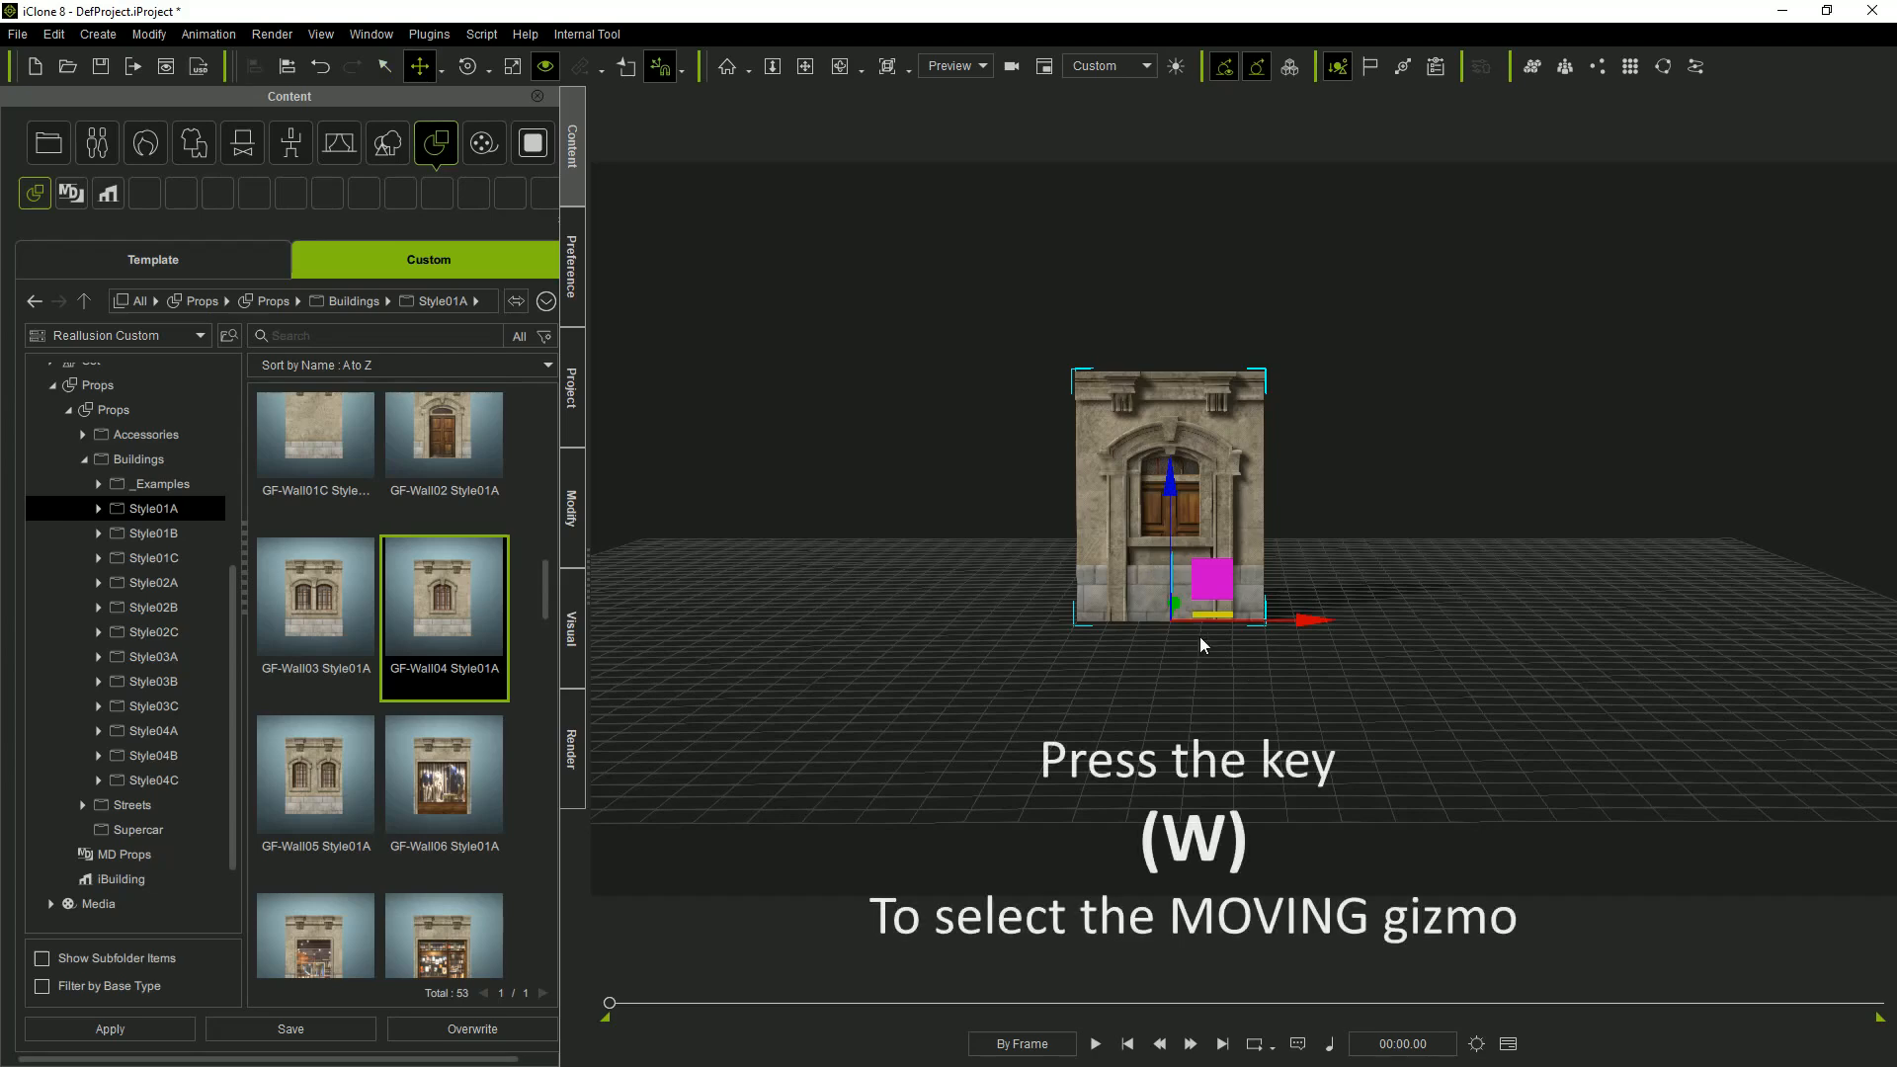
pyautogui.moveTo(1309, 621)
pyautogui.mouseDown()
pyautogui.moveTo(1546, 639)
pyautogui.moveTo(1500, 650)
pyautogui.moveTo(1545, 639)
pyautogui.moveTo(1308, 620)
pyautogui.mouseUp()
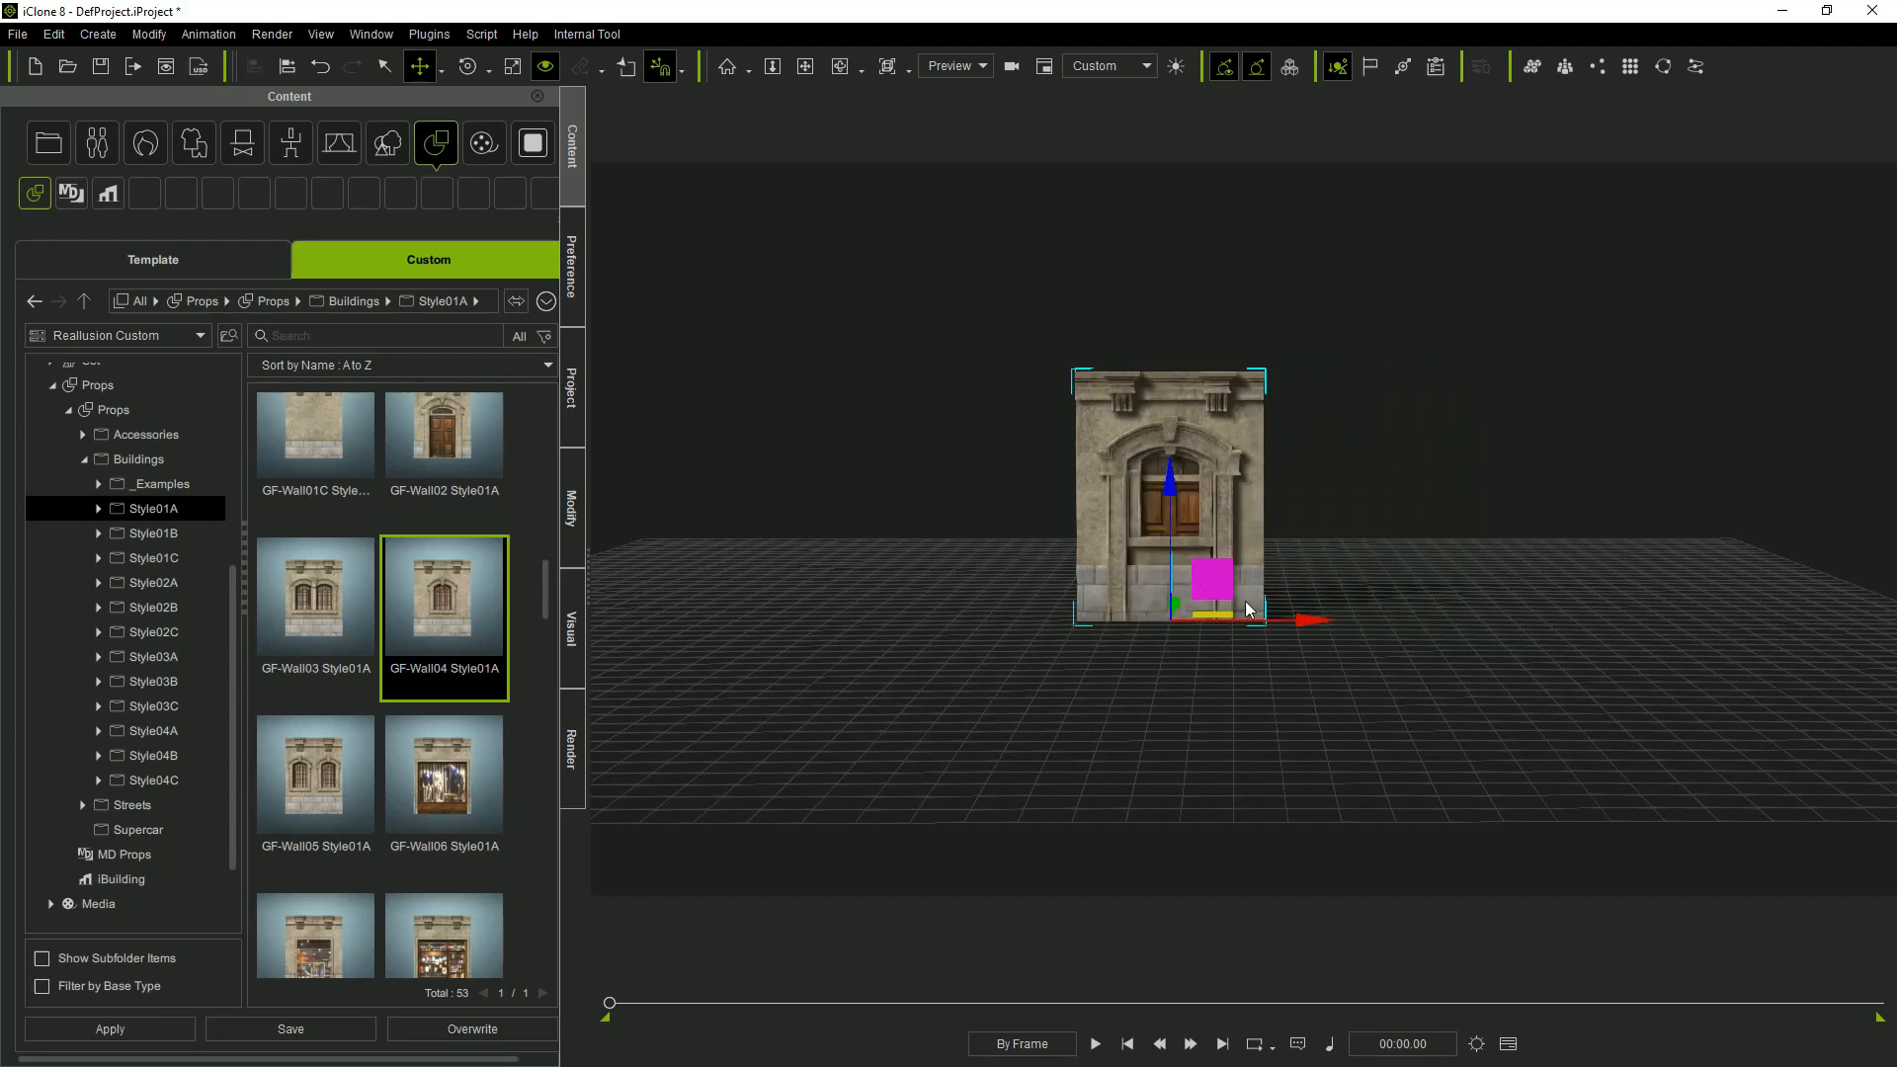
pyautogui.moveTo(1305, 620); pyautogui.dragTo(1509, 654)
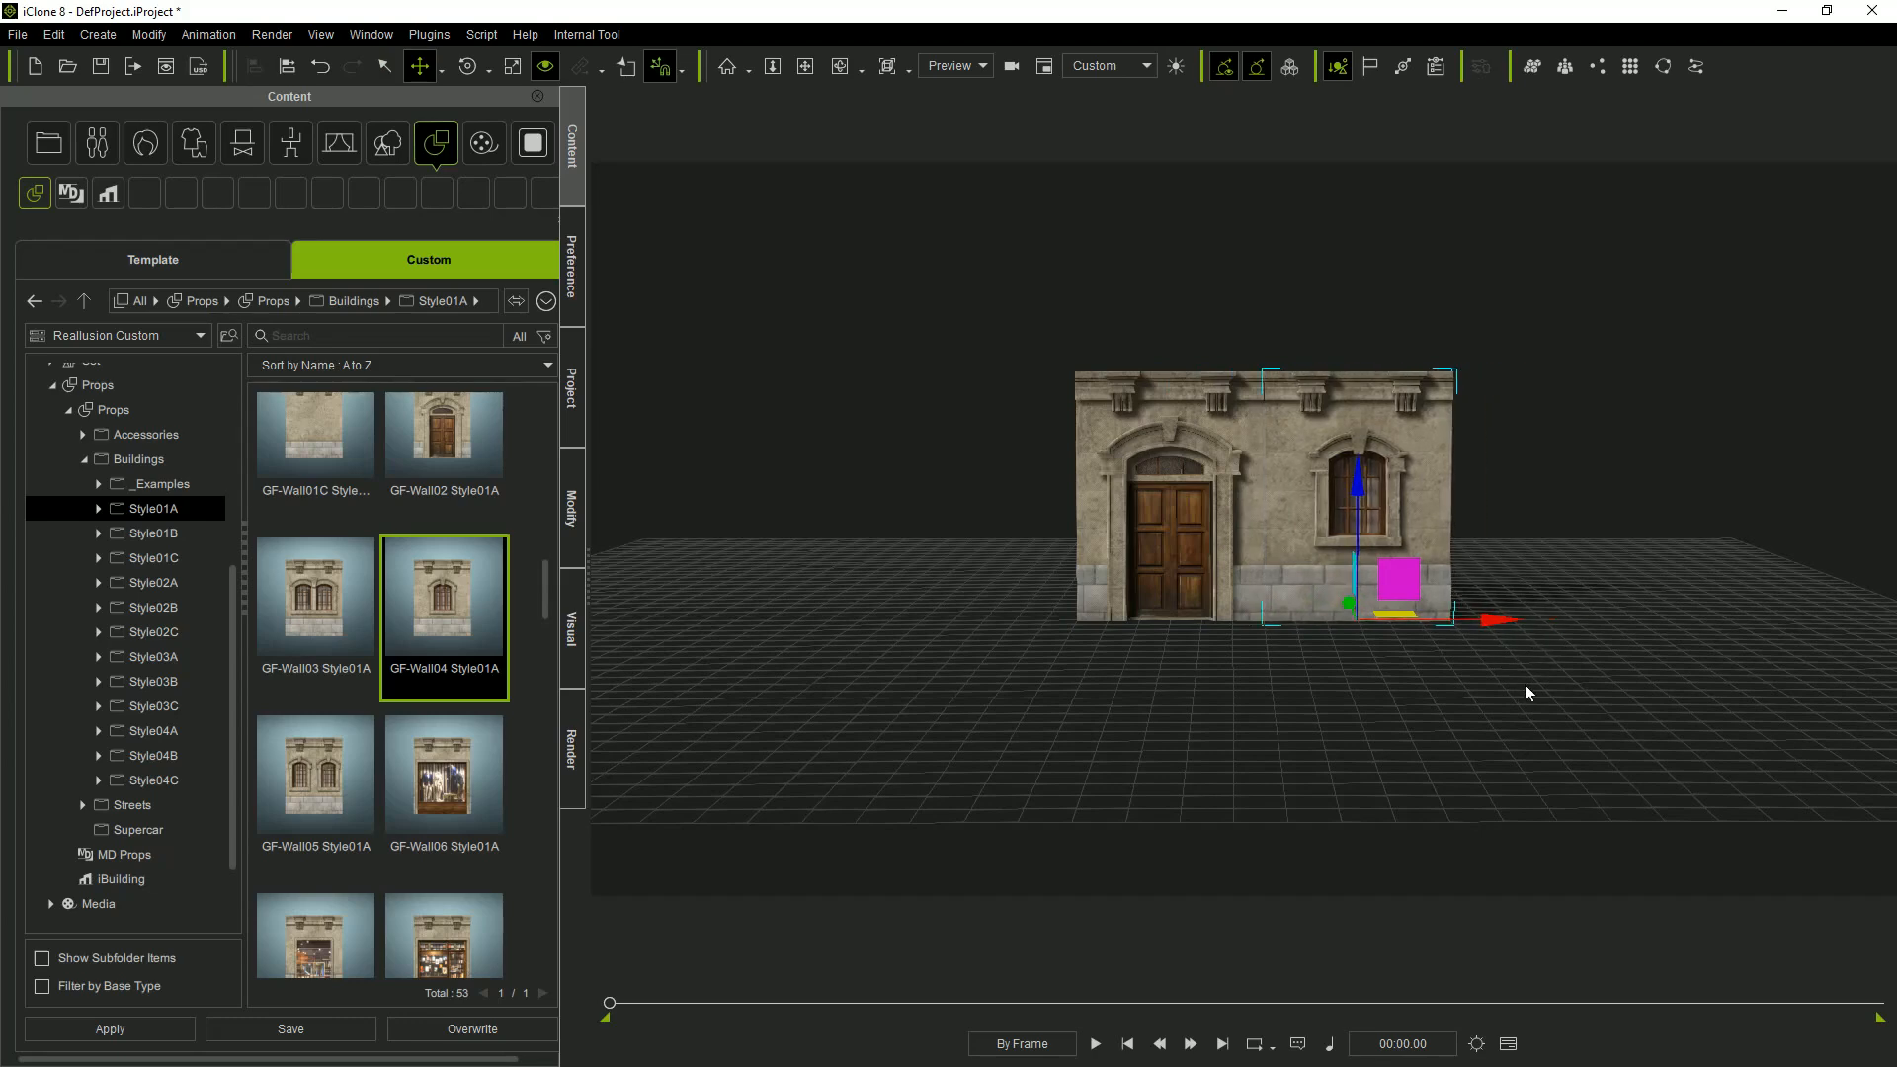
pyautogui.keyDown('ctrl'); pyautogui.moveTo(1500, 621); pyautogui.dragTo(1126, 621); pyautogui.keyUp('ctrl')
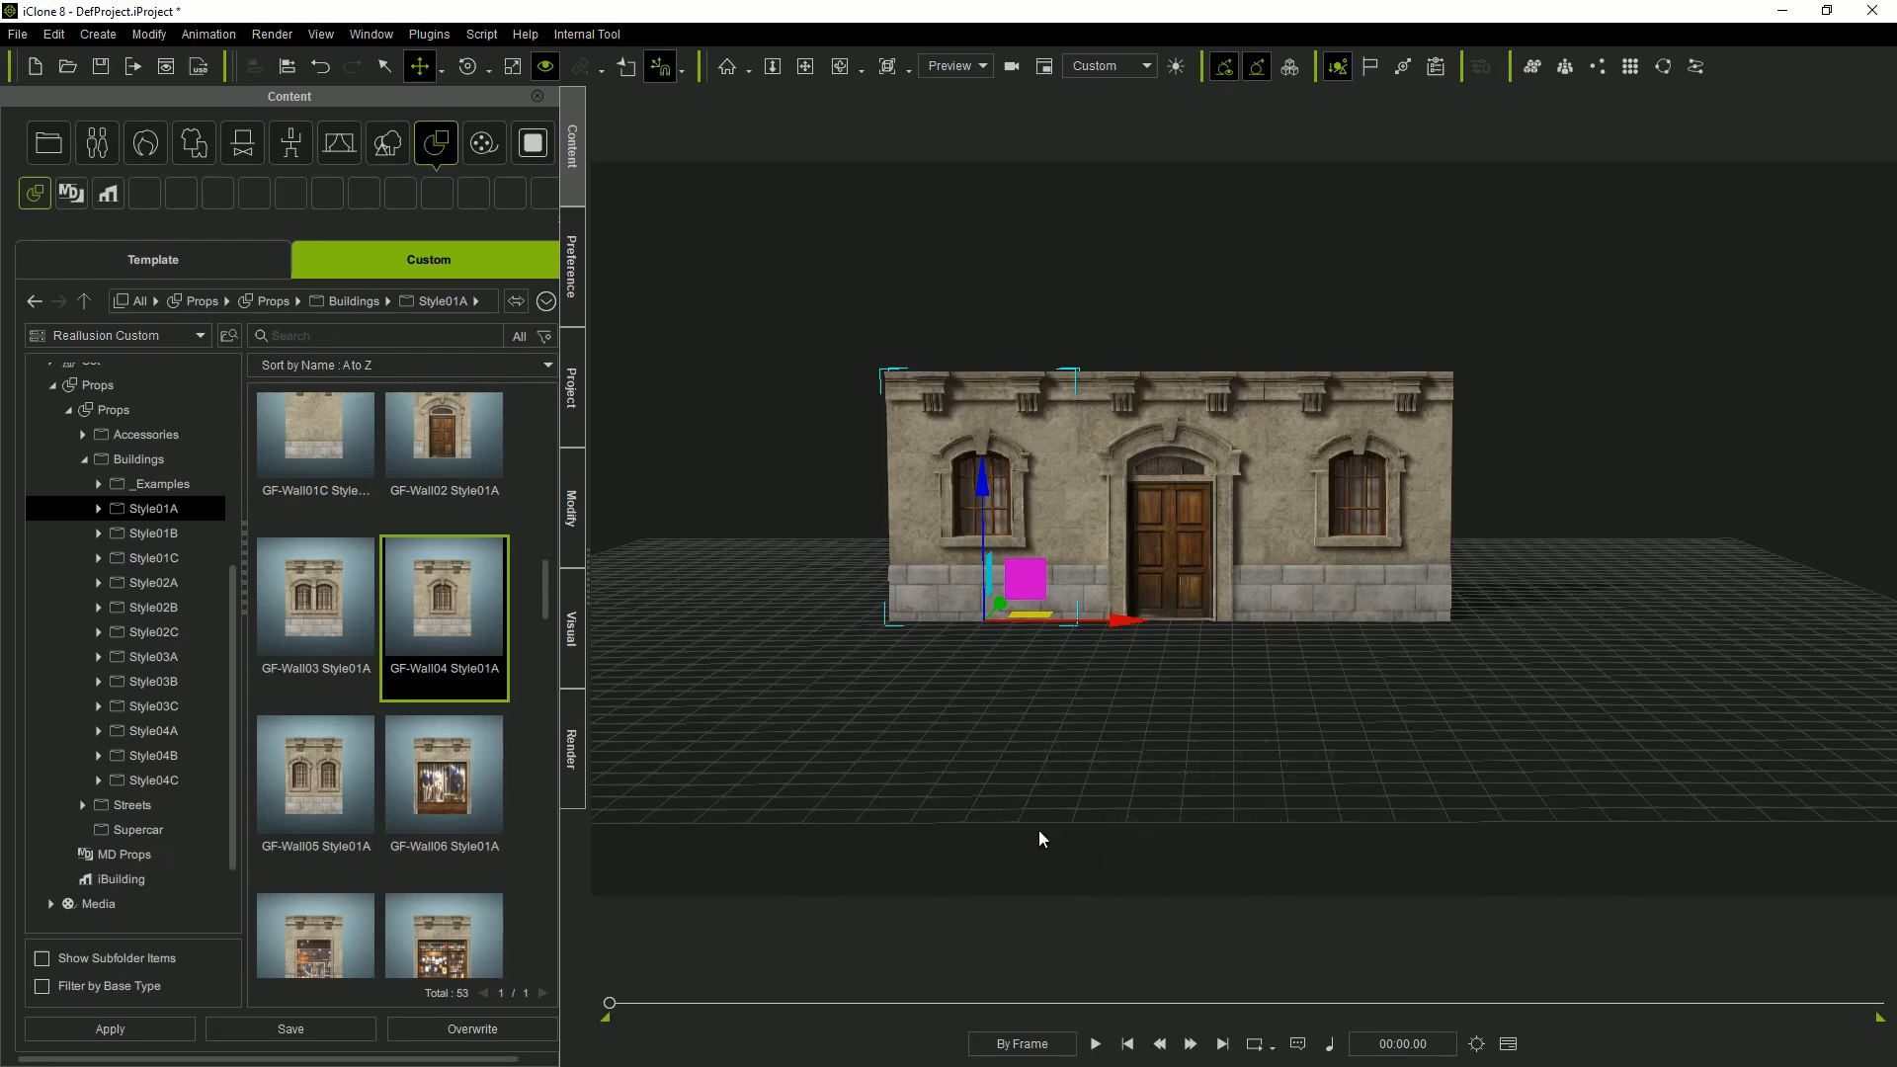
# Add a GF-Wall05 Style01A double-window wall at the facade's right end and place a copy at its left end.
pyautogui.doubleClick(300, 775)
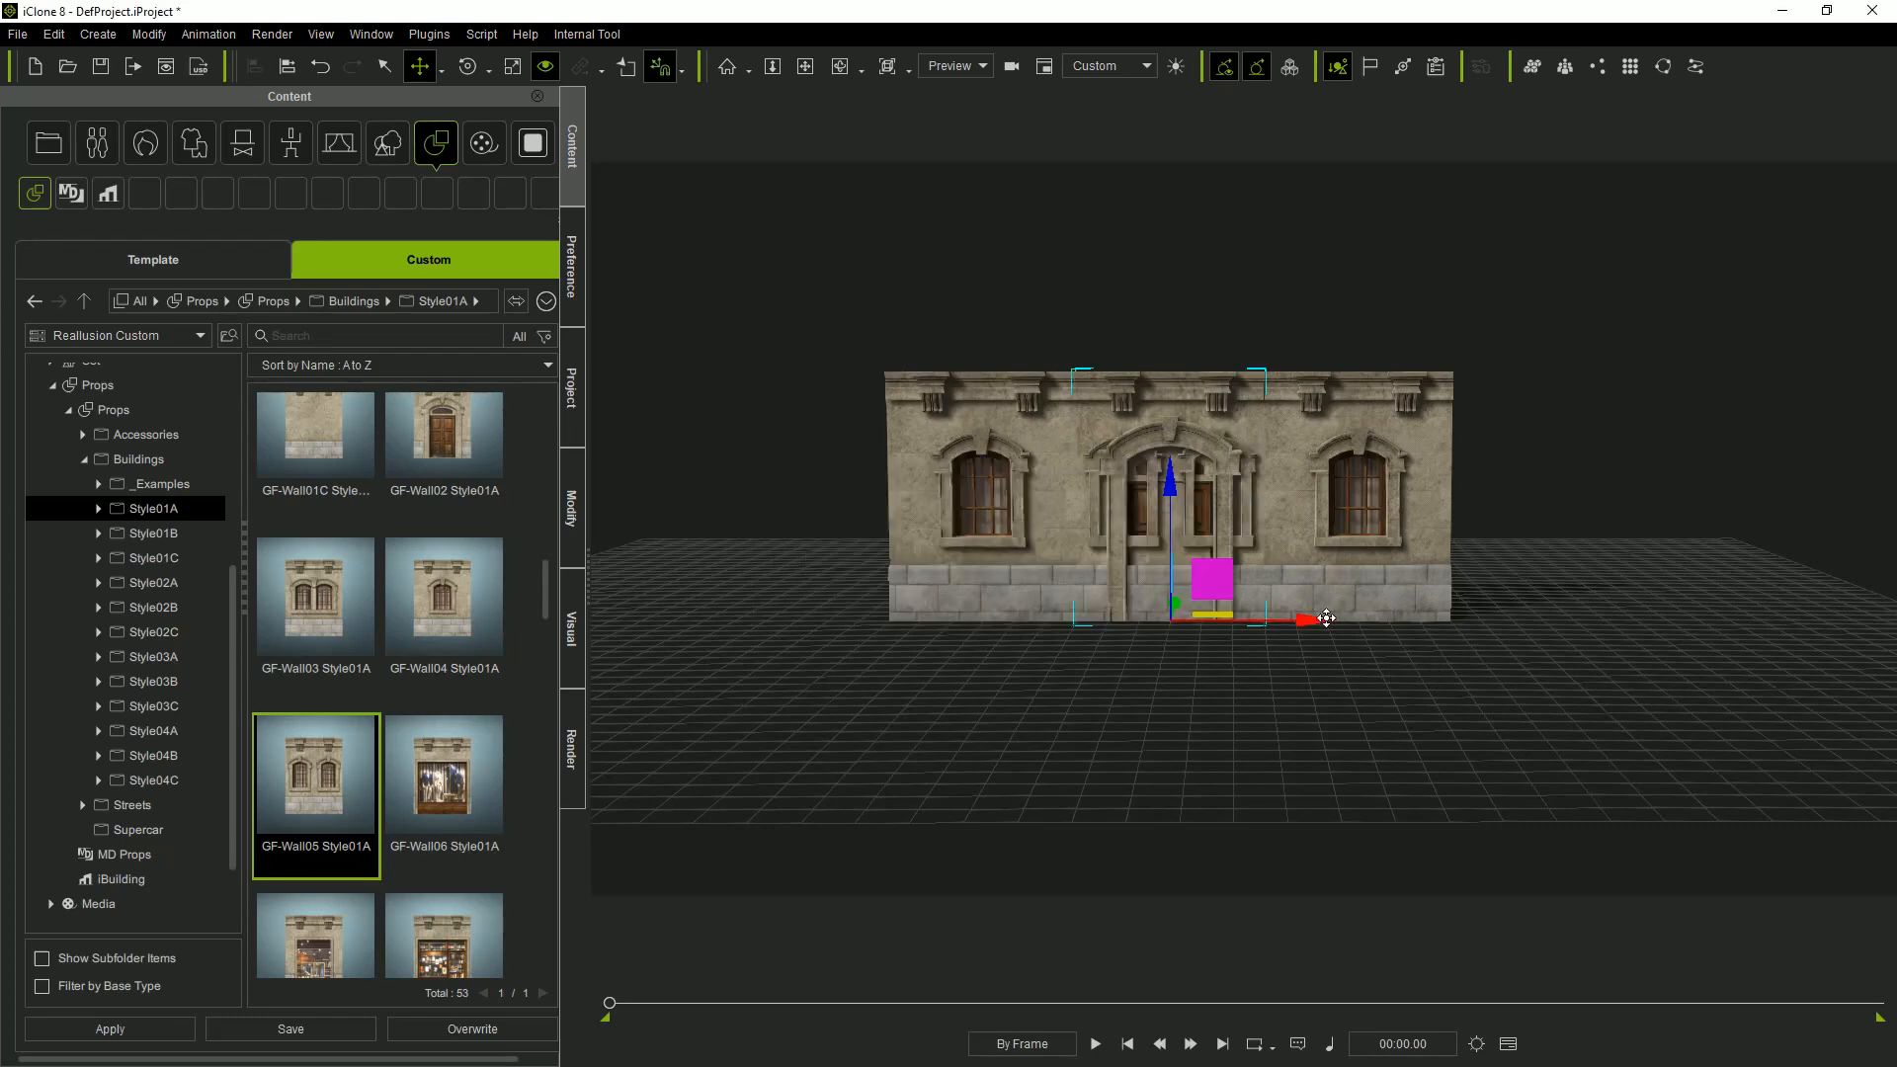
pyautogui.moveTo(1314, 621); pyautogui.dragTo(1674, 660)
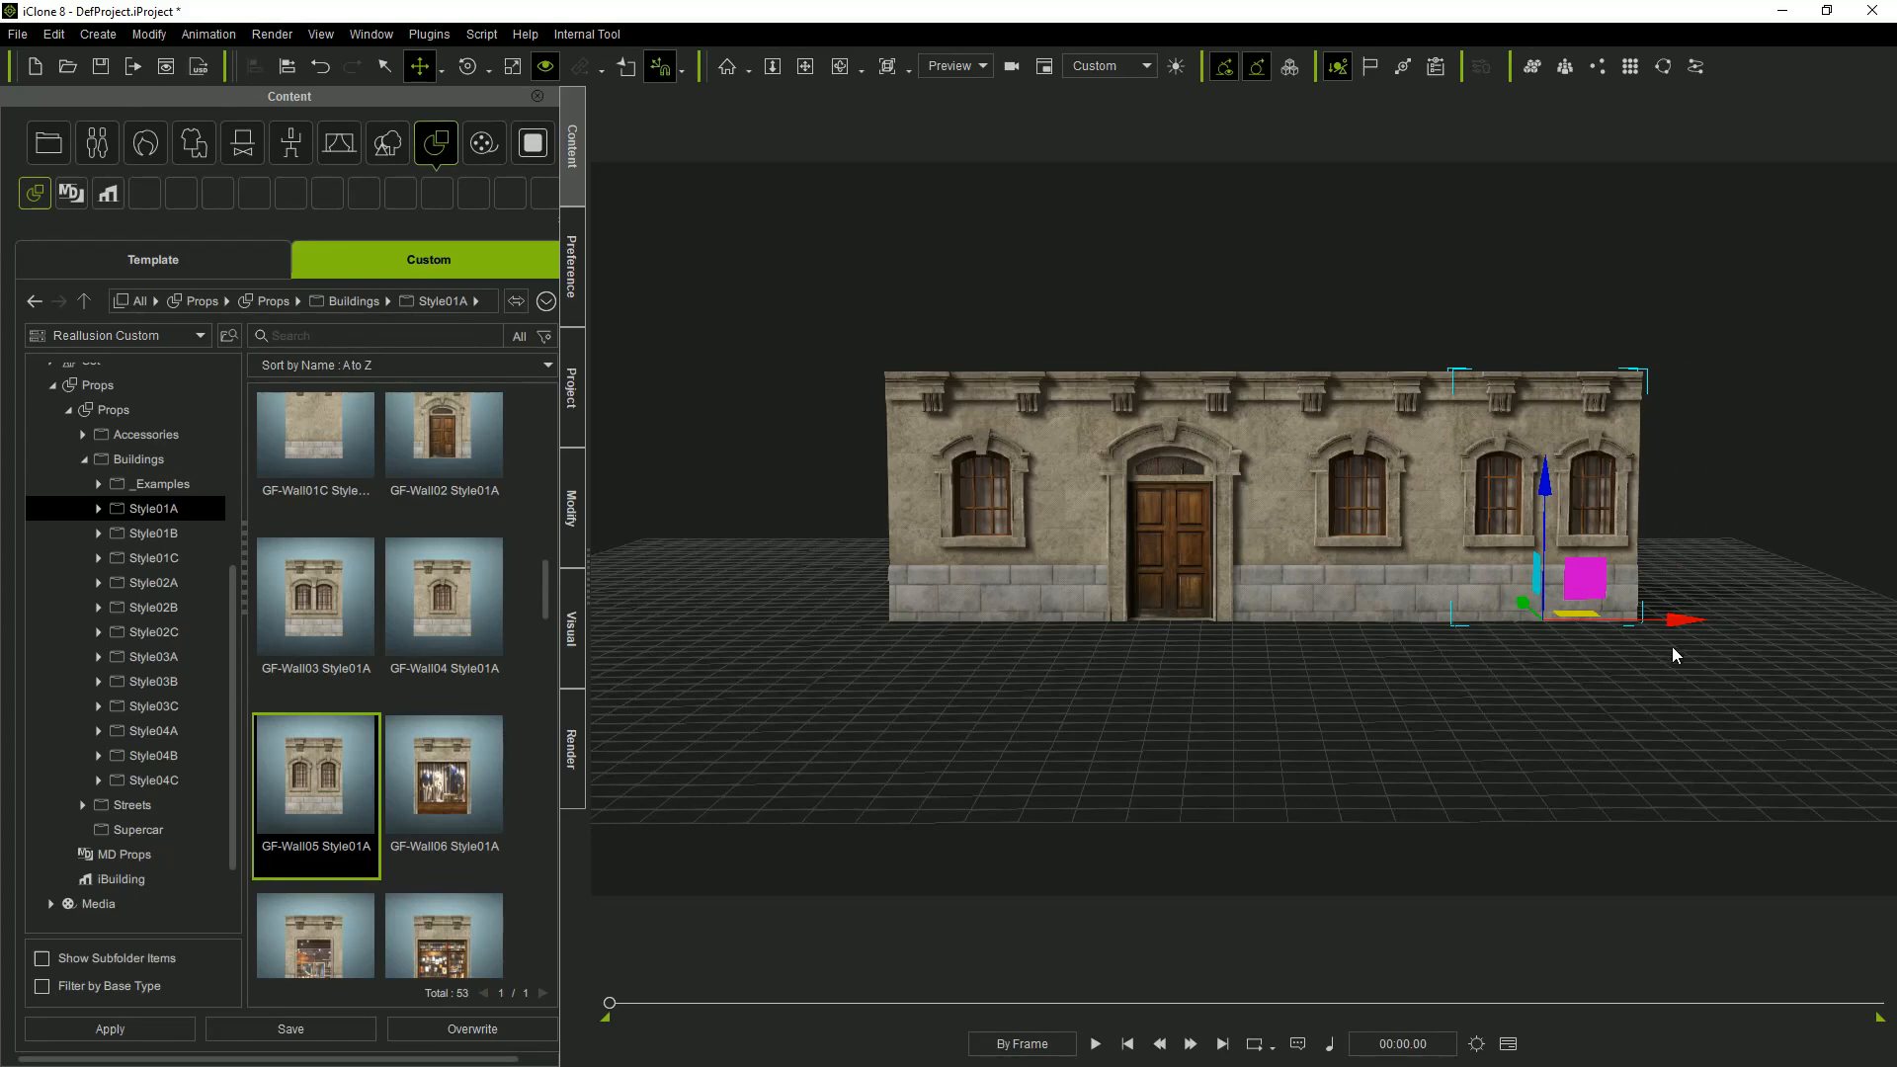
pyautogui.keyDown('ctrl'); pyautogui.moveTo(1680, 620); pyautogui.dragTo(932, 616); pyautogui.keyUp('ctrl')
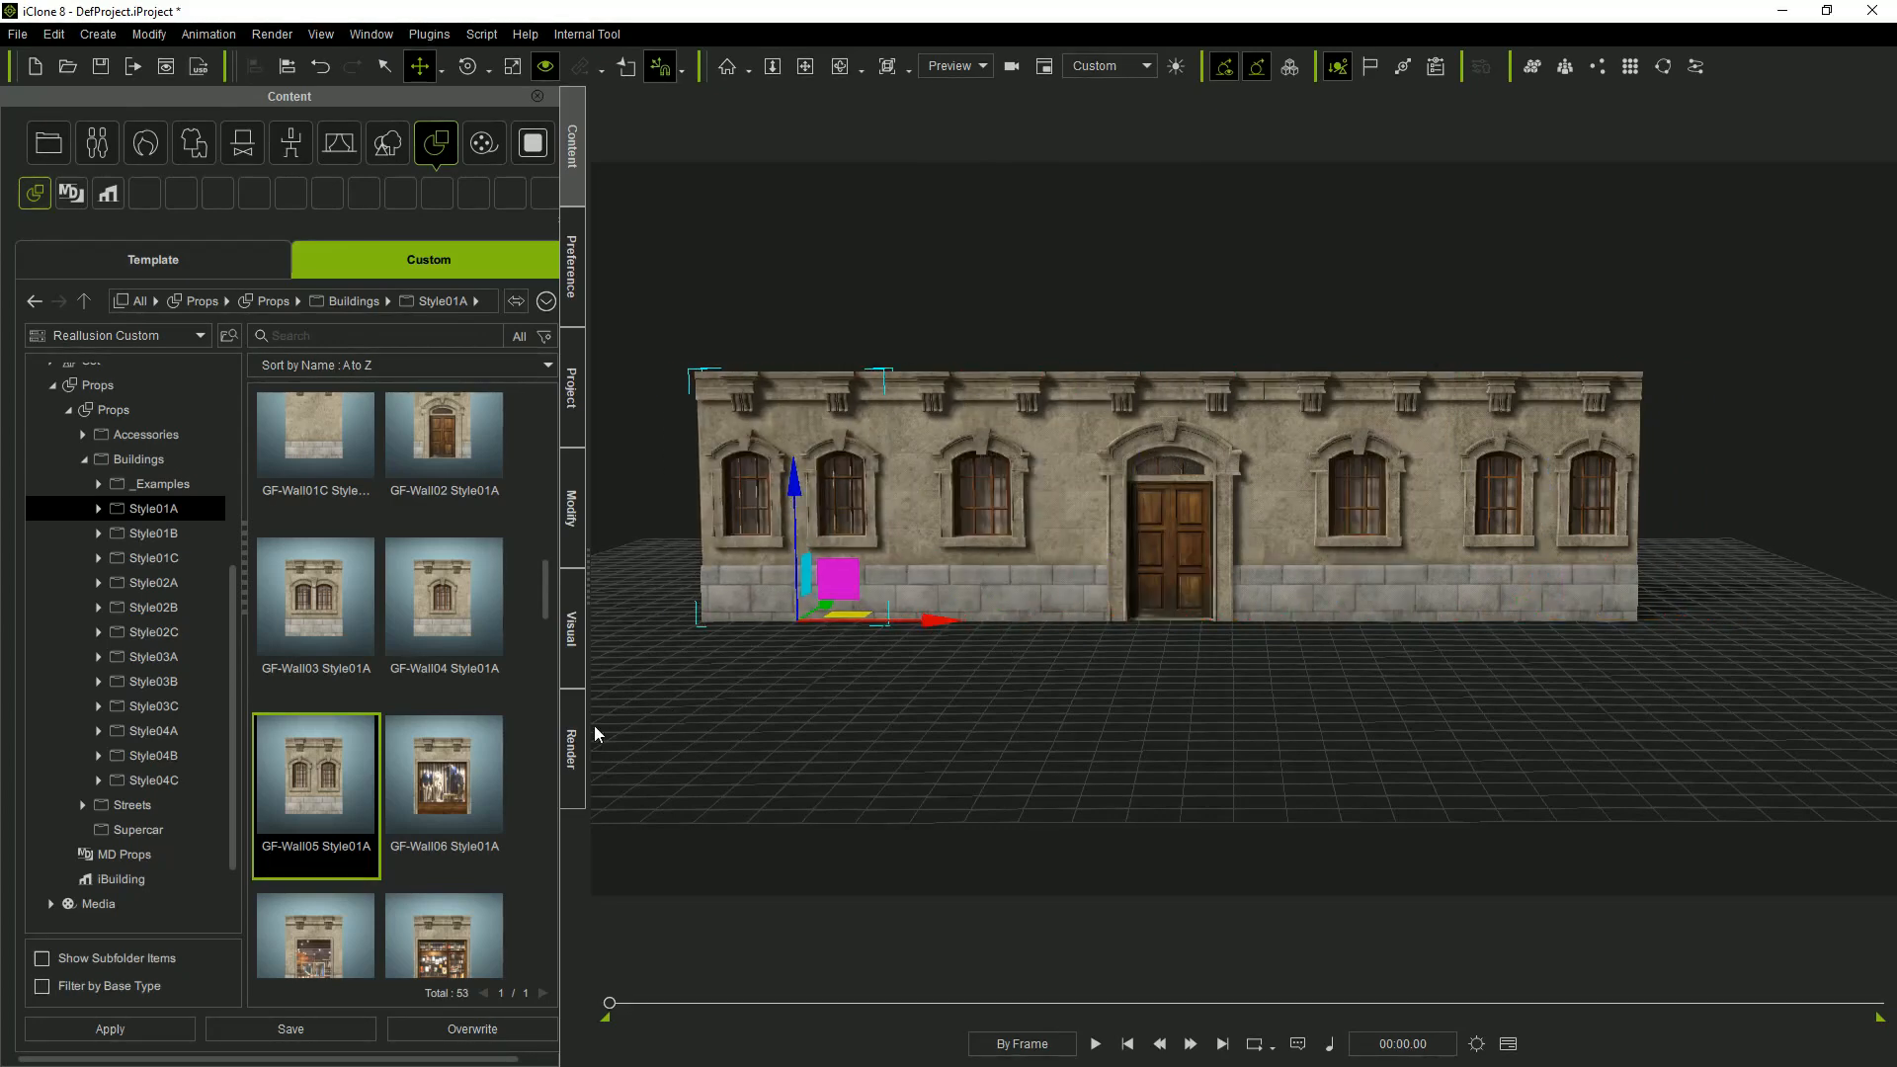
# Extend the facade with a plain GF-Wall01A wall at its left end and a plain GF-Wall01B wall at its right end.
pyautogui.scroll(2, 547, 585)
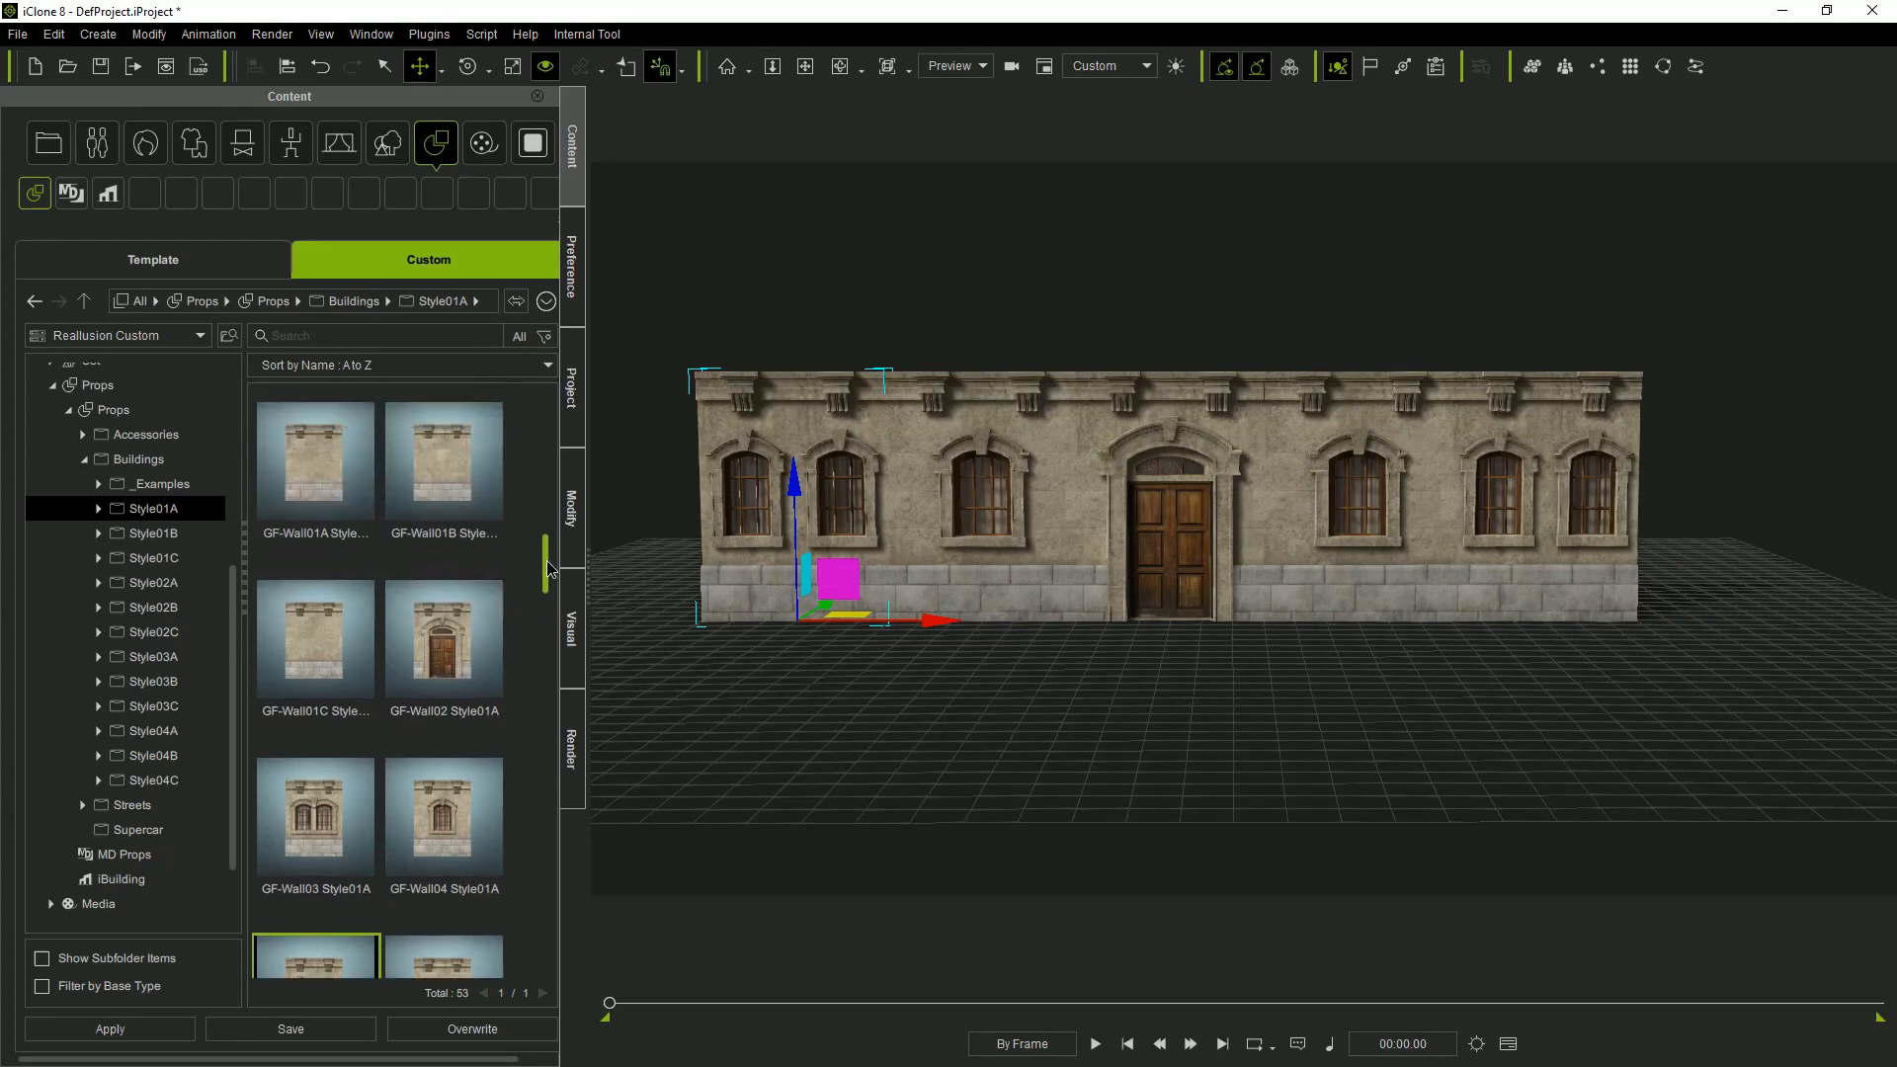
pyautogui.doubleClick(334, 504)
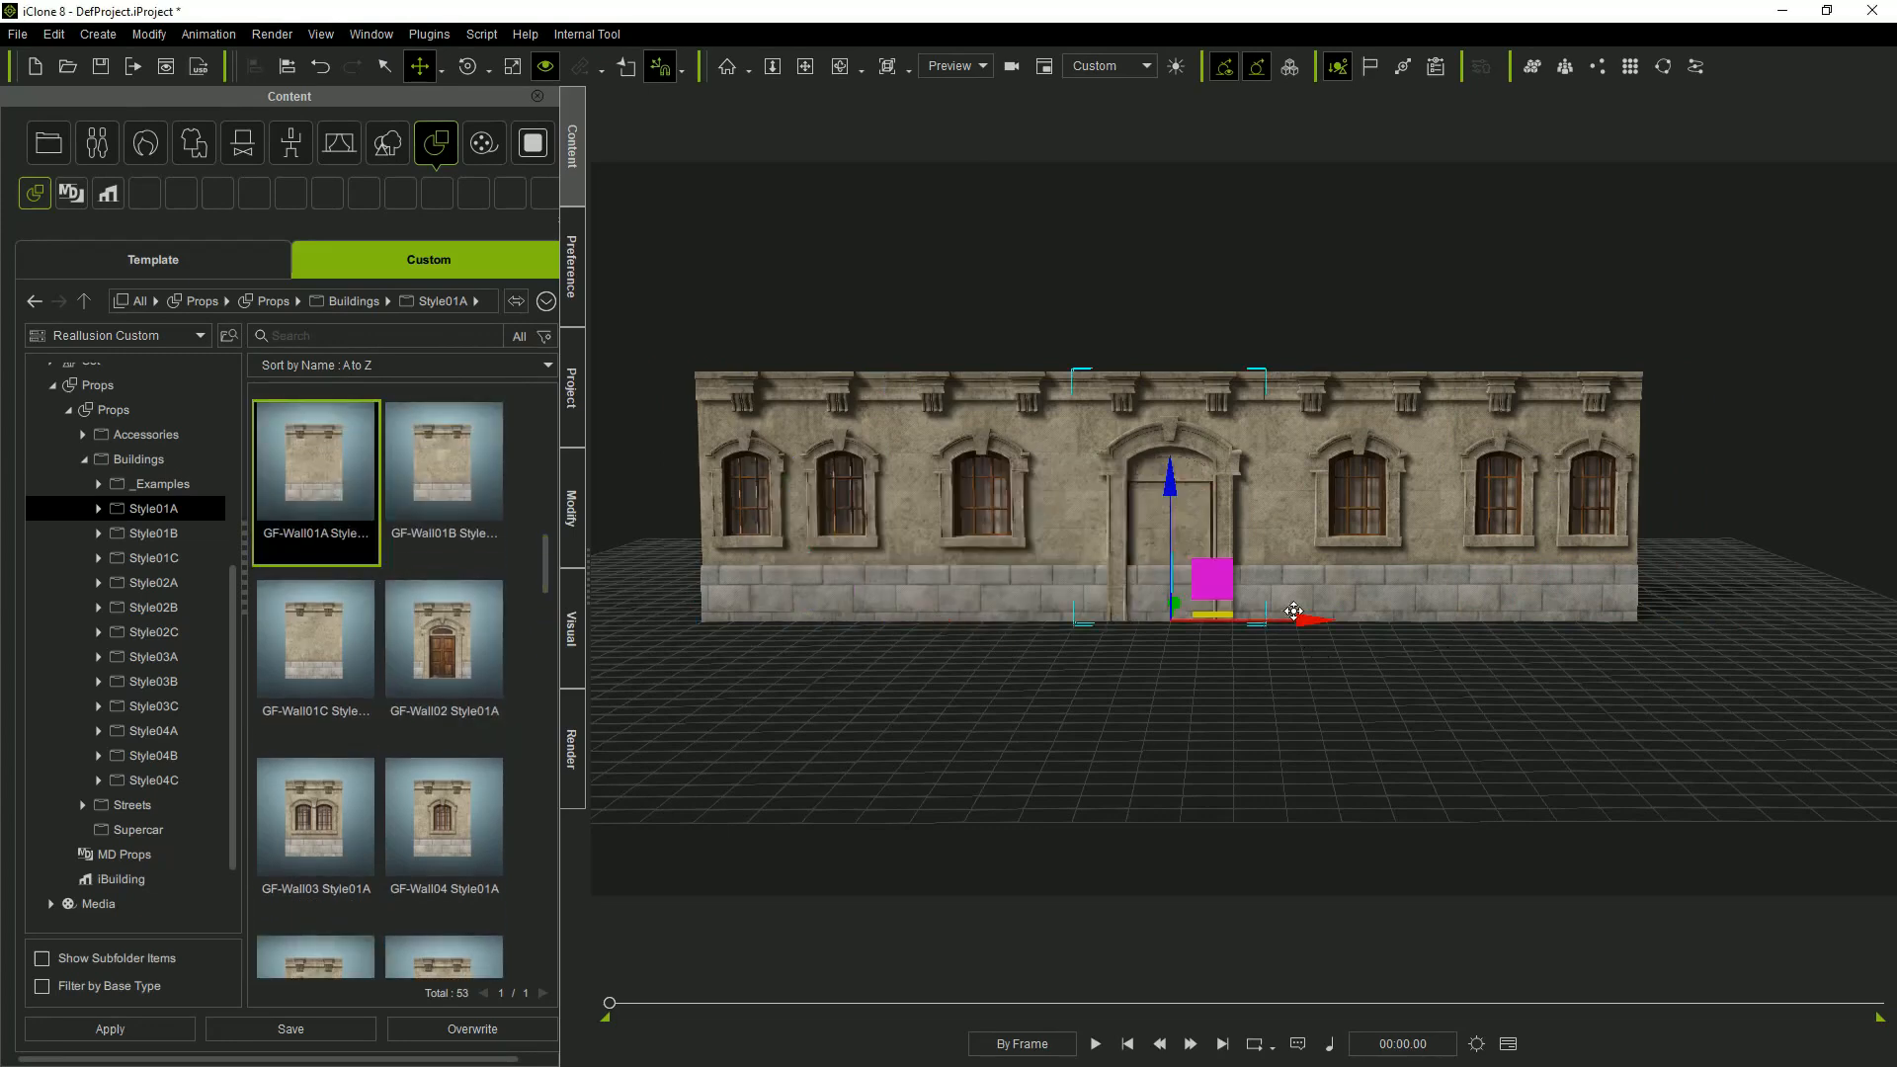
pyautogui.moveTo(1308, 620); pyautogui.dragTo(757, 603)
pyautogui.doubleClick(435, 504)
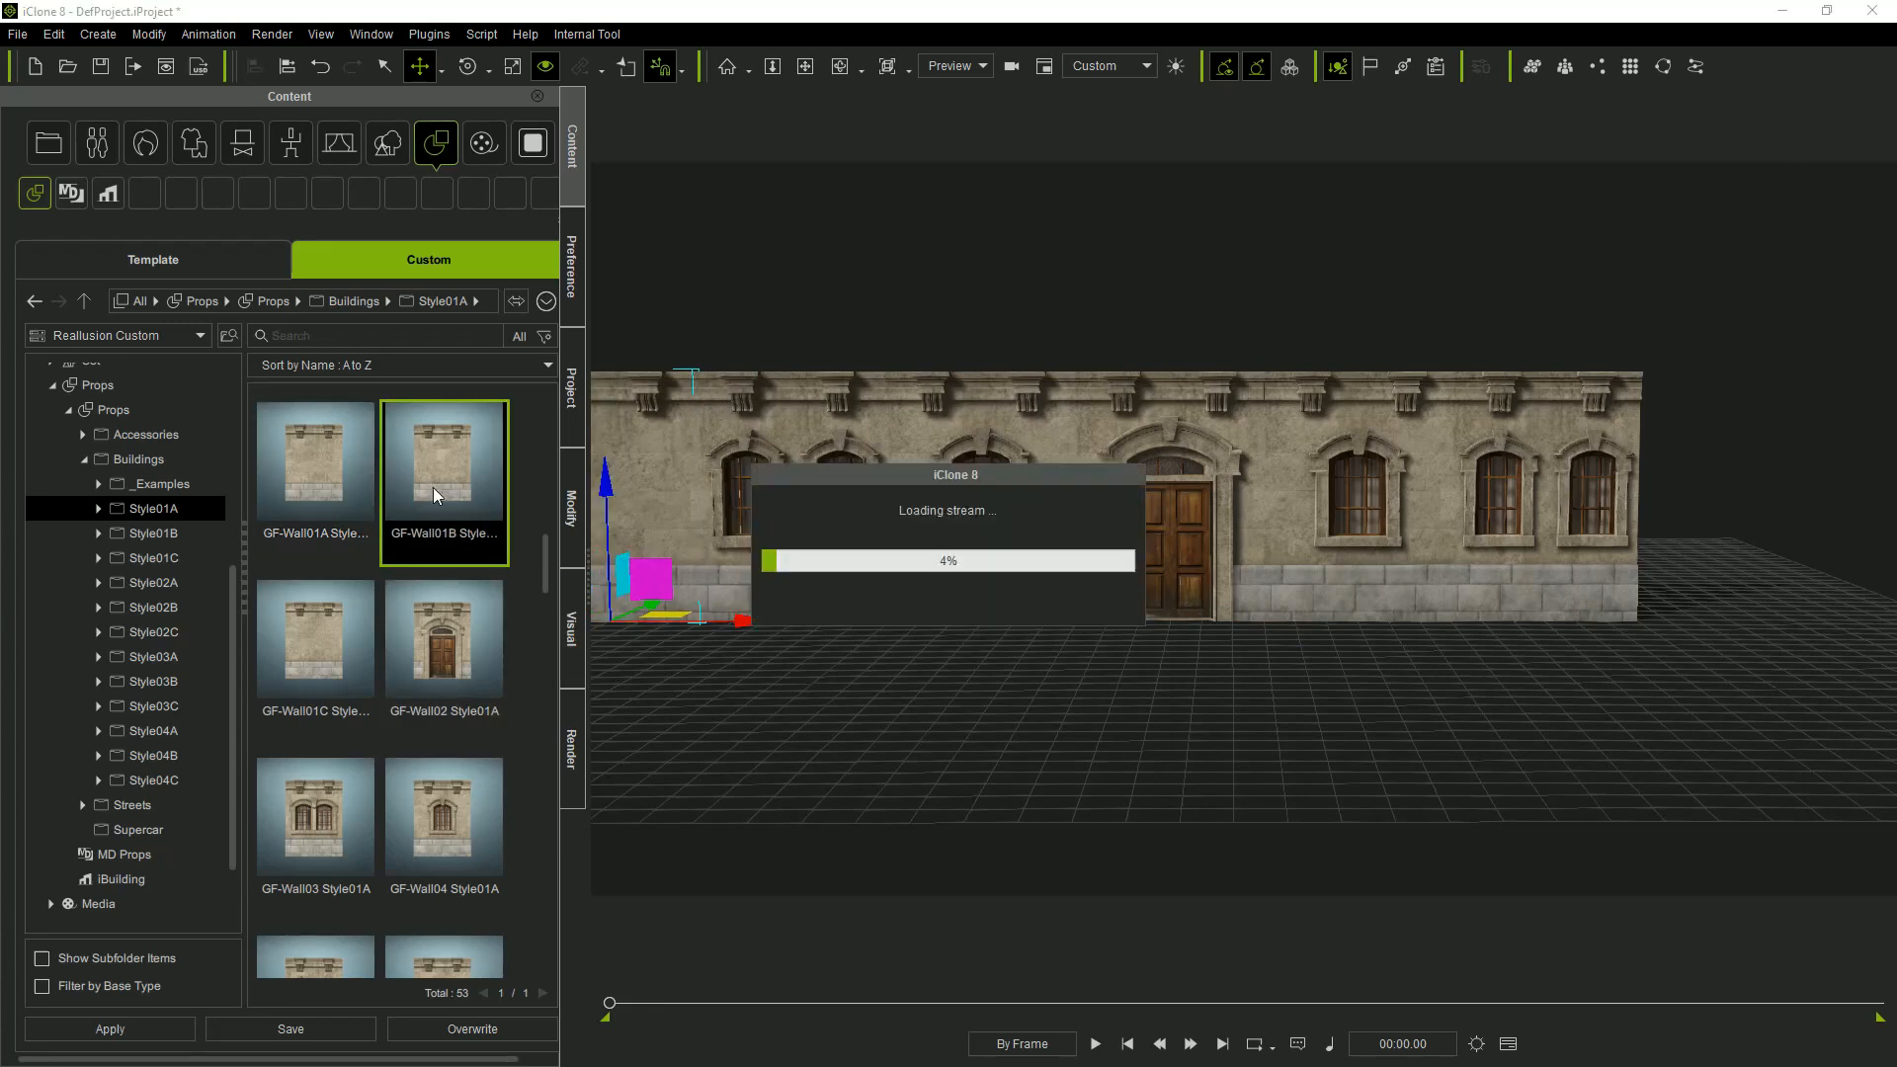
pyautogui.moveTo(1294, 625); pyautogui.dragTo(1862, 699)
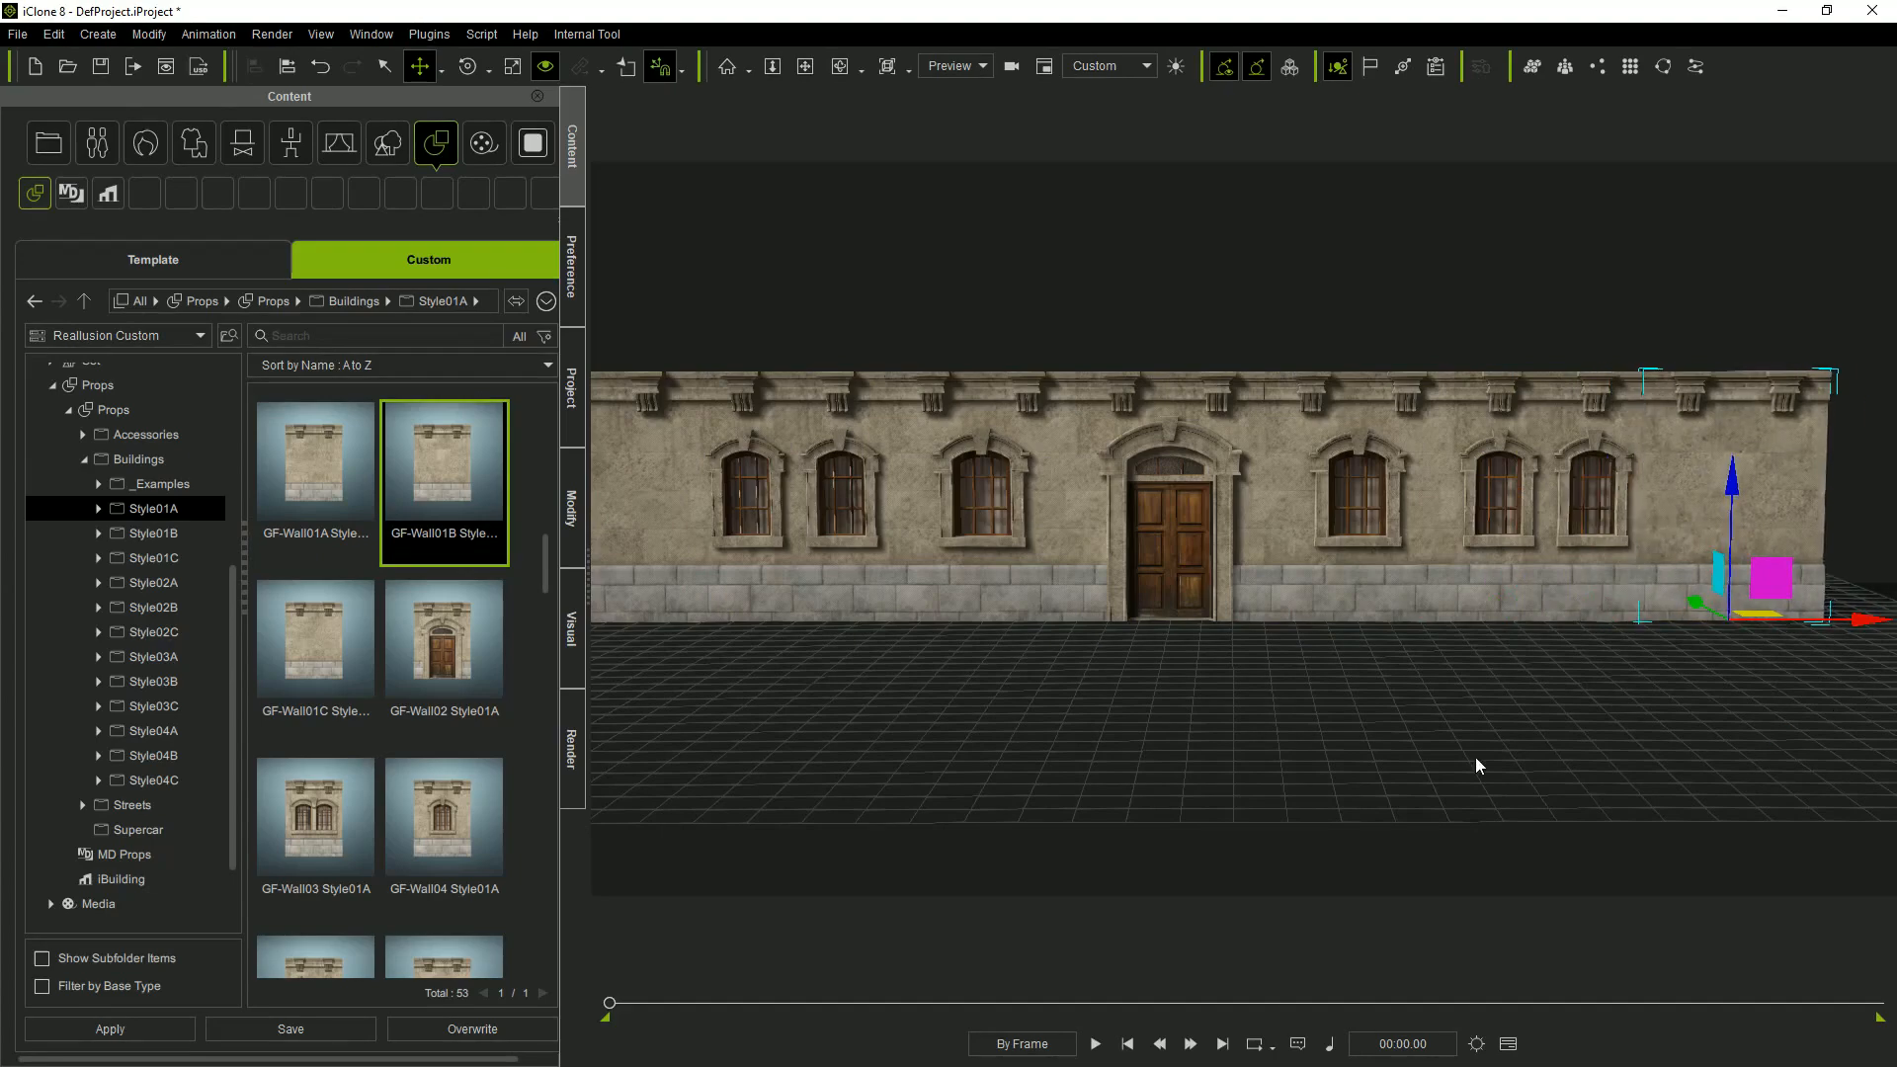
# Add the GF-CWall3 Style01A corner wall and move it past the facade's left end to X -1300.
pyautogui.moveTo(1338, 674); pyautogui.dragTo(1544, 662, button='right')
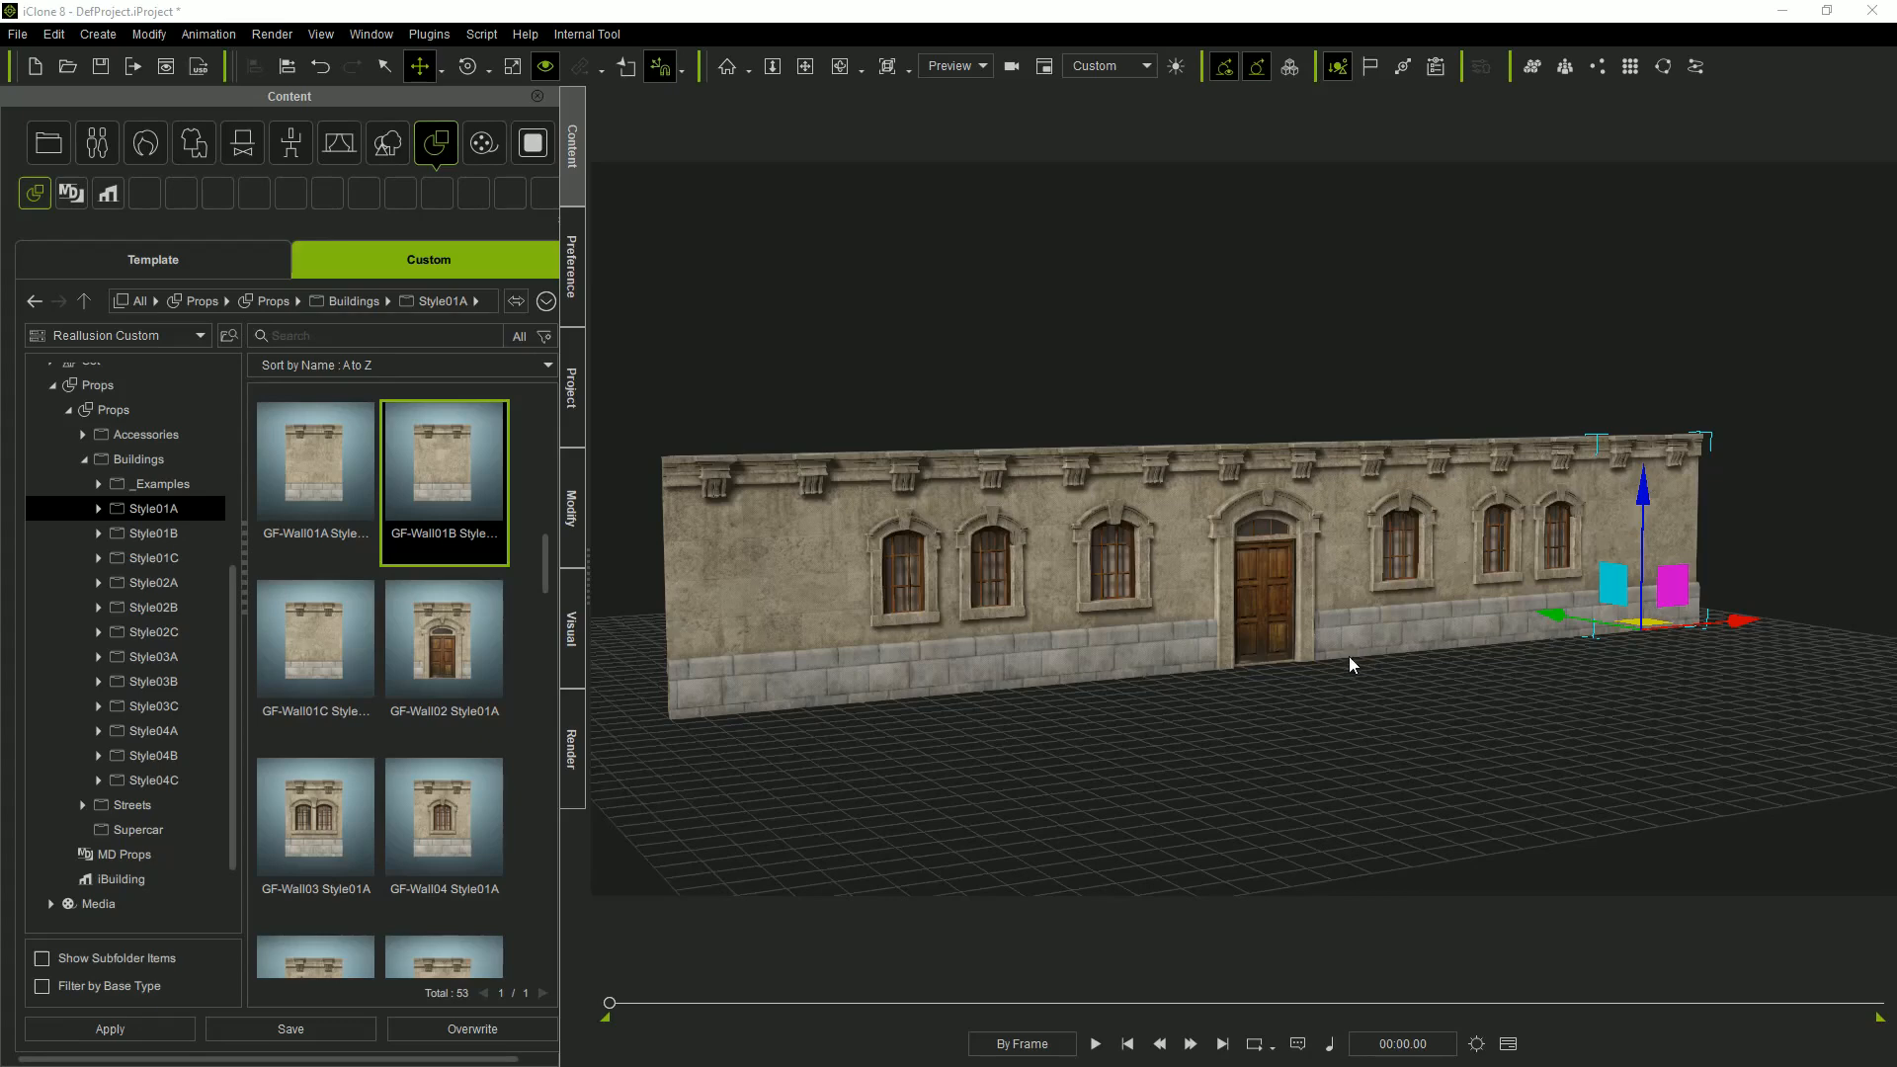
pyautogui.moveTo(548, 565); pyautogui.dragTo(550, 509)
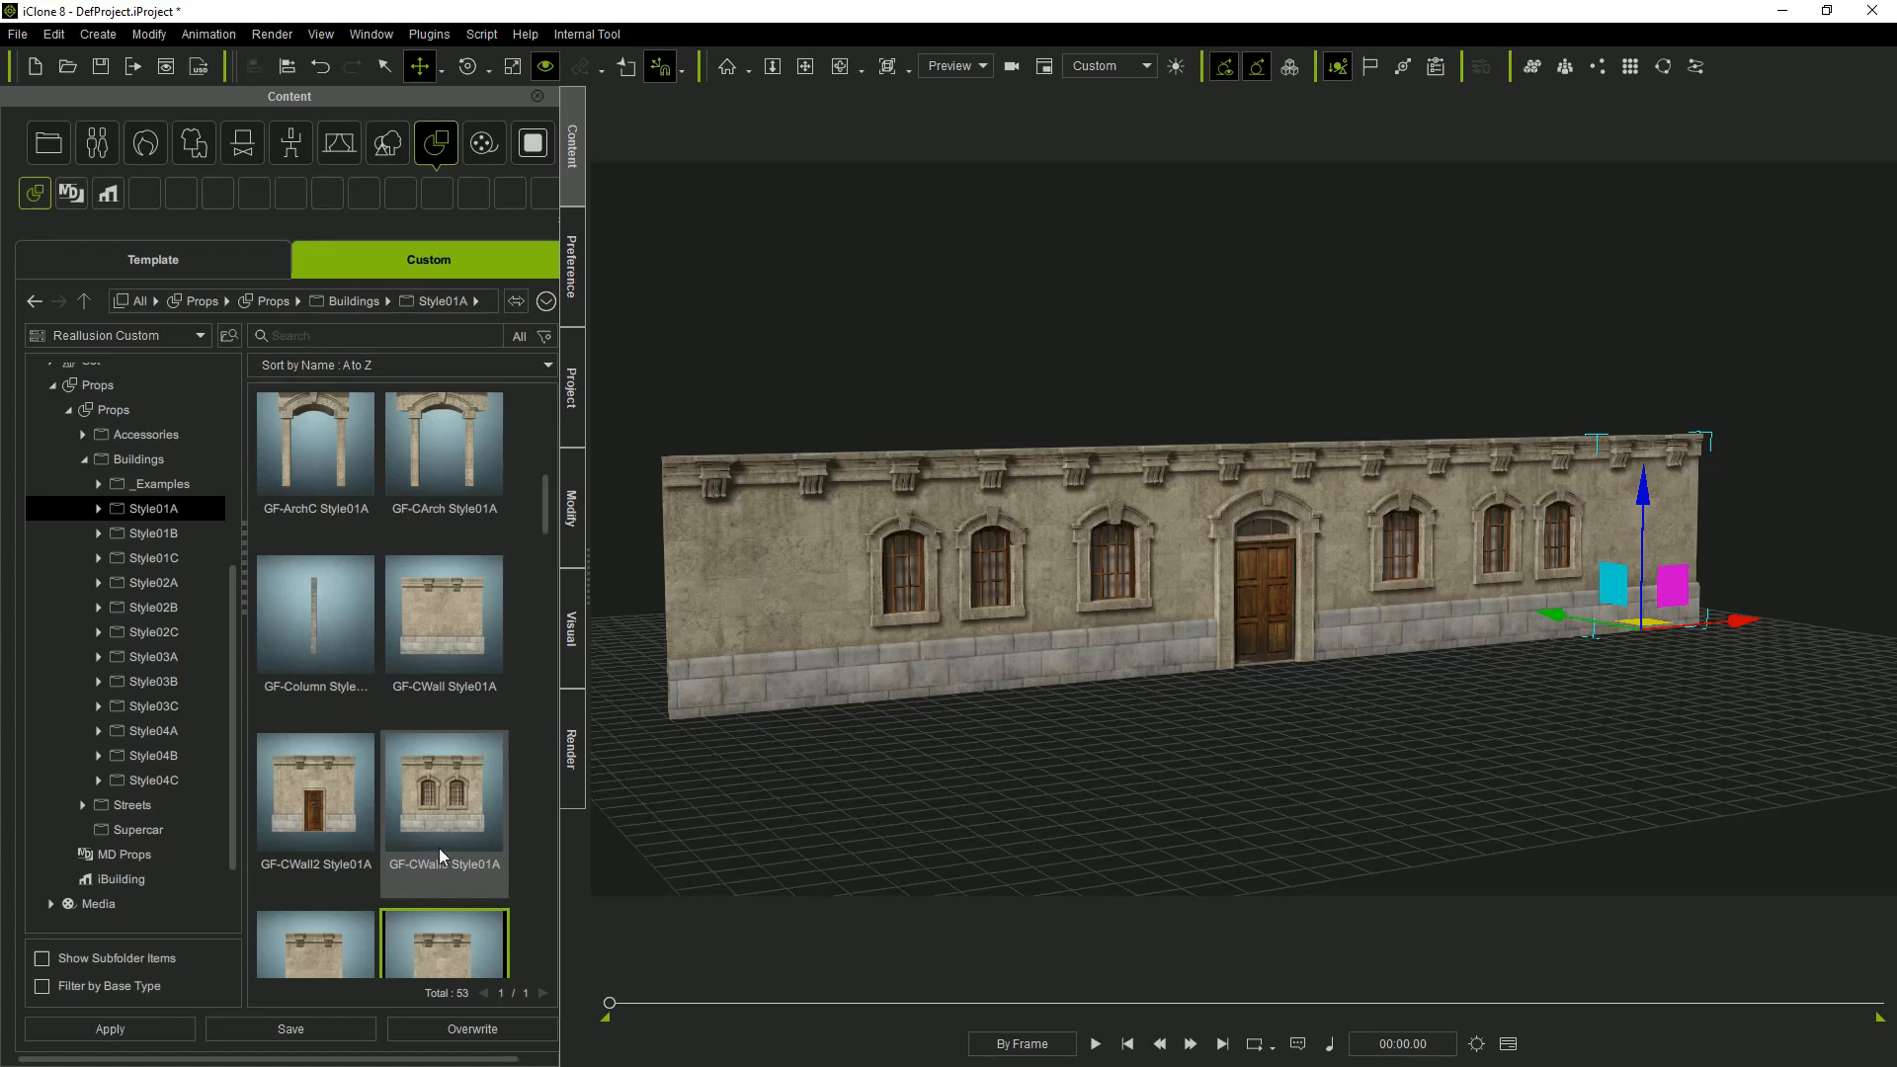
pyautogui.doubleClick(461, 802)
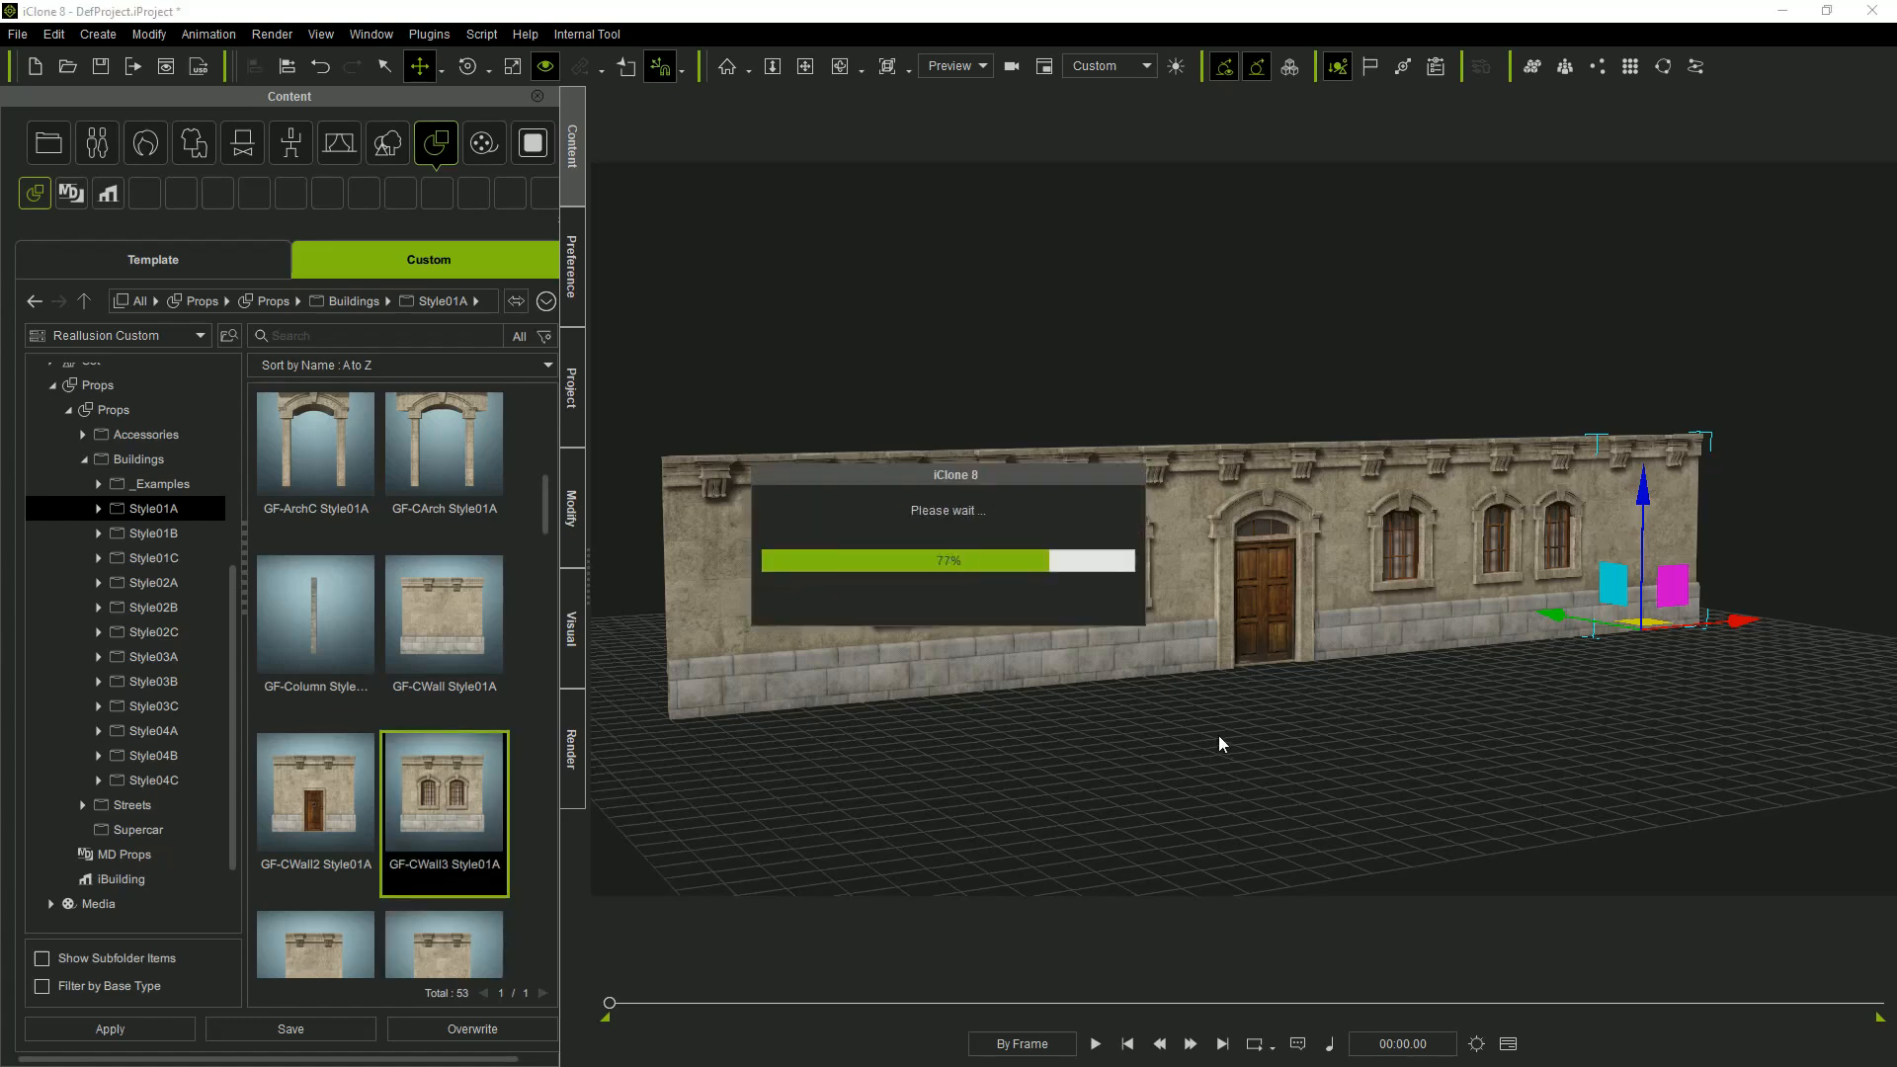
pyautogui.moveTo(1278, 737); pyautogui.dragTo(1548, 685, button='middle')
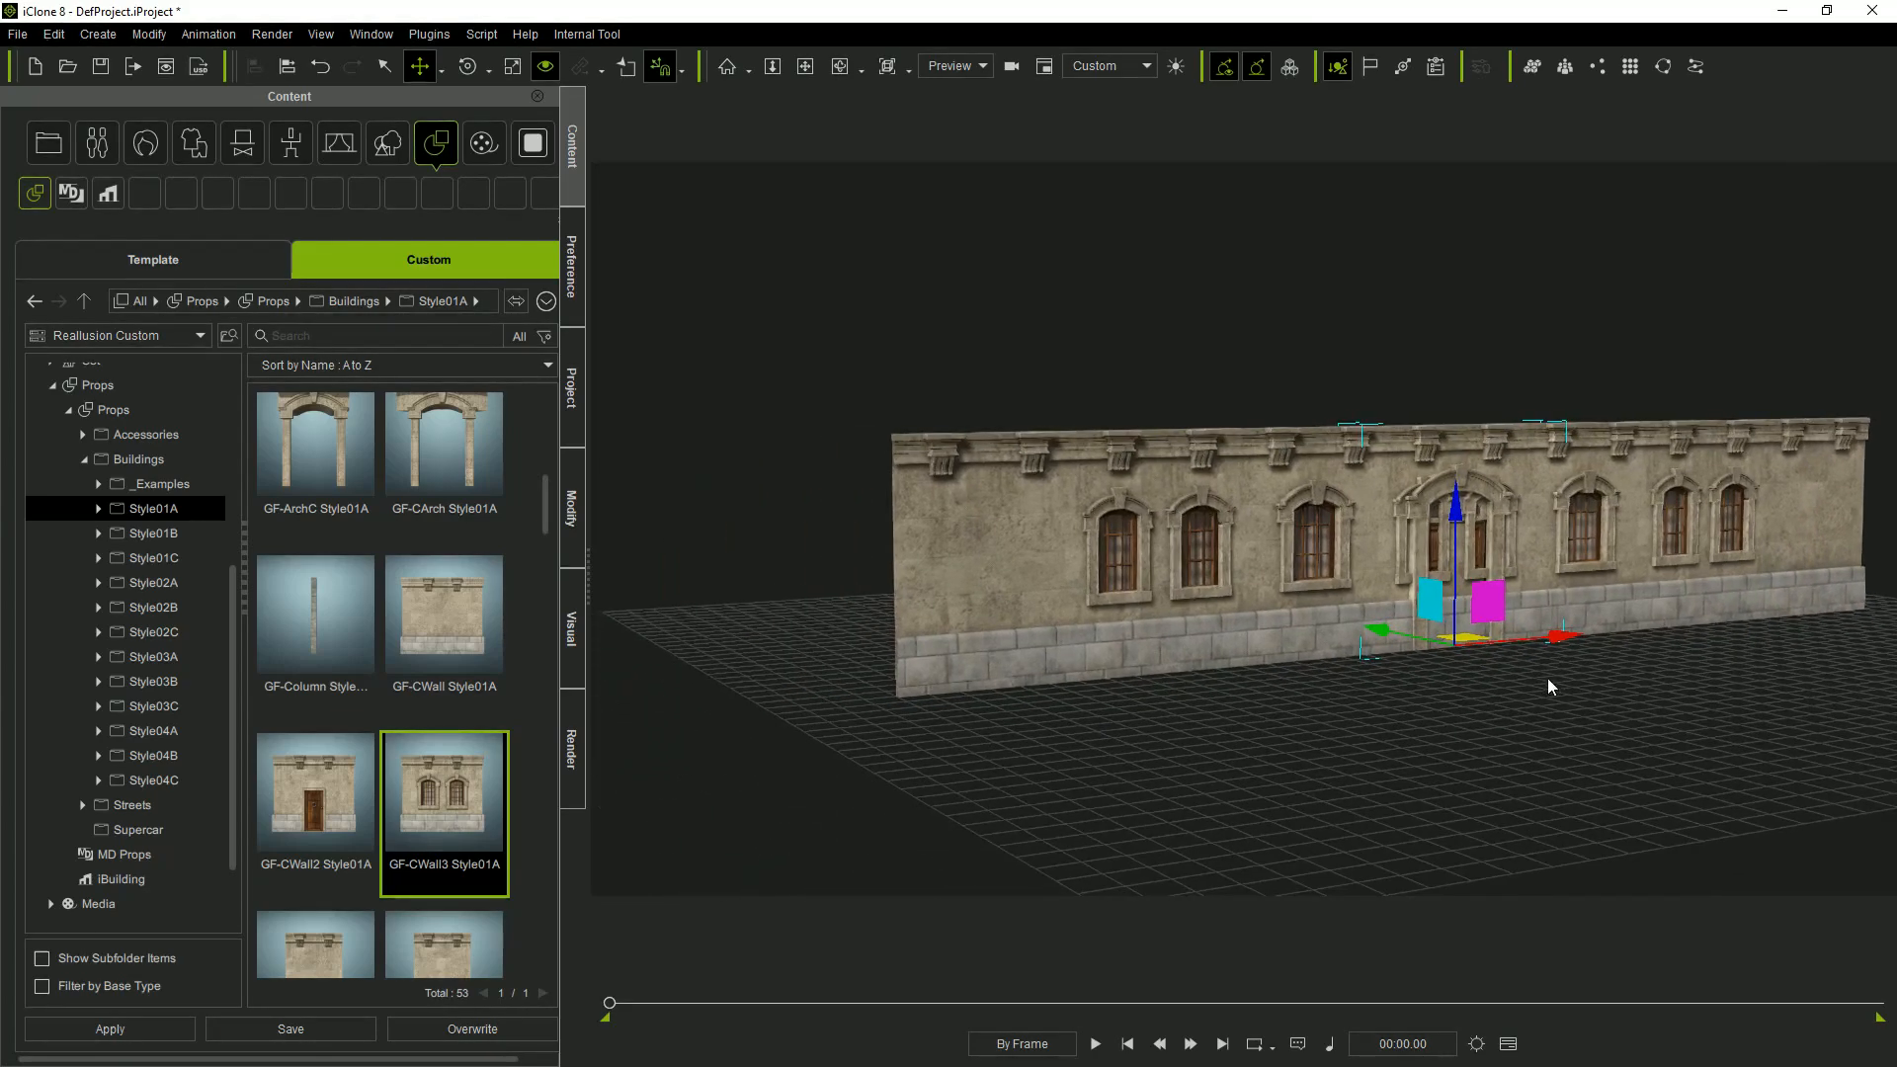
pyautogui.moveTo(1563, 637); pyautogui.dragTo(910, 721)
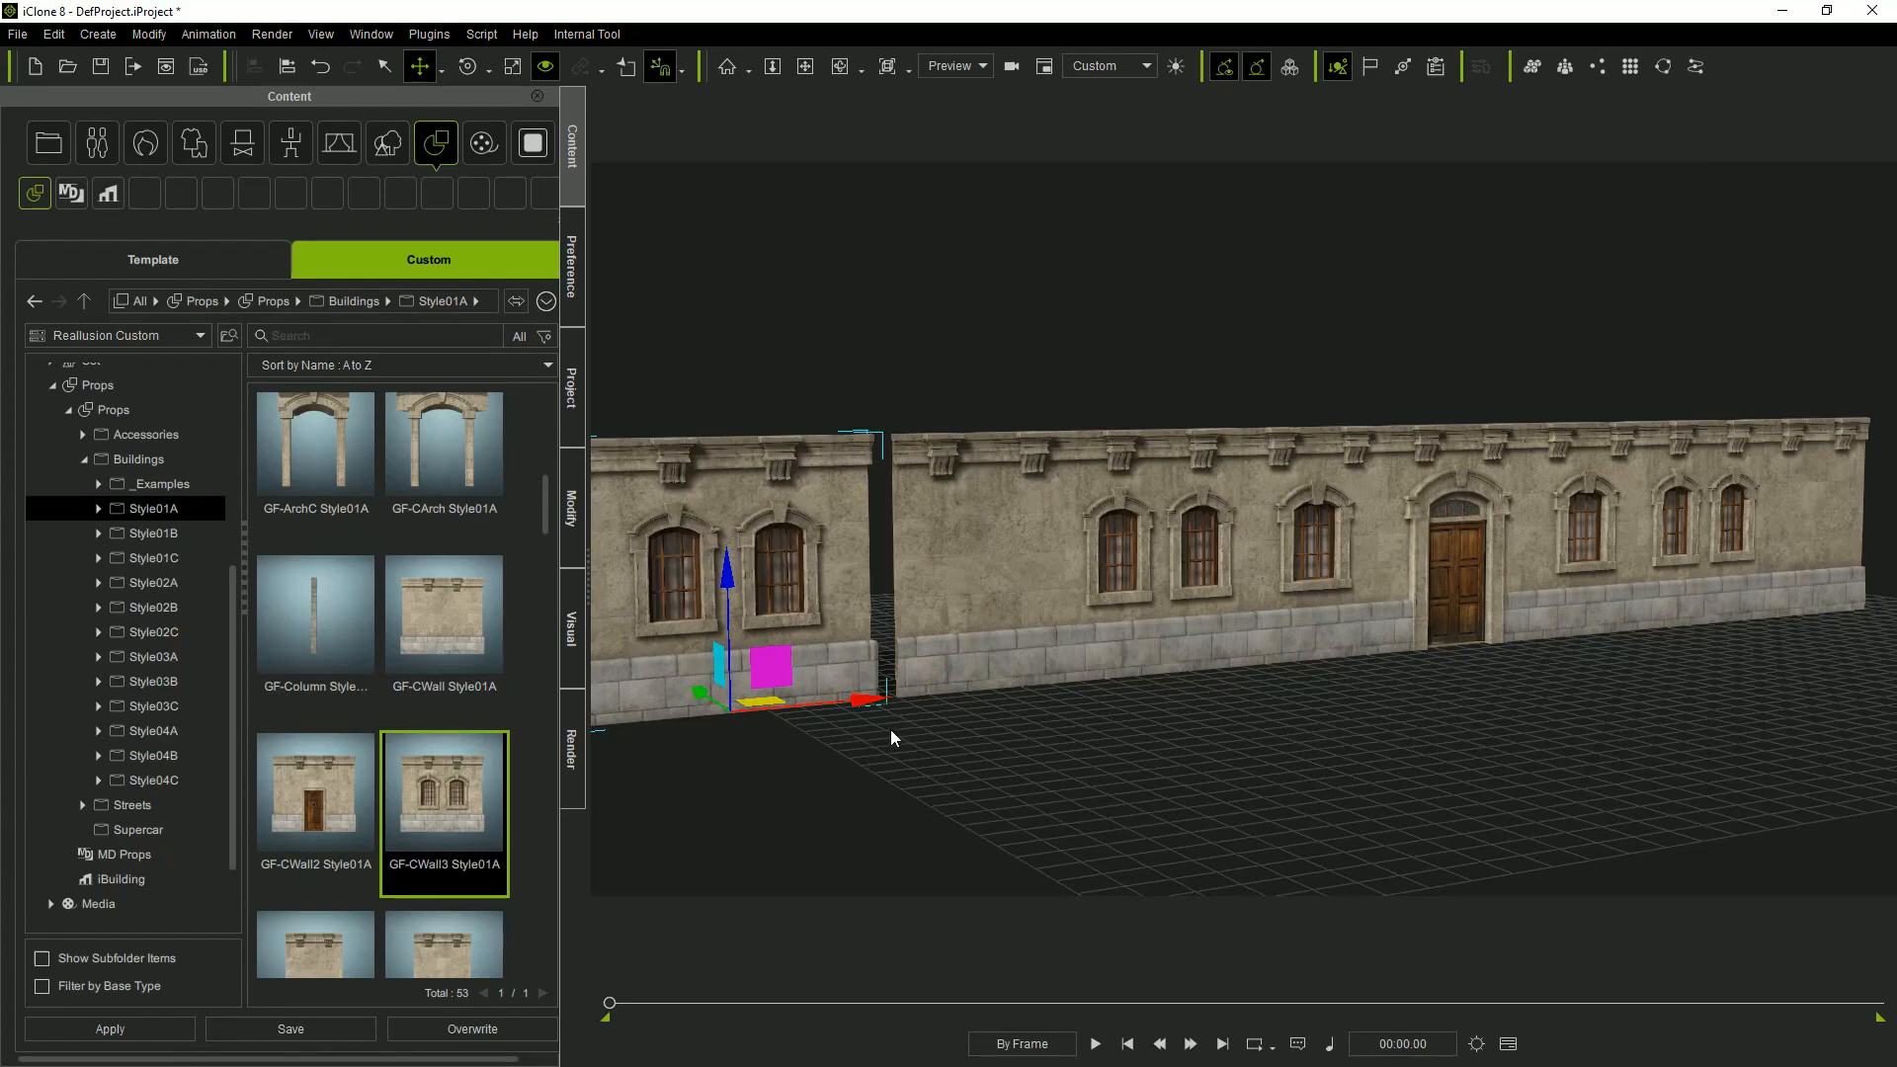
# Rotate the corner wall to -45 degrees about Z.
pyautogui.press('e')
pyautogui.moveTo(812, 729); pyautogui.dragTo(653, 603)
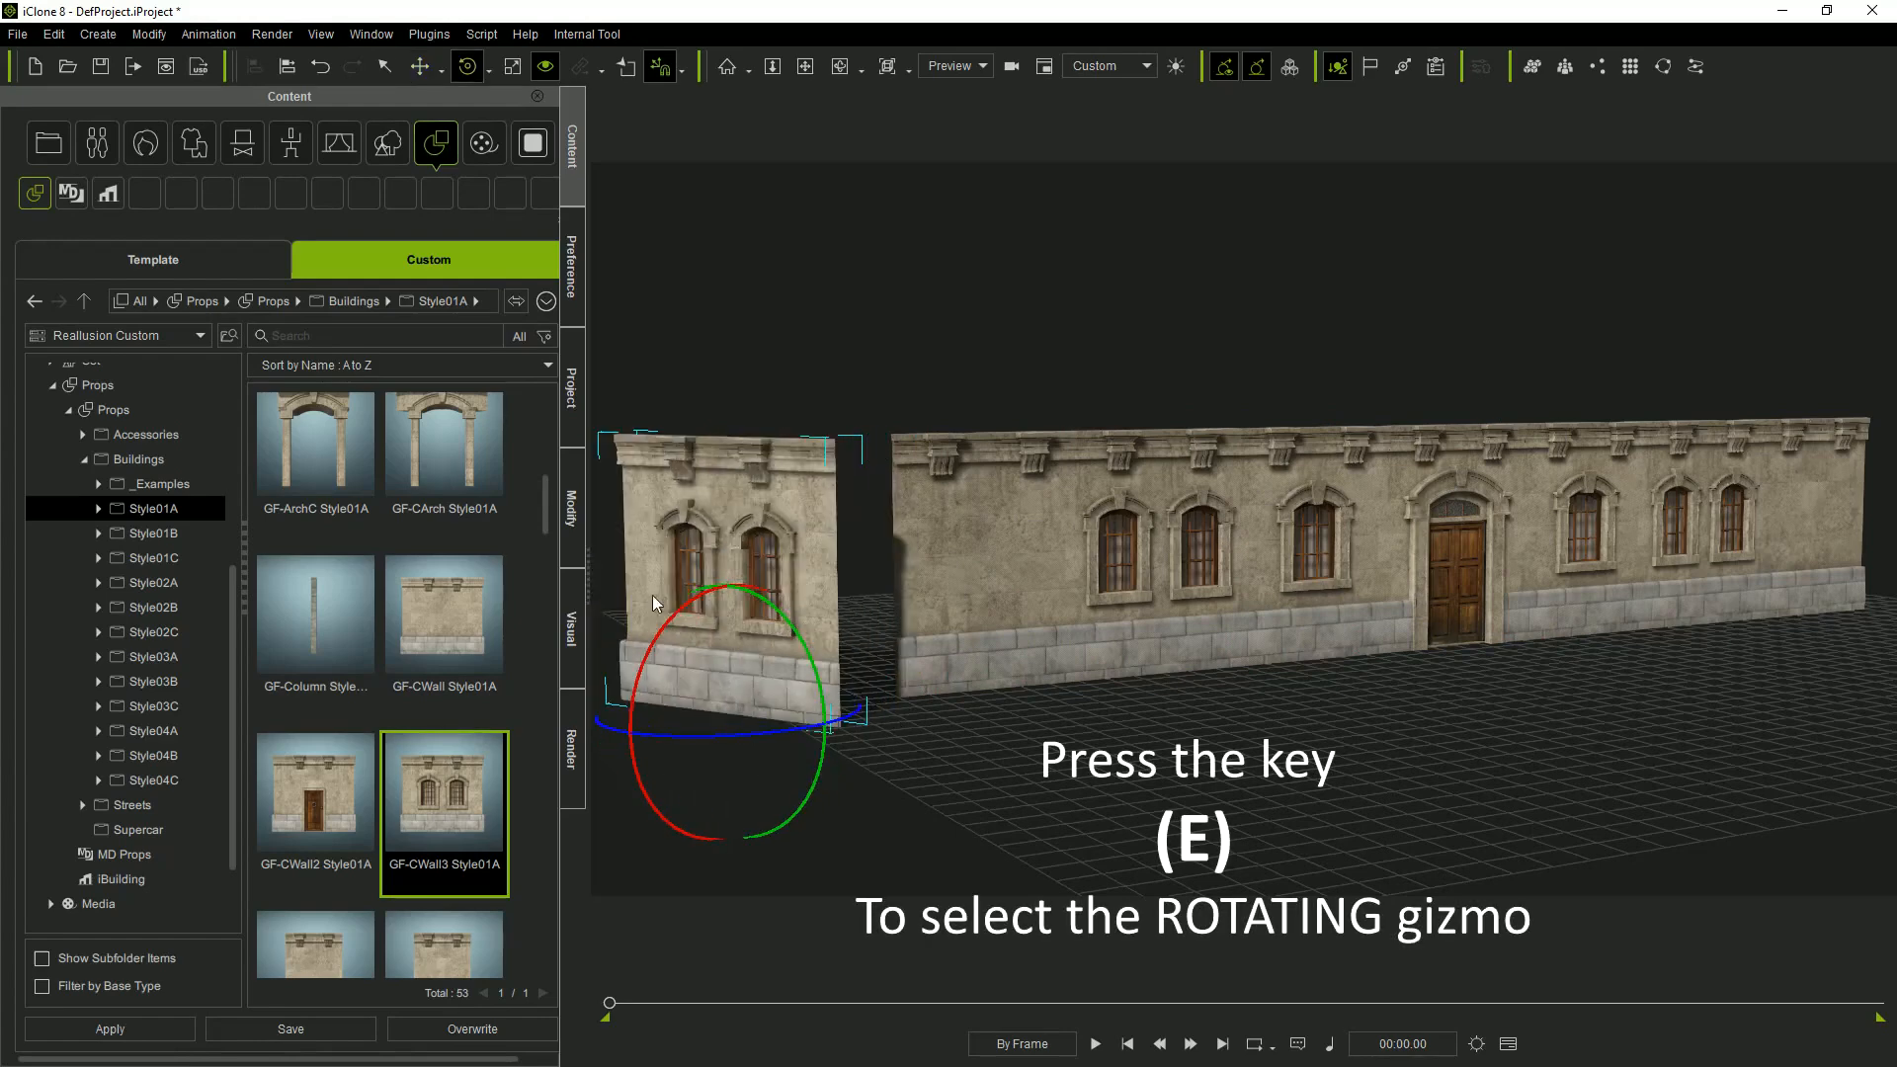
pyautogui.click(573, 509)
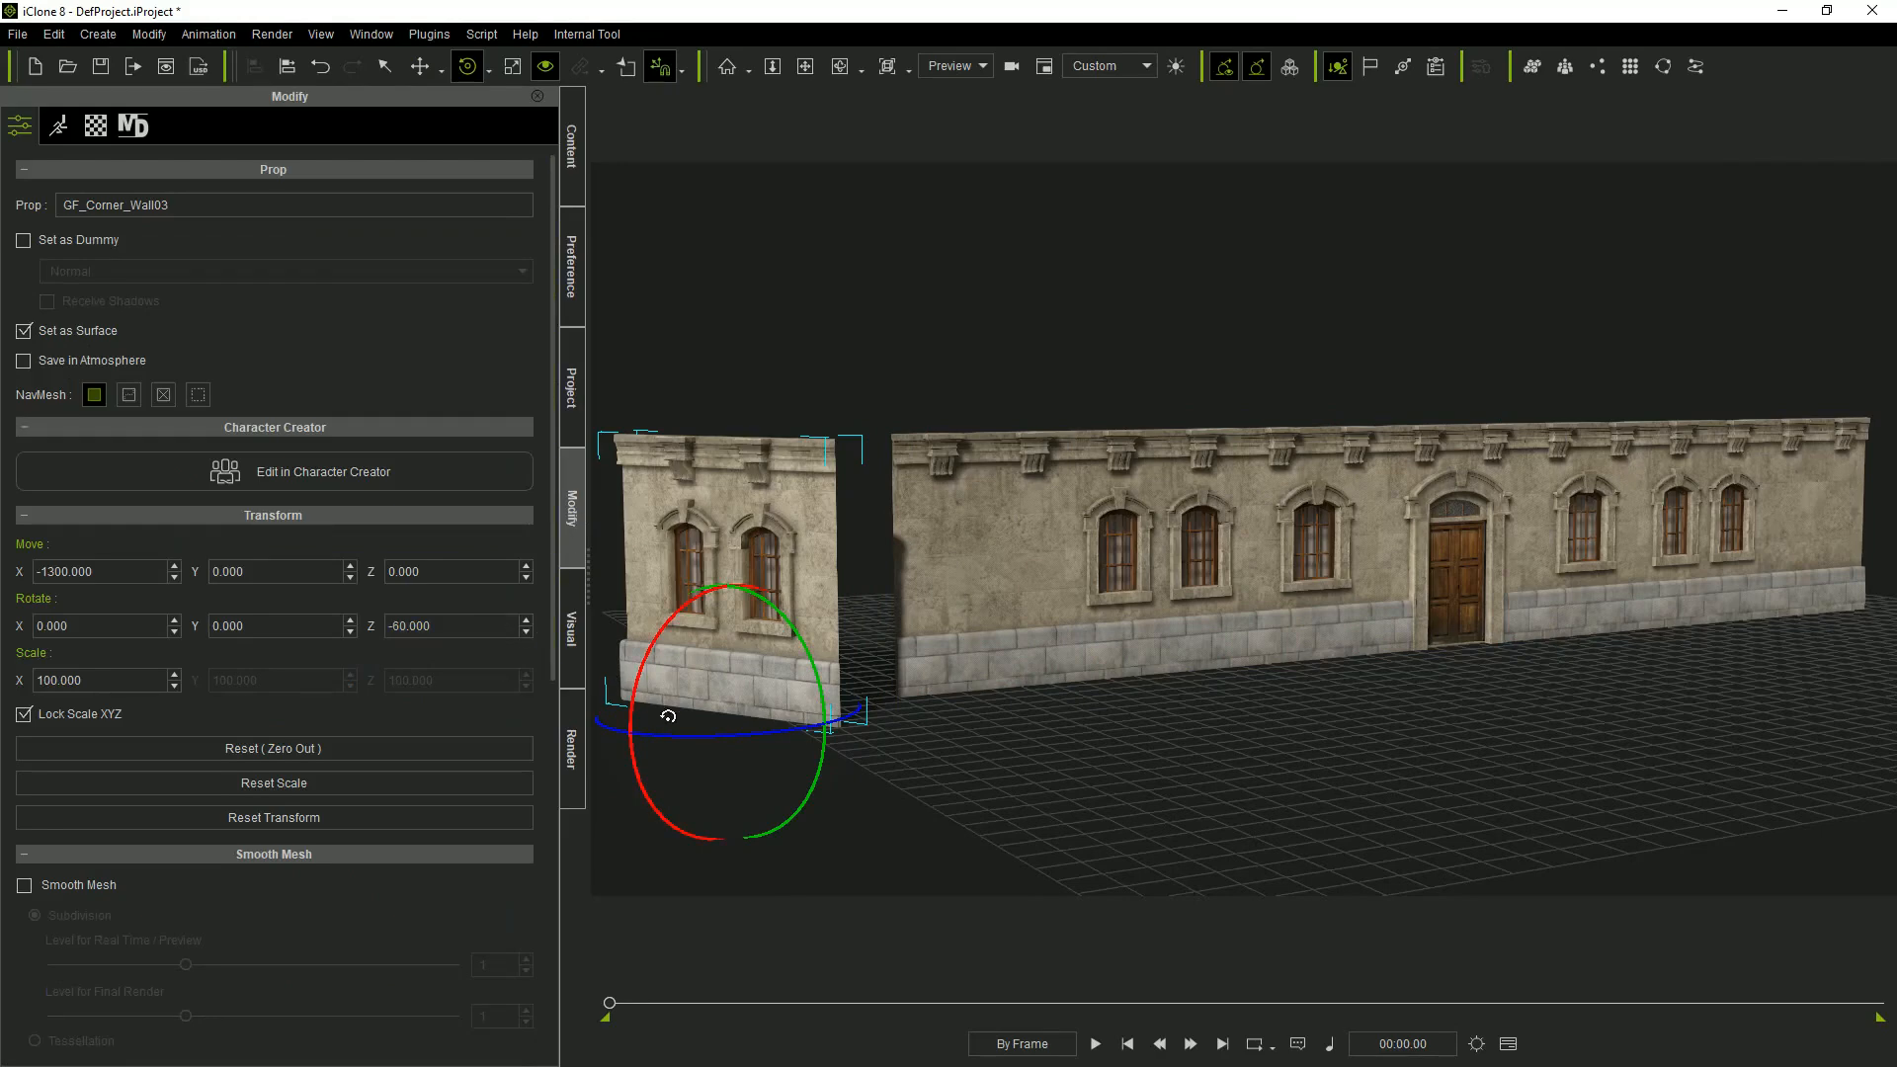
pyautogui.moveTo(687, 736); pyautogui.dragTo(697, 736)
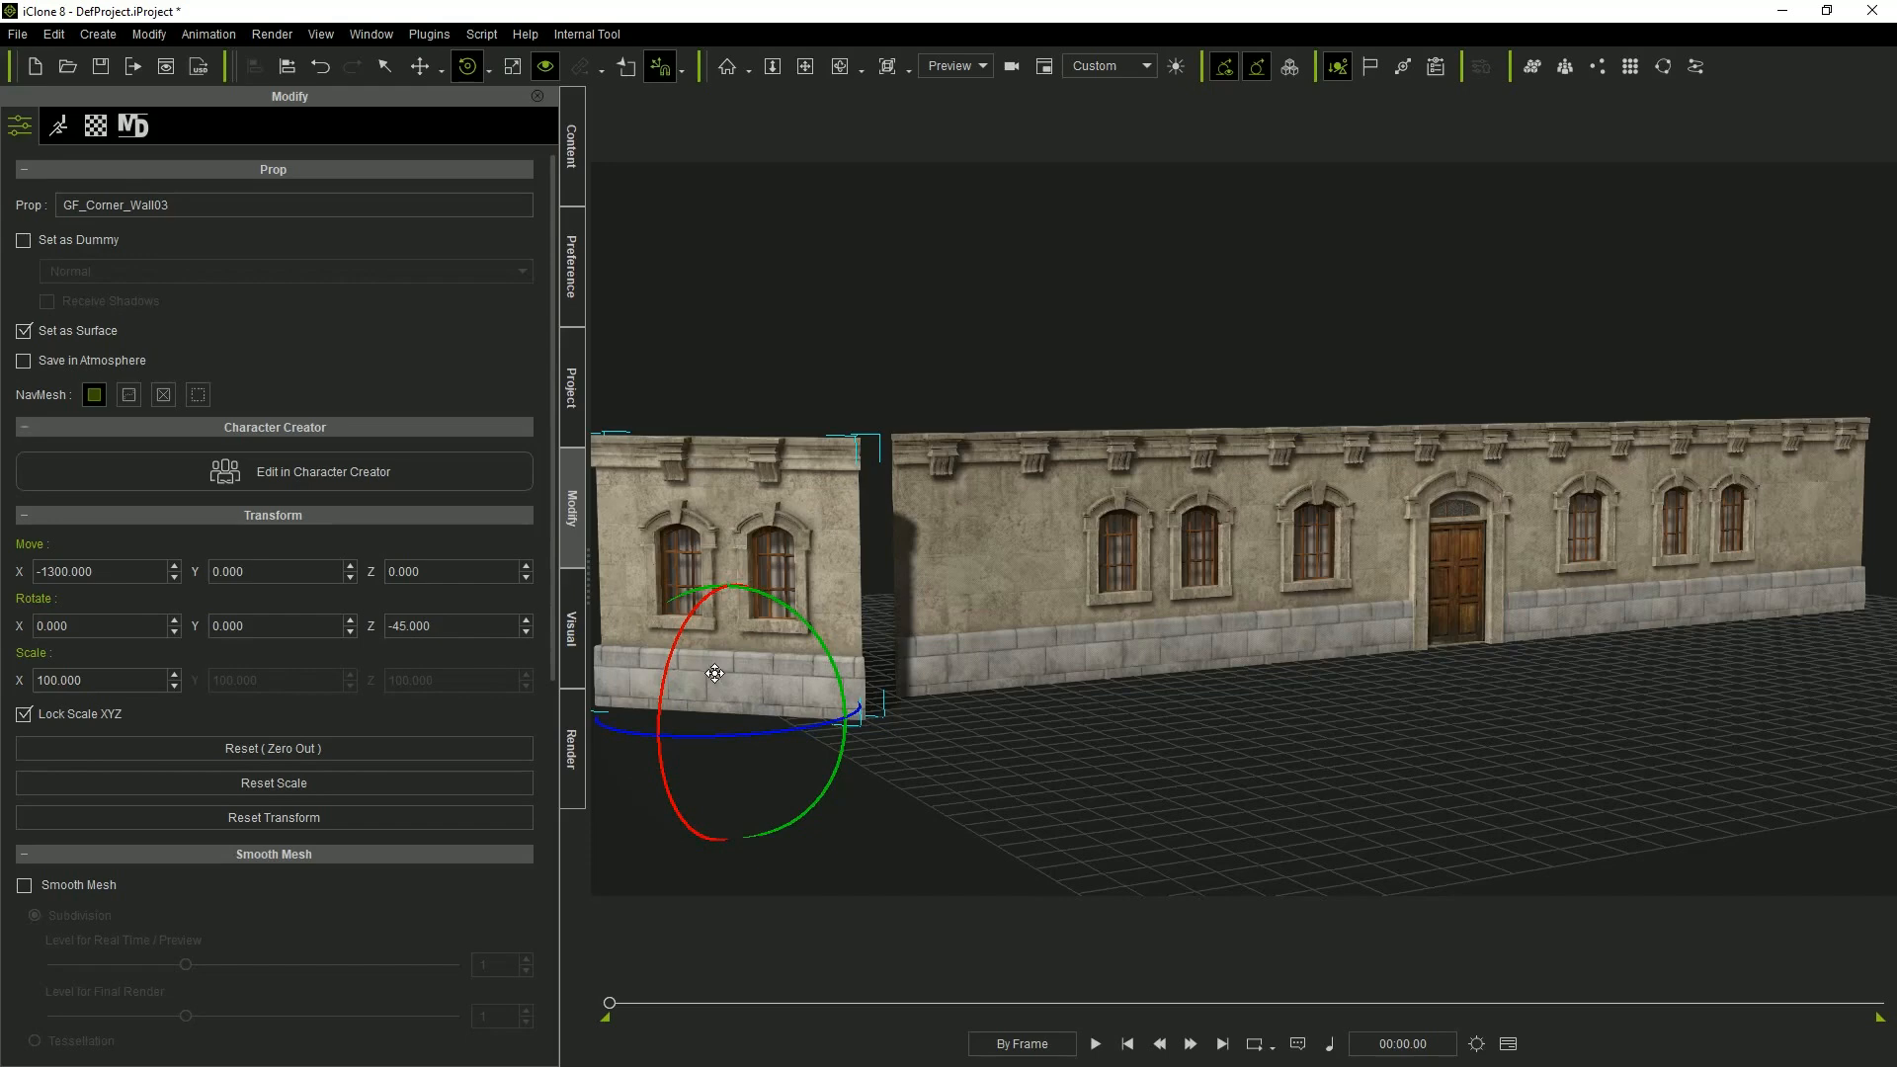
# Move the angled corner wall against the facade's left end at X -1200, Y 150.
pyautogui.press('w')
pyautogui.moveTo(913, 637); pyautogui.dragTo(1126, 747, button='right')
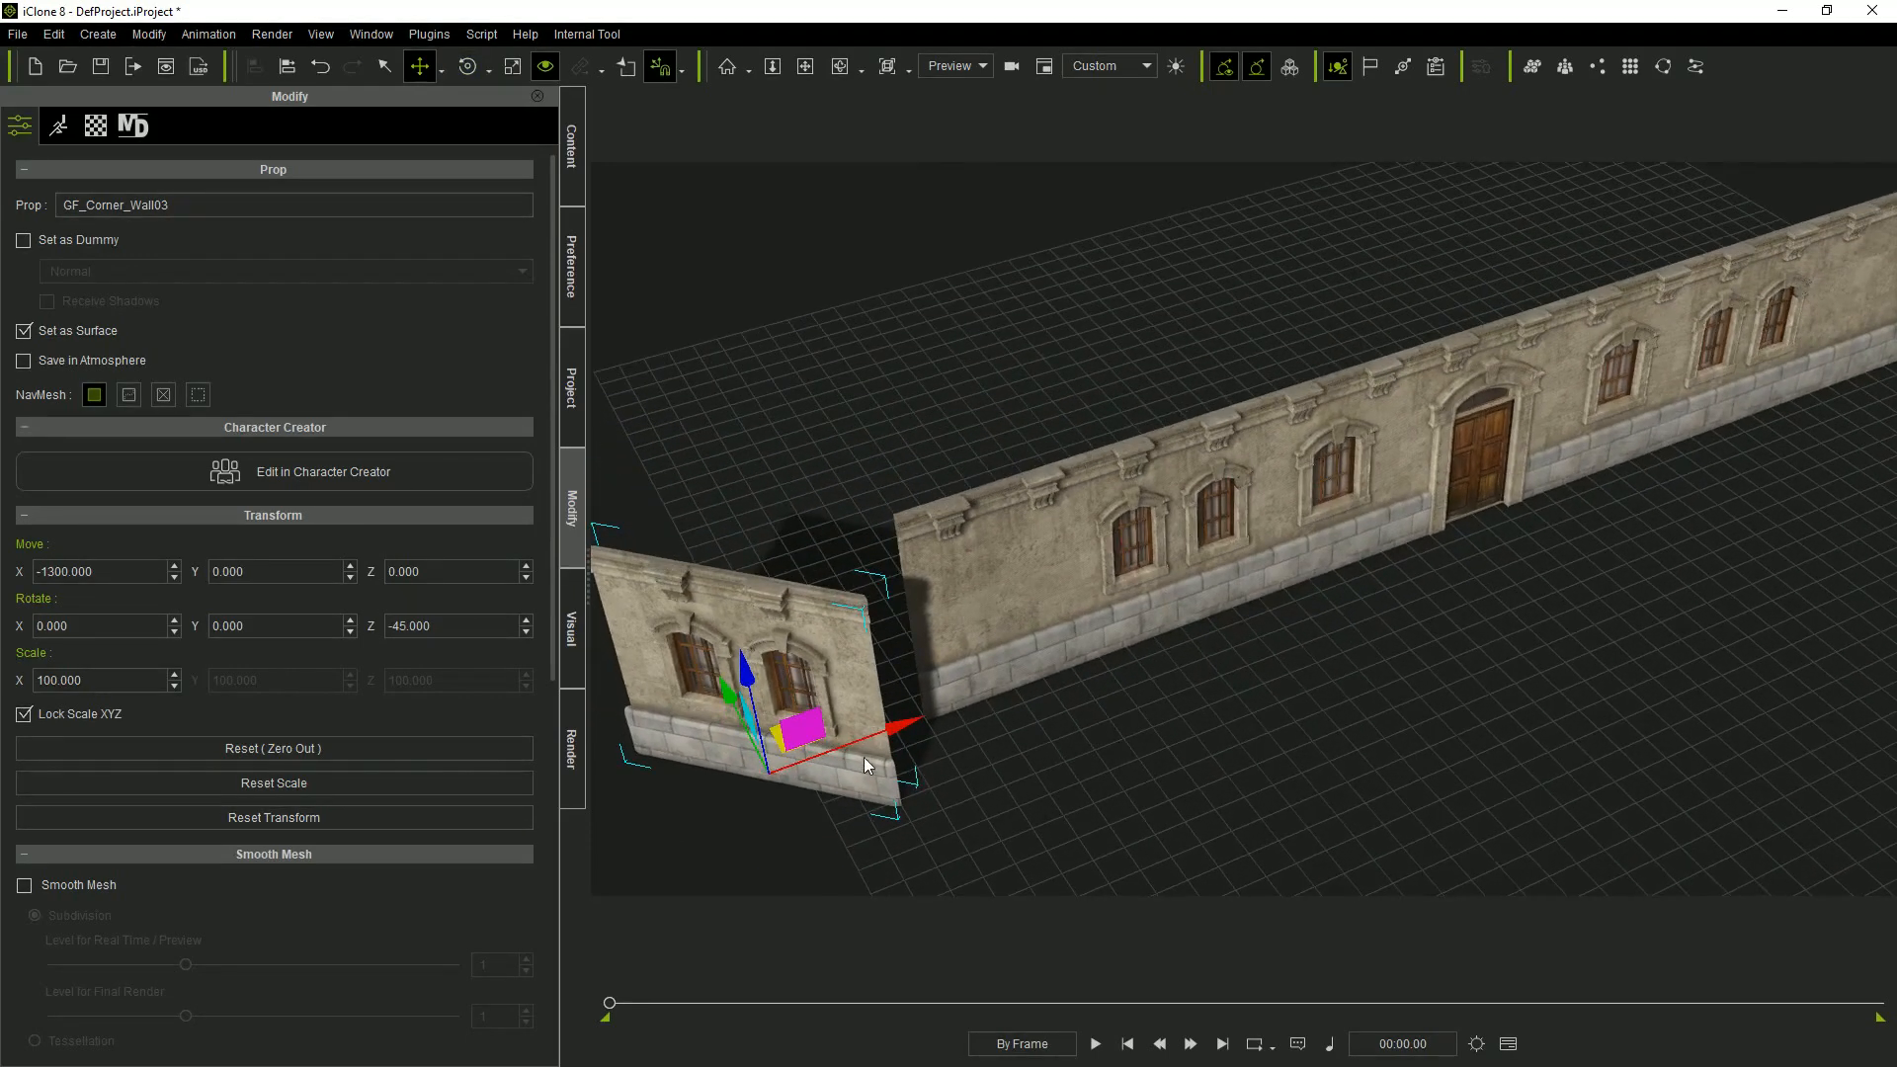
pyautogui.moveTo(778, 728); pyautogui.dragTo(798, 657)
# Duplicate the corner wall to the facade's right end, rotated to 45 degrees about Z and placed at X 1200, Y 150.
pyautogui.moveTo(863, 678); pyautogui.dragTo(1296, 610, button='right')
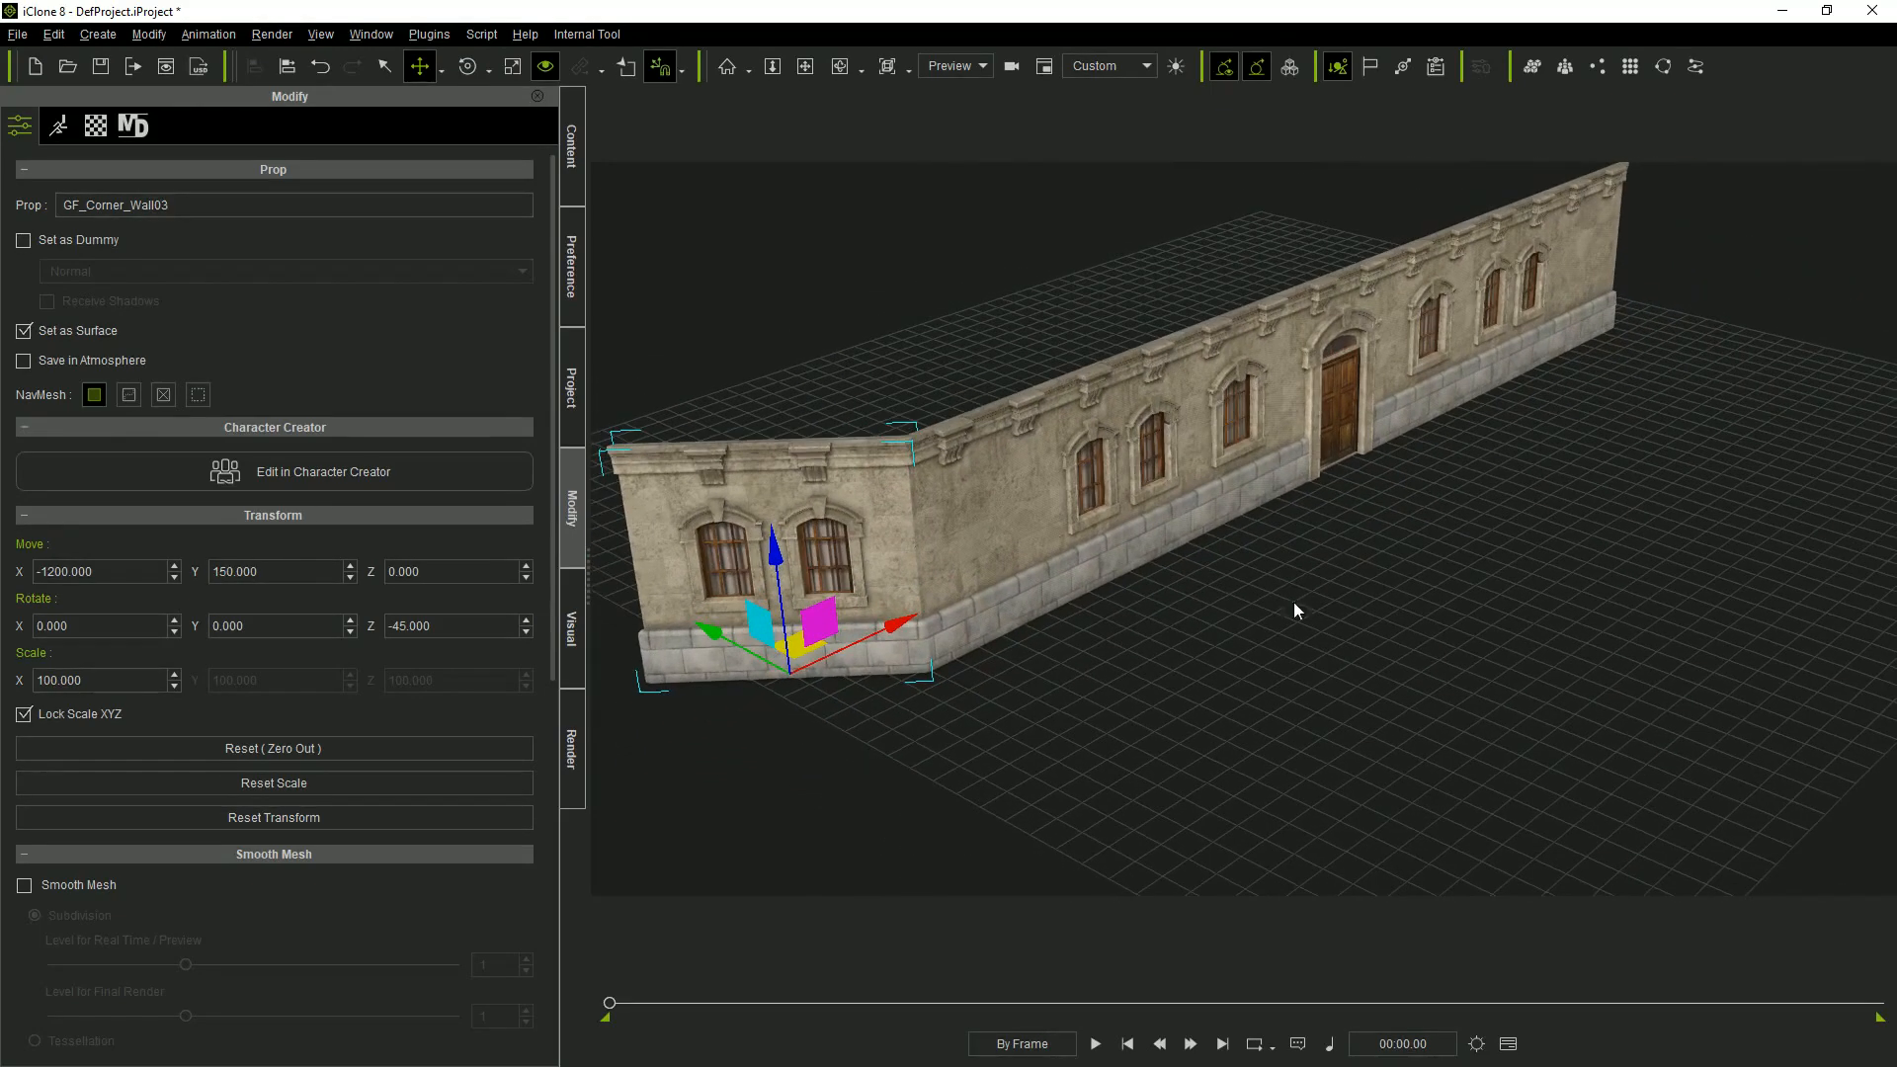
pyautogui.keyDown('ctrl'); pyautogui.moveTo(894, 619); pyautogui.dragTo(1686, 513); pyautogui.keyUp('ctrl')
pyautogui.moveTo(1687, 514); pyautogui.dragTo(995, 771, button='right')
pyautogui.press('e')
pyautogui.moveTo(1341, 720); pyautogui.dragTo(1440, 743)
pyautogui.press('w')
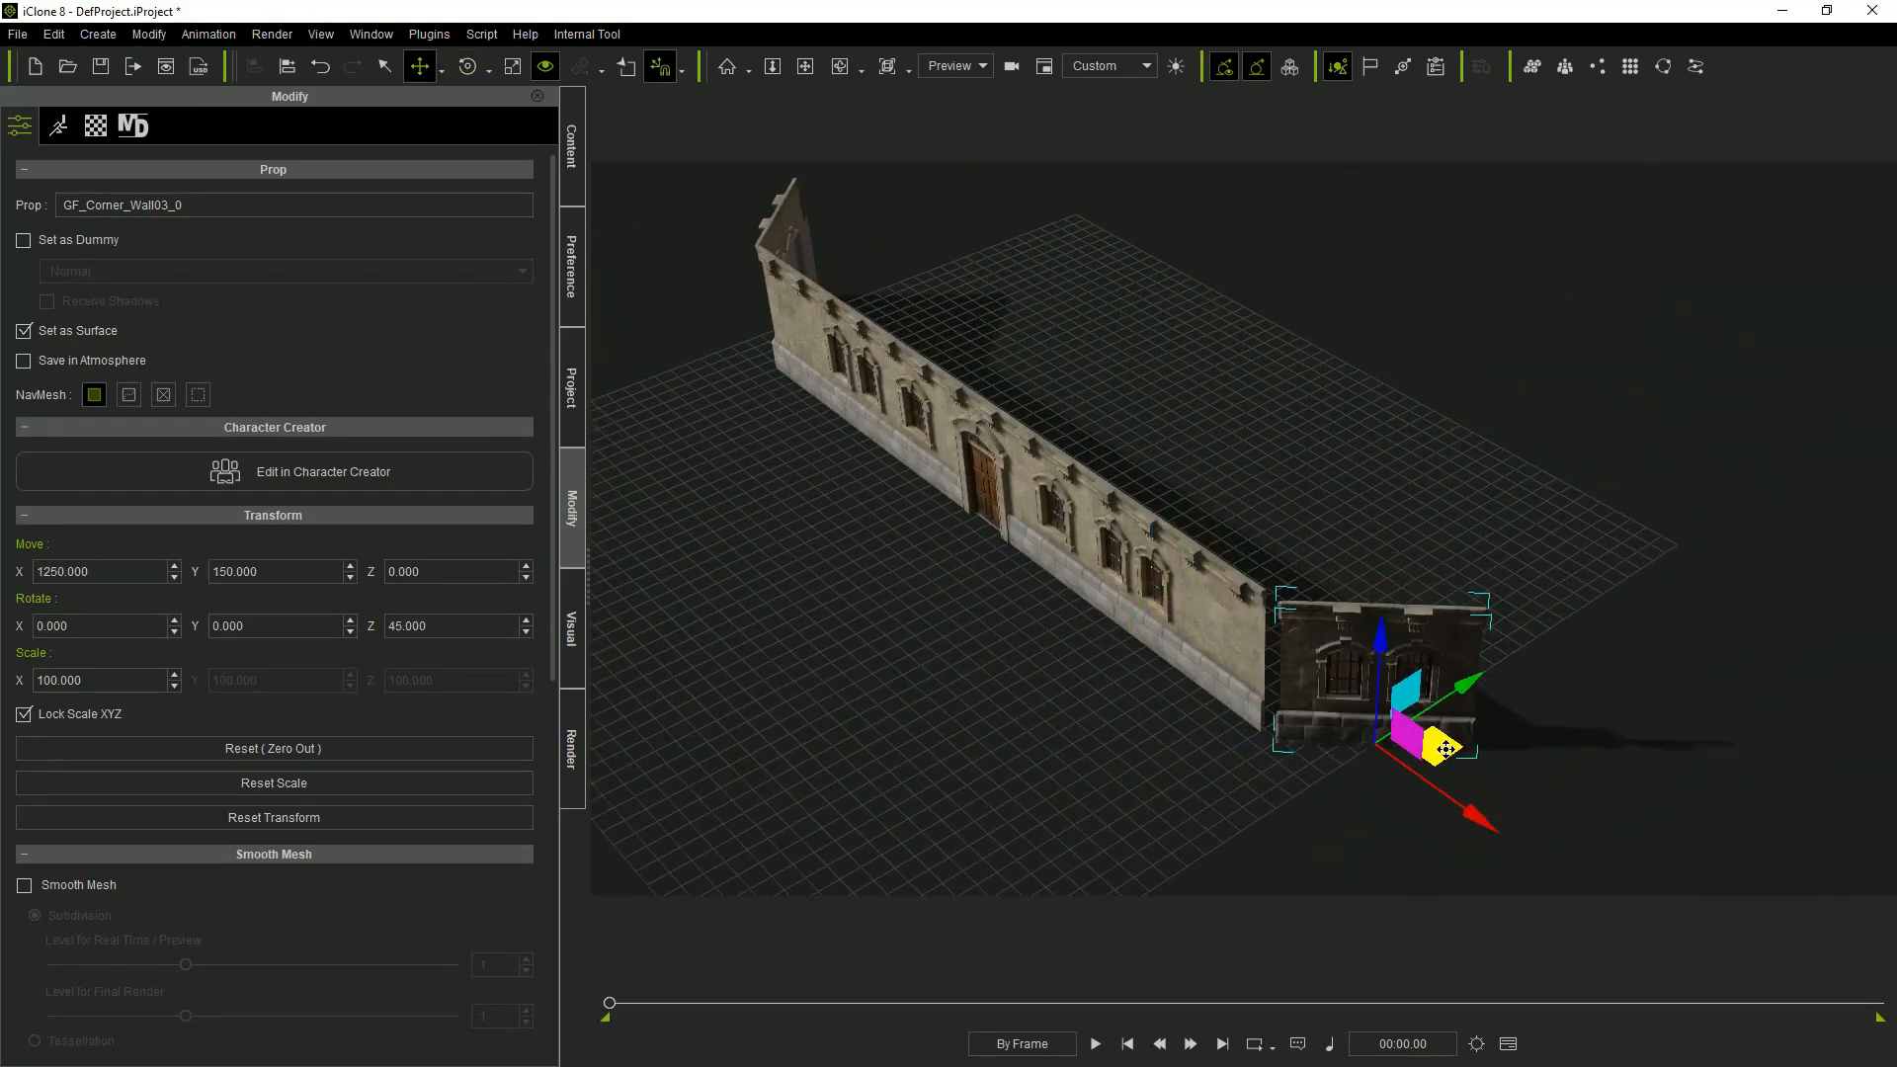
pyautogui.moveTo(1440, 743); pyautogui.dragTo(1579, 742, button='right')
pyautogui.scroll(-2, 1578, 742)
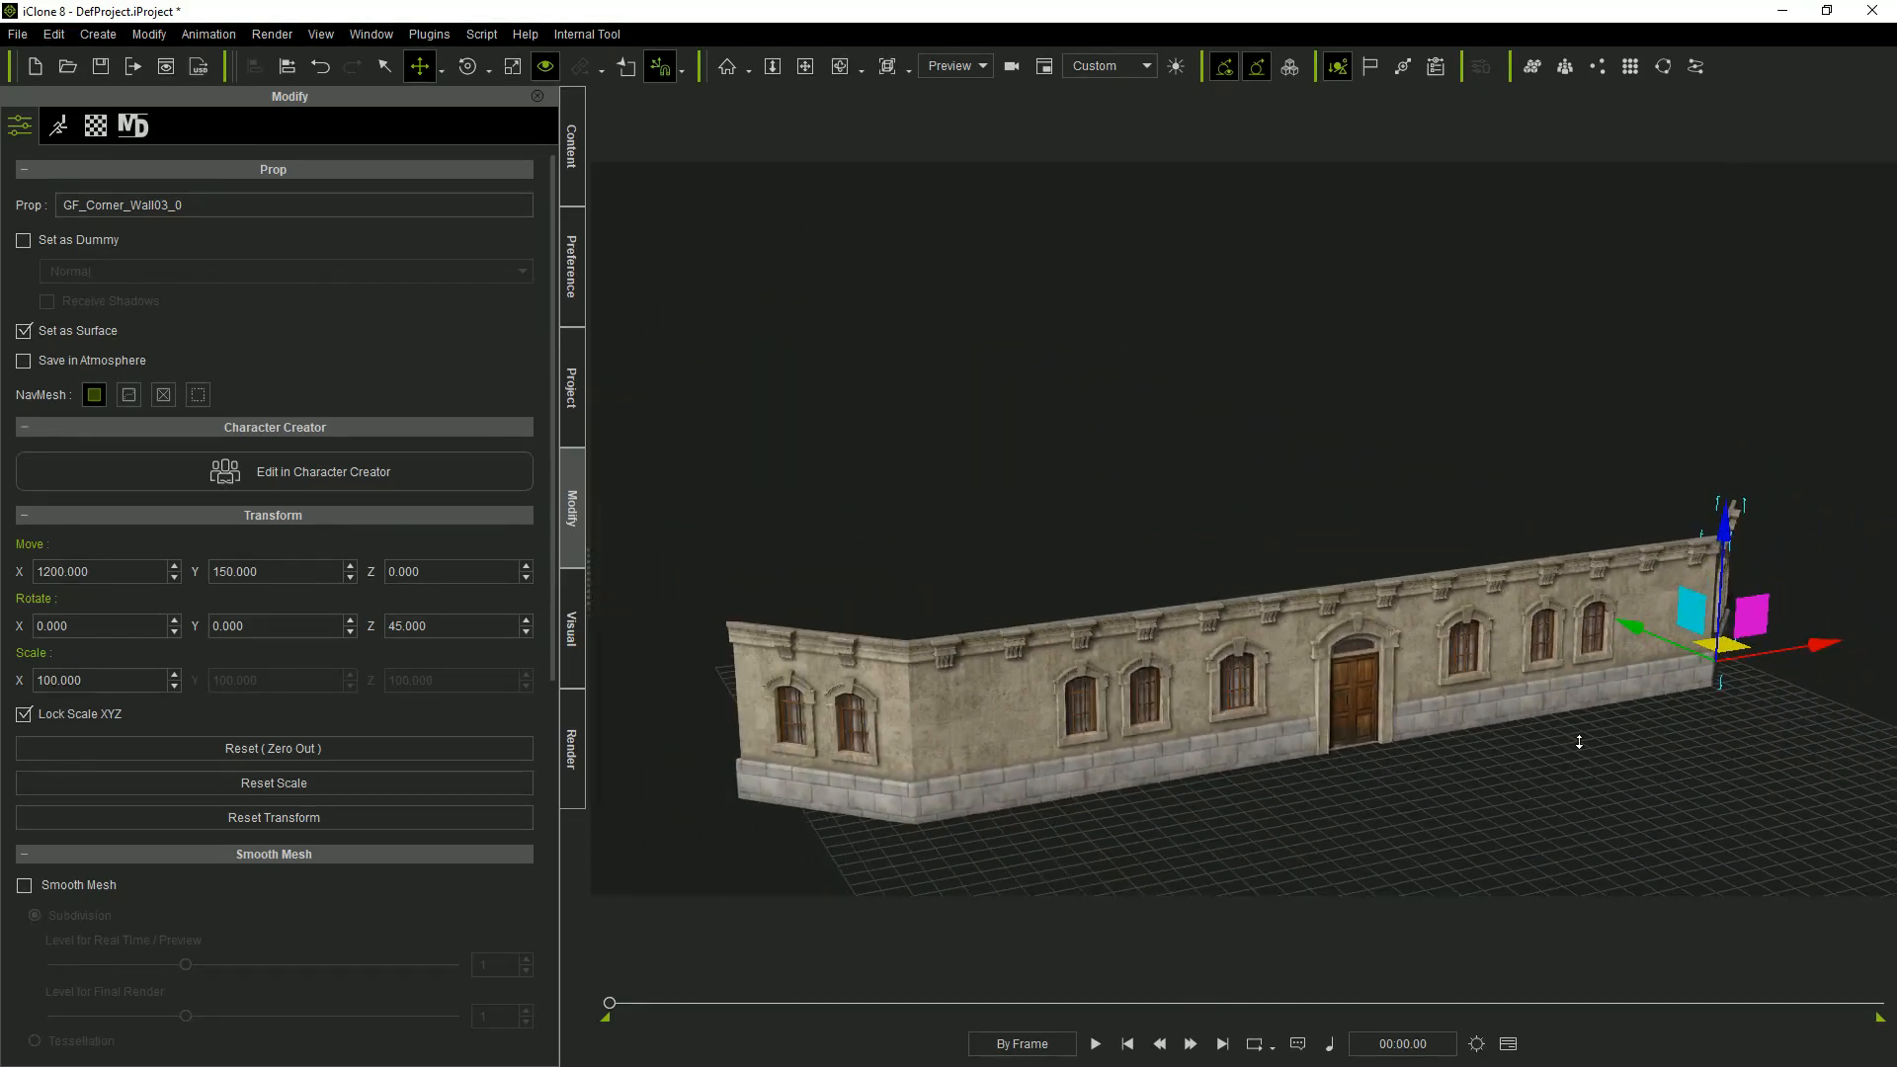
# Add a plain GF-Wall01C Style01A wall, turned perpendicular to the facade, at the free end of the left corner wall.
pyautogui.click(571, 146)
pyautogui.scroll(-3, 306, 771)
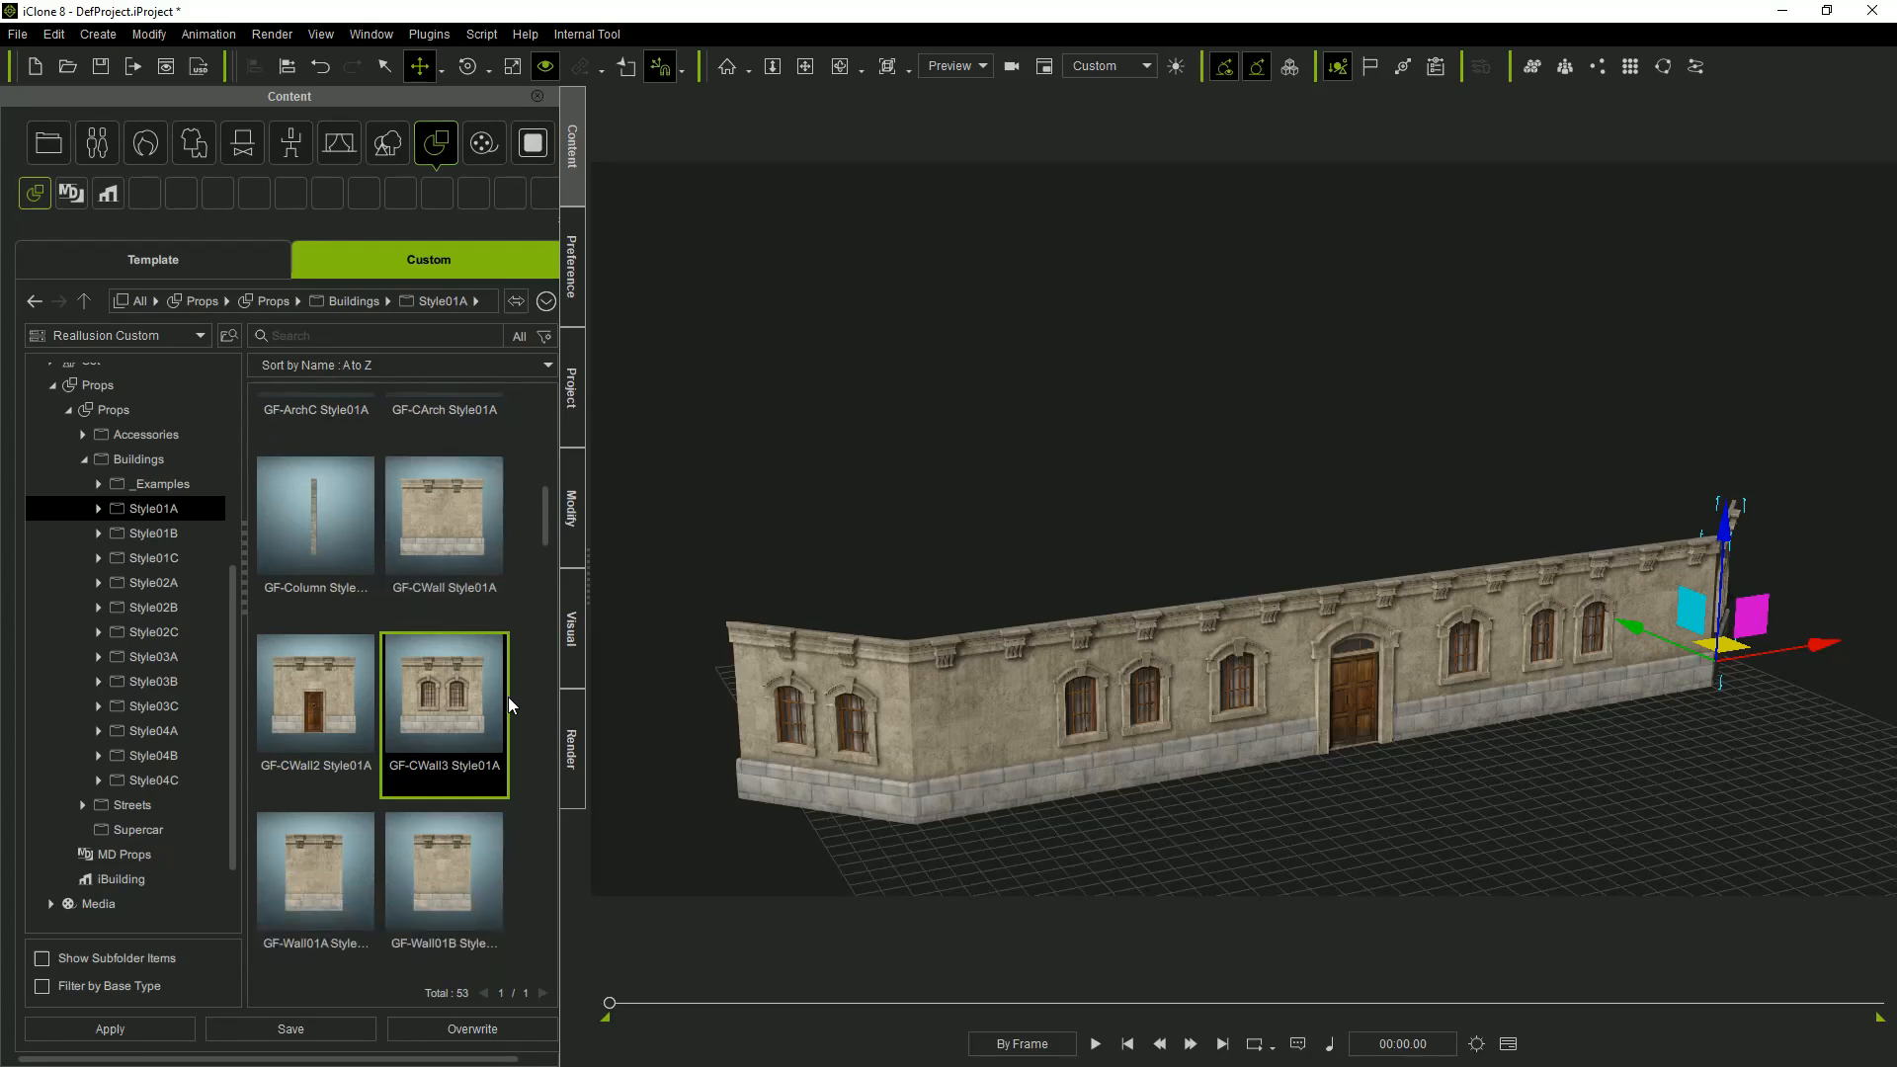
pyautogui.moveTo(301, 781); pyautogui.dragTo(1399, 763)
pyautogui.moveTo(1267, 801); pyautogui.dragTo(1350, 695, button='right')
pyautogui.moveTo(1415, 689); pyautogui.dragTo(889, 776)
pyautogui.press('e')
pyautogui.moveTo(992, 838); pyautogui.dragTo(920, 851)
pyautogui.moveTo(920, 851); pyautogui.dragTo(1082, 865, button='right')
pyautogui.press('w')
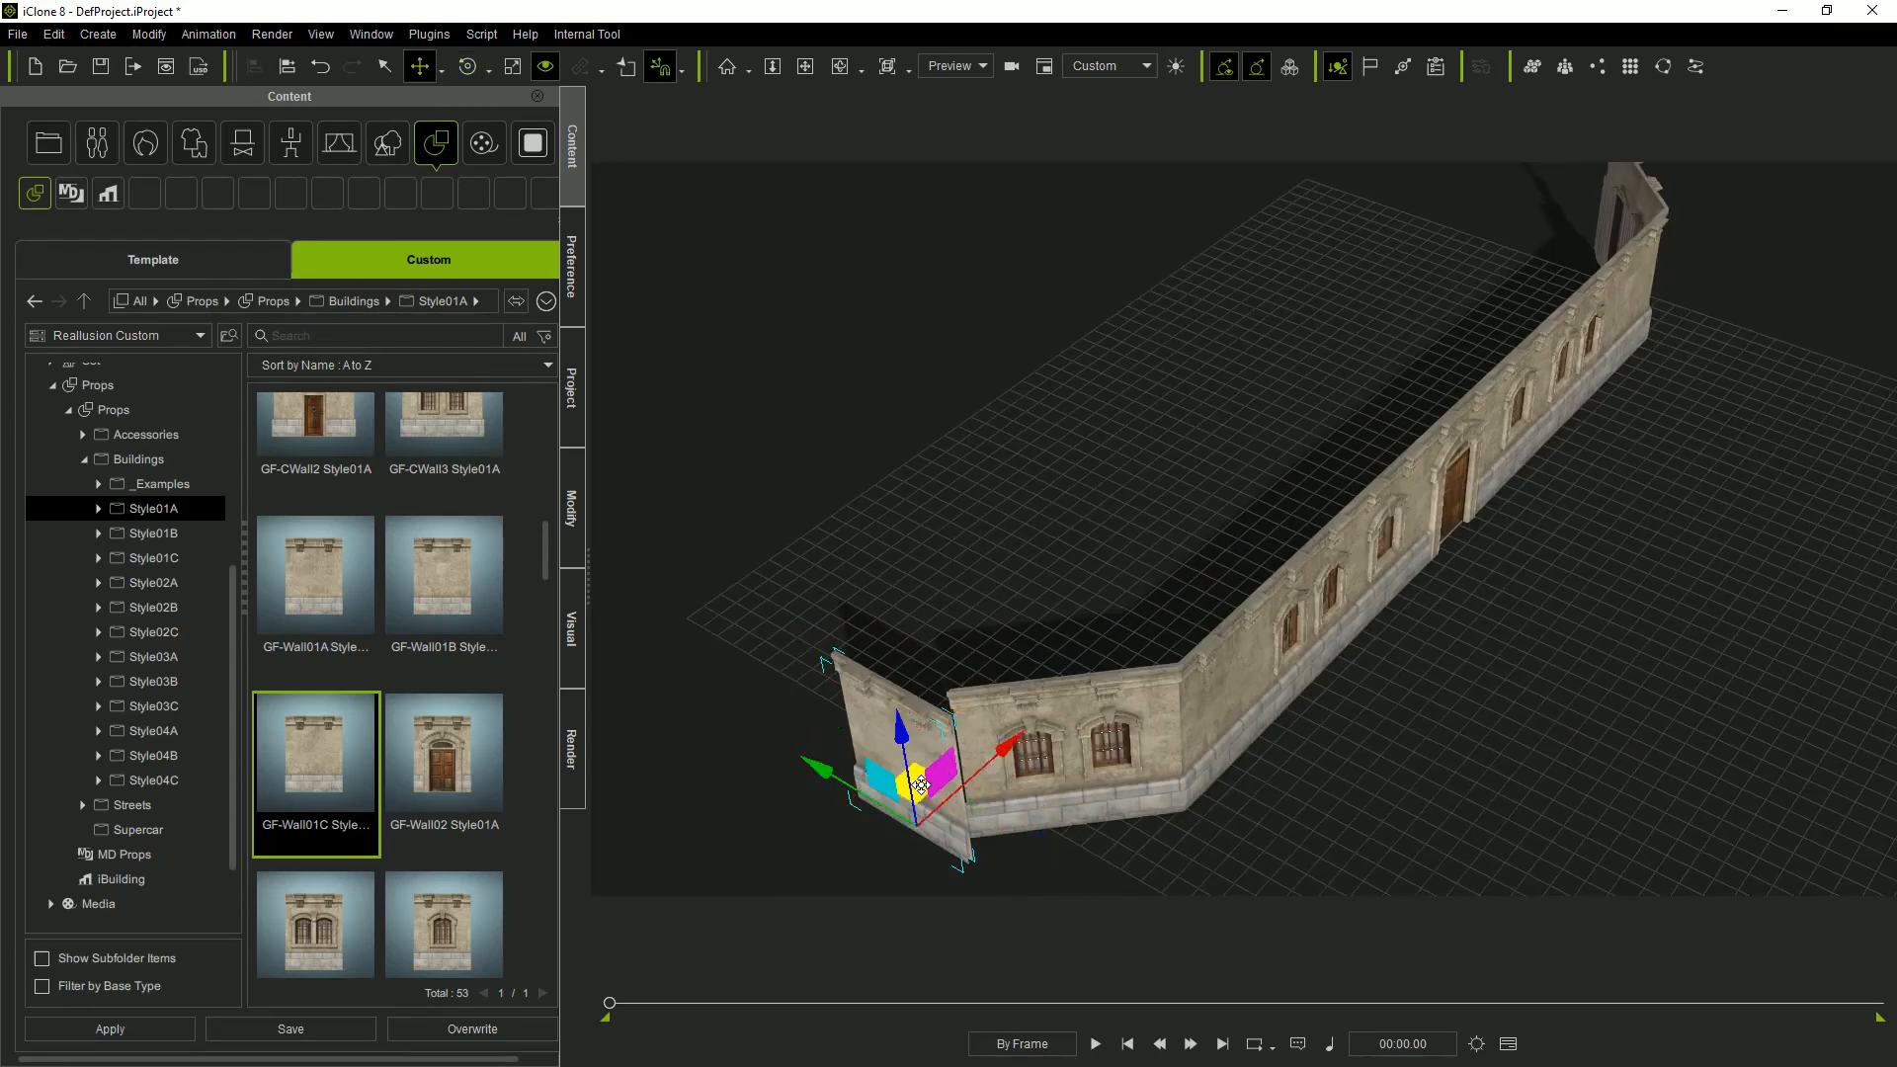
# Duplicate the facade's single-window wall, turn it perpendicular to the facade and join it to the plain side wall.
pyautogui.click(1390, 543)
pyautogui.keyDown('ctrl'); pyautogui.moveTo(1377, 565); pyautogui.dragTo(826, 675); pyautogui.keyUp('ctrl')
pyautogui.press('e')
pyautogui.moveTo(935, 732); pyautogui.dragTo(843, 783)
pyautogui.press('w')
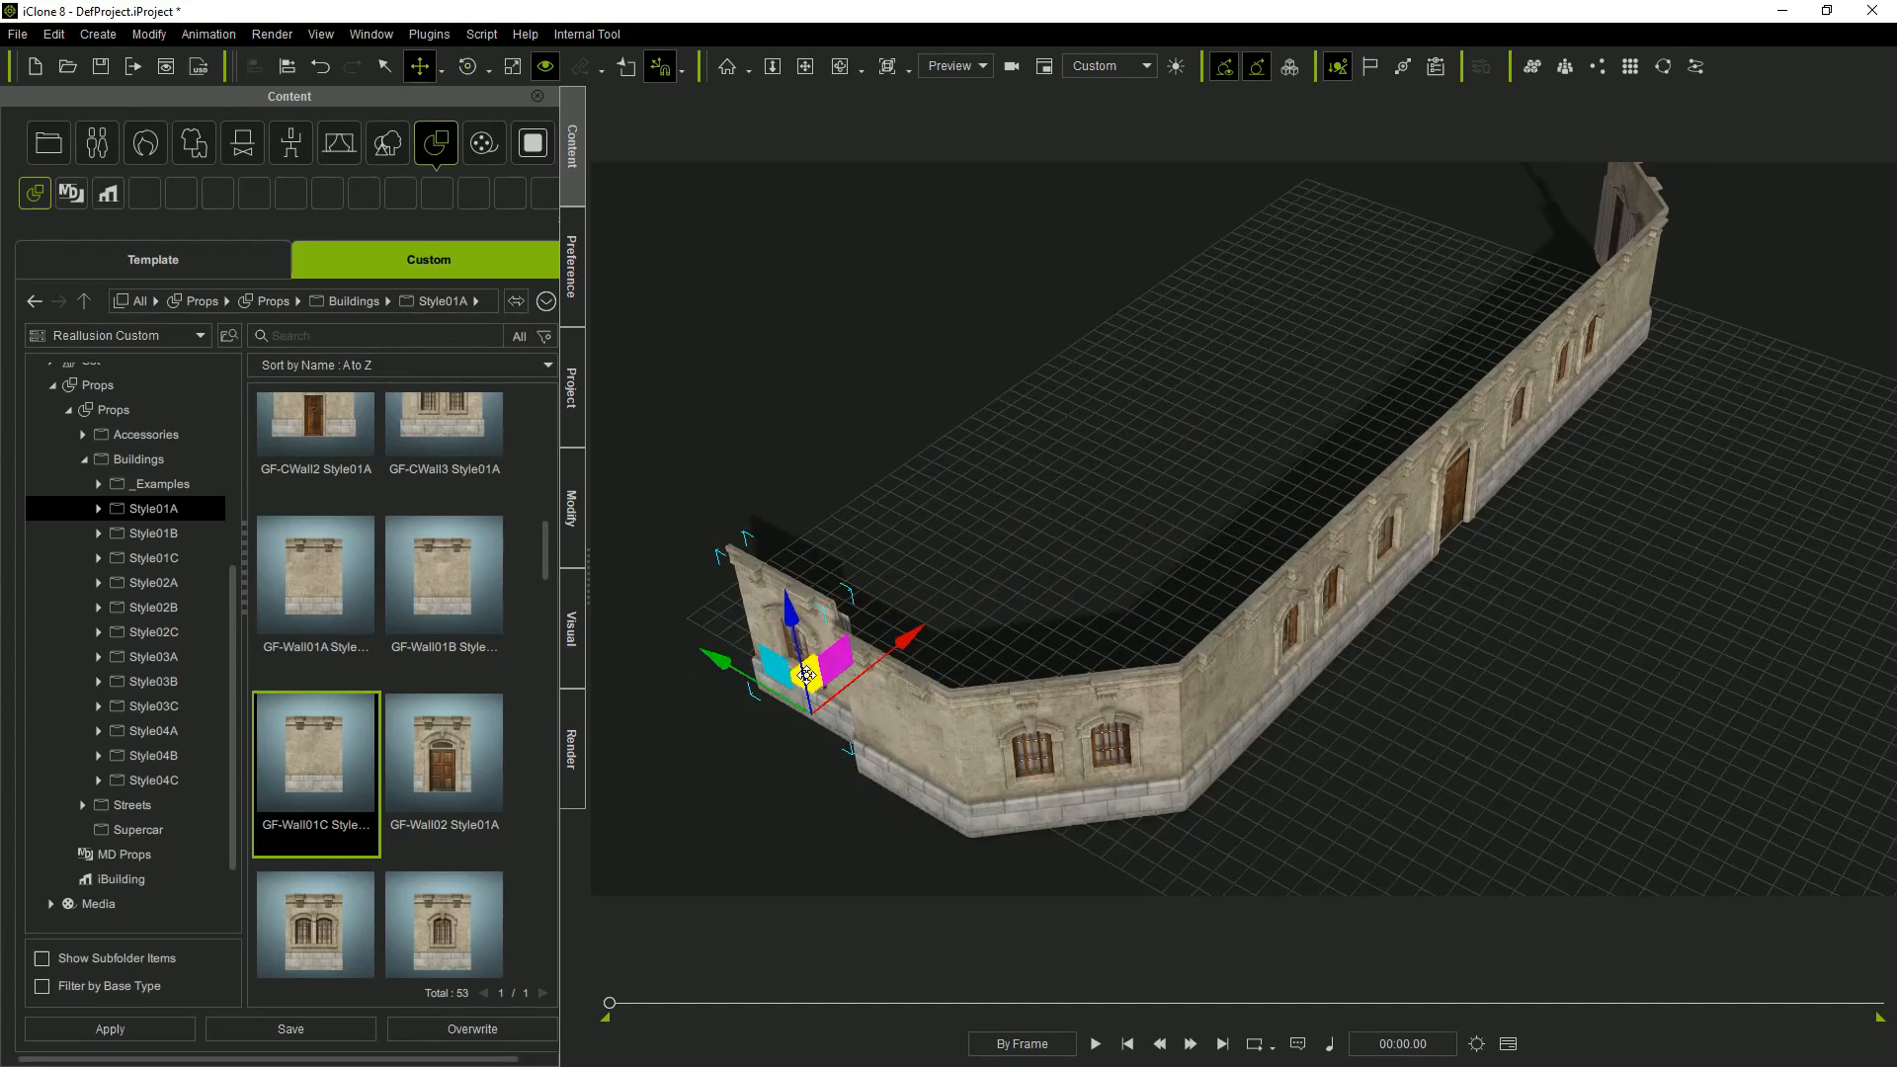
pyautogui.moveTo(806, 672); pyautogui.dragTo(806, 697)
# Extend the left side wall with a copy of the single-window wall and a copy of the plain wall at its free end.
pyautogui.moveTo(990, 725); pyautogui.dragTo(1283, 733, button='middle')
pyautogui.keyDown('ctrl'); pyautogui.moveTo(979, 697); pyautogui.dragTo(871, 640); pyautogui.keyUp('ctrl')
pyautogui.click(1186, 726)
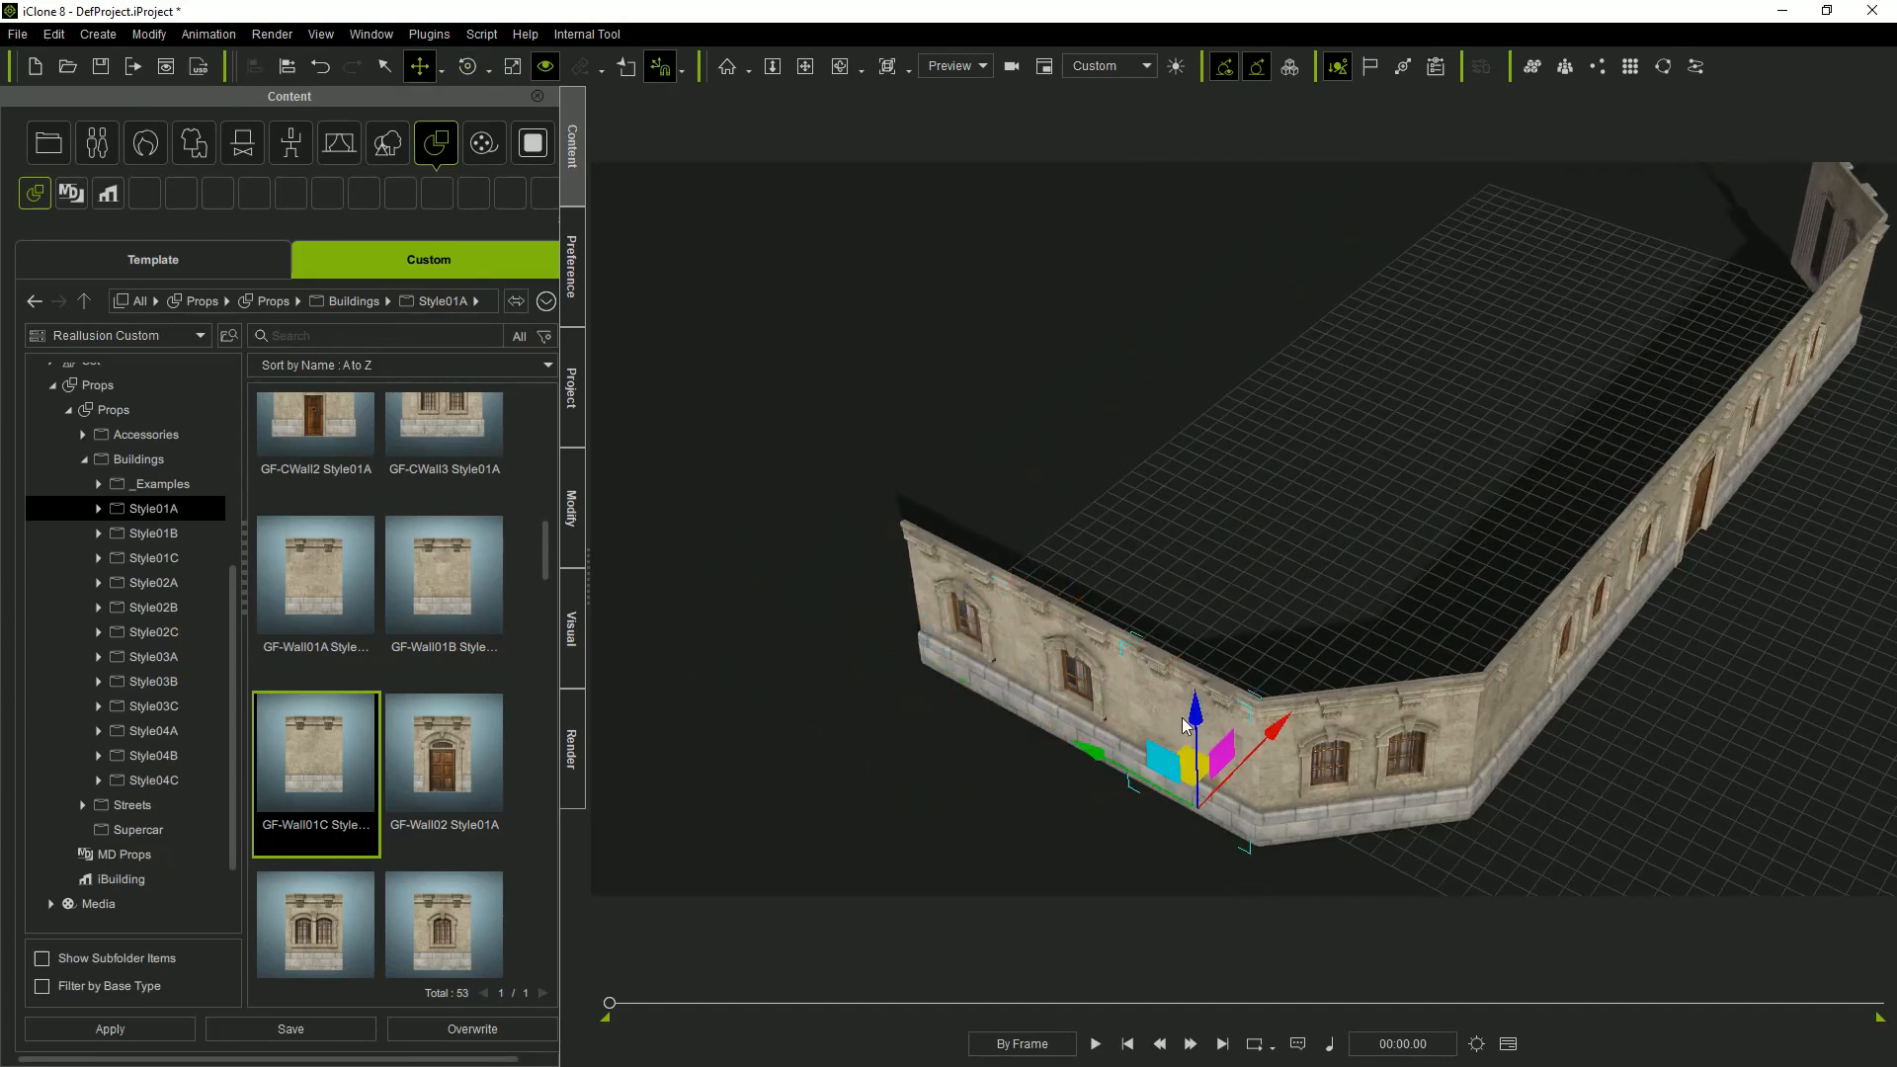
pyautogui.keyDown('ctrl'); pyautogui.moveTo(1073, 739); pyautogui.dragTo(768, 583); pyautogui.keyUp('ctrl')
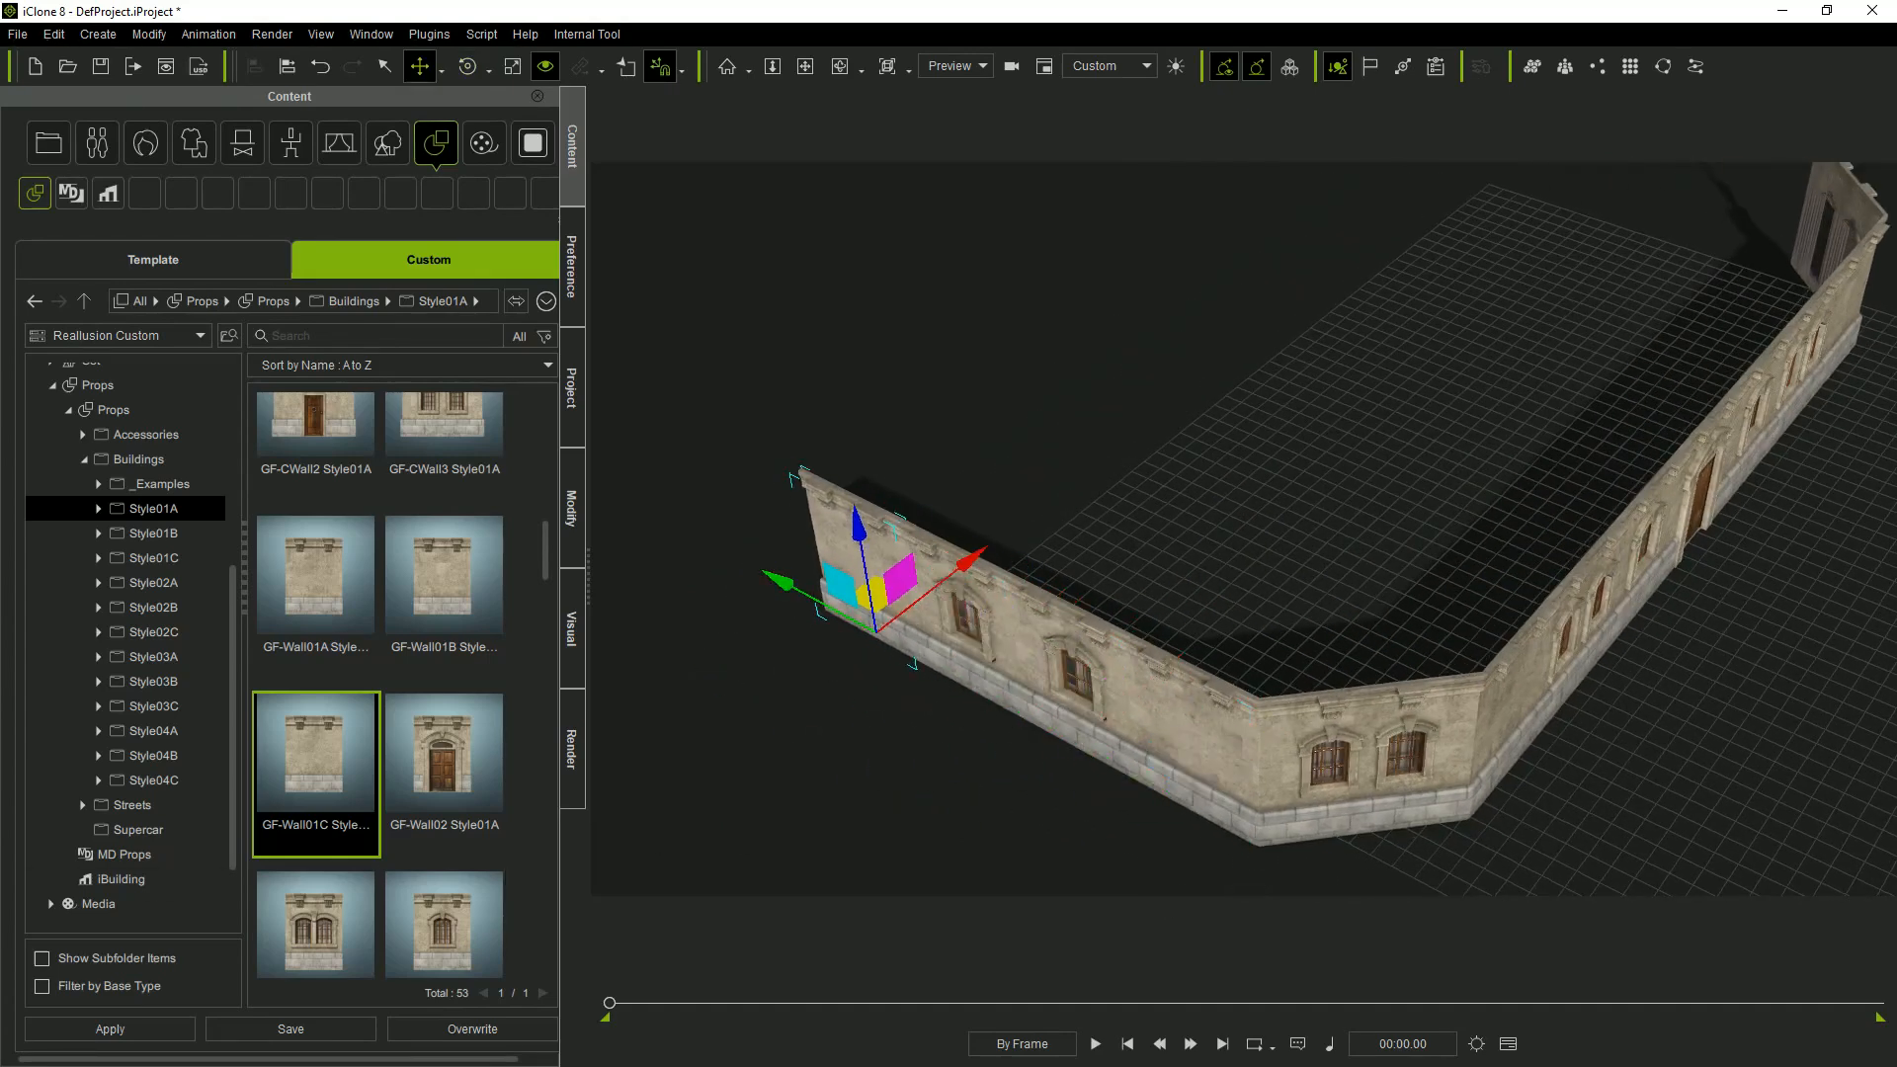
# Duplicate the four left side walls together, rotate the copies to face outward and join them to the right corner wall.
pyautogui.keyDown('ctrl'); pyautogui.click(1003, 610); pyautogui.keyUp('ctrl')
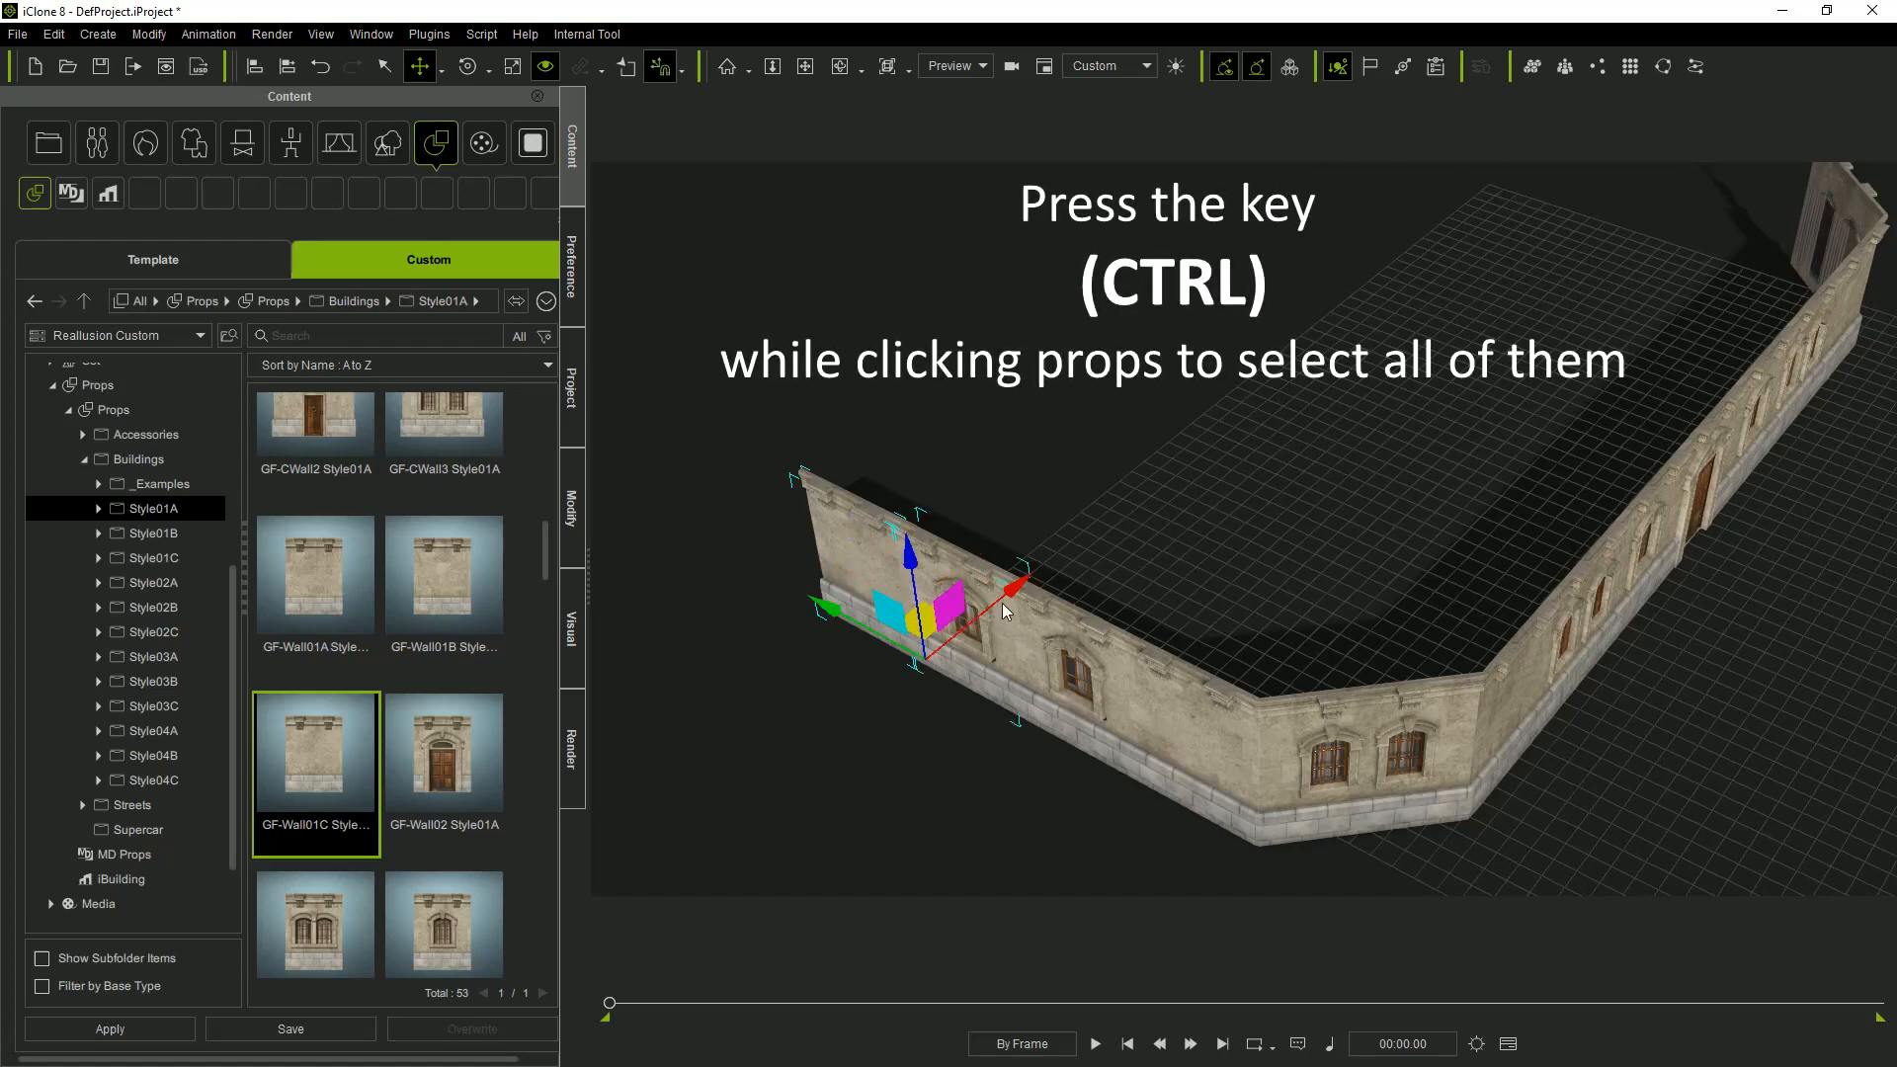
pyautogui.keyDown('ctrl'); pyautogui.click(1129, 679); pyautogui.keyUp('ctrl')
pyautogui.keyDown('ctrl'); pyautogui.click(1212, 733); pyautogui.keyUp('ctrl')
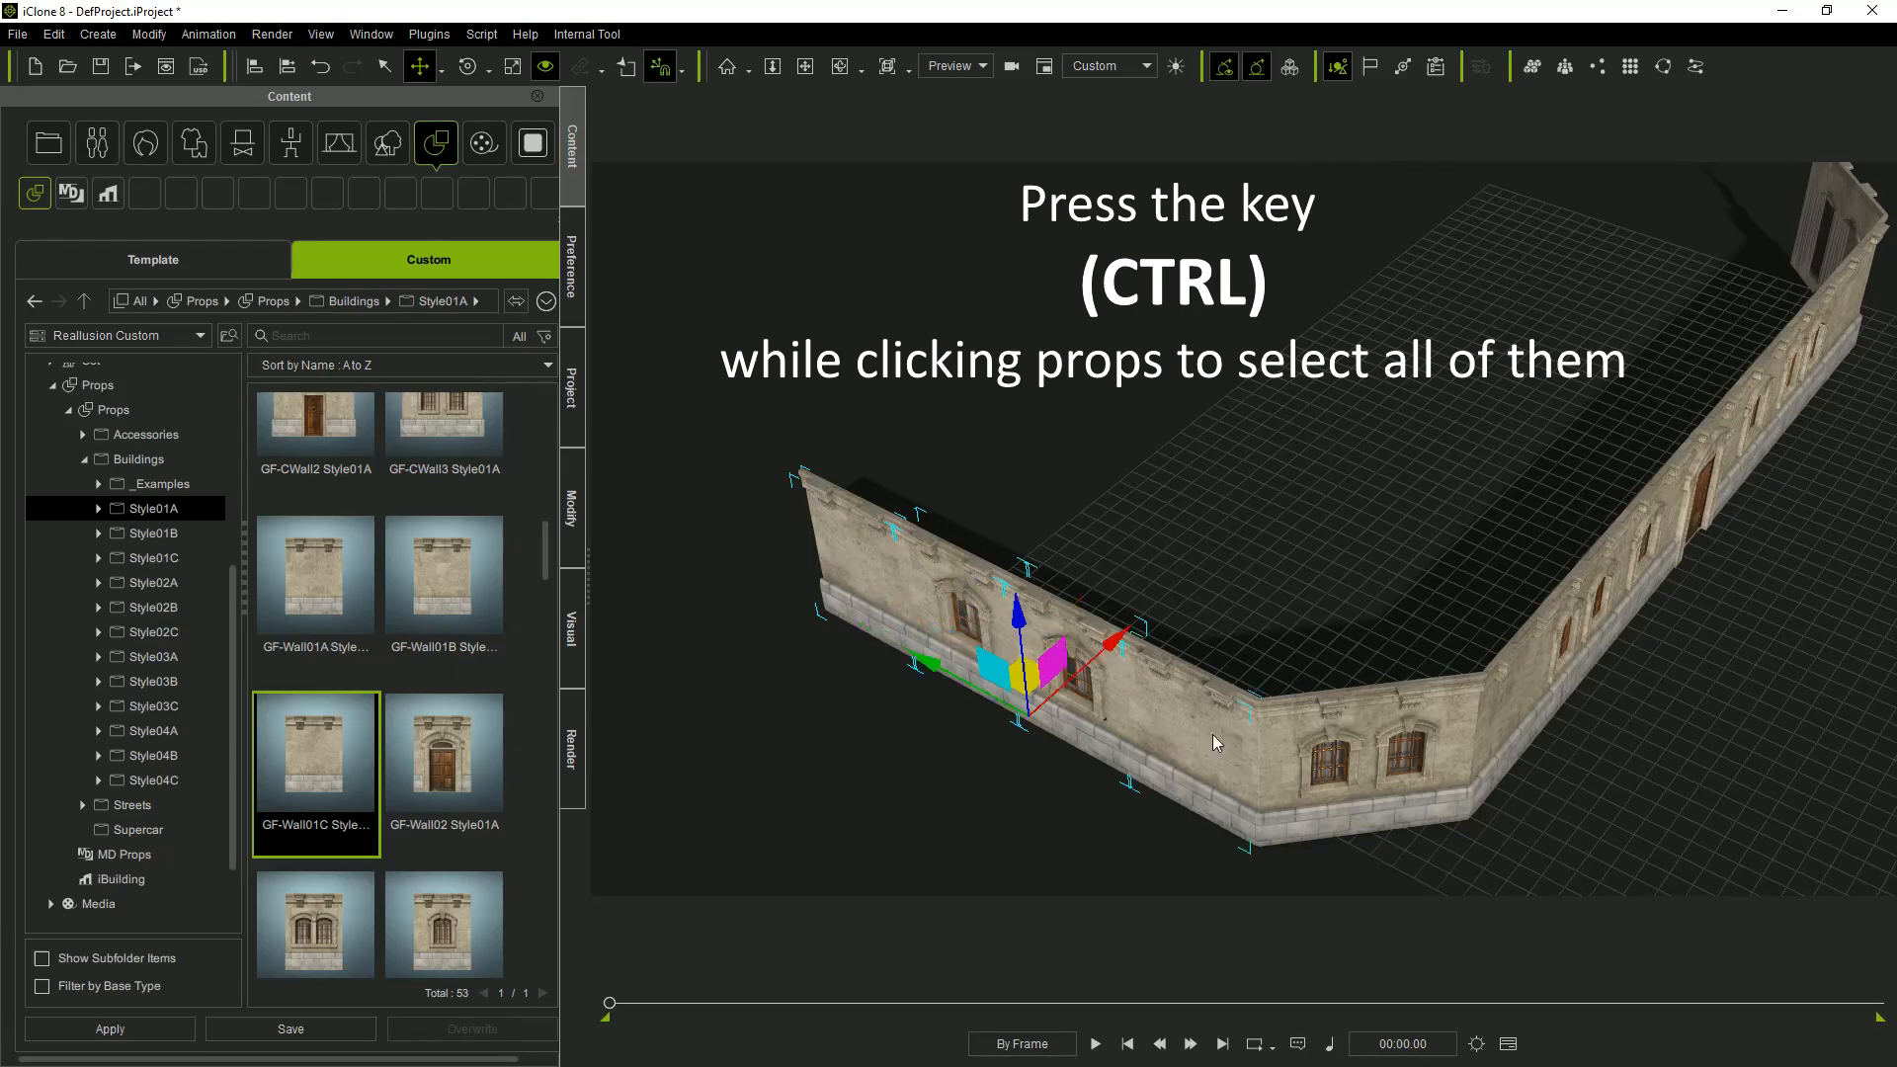
pyautogui.keyDown('ctrl'); pyautogui.moveTo(1117, 640); pyautogui.dragTo(1003, 683); pyautogui.keyUp('ctrl')
pyautogui.press('e')
pyautogui.moveTo(1256, 613); pyautogui.dragTo(1086, 610)
pyautogui.press('w')
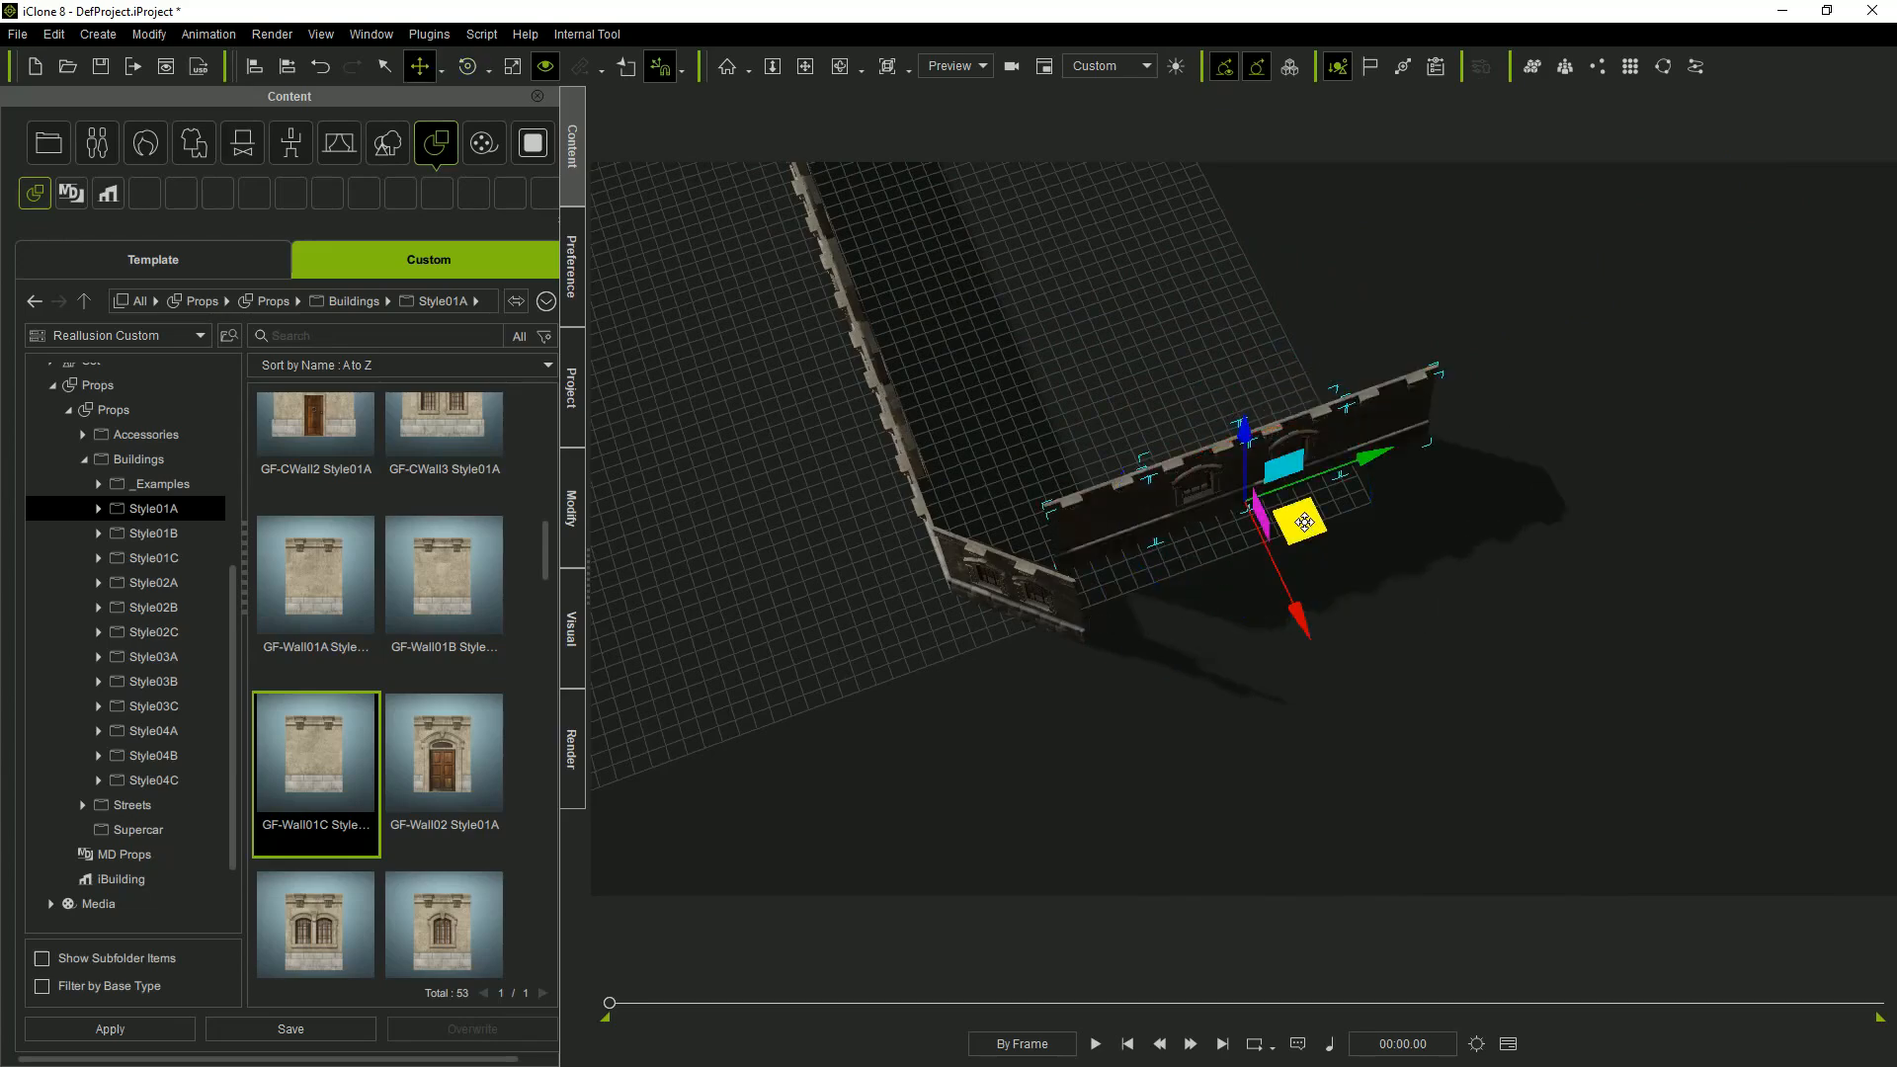
pyautogui.moveTo(1302, 522); pyautogui.dragTo(1336, 590)
pyautogui.keyDown('alt'); pyautogui.moveTo(1393, 660); pyautogui.dragTo(1616, 580); pyautogui.keyUp('alt')
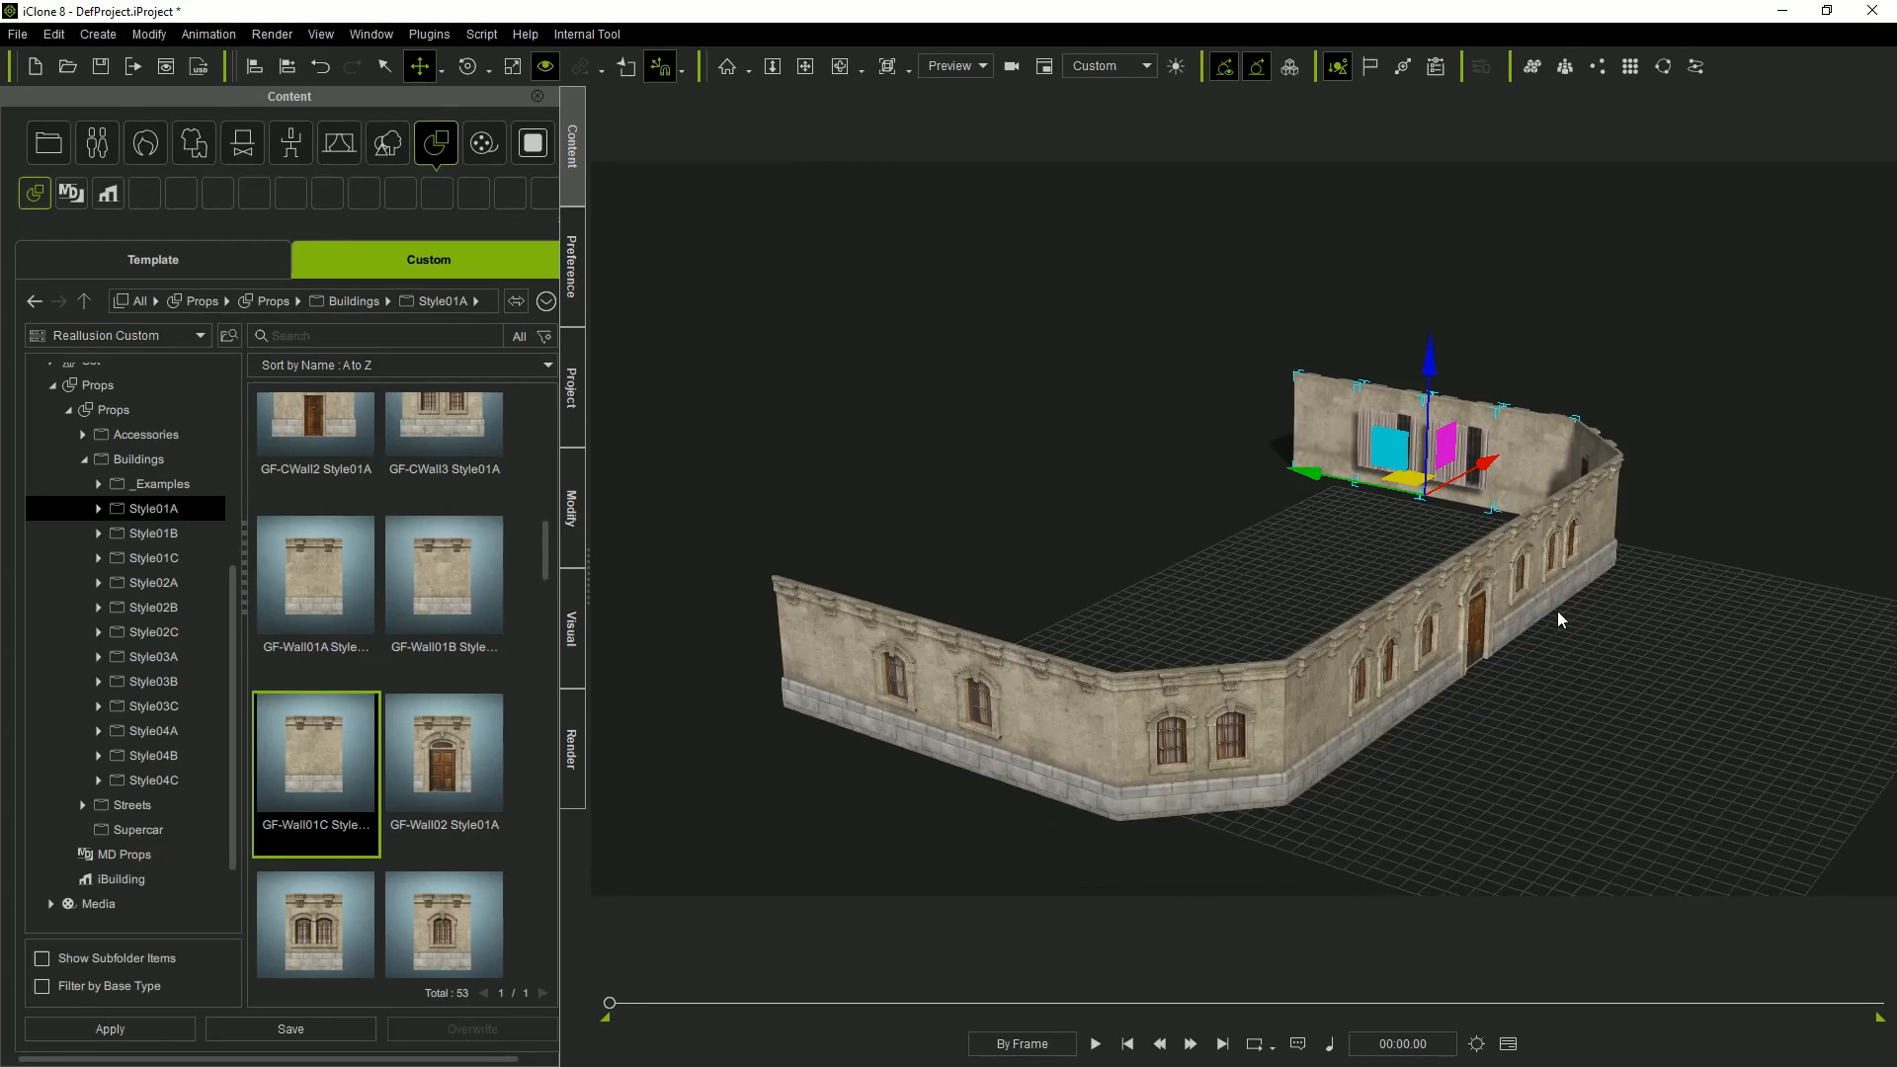
# Duplicate the facade's six walls except the door wall, rotate the copies to face outward and place them along the building's rear.
pyautogui.click(1342, 693)
pyautogui.keyDown('ctrl'); pyautogui.click(1400, 630); pyautogui.keyUp('ctrl')
pyautogui.keyDown('ctrl'); pyautogui.click(1445, 593); pyautogui.keyUp('ctrl')
pyautogui.keyDown('ctrl'); pyautogui.click(1534, 528); pyautogui.keyUp('ctrl')
pyautogui.keyDown('ctrl'); pyautogui.click(1589, 518); pyautogui.keyUp('ctrl')
pyautogui.keyDown('ctrl'); pyautogui.click(1610, 514); pyautogui.keyUp('ctrl')
pyautogui.keyDown('alt'); pyautogui.moveTo(1606, 522); pyautogui.dragTo(1744, 642); pyautogui.keyUp('alt')
pyautogui.moveTo(1332, 684); pyautogui.dragTo(1090, 826)
pyautogui.press('e')
pyautogui.keyDown('alt'); pyautogui.moveTo(1294, 815); pyautogui.dragTo(1193, 632); pyautogui.keyUp('alt')
pyautogui.click(1206, 678)
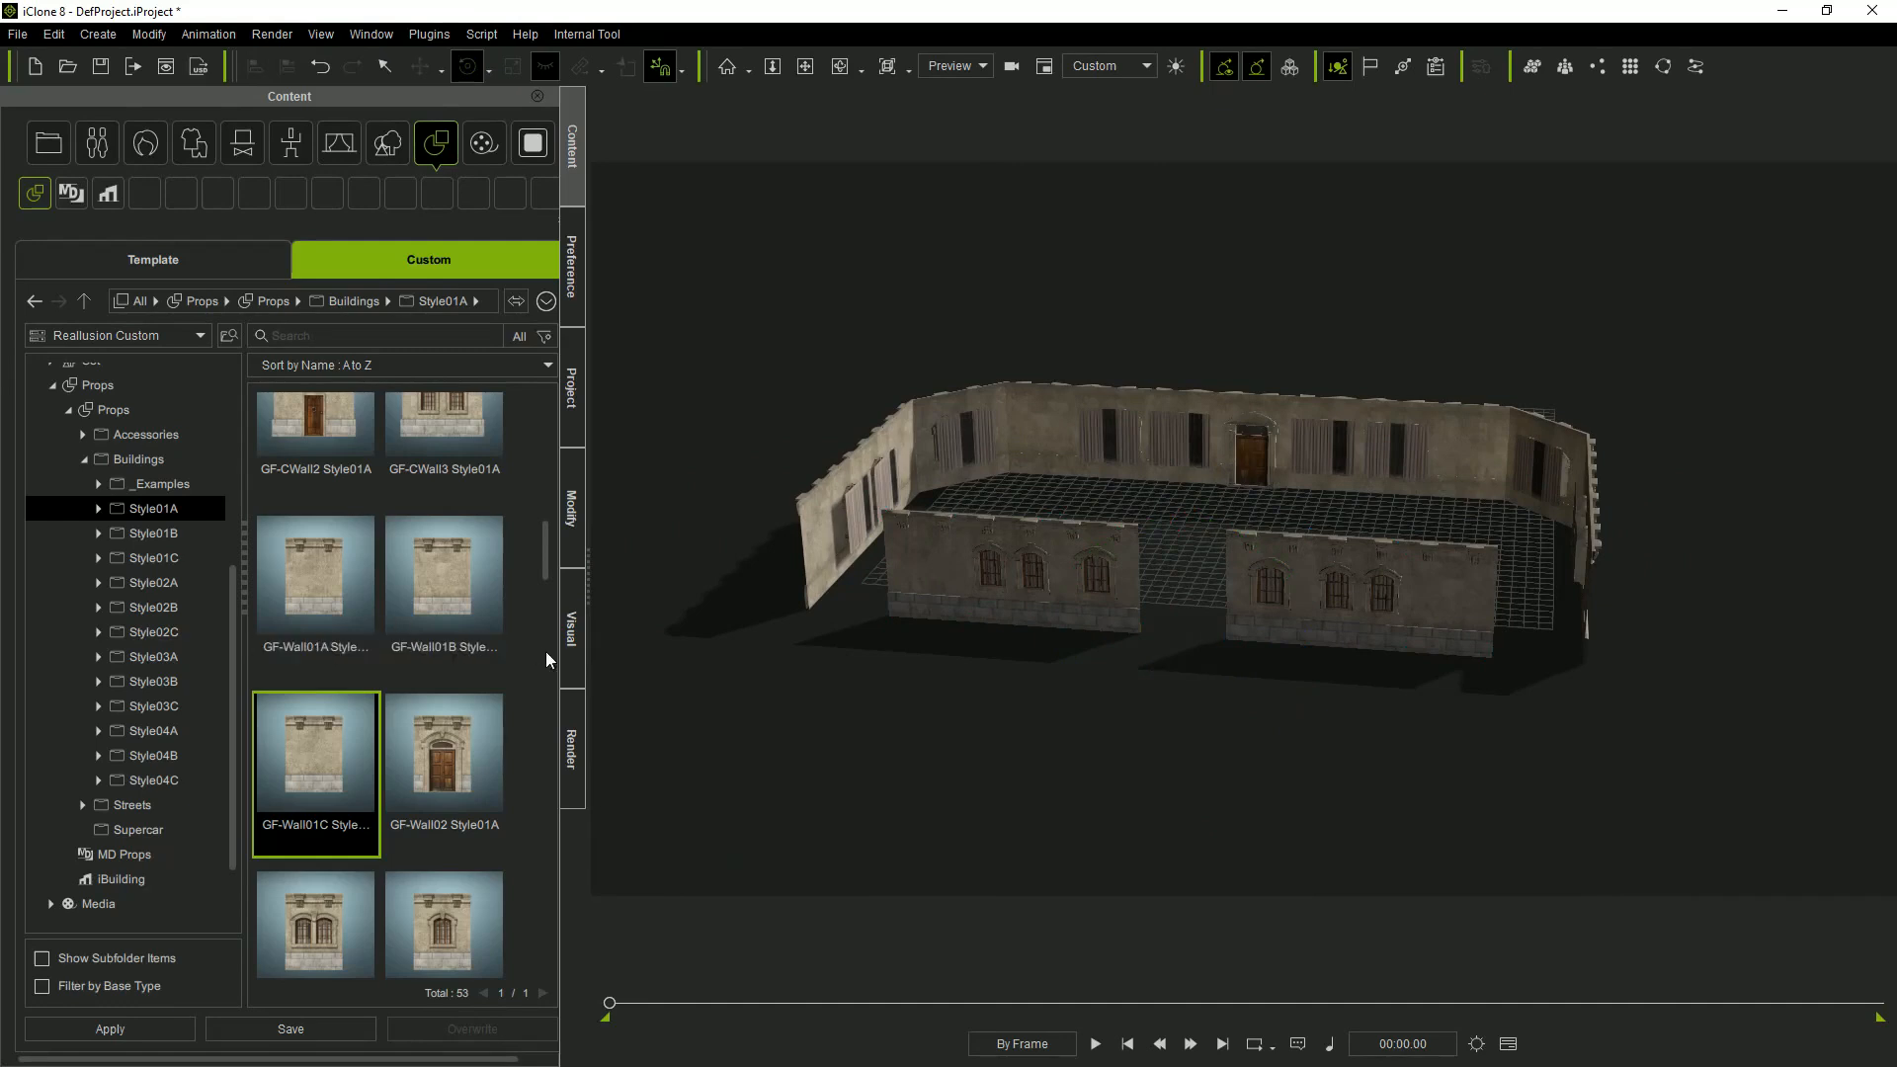
# Add a GF-Wall08 Style01A door wall in the gap at the middle of the rear side.
pyautogui.scroll(-5, 536, 646)
pyautogui.scroll(-2, 552, 624)
pyautogui.moveTo(316, 800); pyautogui.dragTo(654, 716)
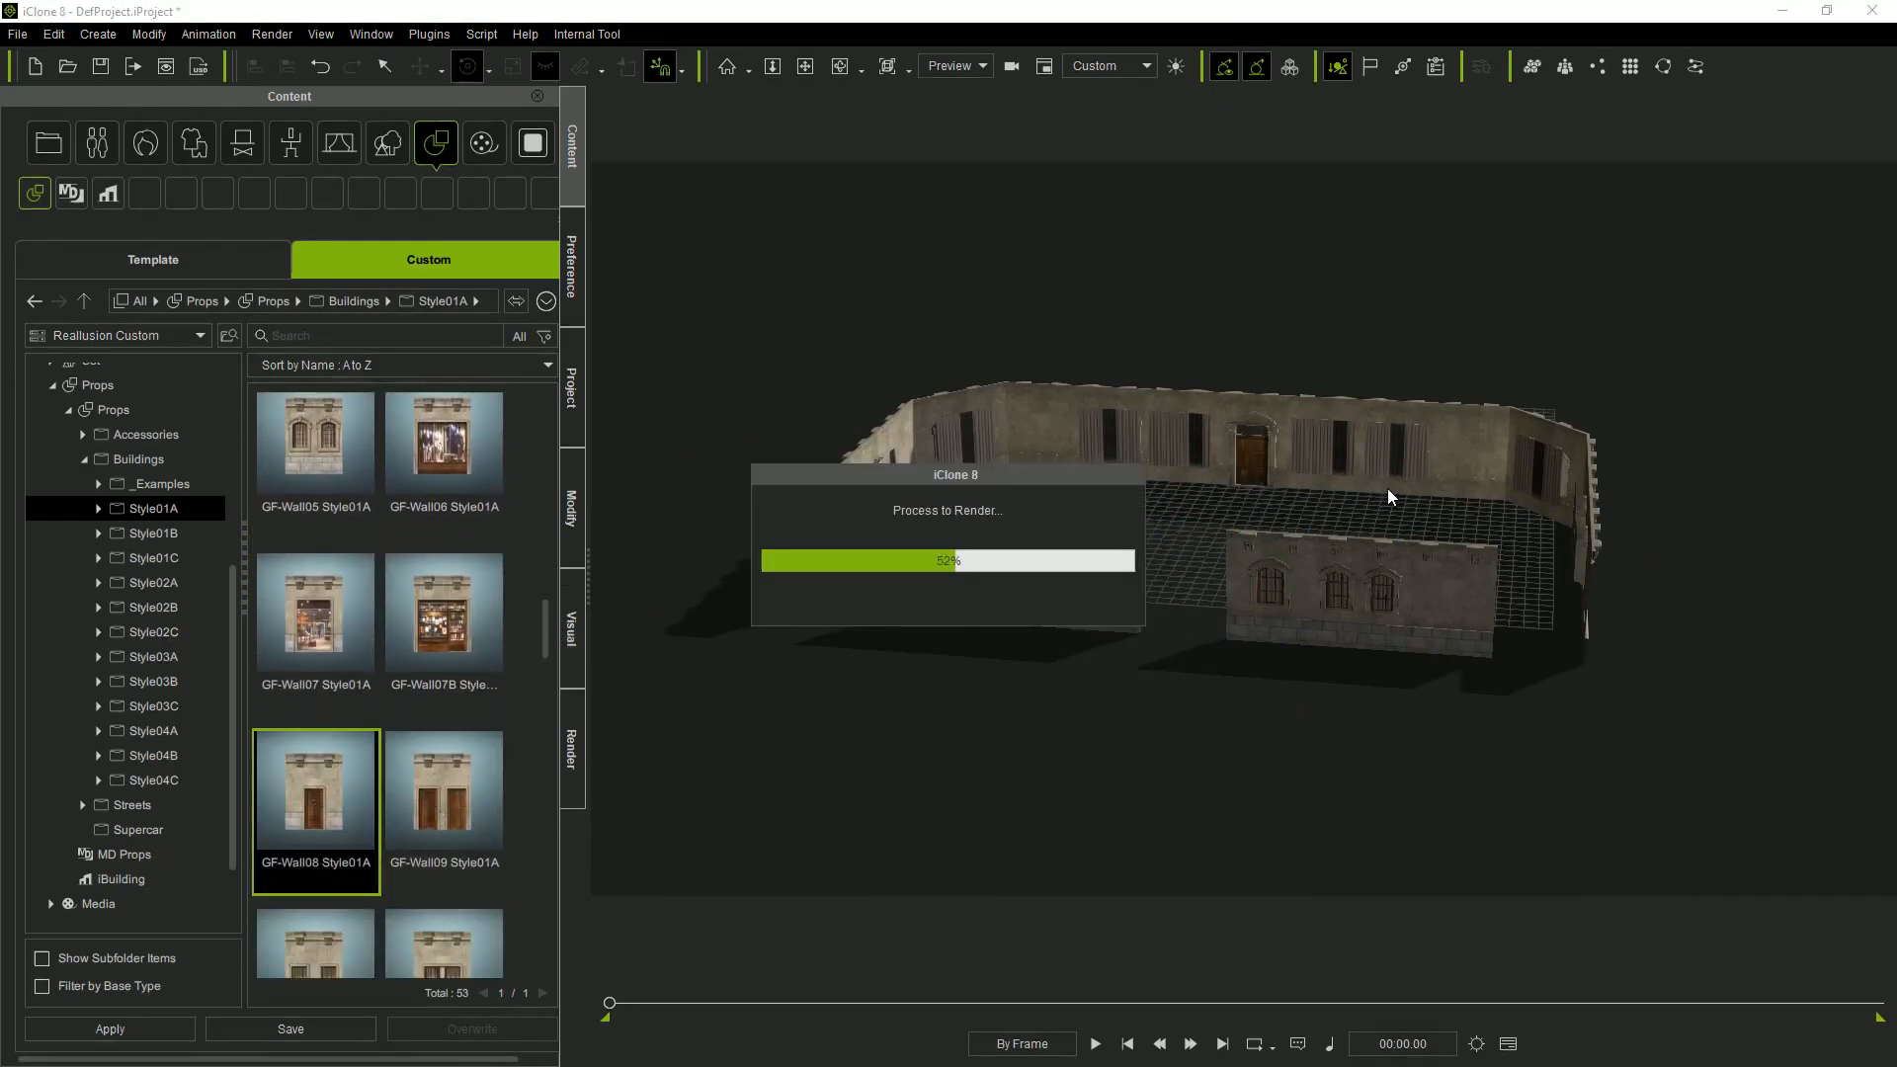
pyautogui.keyDown('alt'); pyautogui.moveTo(1385, 485); pyautogui.dragTo(919, 726); pyautogui.keyUp('alt')
pyautogui.press('w')
pyautogui.press('e')
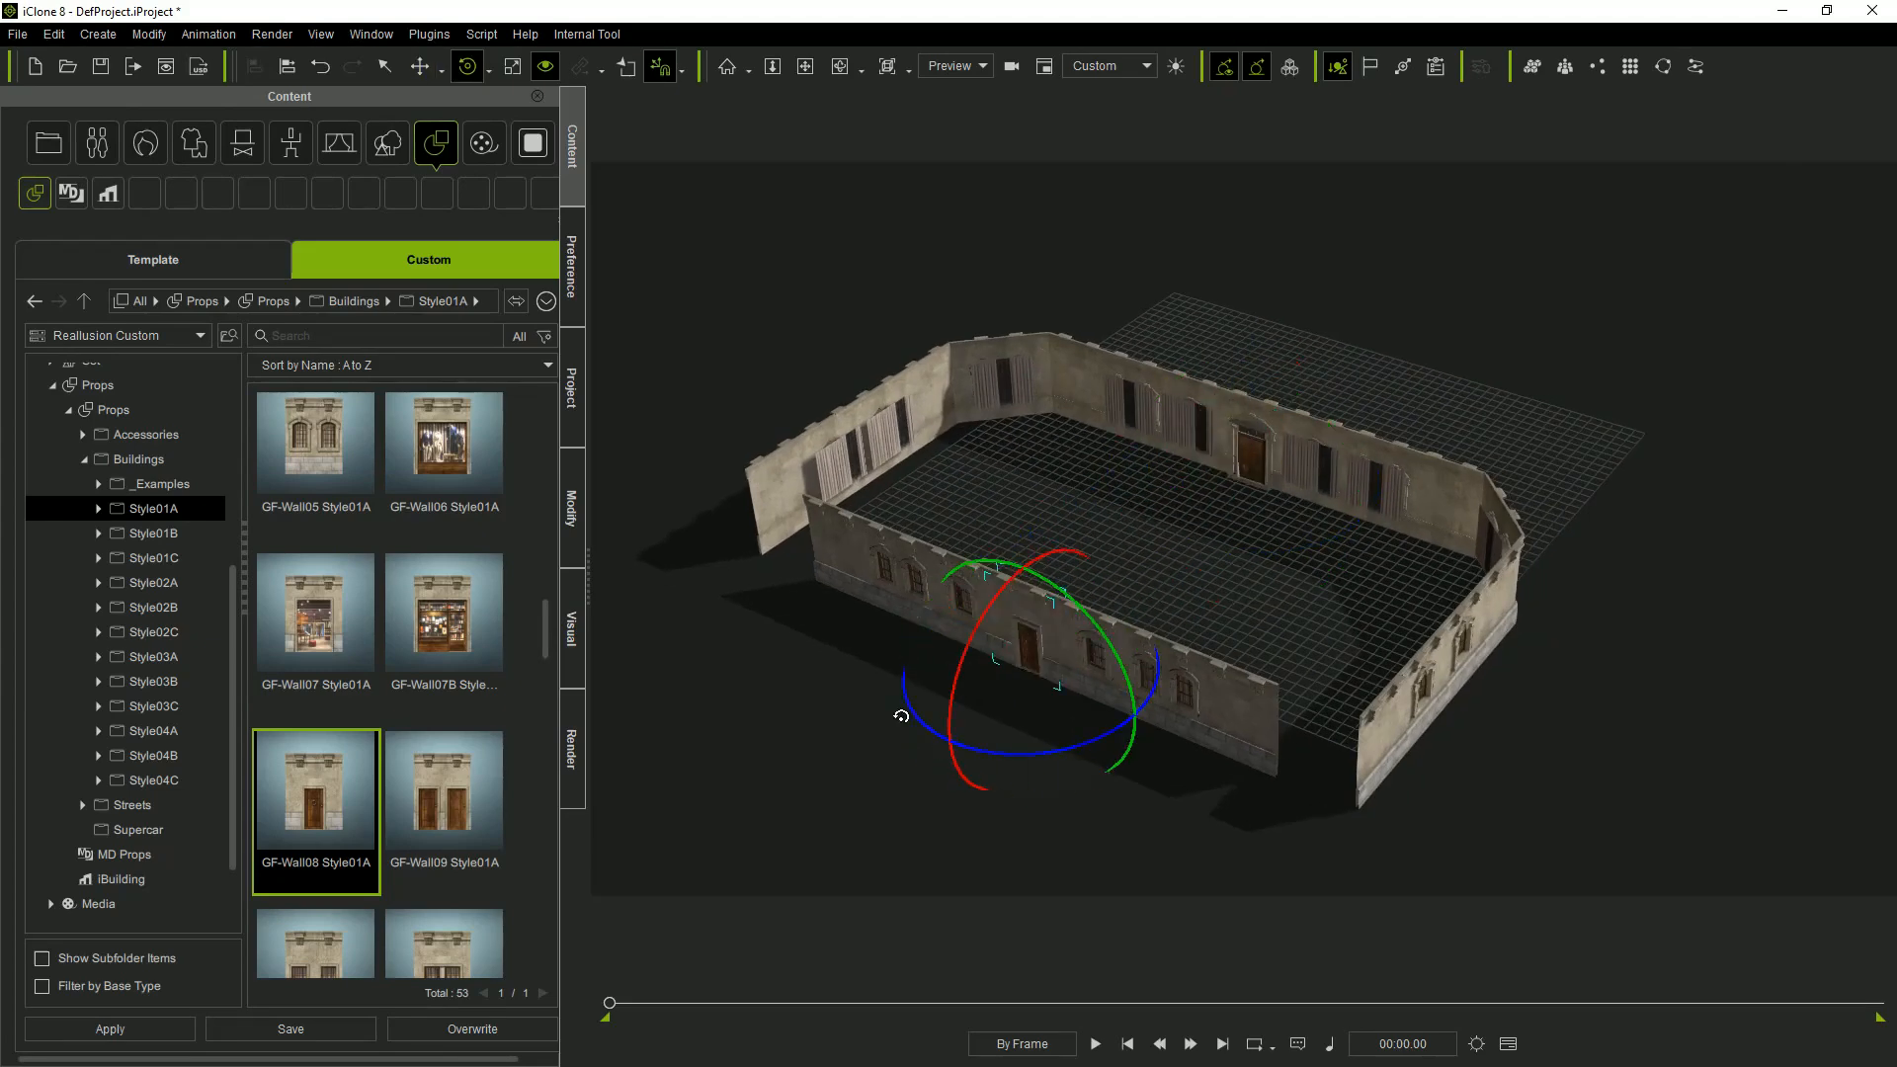
# Duplicate the GF-Wall08 door wall to both ends of the rear side to close the building outline.
pyautogui.press('w')
pyautogui.moveTo(924, 626); pyautogui.dragTo(712, 571)
pyautogui.moveTo(1314, 812); pyautogui.dragTo(1237, 748, button='right')
pyautogui.click(1237, 748)
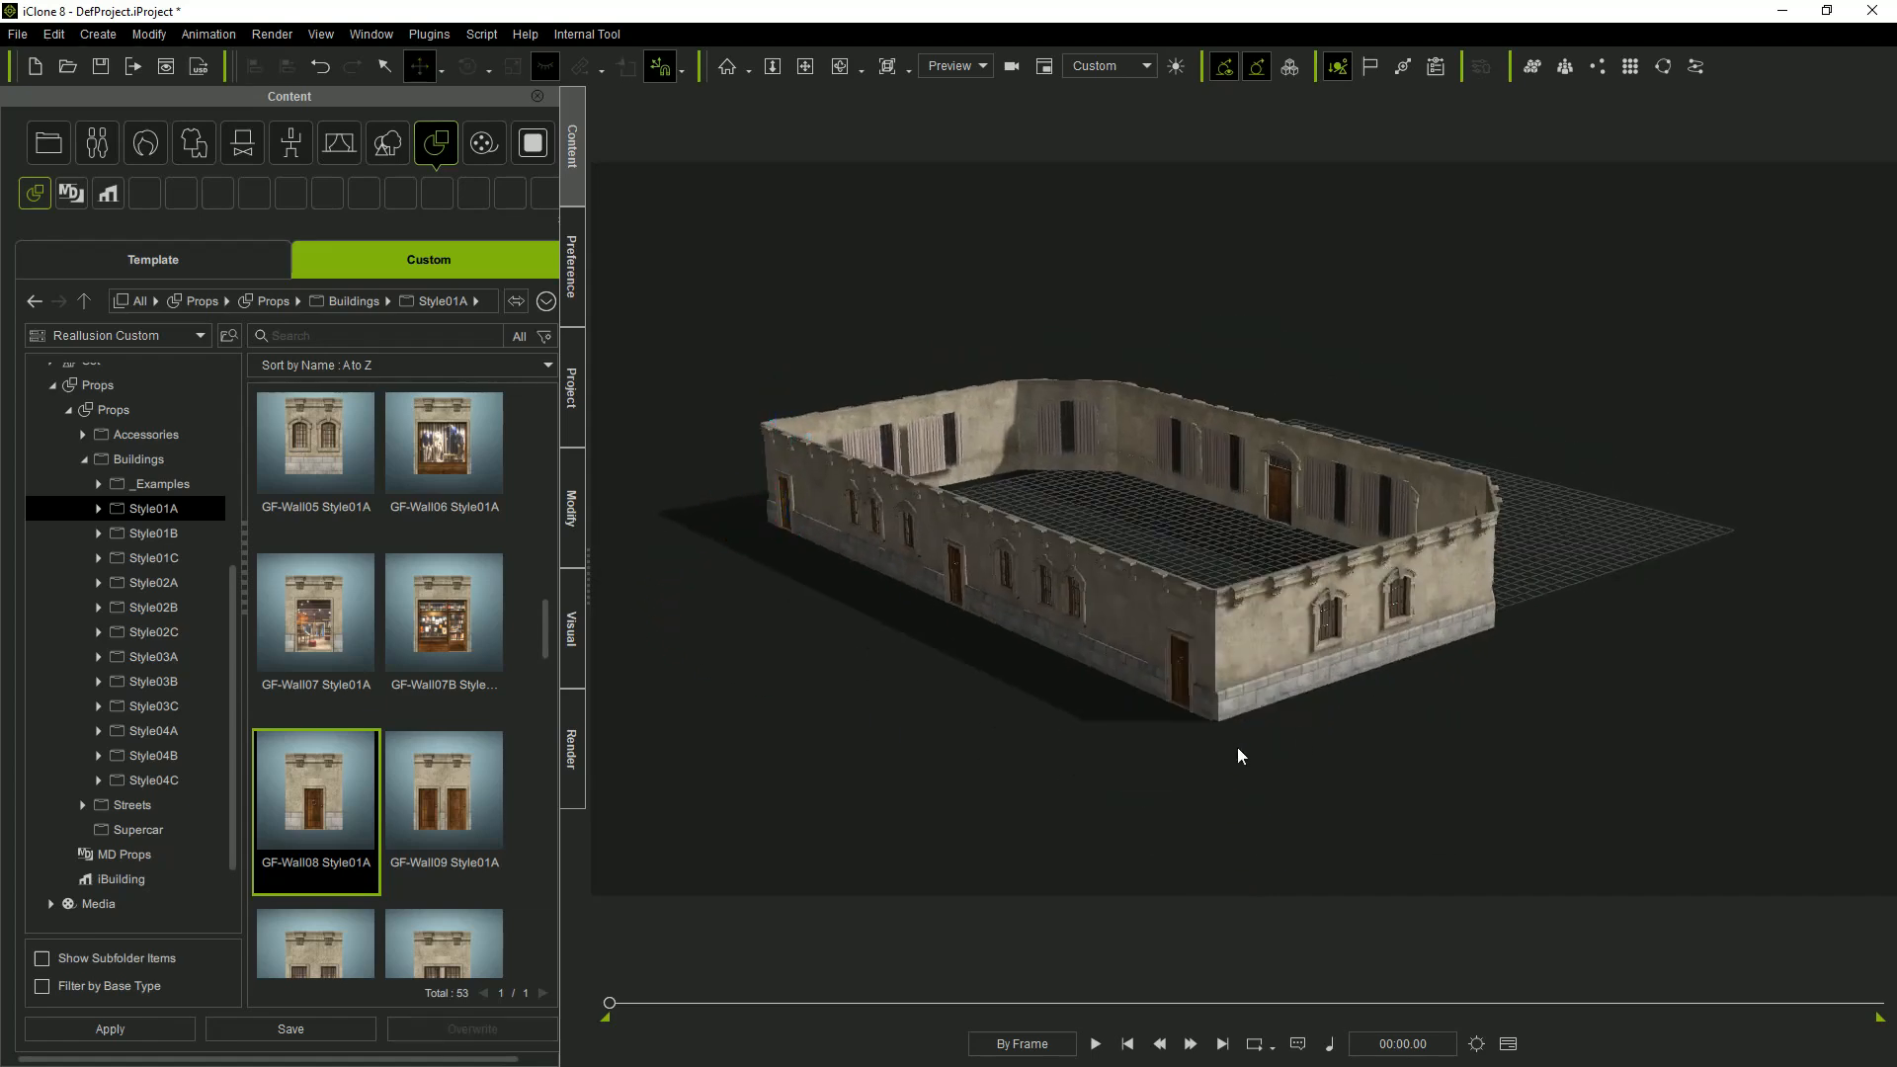
# Add the GF_P&C Right Style01A piece from the Corners folder to the rear corner beside the end door wall.
pyautogui.scroll(8, 1247, 618)
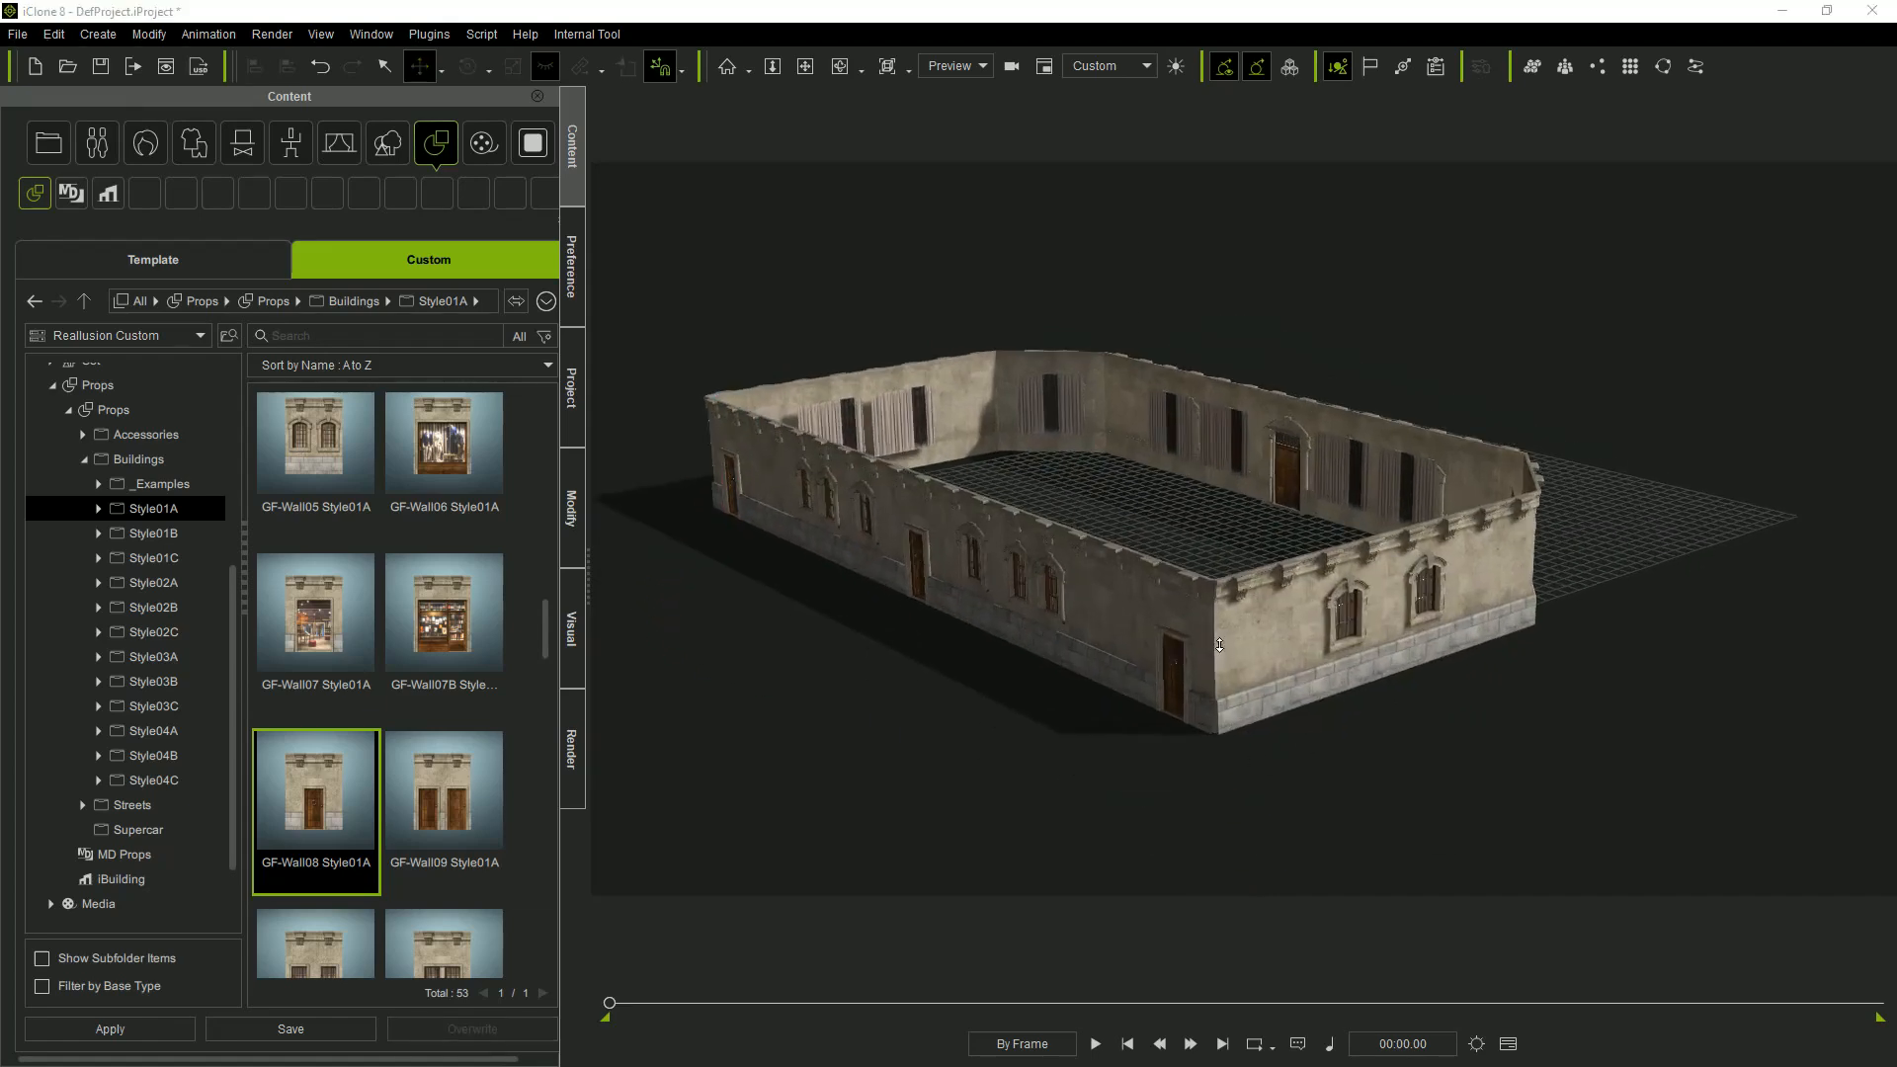
pyautogui.click(1162, 618)
pyautogui.moveTo(1227, 600); pyautogui.dragTo(1237, 450, button='right')
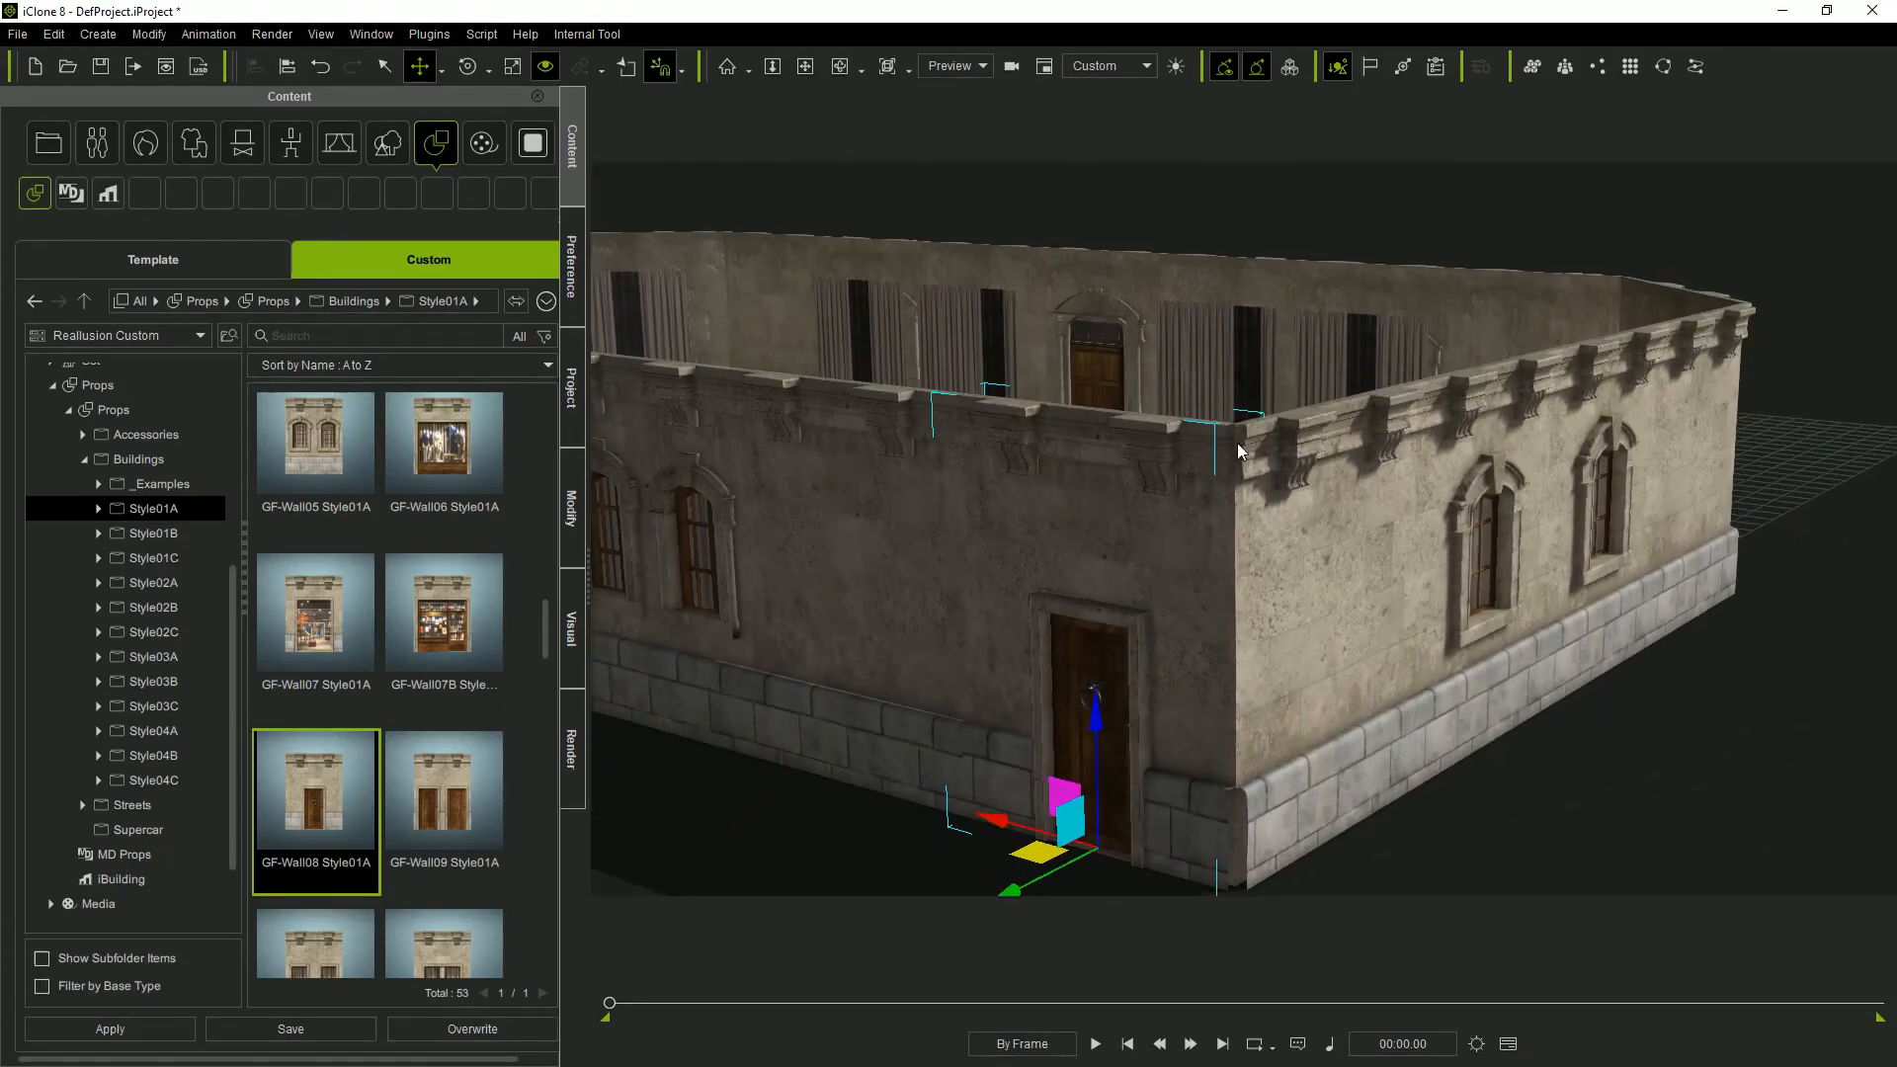
pyautogui.scroll(5, 326, 592)
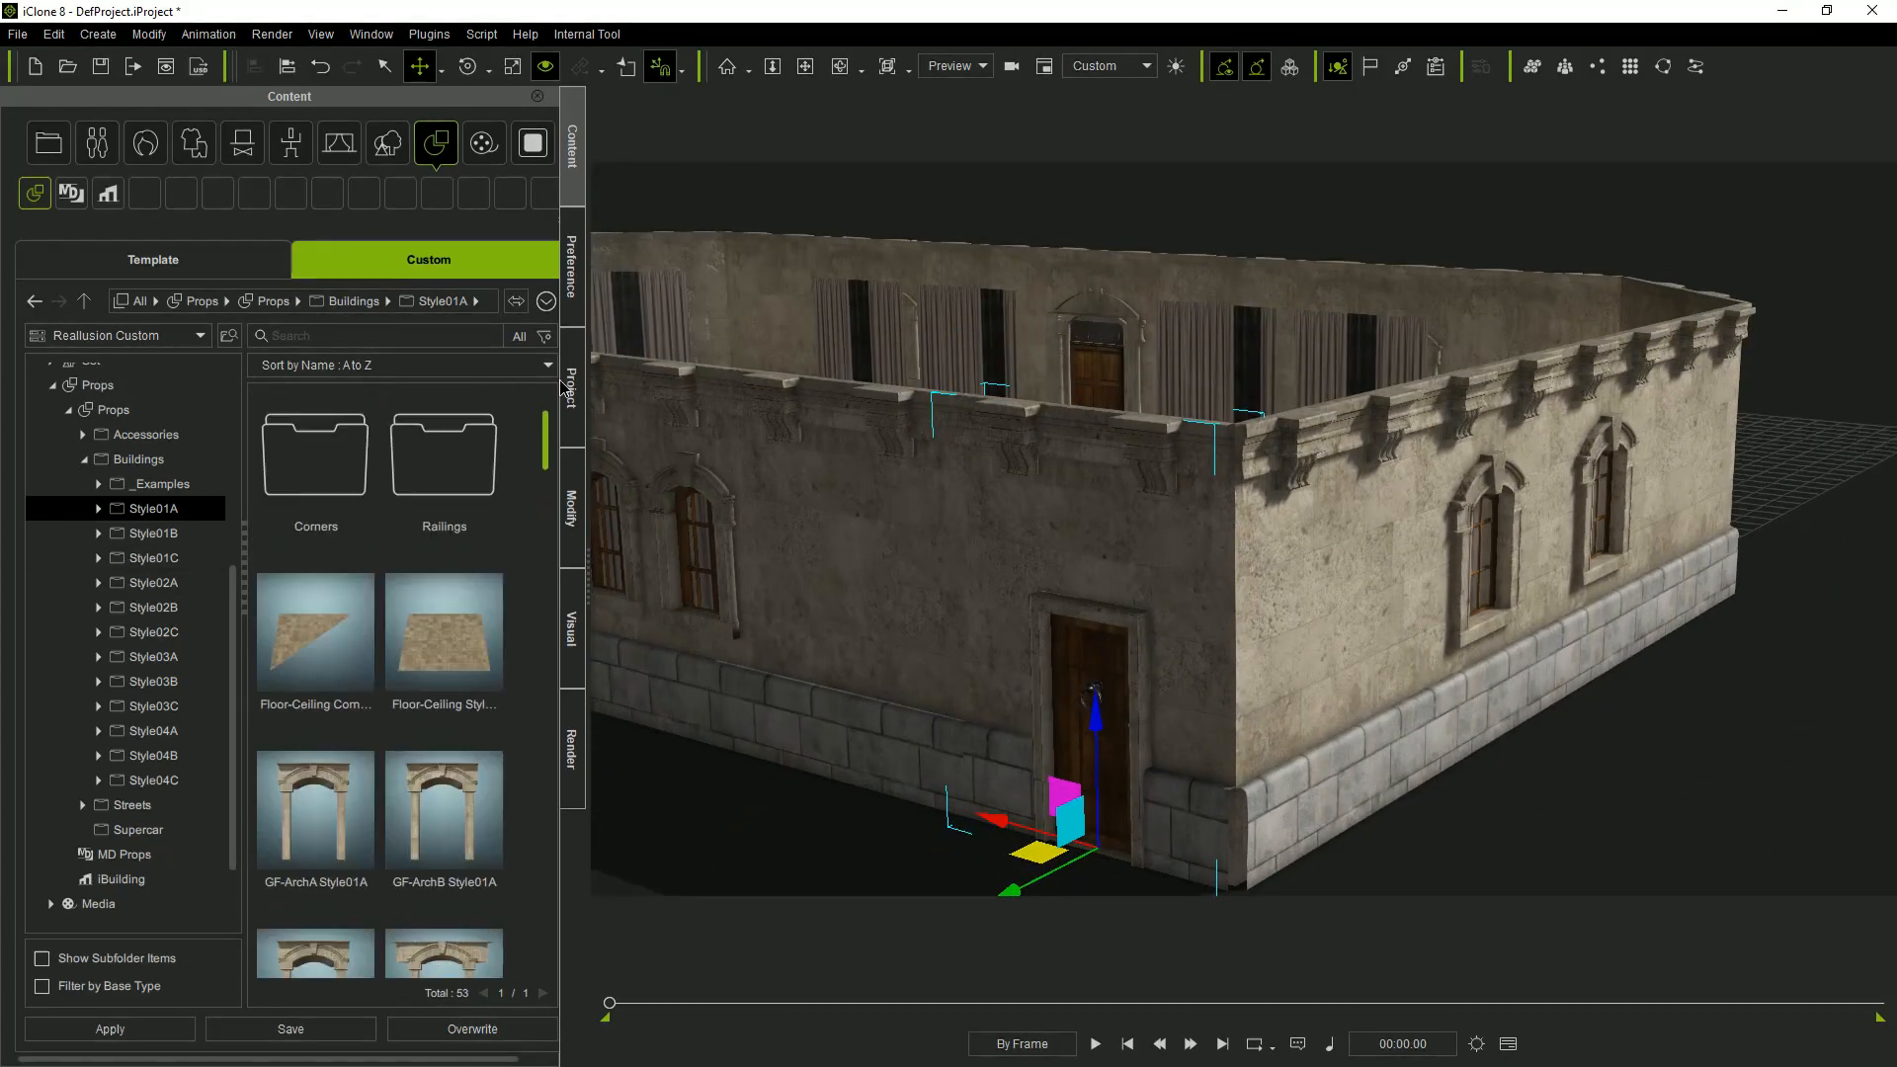
pyautogui.doubleClick(328, 472)
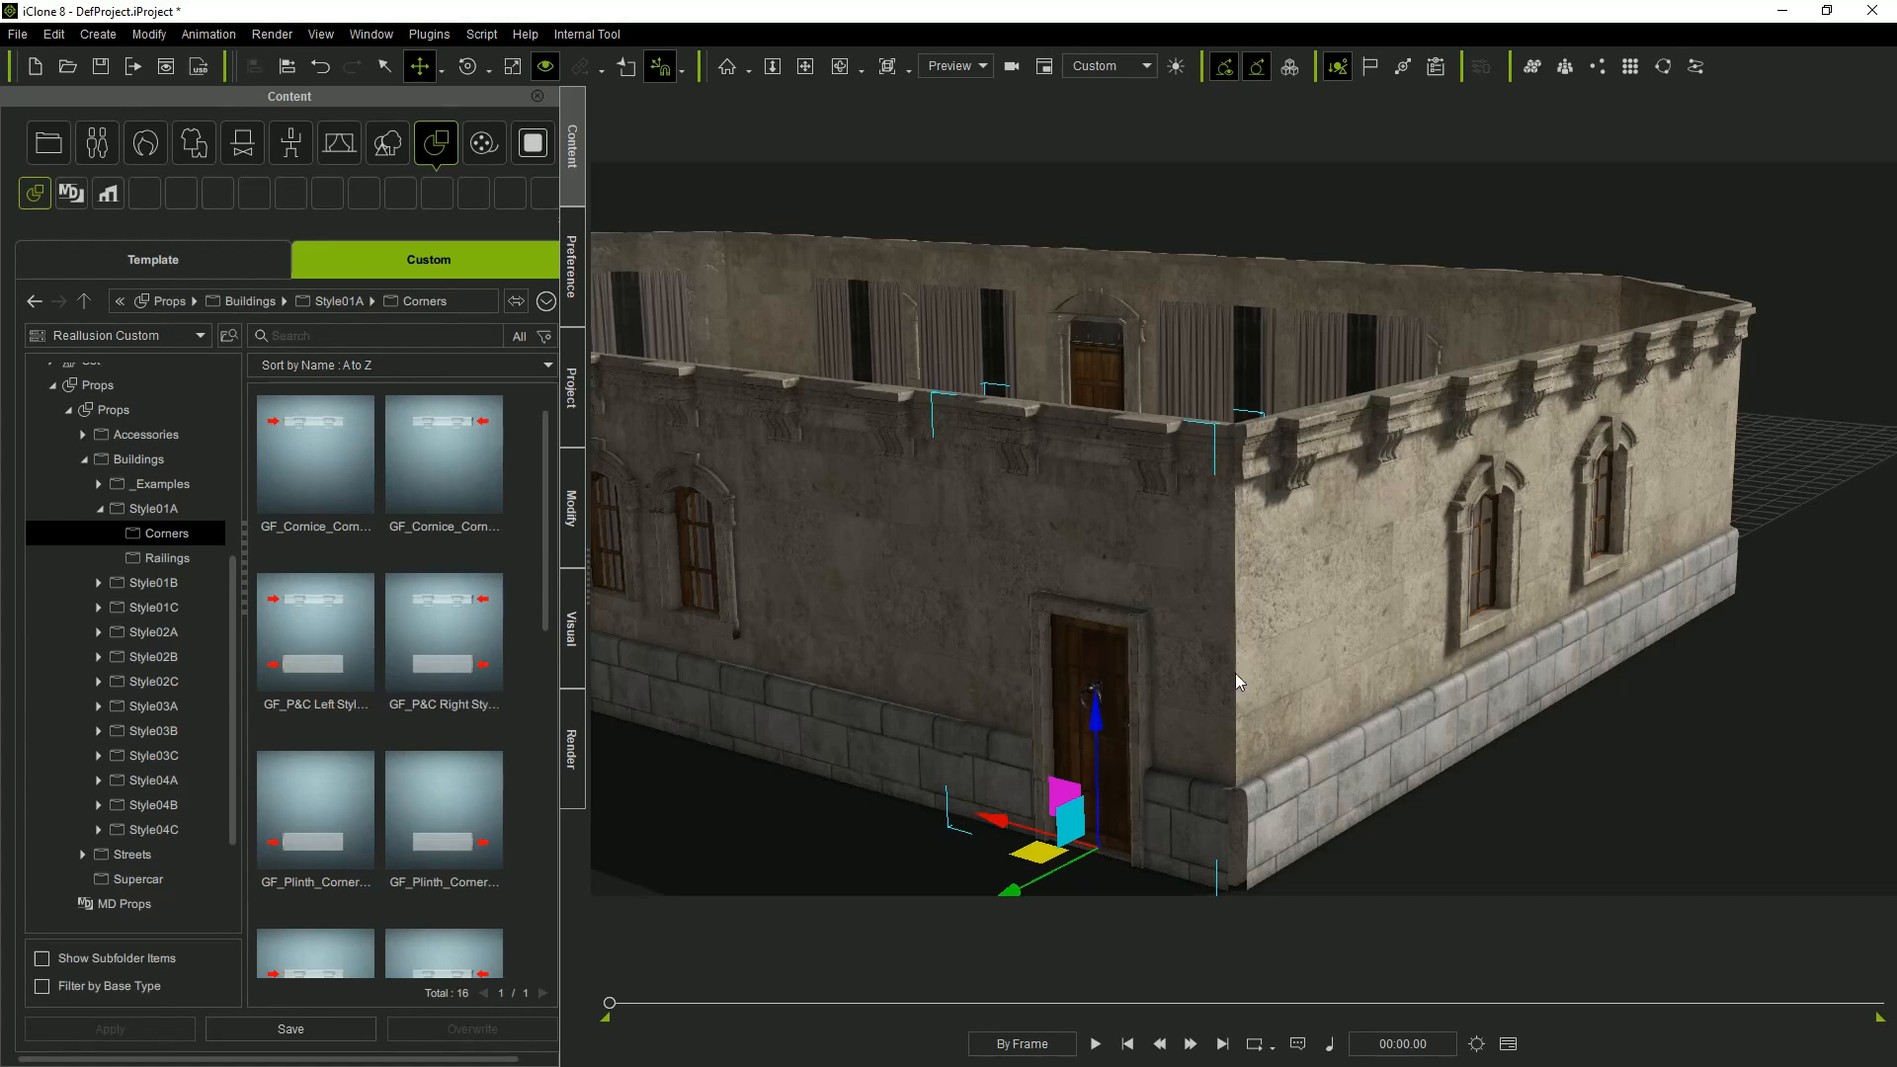
pyautogui.moveTo(1260, 660); pyautogui.dragTo(1403, 687, button='right')
pyautogui.moveTo(447, 645); pyautogui.dragTo(1124, 820)
pyautogui.press('e')
pyautogui.press('w')
pyautogui.moveTo(1348, 875); pyautogui.dragTo(978, 798)
pyautogui.keyDown('alt'); pyautogui.moveTo(1337, 774); pyautogui.dragTo(1209, 772); pyautogui.keyUp('alt')
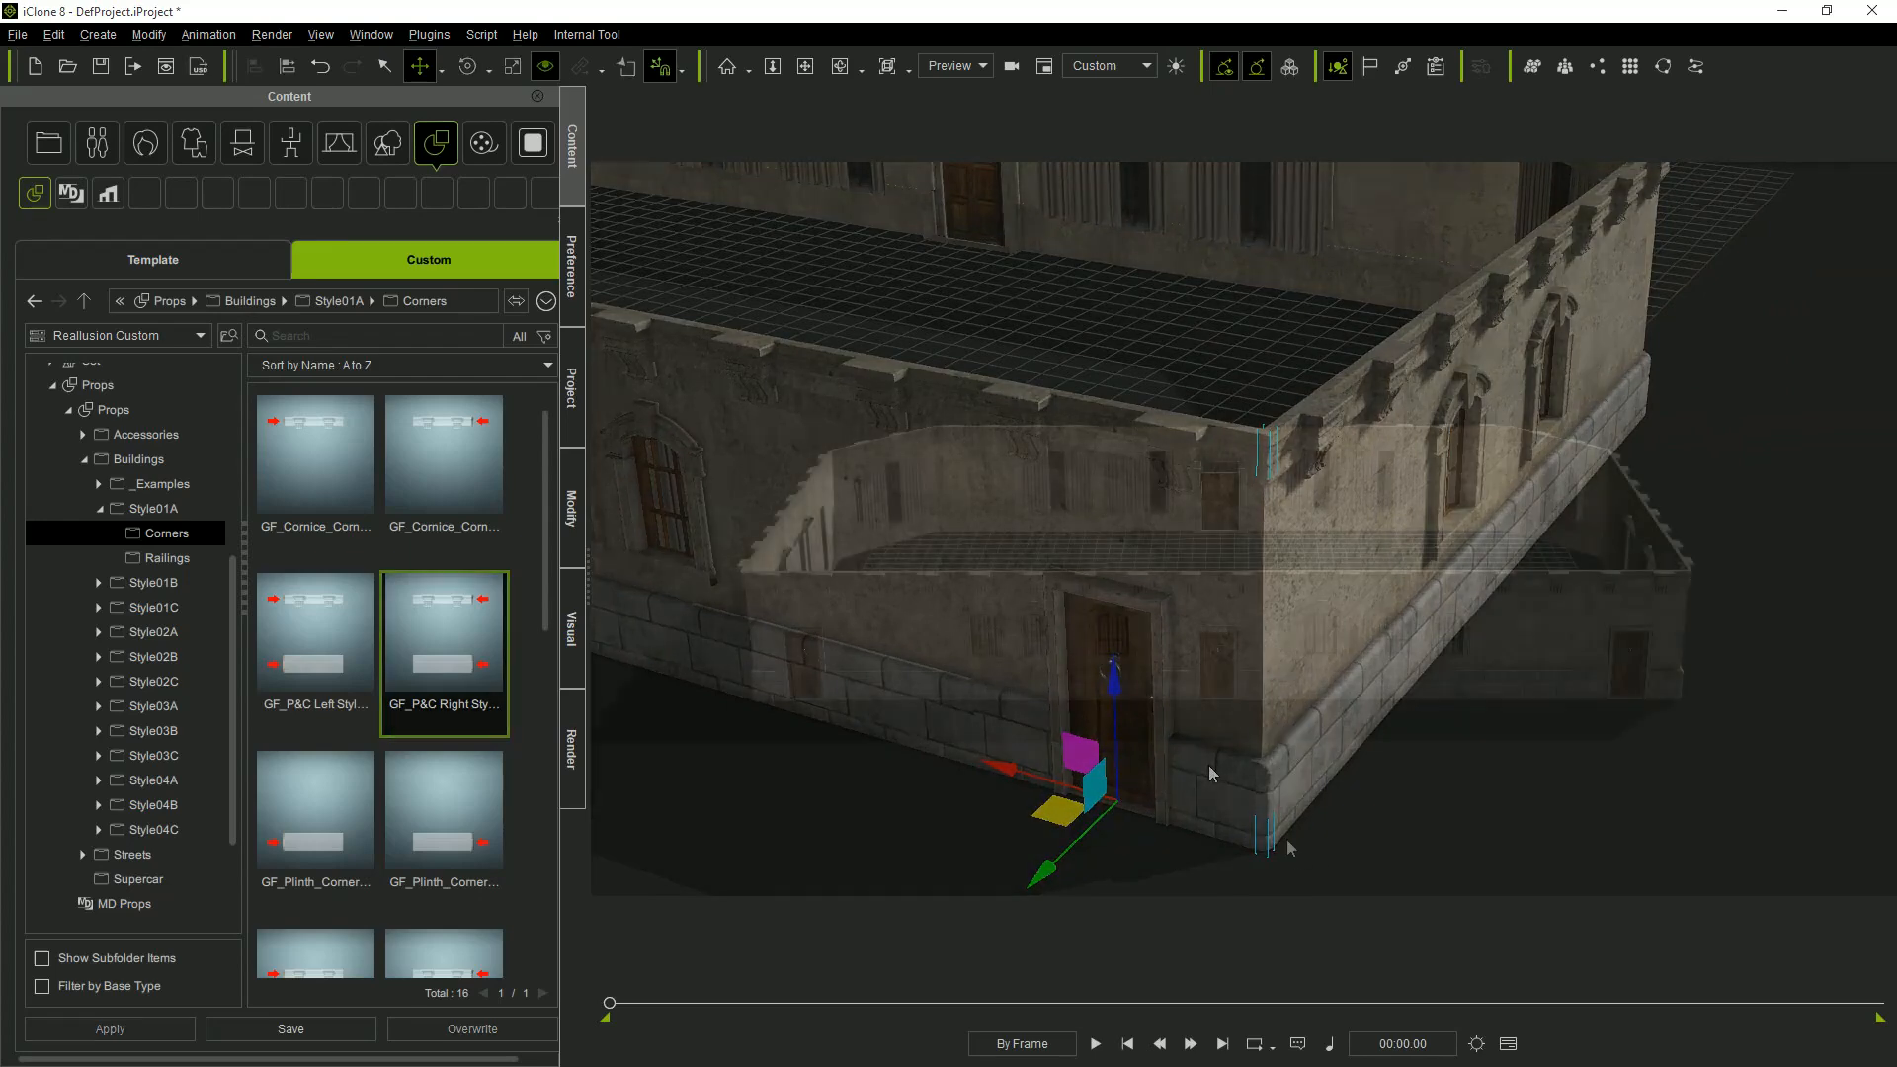
# Add a GF-Column Style01A at a joint of the rear wall and duplicate it to the other joints along that wall.
pyautogui.click(153, 508)
pyautogui.scroll(-3, 500, 461)
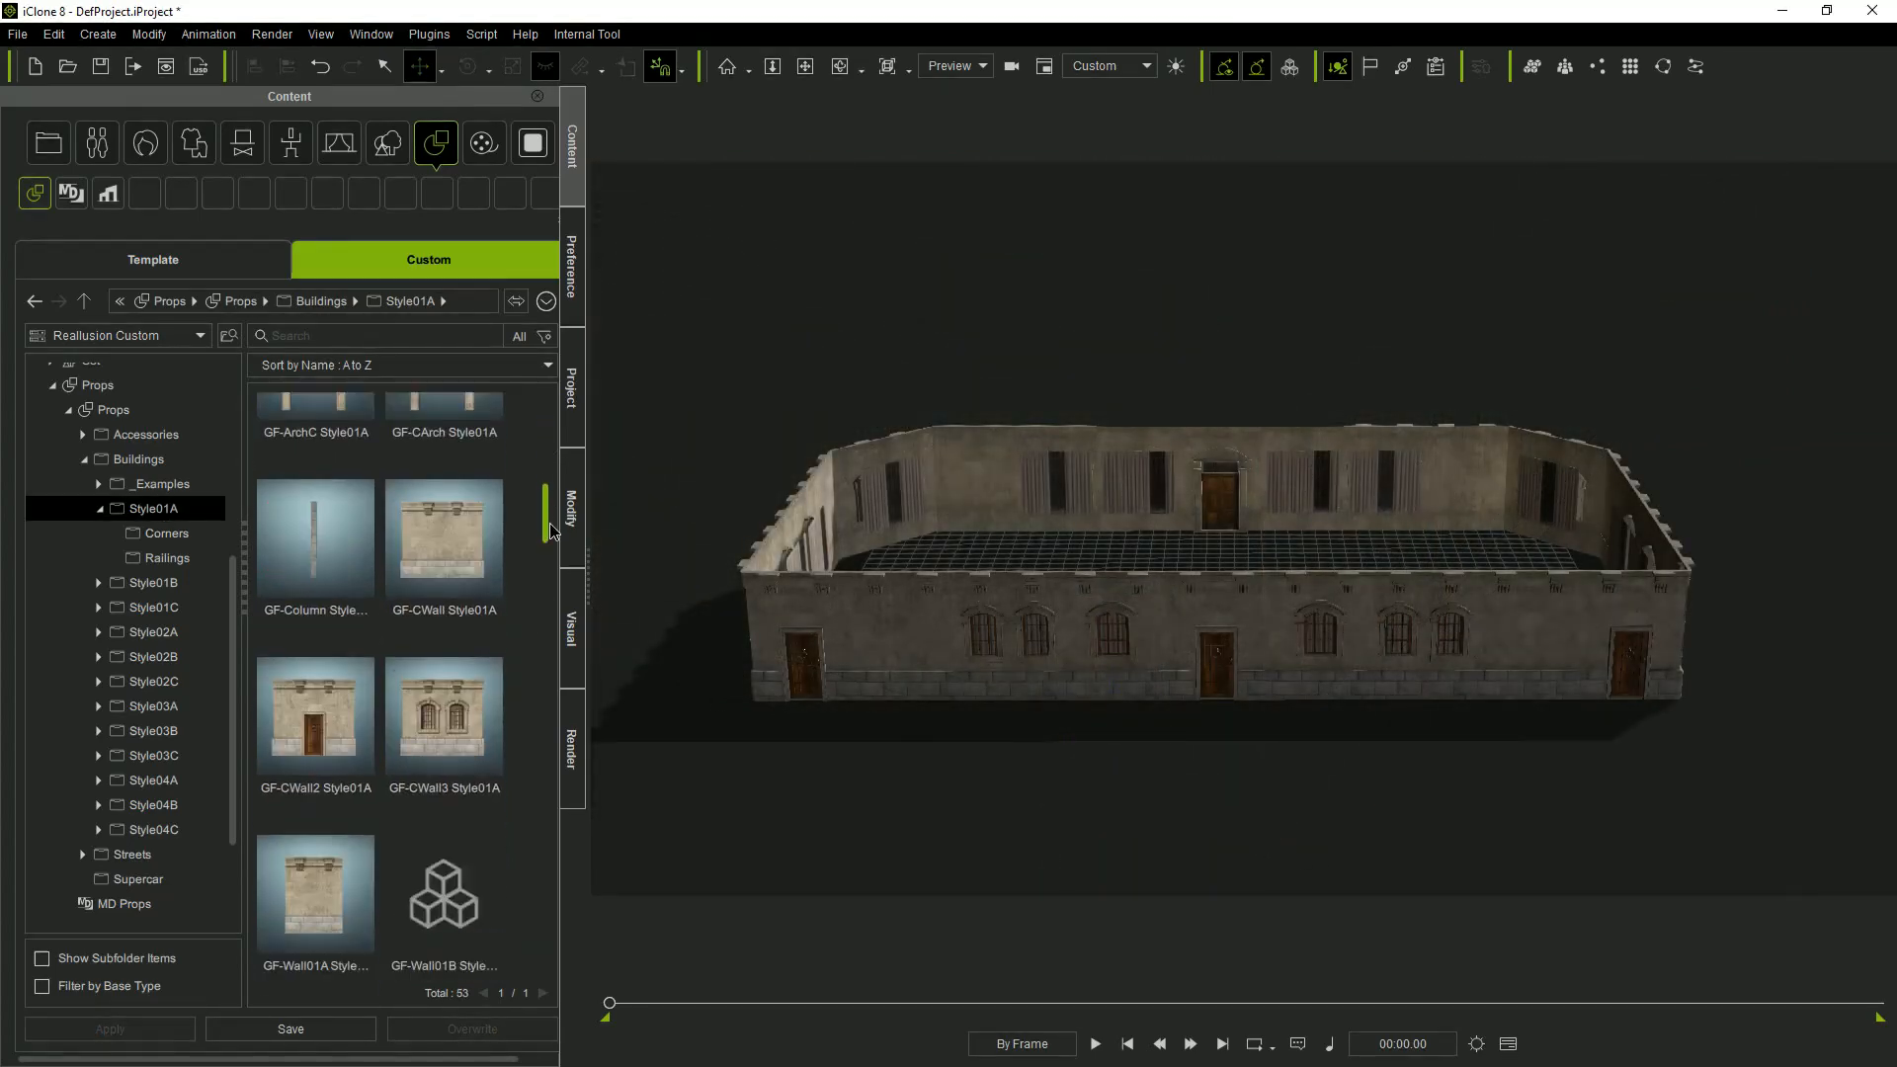
pyautogui.doubleClick(331, 455)
pyautogui.moveTo(1197, 551); pyautogui.dragTo(1659, 722)
pyautogui.moveTo(1547, 697); pyautogui.dragTo(626, 707)
pyautogui.moveTo(1277, 759); pyautogui.dragTo(996, 768, button='right')
pyautogui.moveTo(704, 777); pyautogui.dragTo(1389, 666)
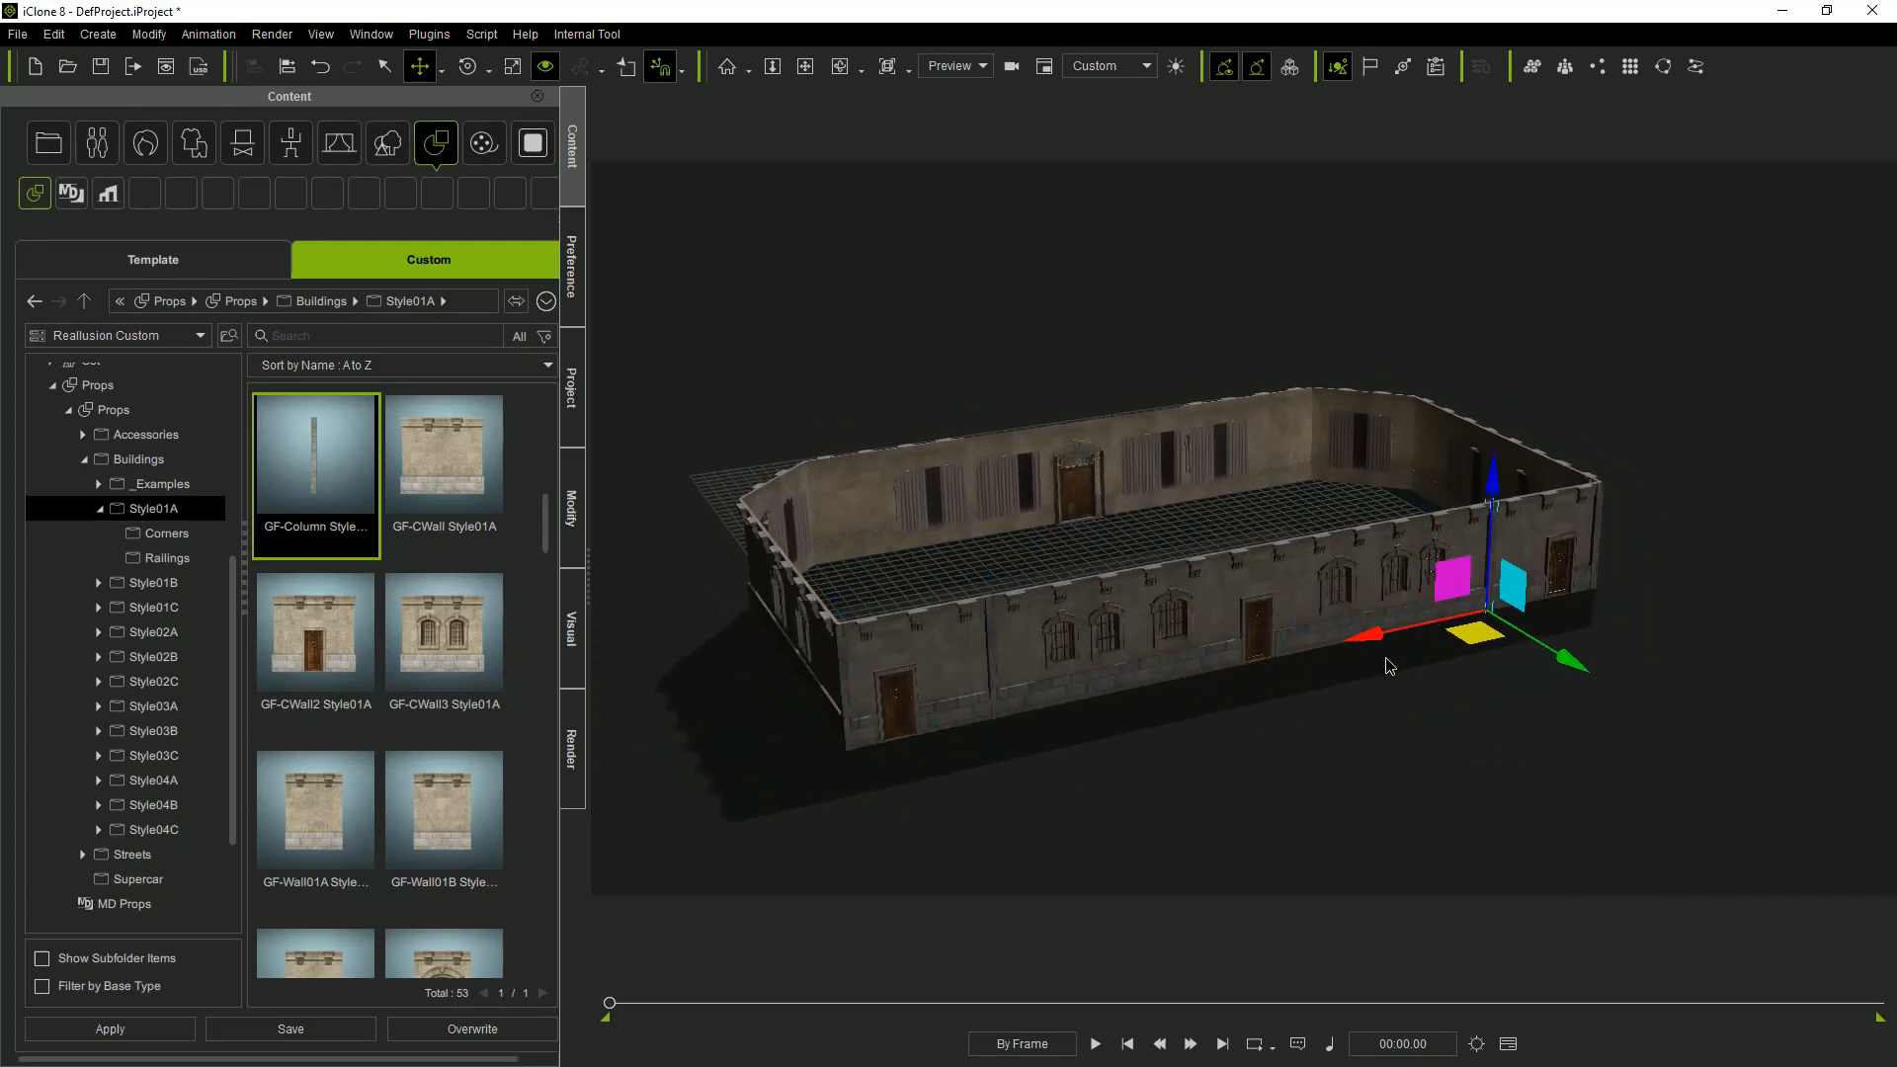
pyautogui.moveTo(1634, 703); pyautogui.dragTo(1469, 780, button='right')
pyautogui.moveTo(1347, 605); pyautogui.dragTo(1054, 599)
pyautogui.moveTo(1295, 731); pyautogui.dragTo(1664, 521, button='right')
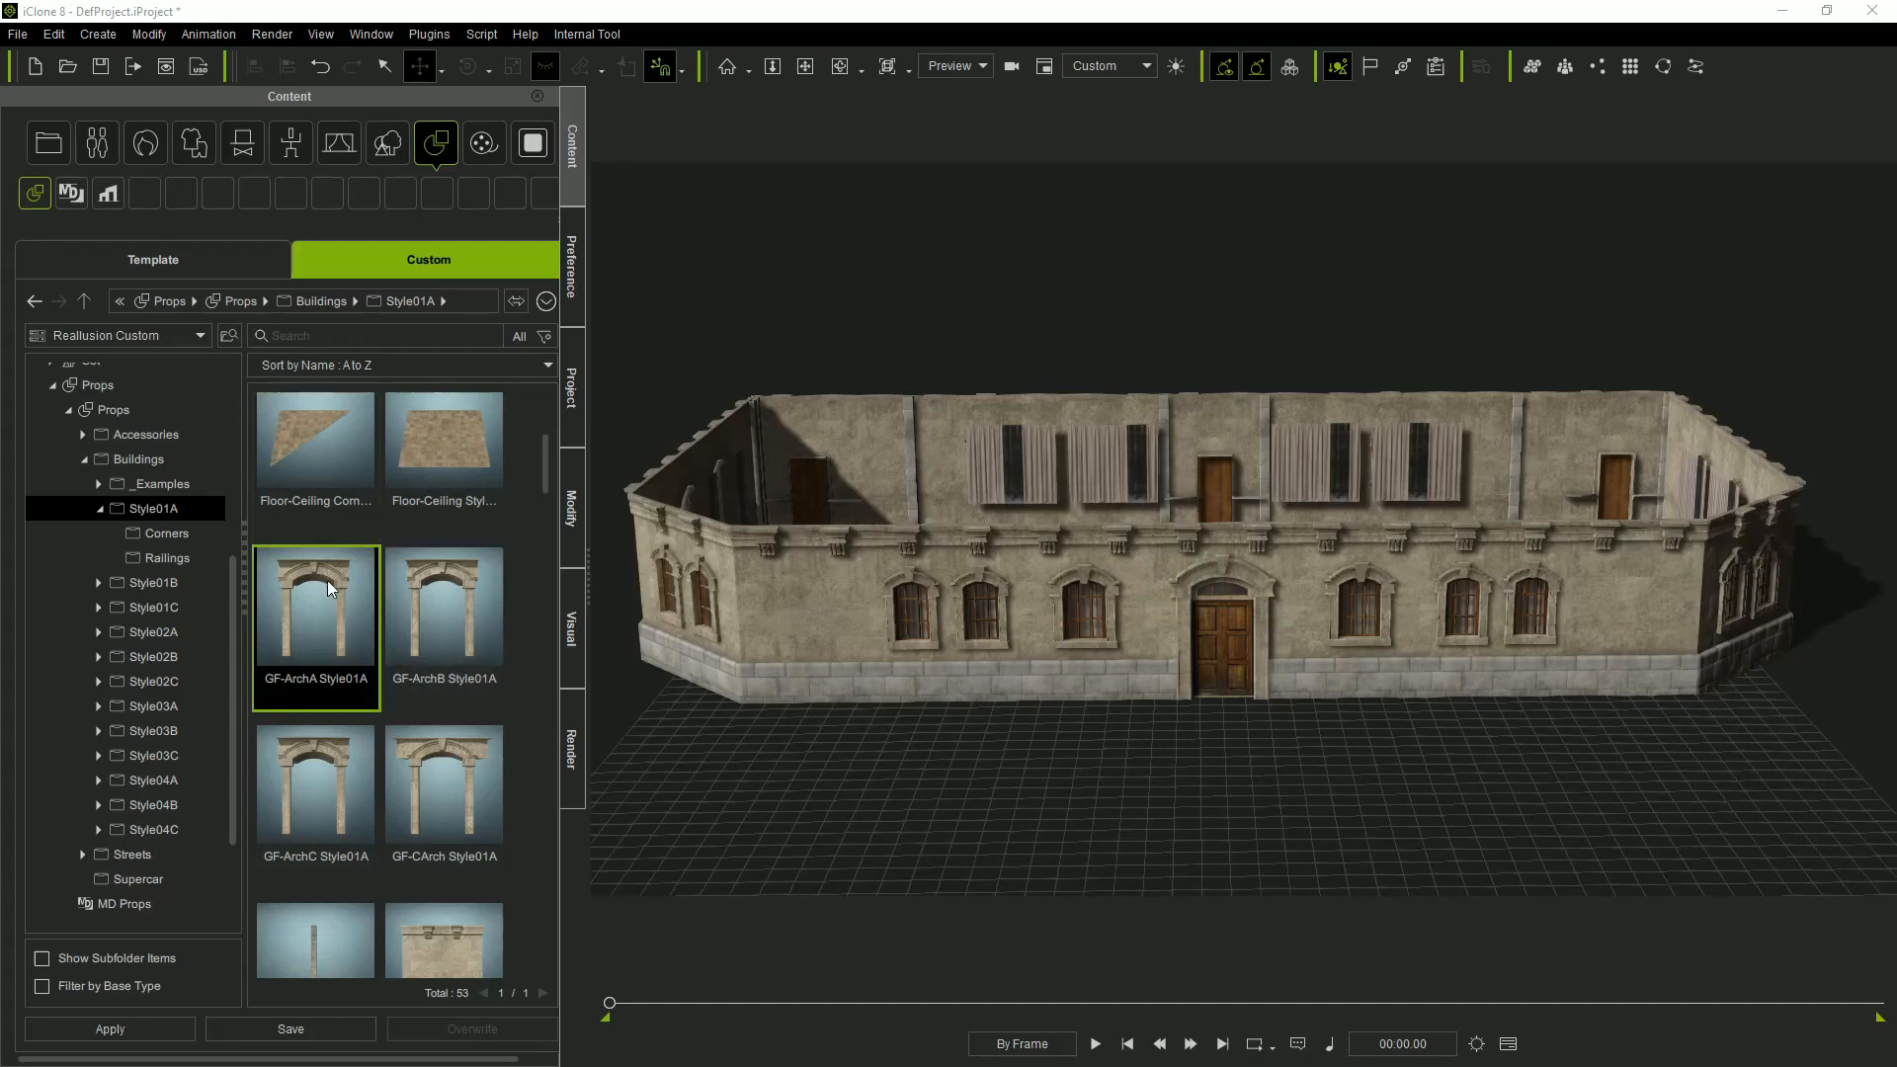
# Add GF-ArchA Style01A in front of the entrance, with GF-ArchB on its left and GF-ArchC on its right.
pyautogui.click(417, 610)
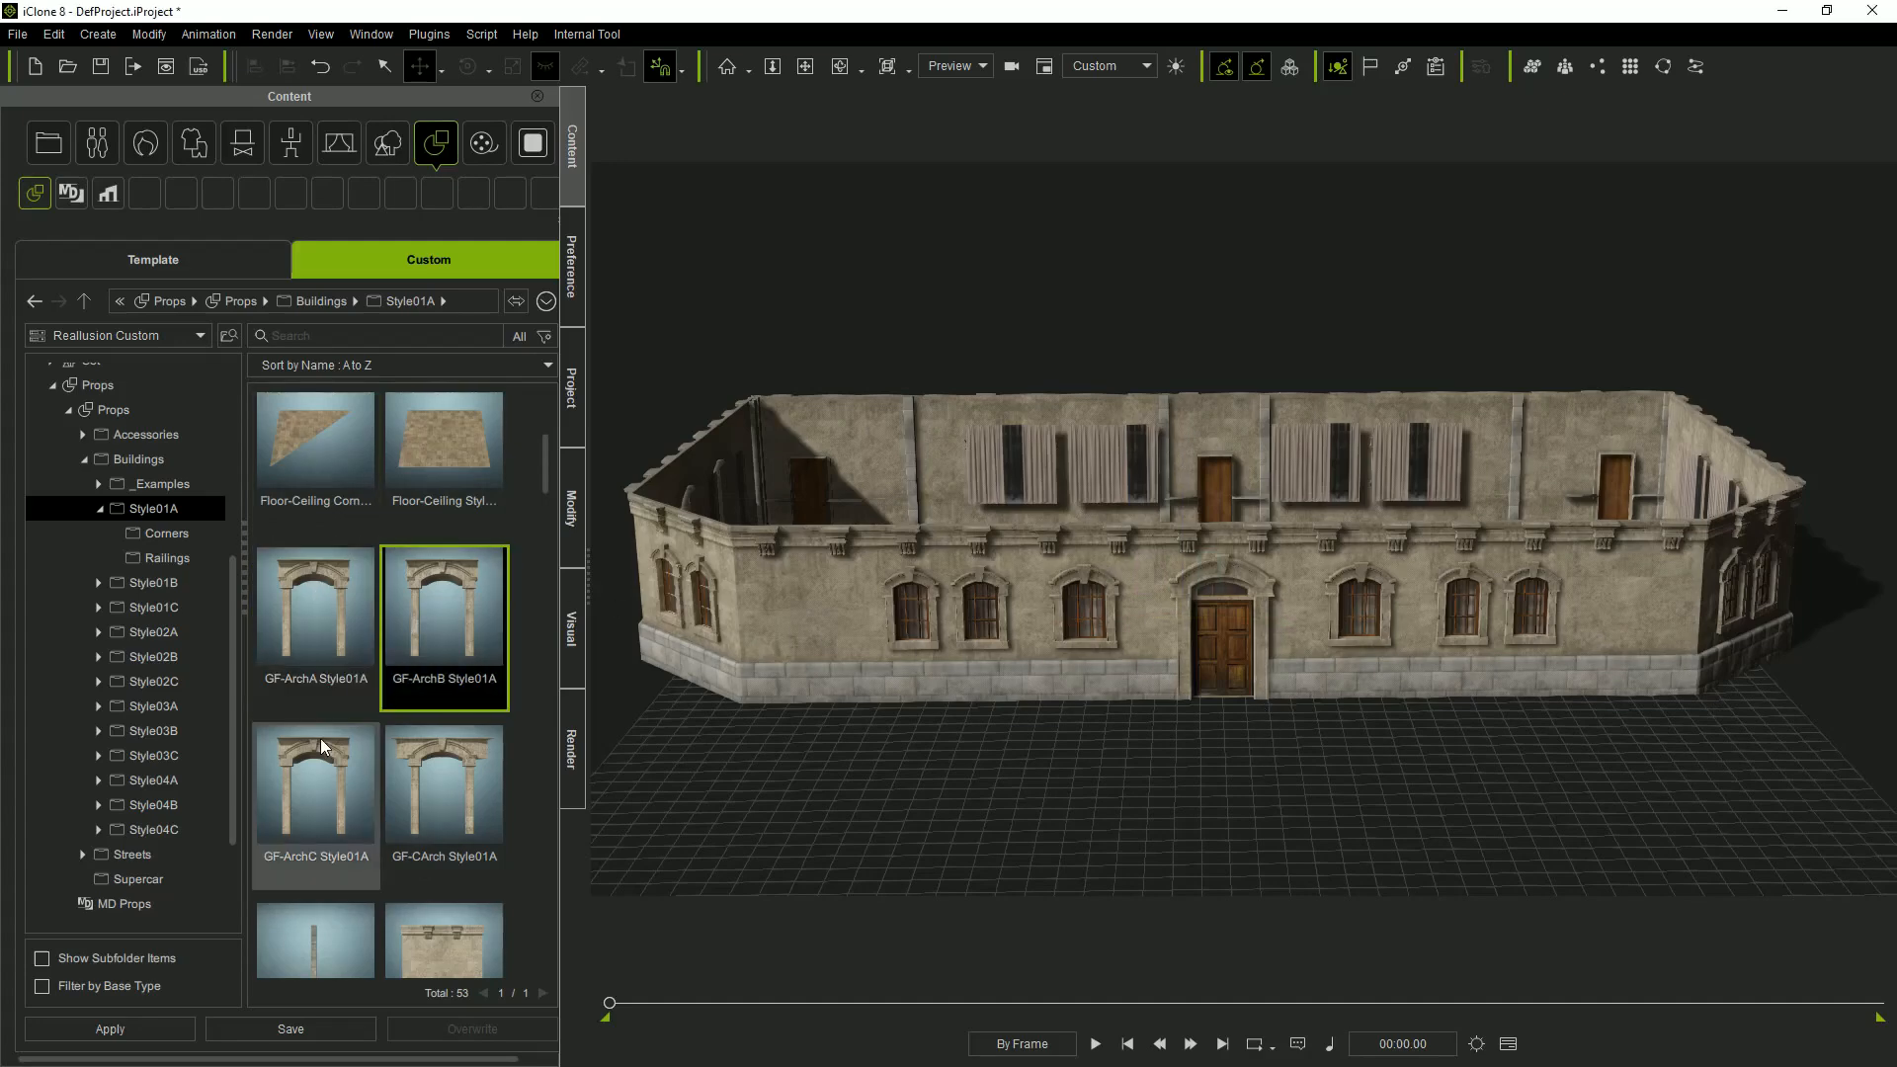
pyautogui.doubleClick(322, 613)
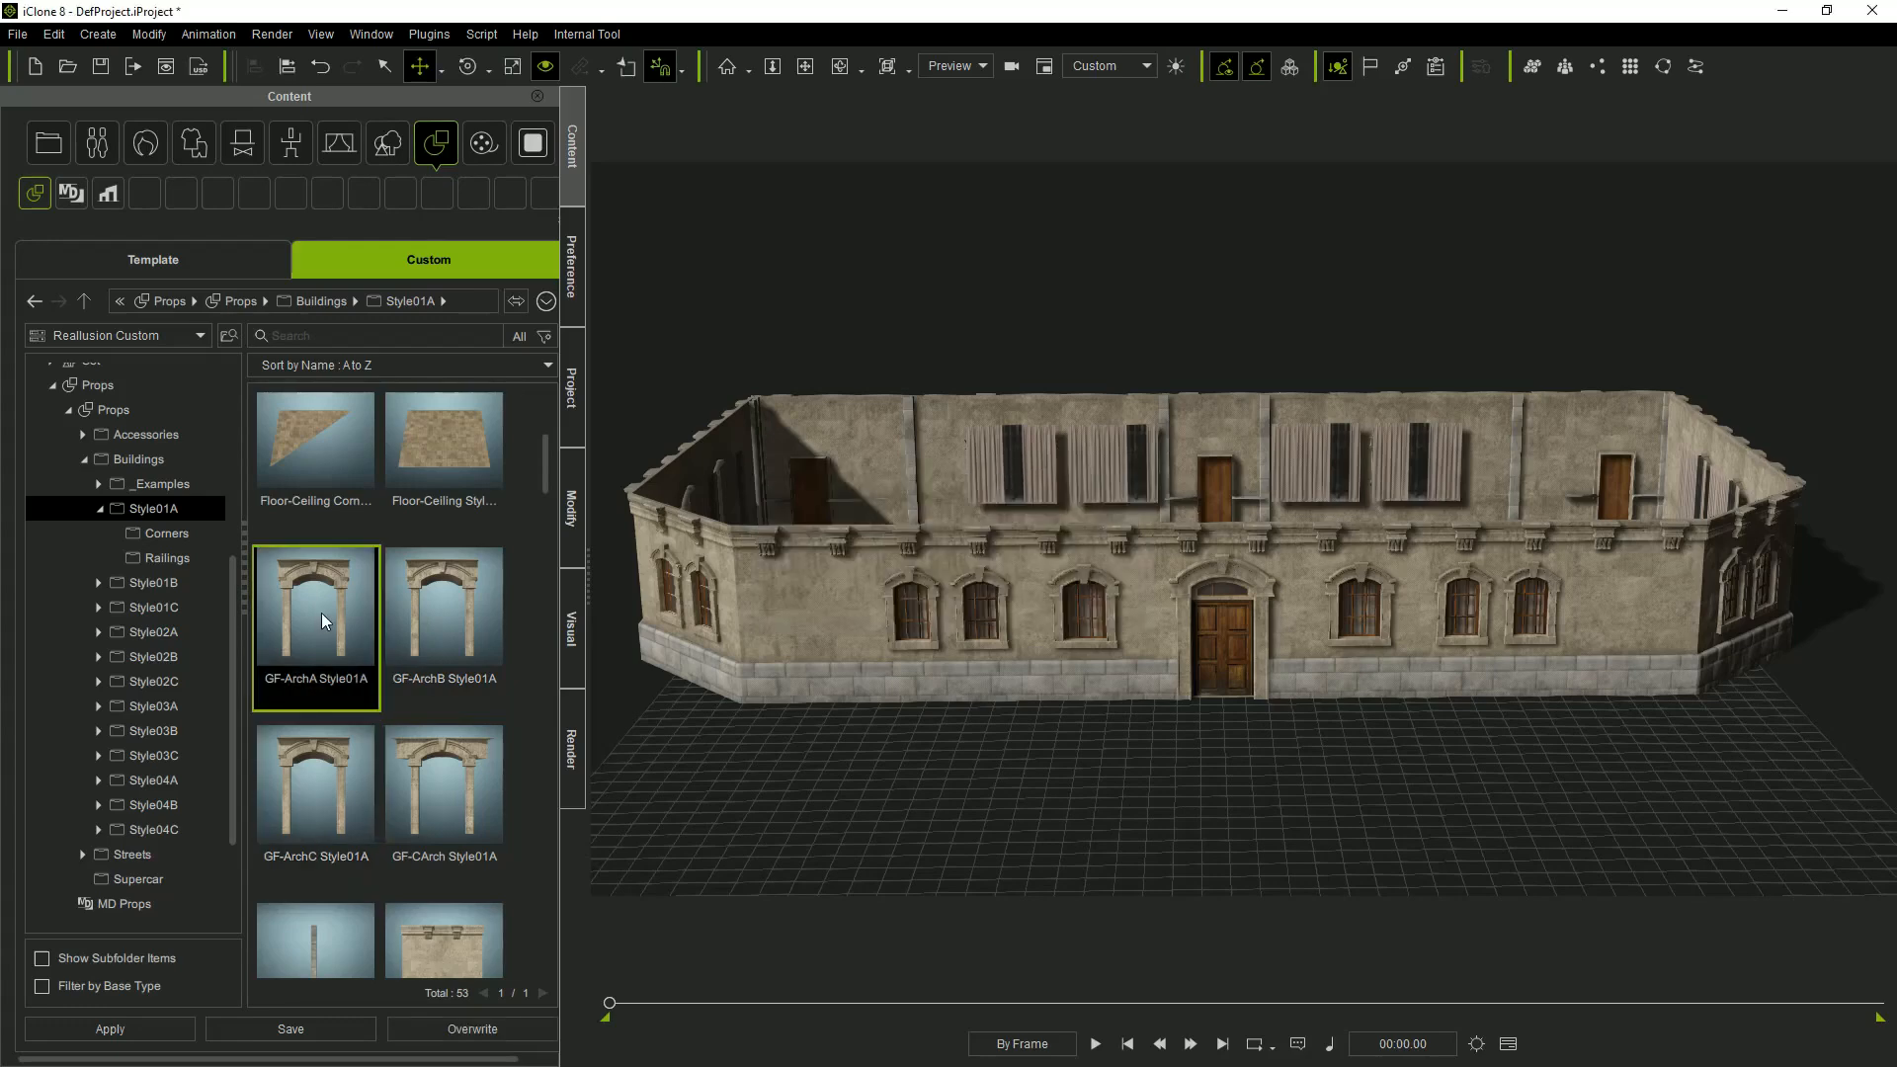
pyautogui.doubleClick(467, 620)
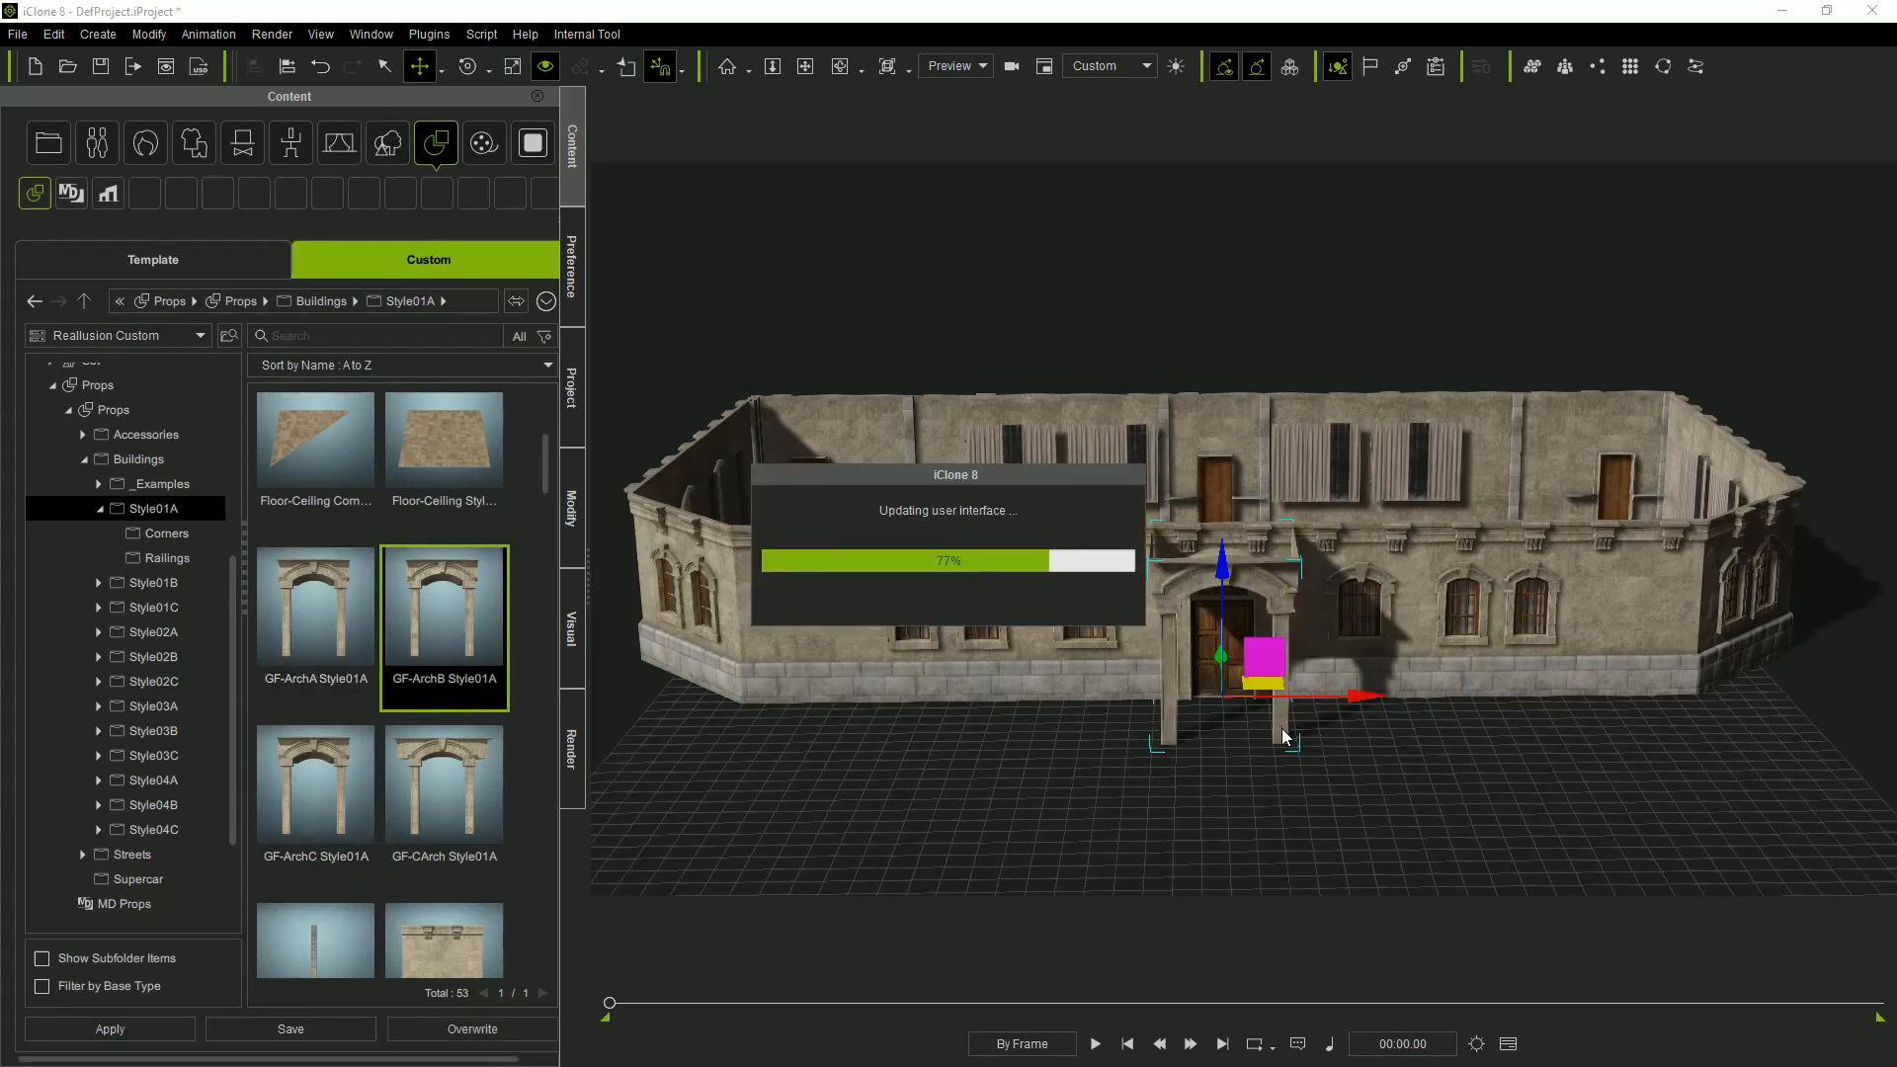
pyautogui.moveTo(1361, 698); pyautogui.dragTo(1222, 701)
pyautogui.doubleClick(316, 795)
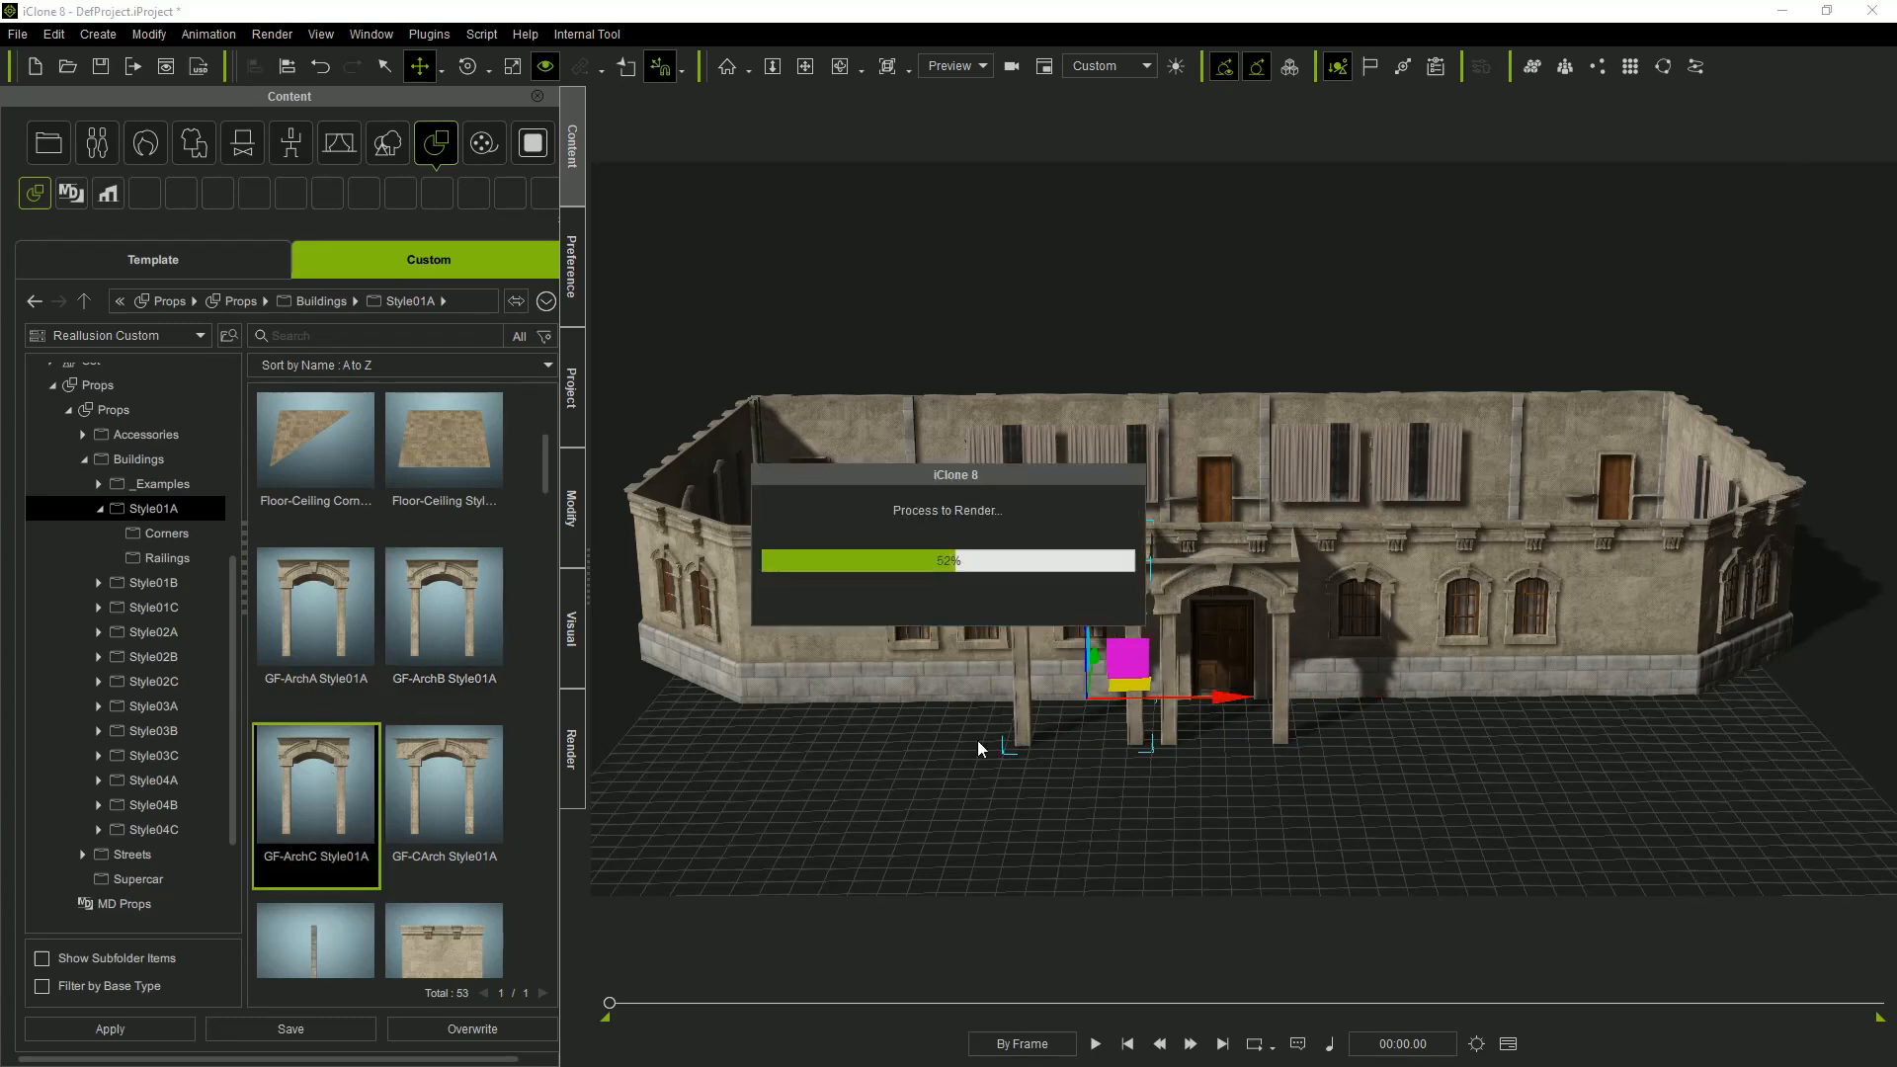
pyautogui.moveTo(1356, 695); pyautogui.dragTo(1482, 718)
pyautogui.moveTo(1297, 810); pyautogui.dragTo(1398, 828, button='right')
# Delete the facade's cornice sub-props behind the three entrance arches.
pyautogui.click(1106, 573)
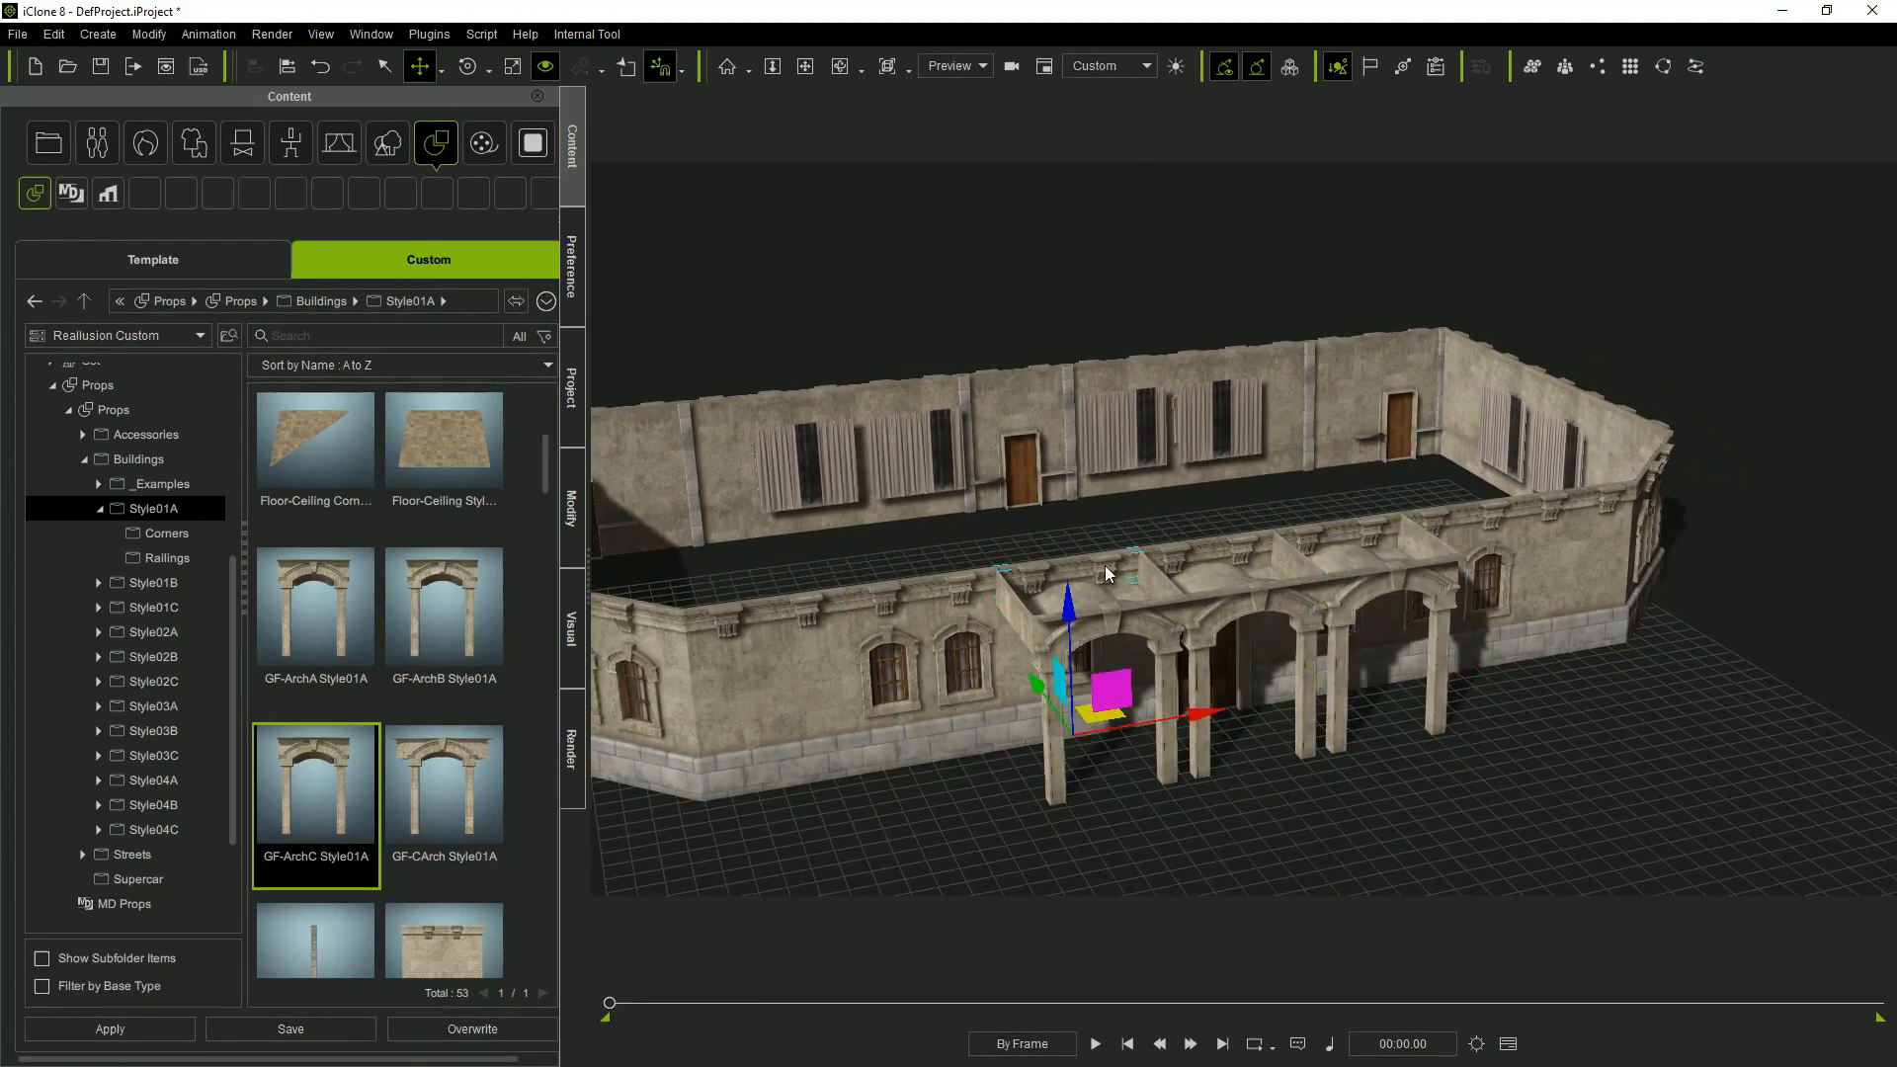
pyautogui.doubleClick(1212, 552)
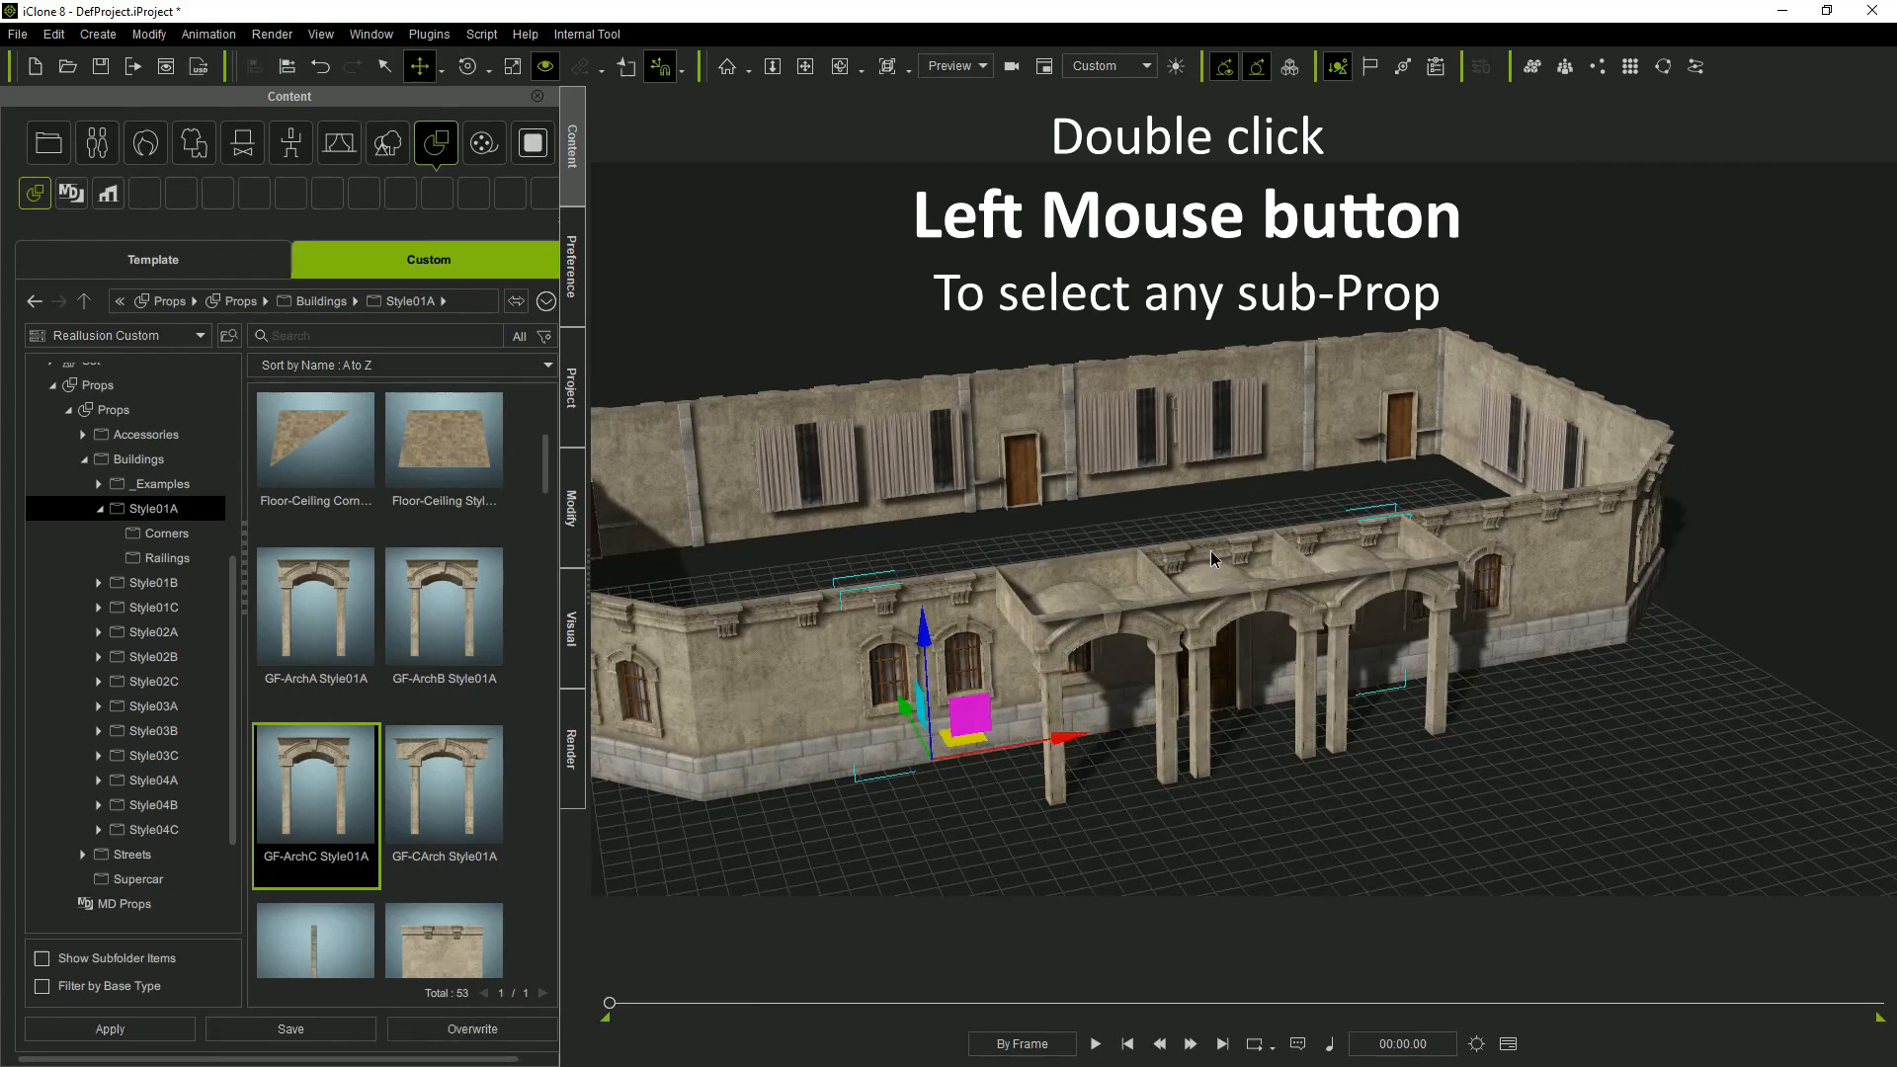
pyautogui.press('Delete')
pyautogui.doubleClick(1348, 535)
pyautogui.press('Delete')
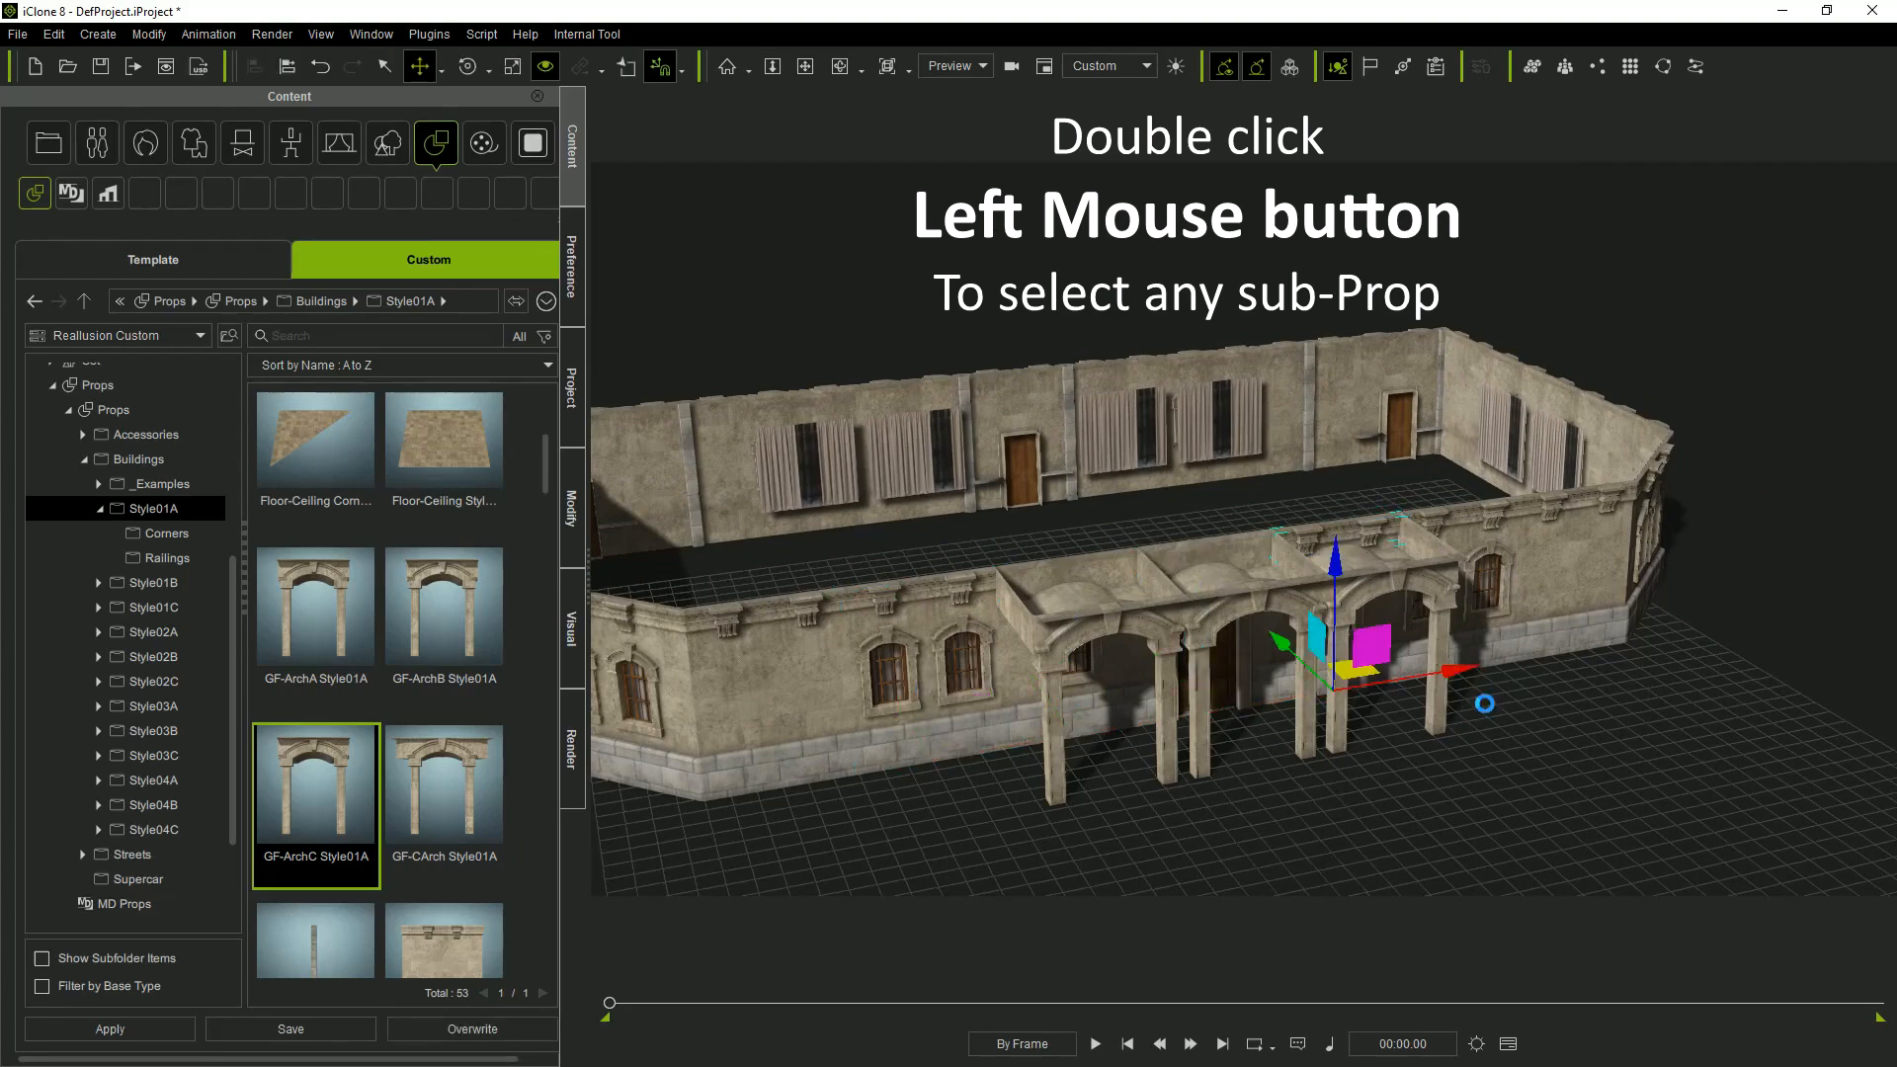
pyautogui.moveTo(1466, 820); pyautogui.dragTo(1304, 691, button='right')
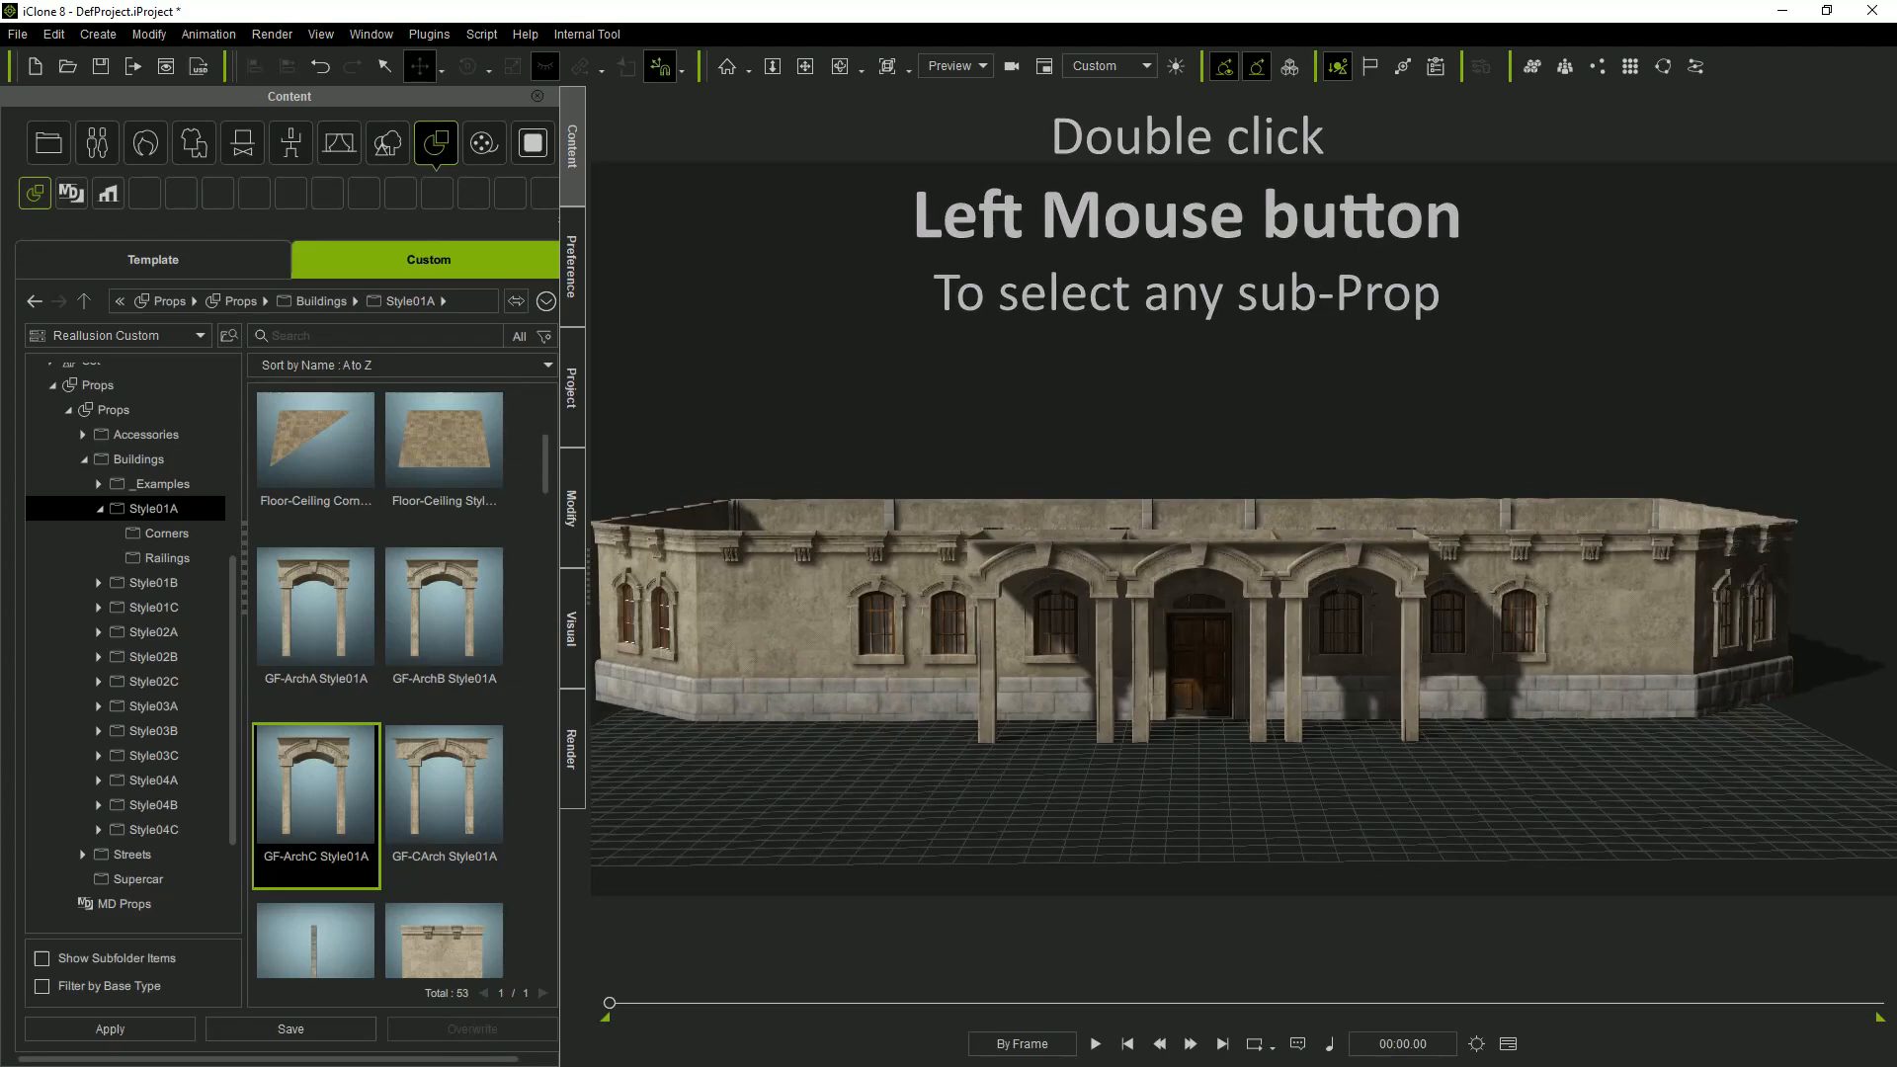
# Duplicate the three entrance arches together and move the copies across the building to the rear wall.
pyautogui.moveTo(1217, 684); pyautogui.dragTo(1284, 753, button='right')
pyautogui.click(1136, 623)
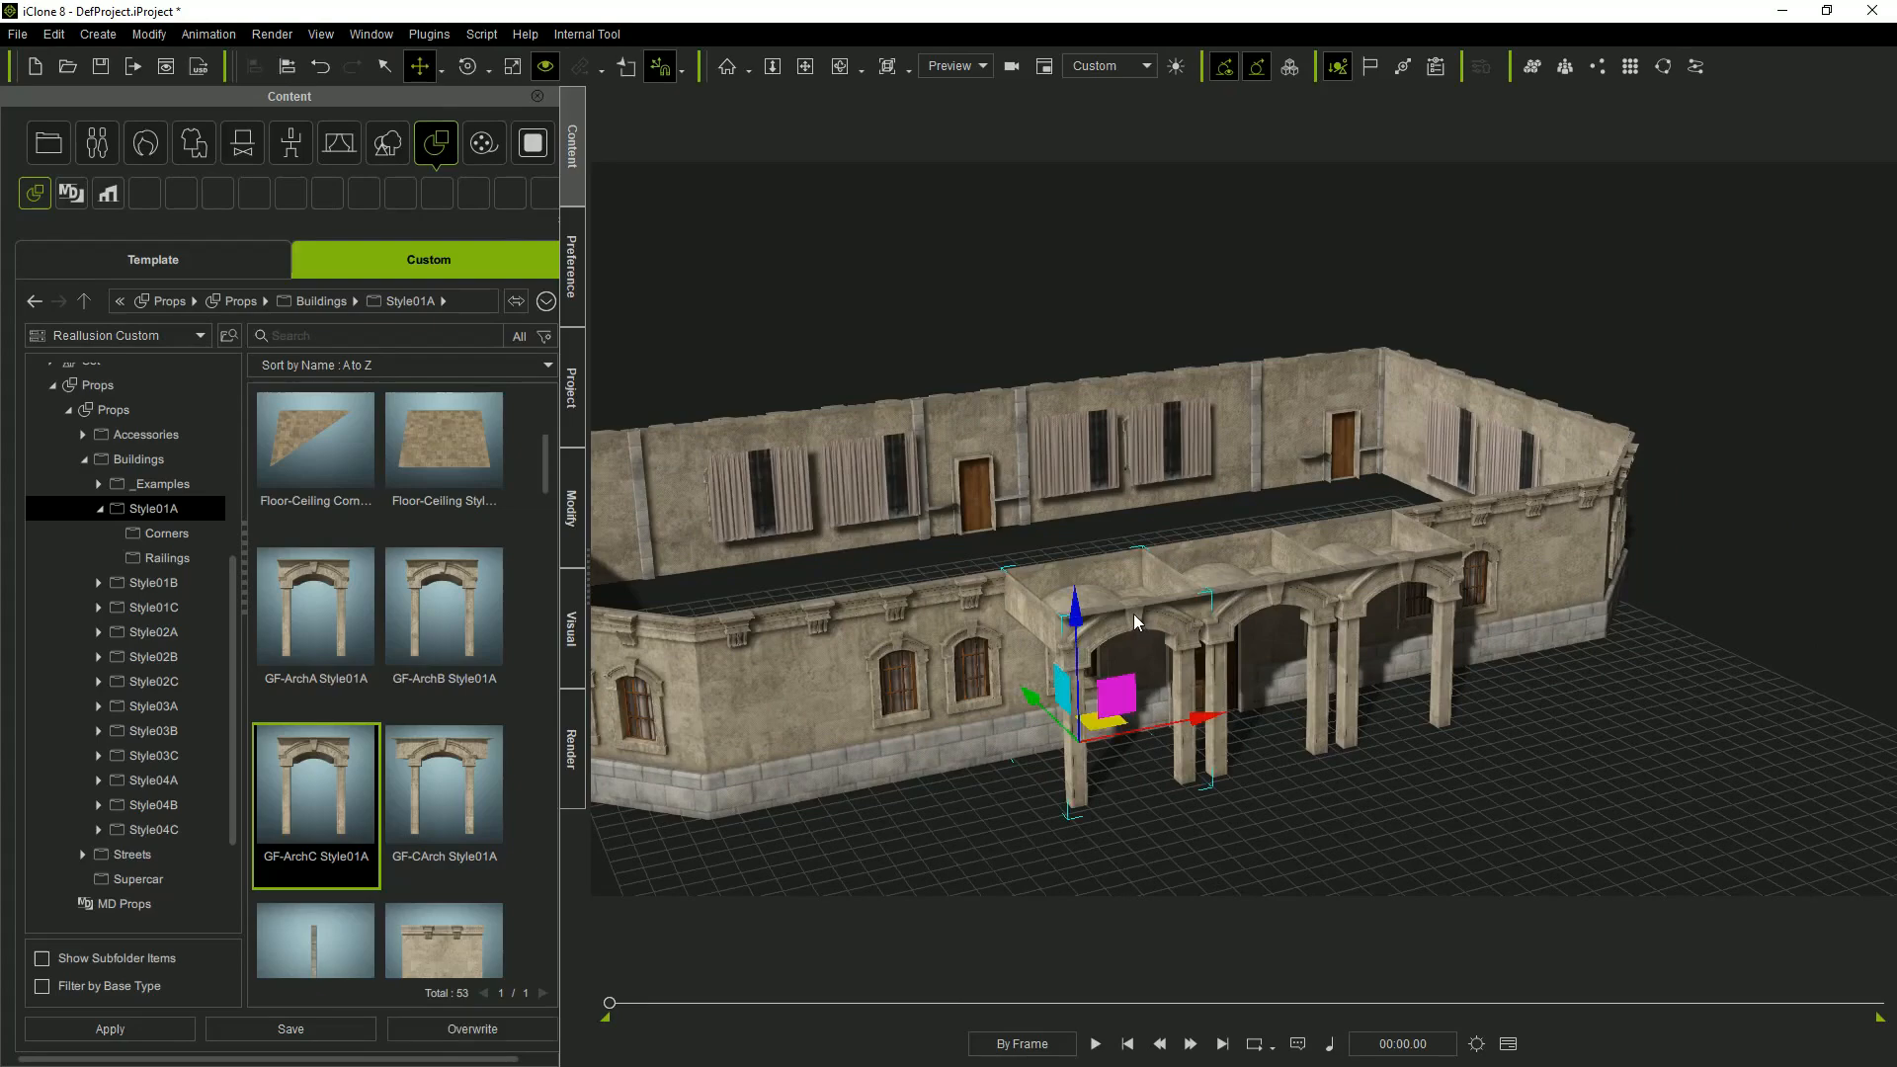
pyautogui.keyDown('ctrl'); pyautogui.click(1259, 597); pyautogui.keyUp('ctrl')
pyautogui.keyDown('ctrl'); pyautogui.click(1388, 584); pyautogui.keyUp('ctrl')
pyautogui.moveTo(1223, 684); pyautogui.dragTo(1126, 724, button='right')
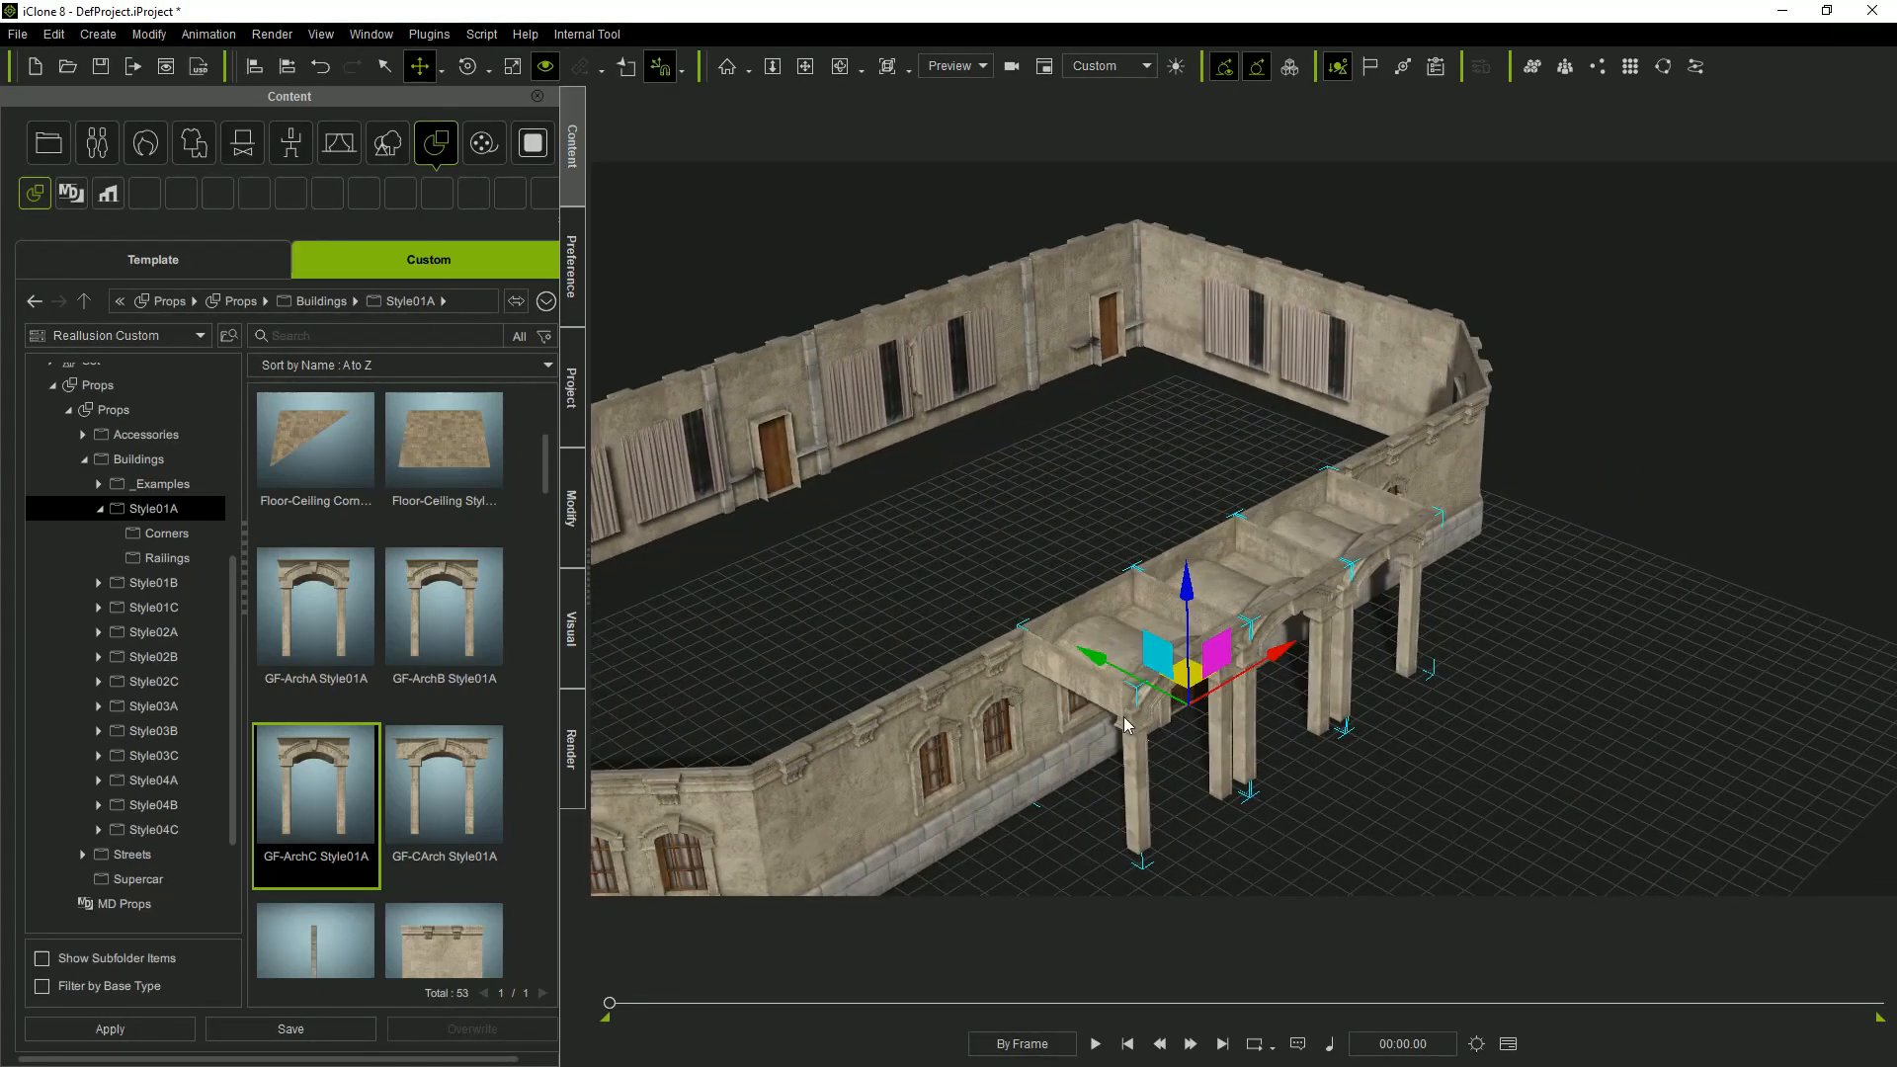
pyautogui.moveTo(1100, 656); pyautogui.dragTo(642, 341)
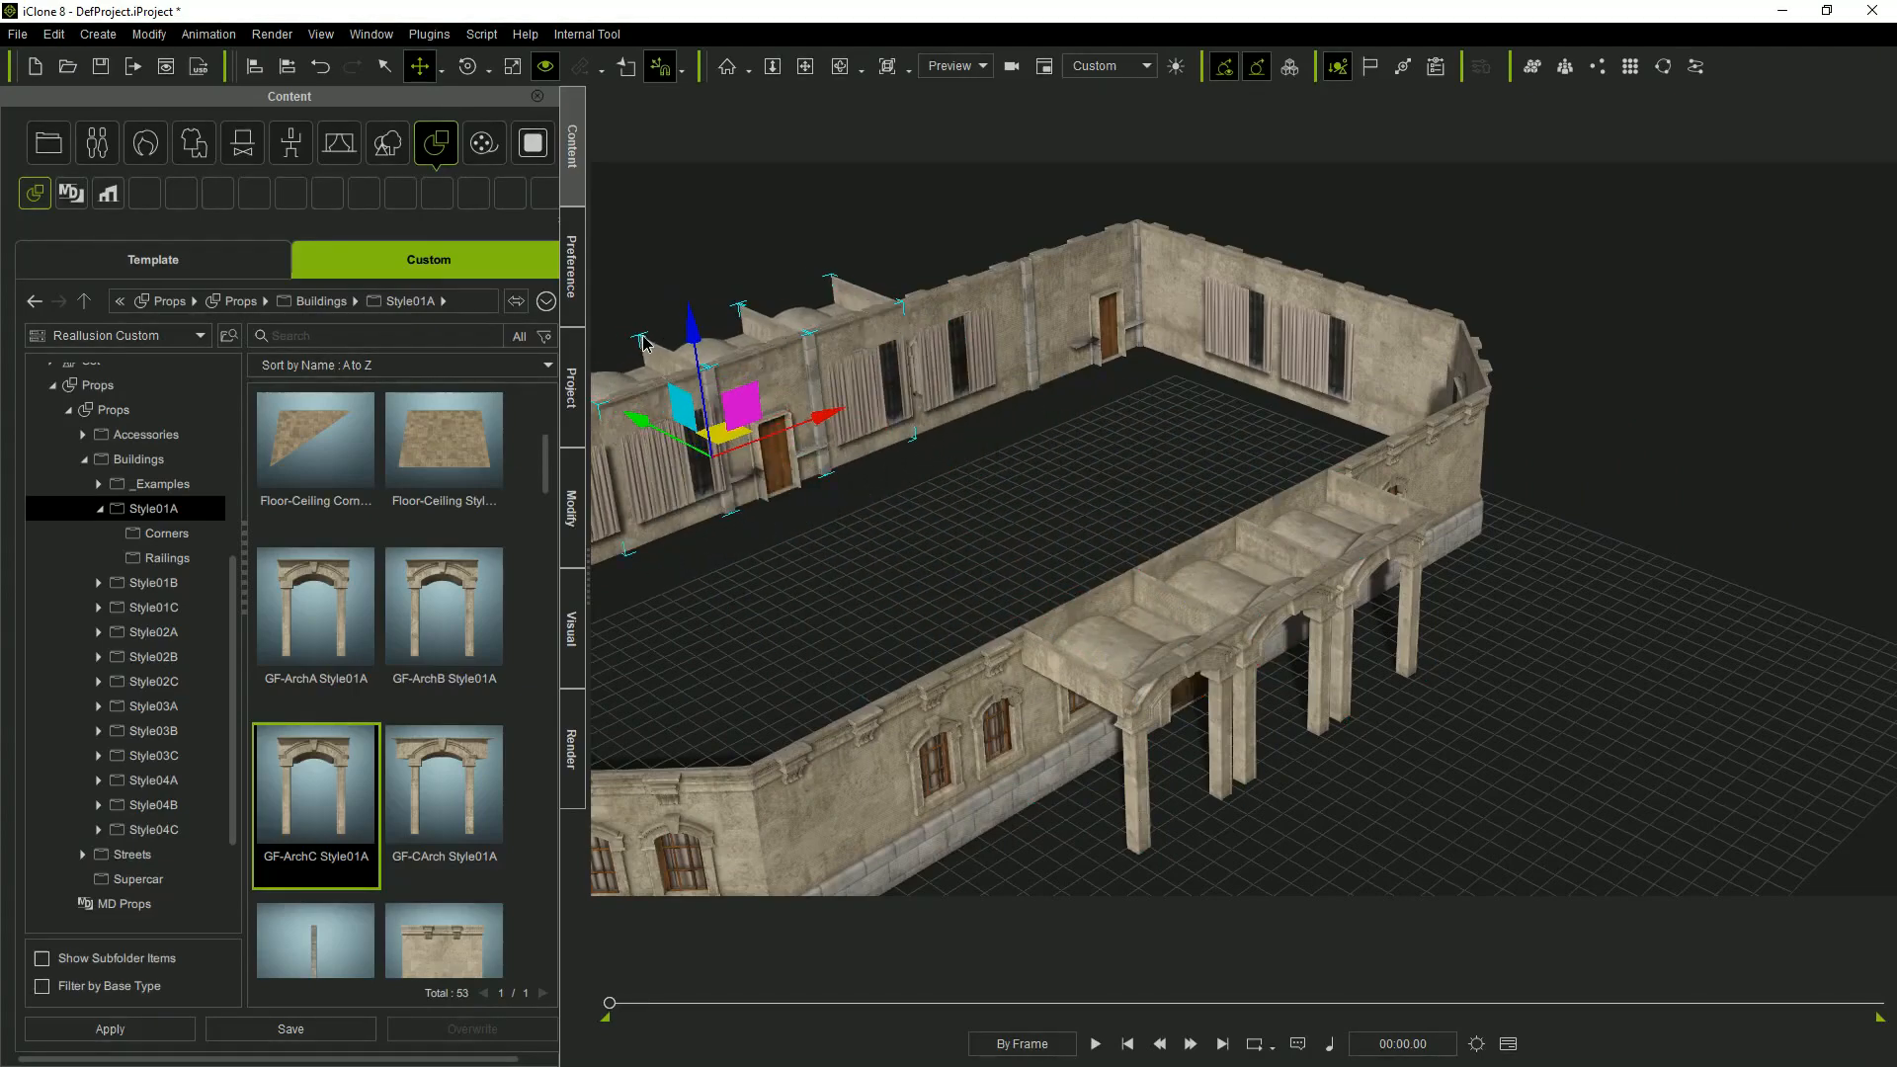
# Rotate the three copied arches to face outward and join them to the rear wall around its middle door.
pyautogui.moveTo(956, 560); pyautogui.dragTo(1069, 666, button='right')
pyautogui.moveTo(1069, 669); pyautogui.dragTo(1319, 734, button='middle')
pyautogui.press('e')
pyautogui.moveTo(1181, 699); pyautogui.dragTo(1280, 750)
pyautogui.moveTo(1261, 767); pyautogui.dragTo(1414, 787, button='right')
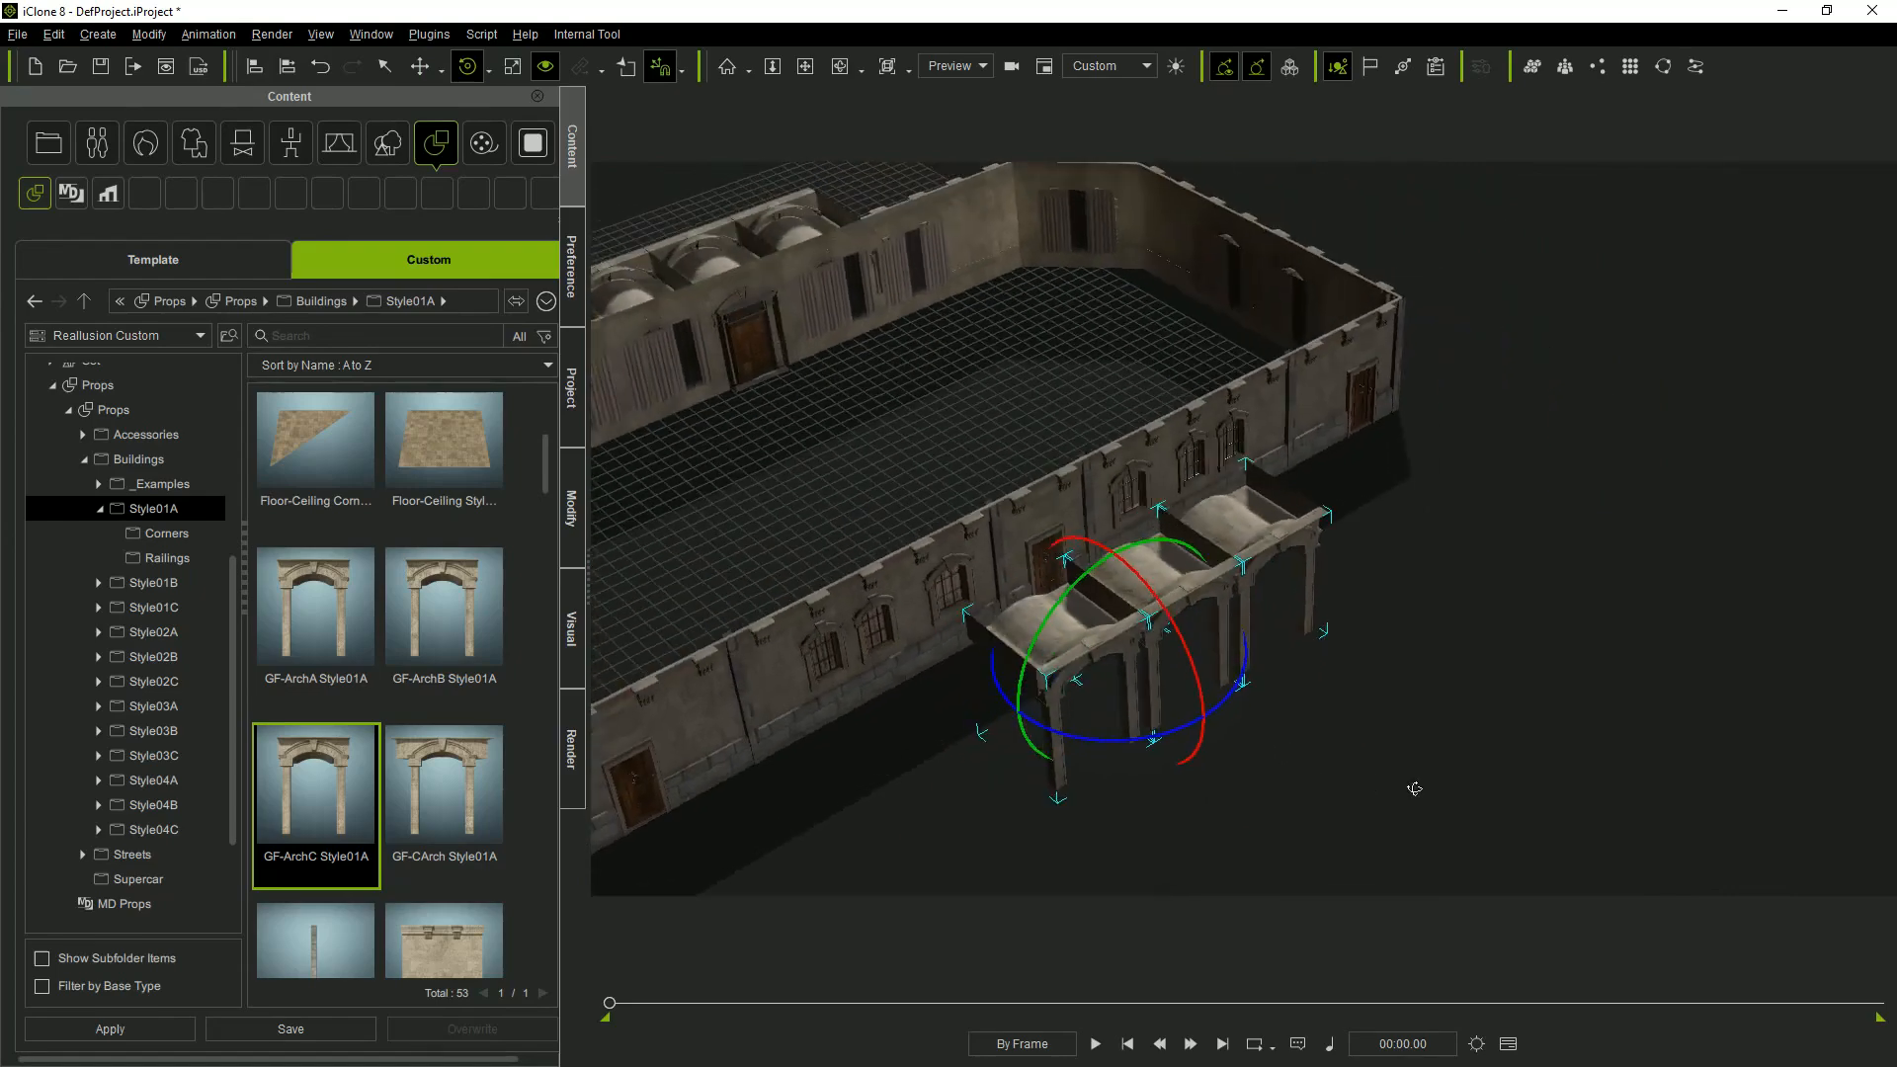
pyautogui.press('w')
pyautogui.moveTo(1207, 708); pyautogui.dragTo(1147, 660)
pyautogui.moveTo(1149, 668); pyautogui.dragTo(1096, 649, button='right')
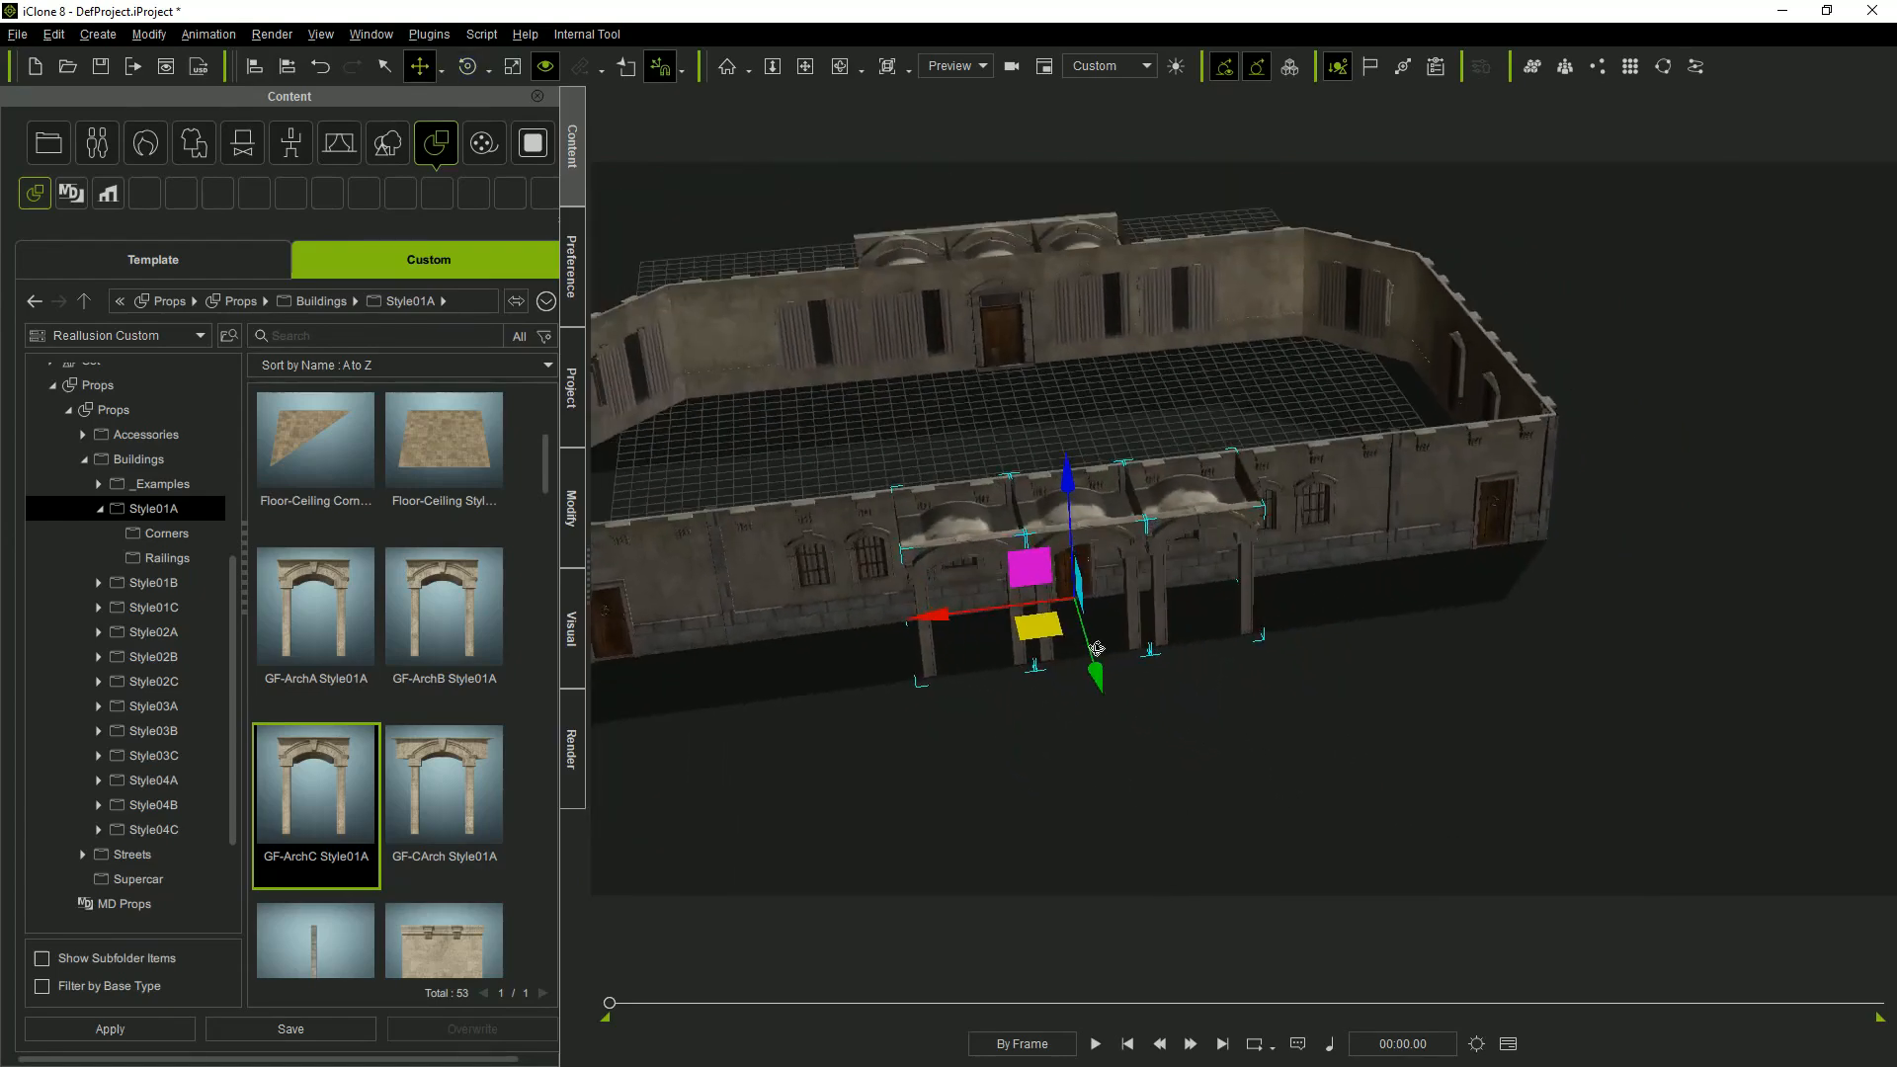
# Extend the rear arcade with one copied arch at each end, giving five arches.
pyautogui.moveTo(1201, 541); pyautogui.dragTo(989, 554)
pyautogui.moveTo(825, 632); pyautogui.dragTo(1187, 610)
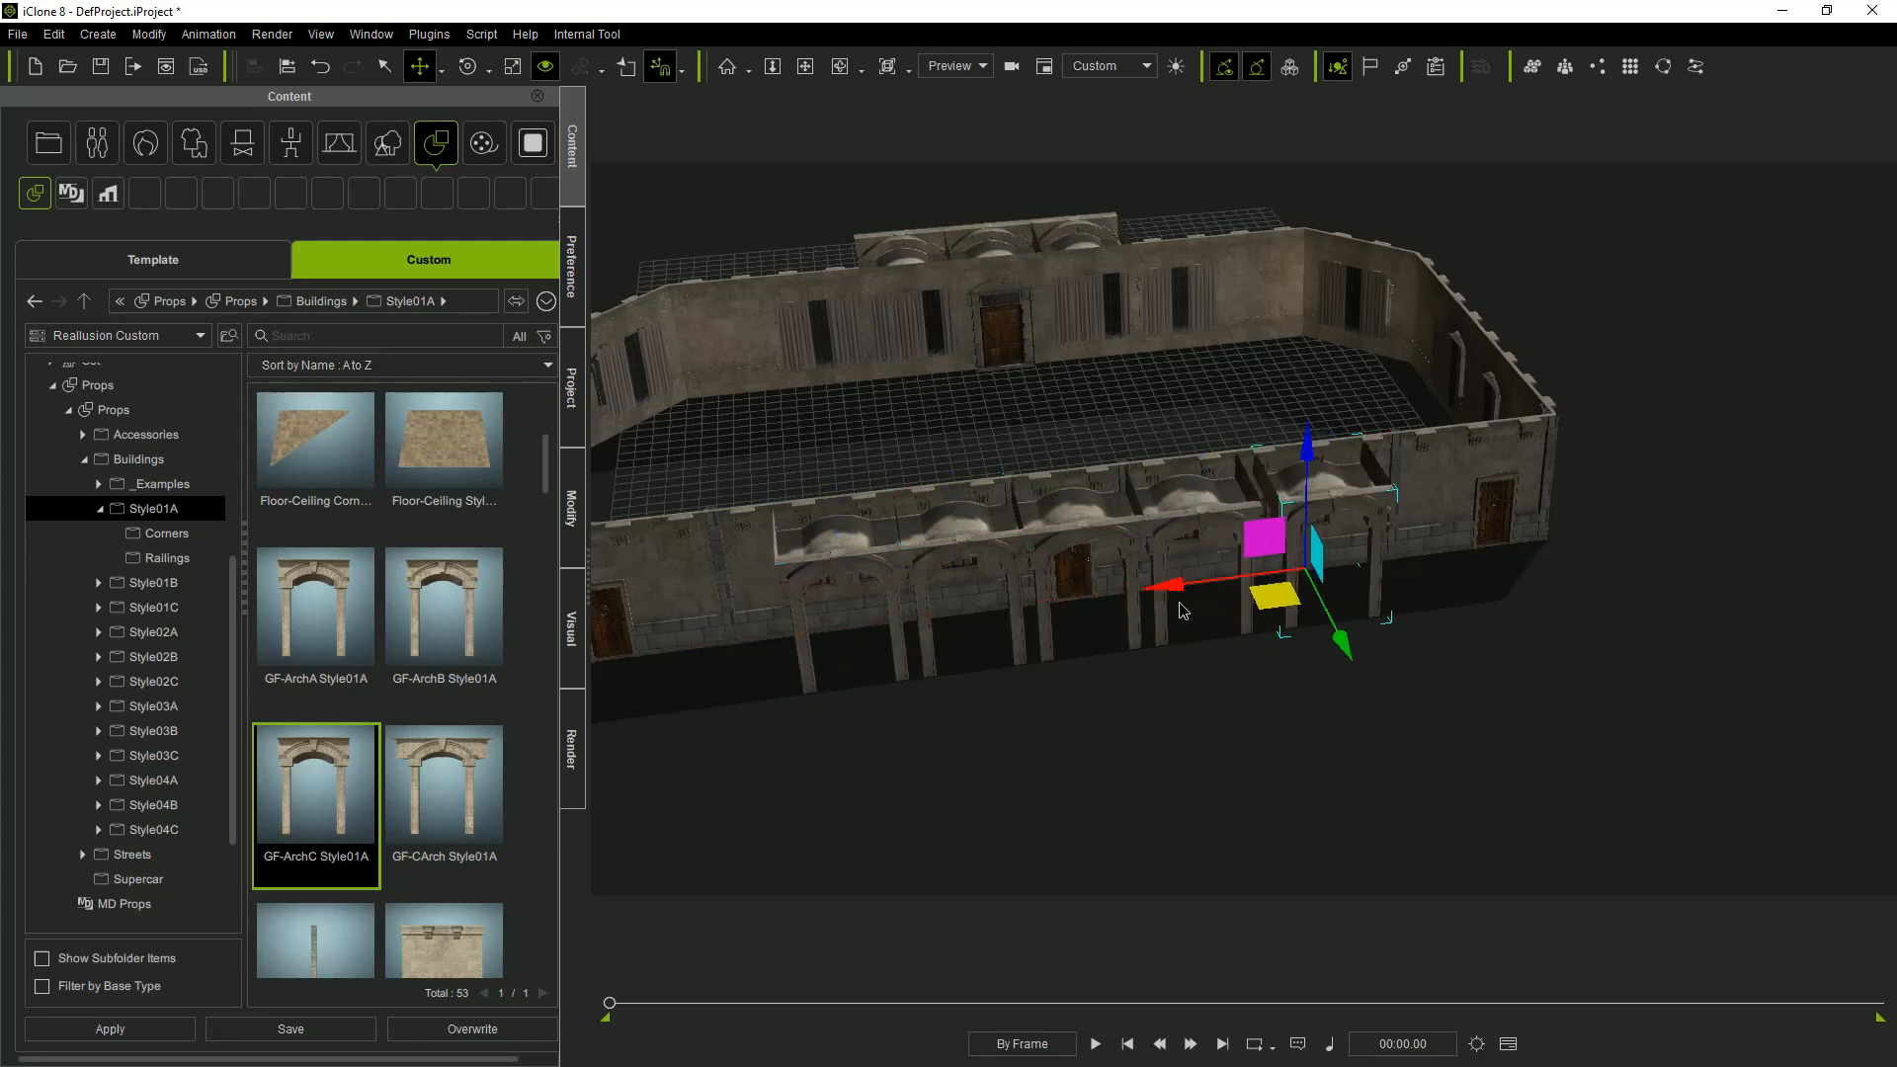
# Delete the rear wall's cornice sub-props behind the five arches.
pyautogui.moveTo(1538, 689)
pyautogui.keyDown('alt'); pyautogui.mouseDown()
pyautogui.moveTo(1190, 614)
pyautogui.moveTo(1553, 691)
pyautogui.mouseUp(); pyautogui.keyUp('alt')
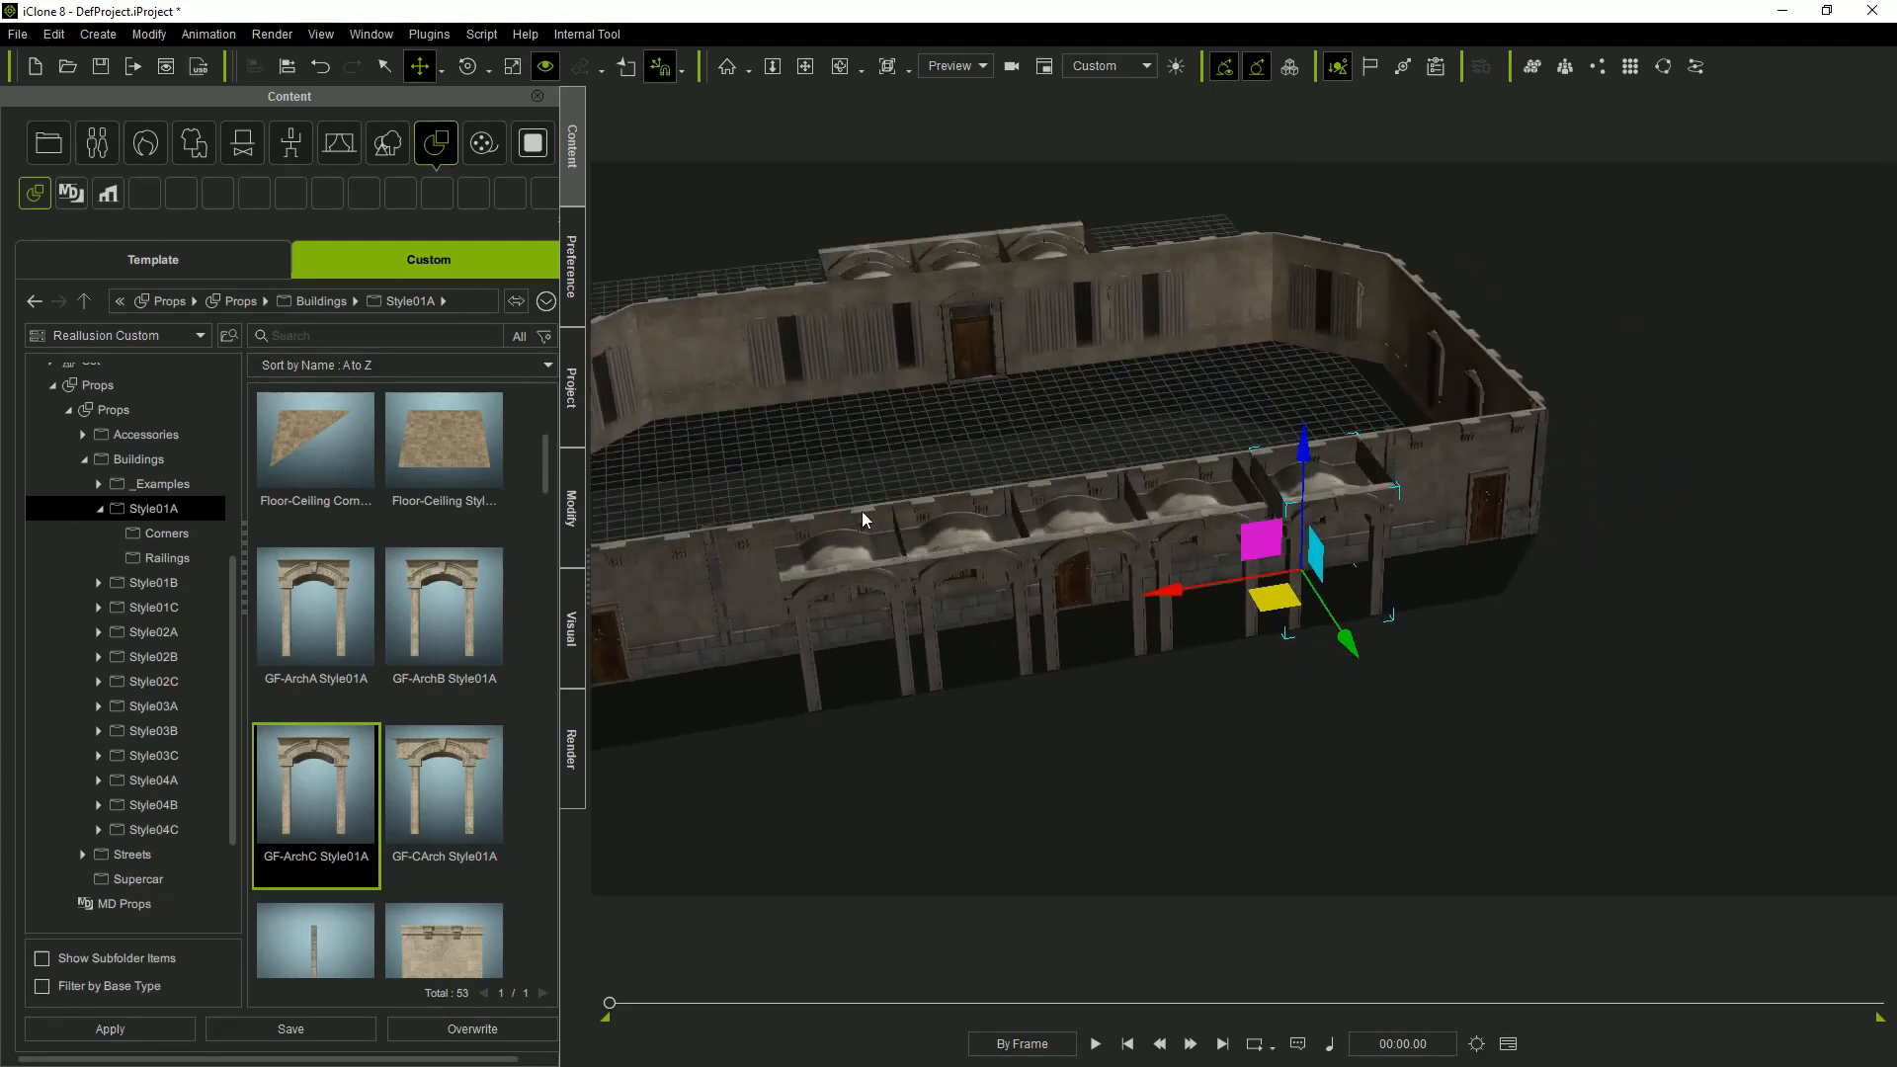
pyautogui.click(862, 512)
pyautogui.press('Delete')
pyautogui.click(949, 504)
pyautogui.press('Delete')
pyautogui.click(1049, 493)
pyautogui.press('Delete')
pyautogui.click(1147, 484)
pyautogui.press('Delete')
pyautogui.click(1273, 458)
pyautogui.press('Delete')
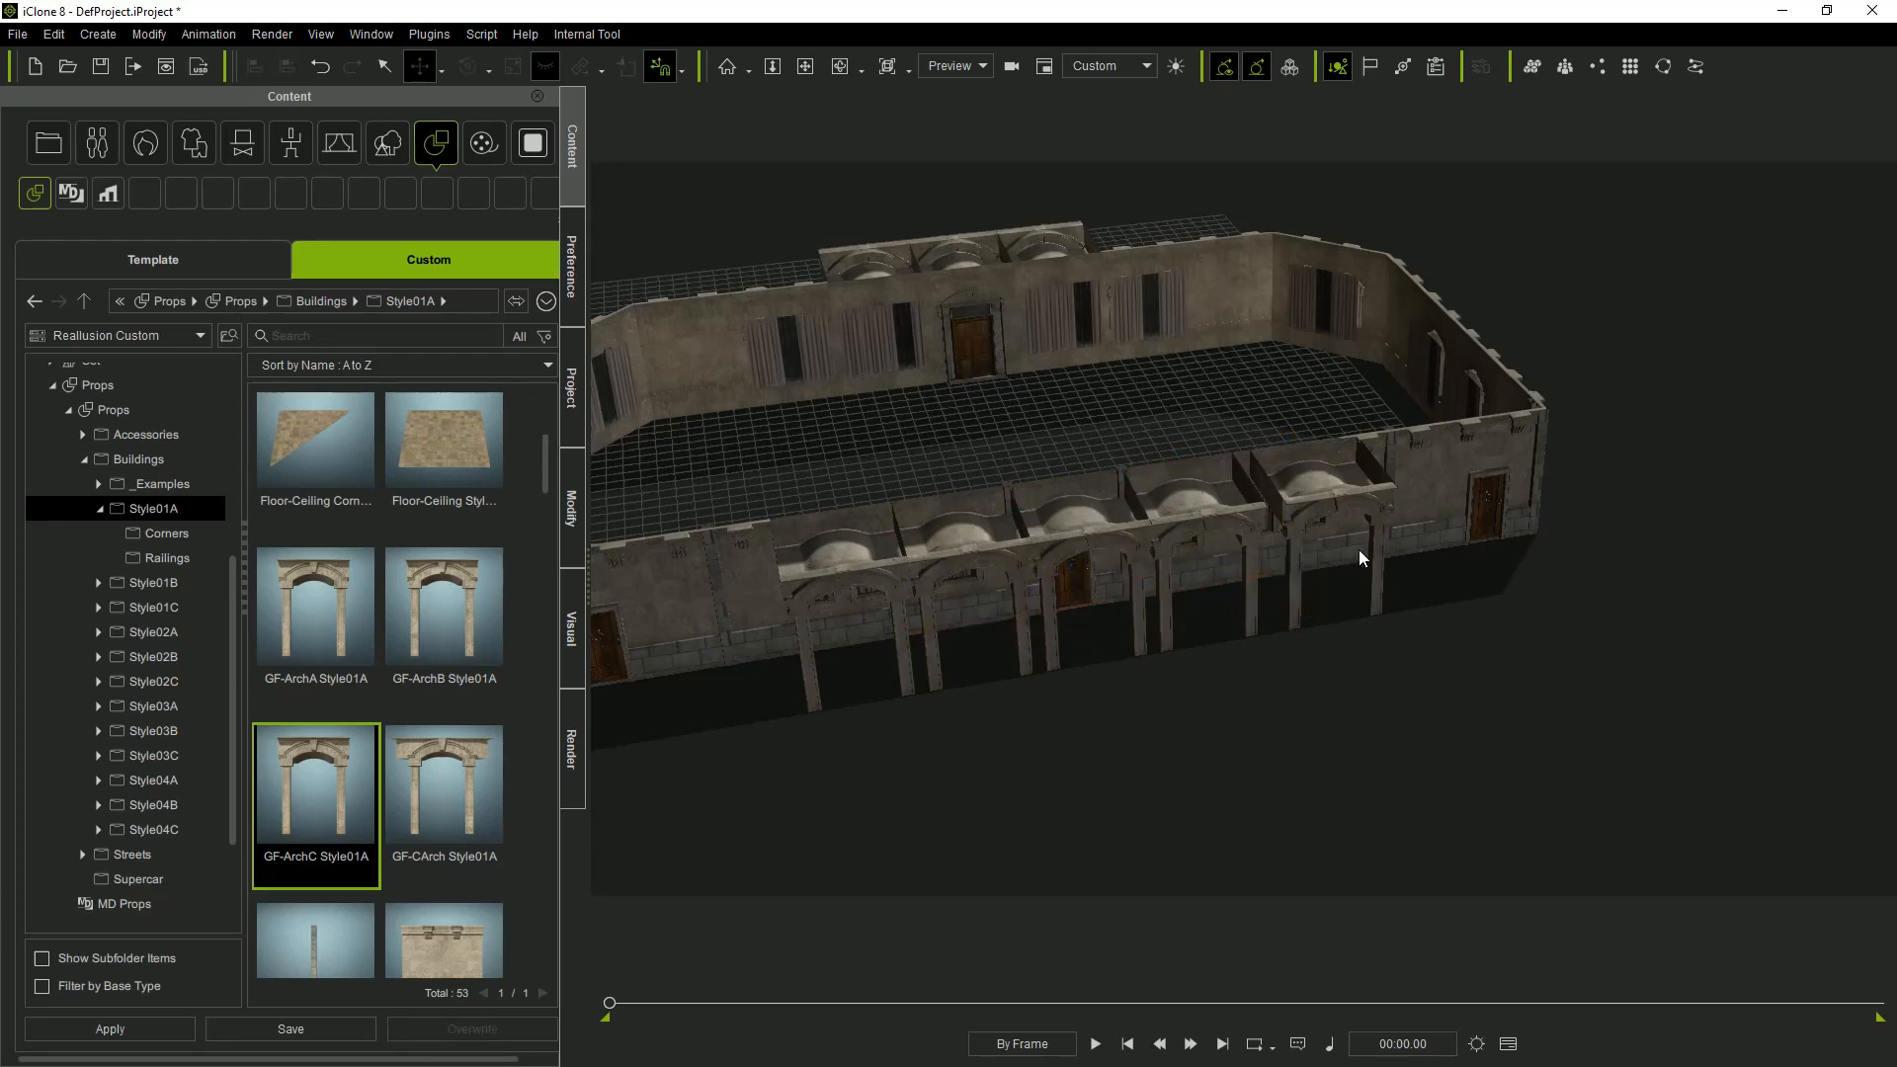
# Select the three entrance walls and their three arches, and push them back together until the arches align with the front facade.
pyautogui.keyDown('alt'); pyautogui.moveTo(1336, 668); pyautogui.dragTo(1401, 453); pyautogui.keyUp('alt')
pyautogui.keyDown('alt'); pyautogui.moveTo(1189, 690); pyautogui.dragTo(1202, 747); pyautogui.keyUp('alt')
pyautogui.click(1052, 700)
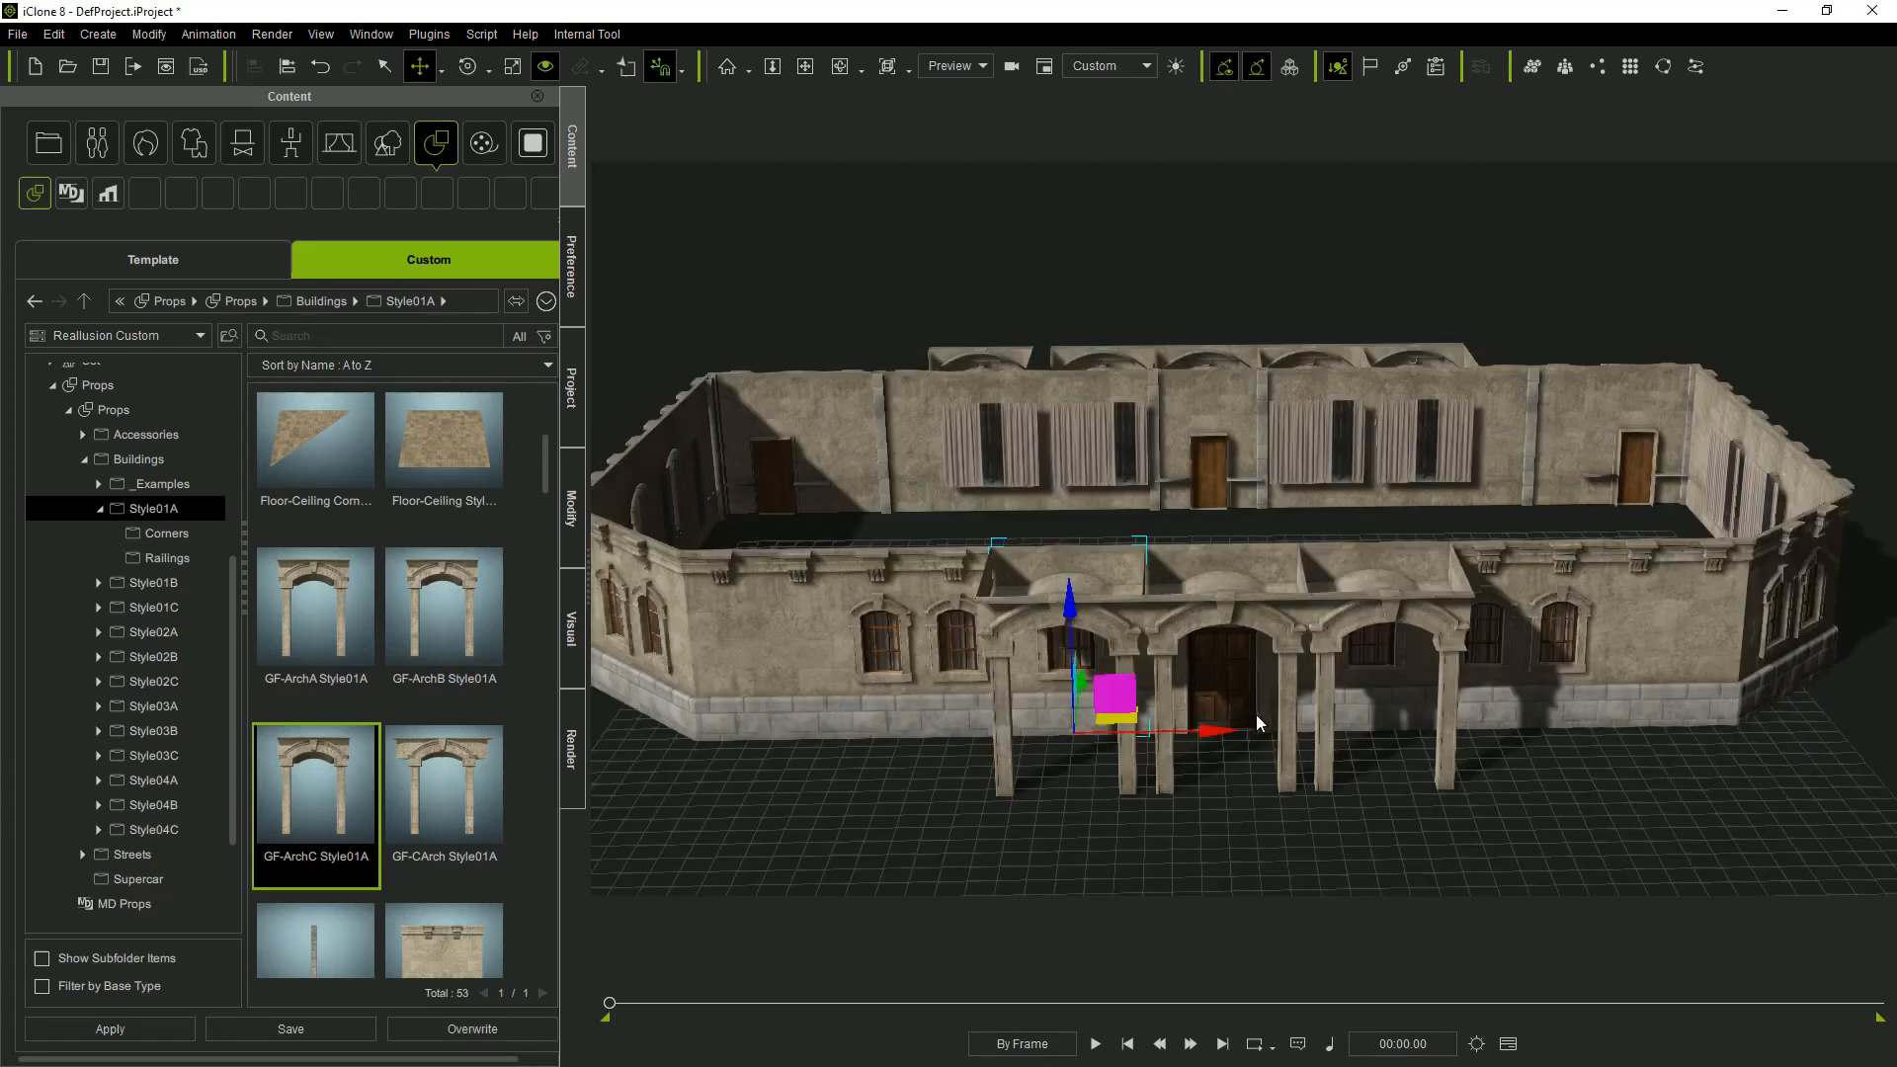
pyautogui.keyDown('ctrl'); pyautogui.click(1258, 677); pyautogui.keyUp('ctrl')
pyautogui.keyDown('ctrl'); pyautogui.click(1375, 683); pyautogui.keyUp('ctrl')
pyautogui.keyDown('ctrl'); pyautogui.click(1459, 607); pyautogui.keyUp('ctrl')
pyautogui.keyDown('ctrl'); pyautogui.click(1216, 614); pyautogui.keyUp('ctrl')
pyautogui.keyDown('ctrl'); pyautogui.click(1114, 629); pyautogui.keyUp('ctrl')
pyautogui.keyDown('alt'); pyautogui.moveTo(1230, 790); pyautogui.dragTo(1454, 883); pyautogui.keyUp('alt')
pyautogui.moveTo(1144, 660); pyautogui.dragTo(1080, 581)
pyautogui.keyDown('alt'); pyautogui.moveTo(1507, 672); pyautogui.dragTo(1270, 634); pyautogui.keyUp('alt')
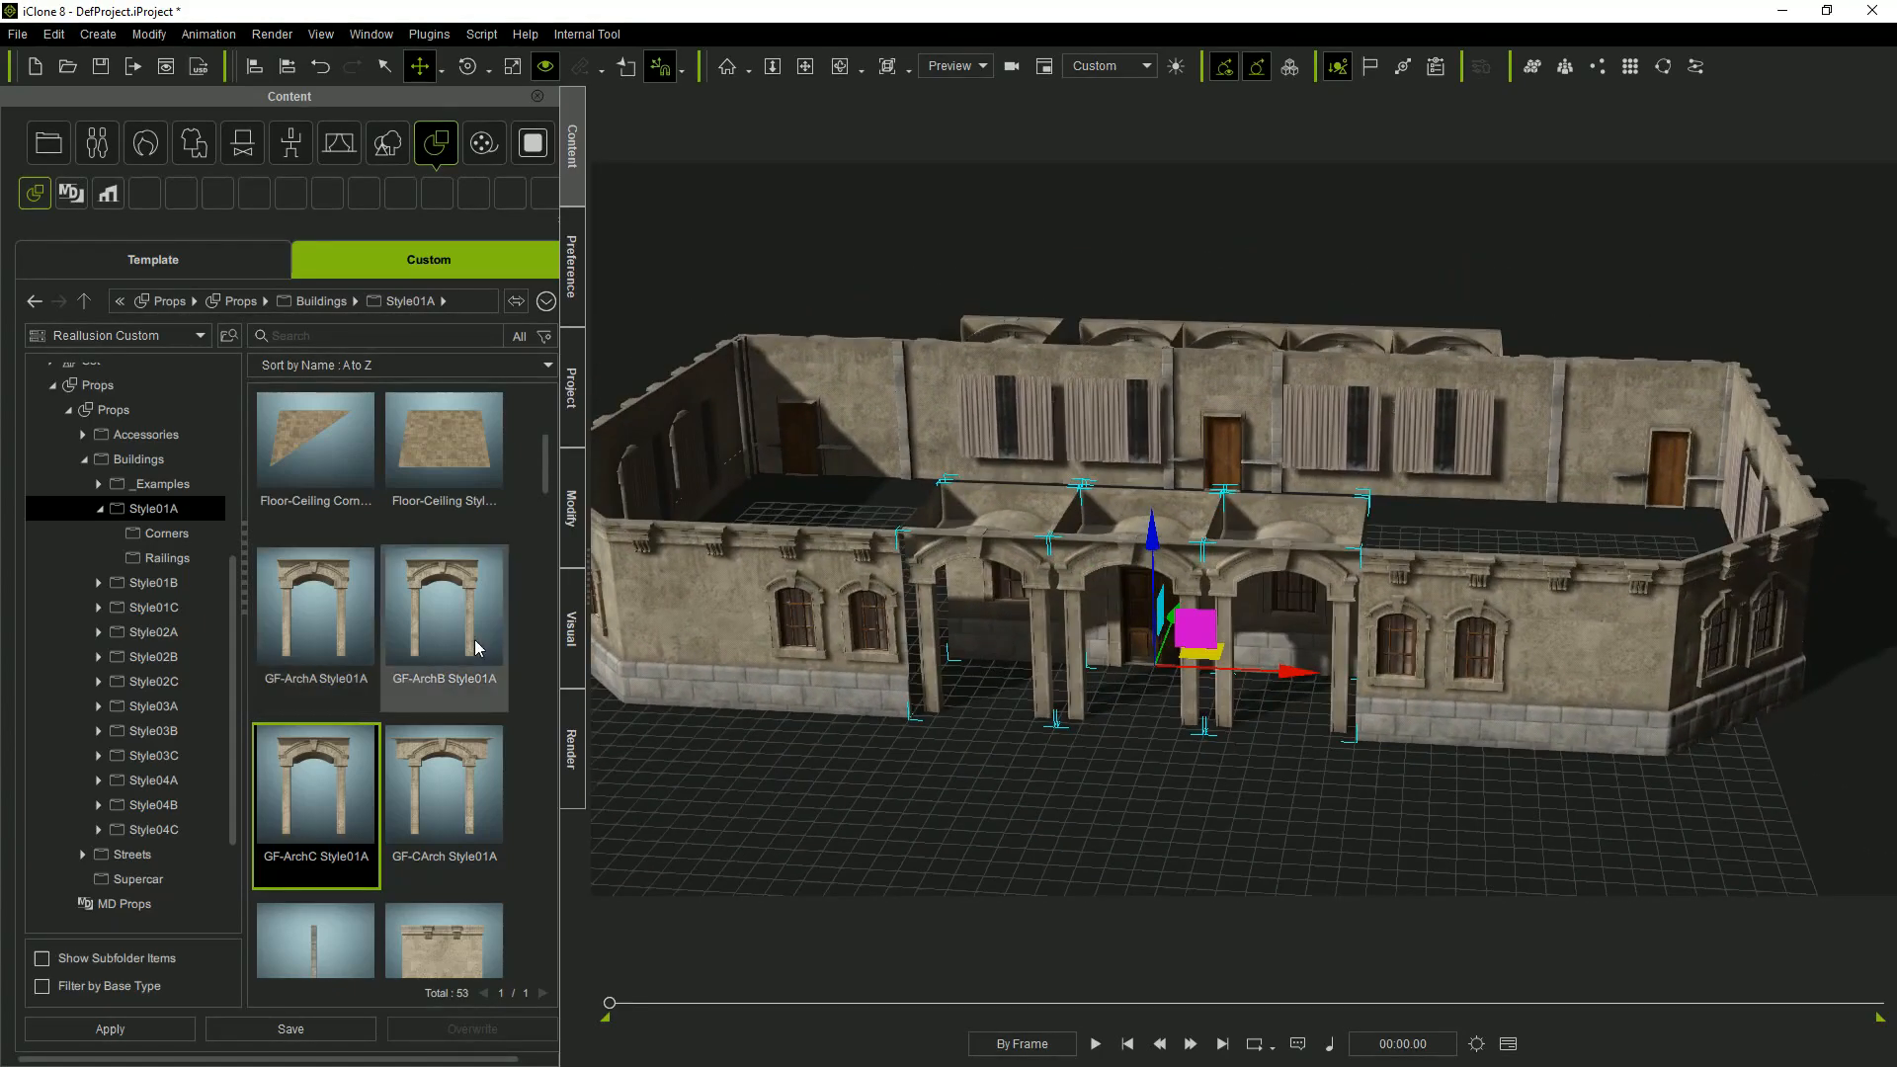
# Add a GF-Wall01C Style01A wall, turn it perpendicular to the facade and fit it to the left side of the recessed entrance.
pyautogui.scroll(-5, 491, 685)
pyautogui.doubleClick(330, 780)
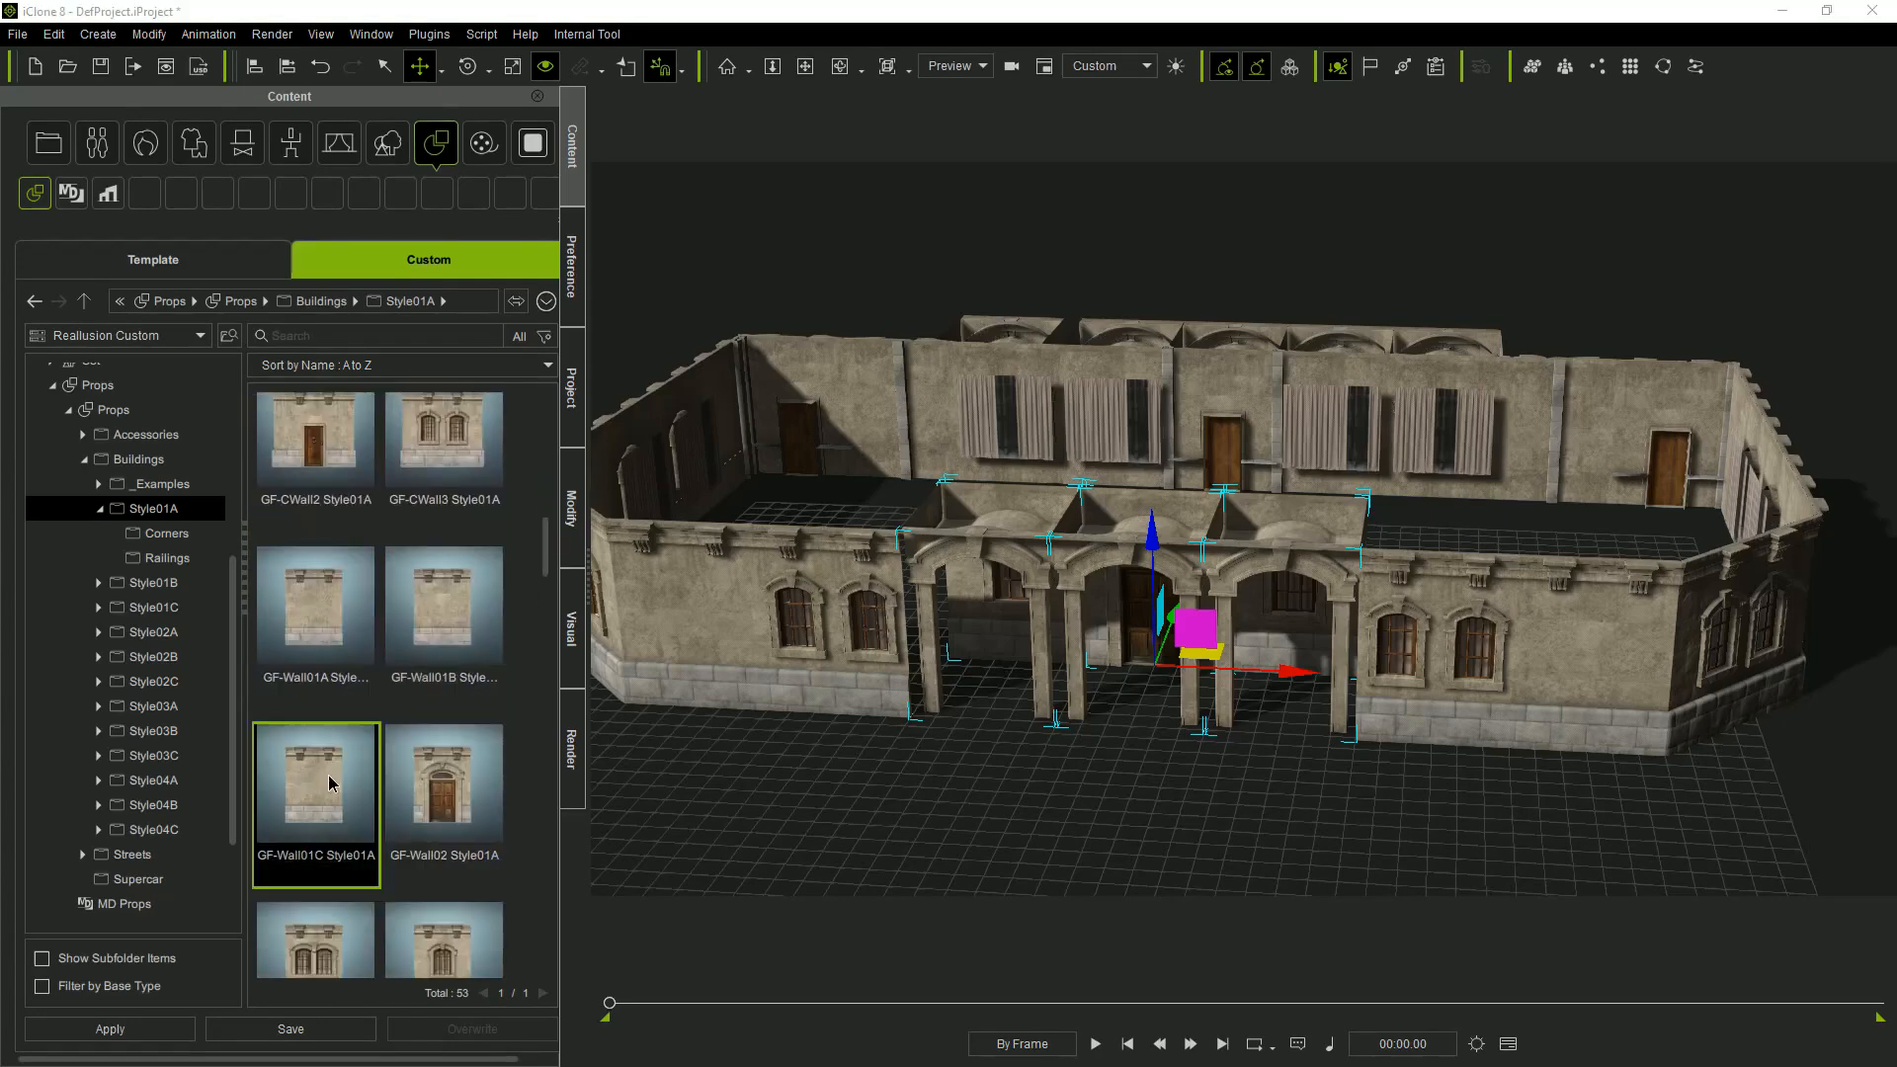
pyautogui.press('e')
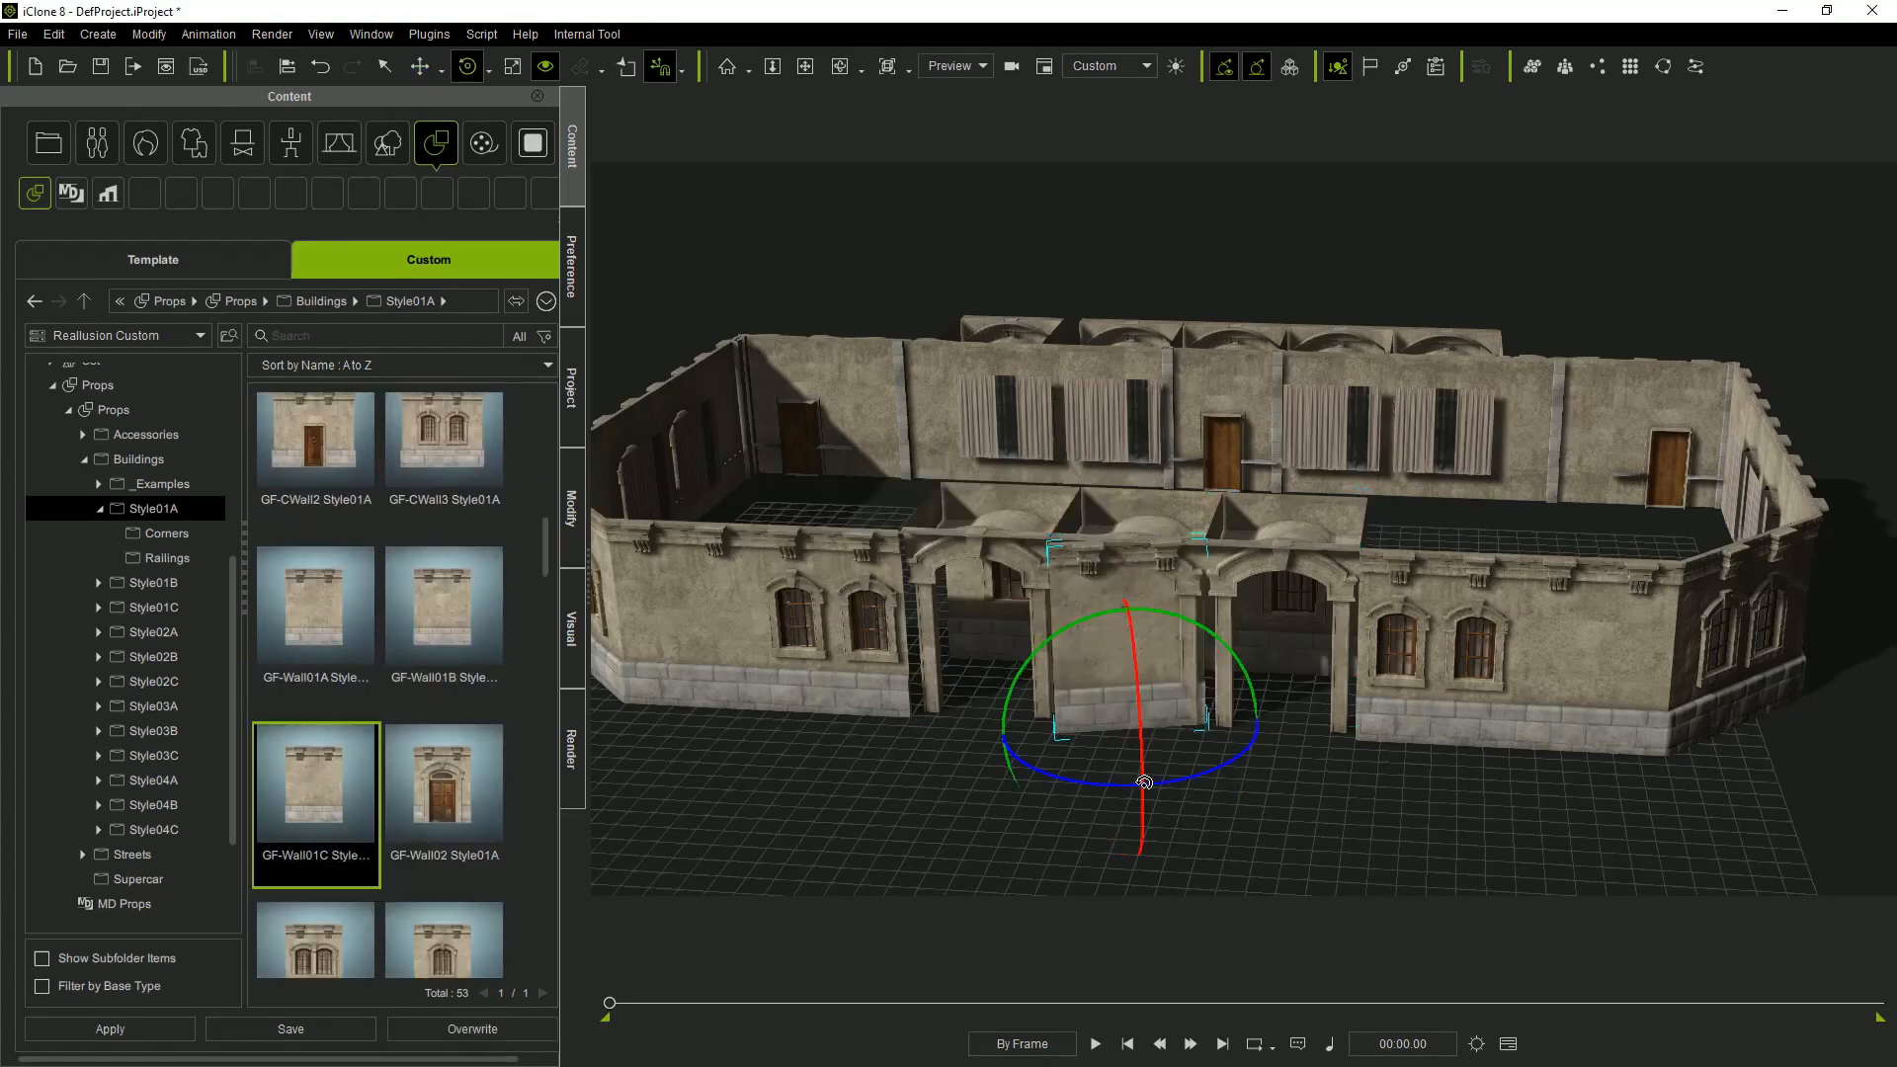
pyautogui.moveTo(1201, 756); pyautogui.dragTo(1222, 781)
pyautogui.press('w')
pyautogui.moveTo(1184, 714); pyautogui.dragTo(985, 674)
# Duplicate the side wall to the right side of the recessed entrance.
pyautogui.moveTo(1210, 761)
pyautogui.keyDown('alt'); pyautogui.mouseDown()
pyautogui.moveTo(1097, 746)
pyautogui.moveTo(1200, 706)
pyautogui.moveTo(1225, 780)
pyautogui.mouseUp(); pyautogui.keyUp('alt')
pyautogui.moveTo(1065, 691); pyautogui.dragTo(1494, 723)
pyautogui.keyDown('alt'); pyautogui.moveTo(1309, 786); pyautogui.dragTo(1218, 756); pyautogui.keyUp('alt')
pyautogui.press('e')
pyautogui.keyDown('alt'); pyautogui.moveTo(1648, 734); pyautogui.dragTo(1318, 730); pyautogui.keyUp('alt')
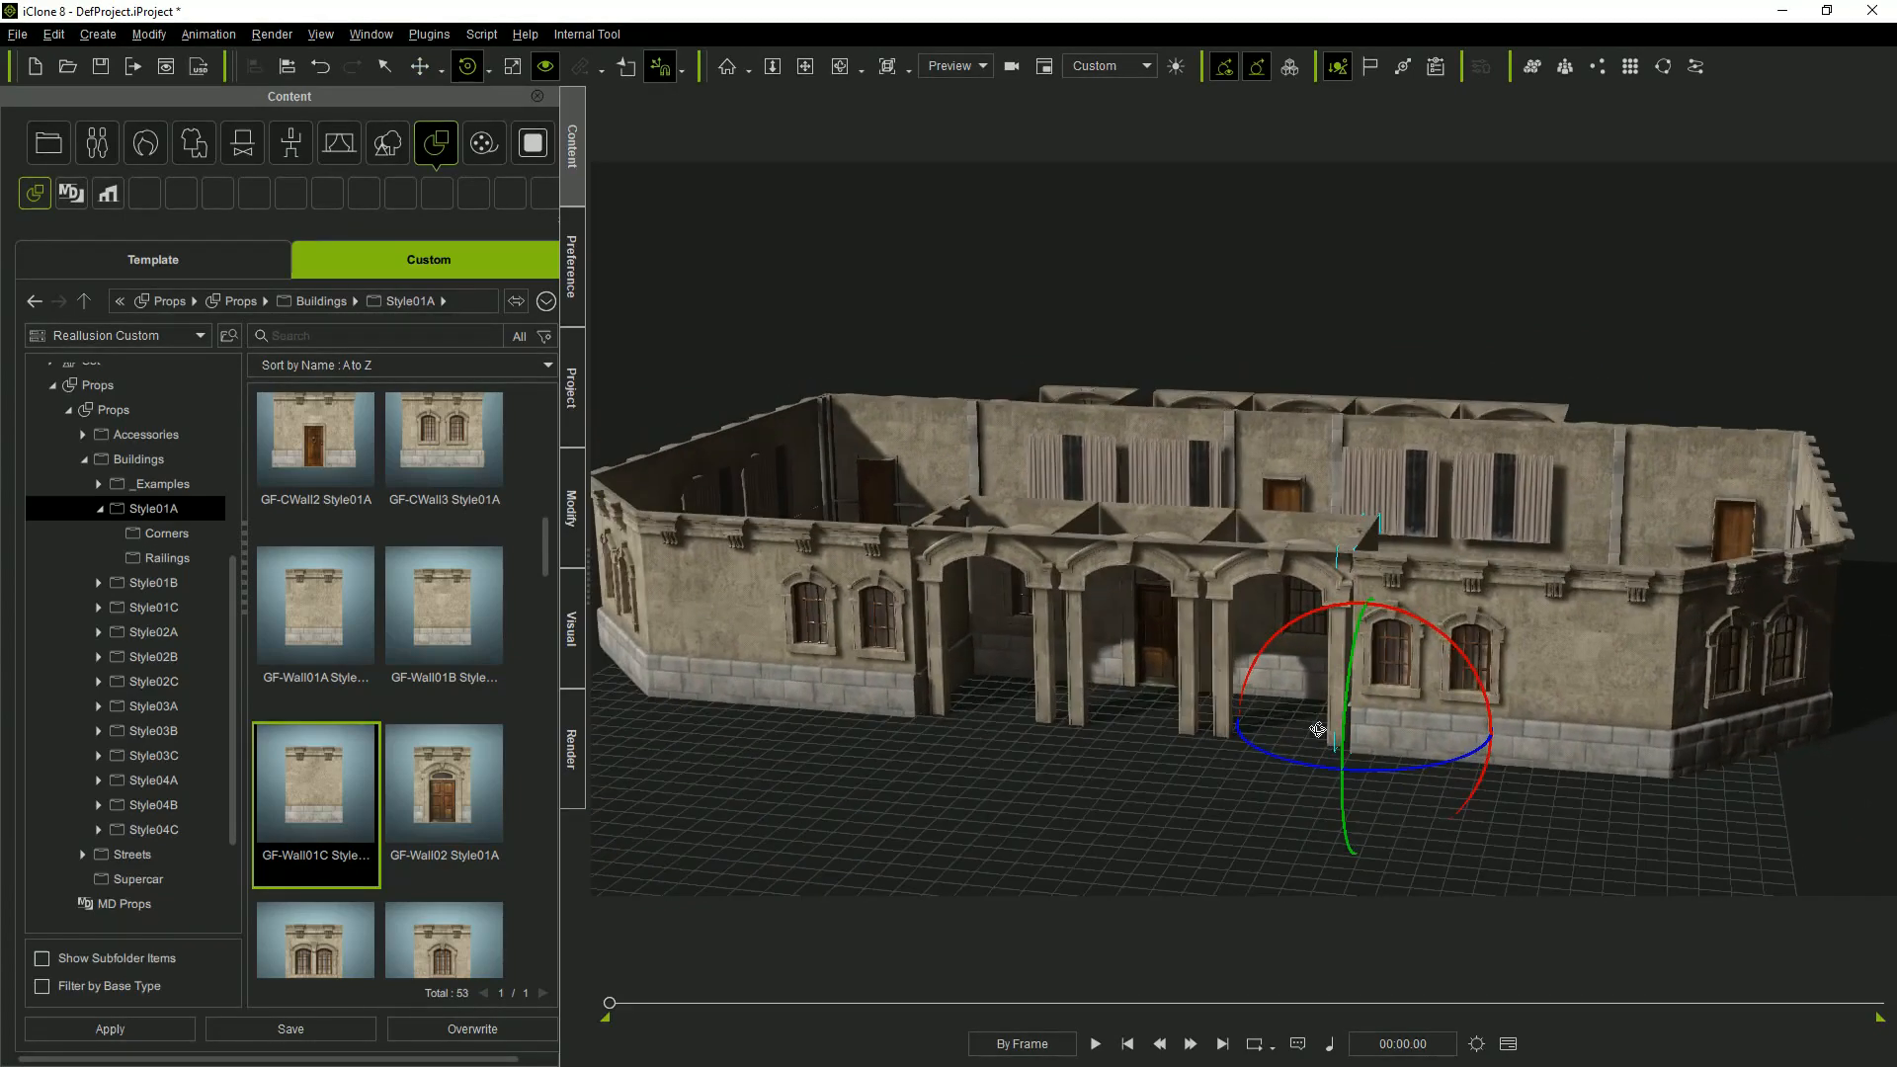
pyautogui.keyDown('alt'); pyautogui.moveTo(856, 656); pyautogui.dragTo(1289, 660); pyautogui.keyUp('alt')
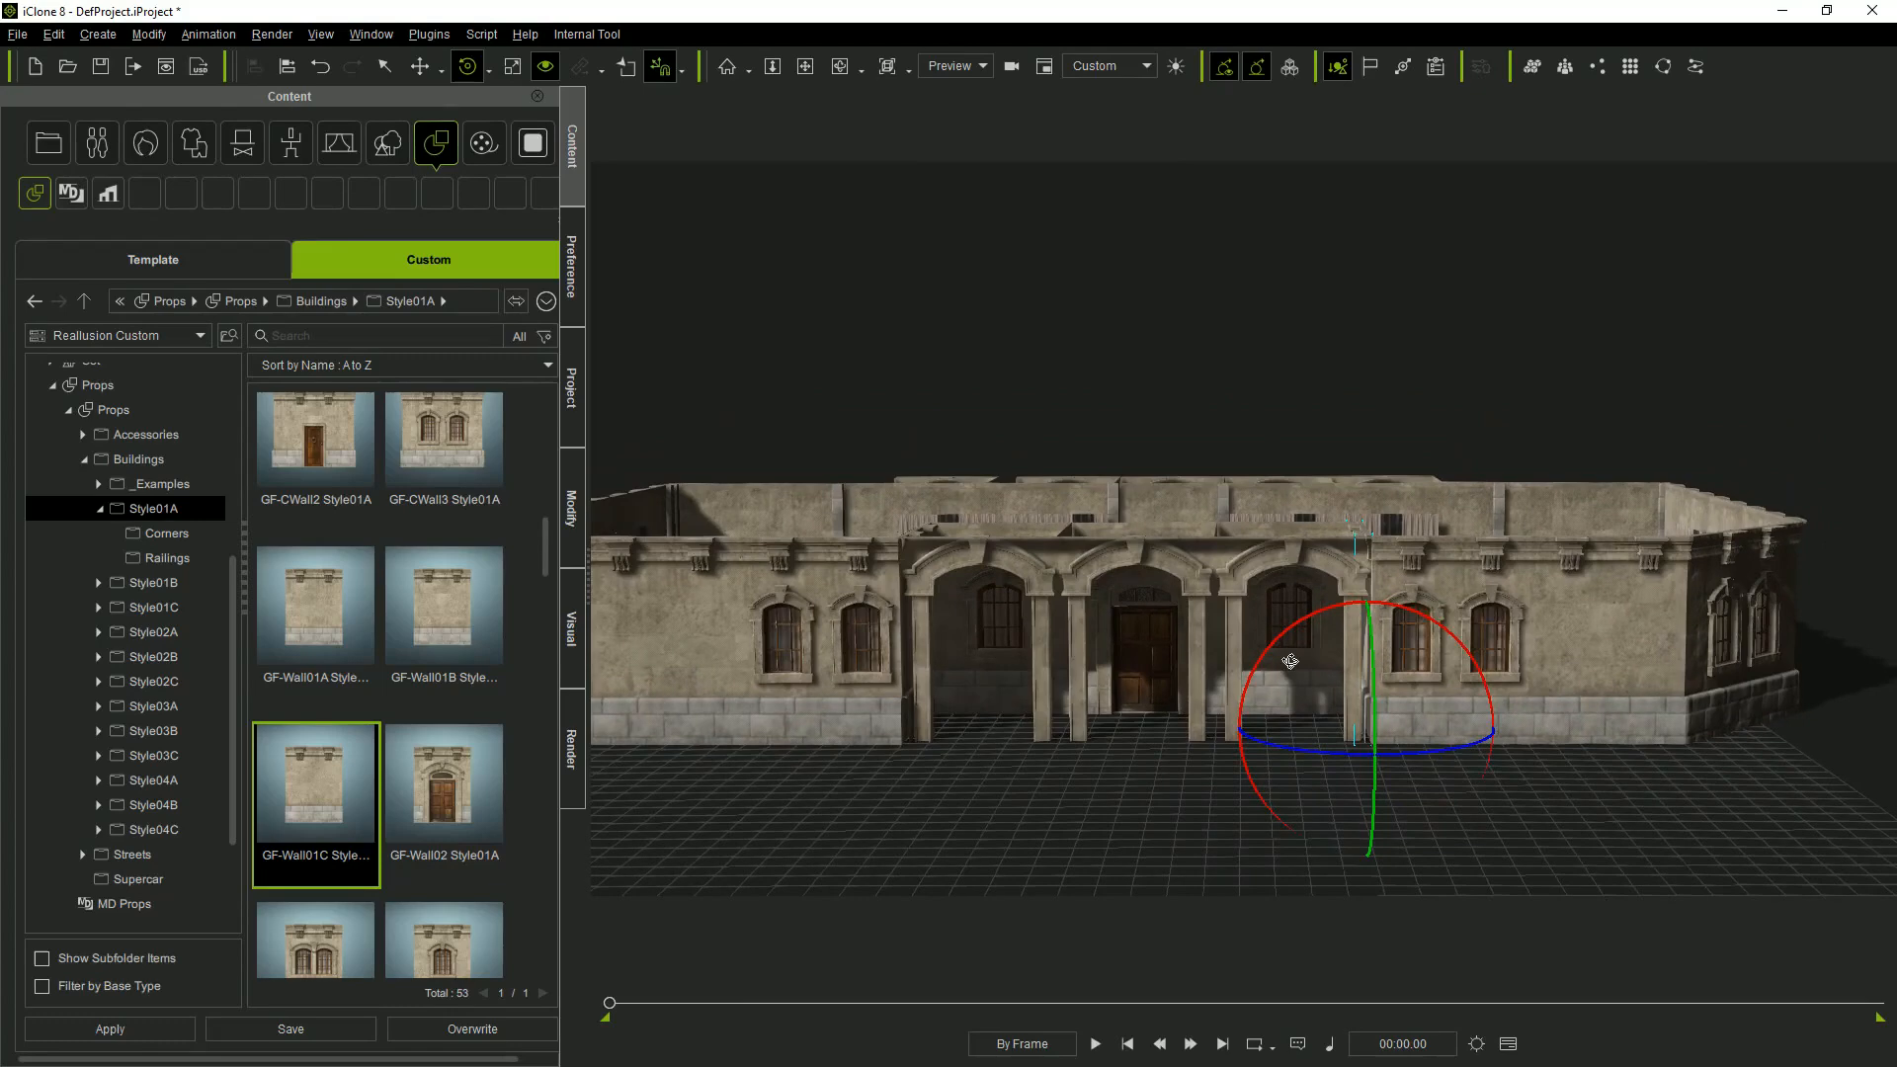
# Add a GF_P&C Left Style01A corner piece and place it on the facade edge to the right of the entrance arches.
pyautogui.moveTo(551, 547); pyautogui.dragTo(548, 440)
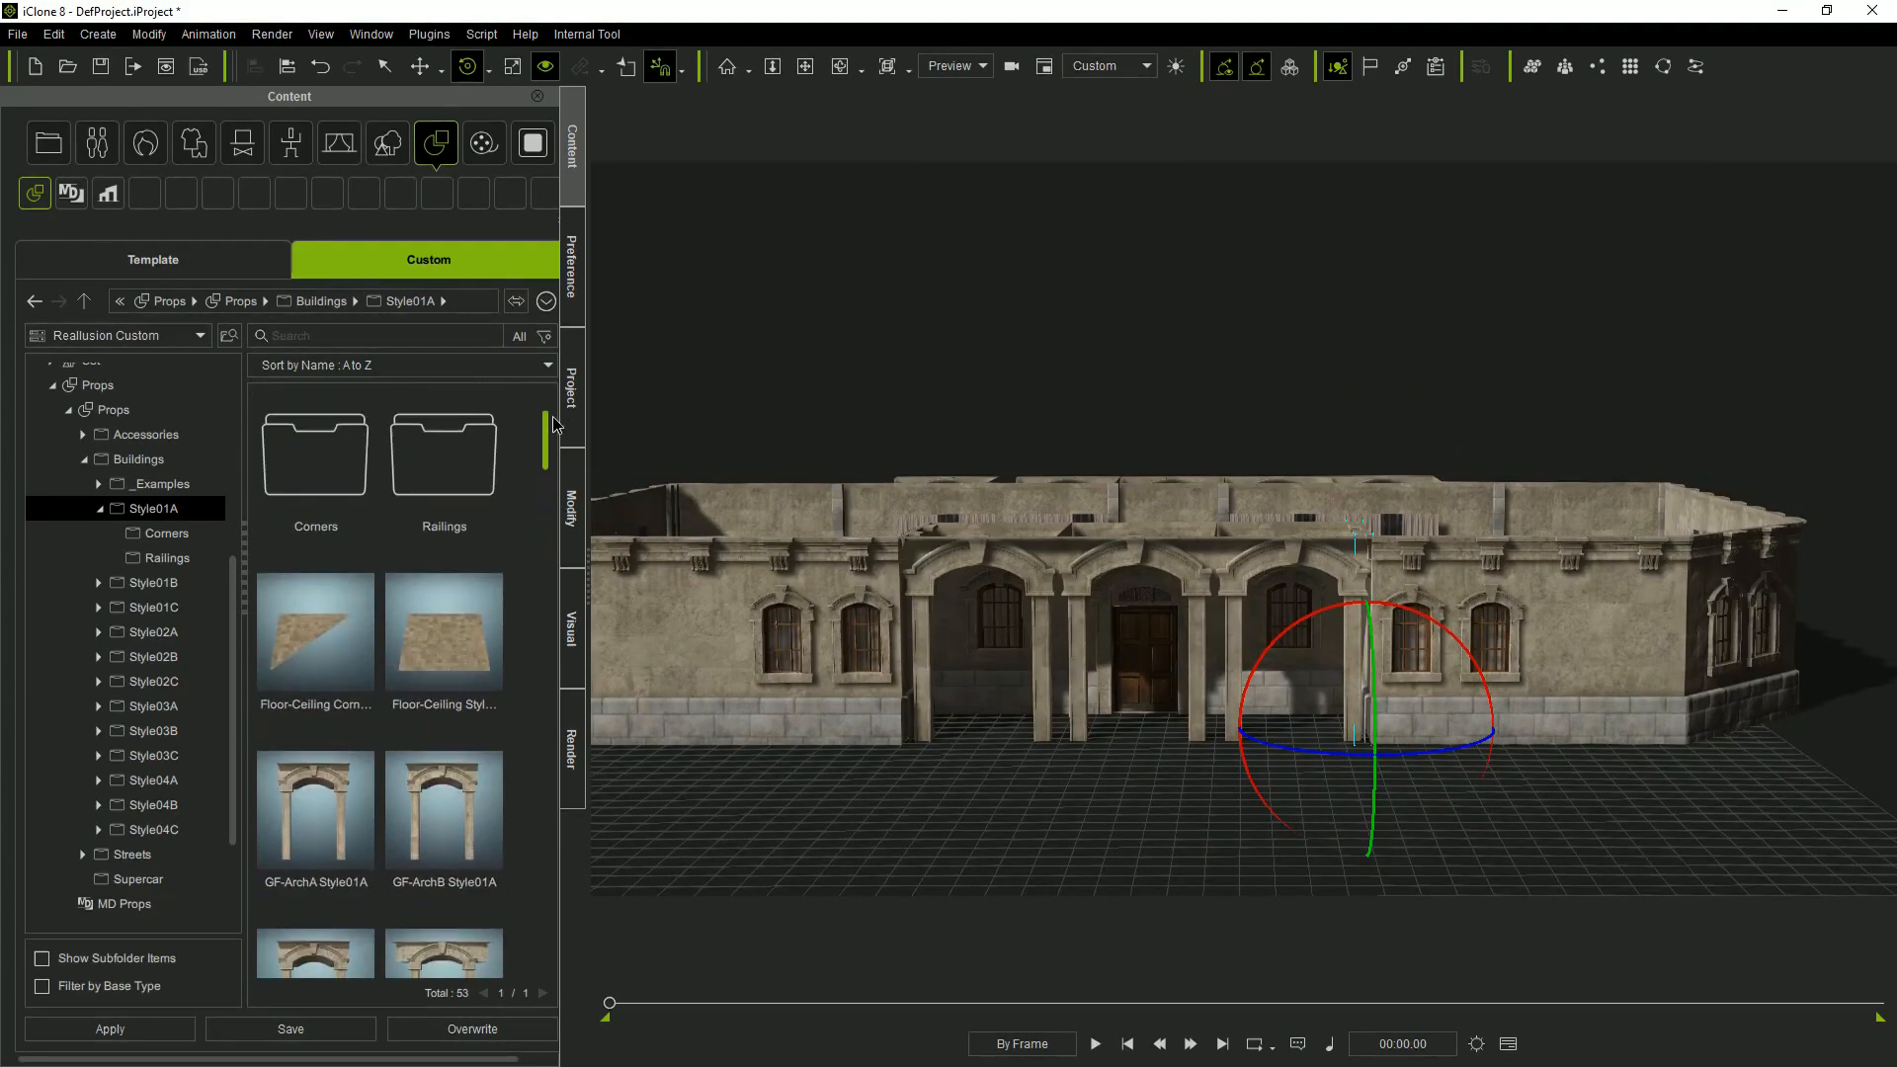
pyautogui.doubleClick(342, 493)
pyautogui.doubleClick(324, 648)
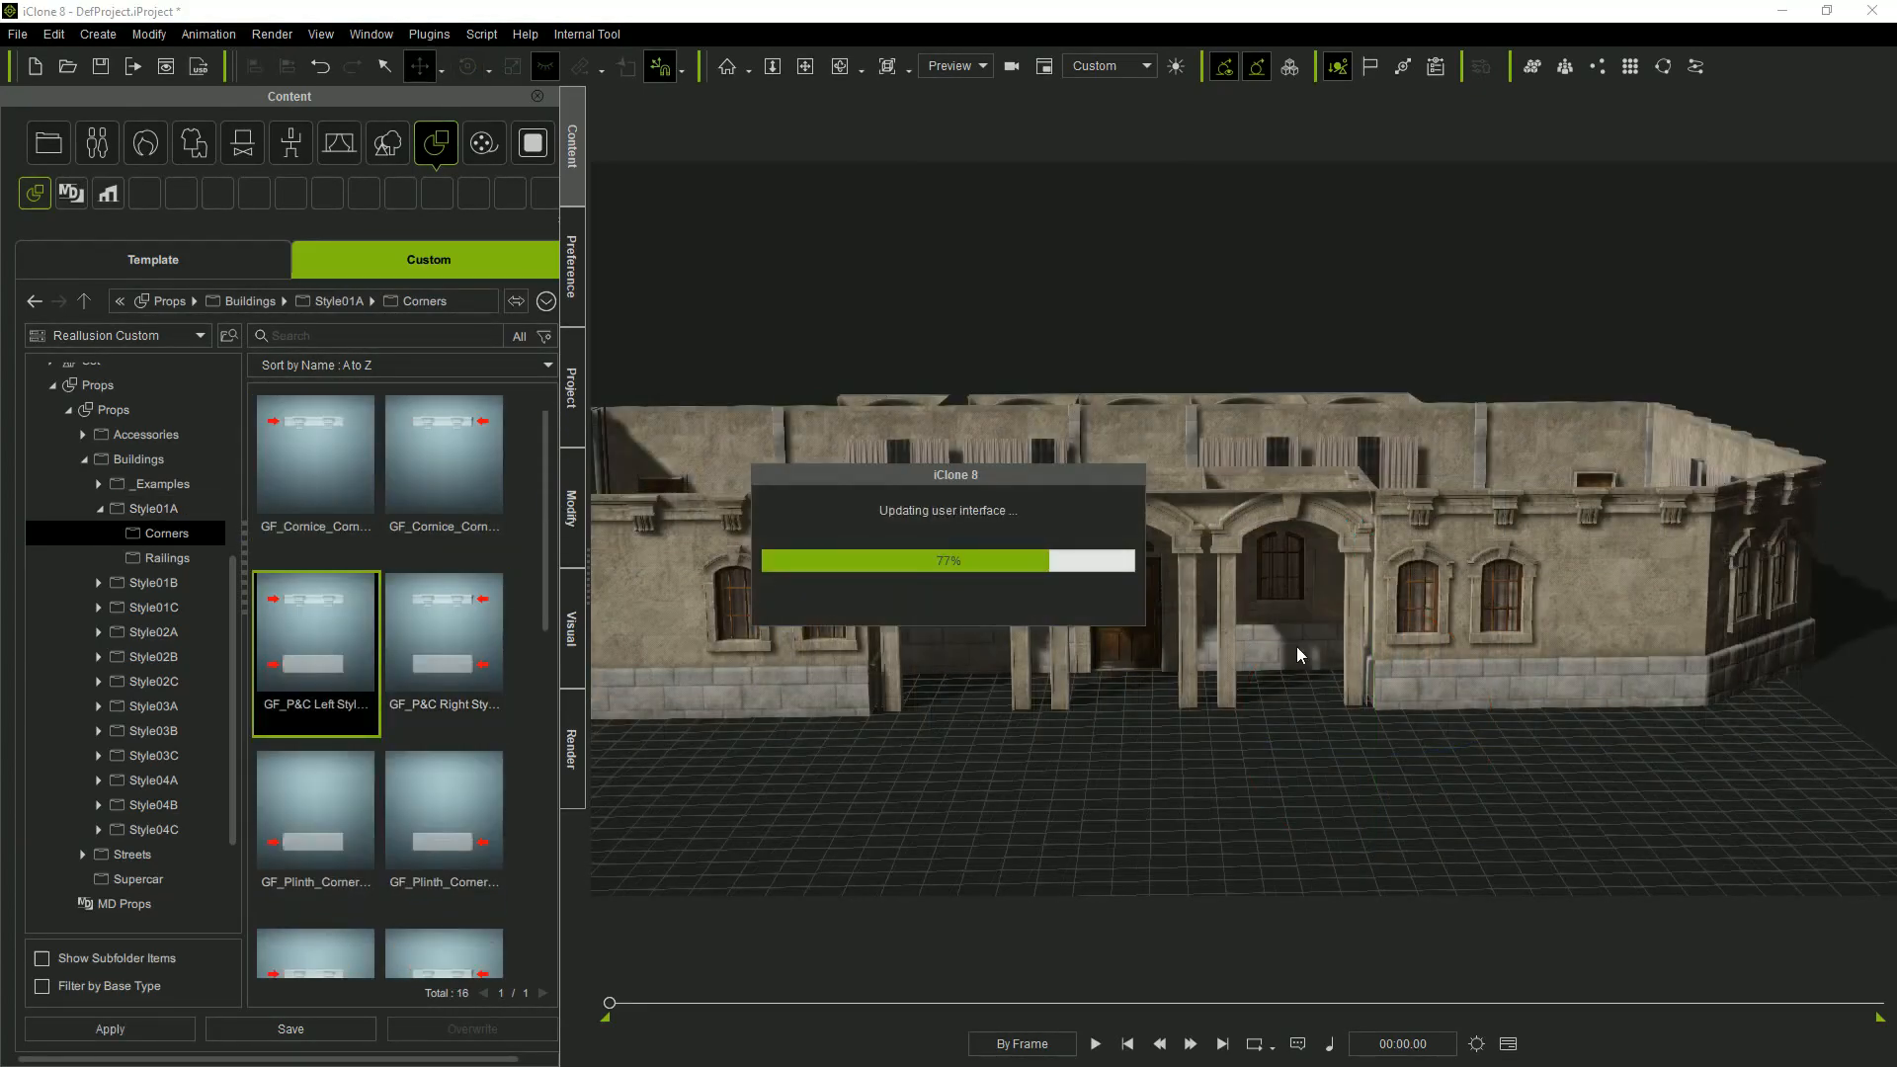
pyautogui.moveTo(1251, 711); pyautogui.dragTo(1581, 726)
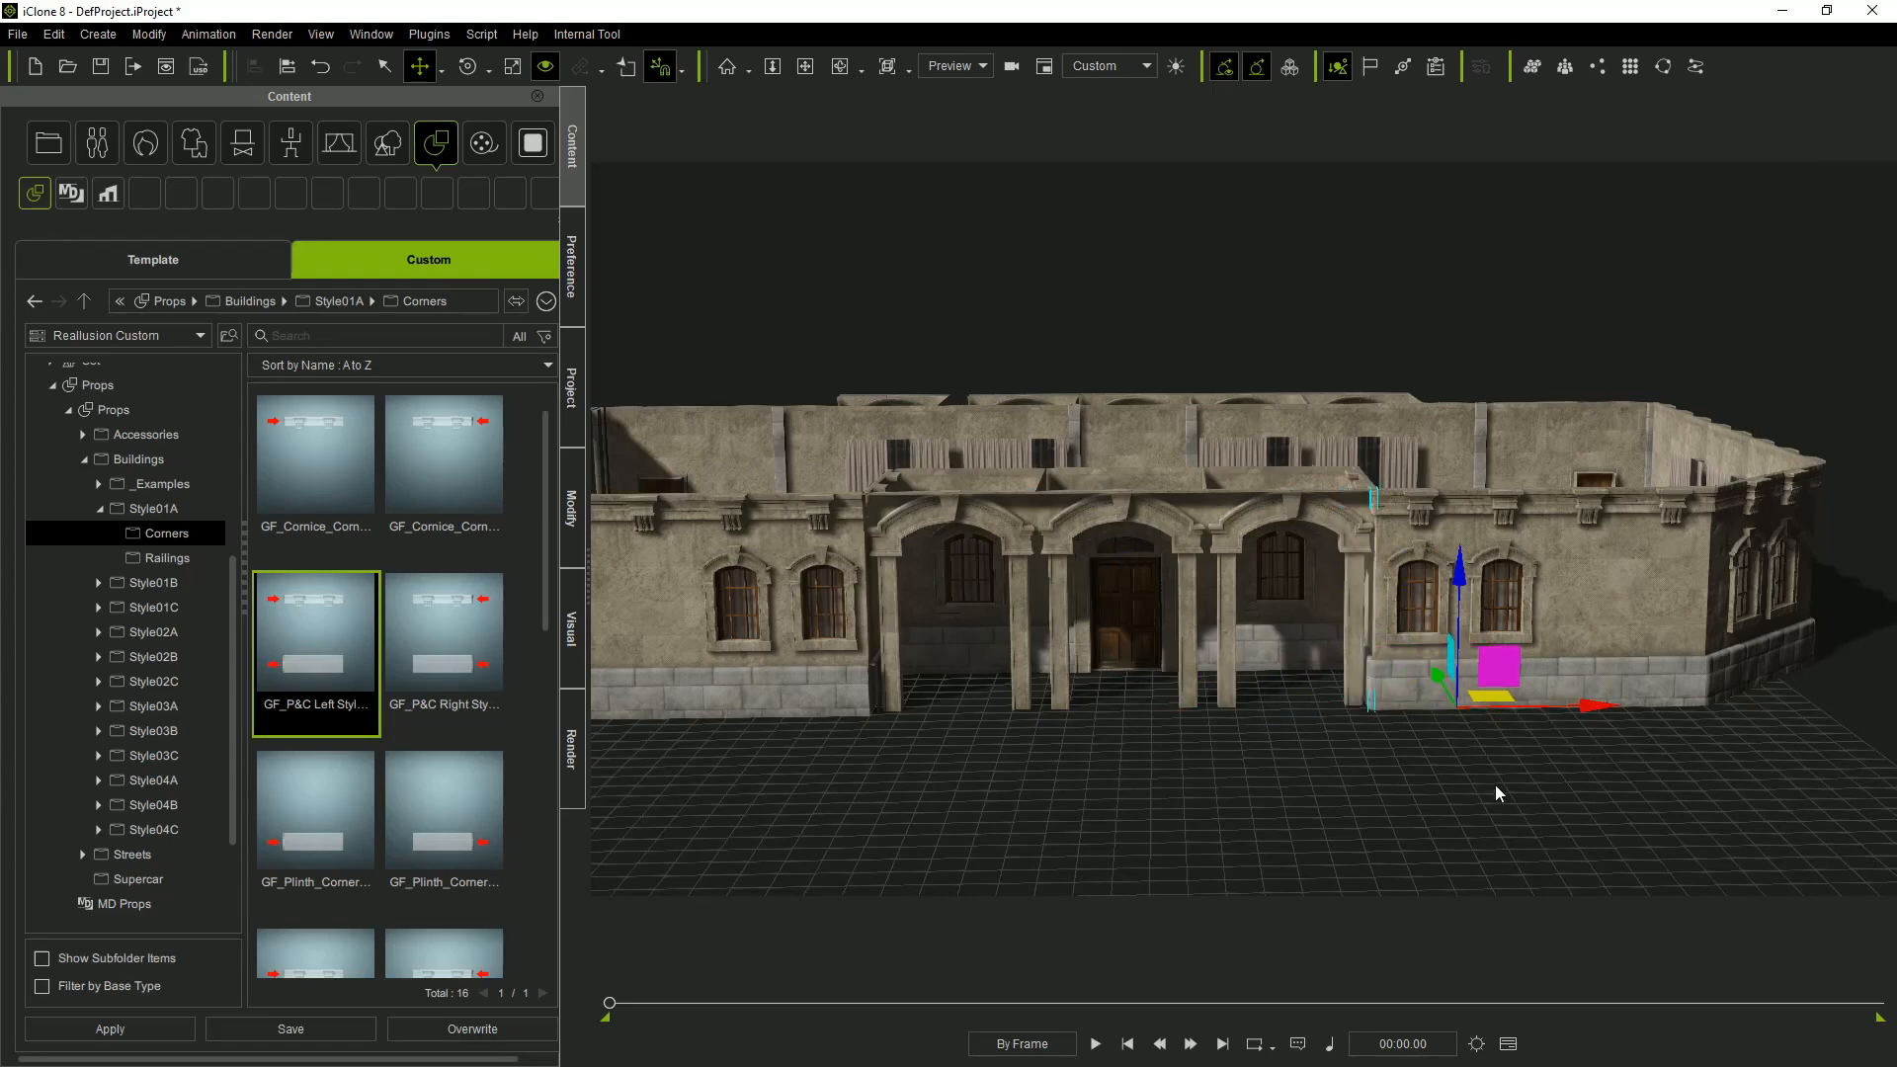
# Add a GF_P&C Right Style01A corner piece and place it on the facade edge to the left of the entrance arches.
pyautogui.click(454, 657)
pyautogui.doubleClick(455, 657)
pyautogui.moveTo(1257, 708); pyautogui.dragTo(924, 701)
# Delete the unneeded trim piece where the entrance arches meet the adjoining front wall.
pyautogui.keyDown('alt'); pyautogui.moveTo(1166, 568); pyautogui.dragTo(1082, 728); pyautogui.keyUp('alt')
pyautogui.click(901, 531)
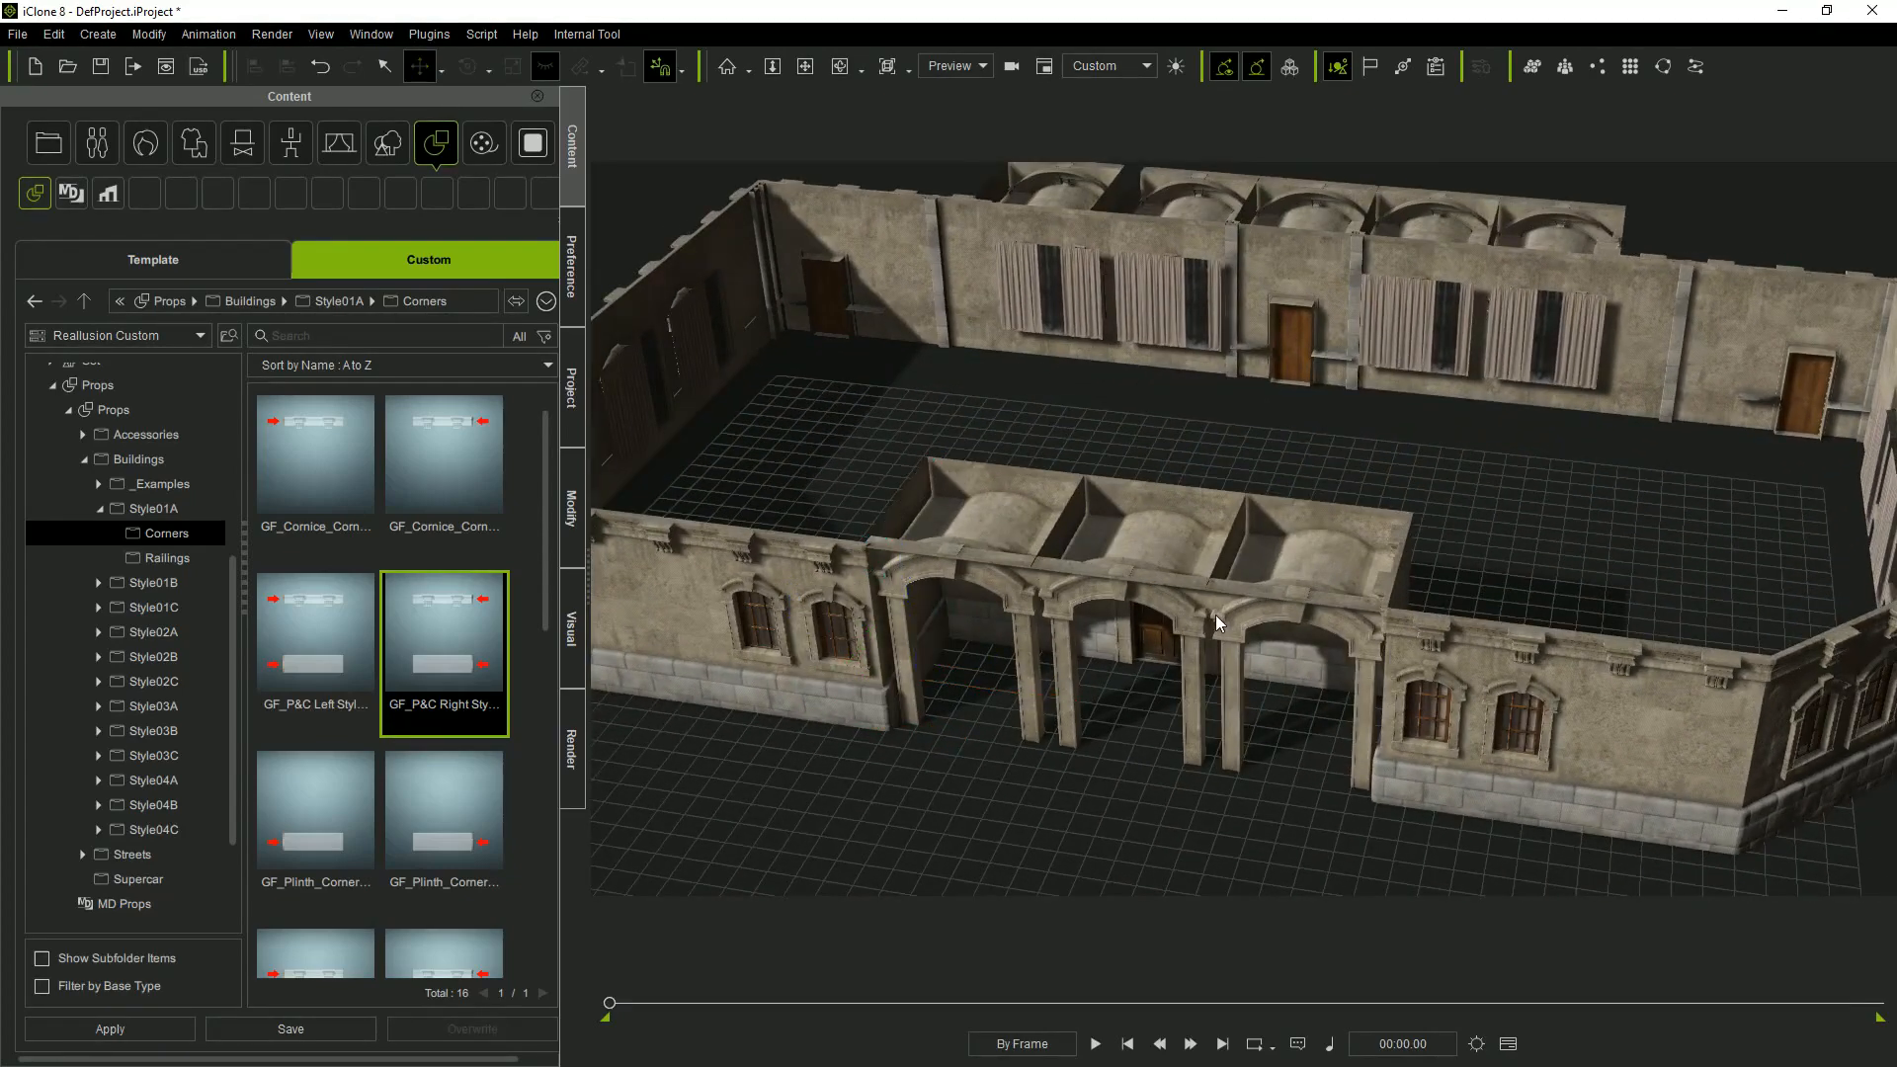
pyautogui.keyDown('alt'); pyautogui.moveTo(1217, 615); pyautogui.dragTo(1598, 476); pyautogui.keyUp('alt')
pyautogui.press('Delete')
pyautogui.keyDown('alt'); pyautogui.moveTo(1556, 694); pyautogui.dragTo(1303, 492); pyautogui.keyUp('alt')
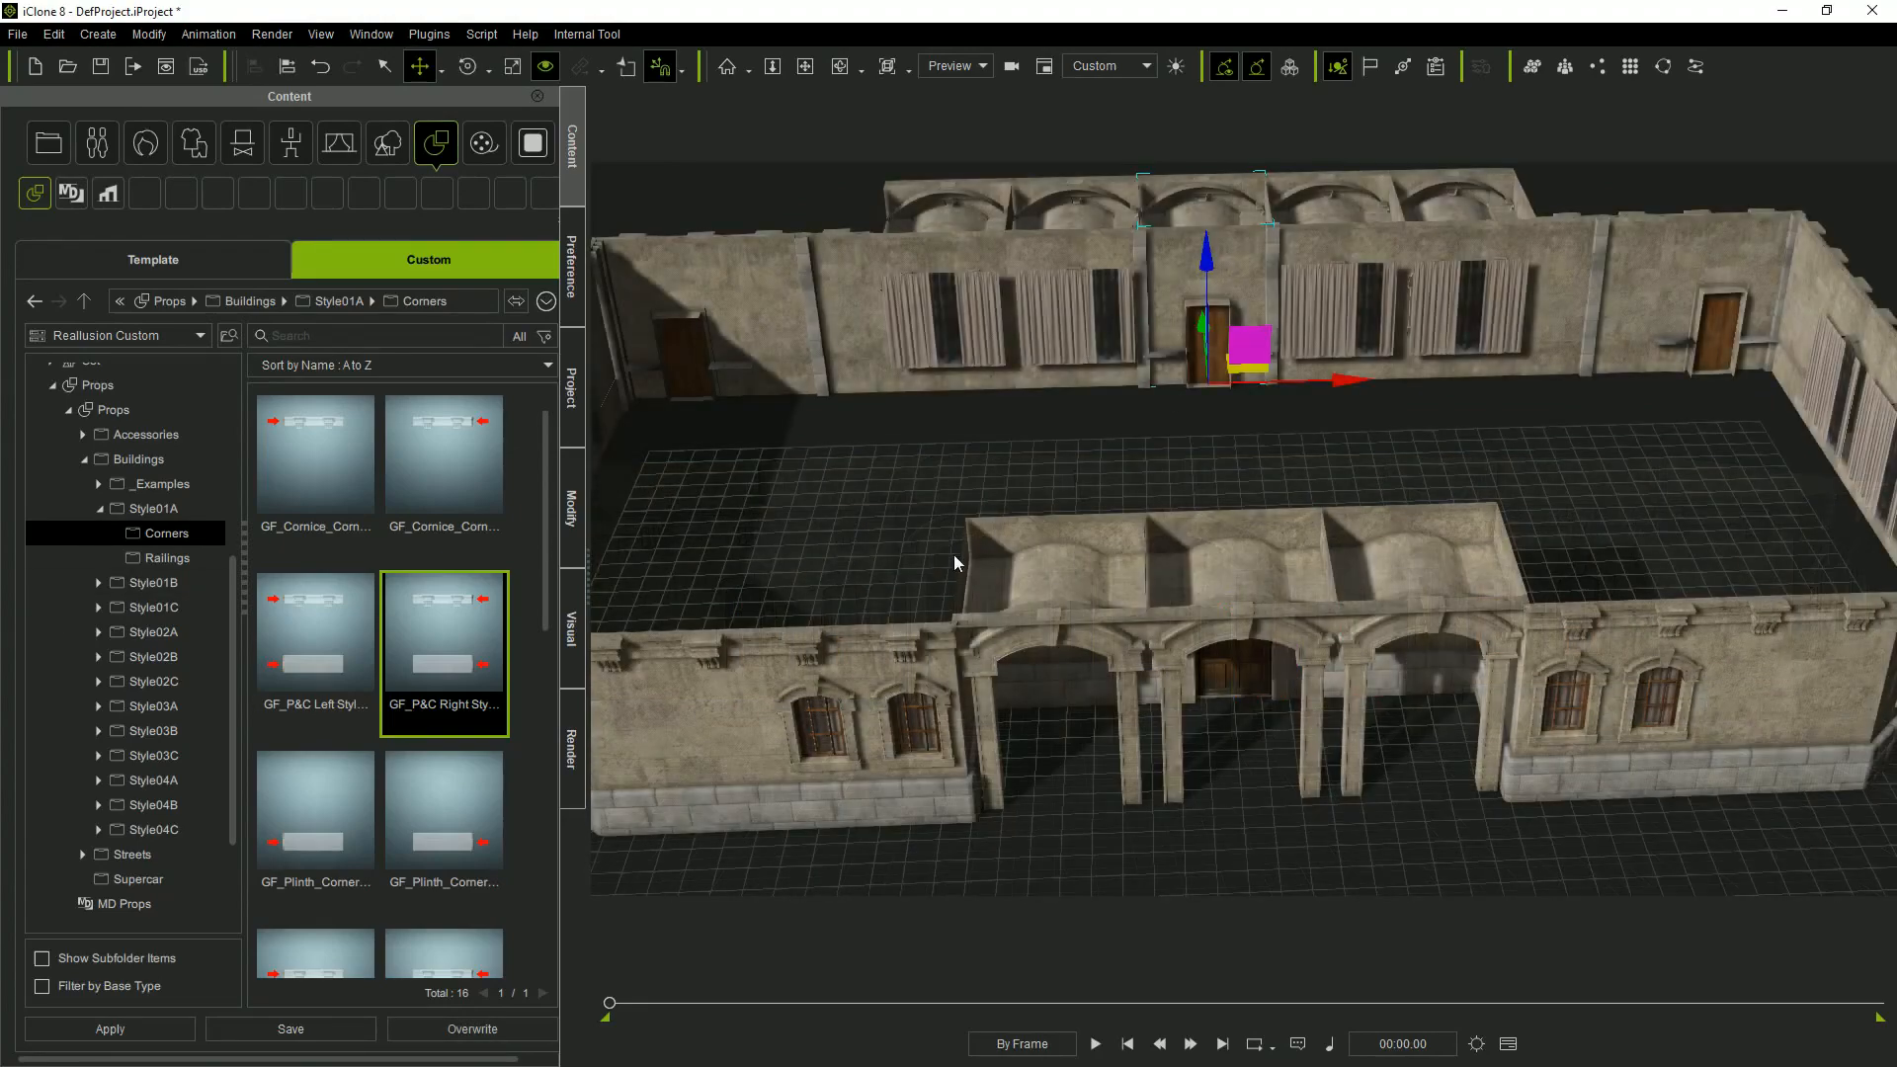
# Add a Floor-Ceiling Style01A tile on top of the rear arcade's middle arch and duplicate it to cover all five arches.
pyautogui.keyDown('alt'); pyautogui.moveTo(956, 563); pyautogui.dragTo(1820, 413); pyautogui.keyUp('alt')
pyautogui.keyDown('alt'); pyautogui.moveTo(1494, 331); pyautogui.dragTo(1420, 664); pyautogui.keyUp('alt')
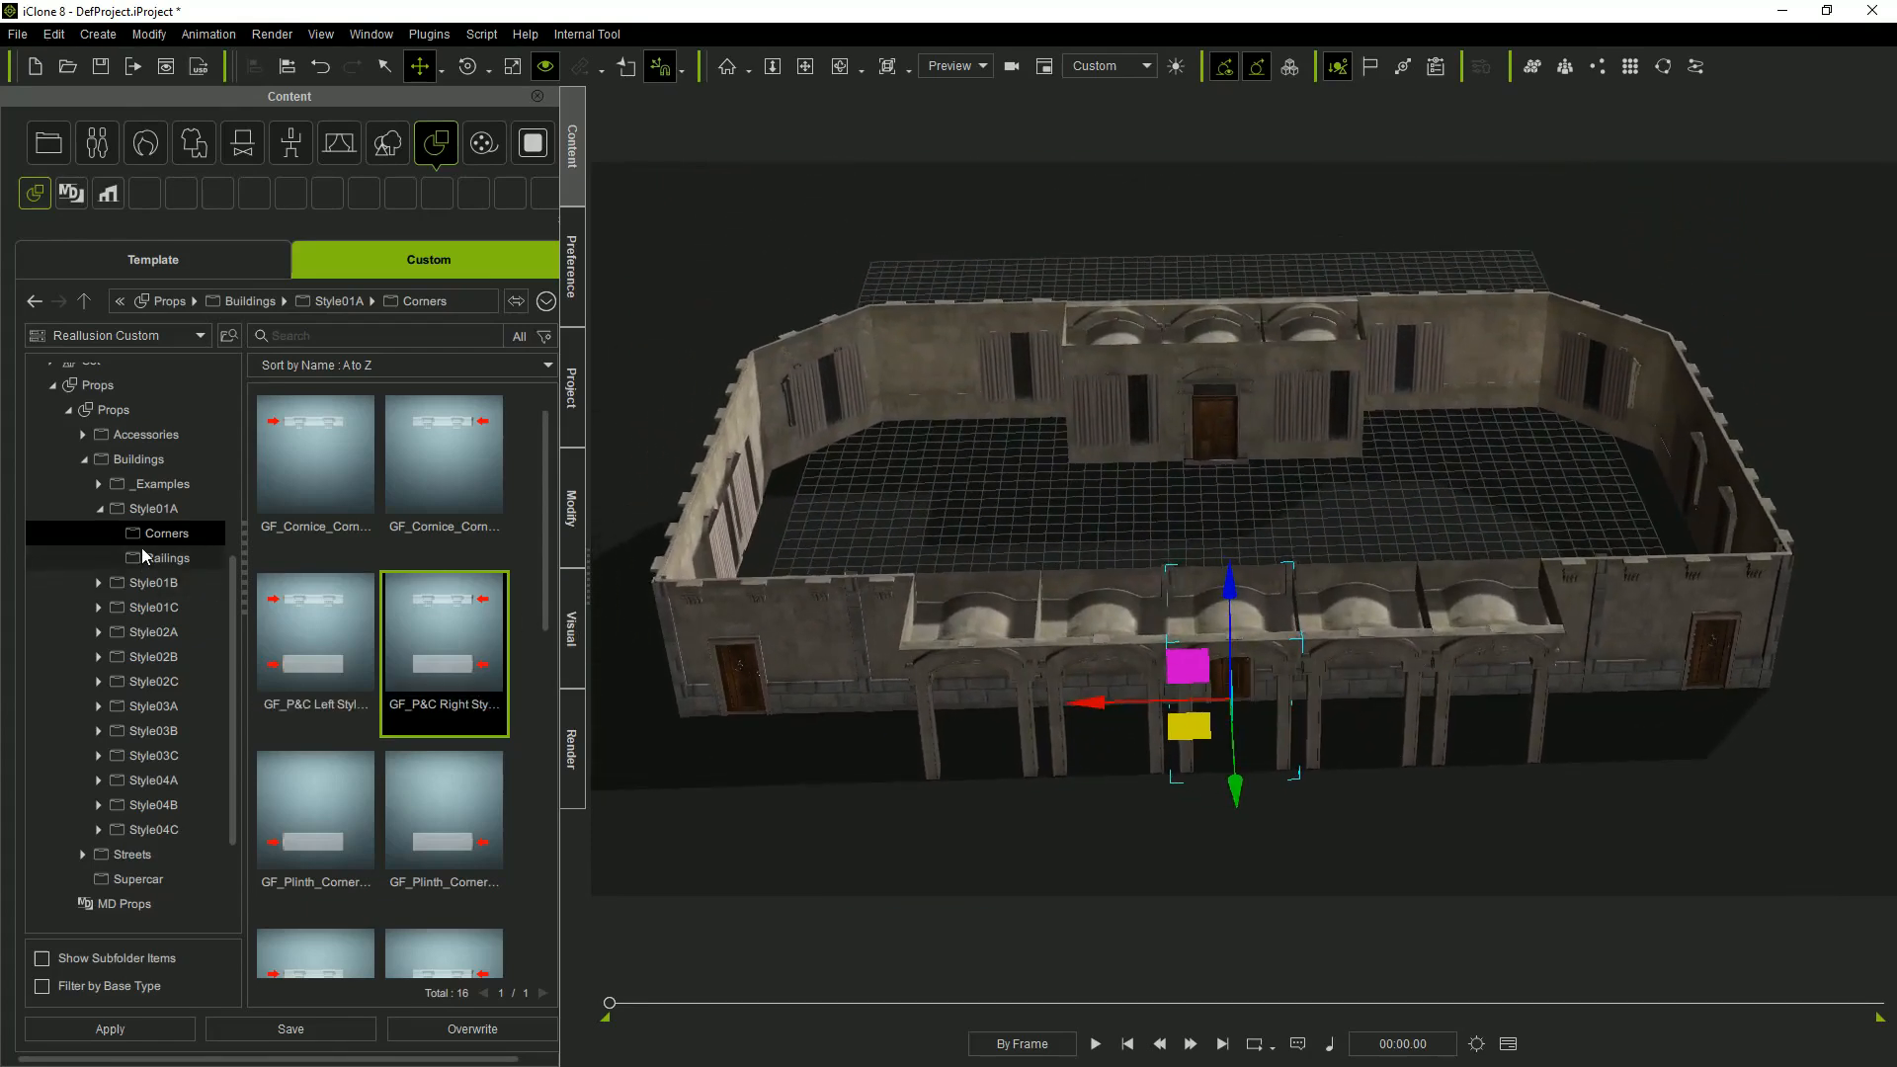
pyautogui.click(144, 512)
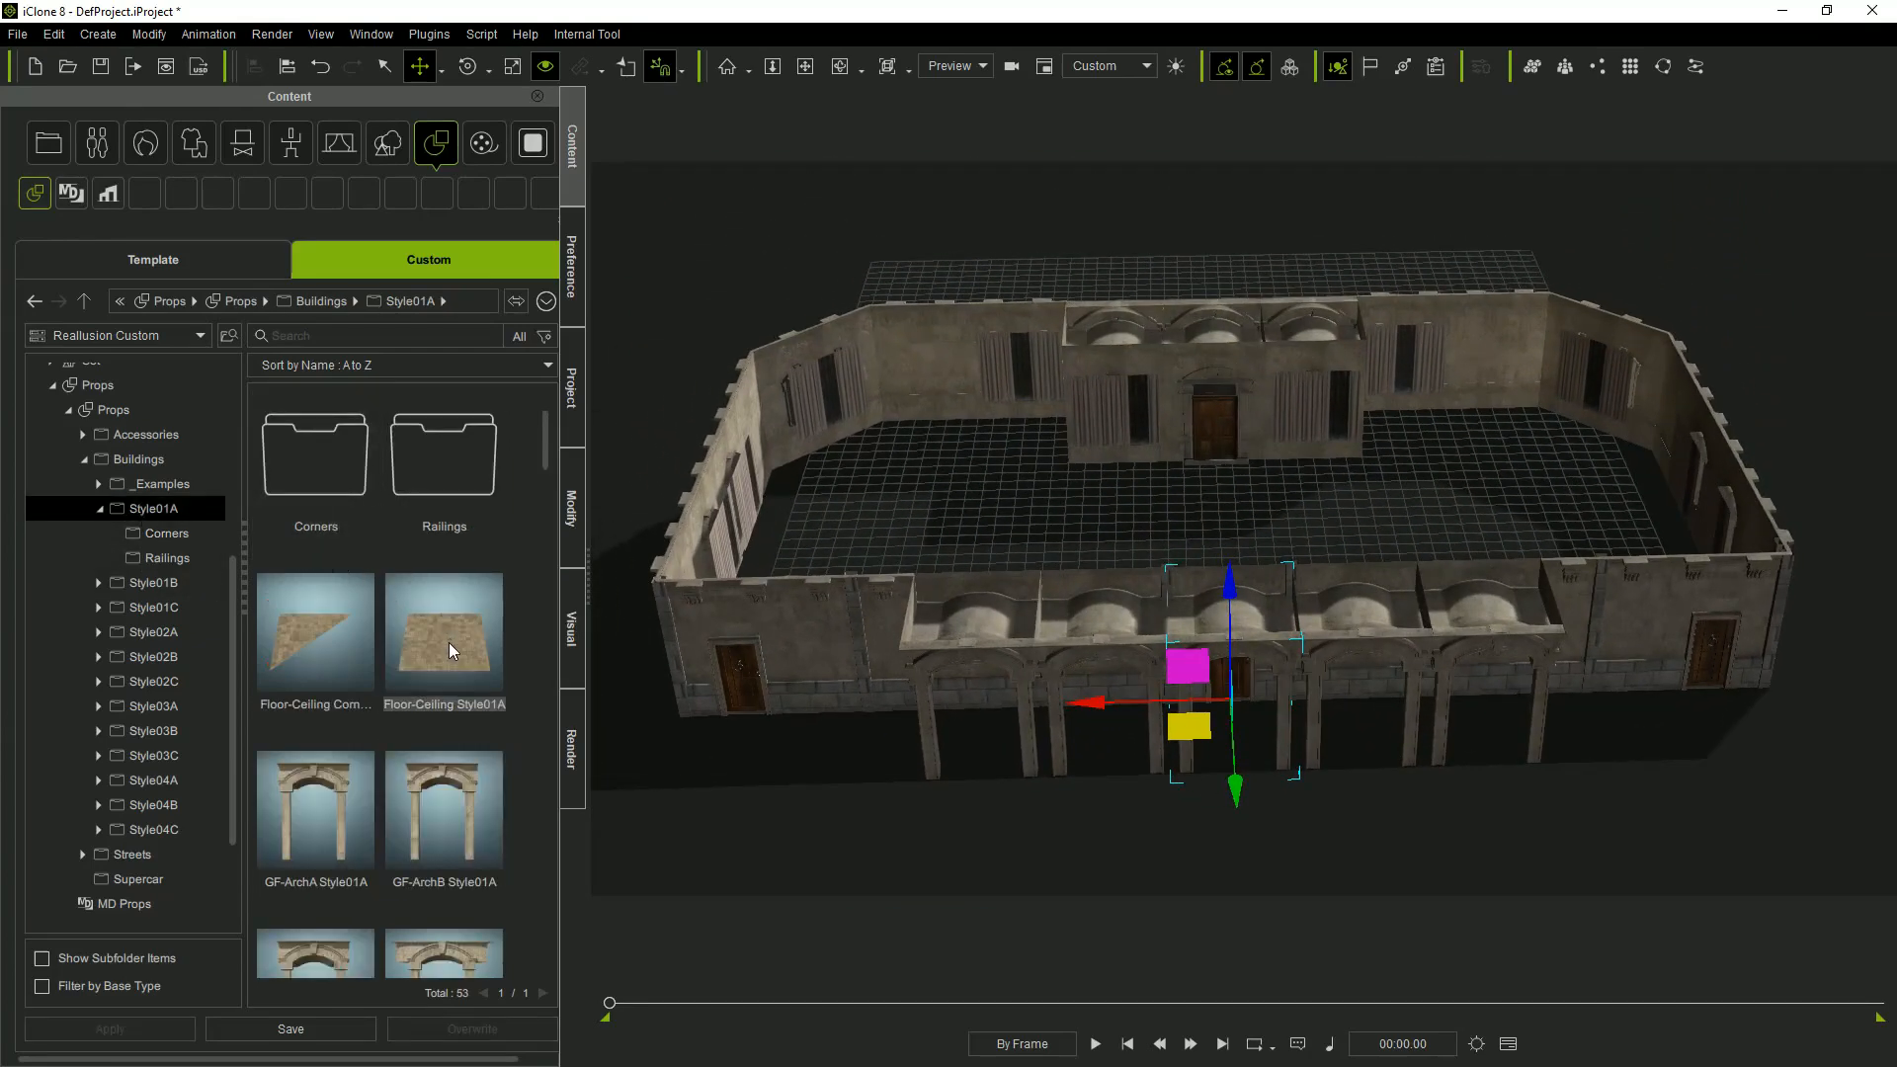
pyautogui.moveTo(448, 642); pyautogui.dragTo(1183, 569)
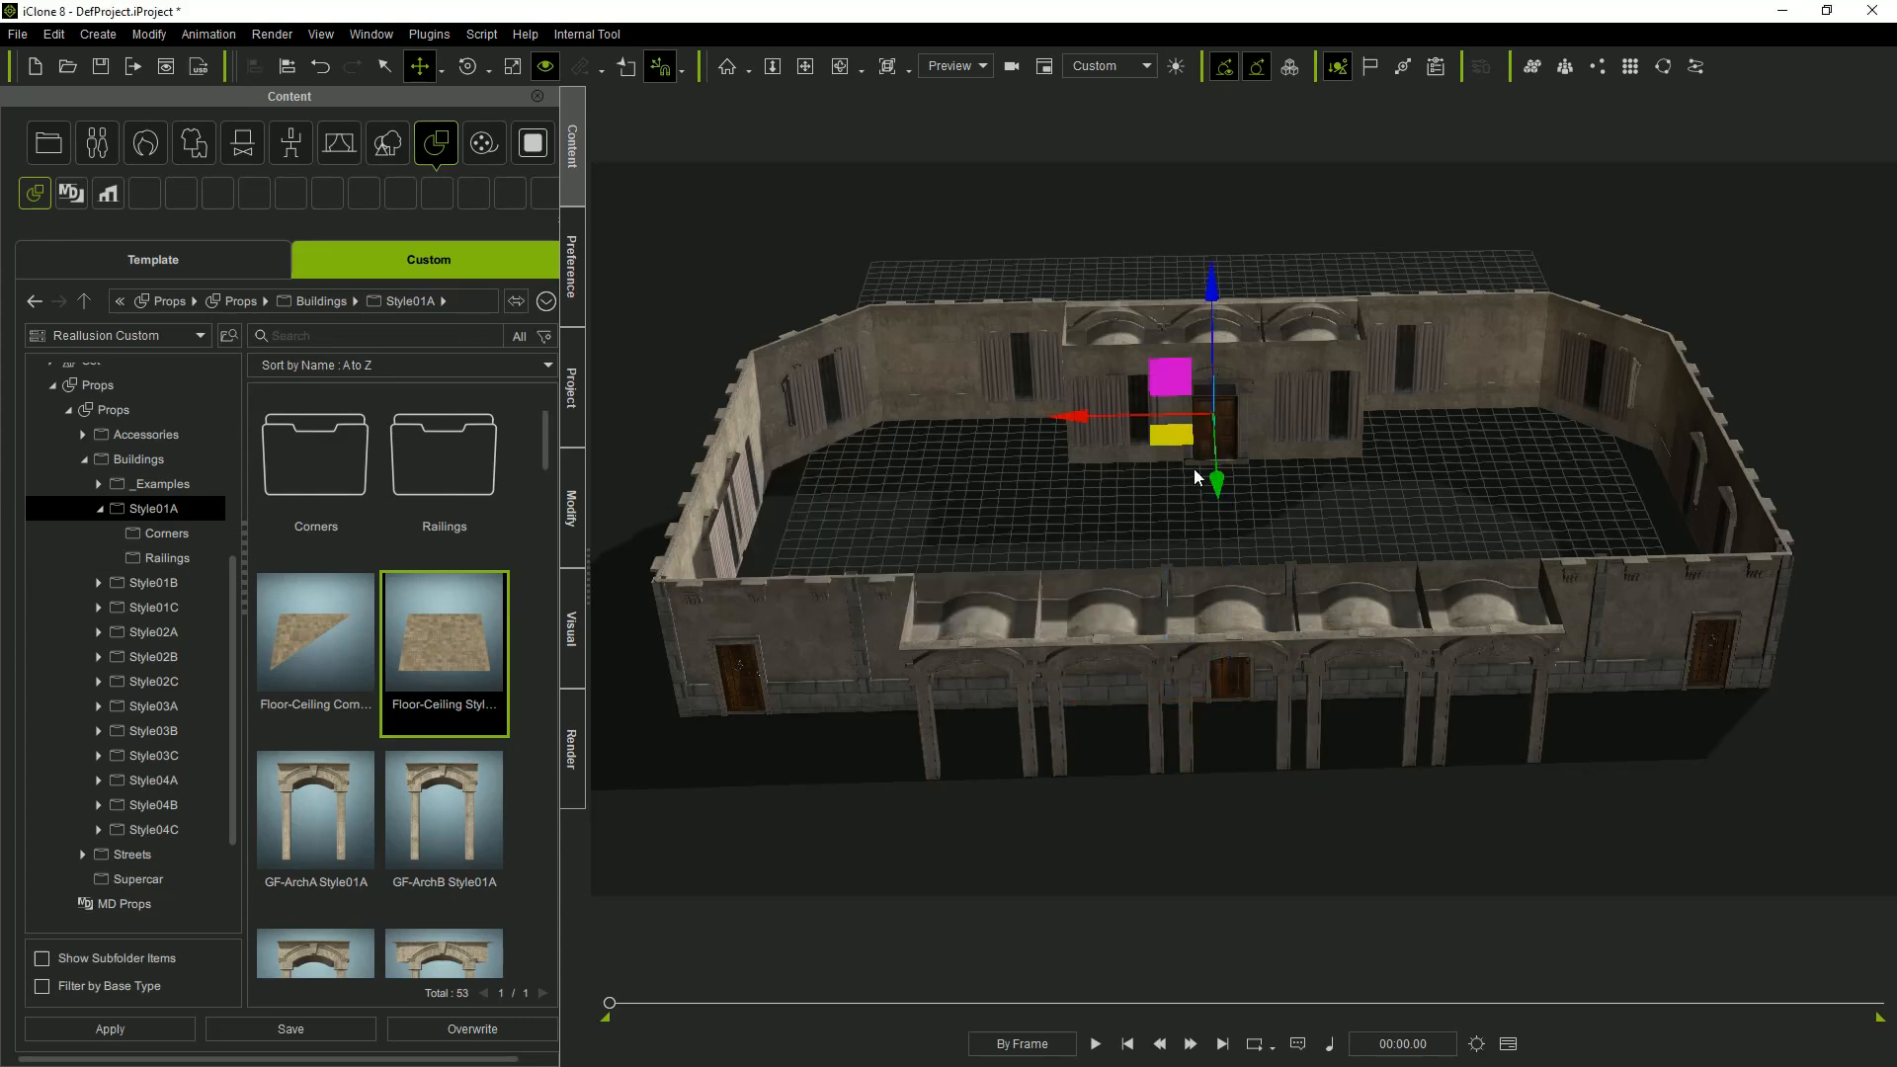
pyautogui.moveTo(1219, 483); pyautogui.dragTo(1273, 866)
pyautogui.moveTo(1231, 620); pyautogui.dragTo(1231, 480)
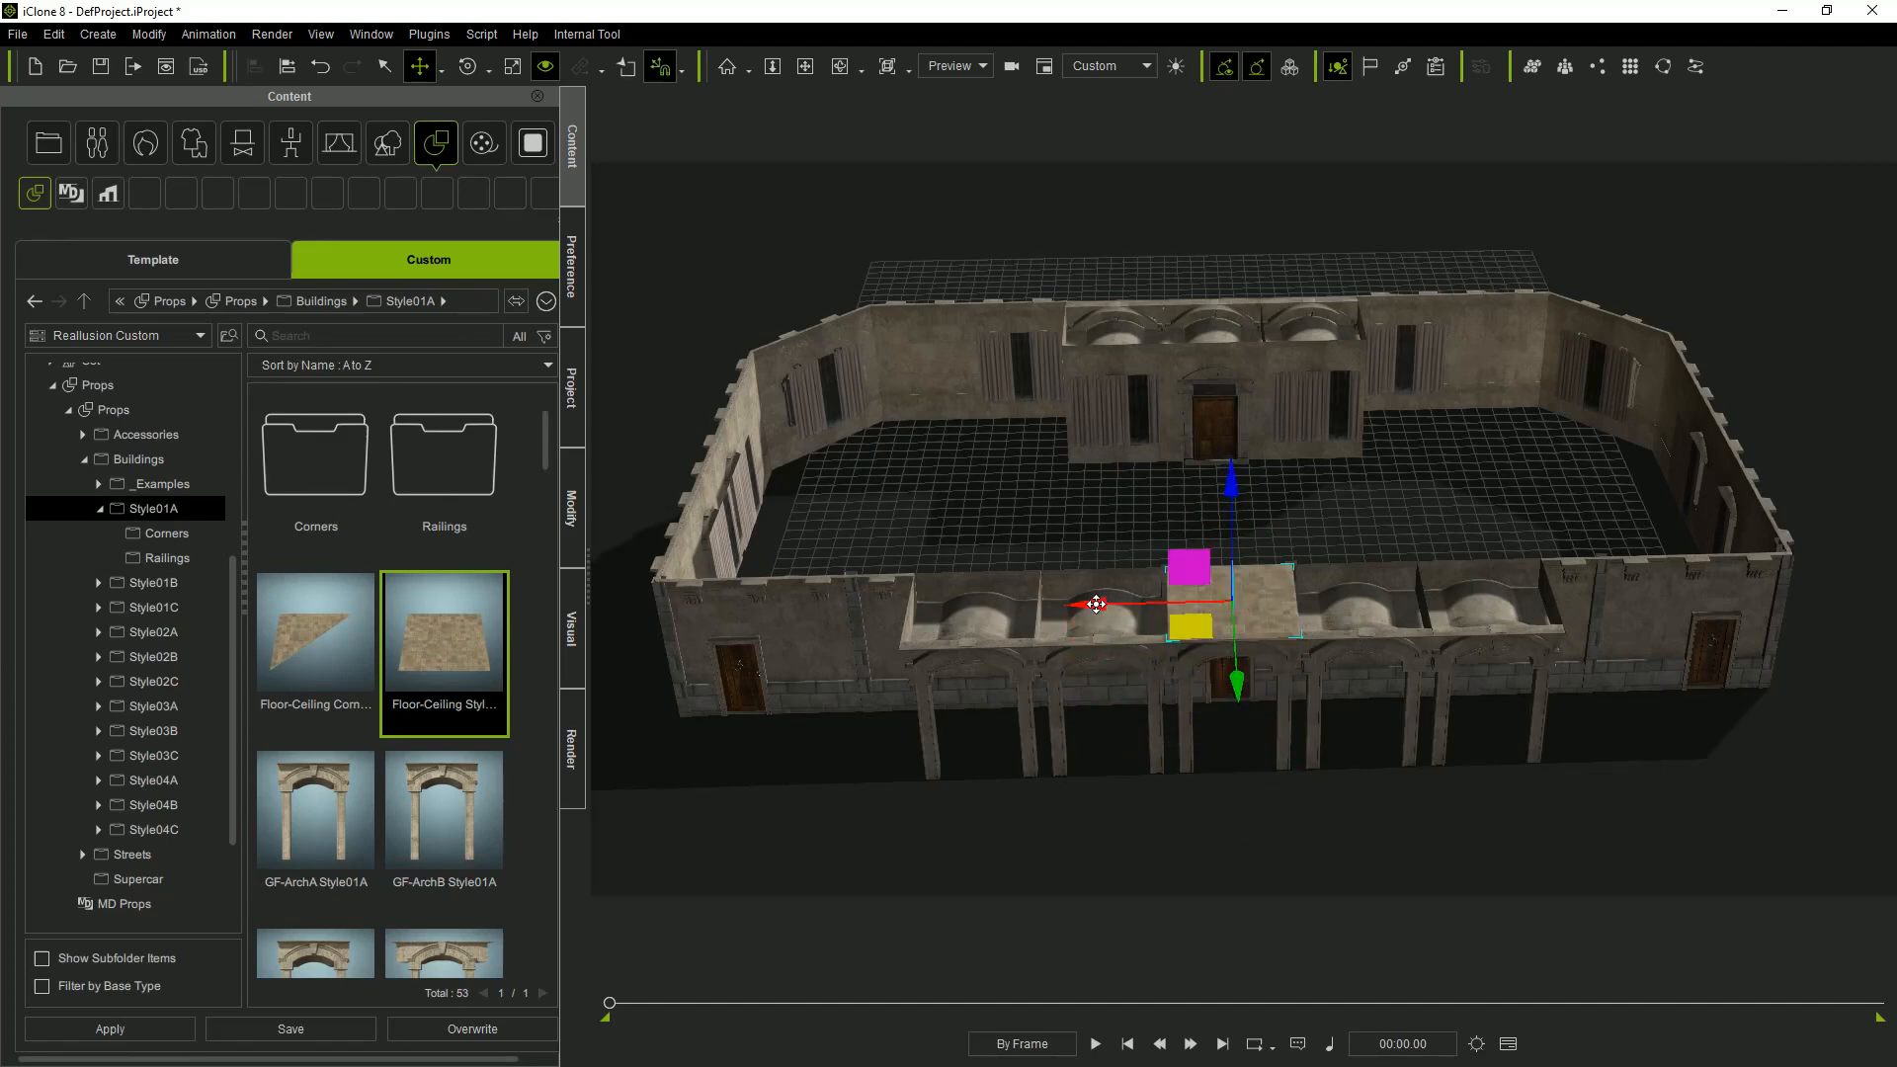
pyautogui.moveTo(1050, 601); pyautogui.dragTo(1359, 599)
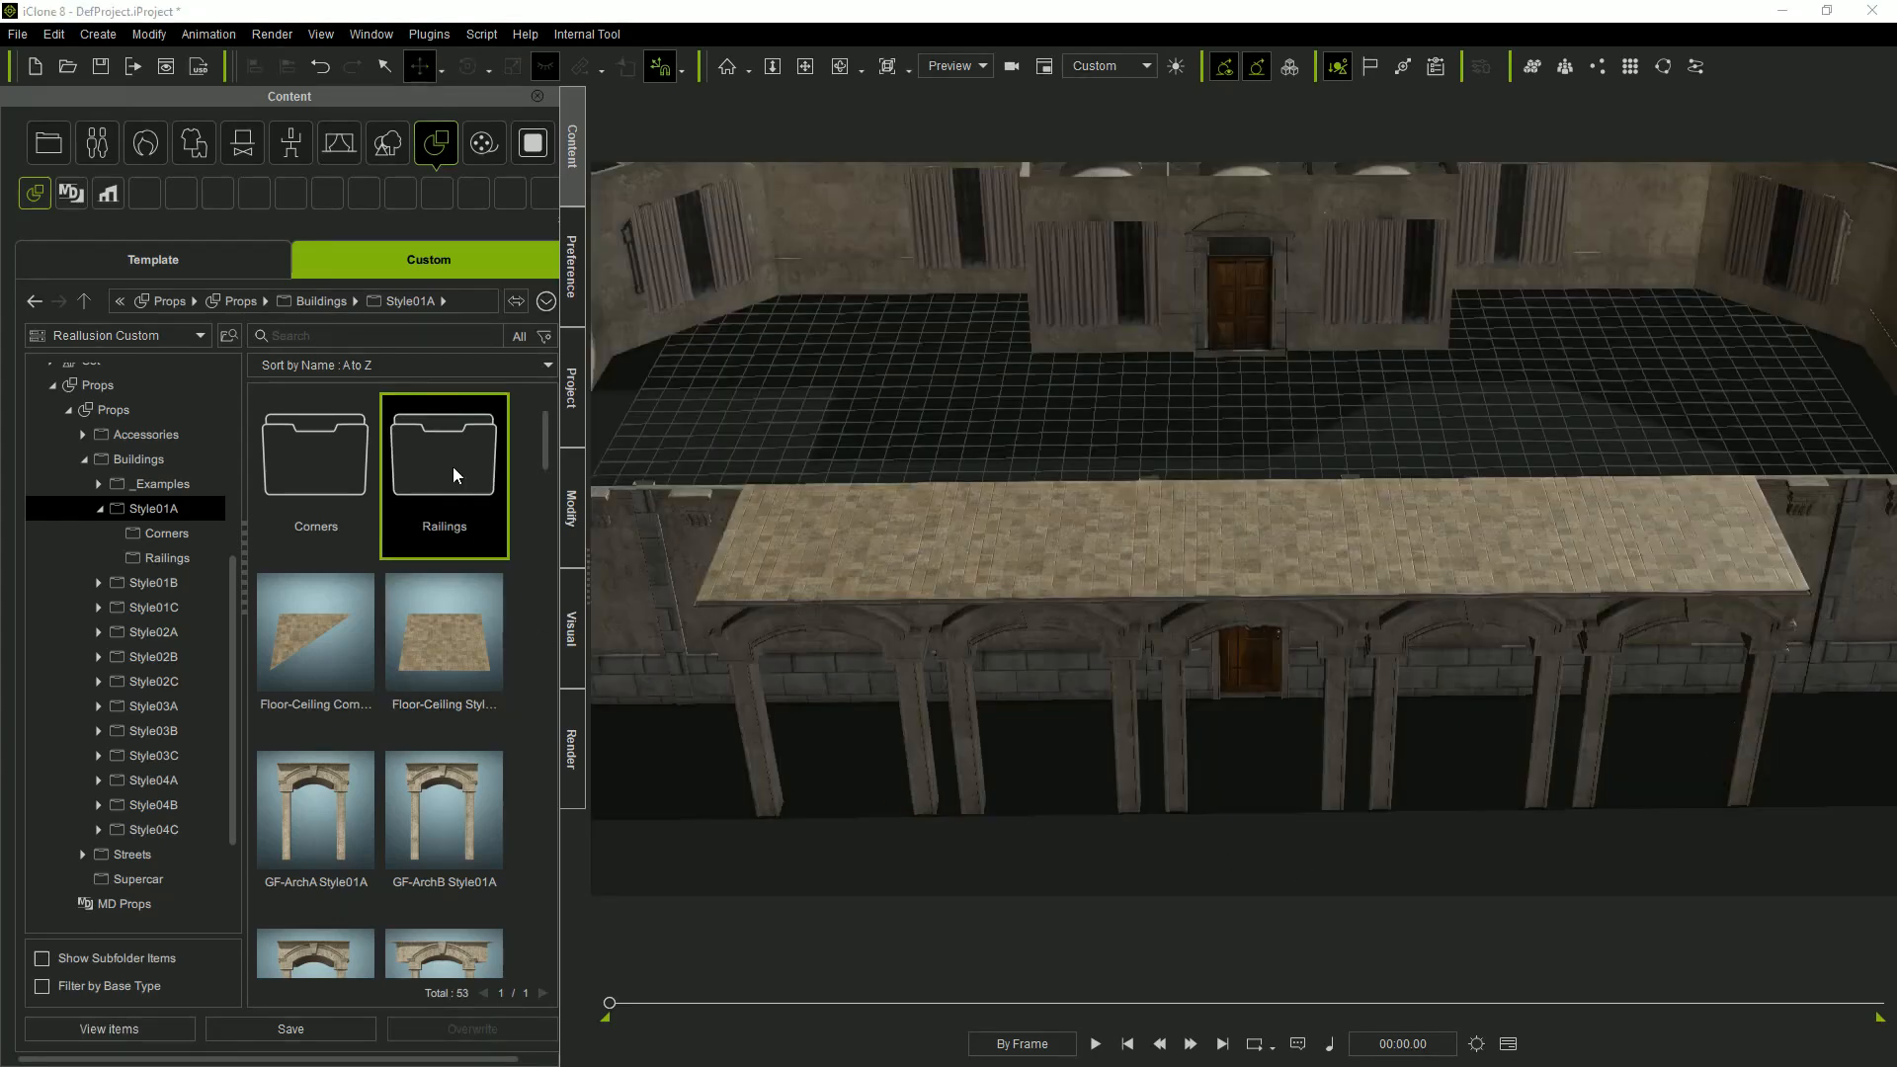
# Add a Railing_Middle Style01A railing and raise it to the outer roof edge above the rear arcade's middle arch.
pyautogui.doubleClick(455, 475)
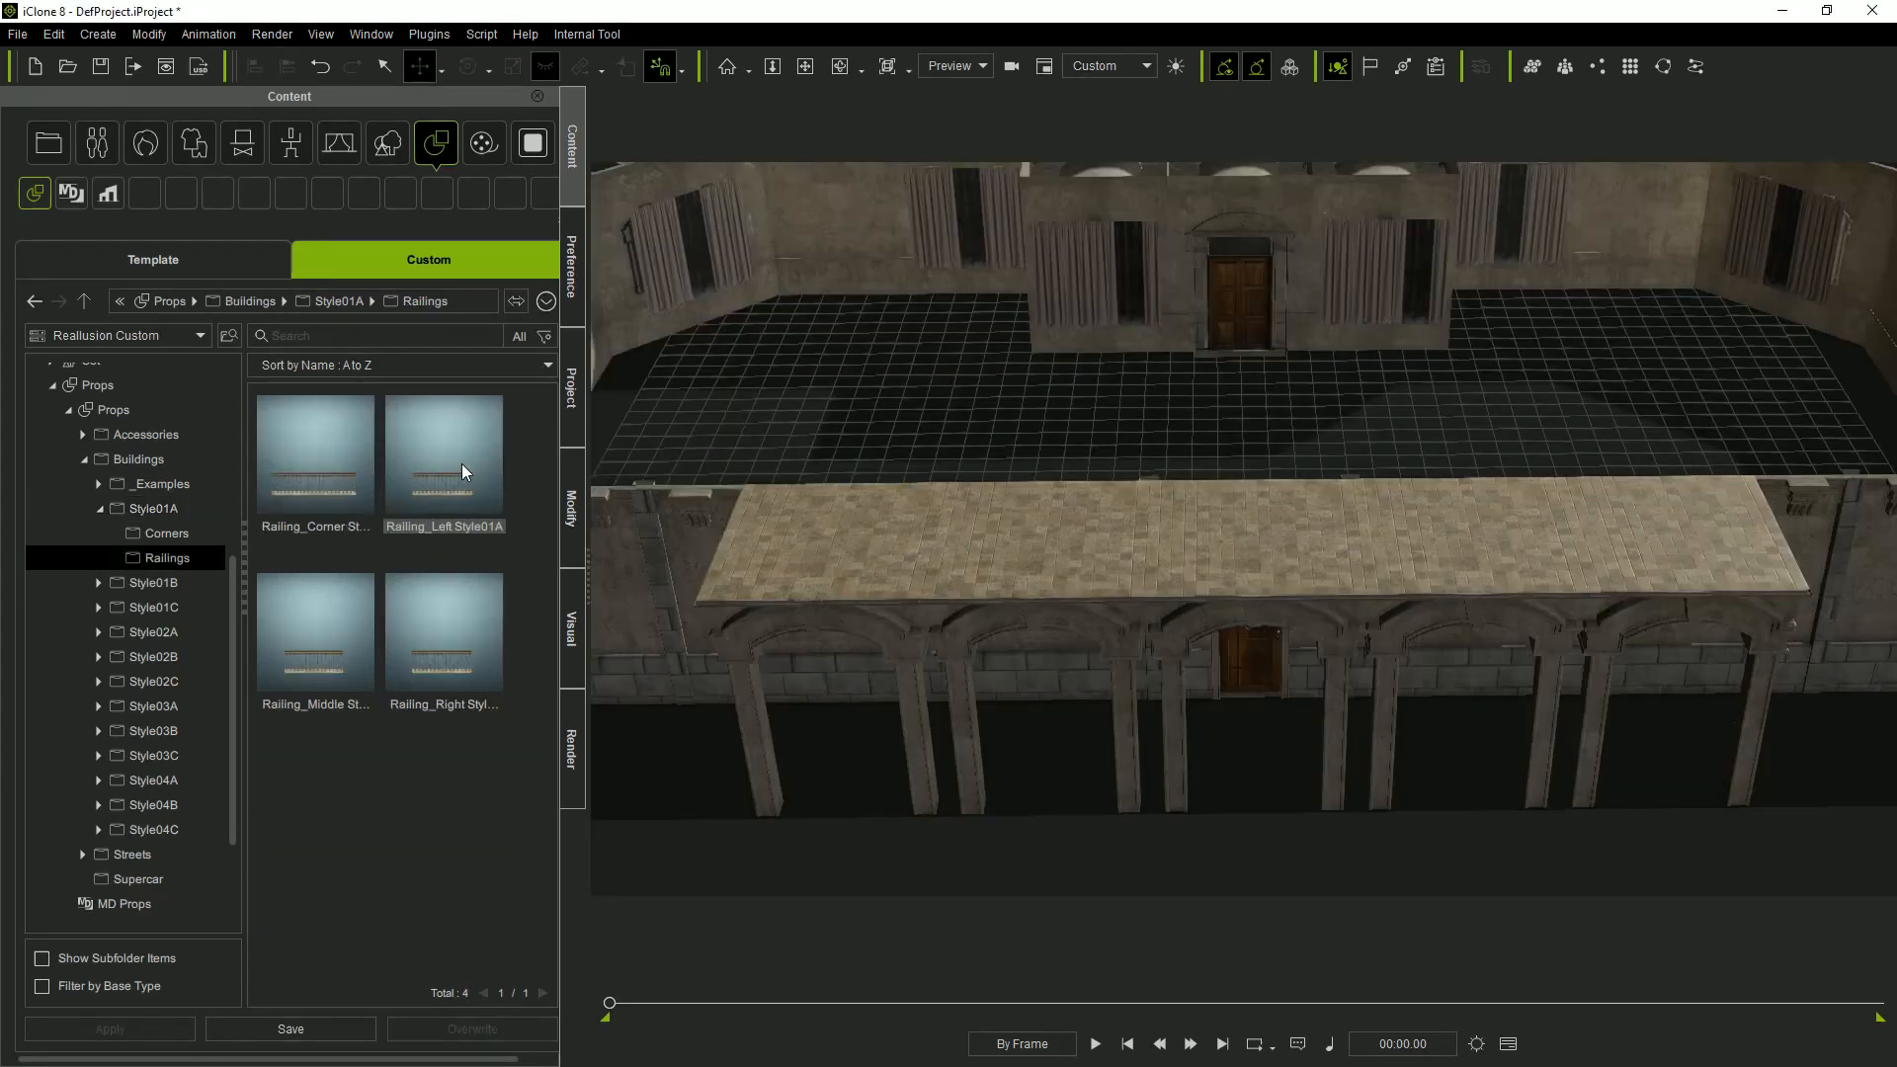
pyautogui.moveTo(315, 643); pyautogui.dragTo(1141, 634)
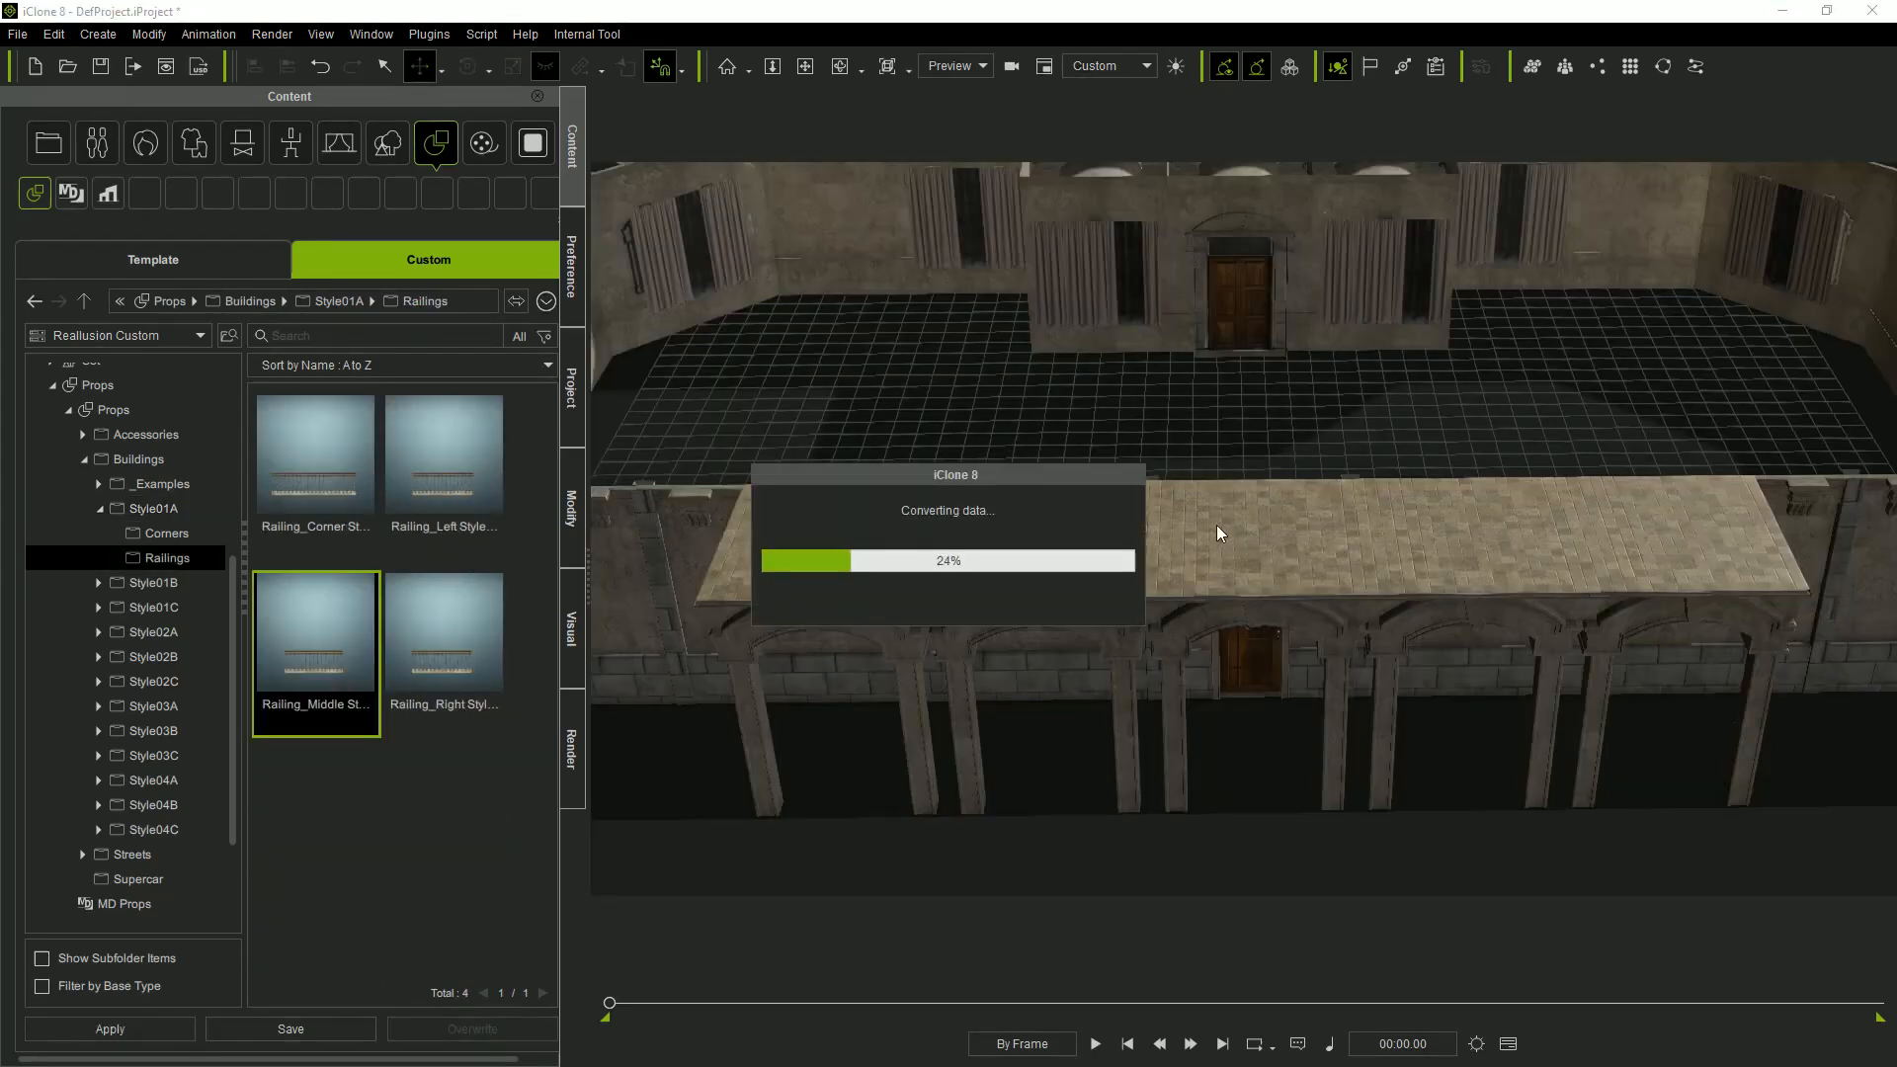
pyautogui.moveTo(1239, 346); pyautogui.dragTo(1229, 917)
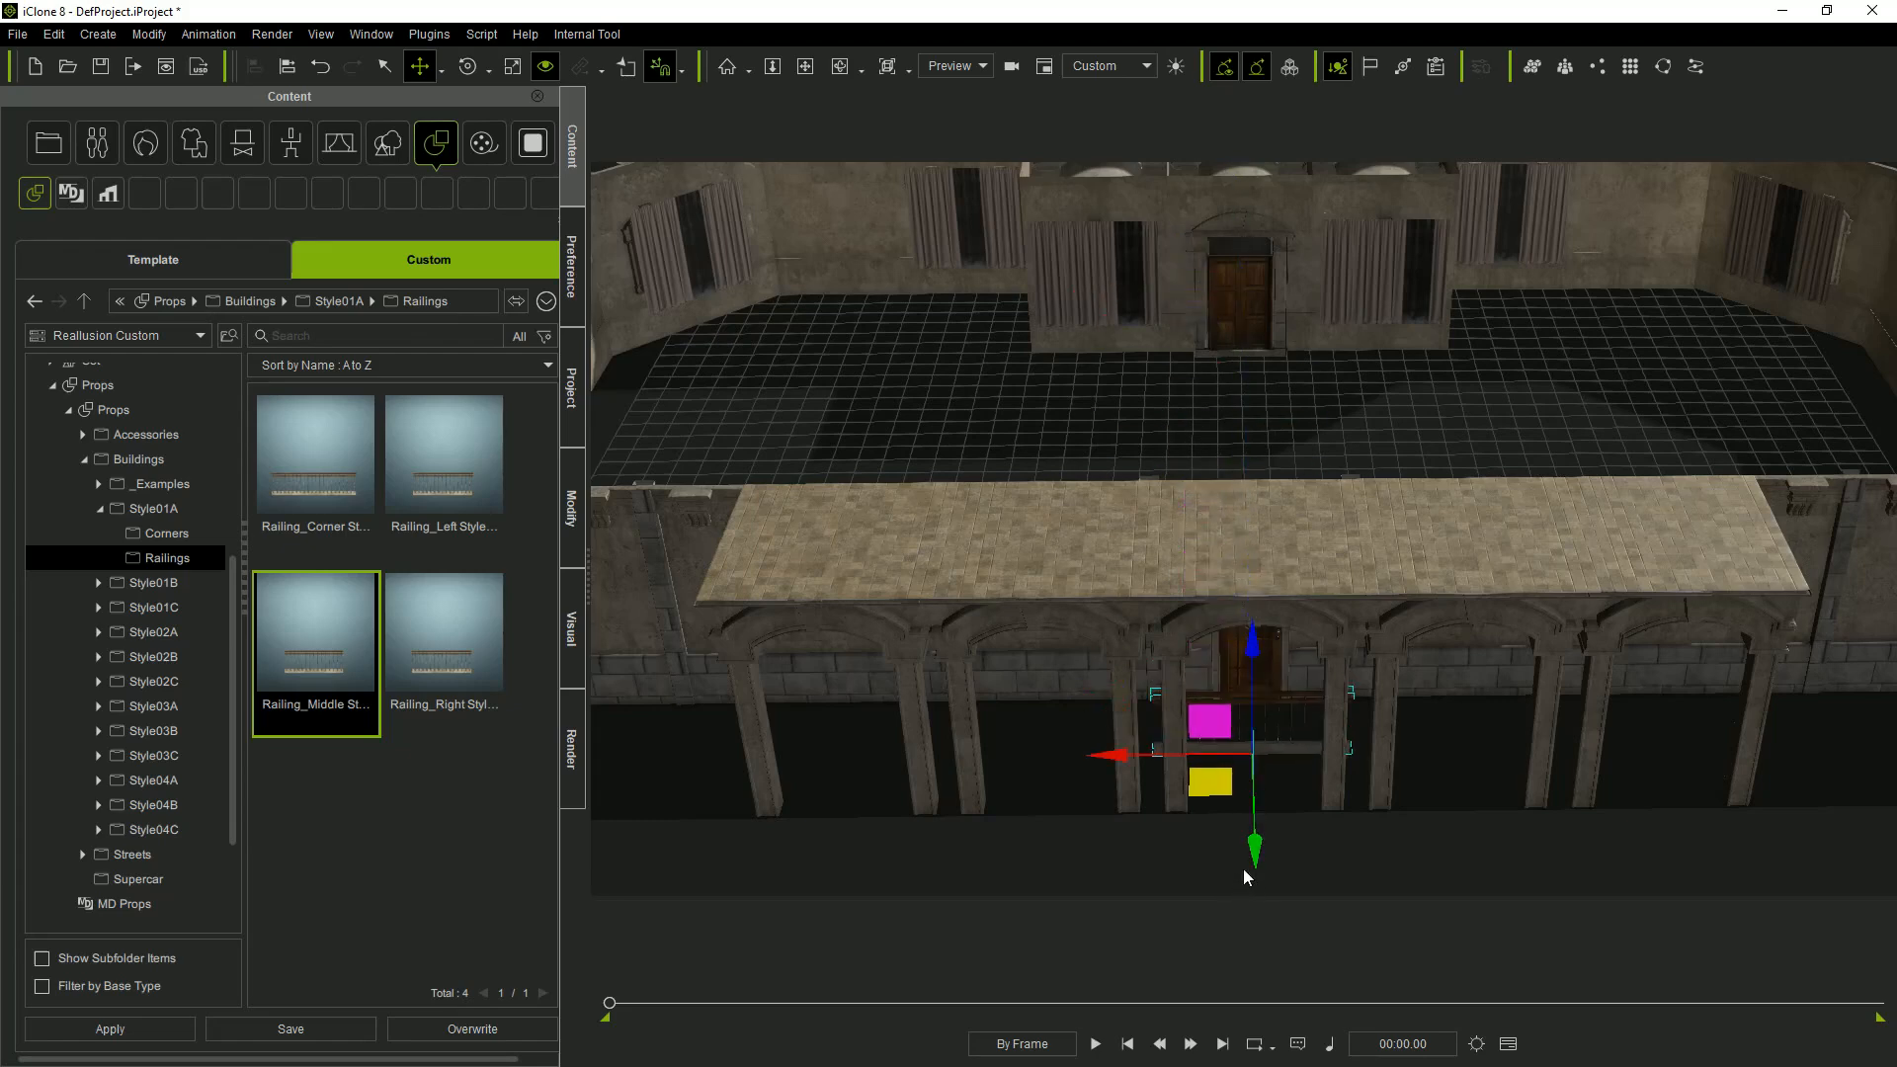
pyautogui.moveTo(1251, 647); pyautogui.dragTo(1249, 412)
# Rotate the middle railing to face outward, seat it on the roof edge and duplicate it along the five arches.
pyautogui.press('e')
pyautogui.moveTo(1292, 603); pyautogui.dragTo(1118, 629)
pyautogui.press('w')
pyautogui.moveTo(1250, 616); pyautogui.dragTo(1255, 692)
pyautogui.moveTo(1112, 599); pyautogui.dragTo(1559, 607)
# Add a Railing_Left Style01A railing and fit it to one short end of the rear arcade's roof, meeting the long railing.
pyautogui.keyDown('alt'); pyautogui.moveTo(1020, 689); pyautogui.dragTo(1321, 541); pyautogui.keyUp('alt')
pyautogui.keyDown('alt'); pyautogui.moveTo(1126, 810); pyautogui.dragTo(1284, 590, button='middle'); pyautogui.keyUp('alt')
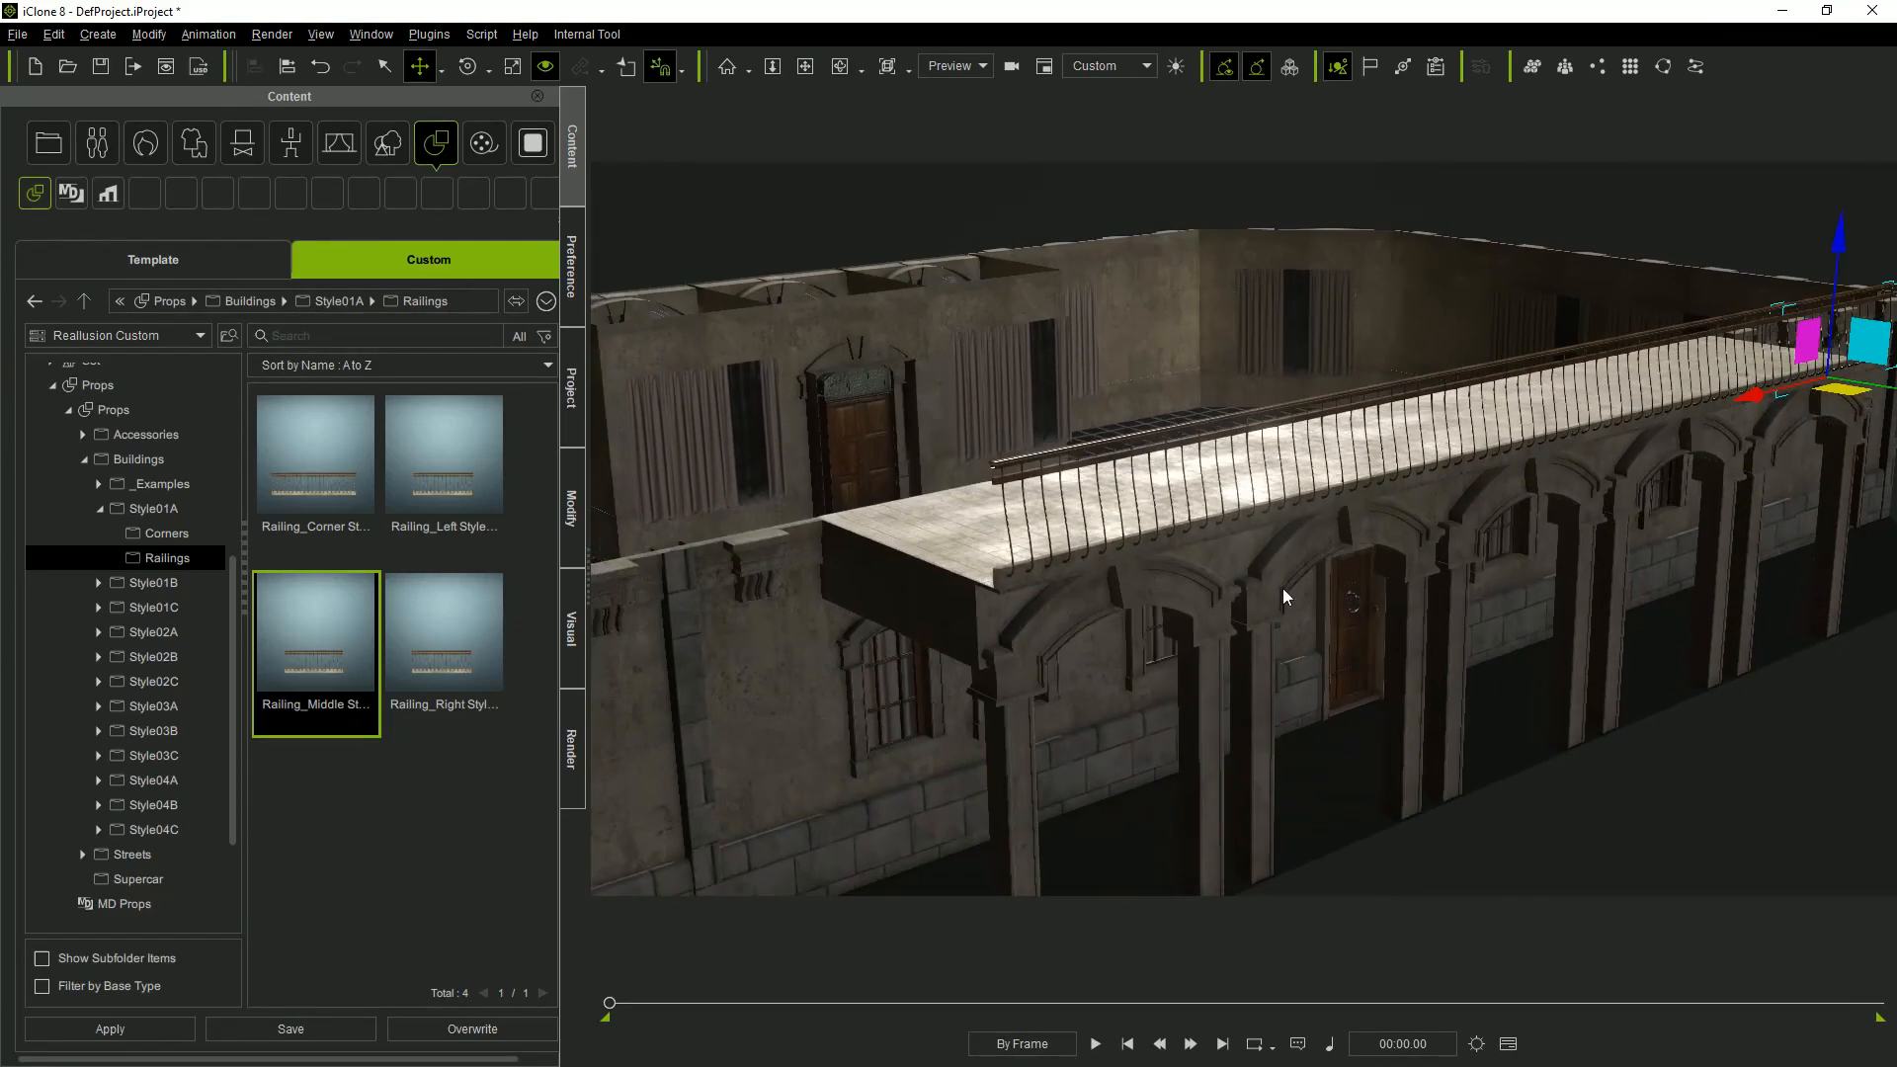
pyautogui.keyDown('alt'); pyautogui.moveTo(1283, 589); pyautogui.dragTo(1260, 588); pyautogui.keyUp('alt')
pyautogui.moveTo(442, 491); pyautogui.dragTo(1057, 544)
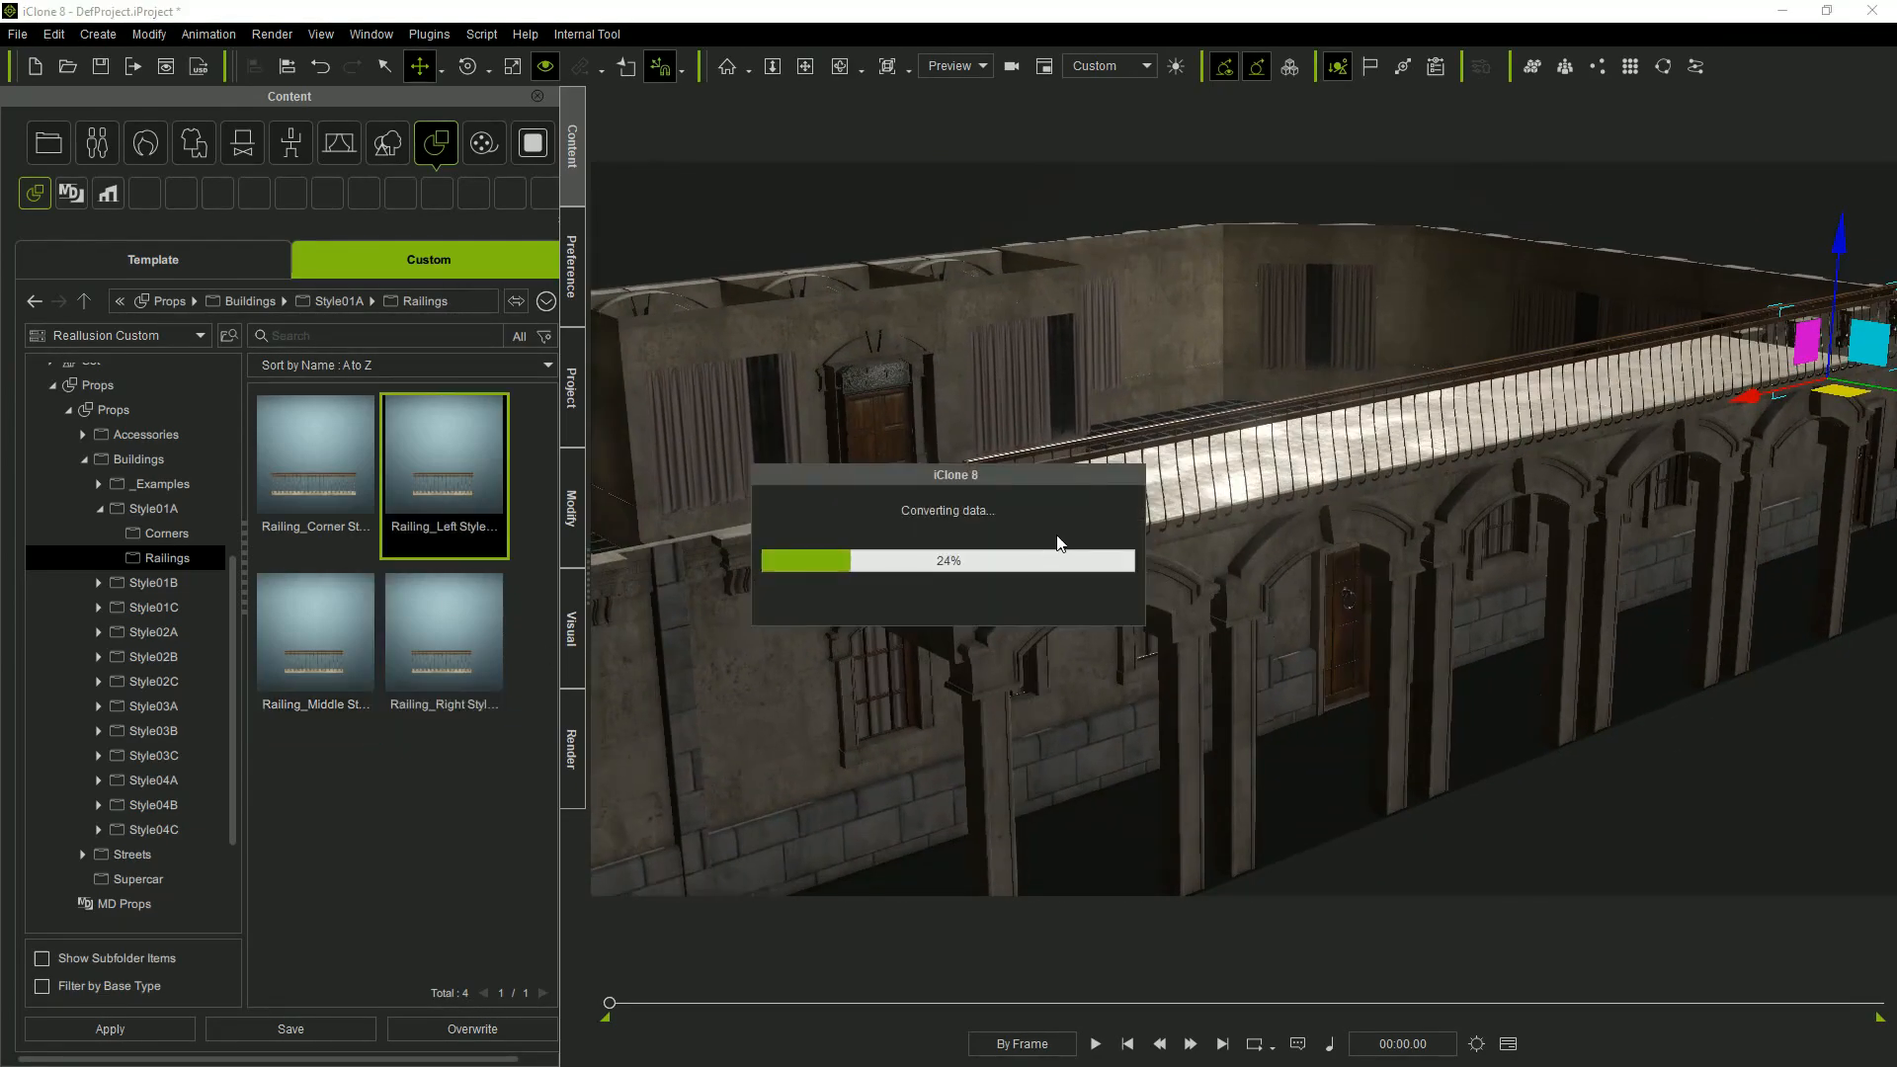
pyautogui.moveTo(864, 504); pyautogui.dragTo(1635, 898)
pyautogui.press('e')
pyautogui.press('w')
pyautogui.moveTo(1497, 583); pyautogui.dragTo(1475, 305)
pyautogui.moveTo(1498, 451); pyautogui.dragTo(849, 559)
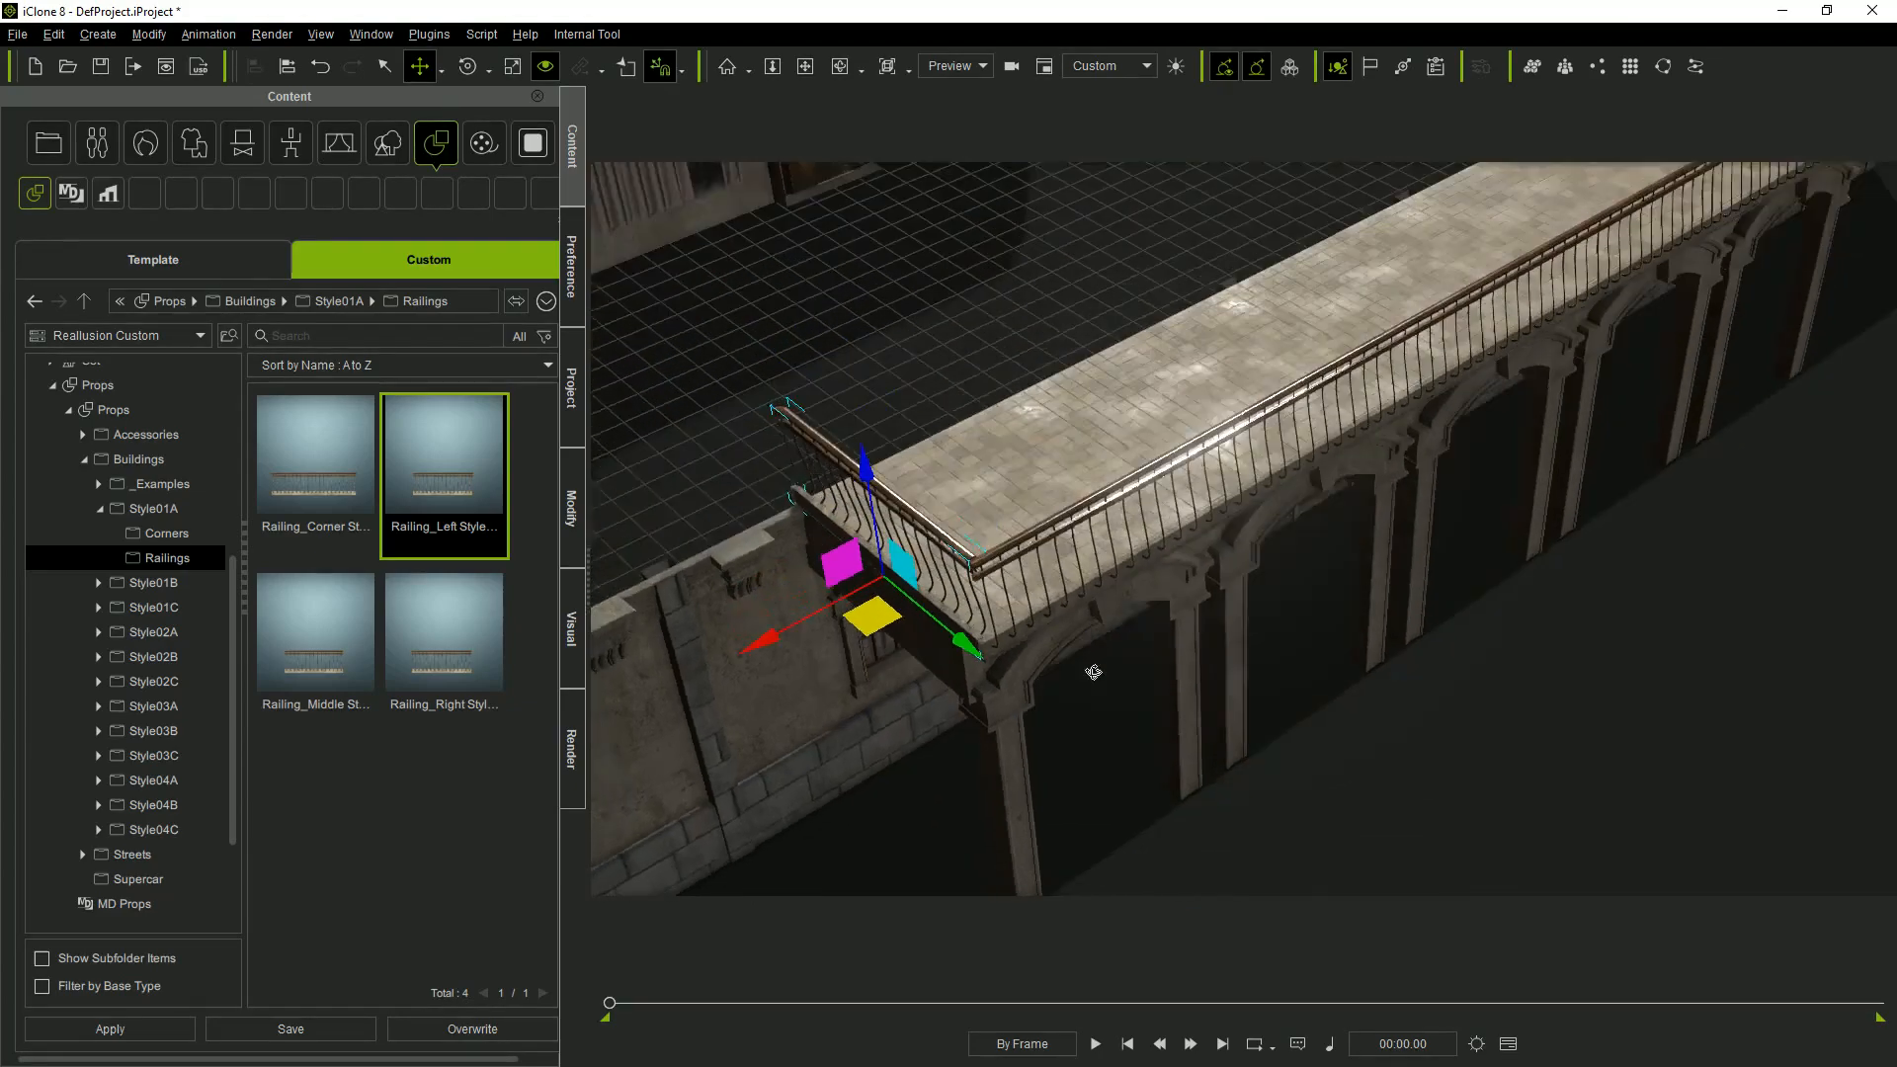
# Rotate the end railing so that its curved balusters face outward from the arcade roof.
pyautogui.keyDown('alt'); pyautogui.moveTo(1094, 672); pyautogui.dragTo(1094, 706); pyautogui.keyUp('alt')
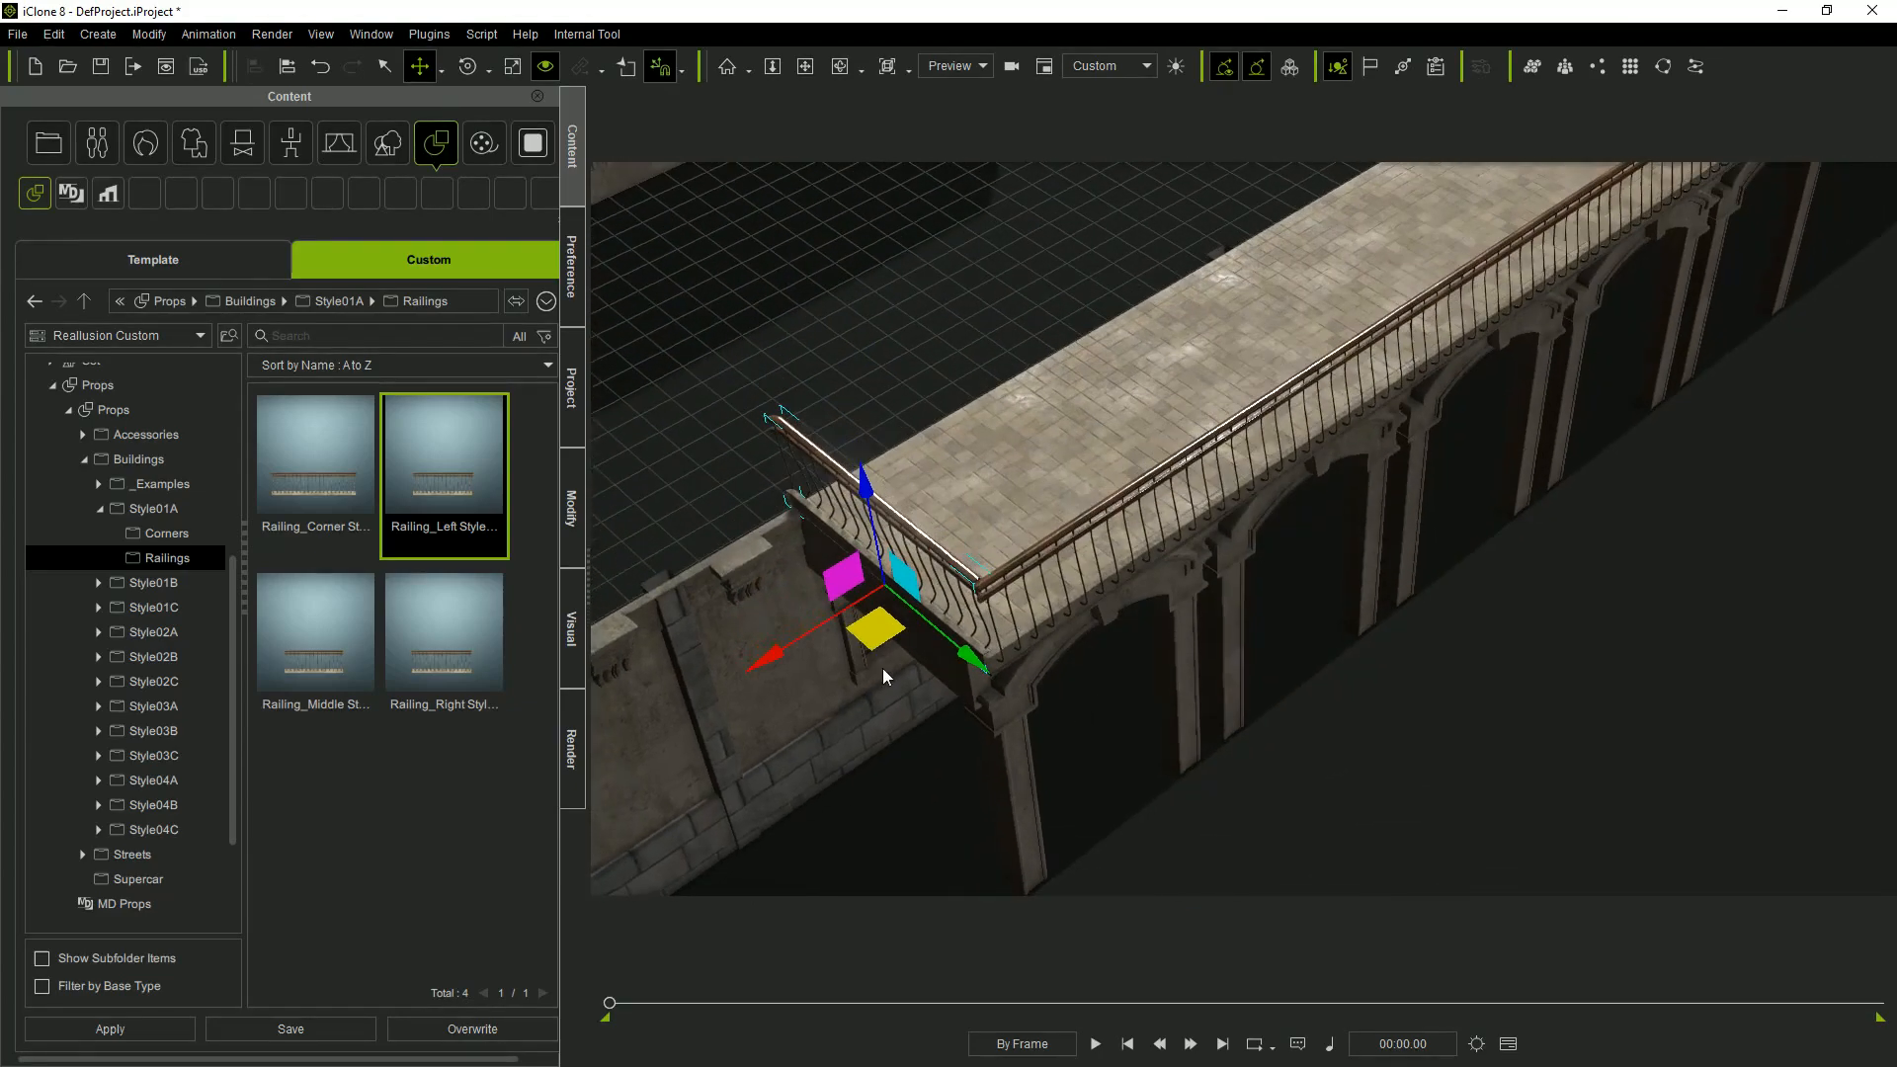
pyautogui.press('e')
pyautogui.moveTo(850, 678); pyautogui.dragTo(1030, 687)
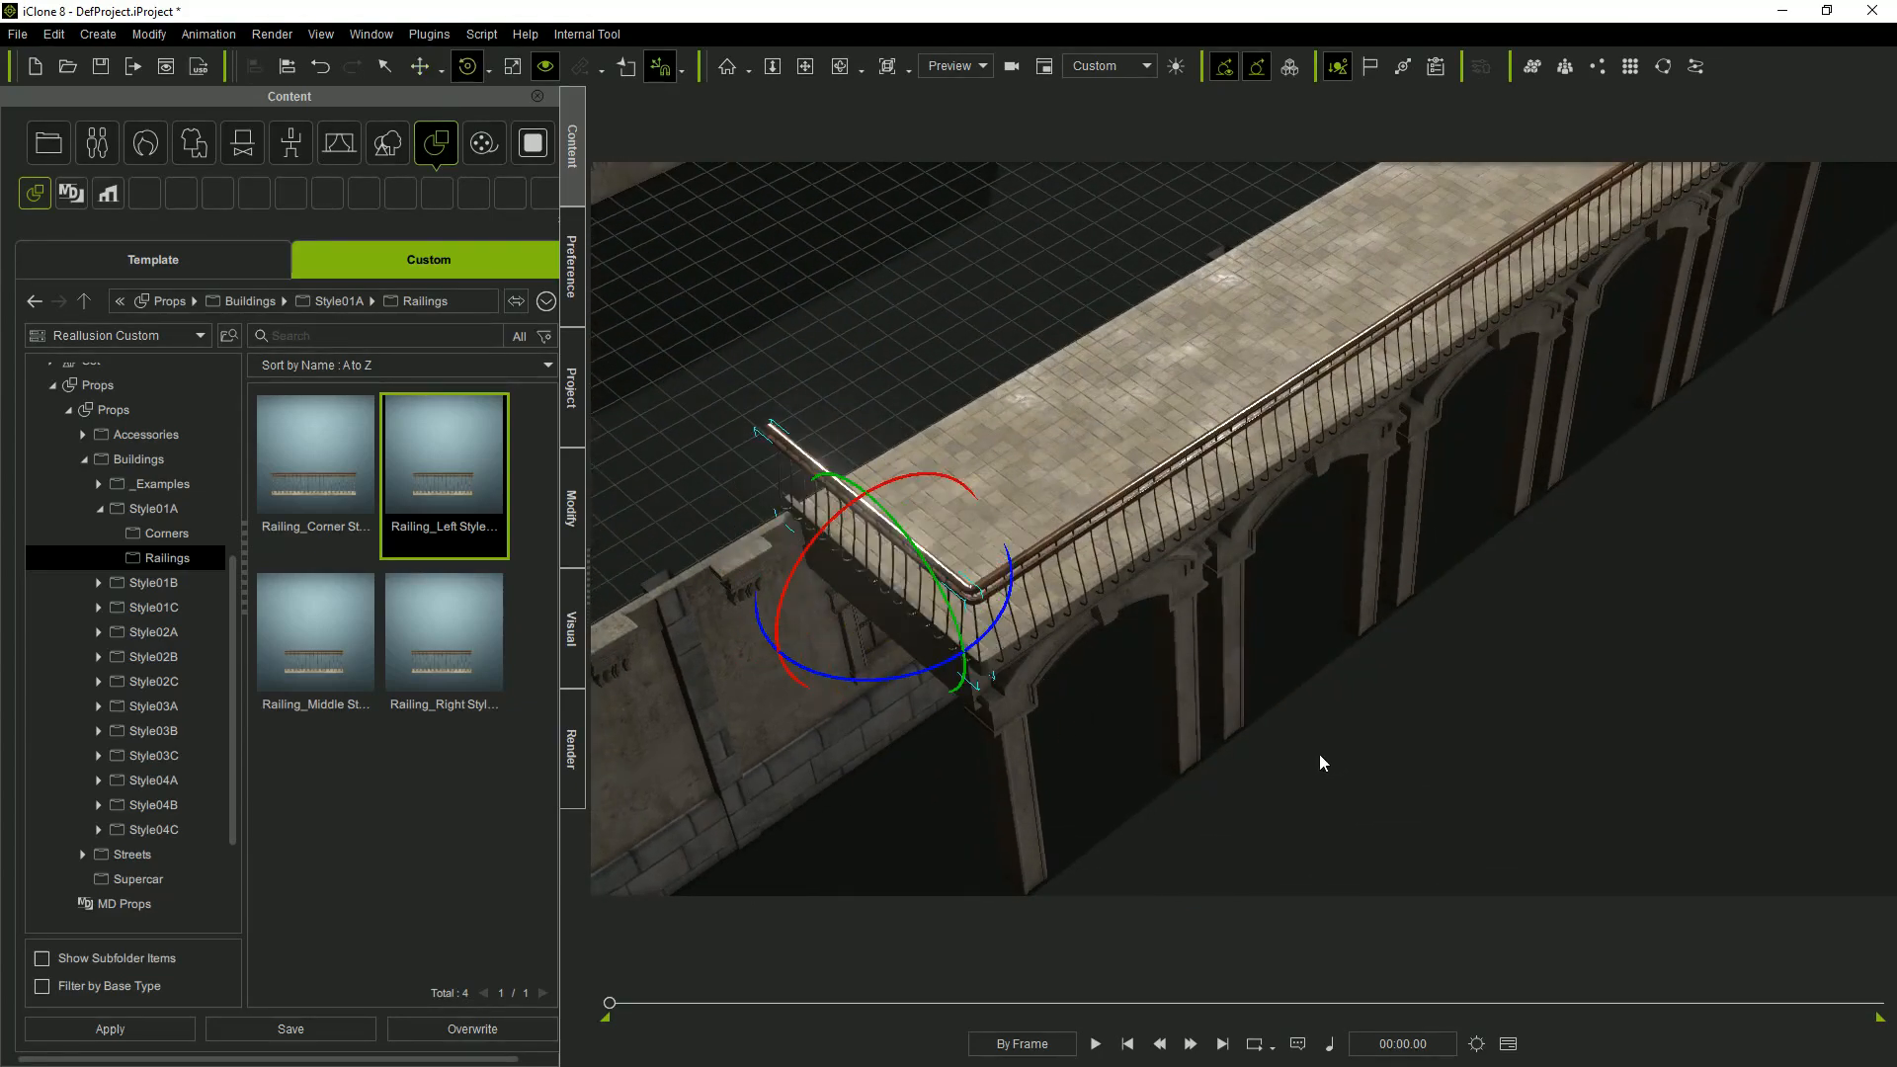
# Add a Railing_Right Style01A railing, rotate it and fit it to the opposite short end of the rear arcade's roof.
pyautogui.keyDown('alt'); pyautogui.moveTo(1320, 759); pyautogui.dragTo(1369, 513); pyautogui.keyUp('alt')
pyautogui.keyDown('alt'); pyautogui.moveTo(1686, 659); pyautogui.dragTo(660, 584); pyautogui.keyUp('alt')
pyautogui.moveTo(422, 625); pyautogui.dragTo(1482, 726)
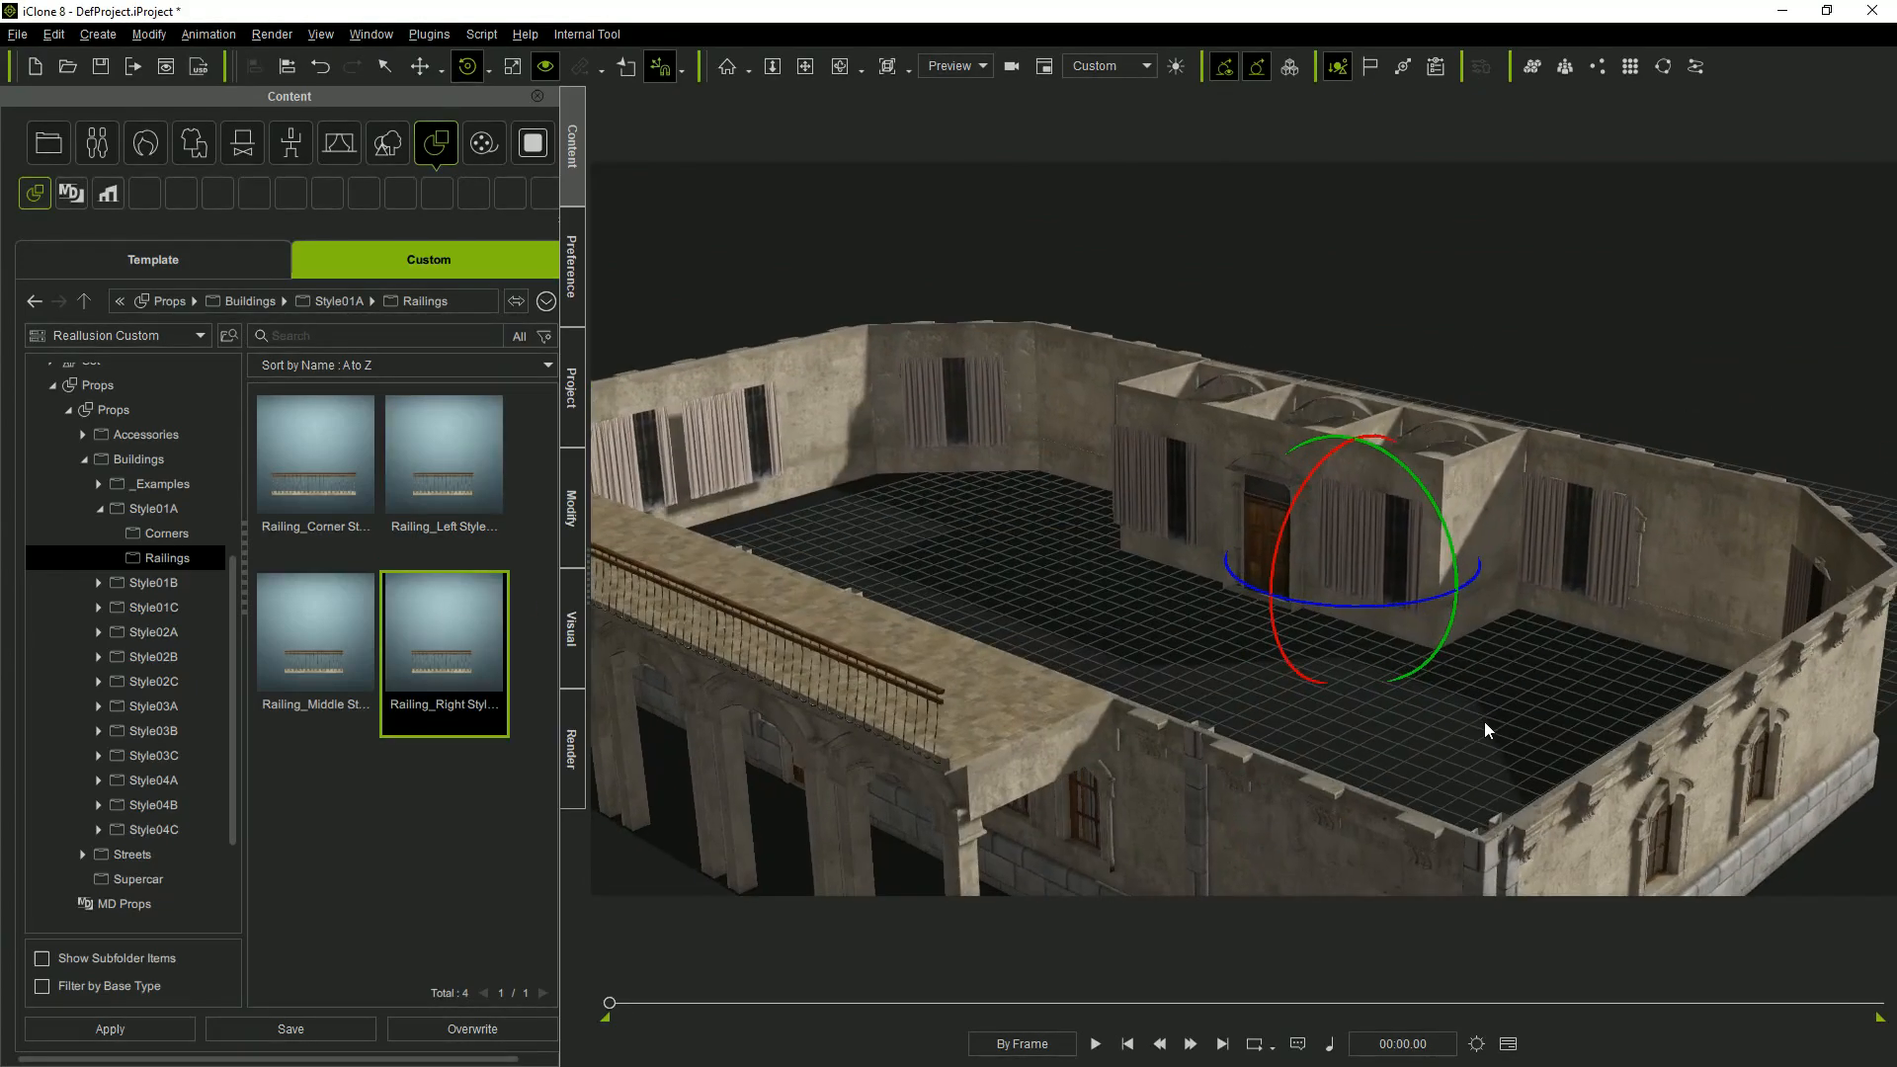
pyautogui.press('w')
pyautogui.moveTo(1178, 628); pyautogui.dragTo(1281, 907)
pyautogui.press('e')
pyautogui.moveTo(1075, 818); pyautogui.dragTo(1010, 850)
pyautogui.keyDown('alt'); pyautogui.moveTo(1237, 859); pyautogui.dragTo(815, 821); pyautogui.keyUp('alt')
pyautogui.press('w')
pyautogui.keyDown('alt'); pyautogui.moveTo(1008, 736); pyautogui.dragTo(1284, 691); pyautogui.keyUp('alt')
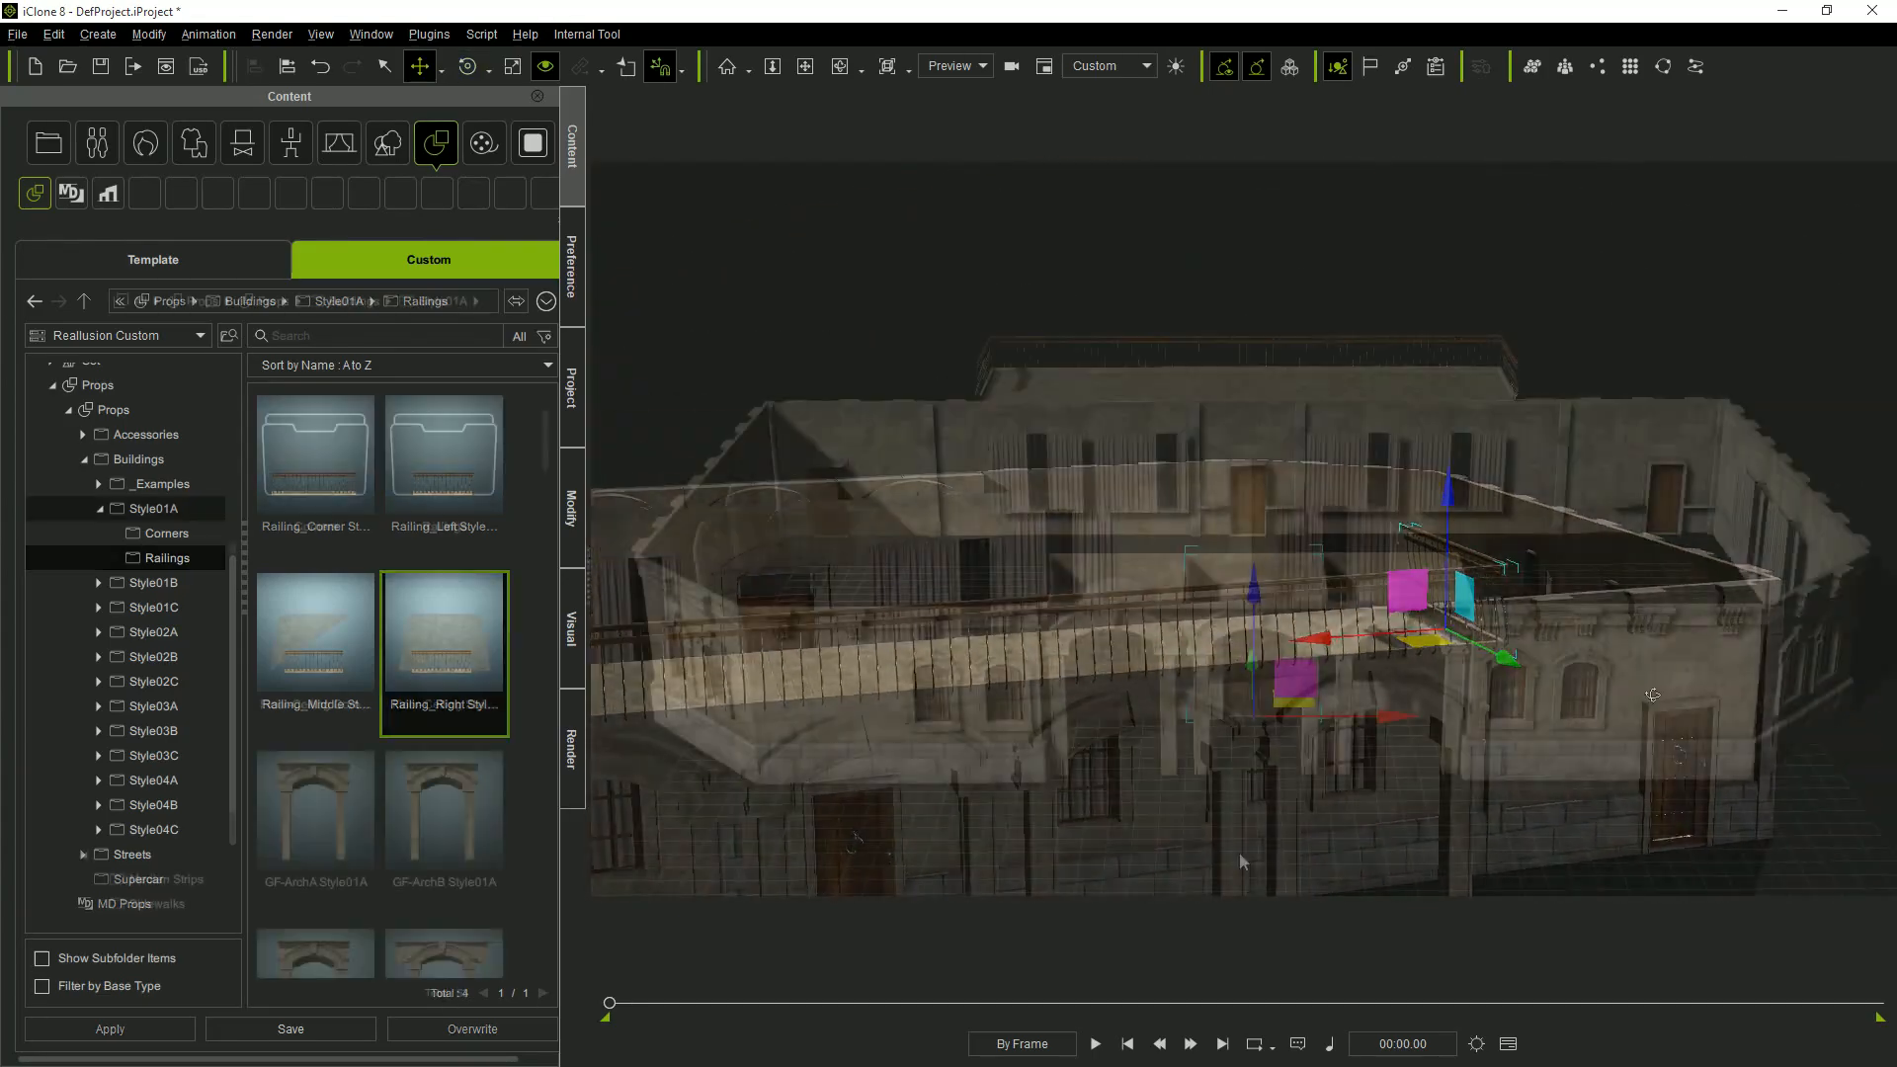
# Add a Floor-Ceiling Style01A tile as the floor of the recessed entrance and duplicate it under all three arches.
pyautogui.moveTo(1235, 790)
pyautogui.keyDown('alt'); pyautogui.mouseDown()
pyautogui.moveTo(1337, 797)
pyautogui.moveTo(1143, 792)
pyautogui.moveTo(1232, 812)
pyautogui.moveTo(1245, 795)
pyautogui.mouseUp(); pyautogui.keyUp('alt')
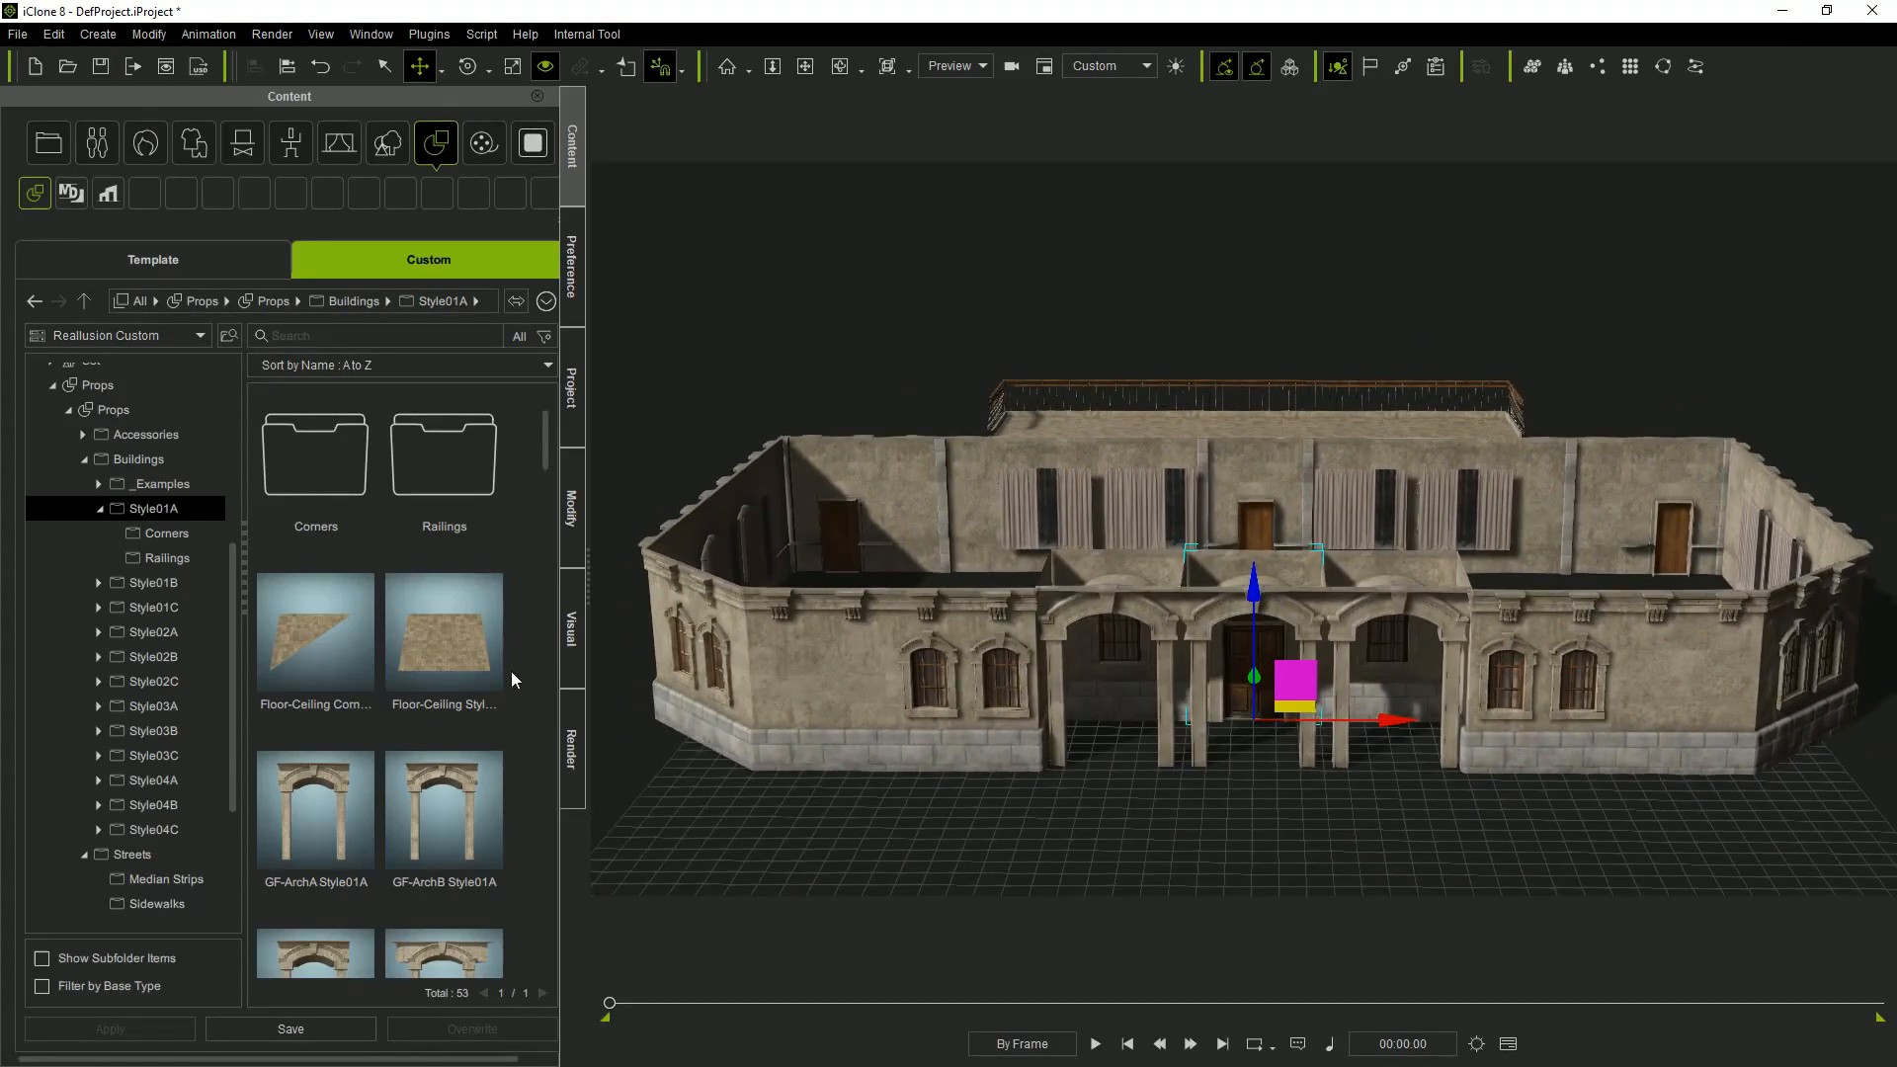
pyautogui.moveTo(486, 668); pyautogui.dragTo(1563, 726)
pyautogui.moveTo(1514, 768); pyautogui.dragTo(1524, 832, button='right')
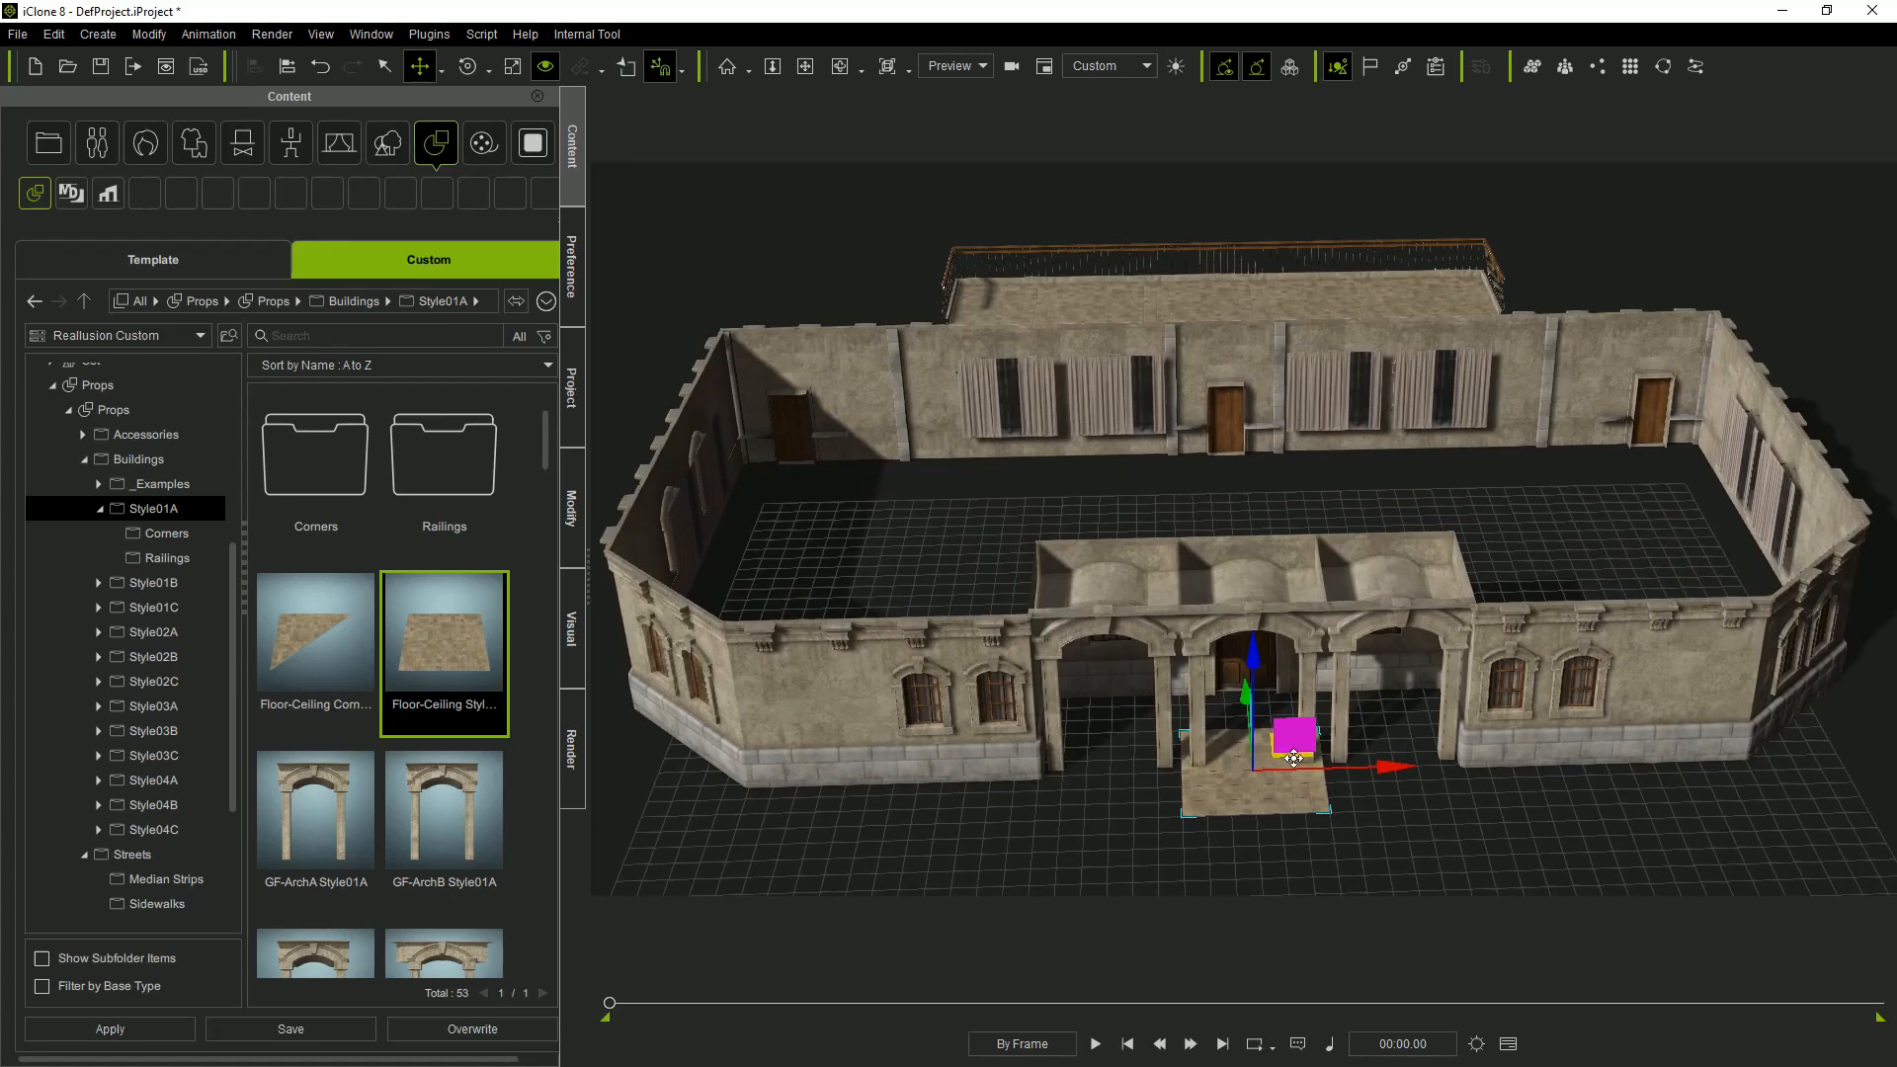
pyautogui.moveTo(1244, 699); pyautogui.dragTo(1242, 659)
pyautogui.moveTo(1395, 727); pyautogui.dragTo(1531, 728)
pyautogui.moveTo(1577, 830); pyautogui.dragTo(1549, 730, button='right')
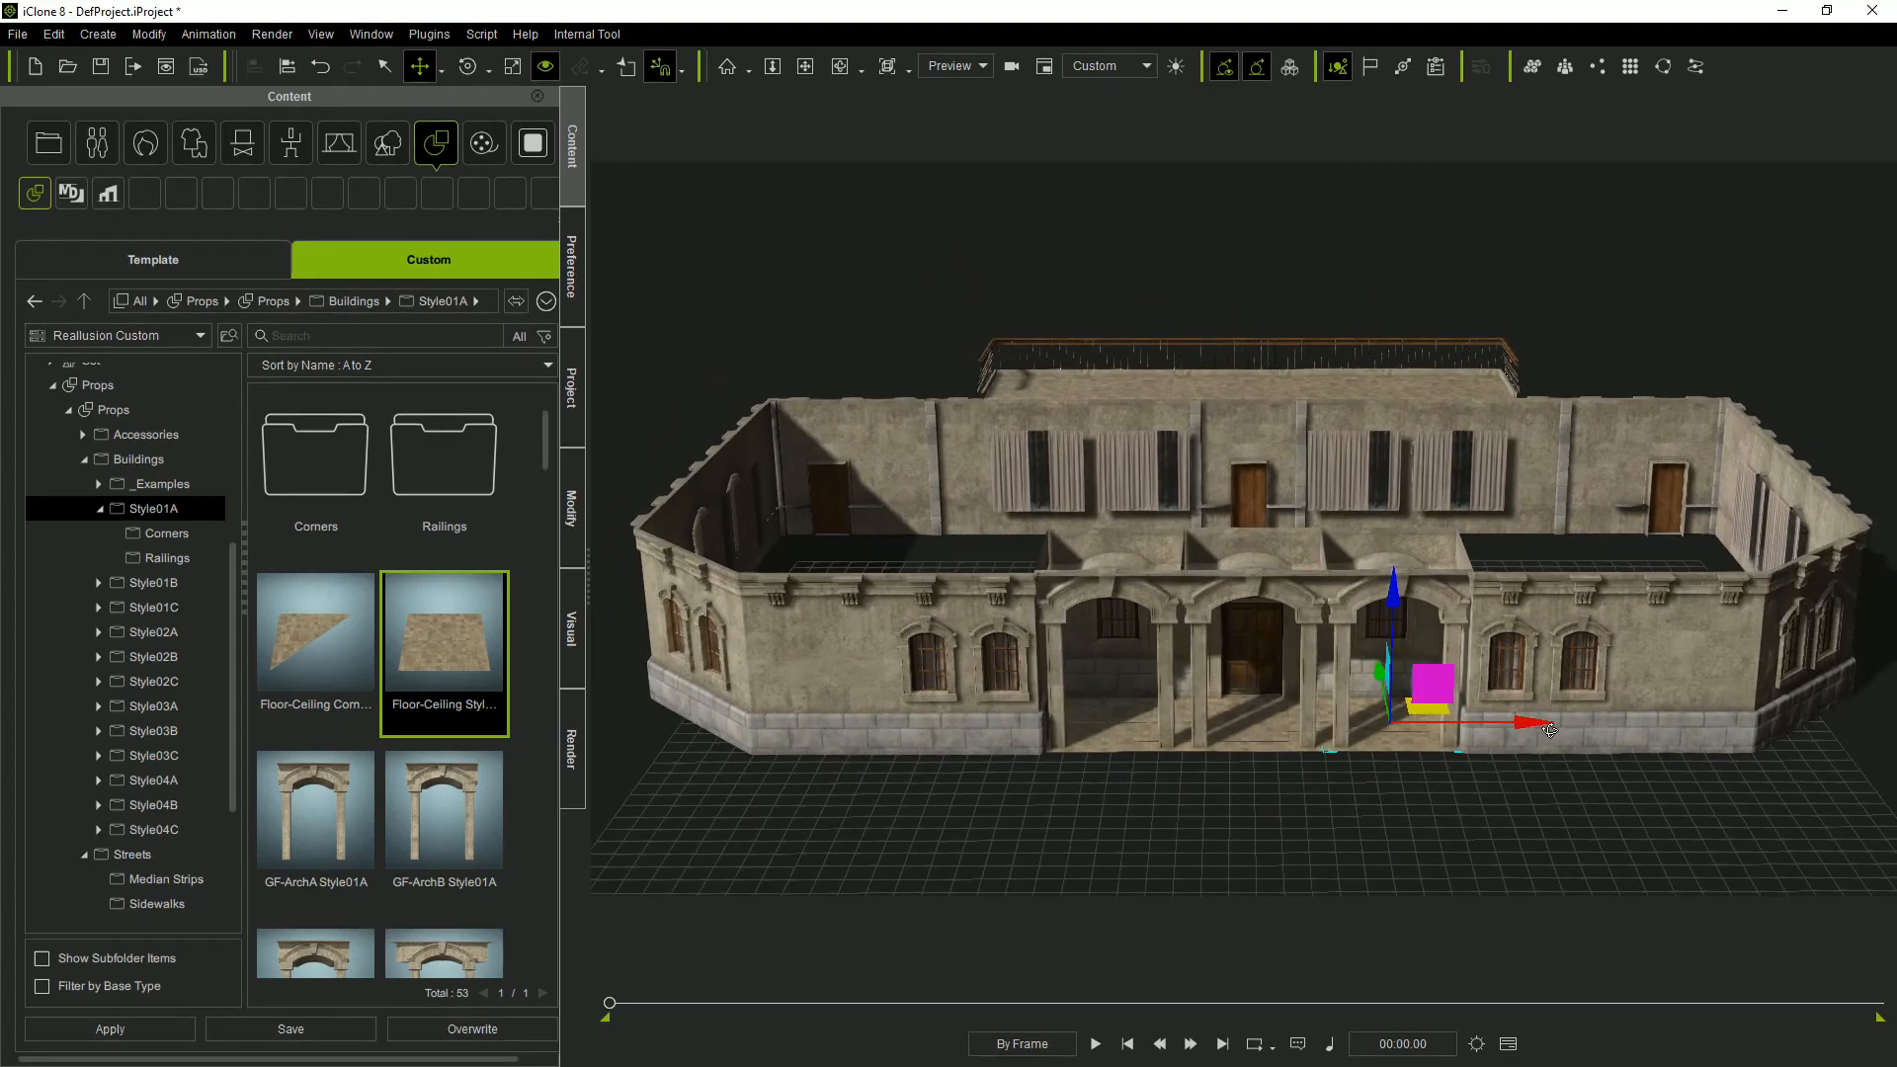
# Browse the Sidewalks props in the Streets collection.
pyautogui.scroll(-1, 154, 877)
pyautogui.click(152, 865)
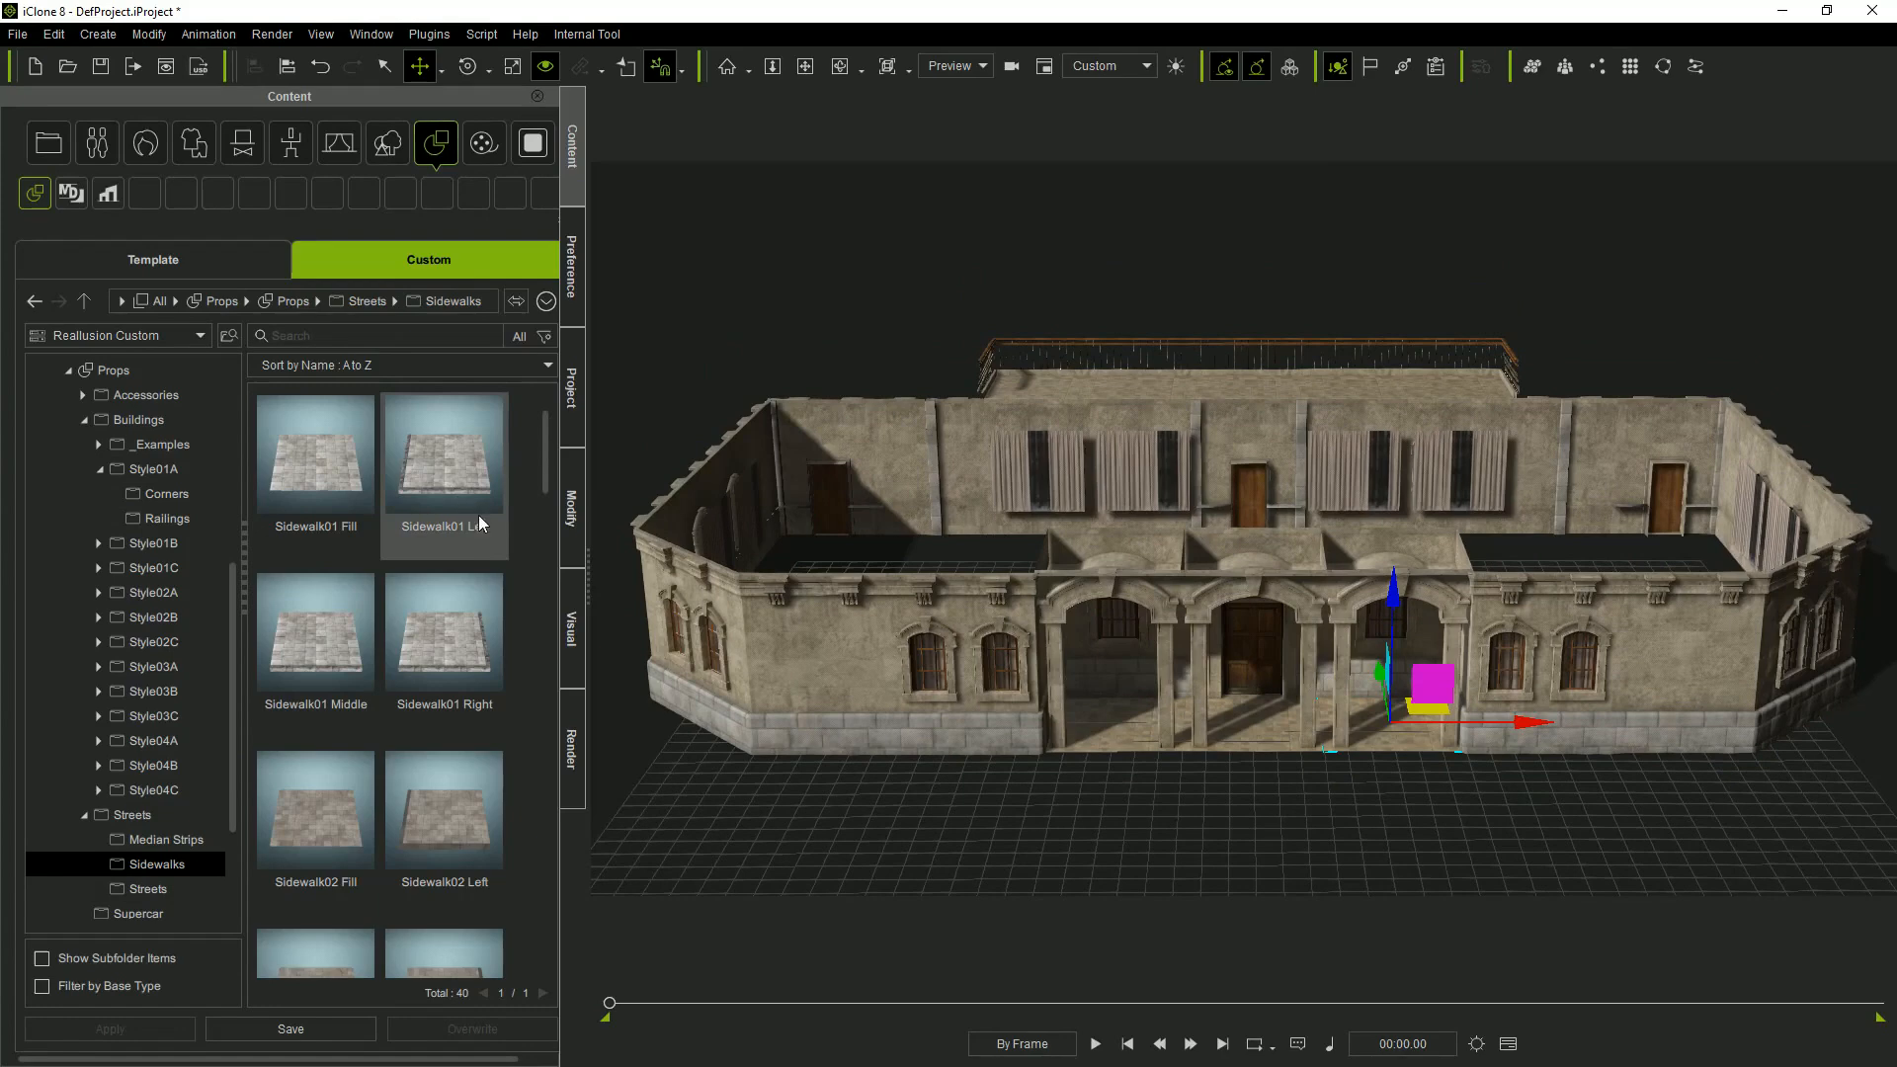
pyautogui.moveTo(548, 469); pyautogui.dragTo(505, 816)
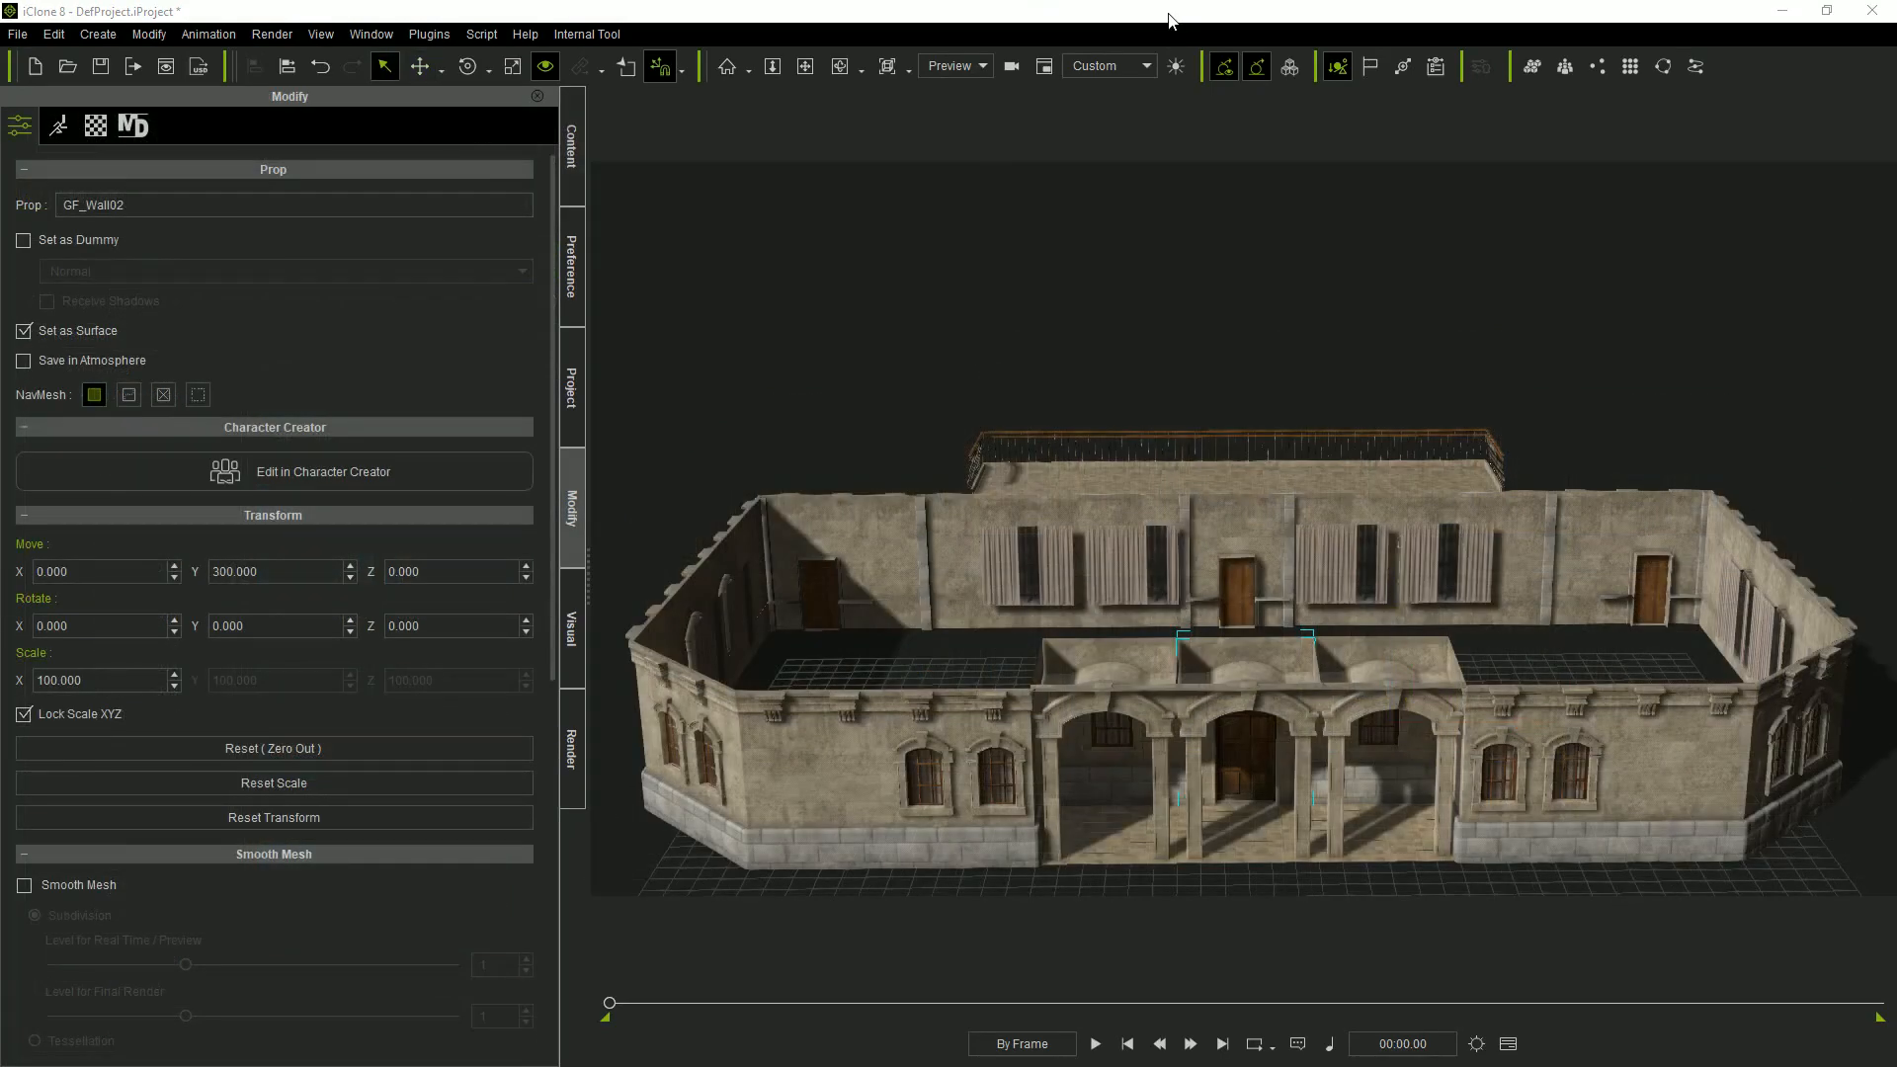
# Open the scene object list, expand GF_Wall02 and inspect its DoorRight, DoorLeft and Plinth sub-props.
pyautogui.press('F2')
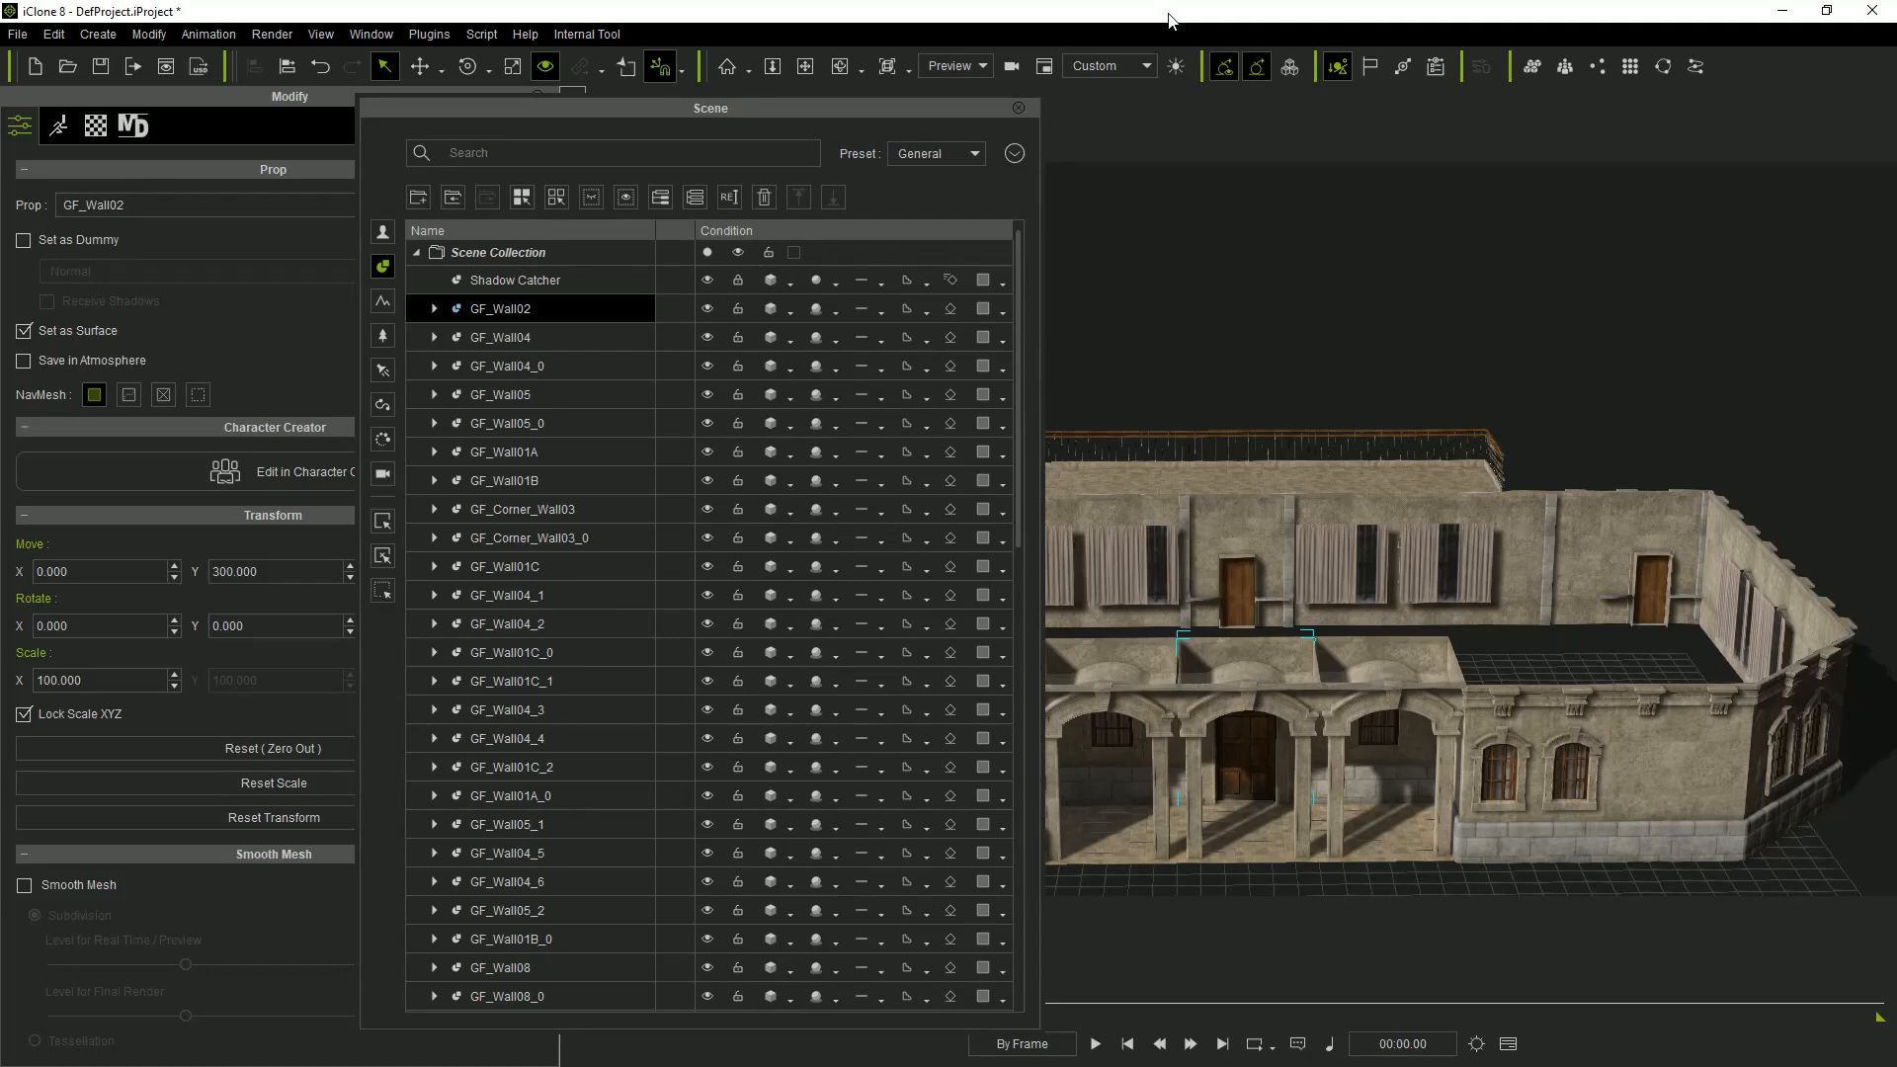
pyautogui.doubleClick(570, 316)
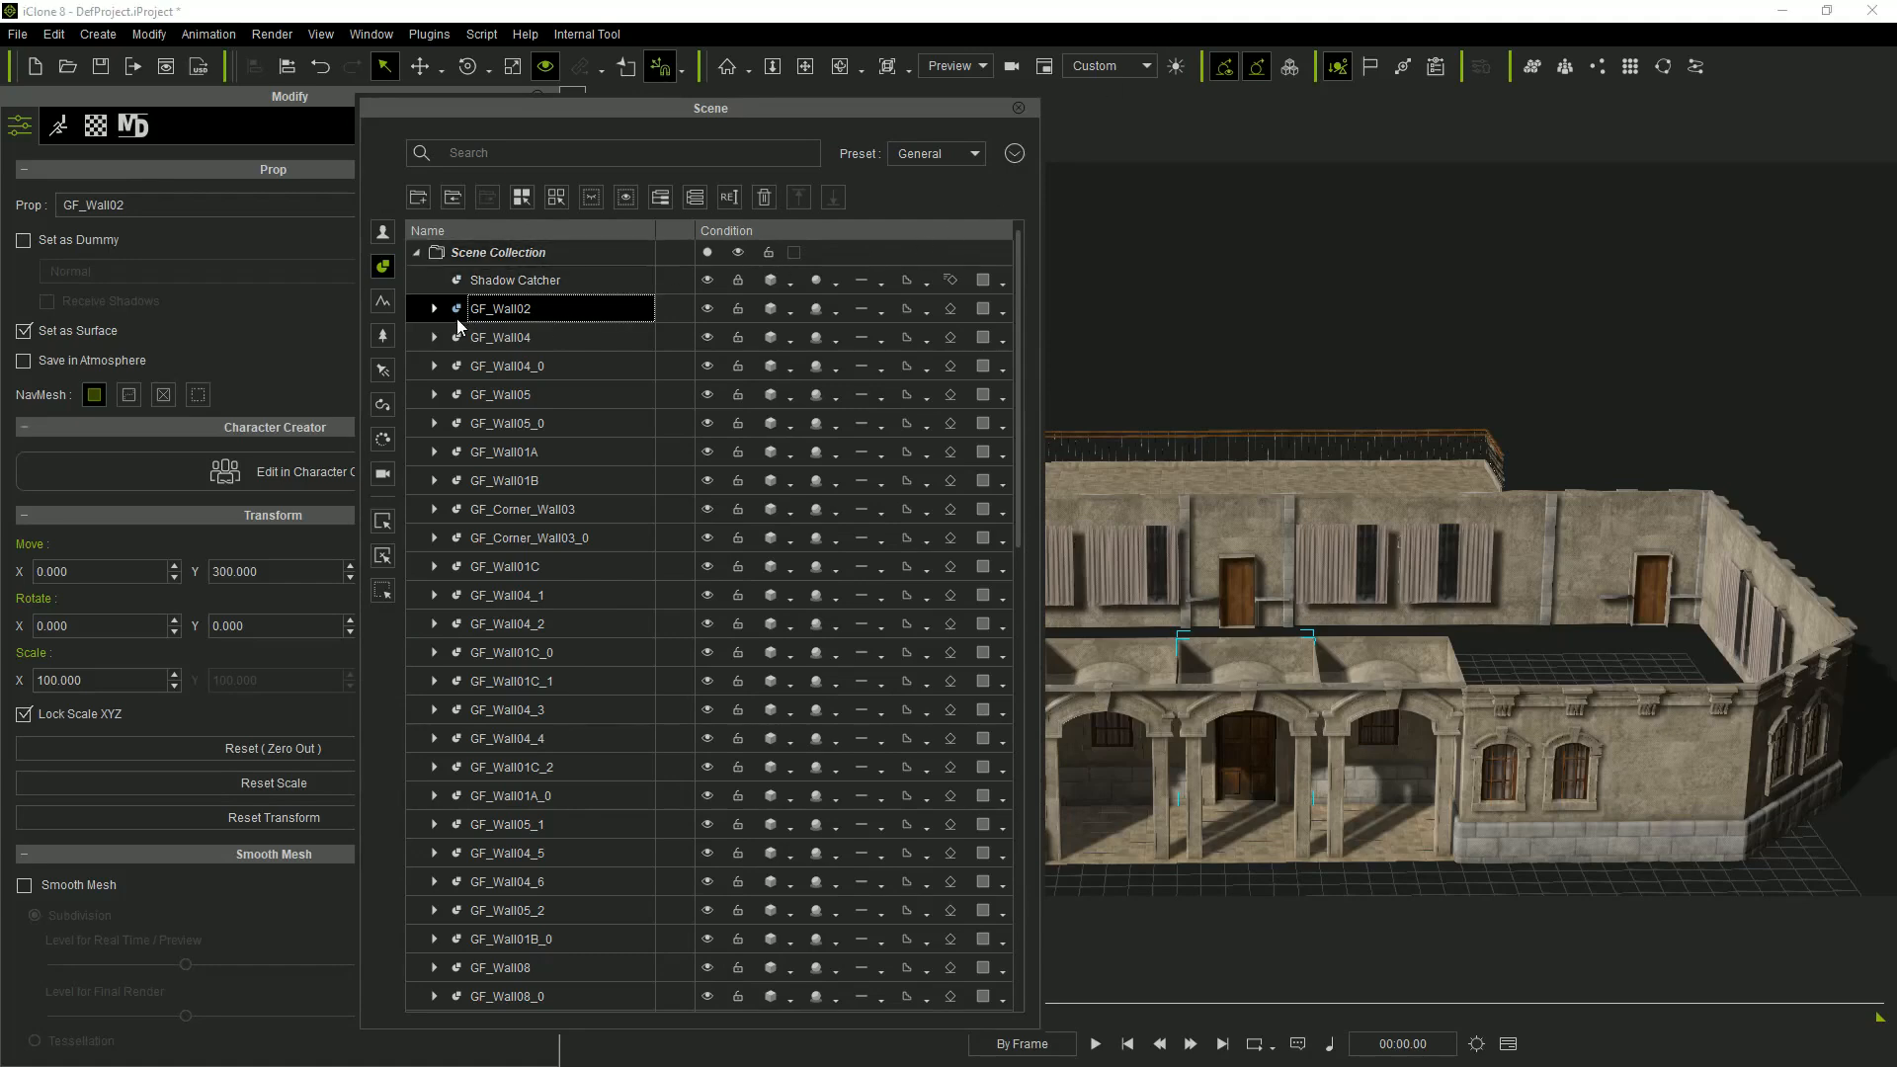
pyautogui.click(434, 308)
pyautogui.click(519, 337)
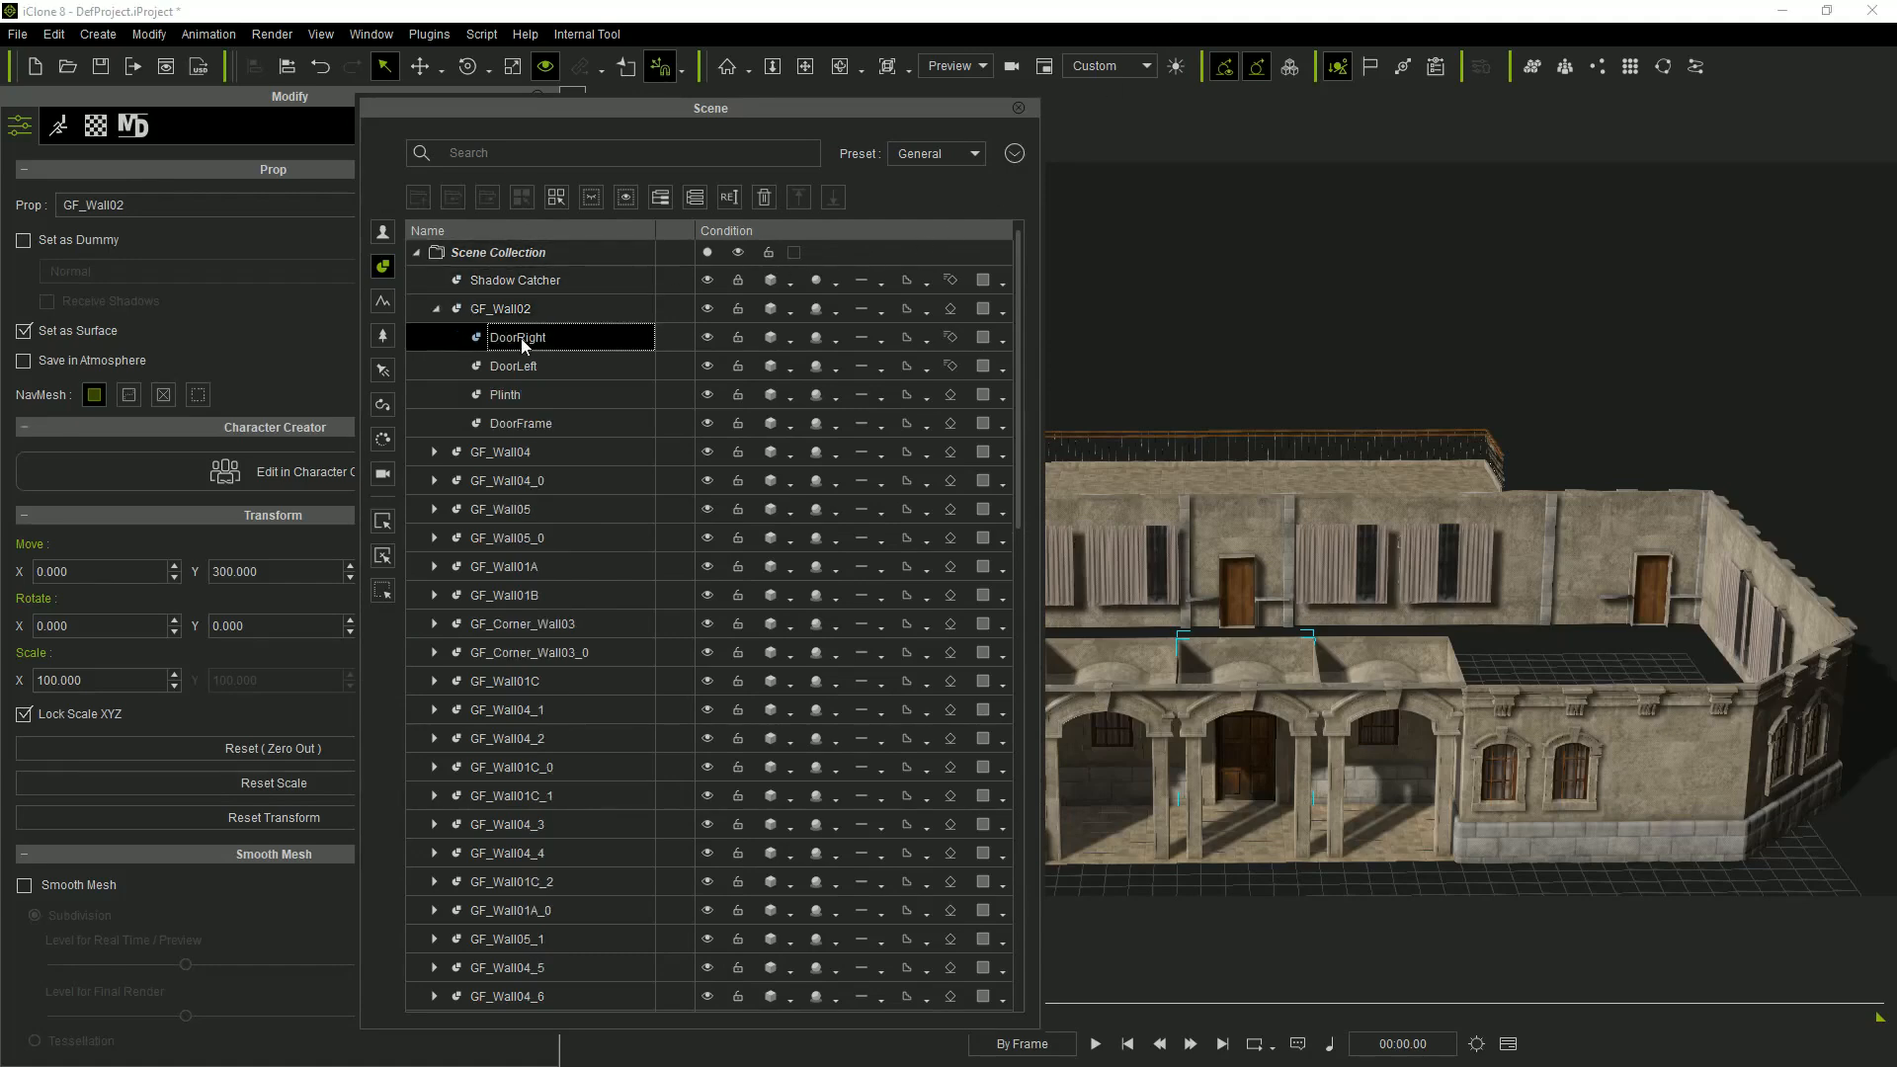
pyautogui.click(548, 365)
pyautogui.click(565, 393)
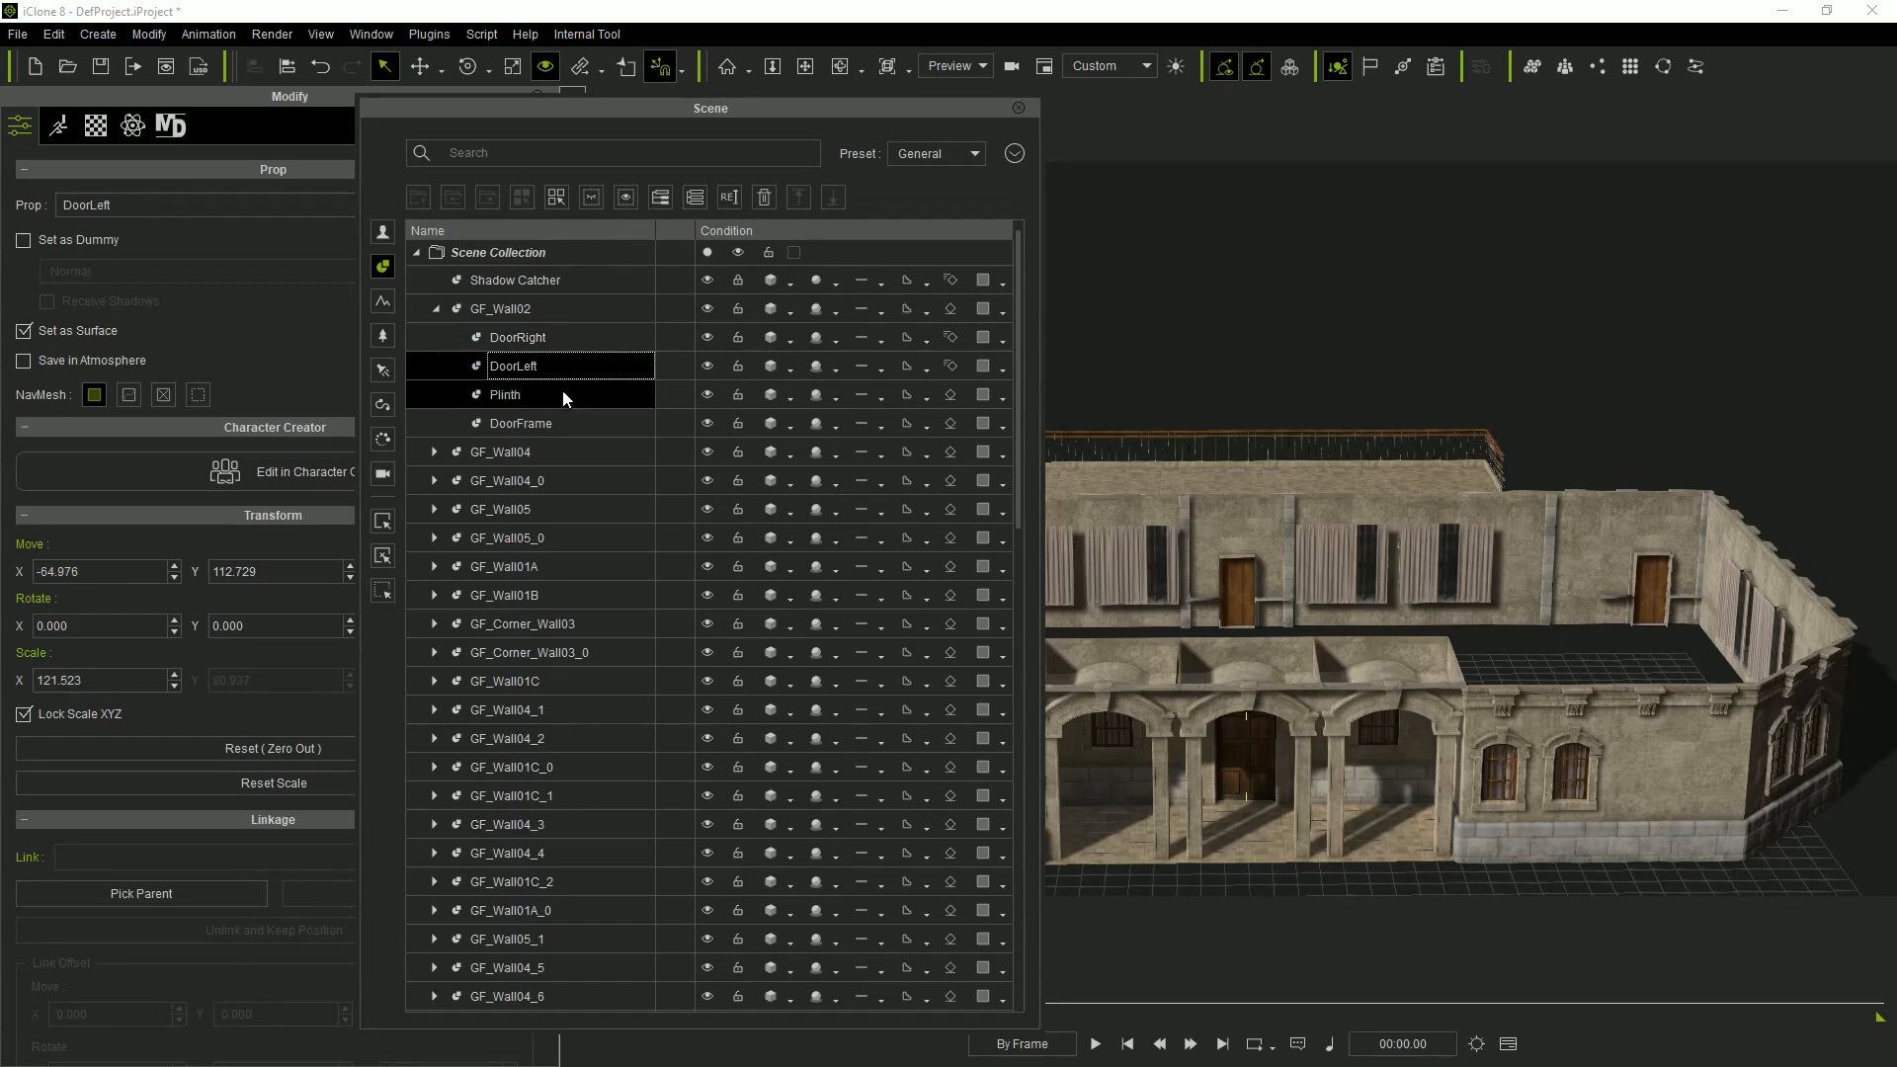
# Inspect GF_Wall02's DoorFrame sub-prop and rename the GF_Wall02 prop Ground Floor.
pyautogui.click(595, 420)
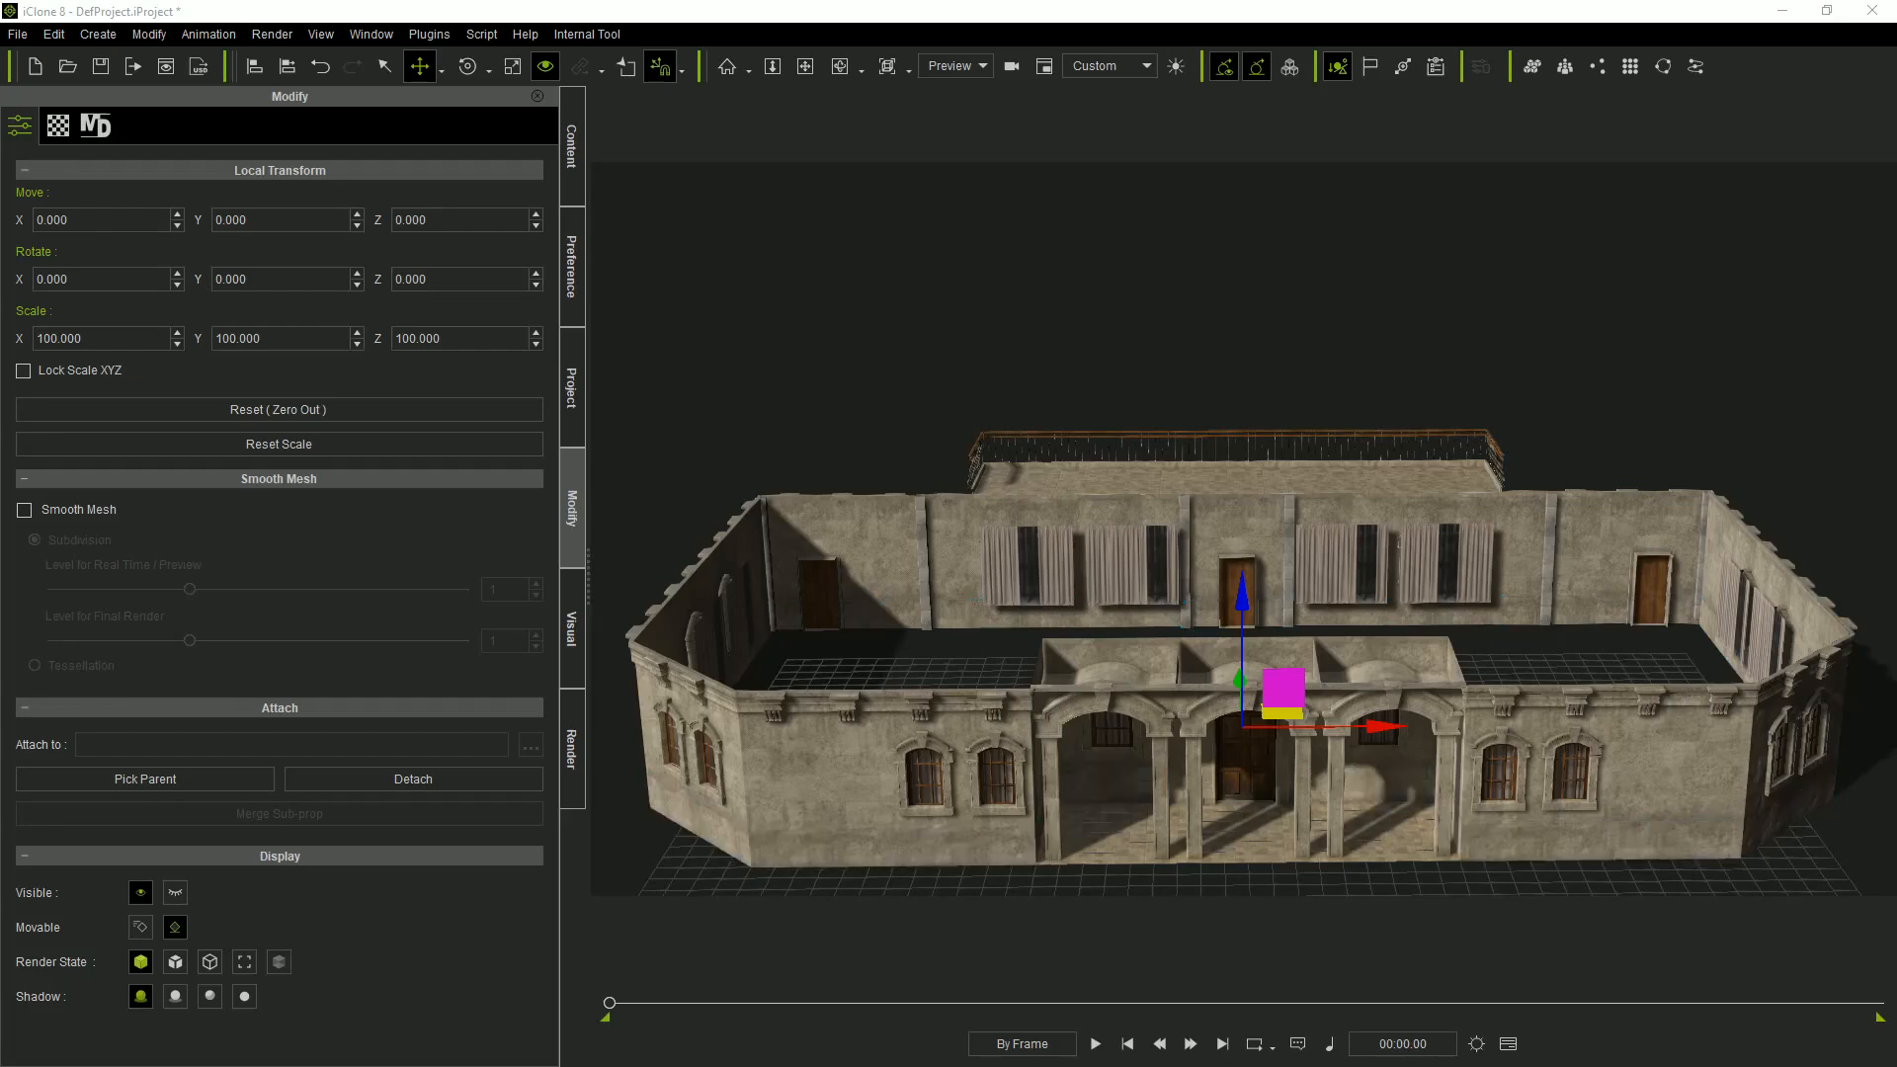
pyautogui.click(1235, 888)
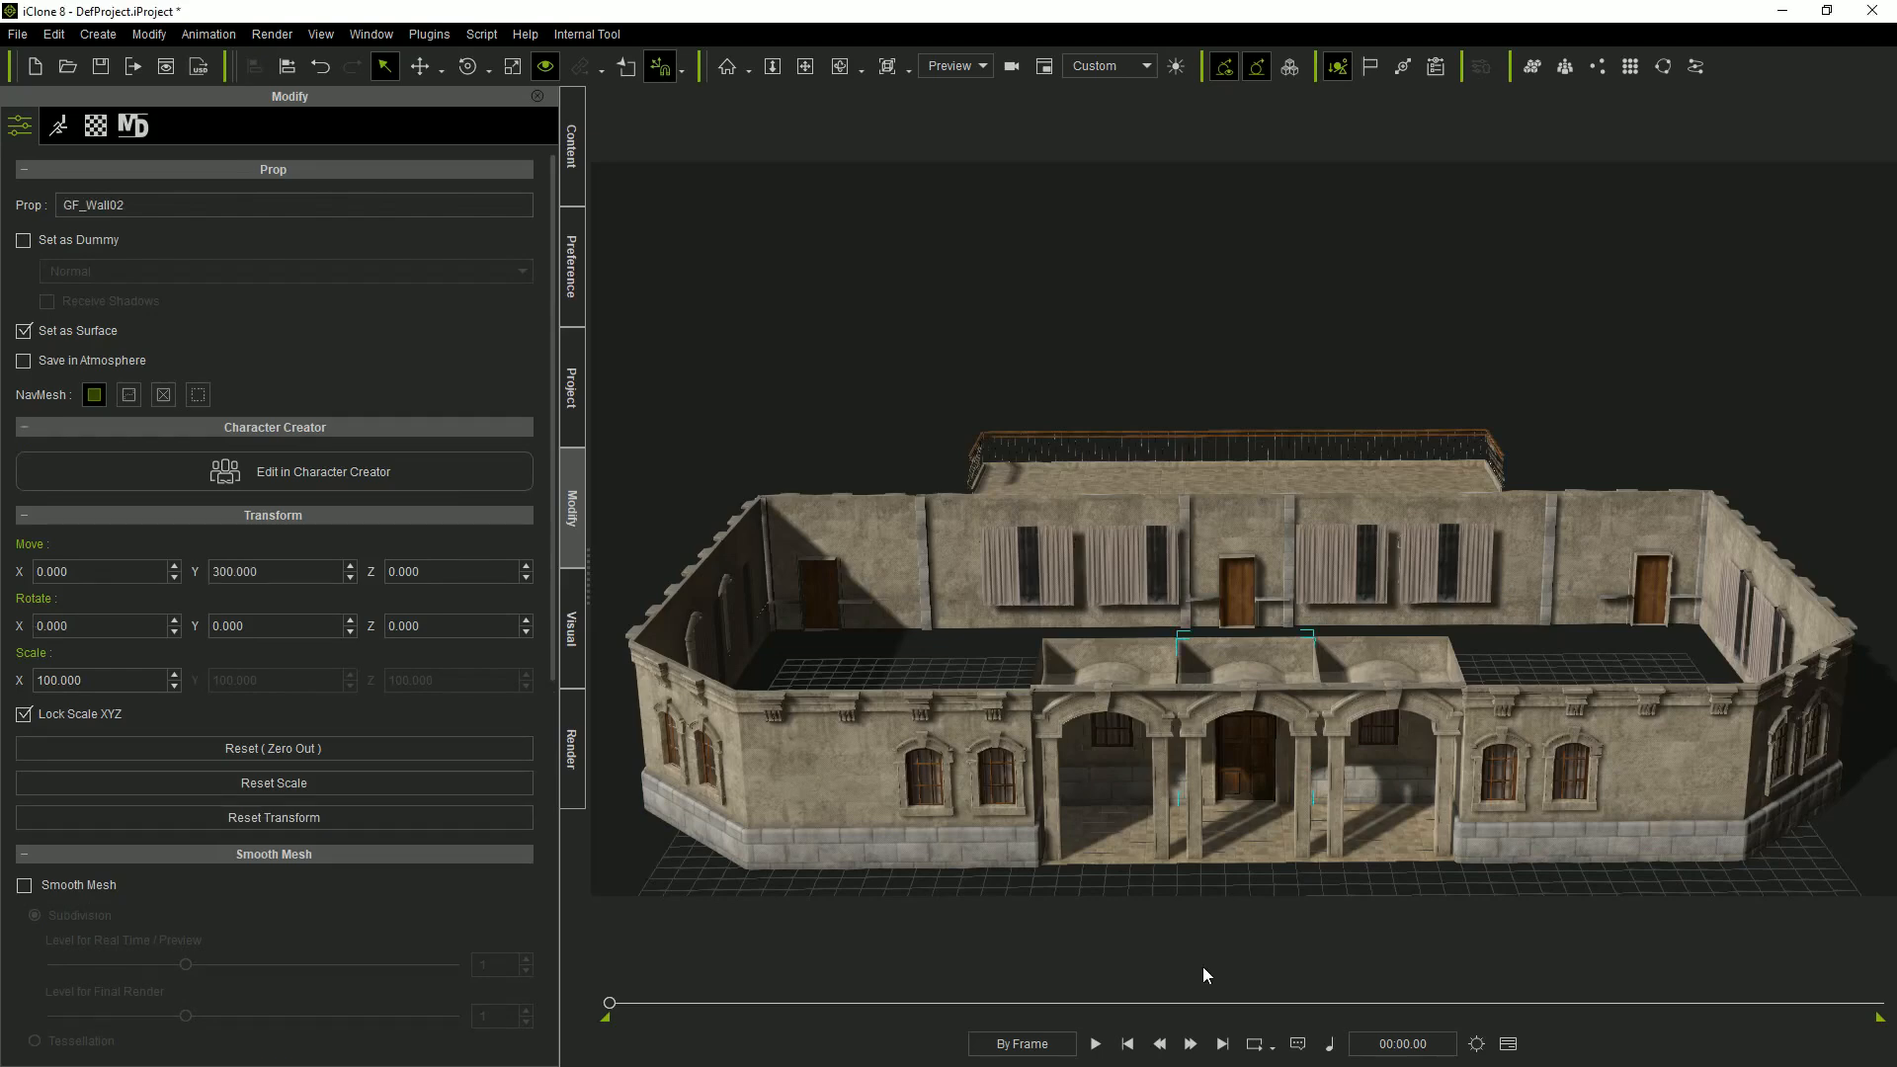
pyautogui.press('F5')
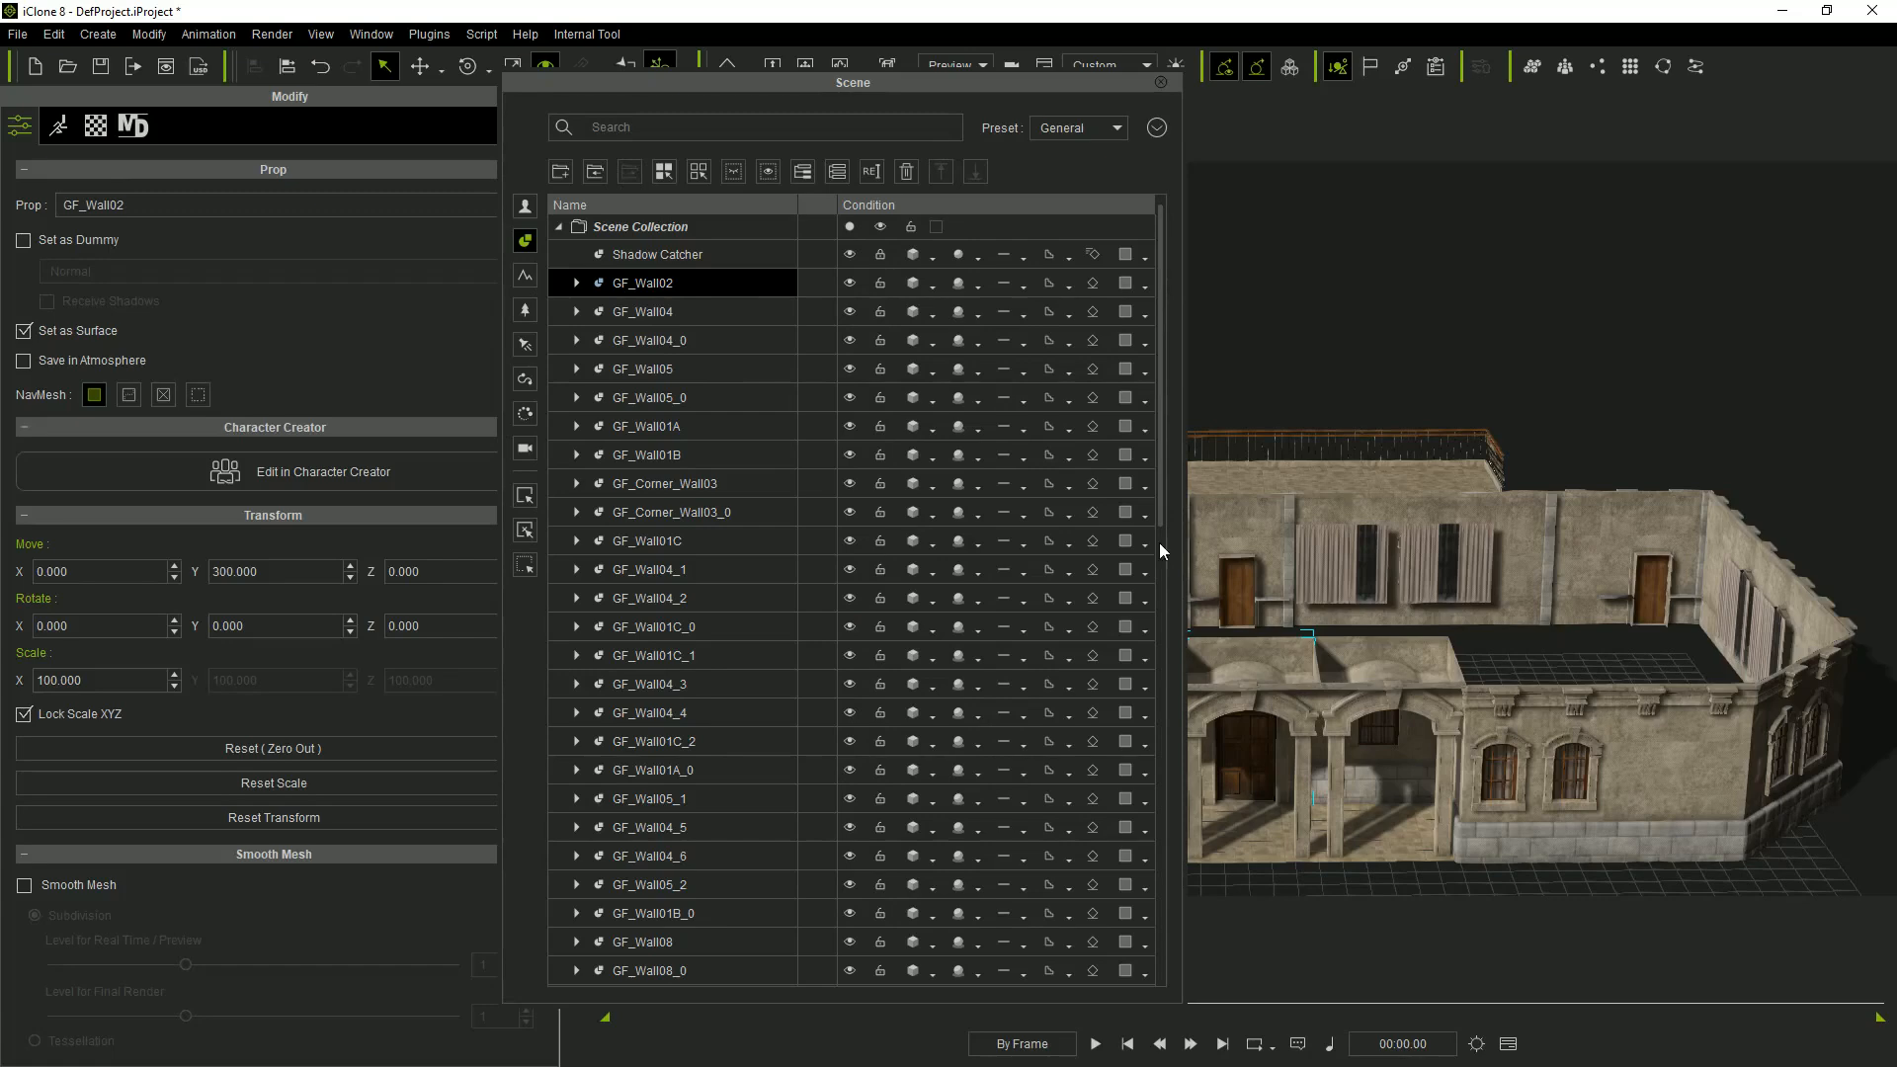
pyautogui.doubleClick(697, 284)
pyautogui.write('Gr')
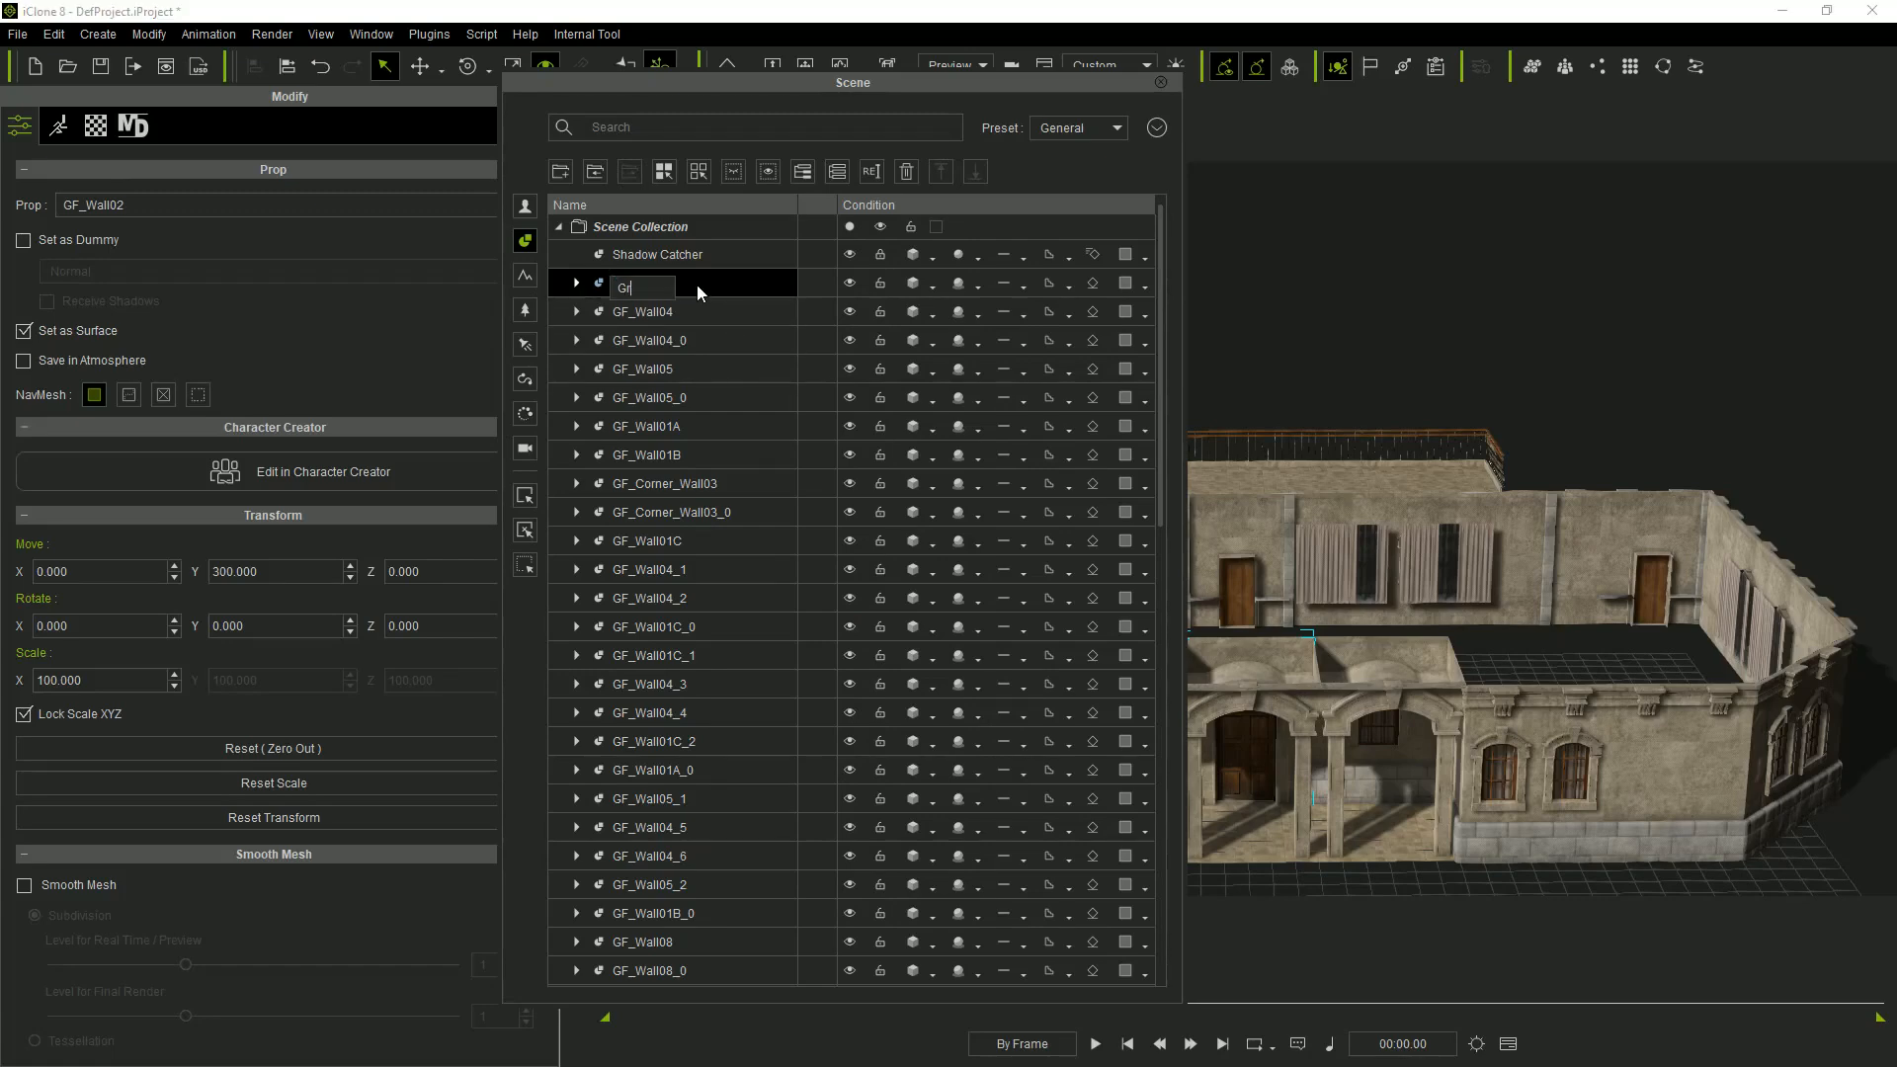
pyautogui.write('ound Floor')
pyautogui.press('Return')
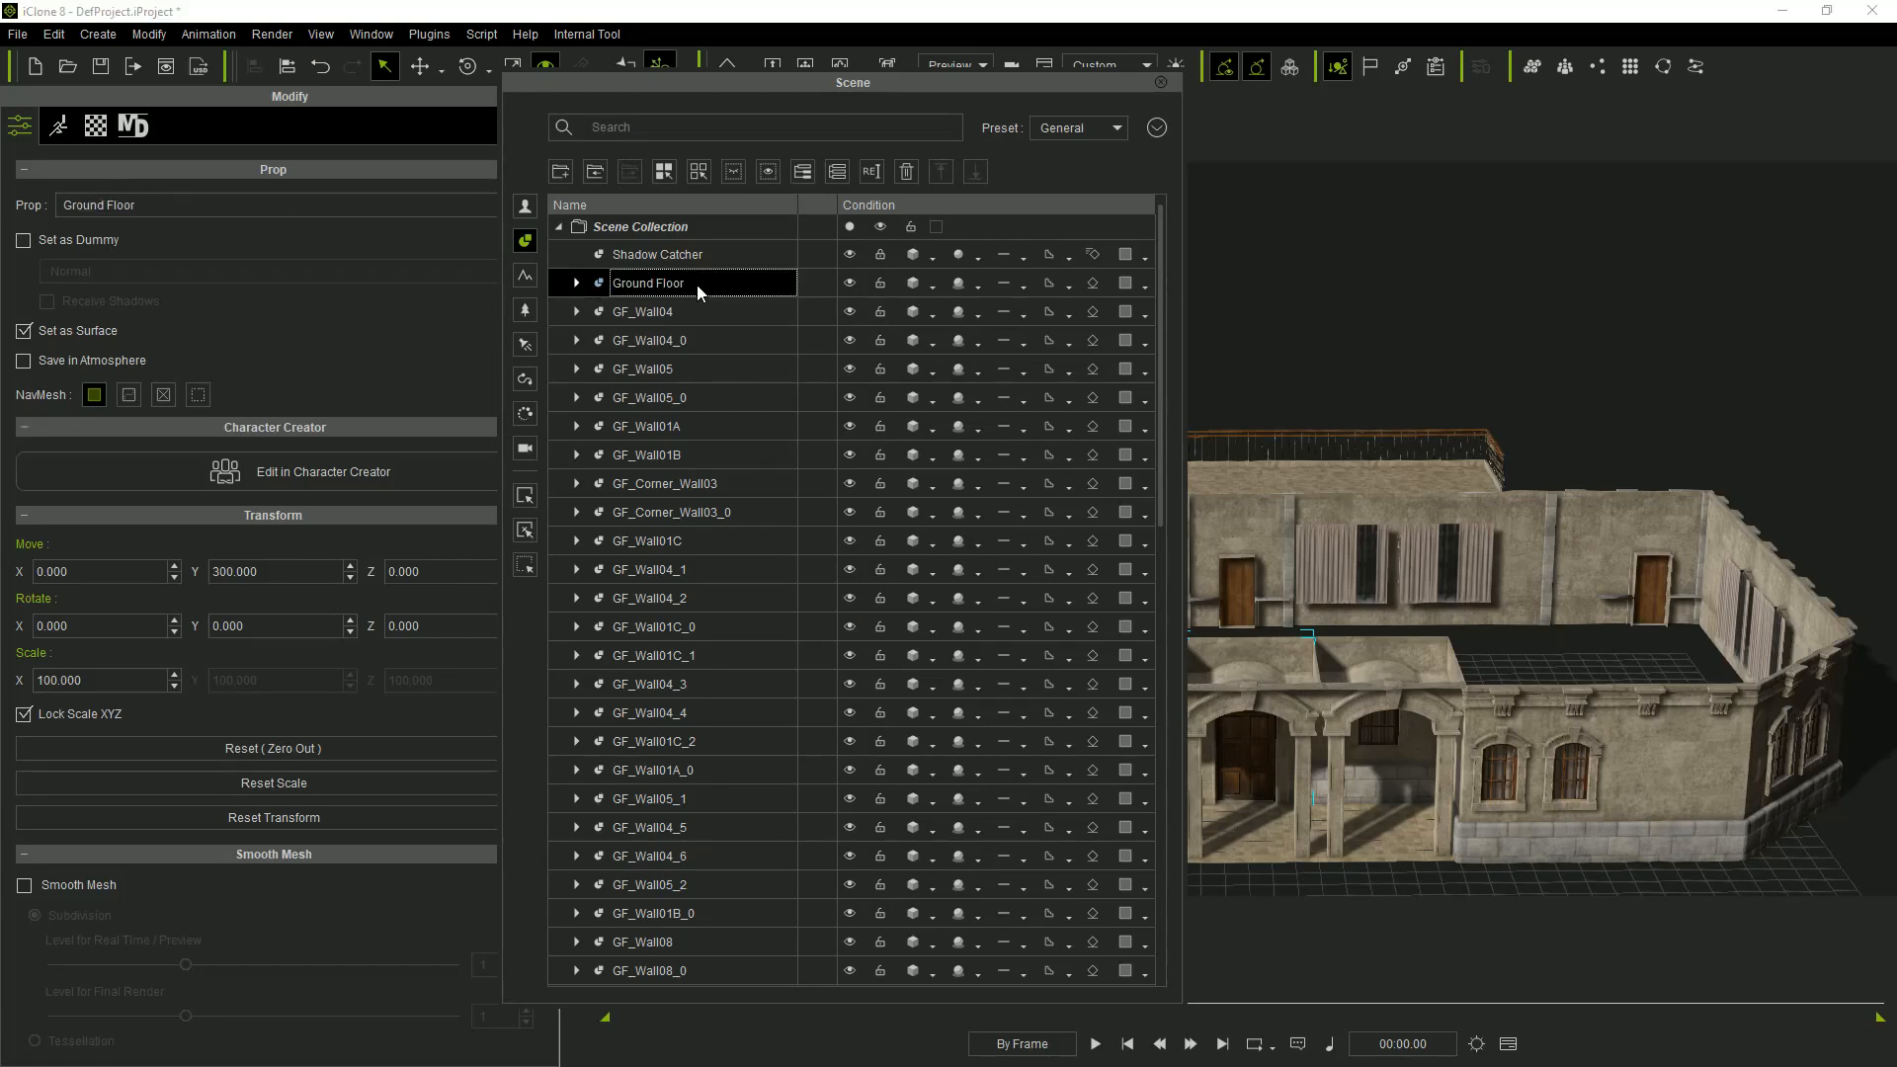
# Select every prop from GF_Wall04 through GF_Cornice_Corner_Right and attach them all to the Ground Floor prop as parent.
pyautogui.press('Down')
pyautogui.scroll(-10, 1099, 494)
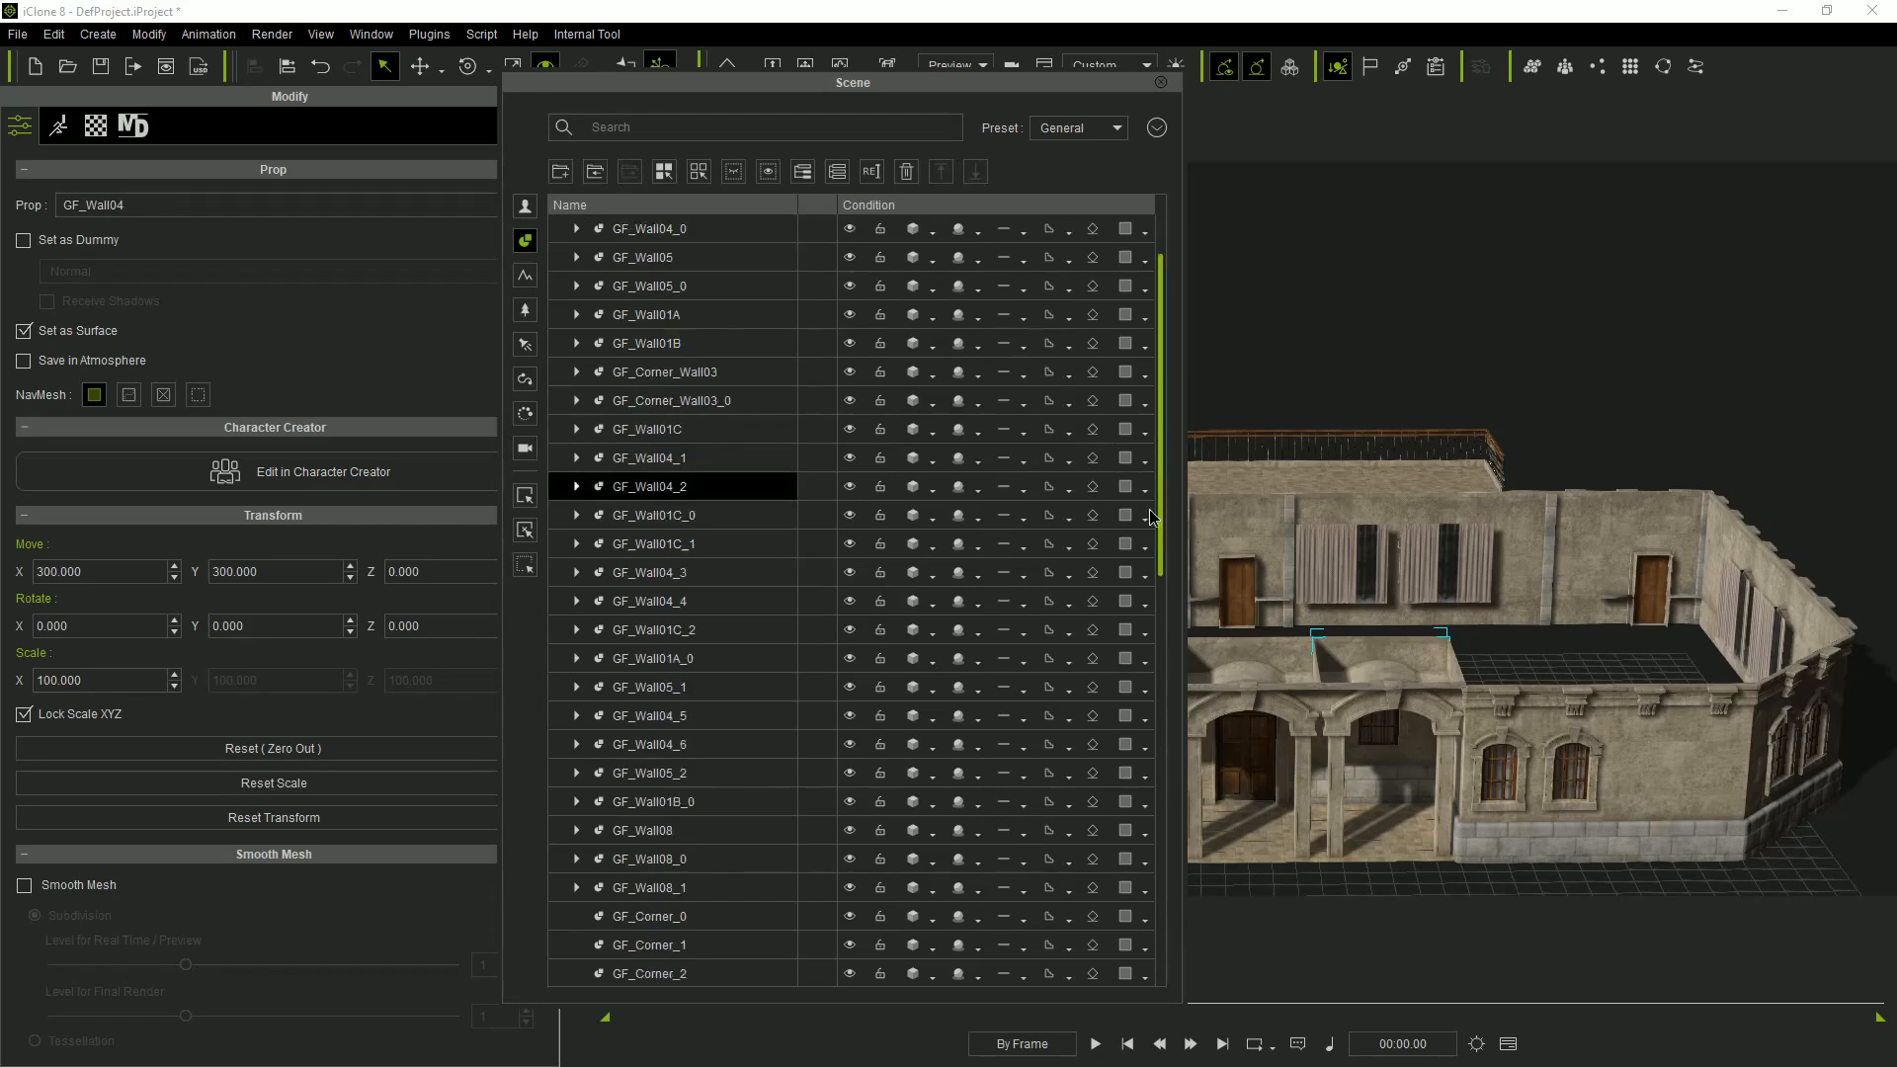
pyautogui.keyDown('shift'); pyautogui.click(1096, 945); pyautogui.keyUp('shift')
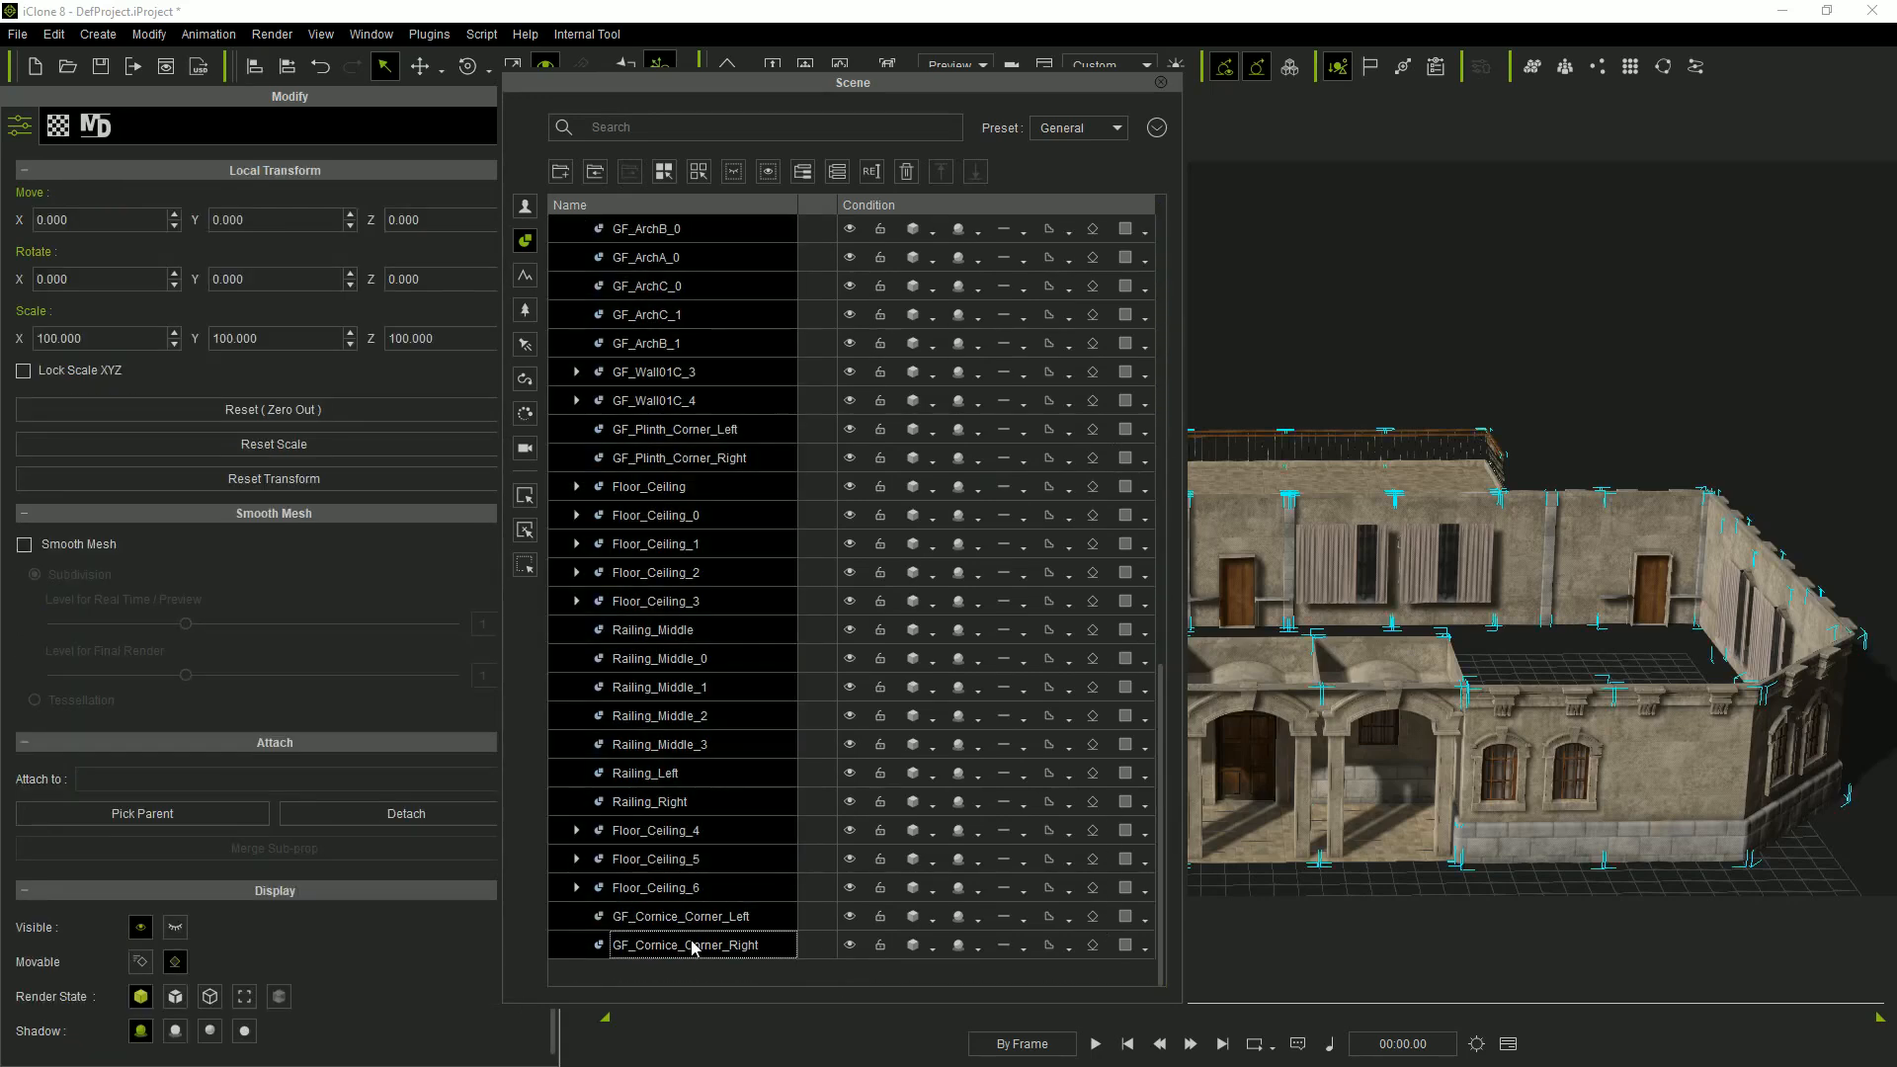
pyautogui.scroll(10, 1024, 660)
pyautogui.click(192, 814)
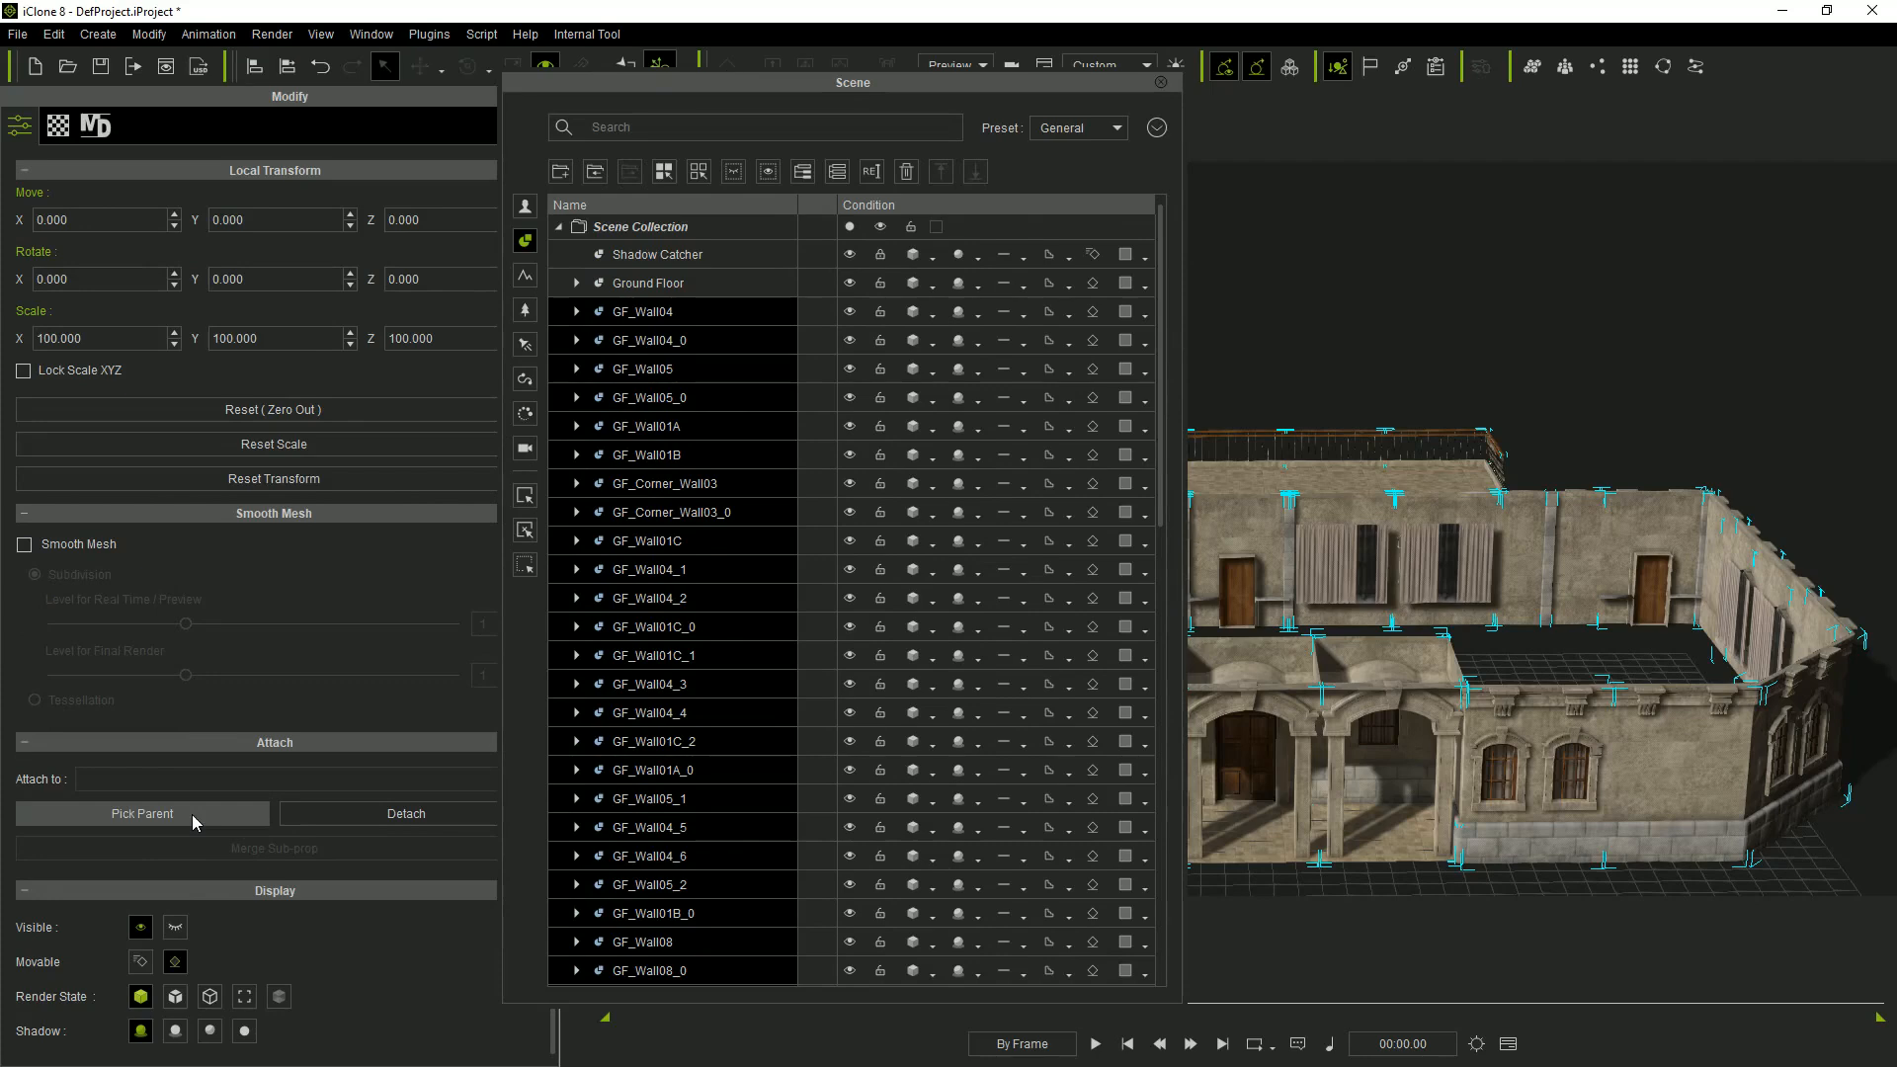
pyautogui.click(651, 283)
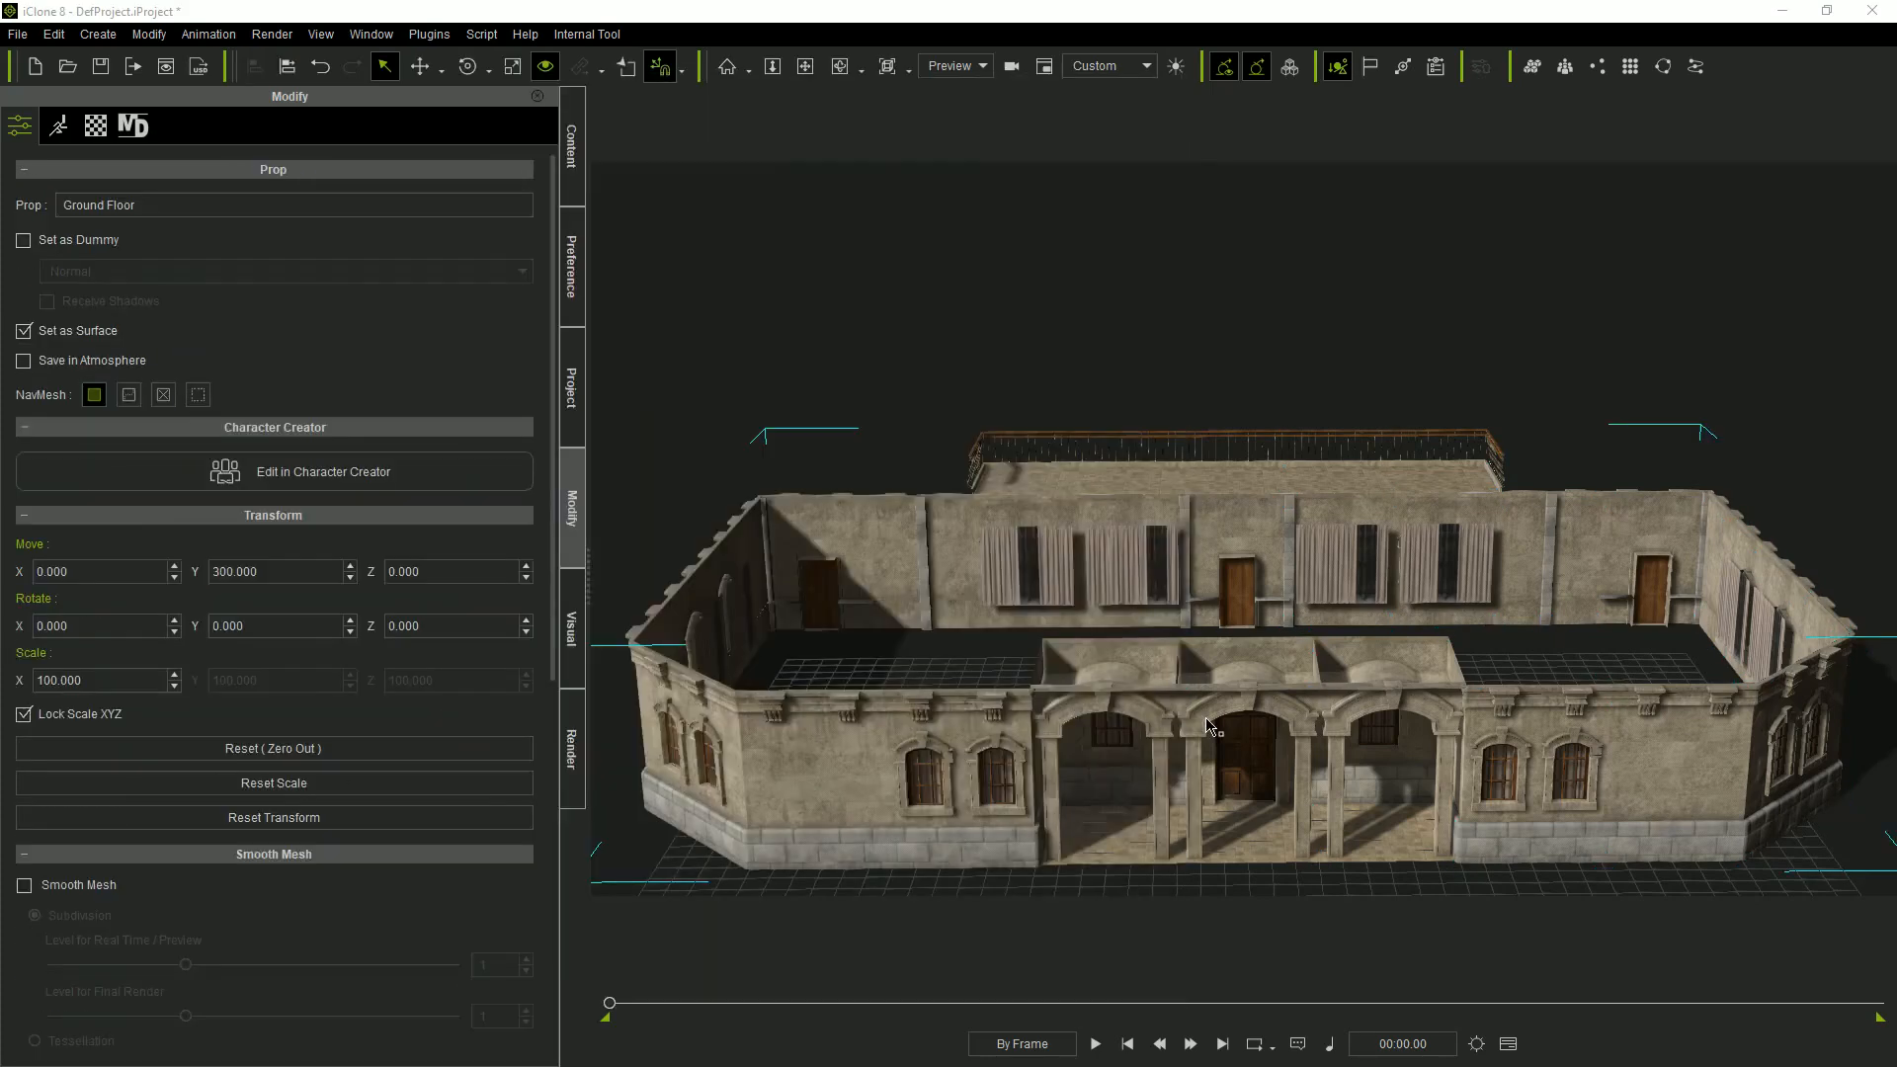
# Expand Ground Floor in the scene object list, review its attached props and collapse it again.
pyautogui.click(1247, 914)
pyautogui.press('F5')
pyautogui.click(577, 285)
pyautogui.scroll(-13, 781, 407)
pyautogui.scroll(12, 781, 407)
pyautogui.scroll(1, 781, 407)
pyautogui.click(581, 286)
pyautogui.press('F5')
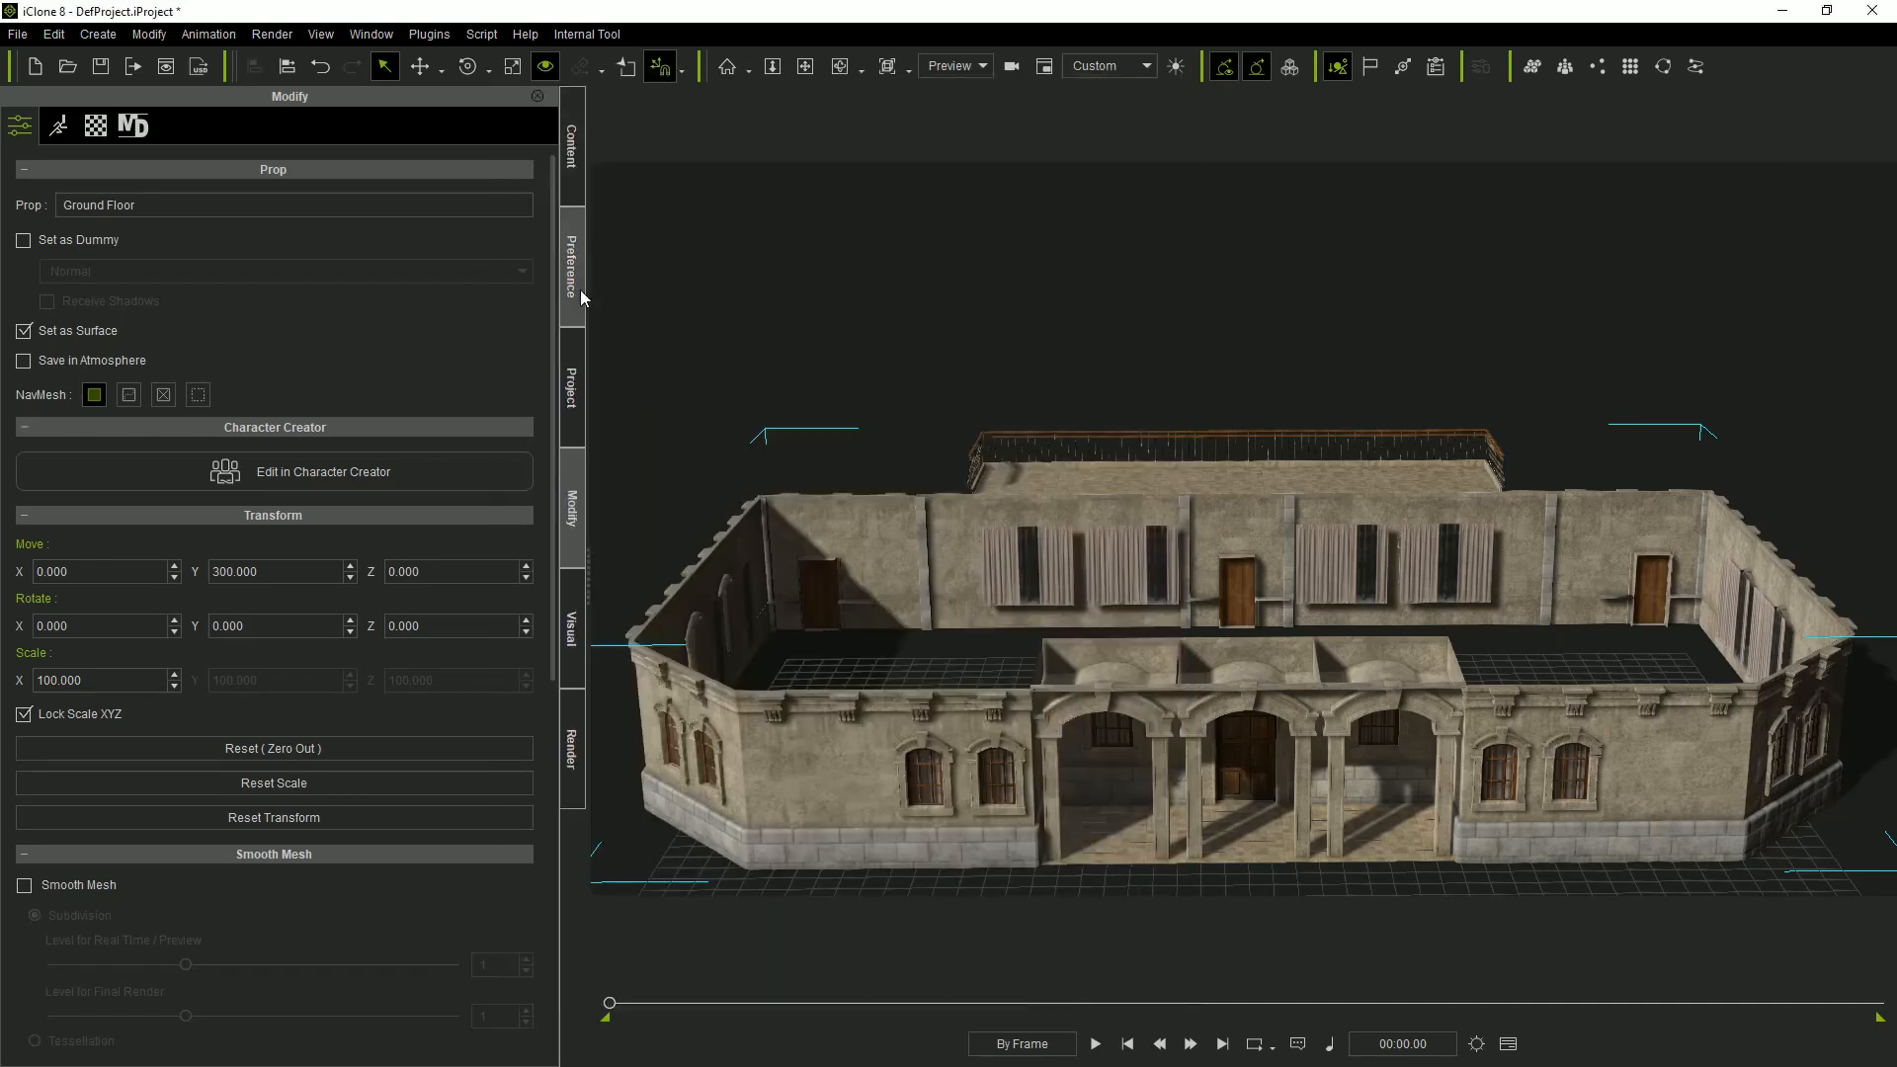
# Display the viewport performance statistics and optimise the Ground Floor prop's materials.
pyautogui.hotkey('ctrl', 'f')
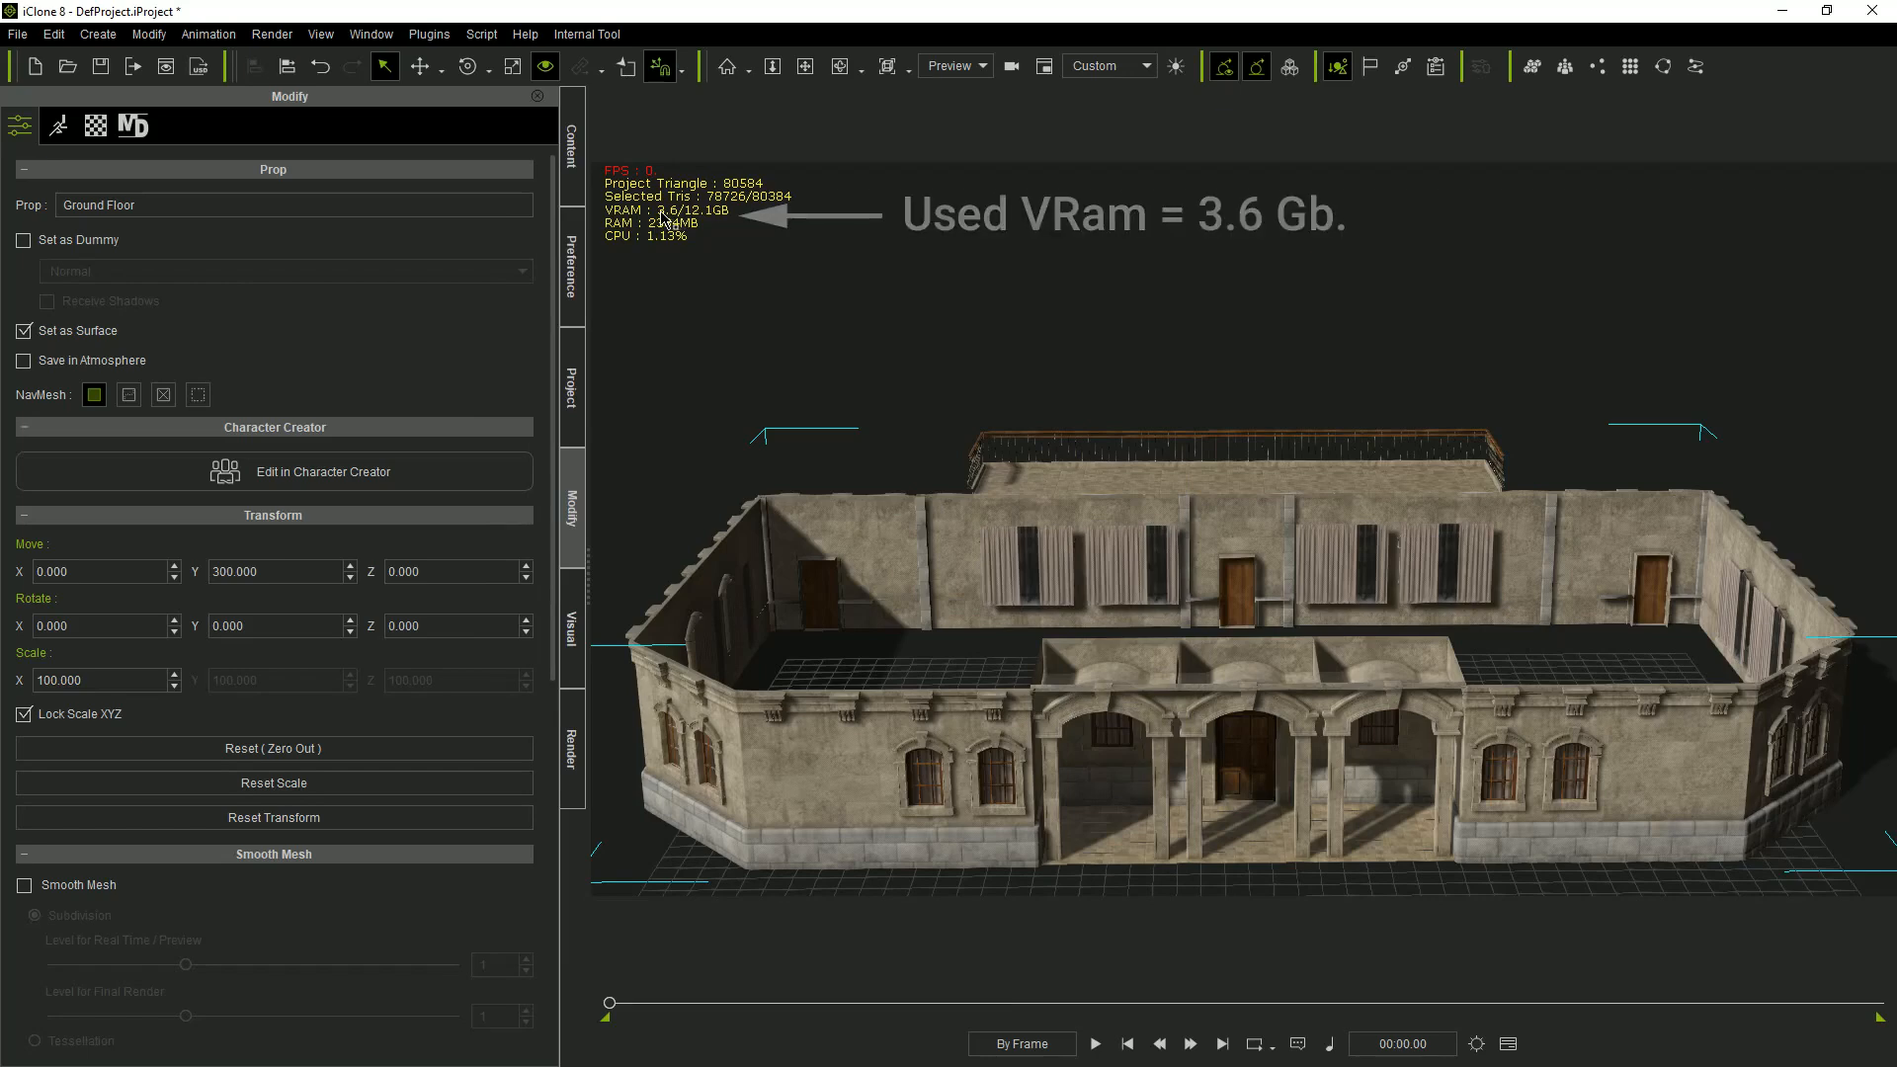
pyautogui.click(98, 128)
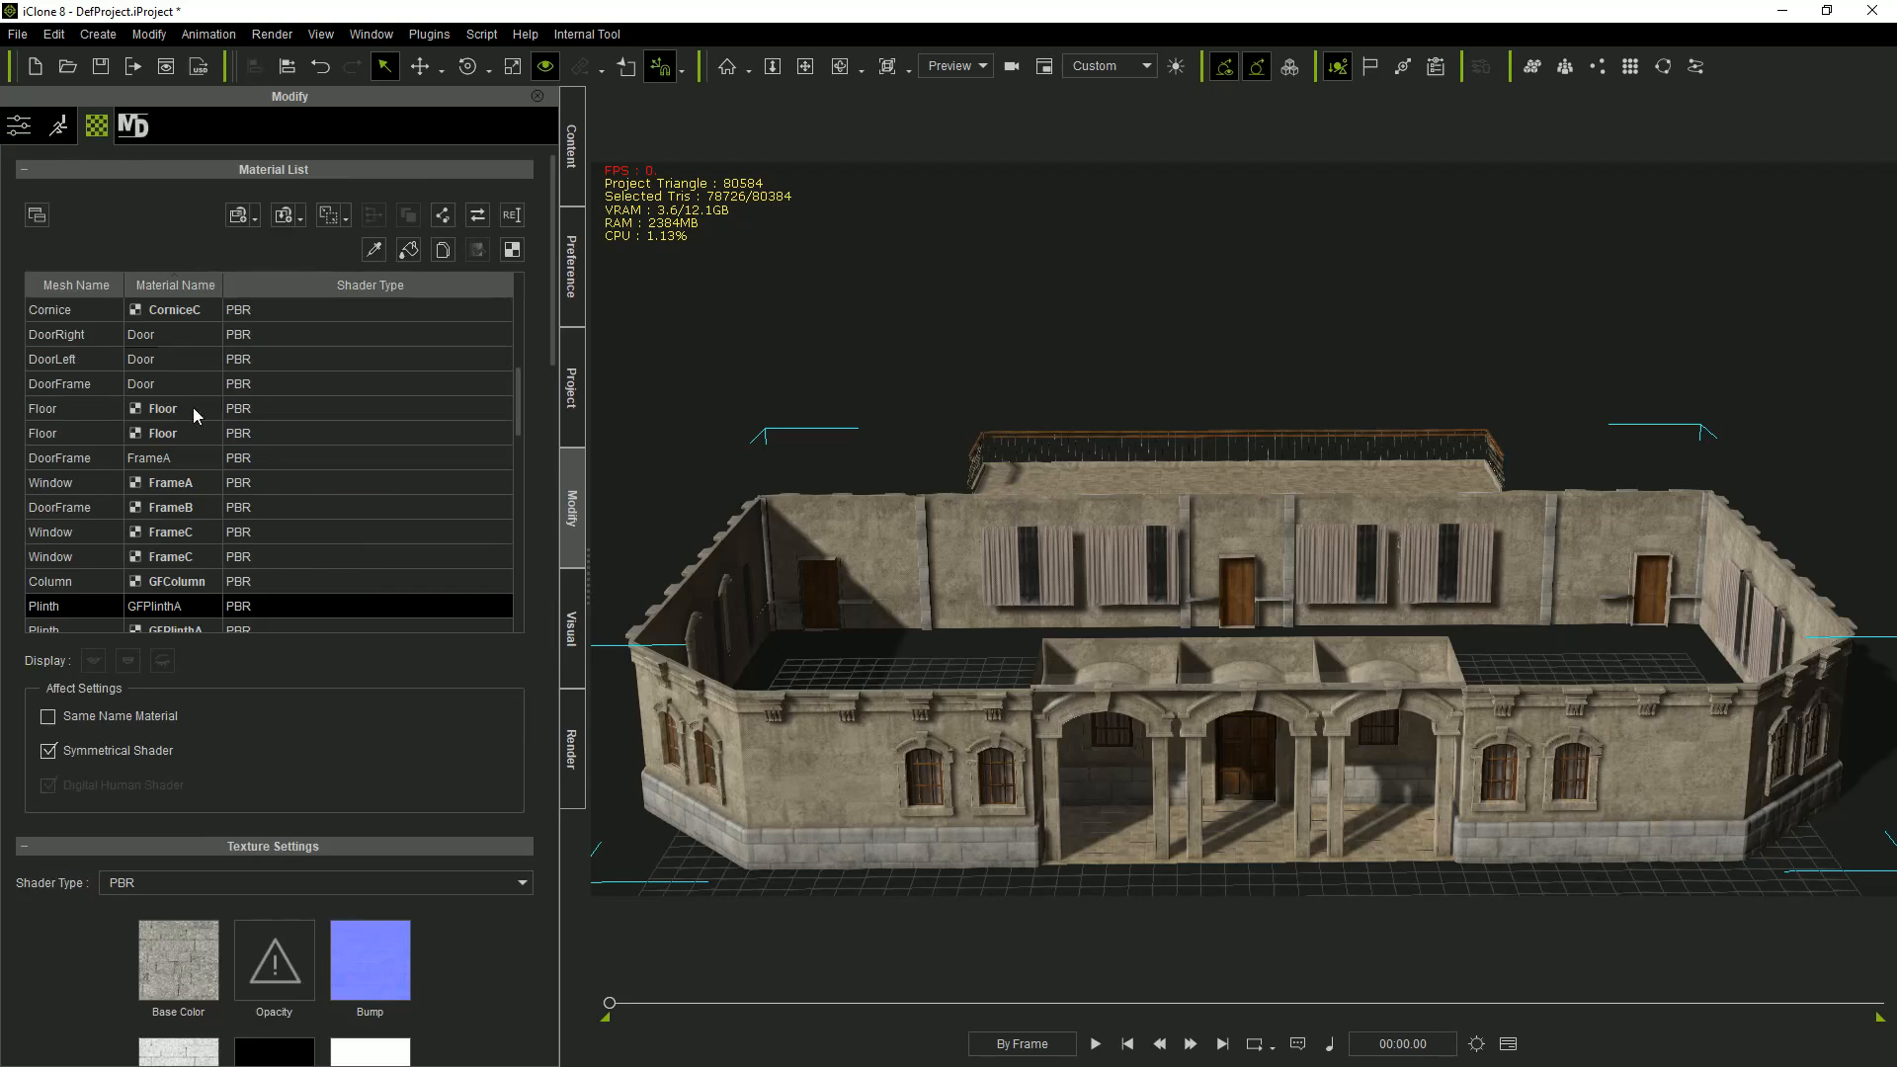
pyautogui.click(440, 219)
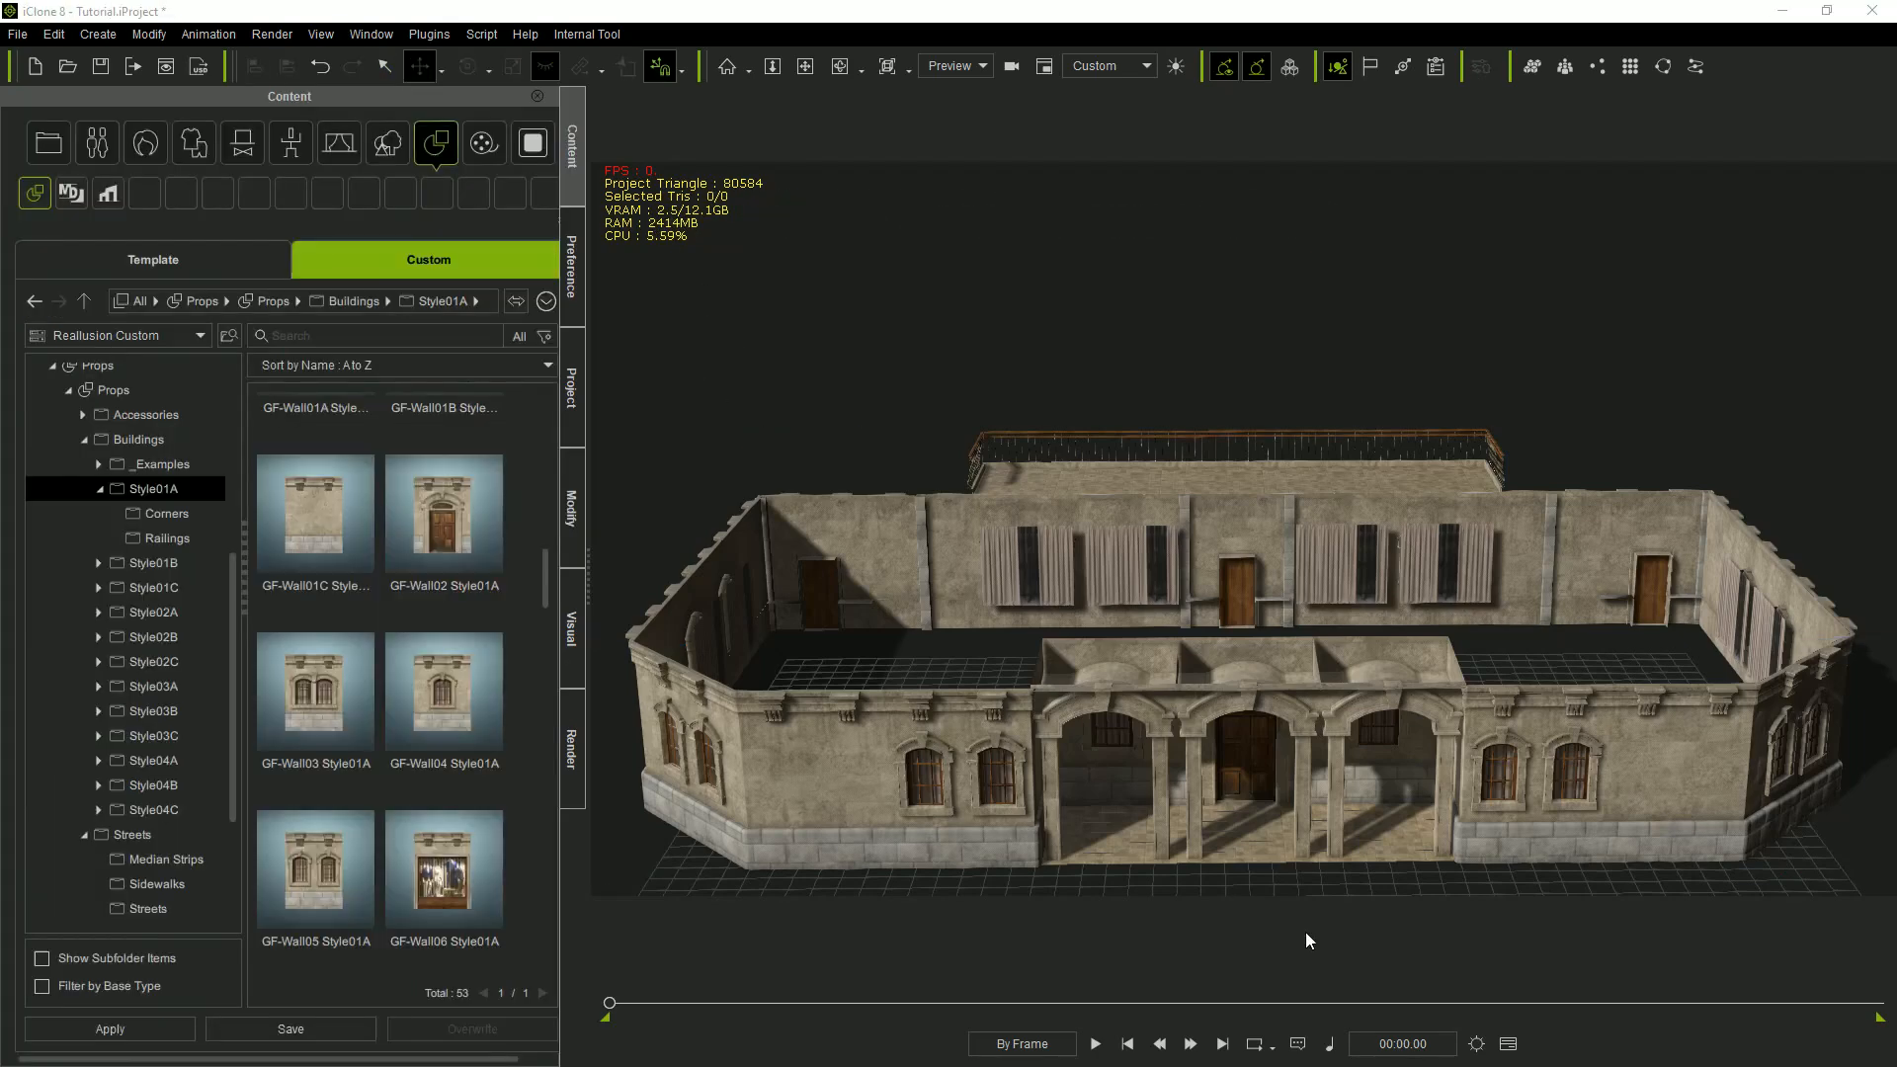
# Add an MF-Wall07 Style01A balcony wall and raise it onto the central entrance arch.
pyautogui.moveTo(541, 585); pyautogui.dragTo(514, 702)
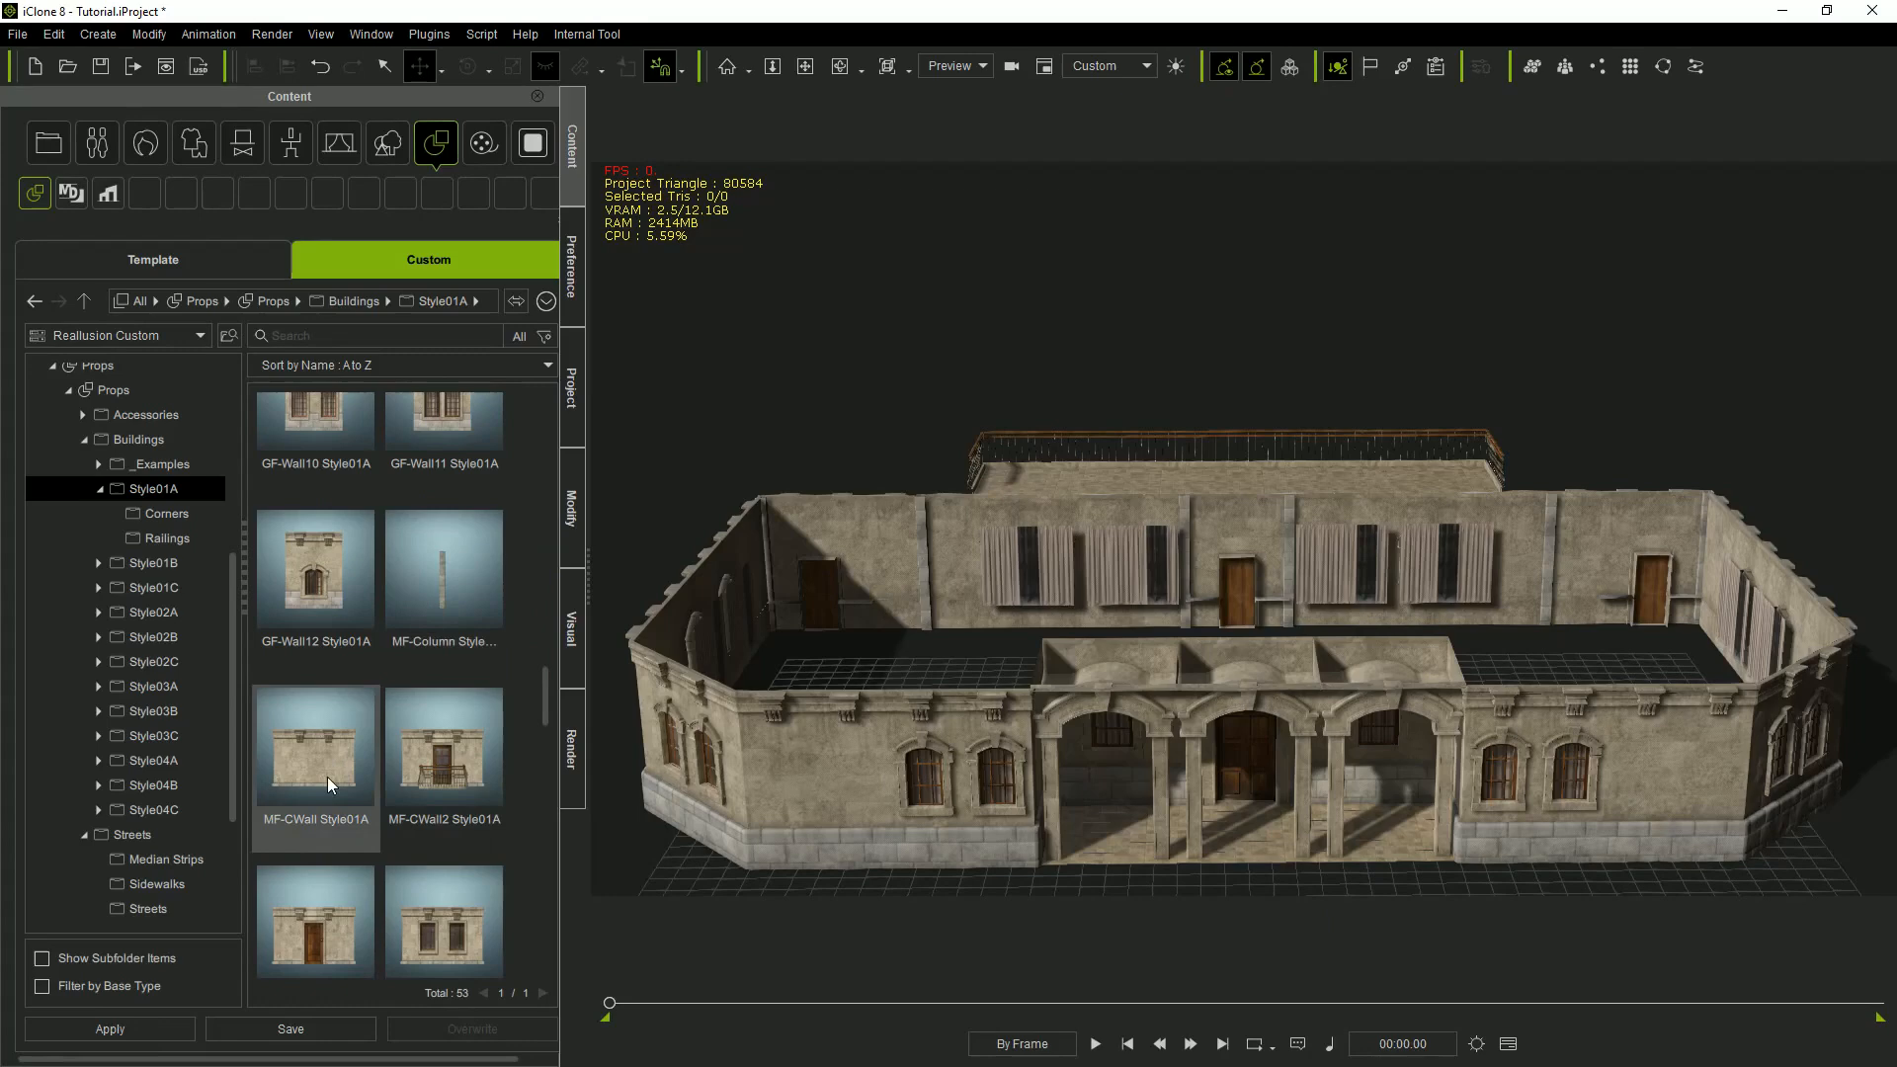
pyautogui.scroll(-1, 448, 821)
pyautogui.scroll(-3, 448, 821)
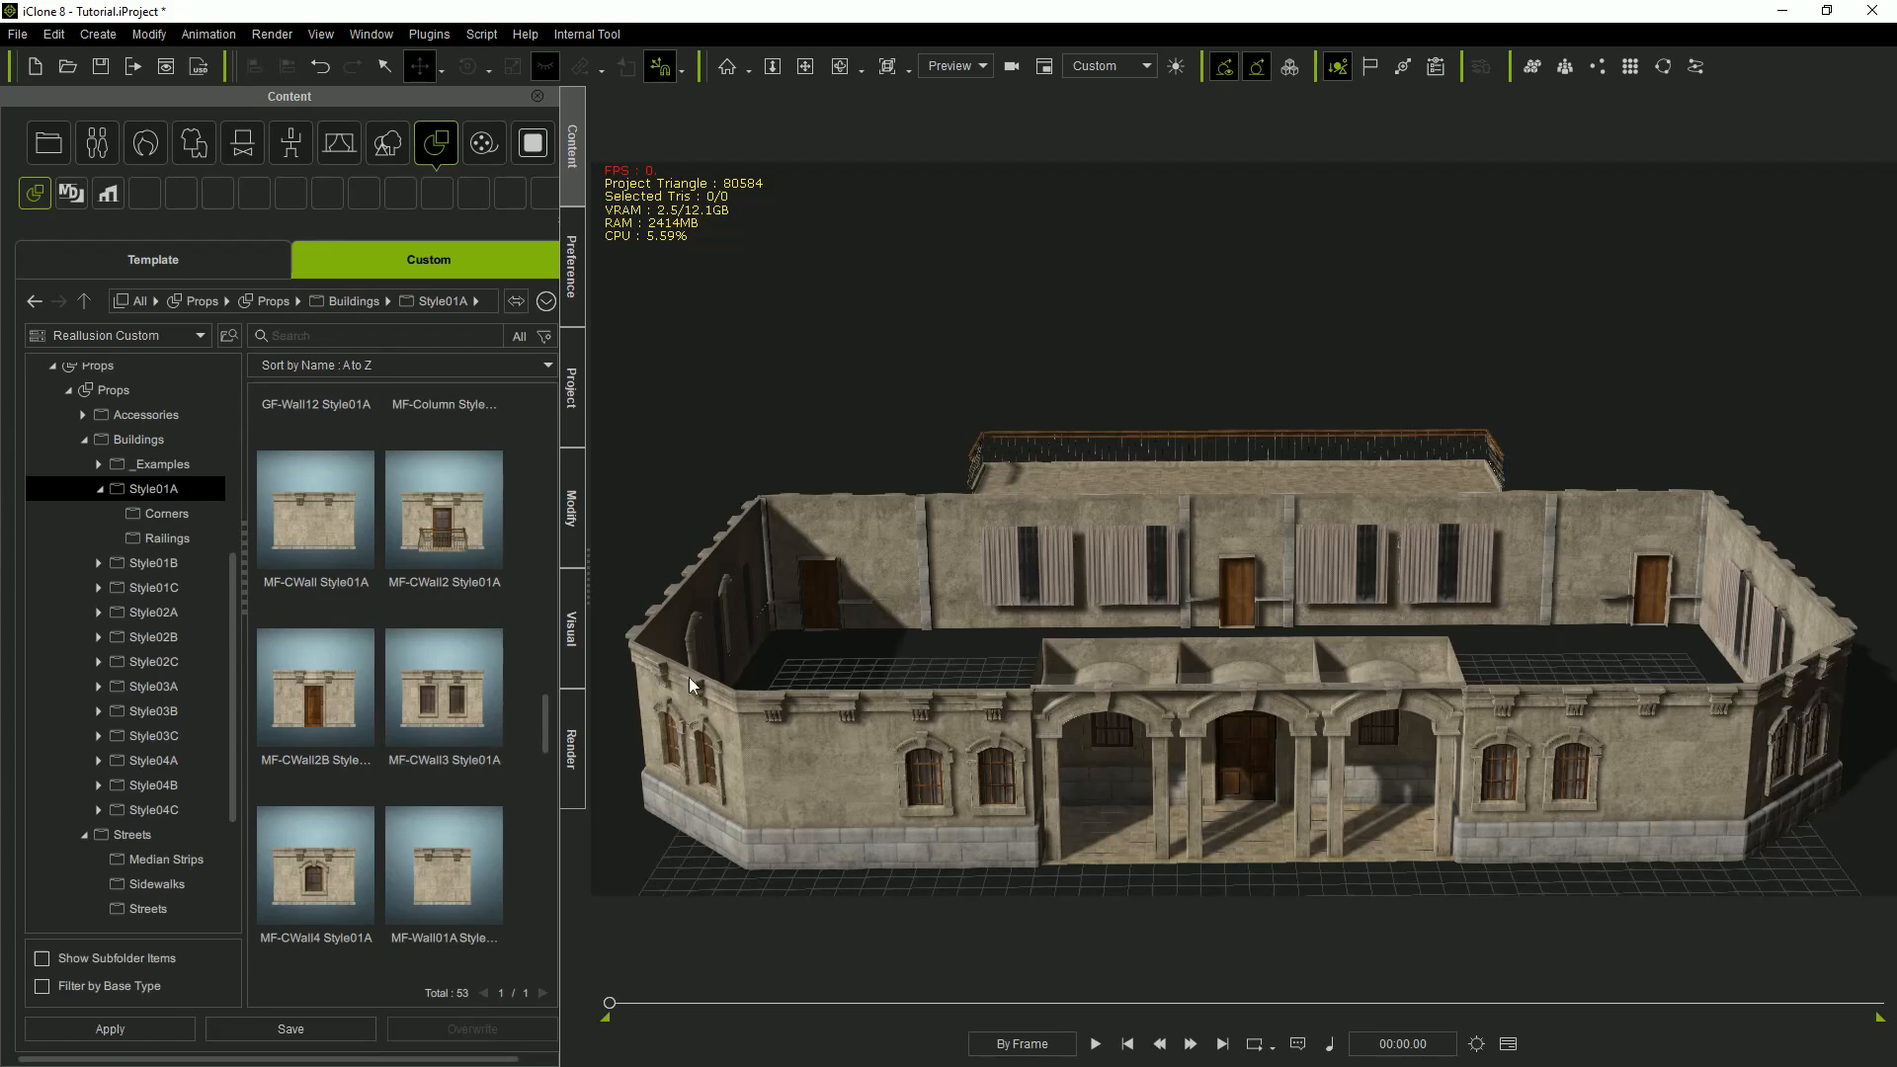
pyautogui.scroll(-5, 496, 745)
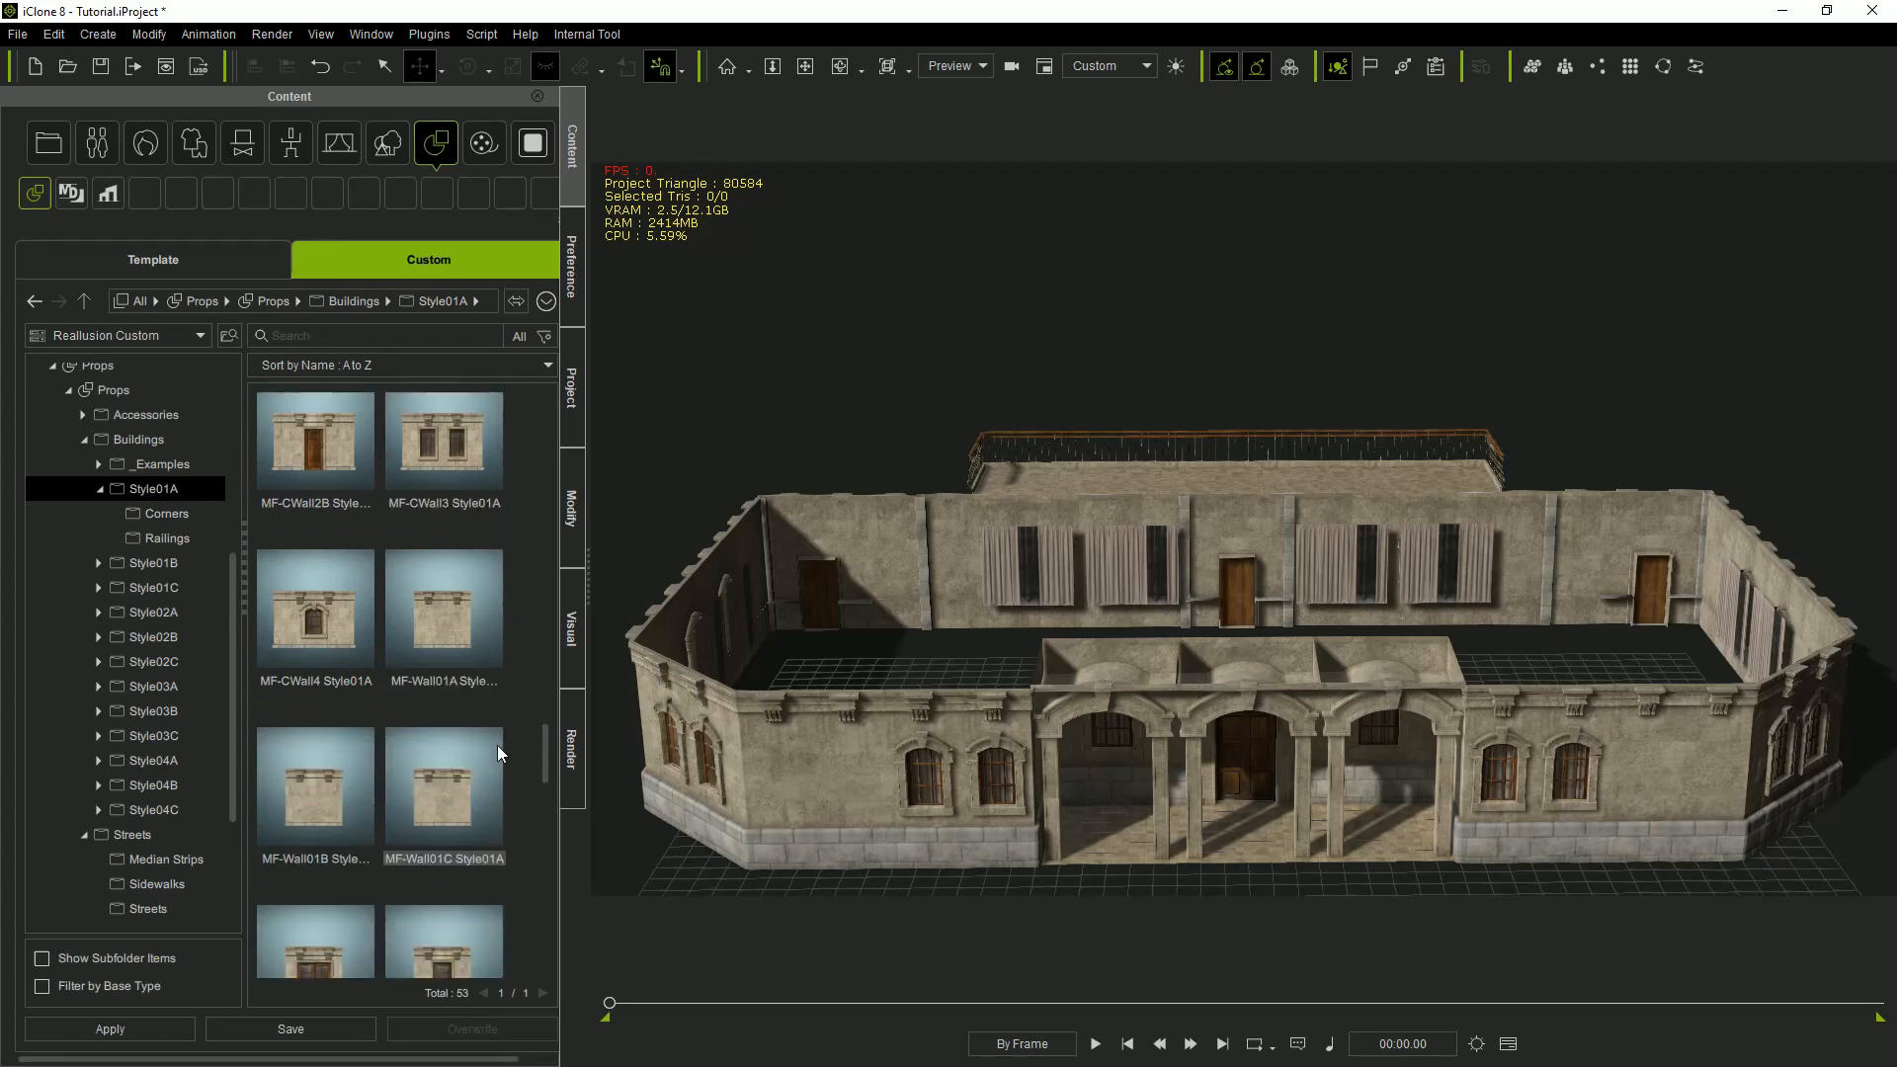
pyautogui.scroll(-4, 340, 920)
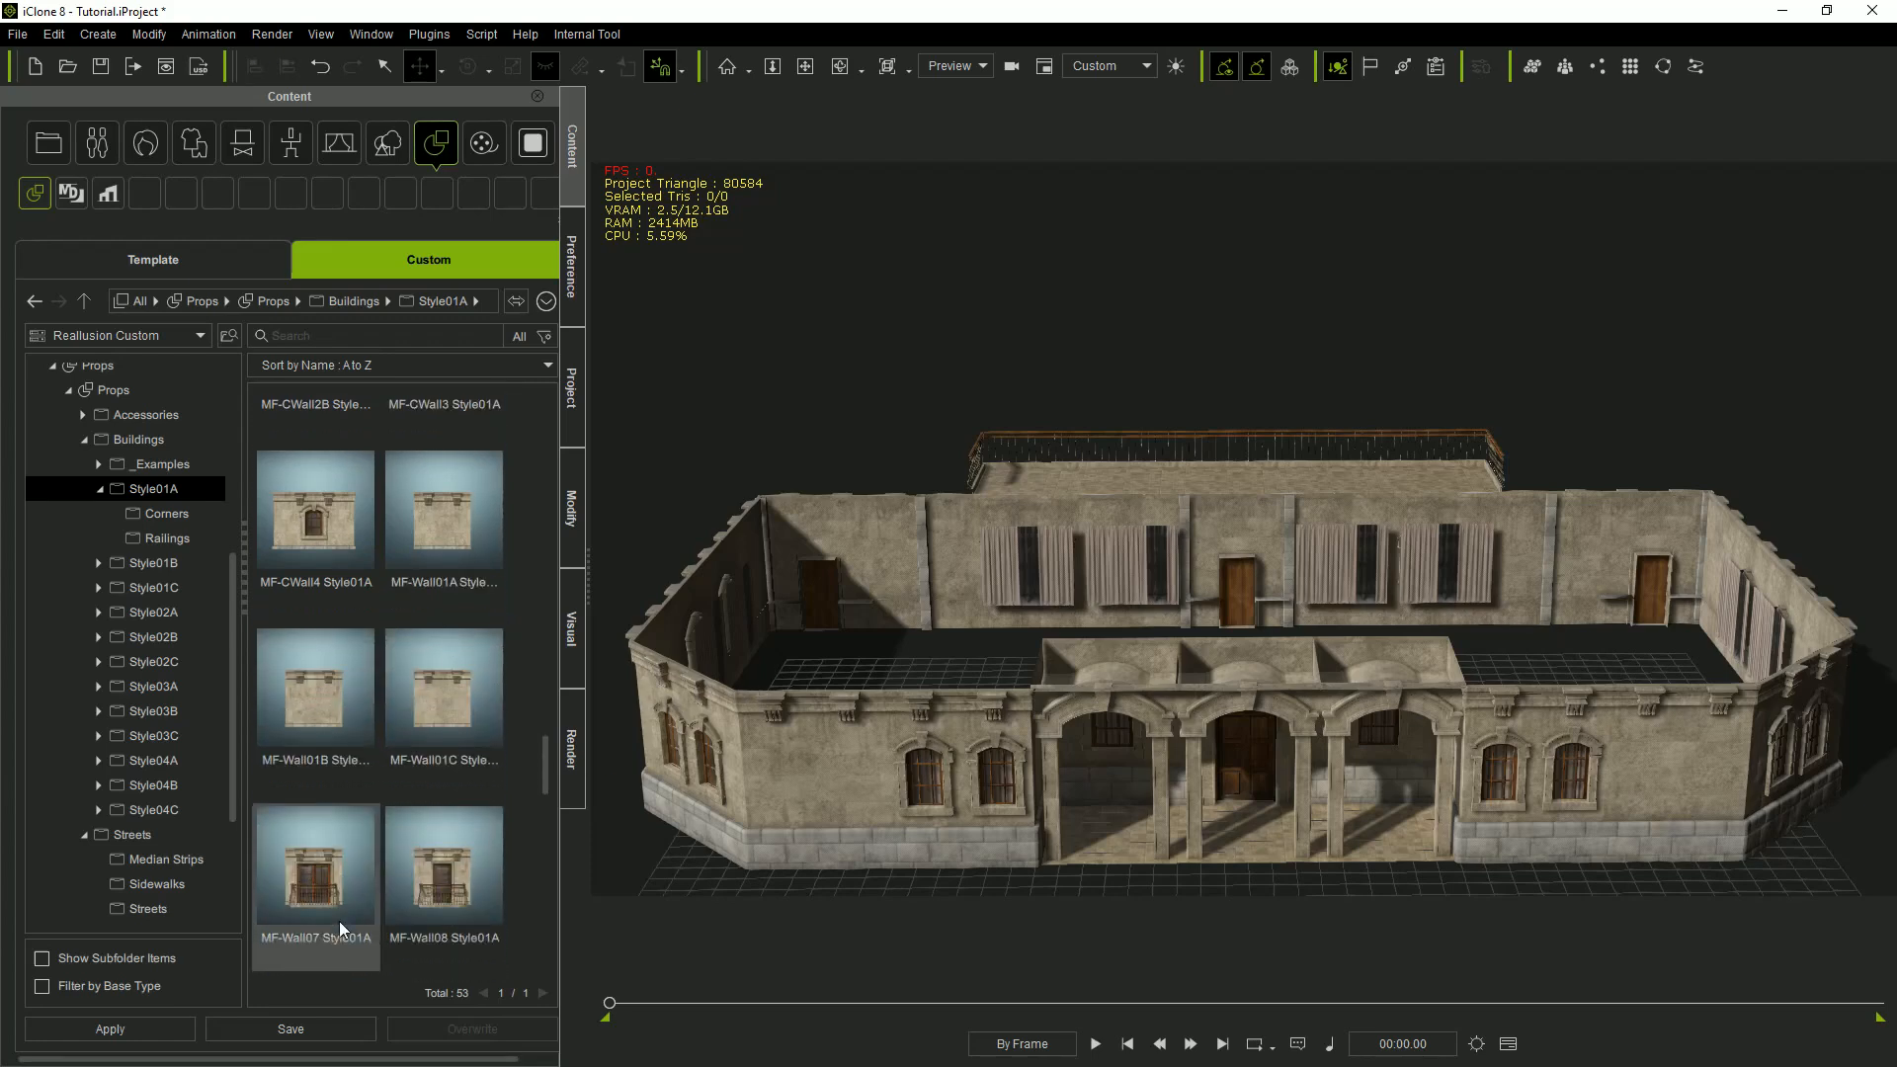
pyautogui.moveTo(326, 711); pyautogui.dragTo(1203, 786)
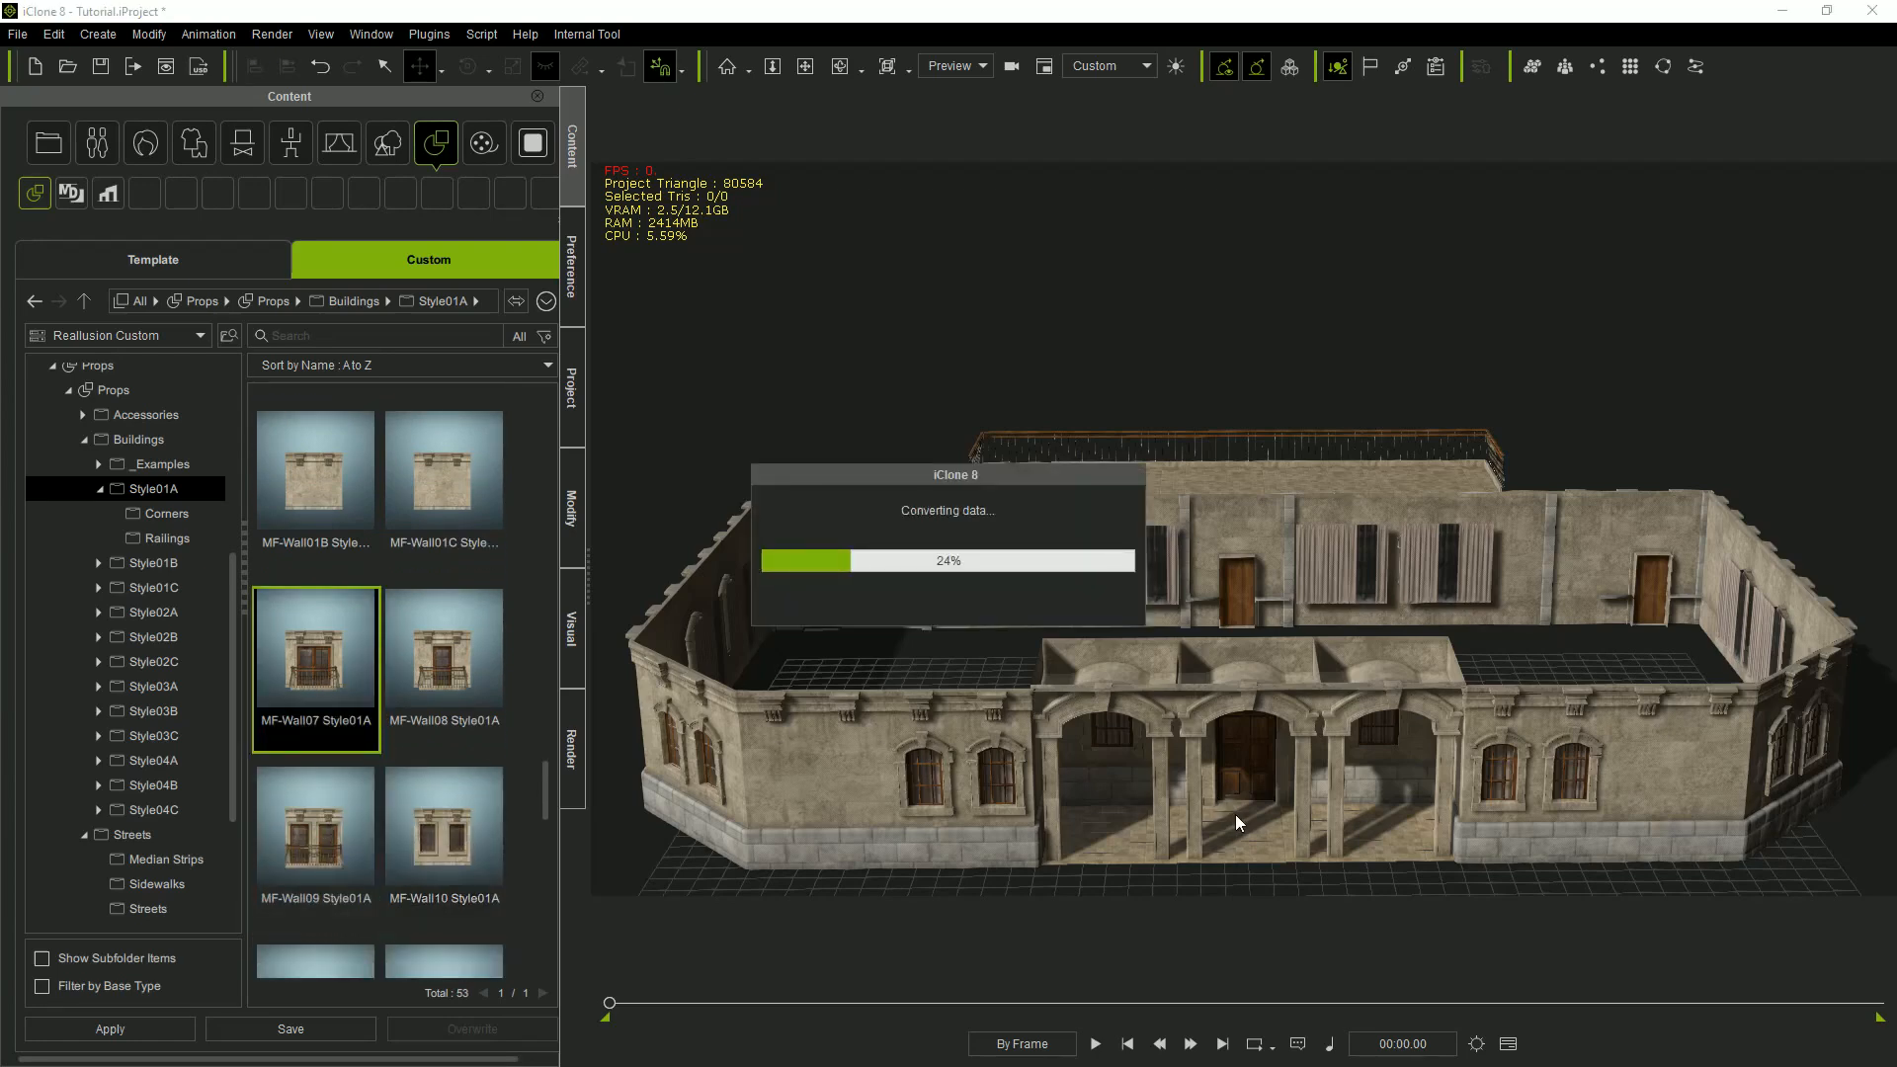
pyautogui.moveTo(1235, 814); pyautogui.dragTo(1259, 555)
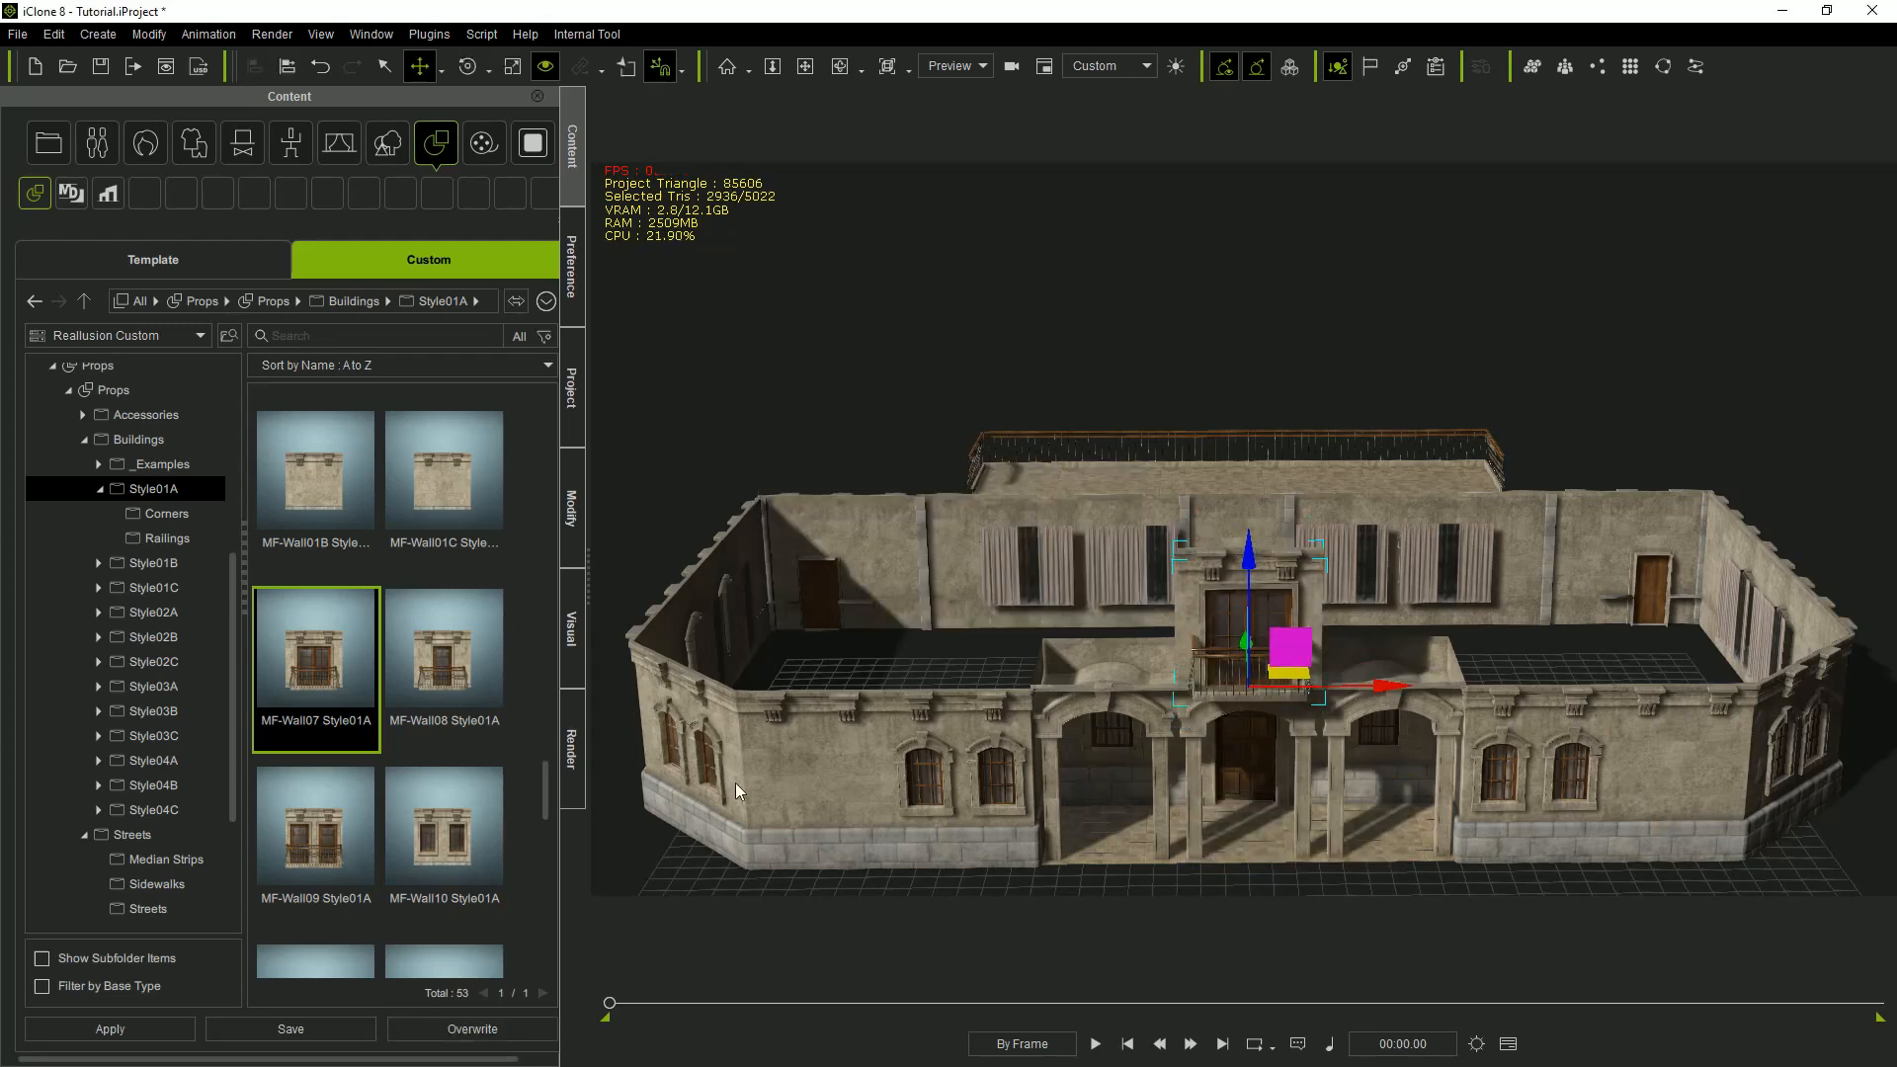
# Add an MF-Wall10 Style01A double-window wall and extend the upper front with alternating MF-Wall10 and MF-Wall07 walls.
pyautogui.moveTo(445, 830); pyautogui.dragTo(1250, 830)
pyautogui.moveTo(1249, 741); pyautogui.dragTo(1272, 560)
pyautogui.moveTo(1386, 685); pyautogui.dragTo(1676, 683)
pyautogui.click(1149, 618)
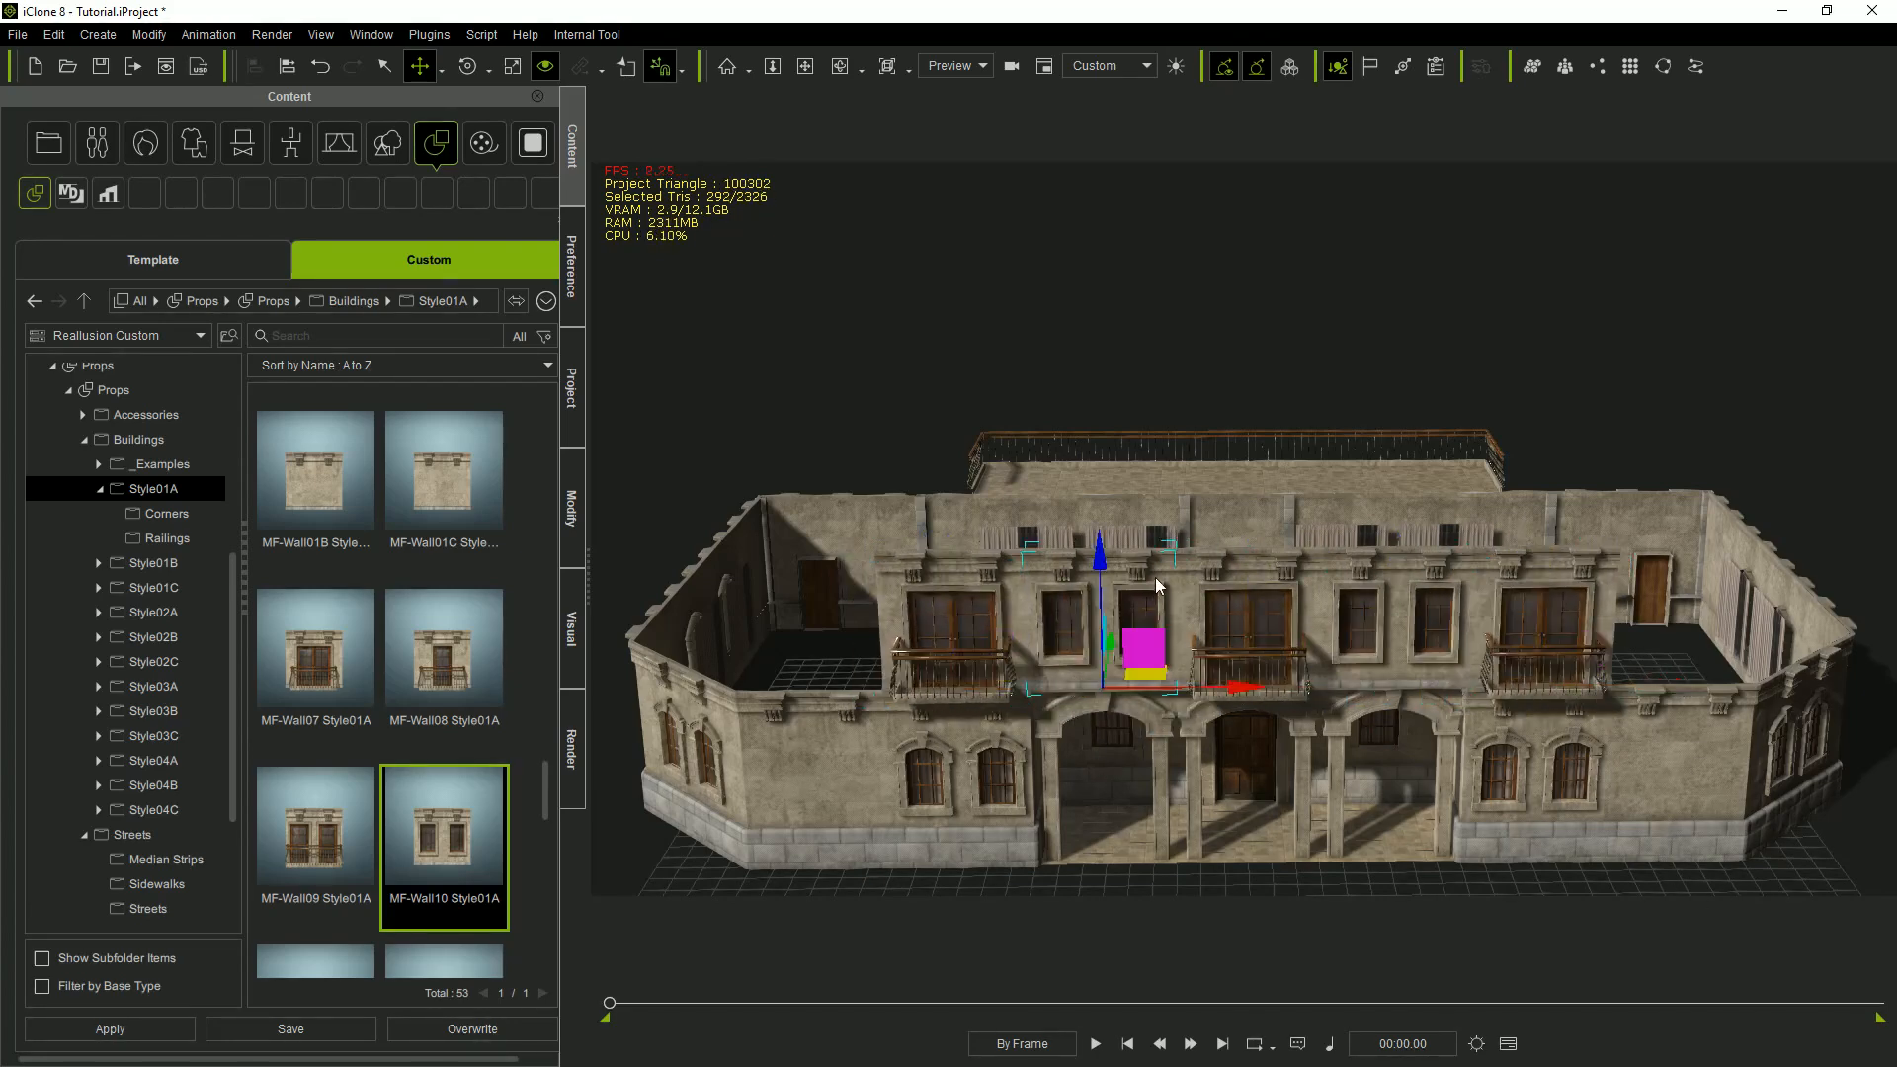
# Try a duplicate MF-Wall10 at the front's far end and a rotated MF-CWall3 Style01A wall above the adjacent angled corner.
pyautogui.keyDown('ctrl'); pyautogui.moveTo(1242, 681); pyautogui.dragTo(938, 677); pyautogui.keyUp('ctrl')
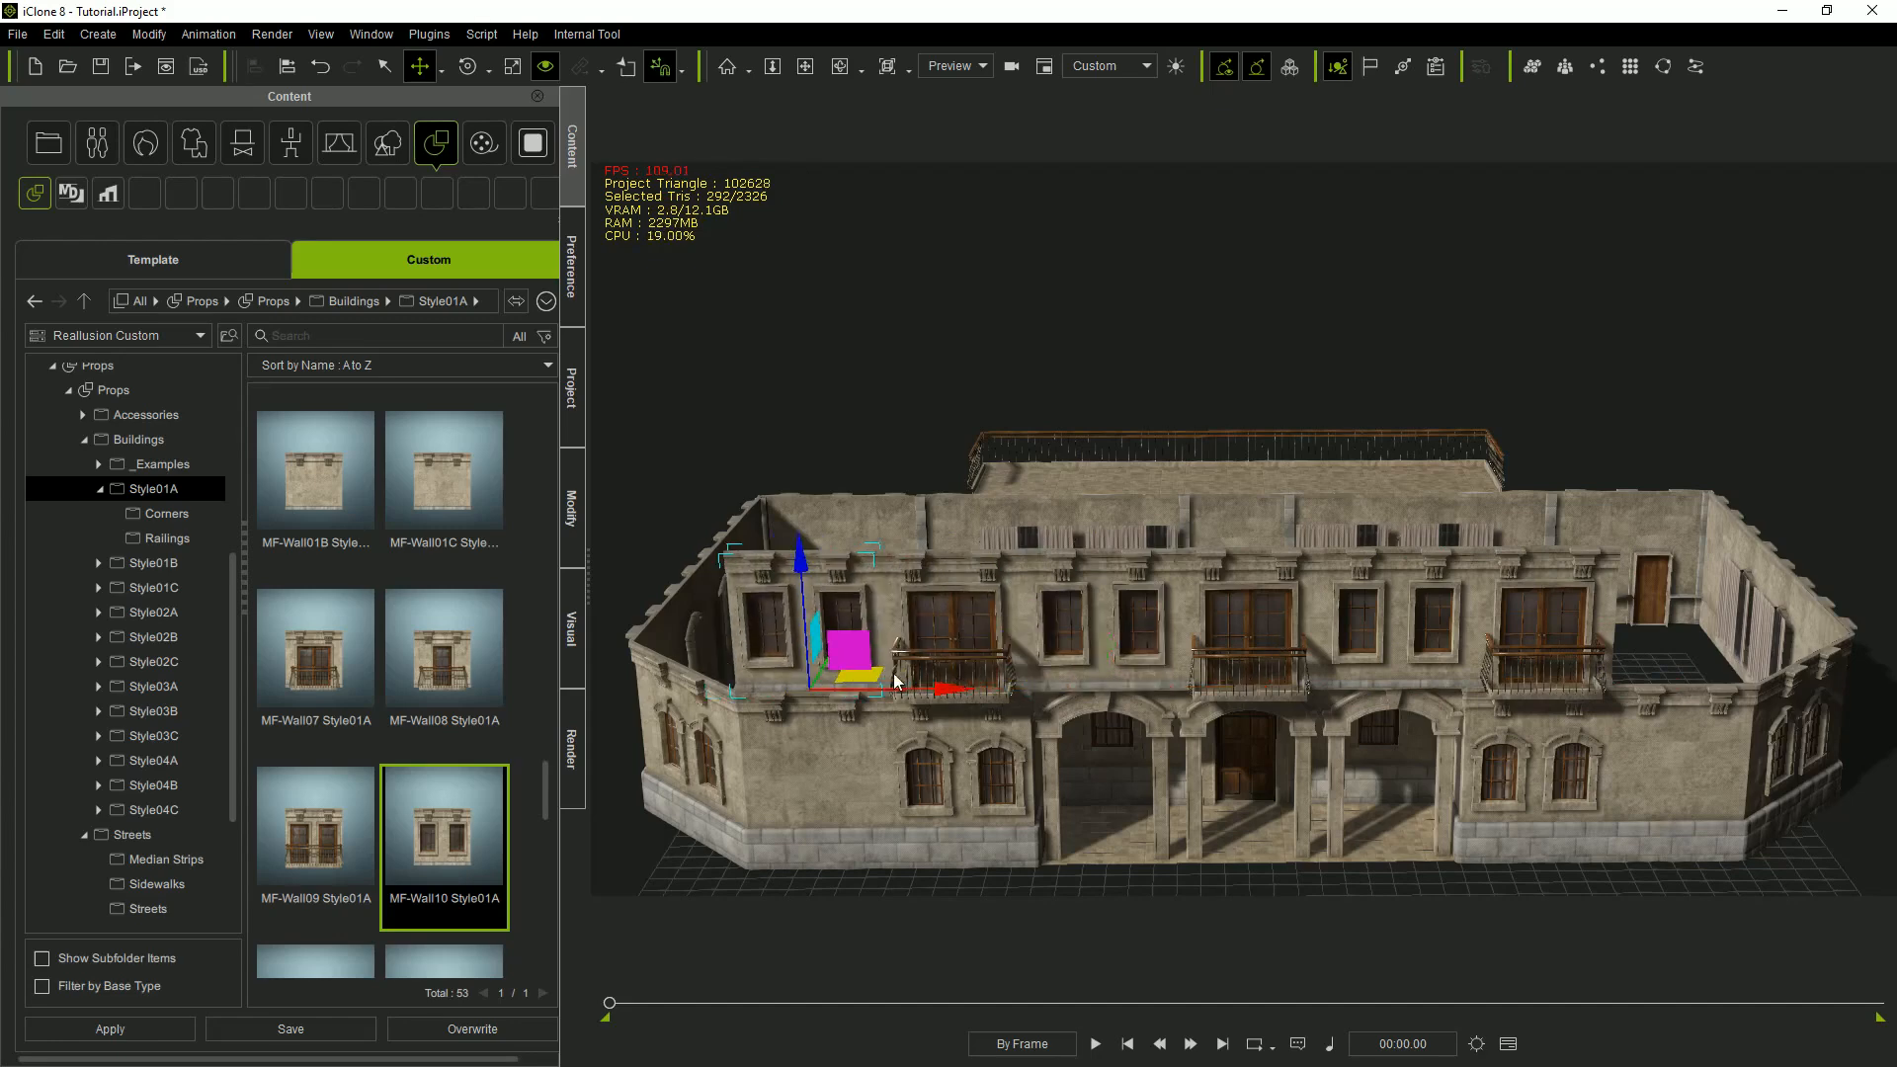
pyautogui.scroll(5, 495, 637)
pyautogui.doubleClick(455, 552)
pyautogui.moveTo(1249, 747); pyautogui.dragTo(1247, 549)
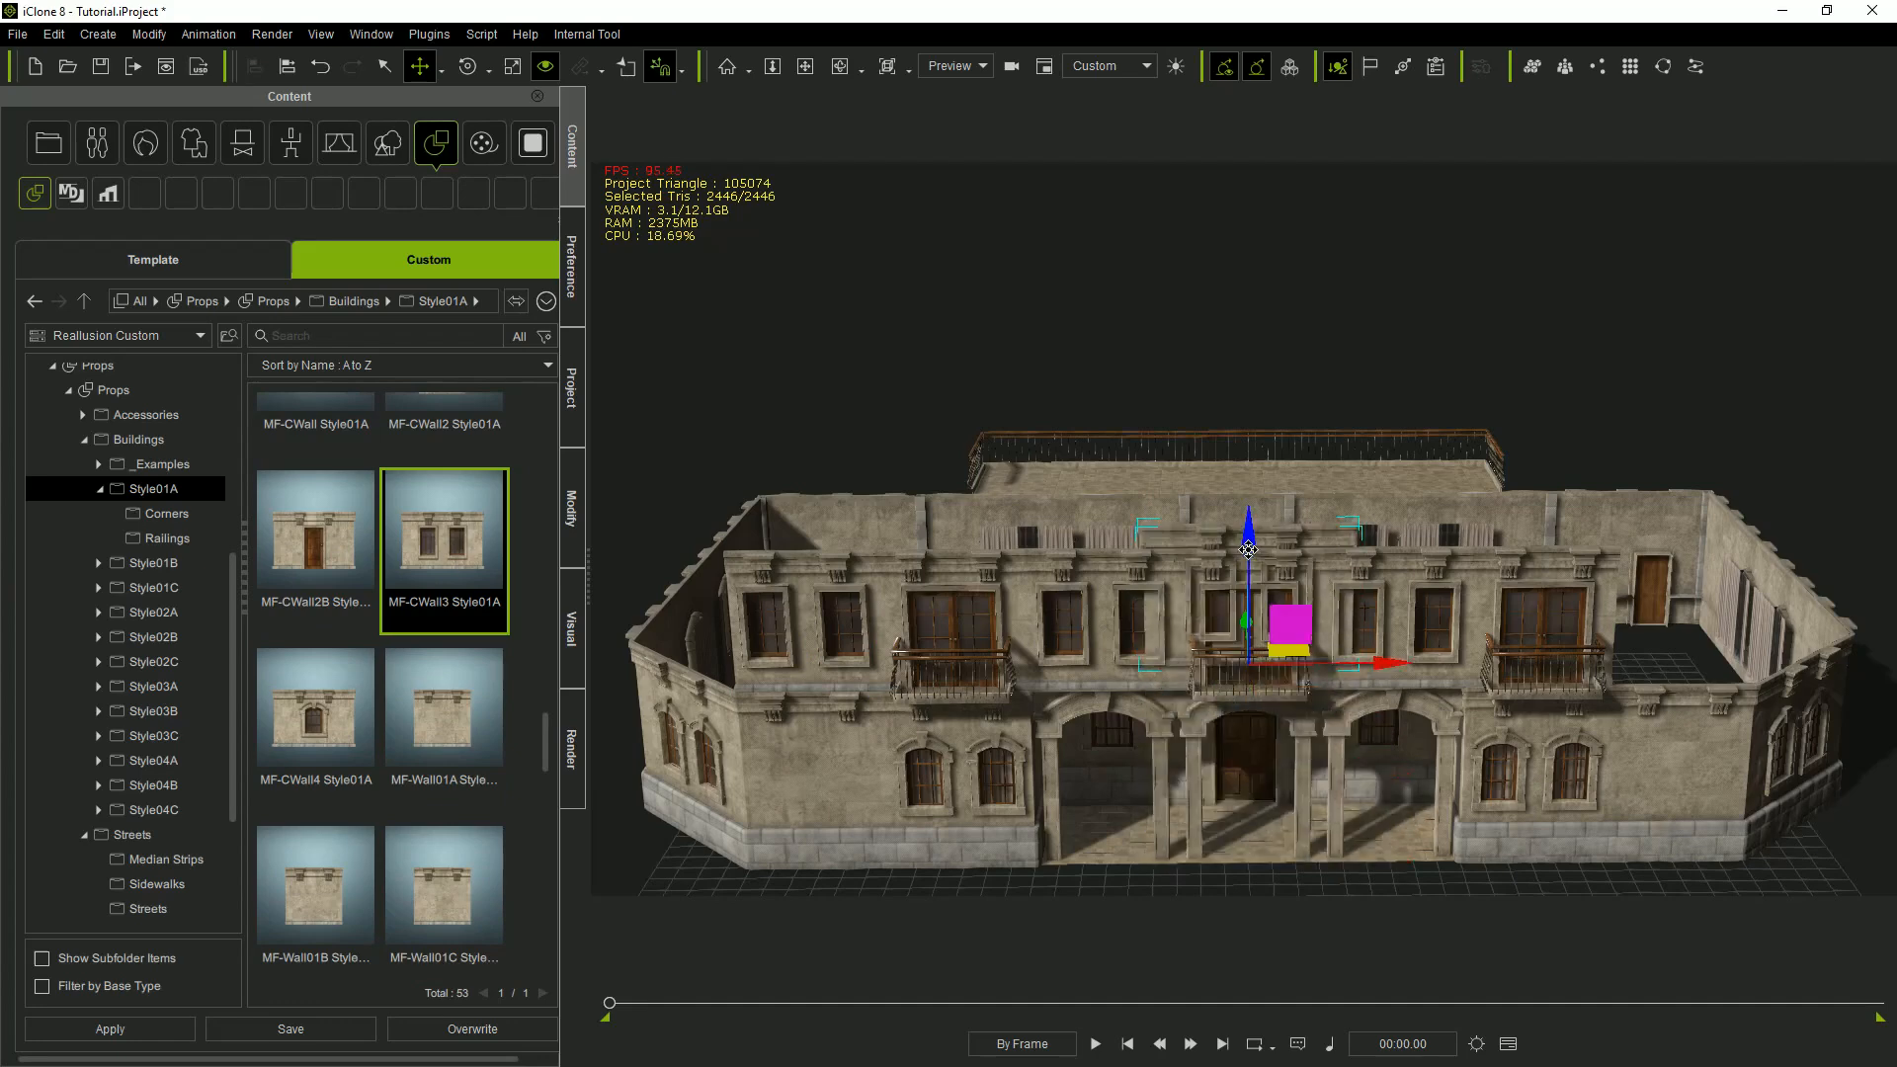
pyautogui.moveTo(1371, 666); pyautogui.dragTo(735, 654)
pyautogui.press('e')
pyautogui.press('w')
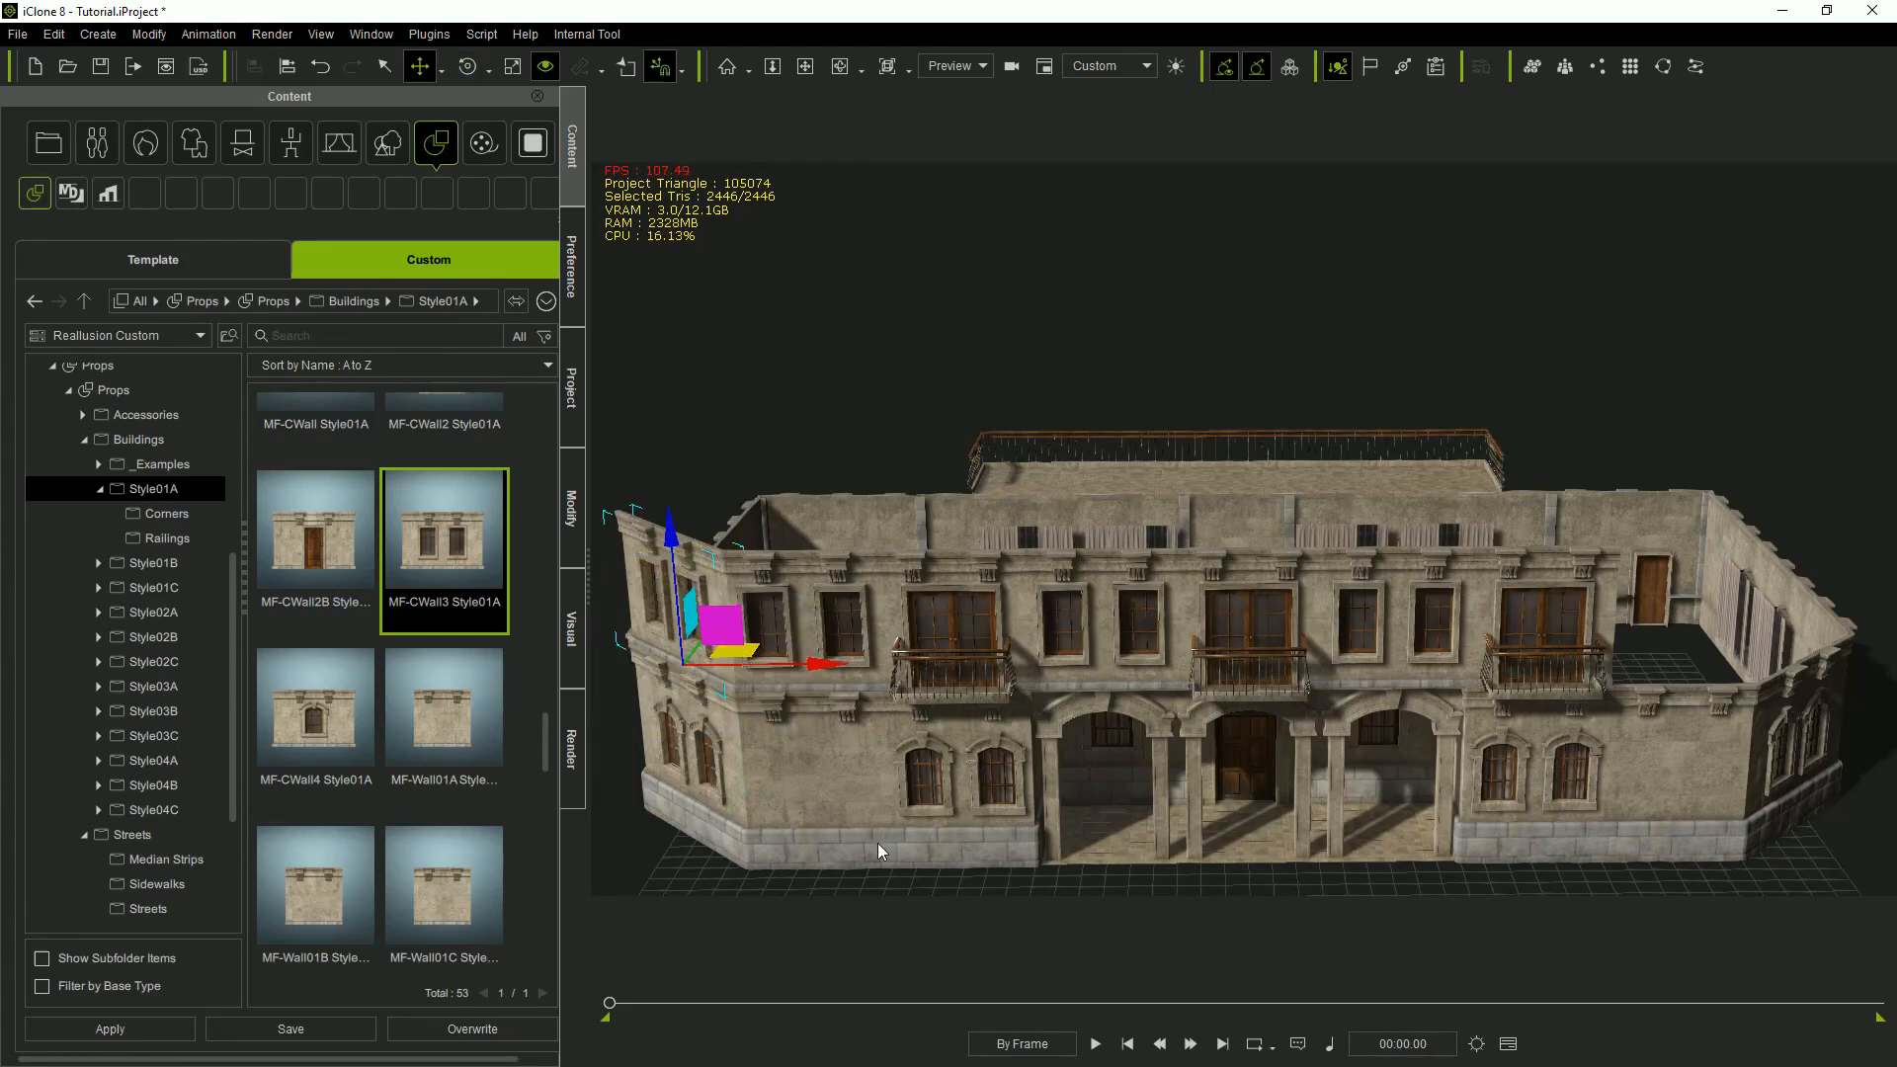
# Delete the MF-CWall3 corner wall and the outermost MF-Wall10 wall beside it.
pyautogui.moveTo(1171, 716)
pyautogui.keyDown('alt'); pyautogui.mouseDown()
pyautogui.moveTo(1206, 708)
pyautogui.moveTo(1157, 702)
pyautogui.mouseUp(); pyautogui.keyUp('alt')
pyautogui.press('Delete')
pyautogui.click(774, 566)
pyautogui.press('Delete')
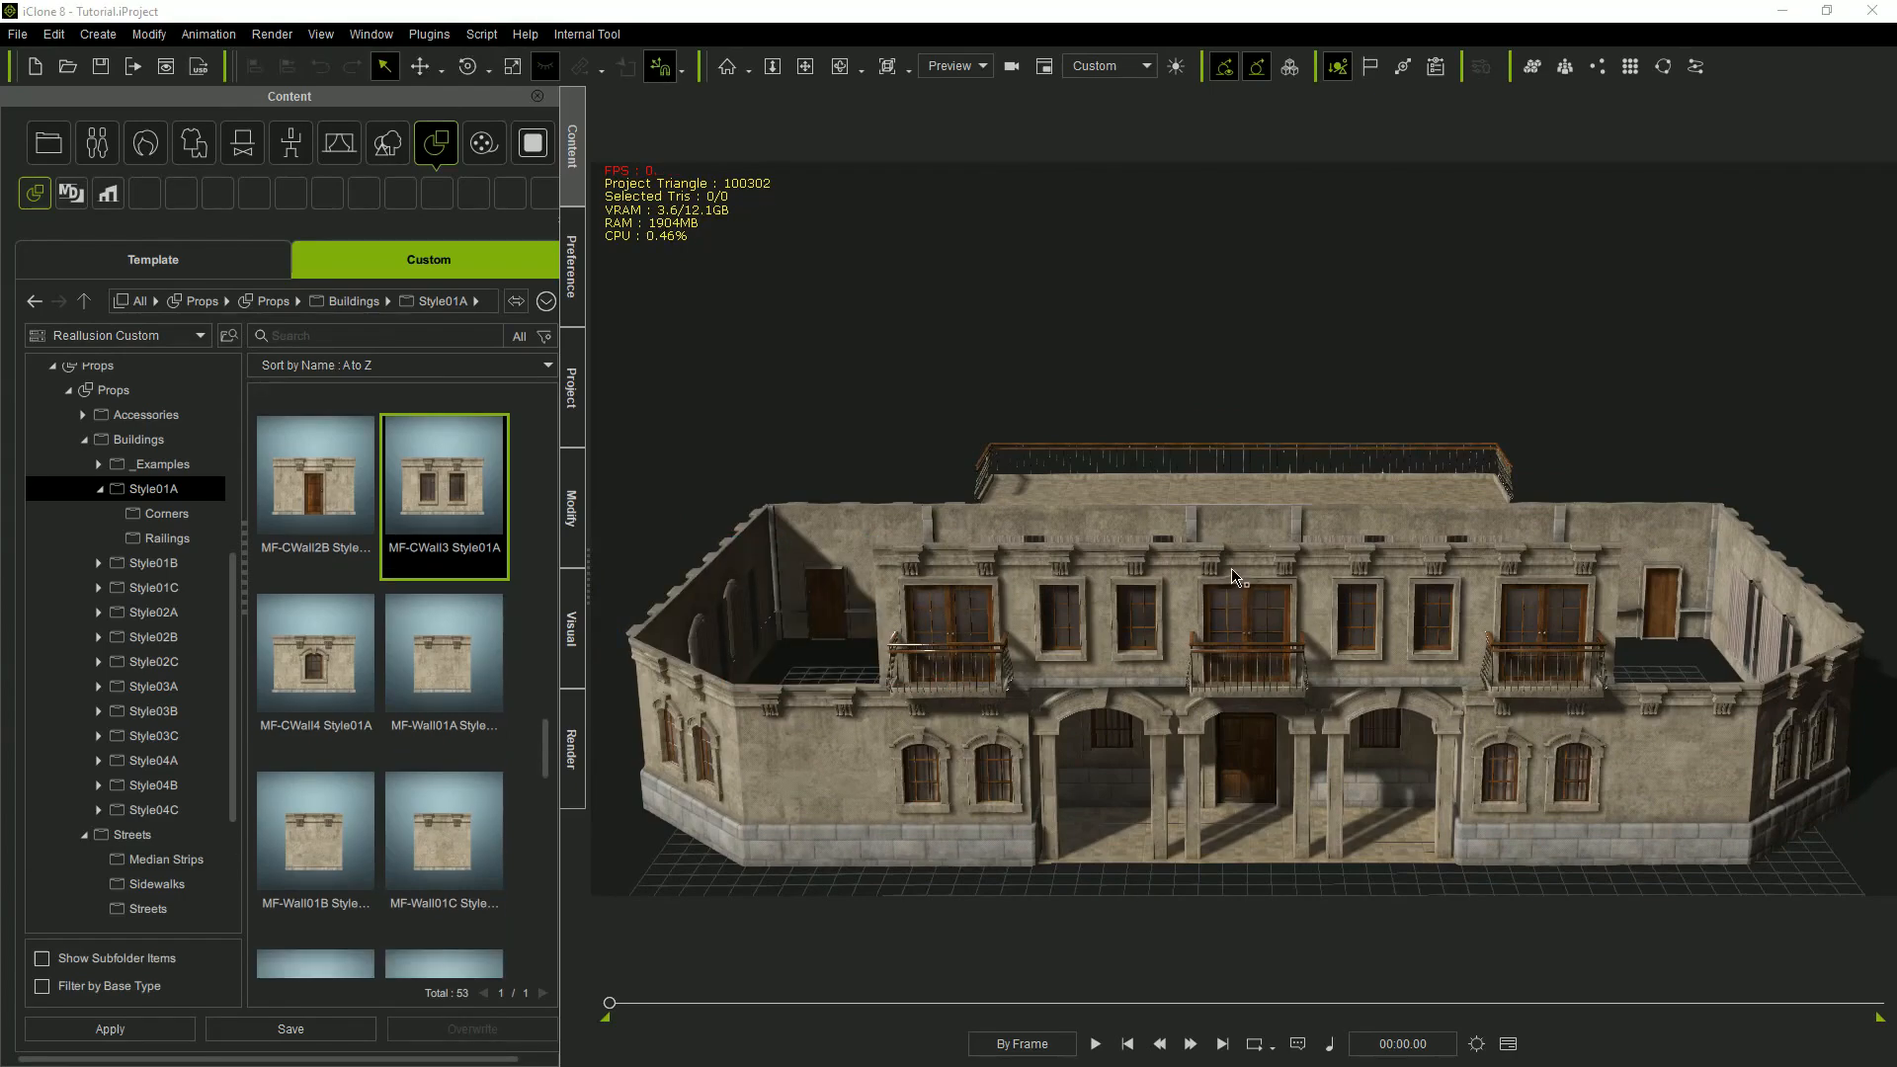
# Add an MF-CWall2B Style01A door wall, rotate it parallel to the angled corner and raise it to the upper floor, set back inside.
pyautogui.click(1239, 605)
pyautogui.keyDown('alt'); pyautogui.moveTo(1190, 711); pyautogui.dragTo(1469, 750); pyautogui.keyUp('alt')
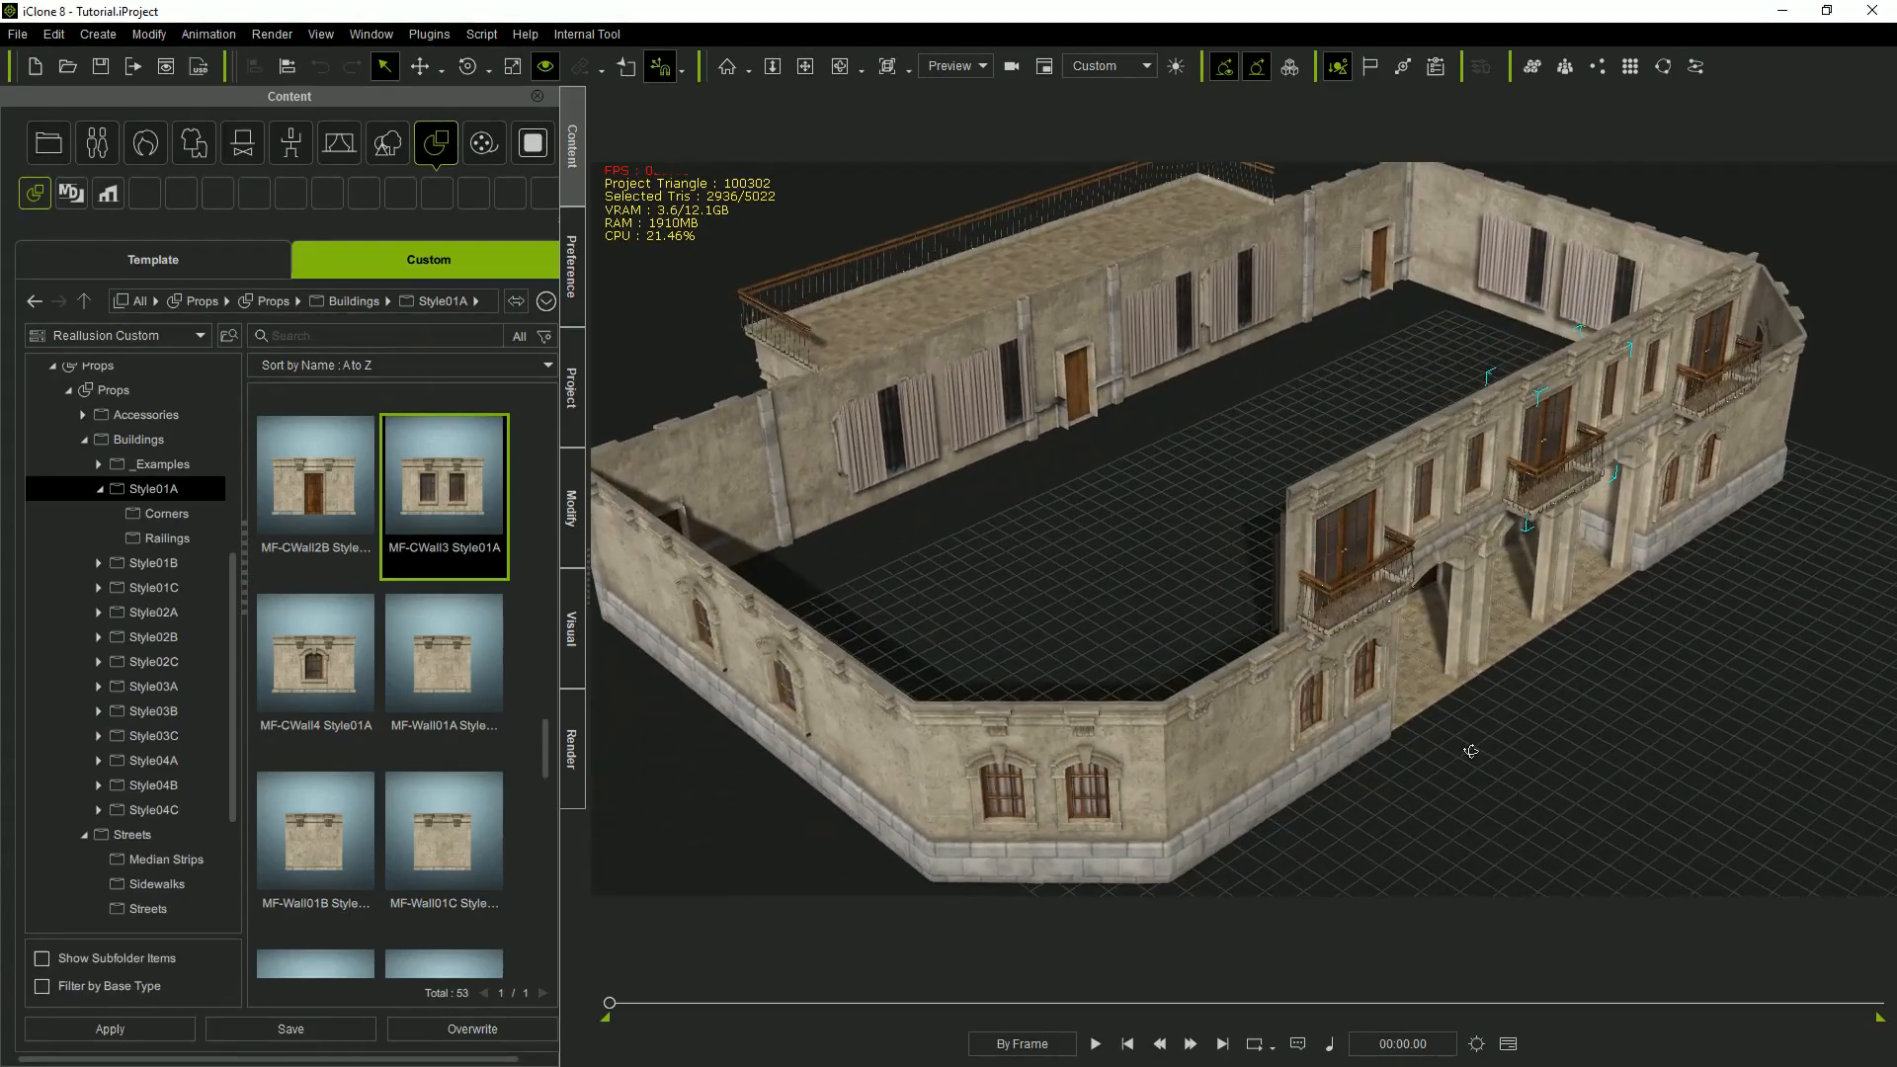
pyautogui.moveTo(320, 501); pyautogui.dragTo(1288, 649)
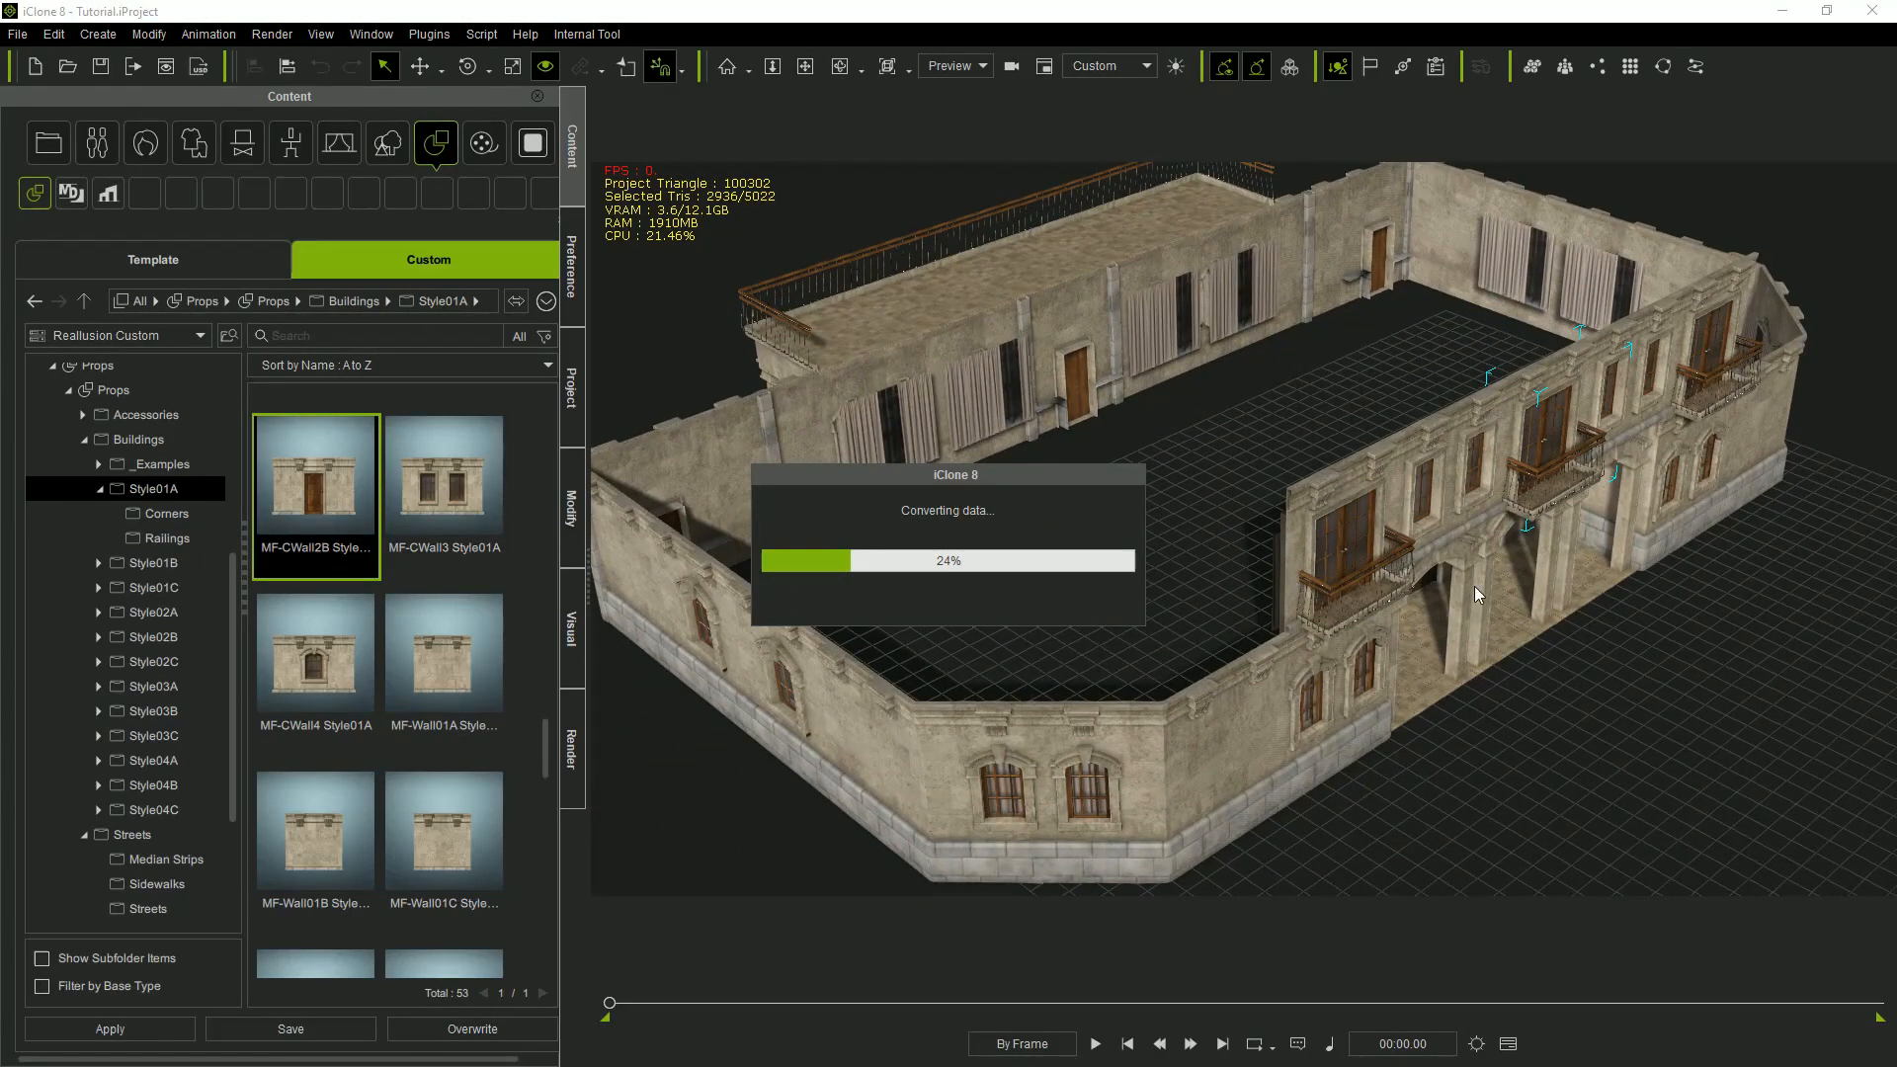
pyautogui.press('w')
pyautogui.moveTo(1542, 578); pyautogui.dragTo(1043, 677)
pyautogui.press('e')
pyautogui.moveTo(1065, 770); pyautogui.dragTo(1049, 779)
pyautogui.press('w')
pyautogui.moveTo(1164, 666); pyautogui.dragTo(1087, 687, button='right')
pyautogui.moveTo(1054, 650); pyautogui.dragTo(1100, 506)
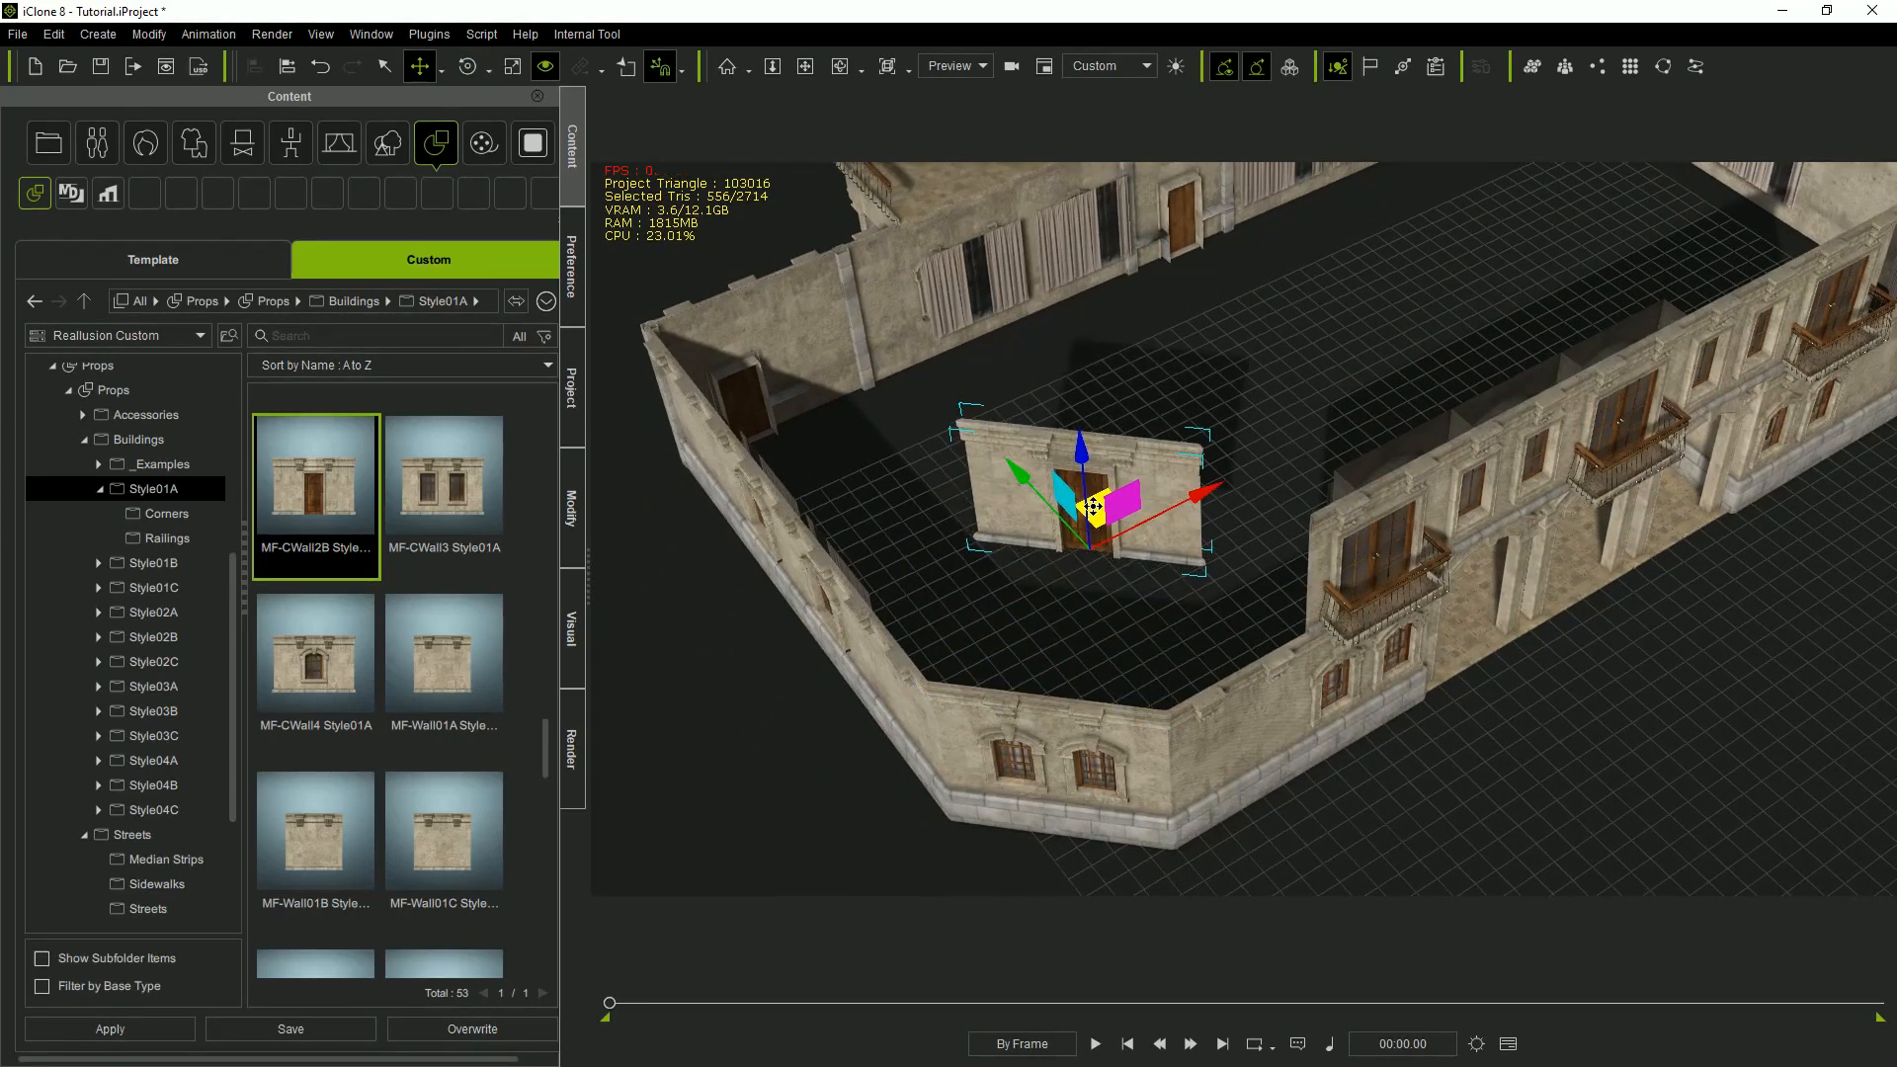
# Add an MF-Wall01A Style01A wall, raise it and rotate it perpendicular to the upper front at its open end.
pyautogui.moveTo(432, 680); pyautogui.dragTo(1160, 667)
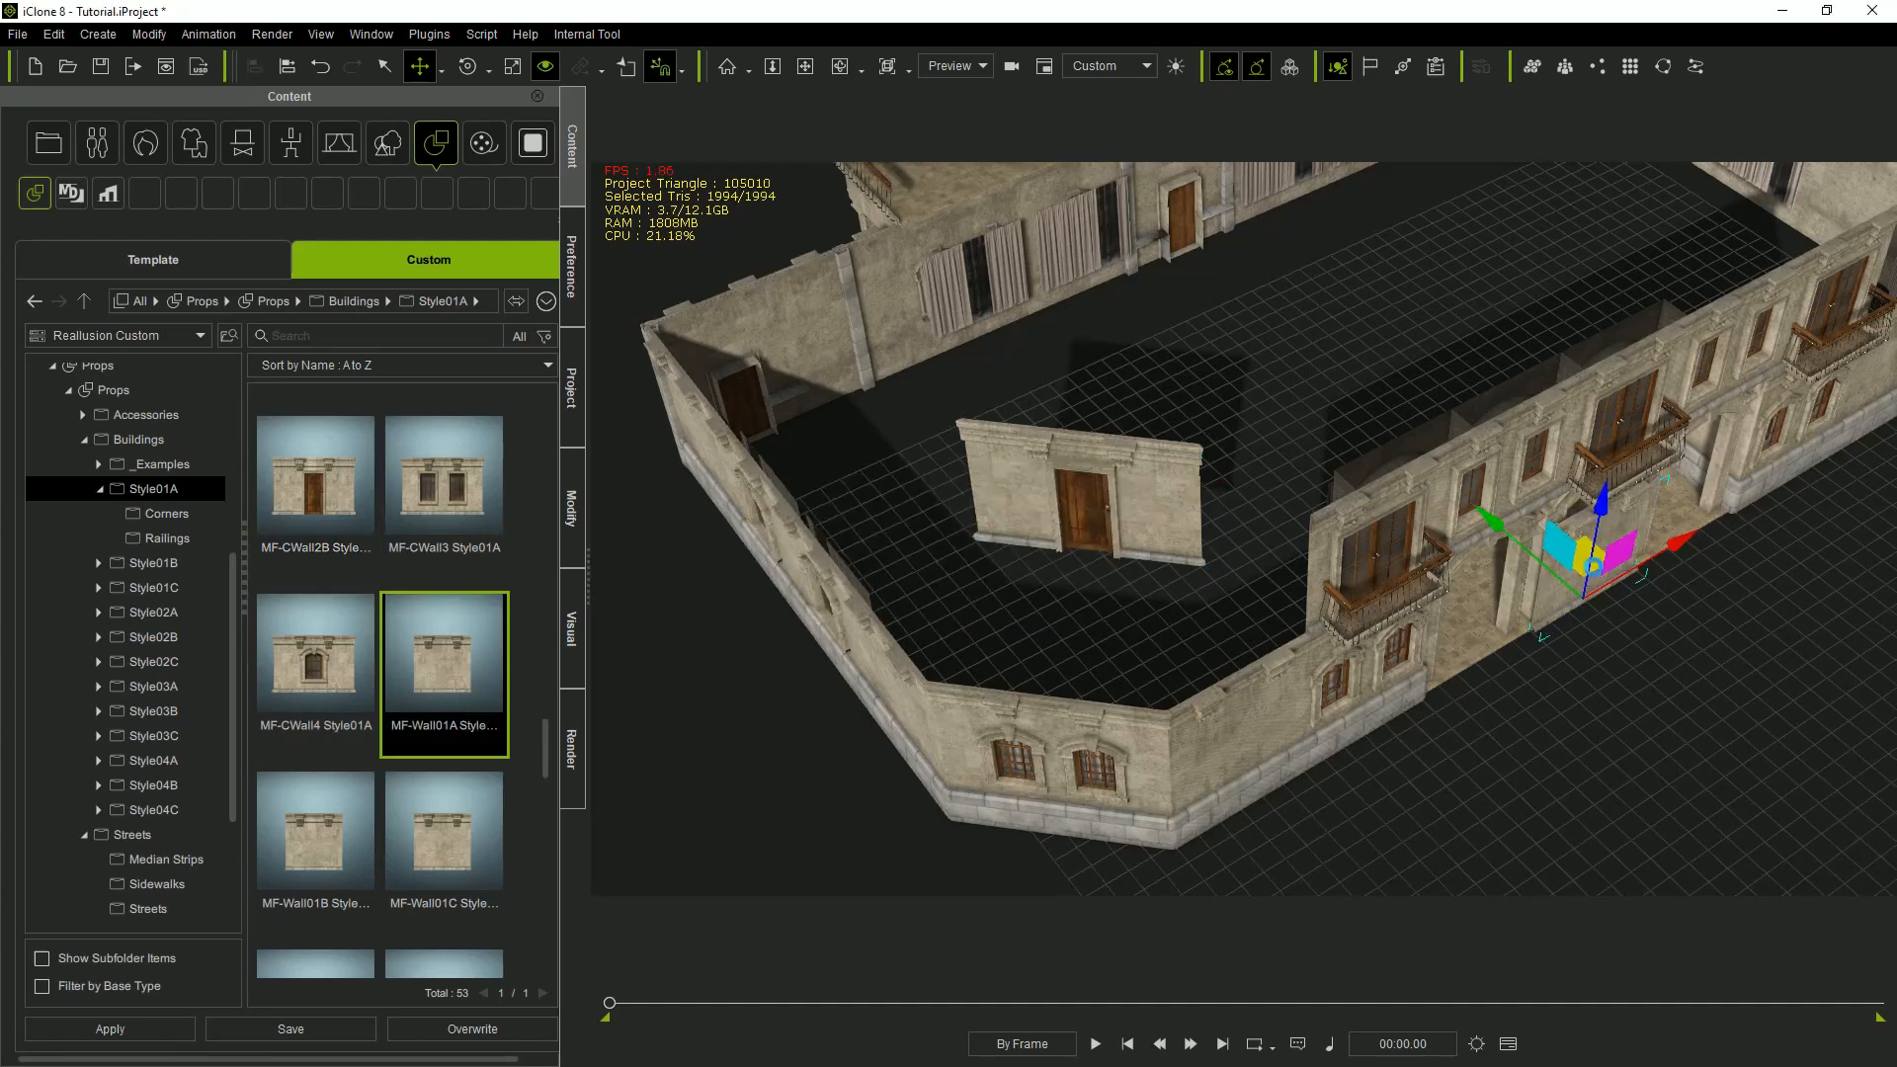
pyautogui.moveTo(1603, 491); pyautogui.dragTo(1628, 359)
pyautogui.moveTo(1603, 456); pyautogui.dragTo(1260, 545)
pyautogui.press('e')
pyautogui.moveTo(1292, 680); pyautogui.dragTo(1200, 691)
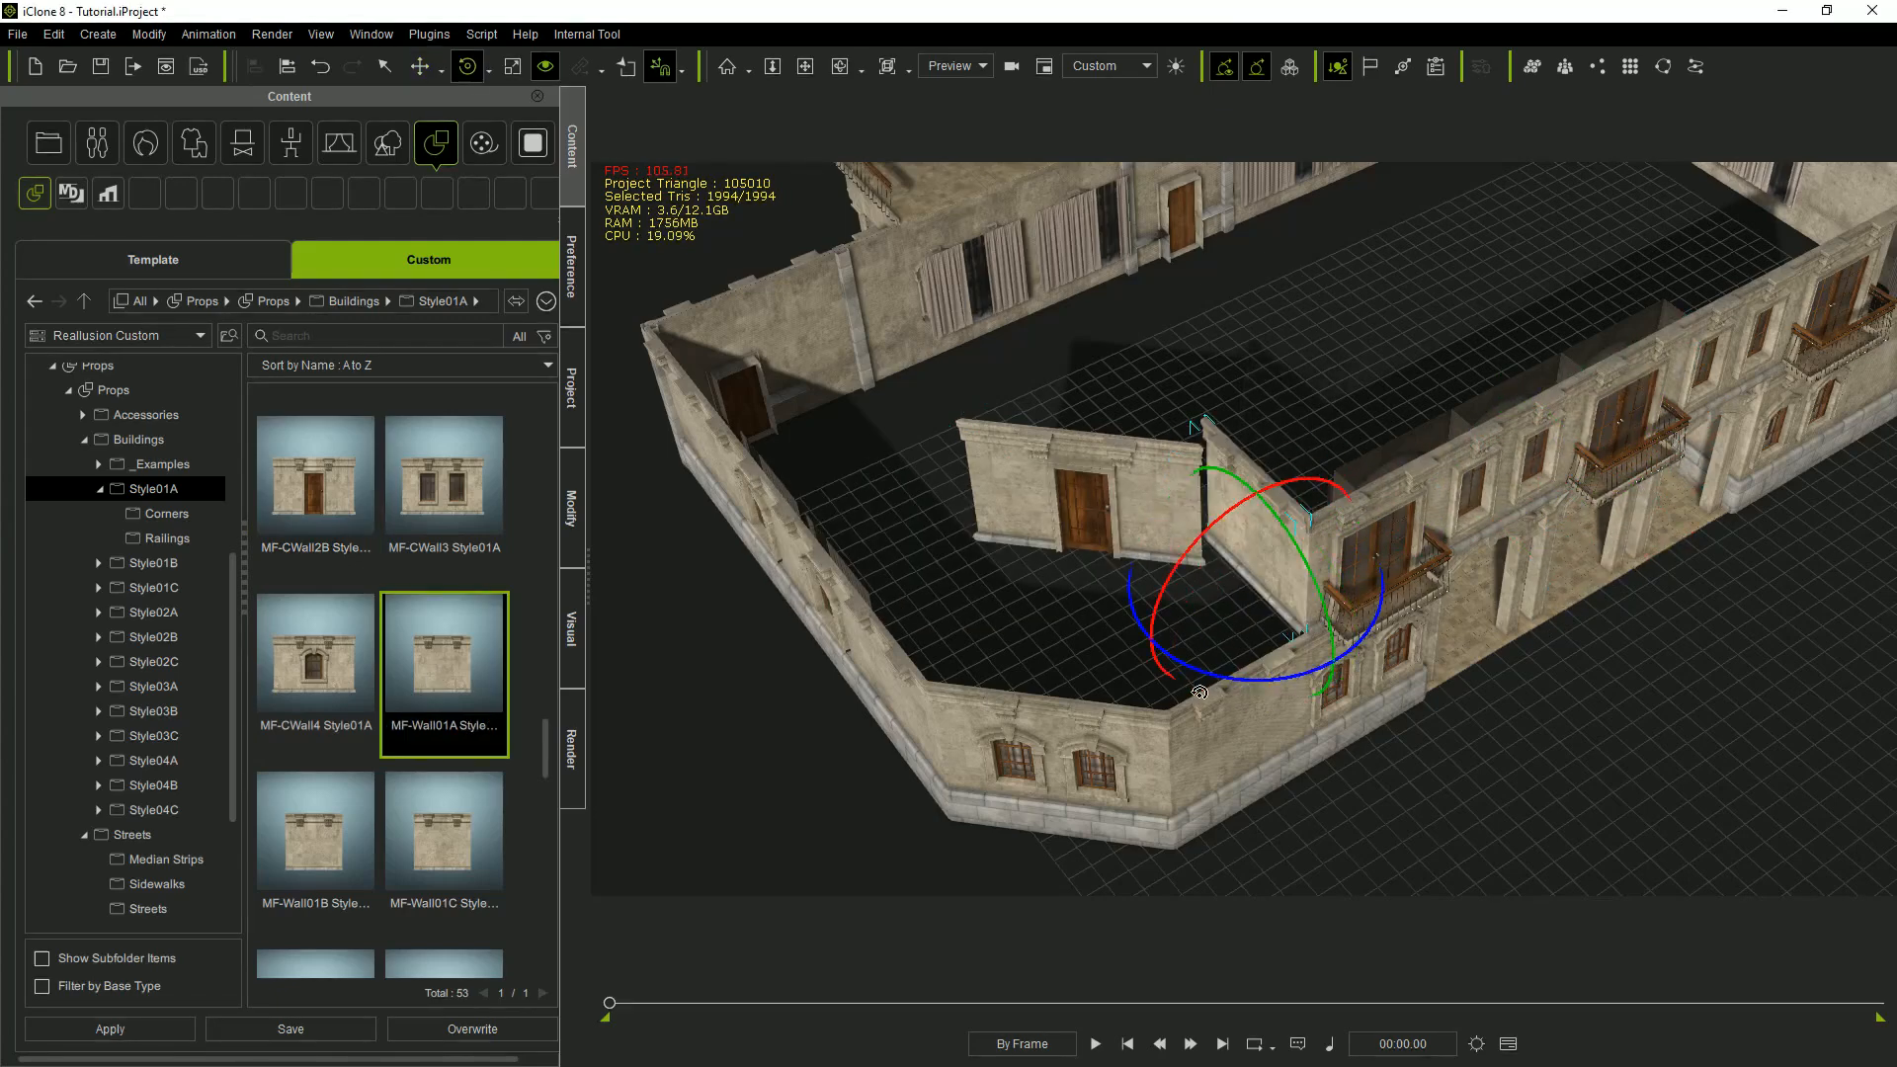
# Fit the MF-CWall2B door wall against the inner end of the MF-Wall01A wall.
pyautogui.press('w')
pyautogui.moveTo(1329, 606); pyautogui.dragTo(1586, 614, button='right')
pyautogui.click(1067, 585)
pyautogui.moveTo(1063, 586); pyautogui.dragTo(1048, 556)
pyautogui.moveTo(1309, 706); pyautogui.dragTo(1018, 643, button='right')
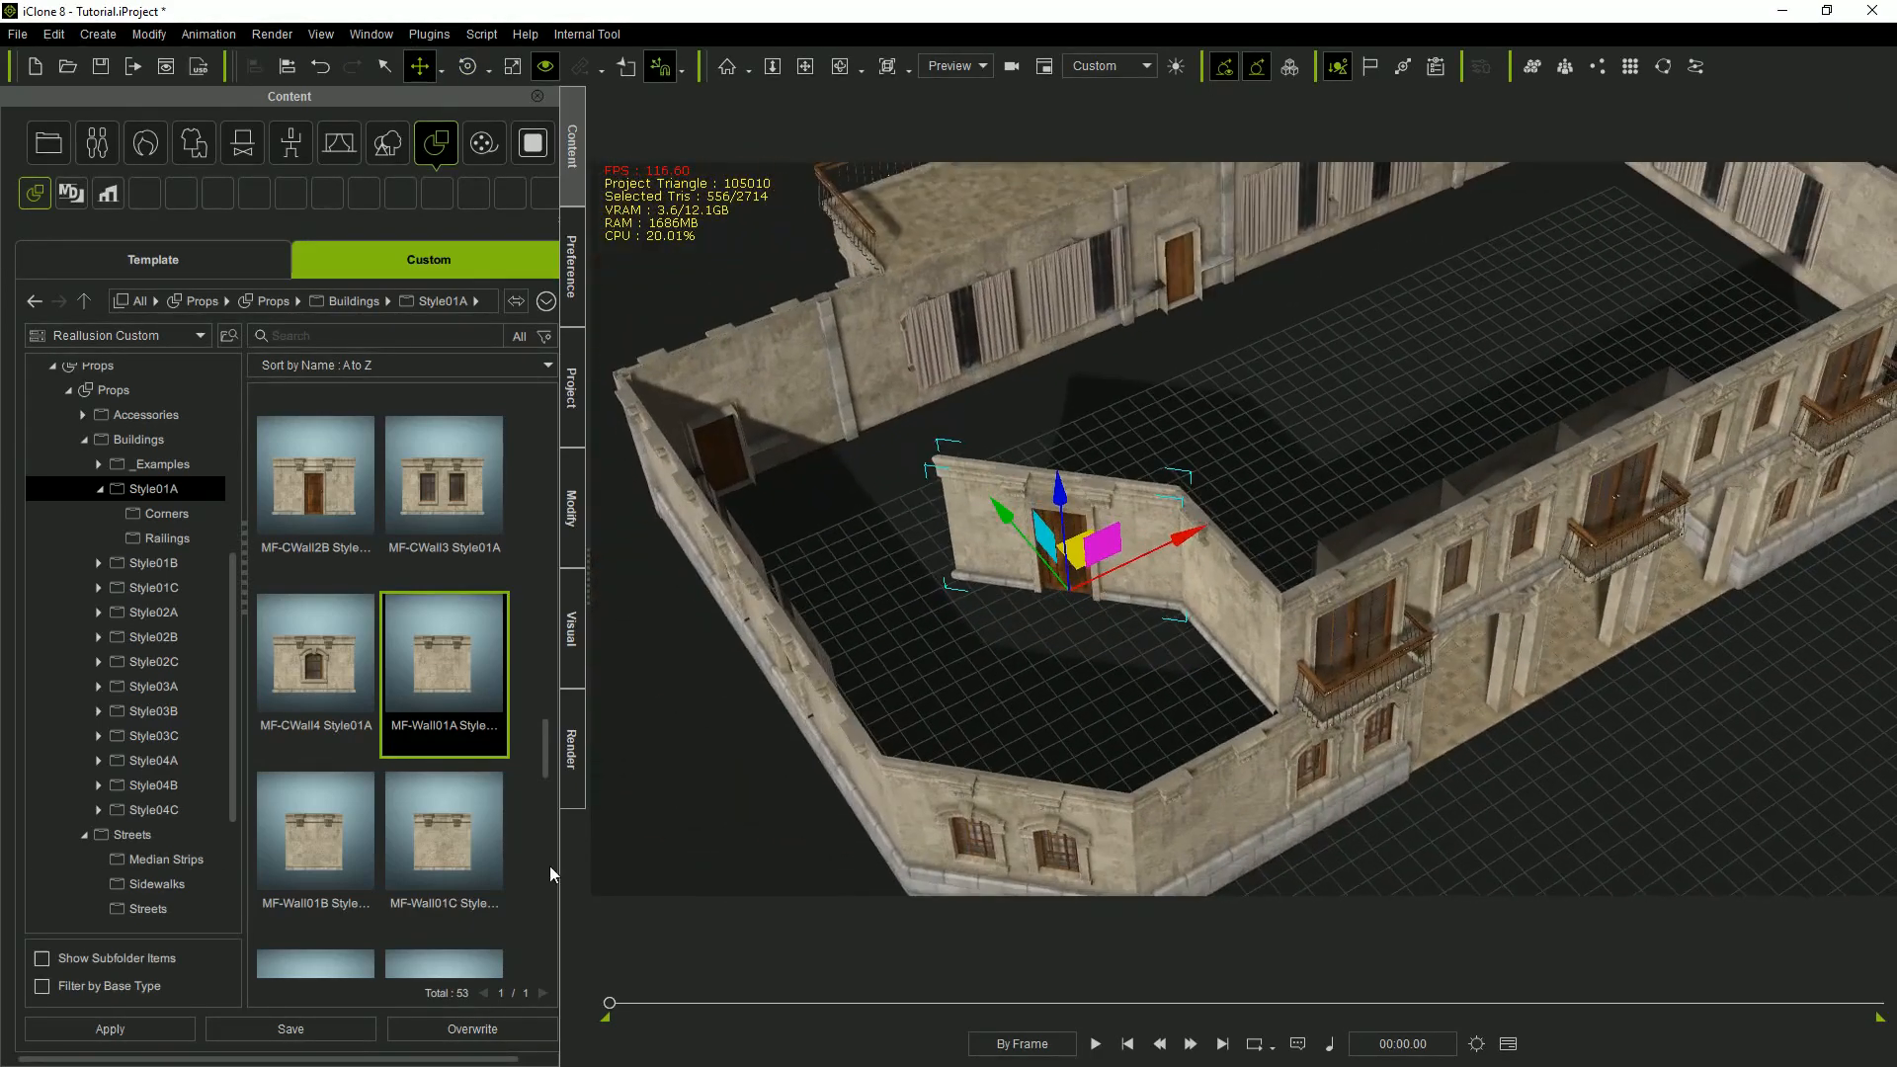
# Add an MF-Wall01B Style01A wall and place it between the door wall and the building's side wall.
pyautogui.doubleClick(291, 842)
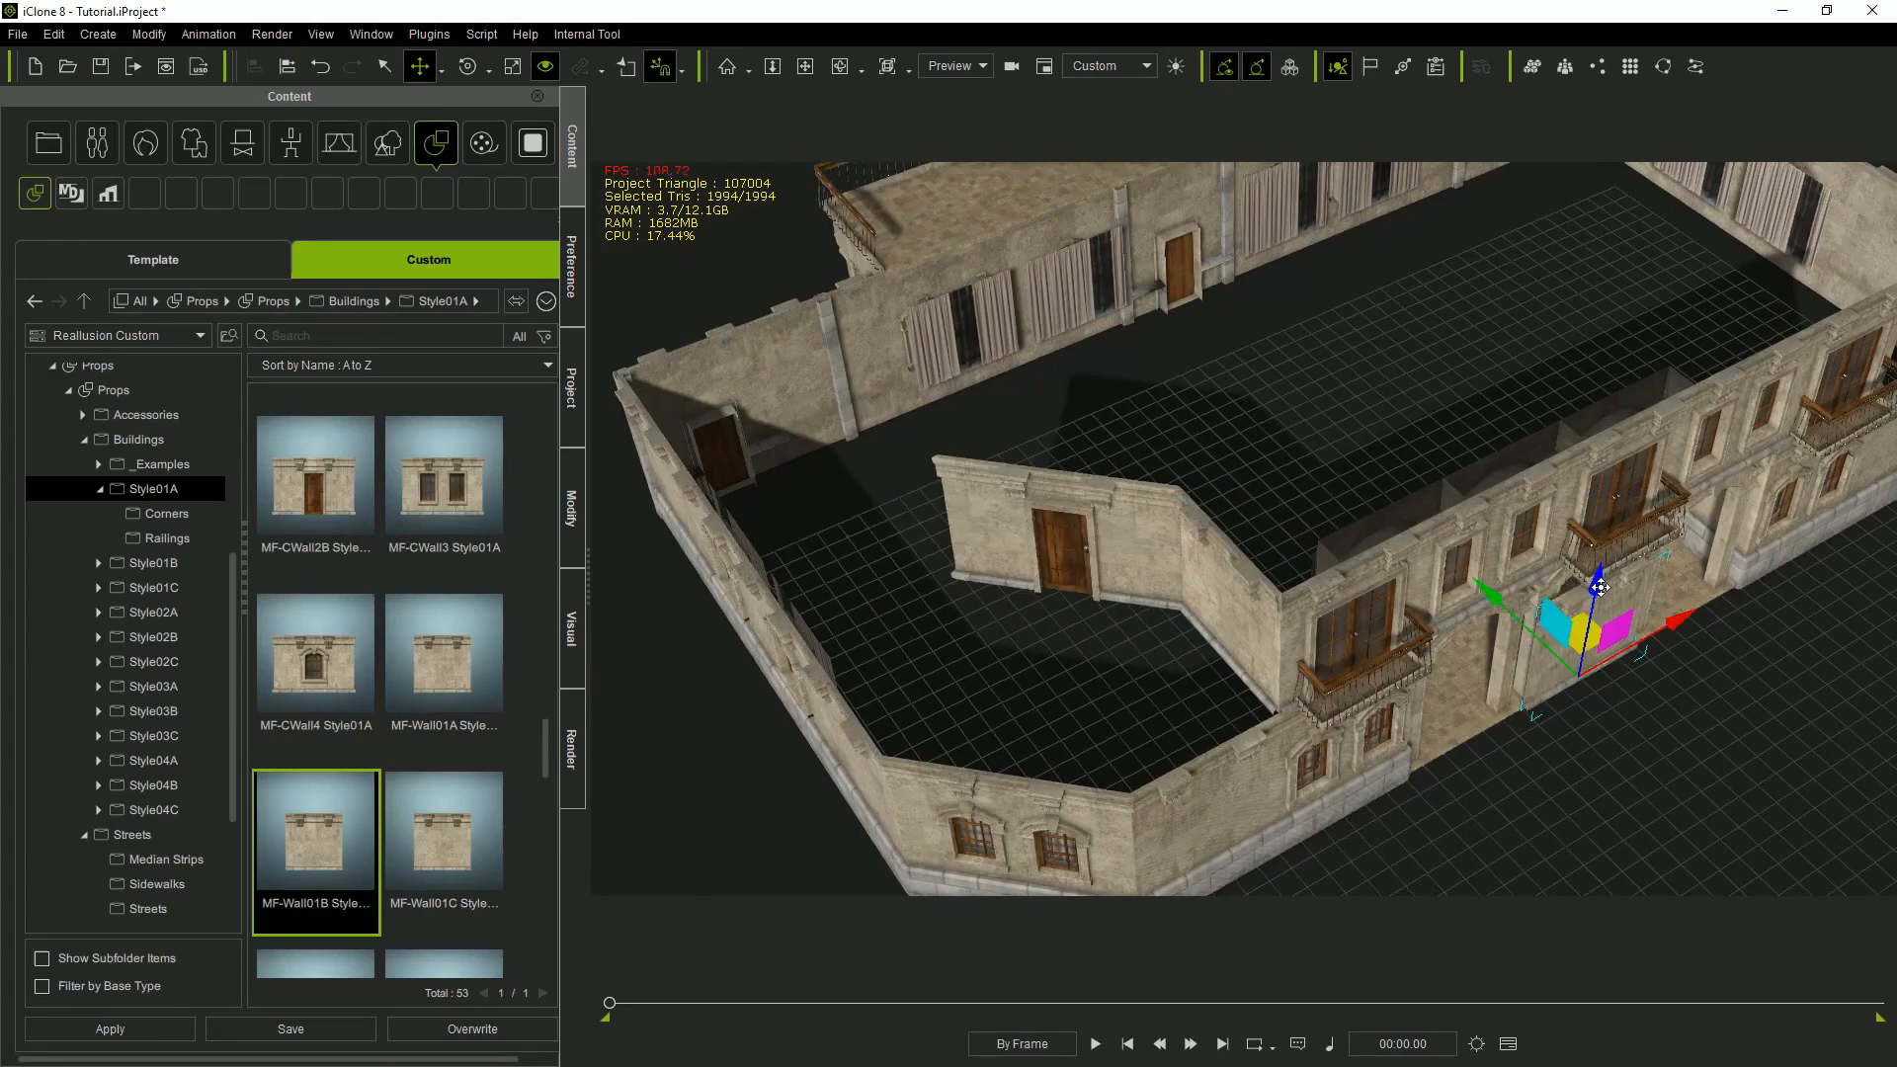
pyautogui.moveTo(1642, 509); pyautogui.dragTo(915, 567)
pyautogui.keyDown('alt'); pyautogui.moveTo(1151, 627); pyautogui.dragTo(1097, 549, button='right'); pyautogui.keyUp('alt')
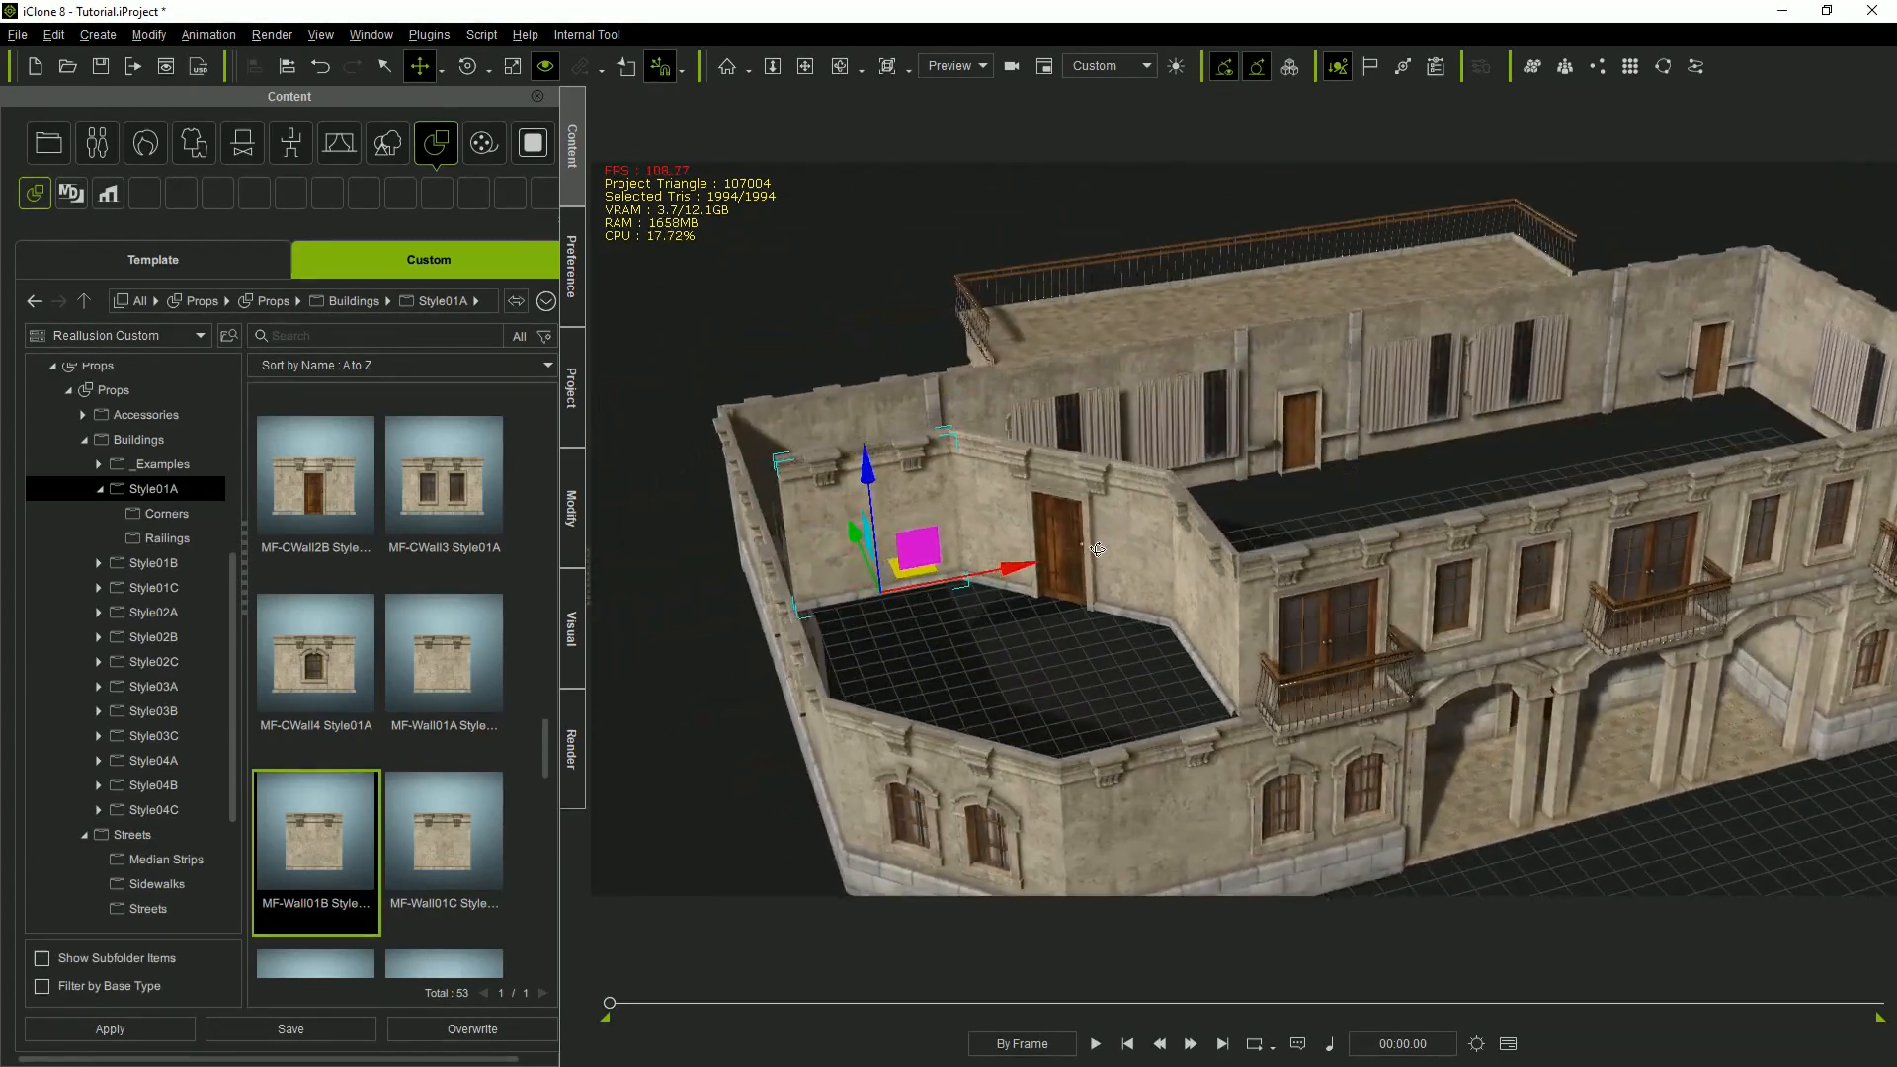
# Add a Floor-Ceiling Style01A tile at Z 400 and lay two such tiles on the corner terrace beside the set-back walls.
pyautogui.moveTo(549, 755); pyautogui.dragTo(526, 451)
pyautogui.doubleClick(441, 648)
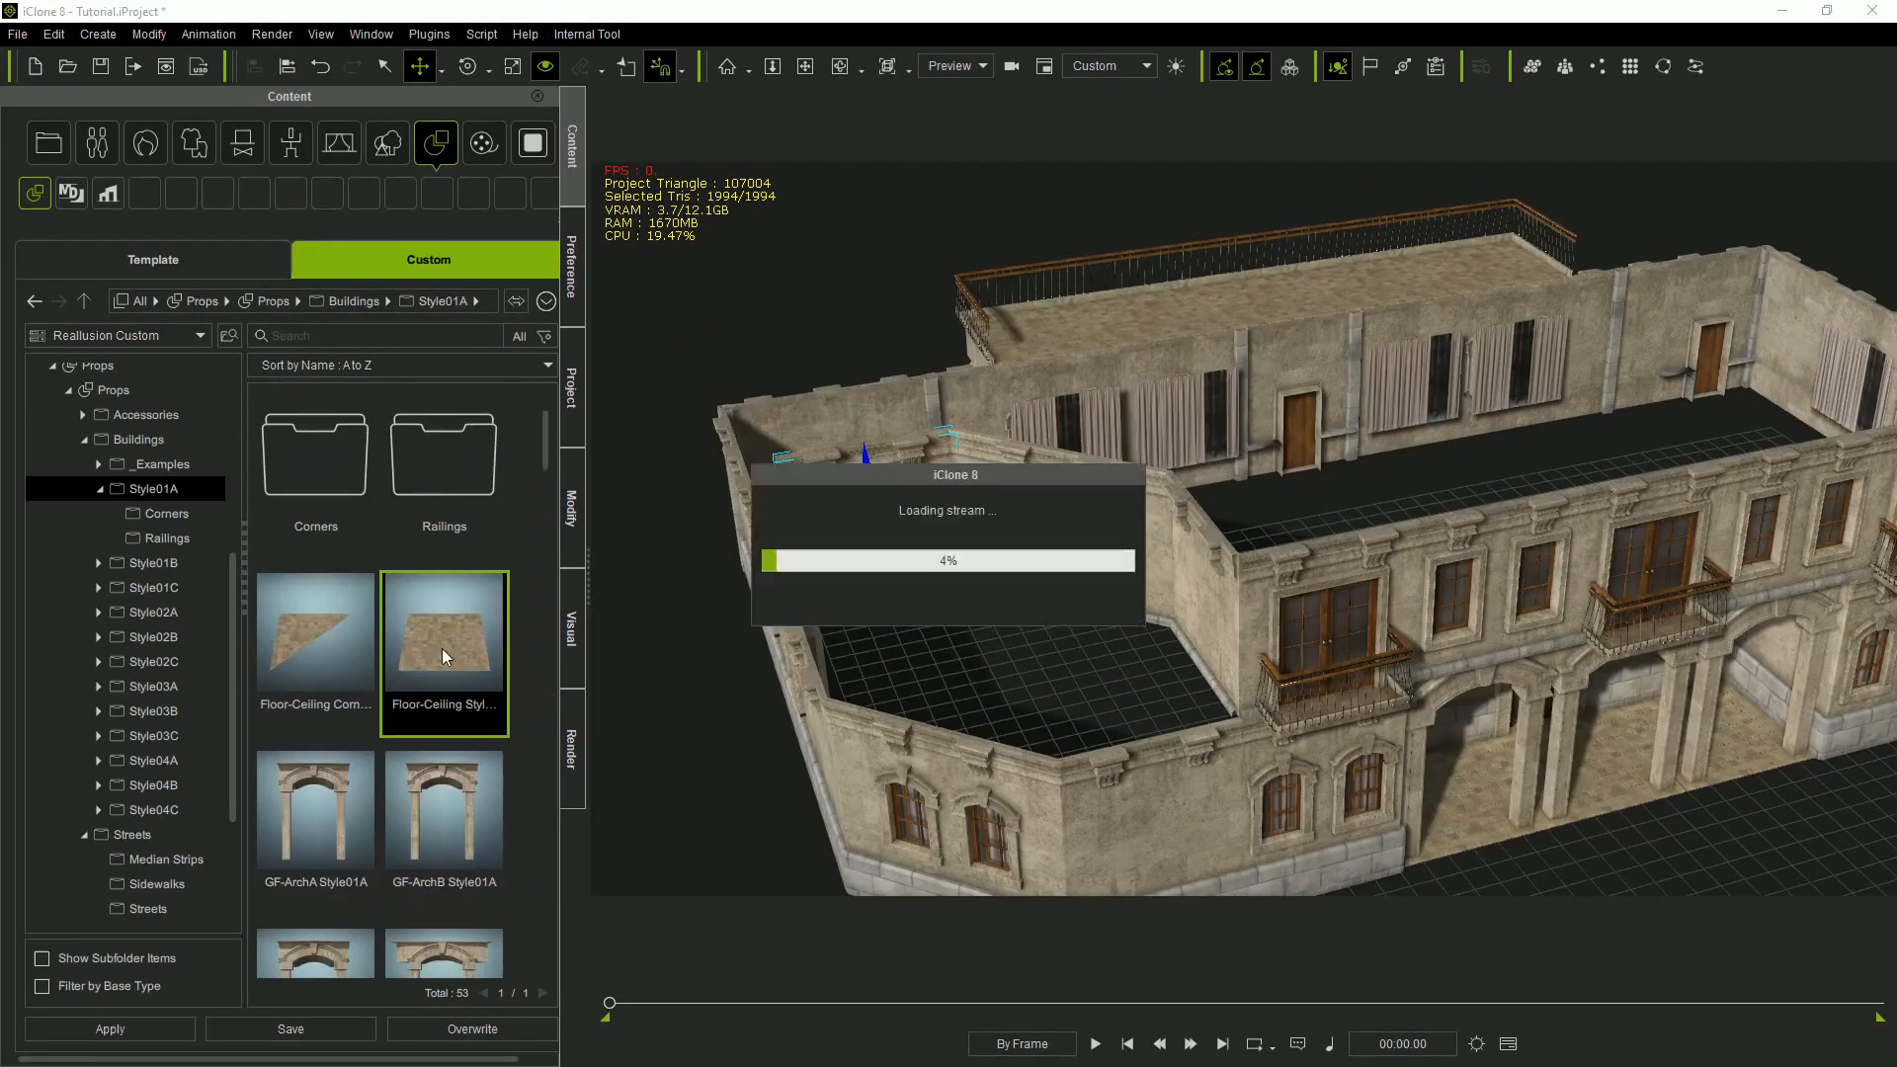
pyautogui.click(567, 535)
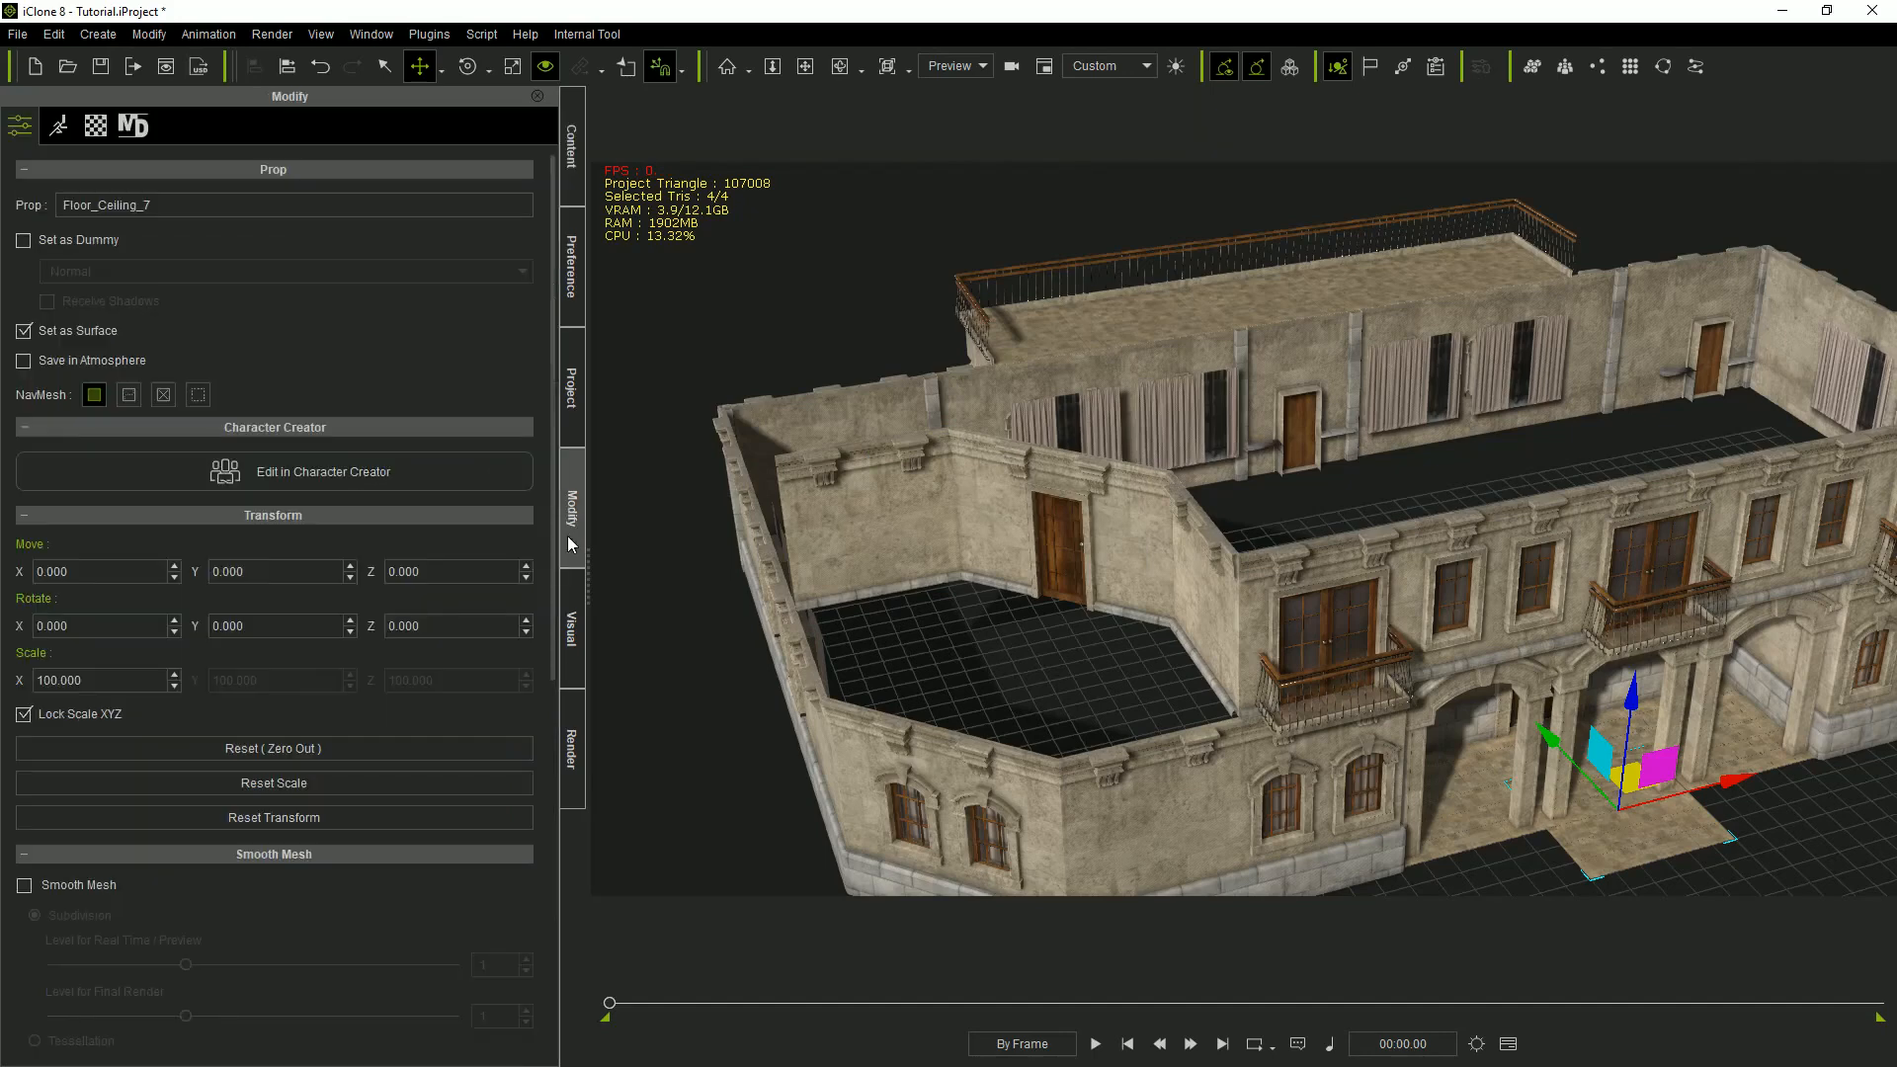
pyautogui.write('400')
pyautogui.press('Return')
pyautogui.moveTo(1668, 620); pyautogui.dragTo(905, 601)
pyautogui.keyDown('alt'); pyautogui.moveTo(1531, 771); pyautogui.dragTo(1585, 778, button='right'); pyautogui.keyUp('alt')
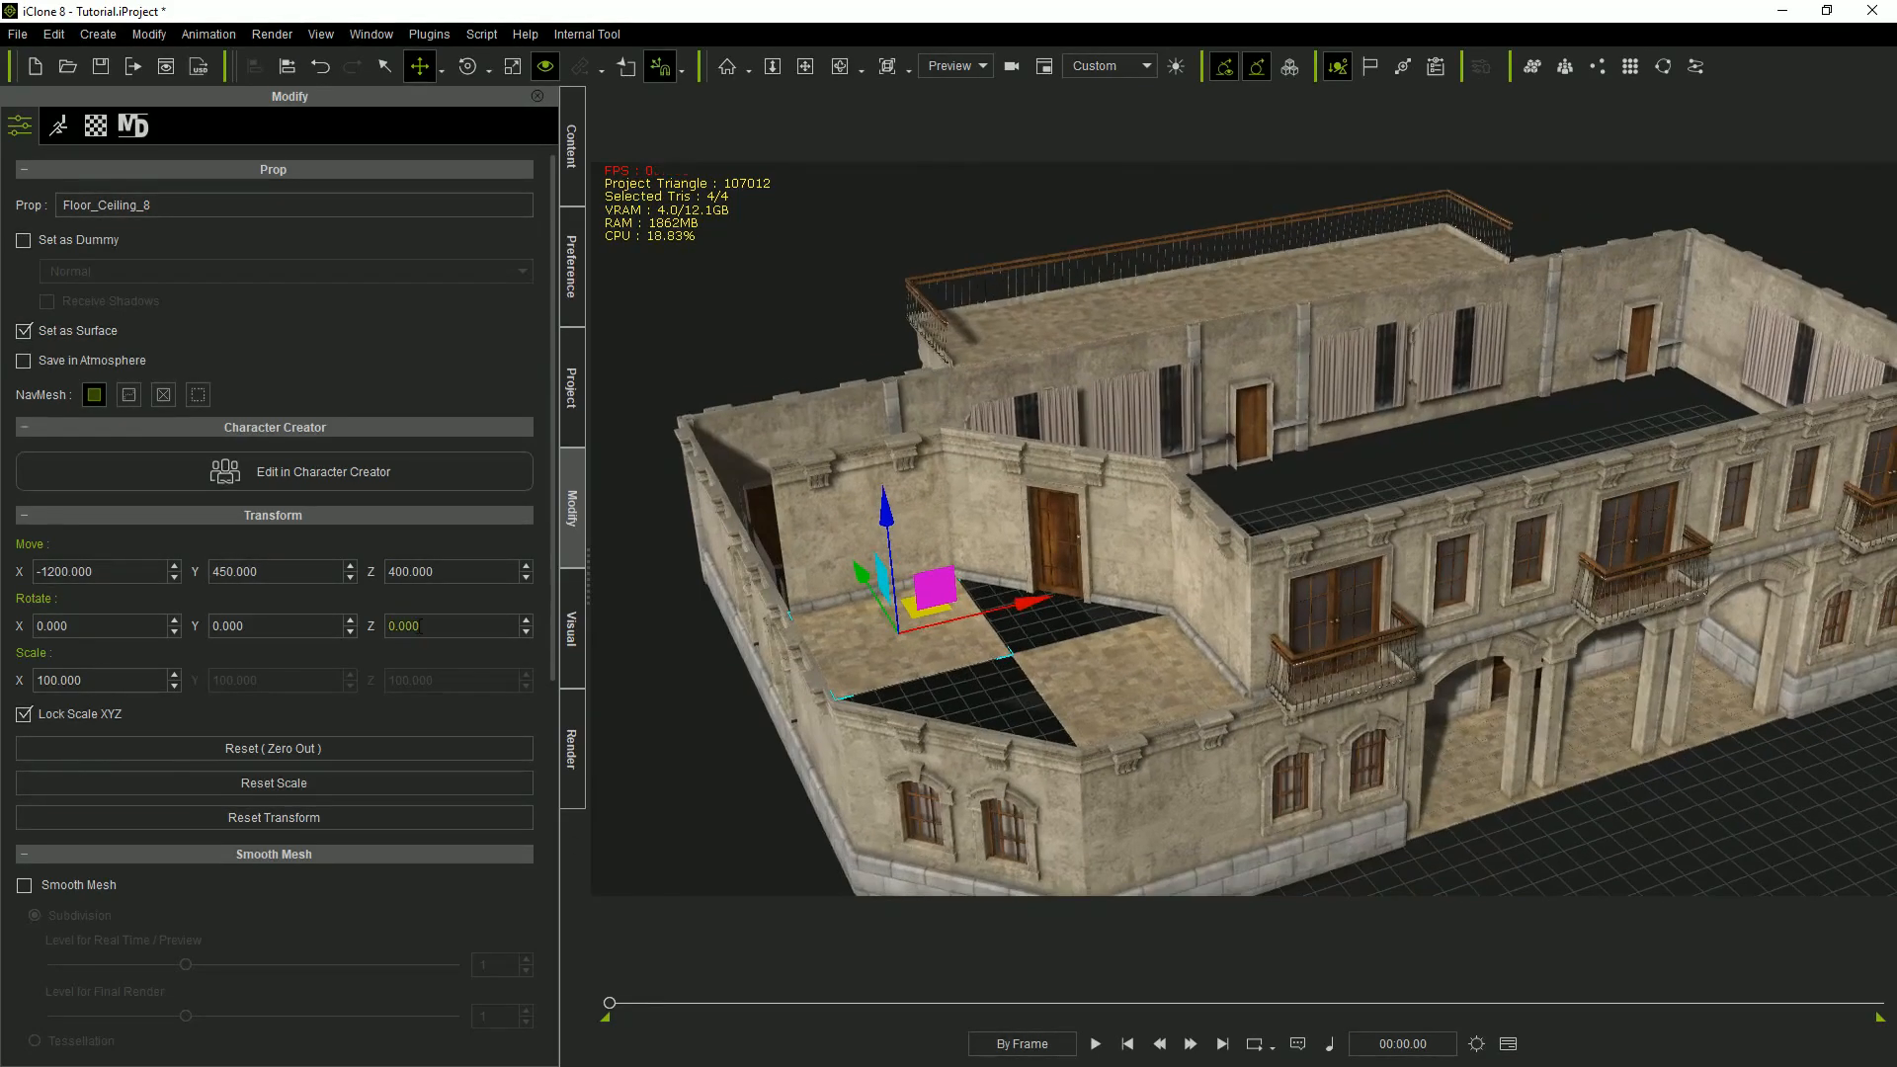
# Add a Floor-Ceiling Corner Style01A tile at X -1200, Y 150, Z 400 on the corner terrace and rotate it to Z -90.
pyautogui.click(570, 150)
pyautogui.doubleClick(326, 622)
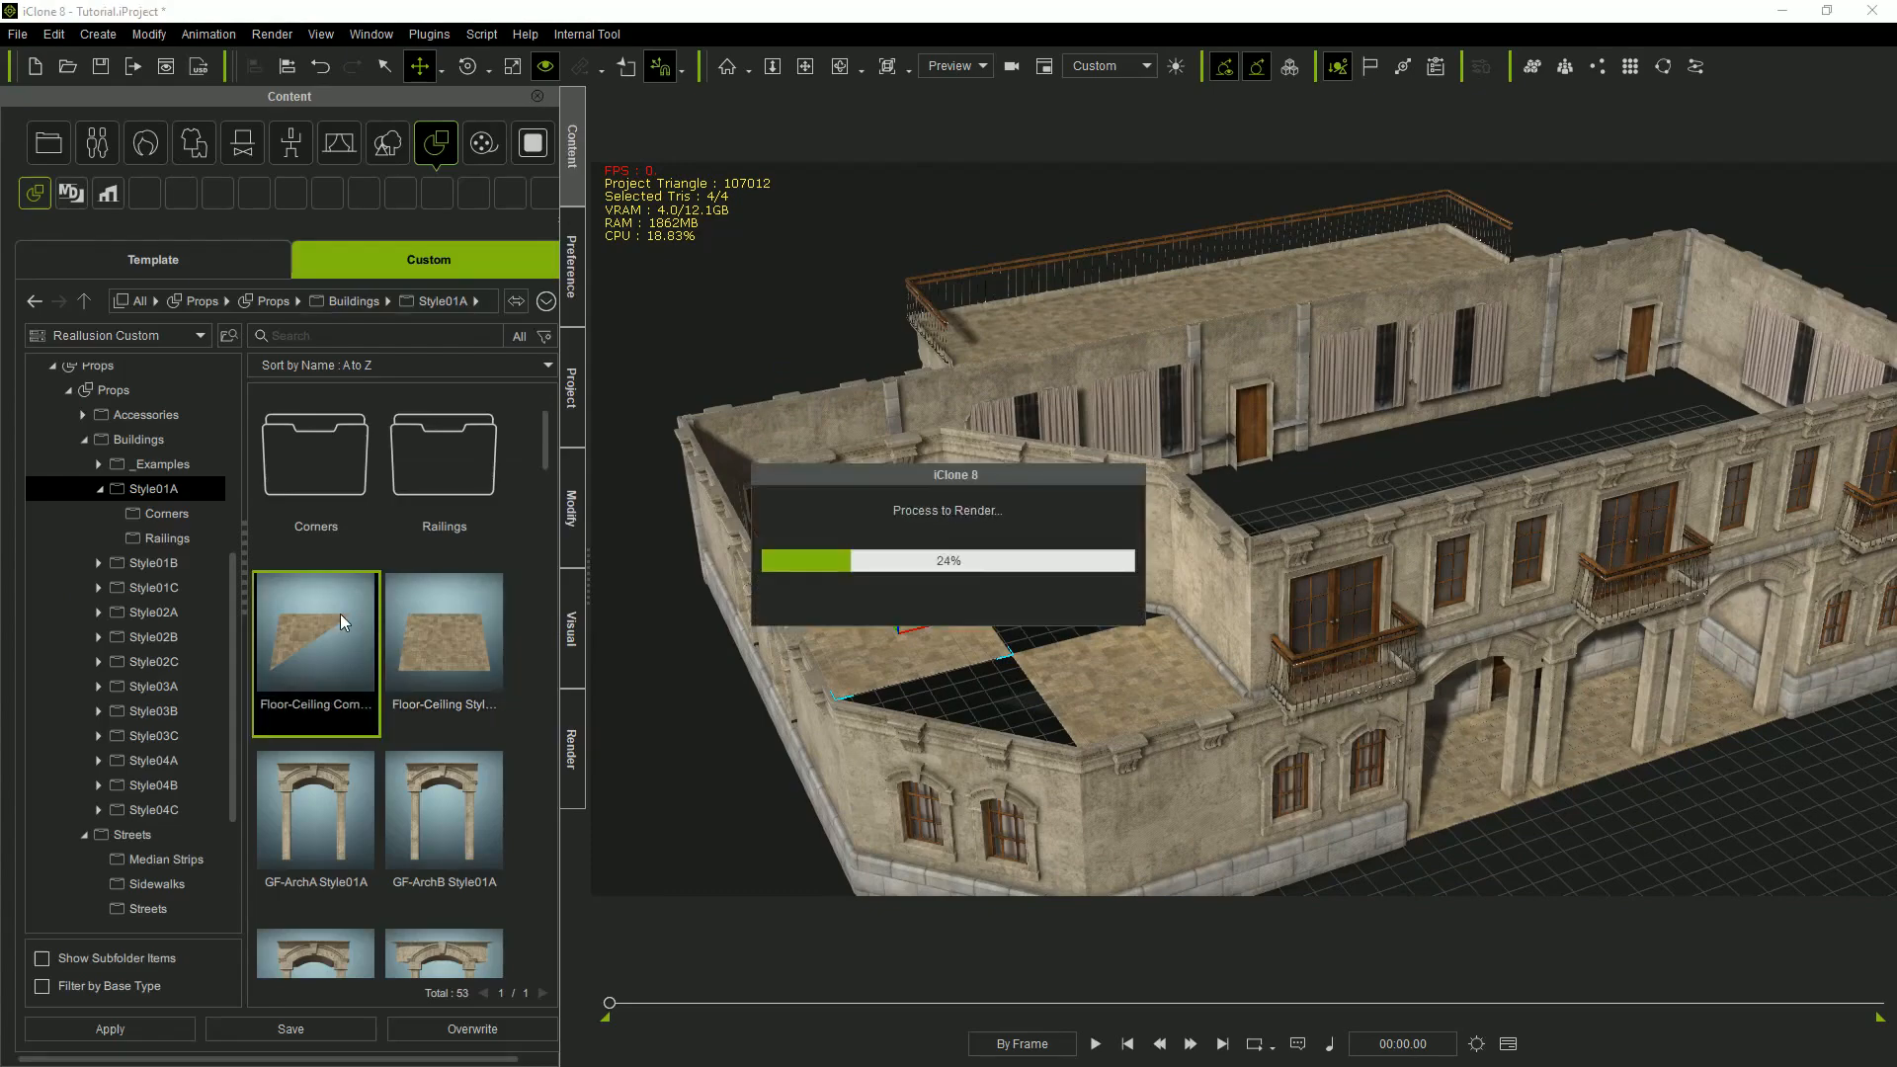
pyautogui.click(579, 511)
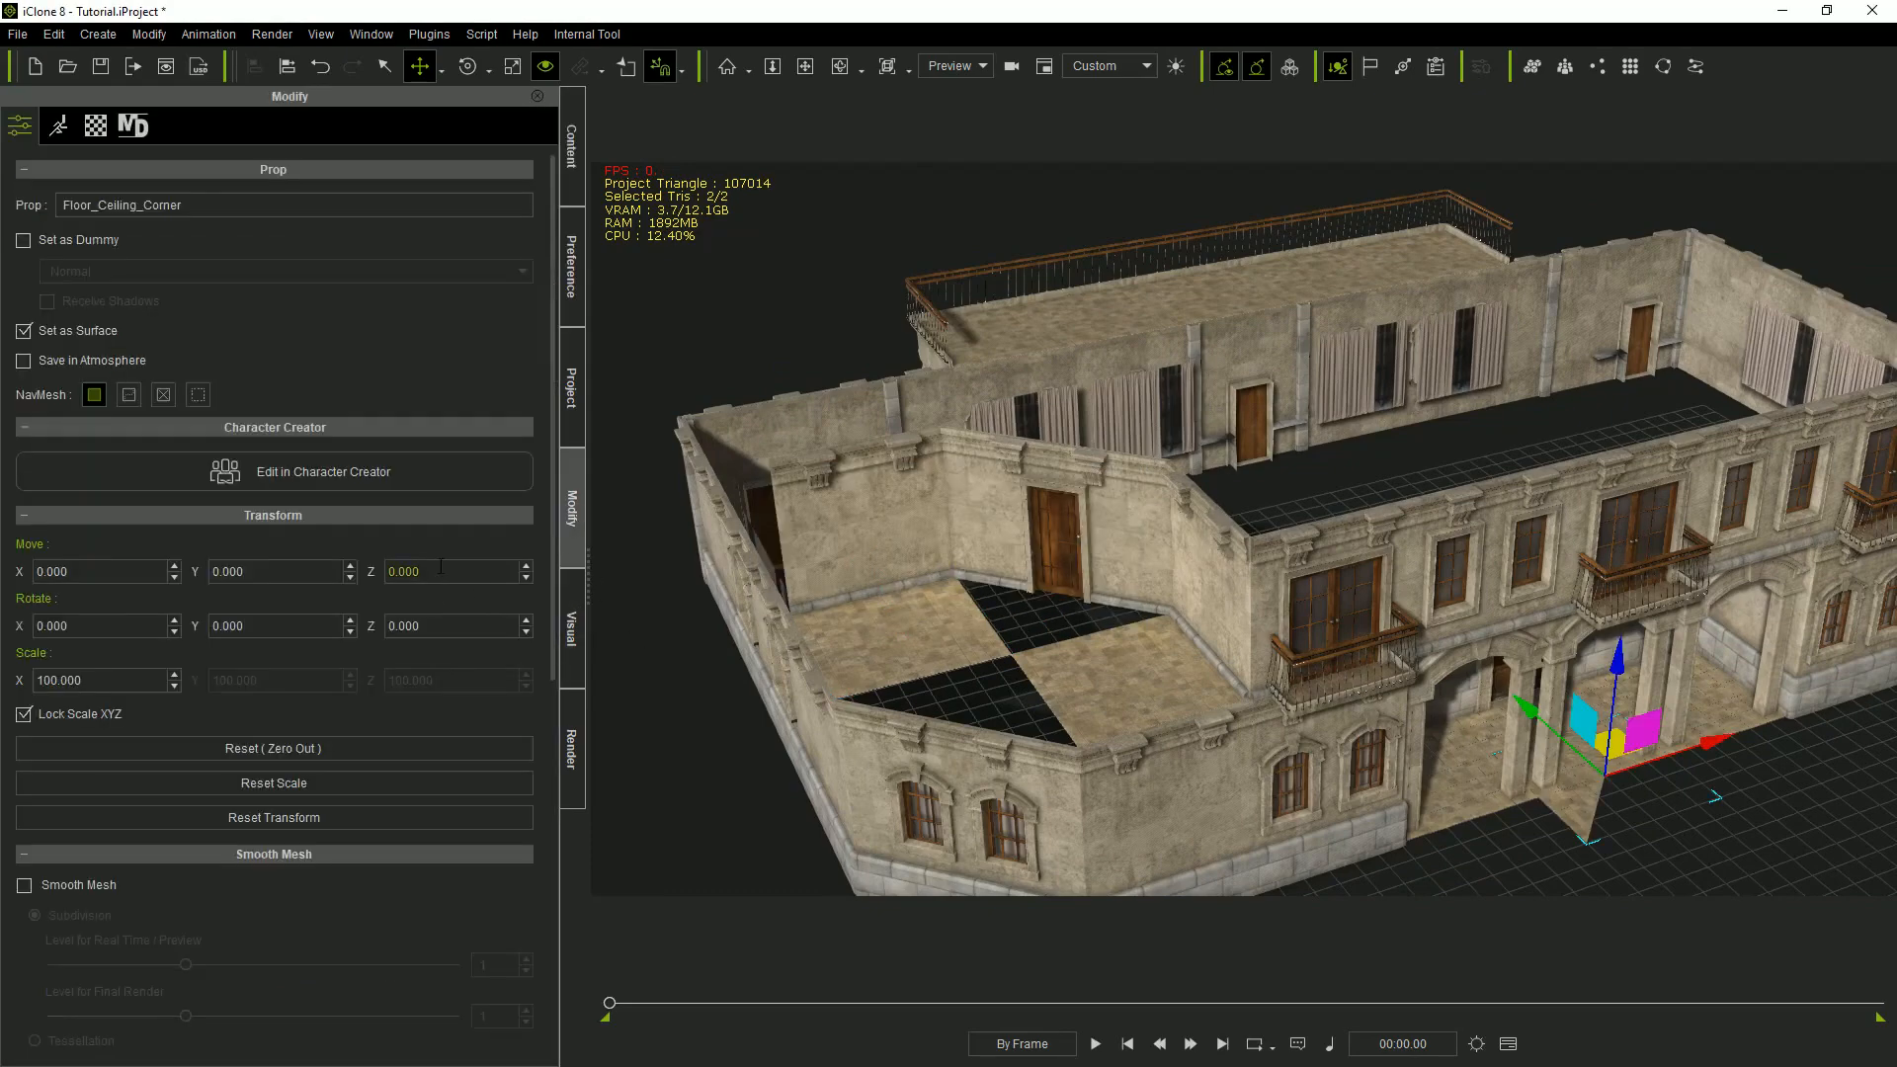
pyautogui.write('400')
pyautogui.press('Return')
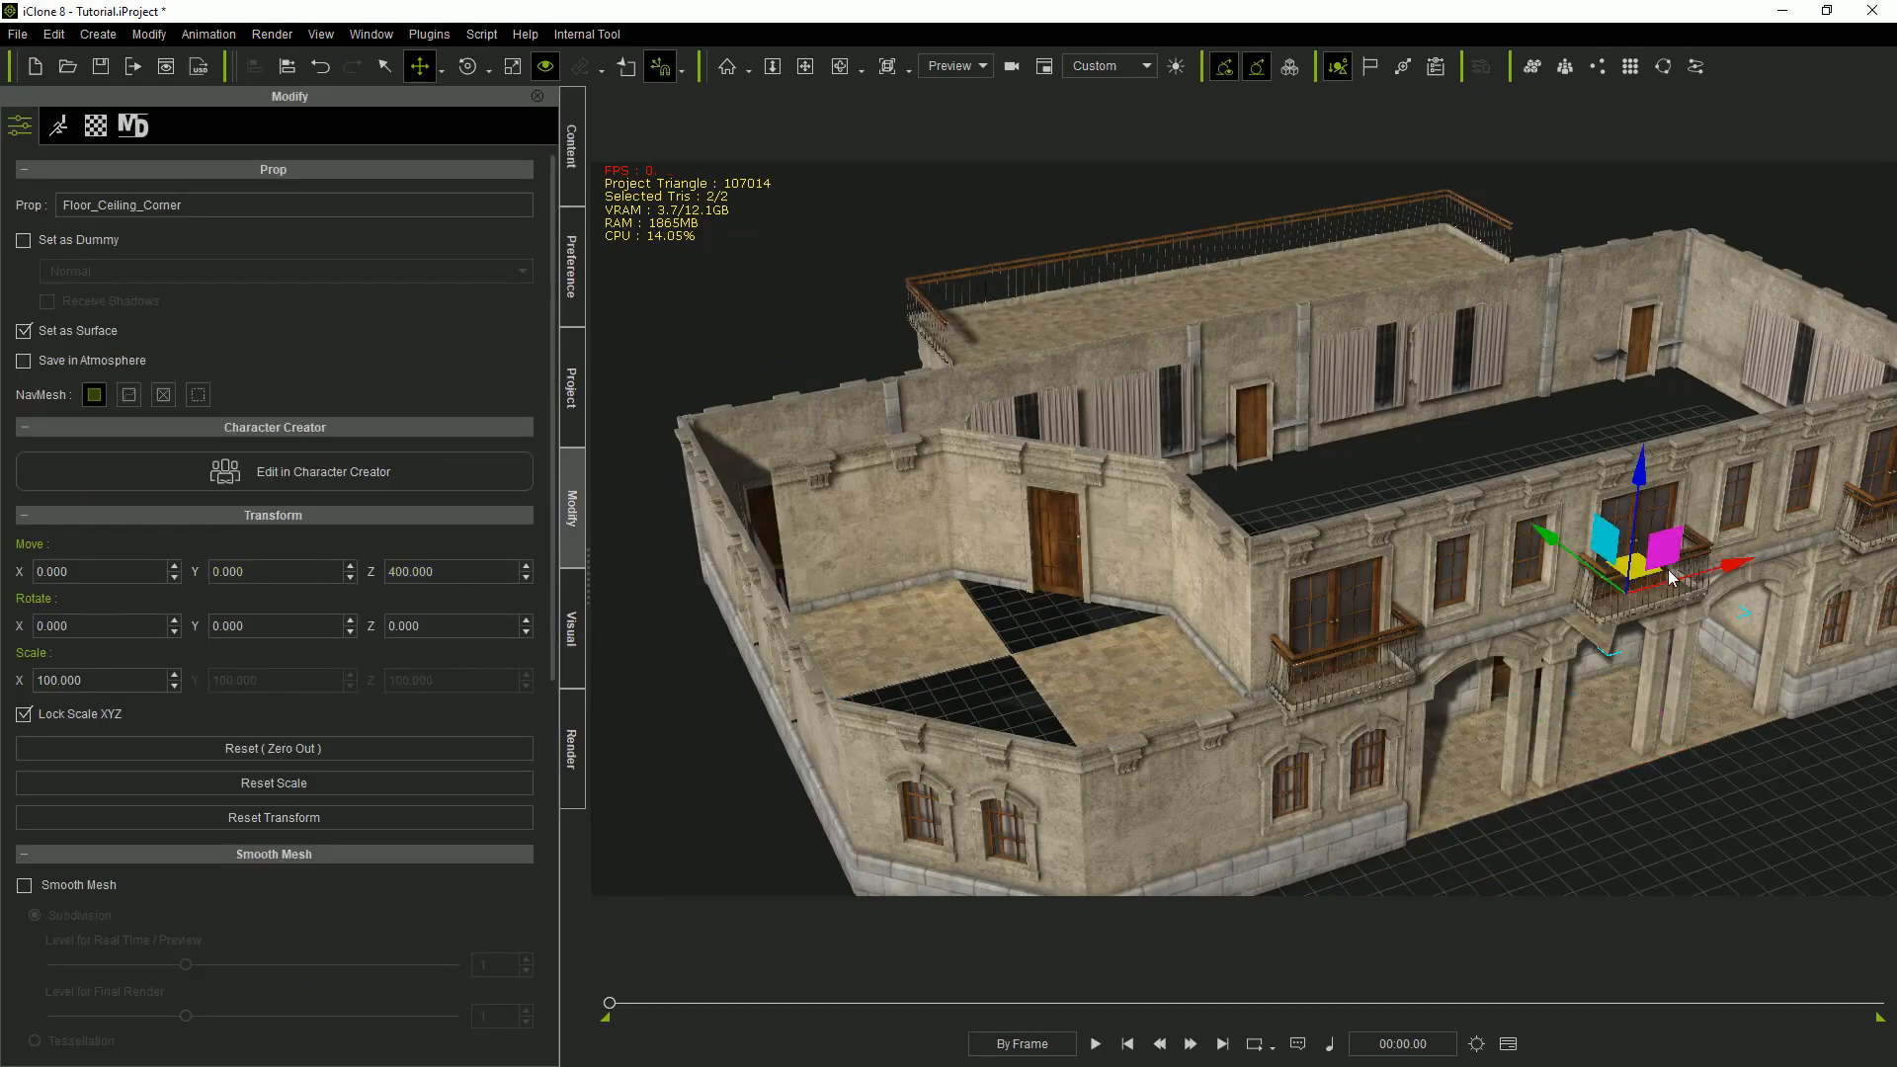
pyautogui.moveTo(1637, 568); pyautogui.dragTo(993, 697)
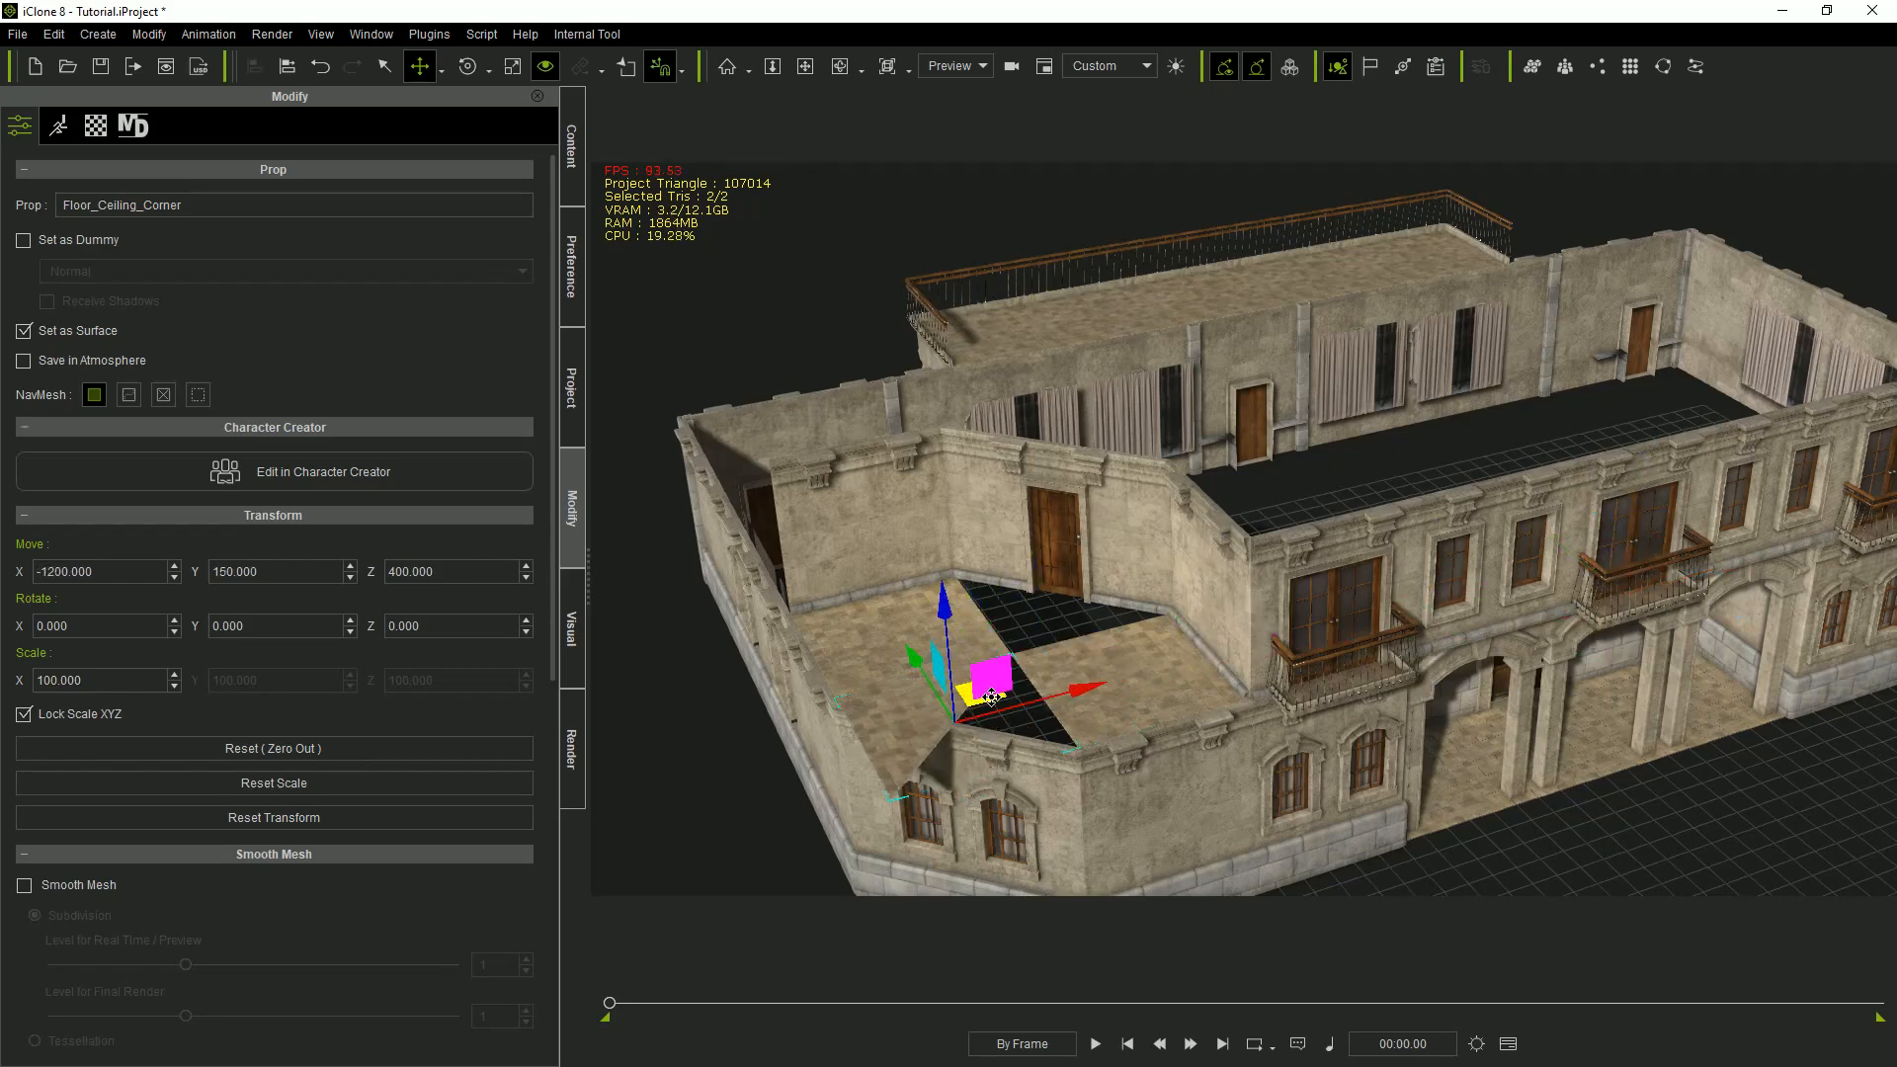
pyautogui.press('e')
pyautogui.moveTo(1018, 781); pyautogui.dragTo(958, 799)
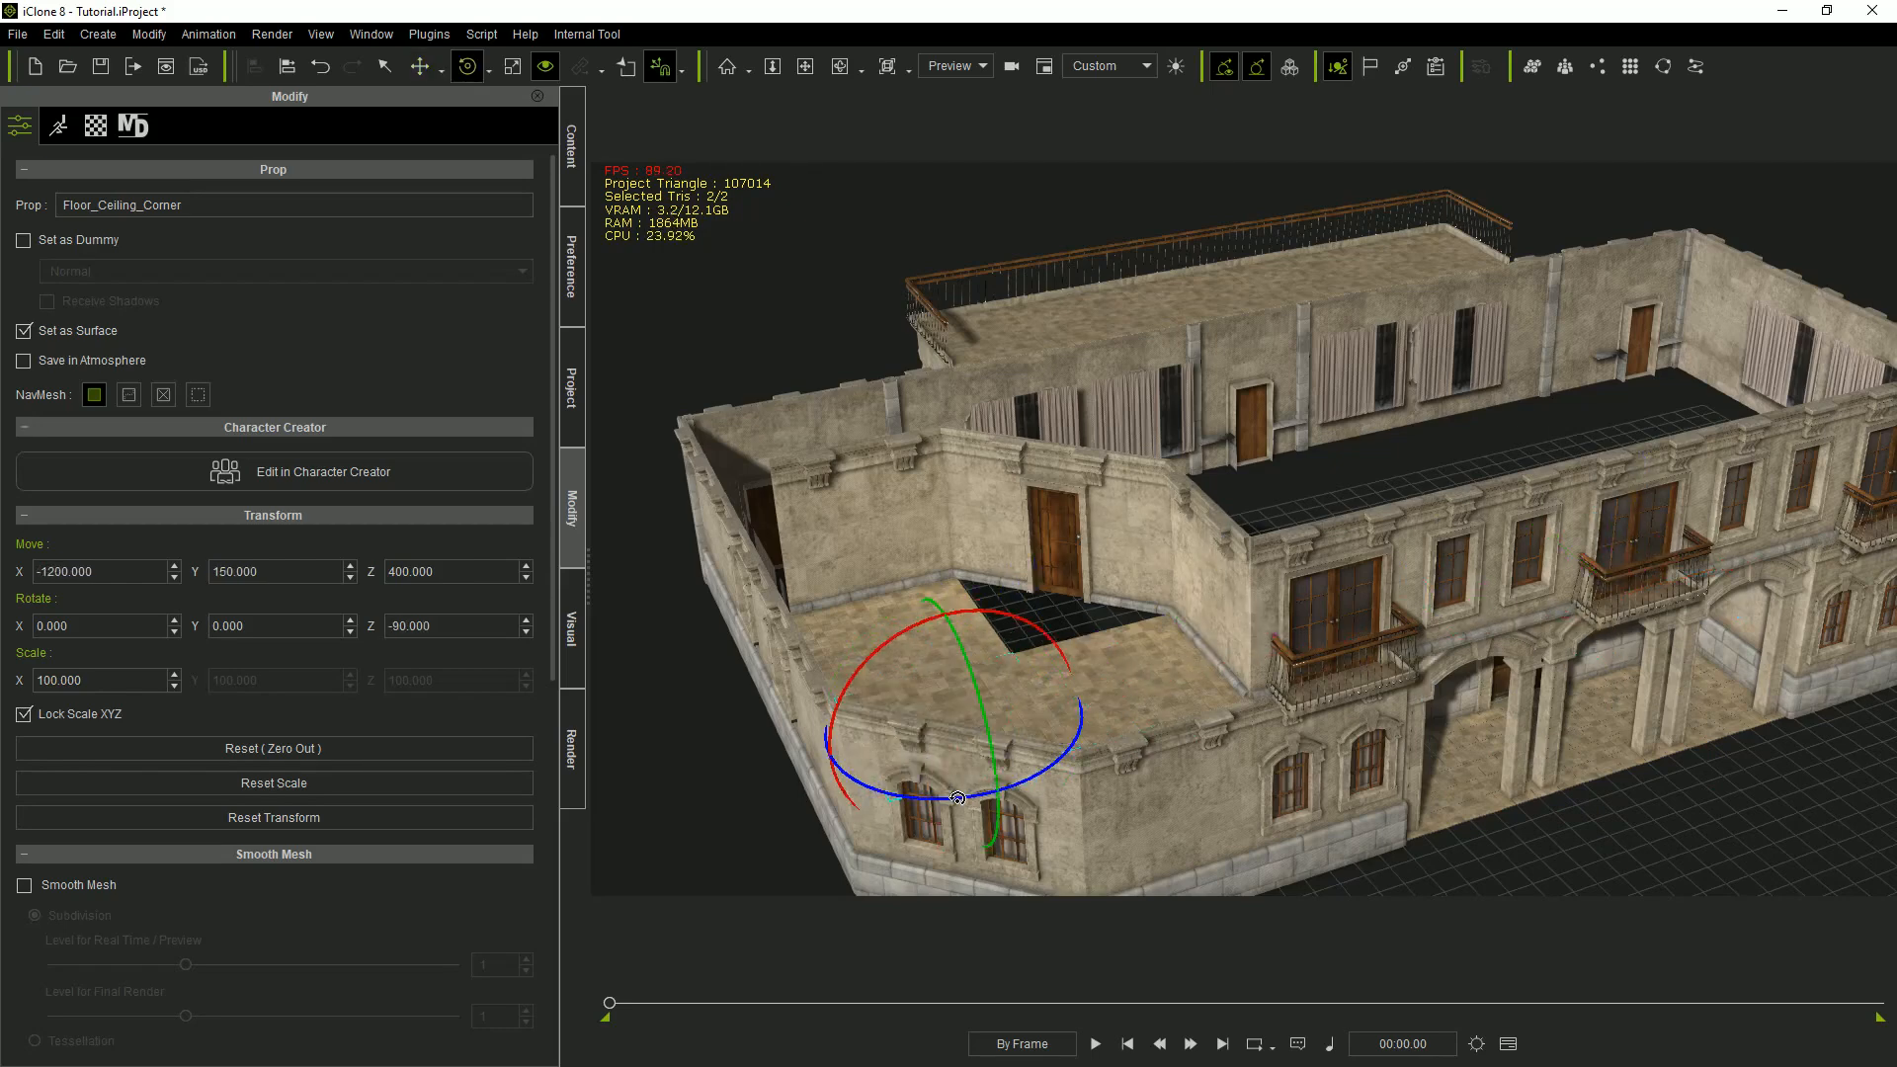
# Duplicate the corner floor tile, rotate the copy to Z 90 and fit it before the terrace door at X -900, Y 450.
pyautogui.scroll(3, 1122, 719)
pyautogui.moveTo(1123, 719); pyautogui.dragTo(1285, 695, button='right')
pyautogui.press('w')
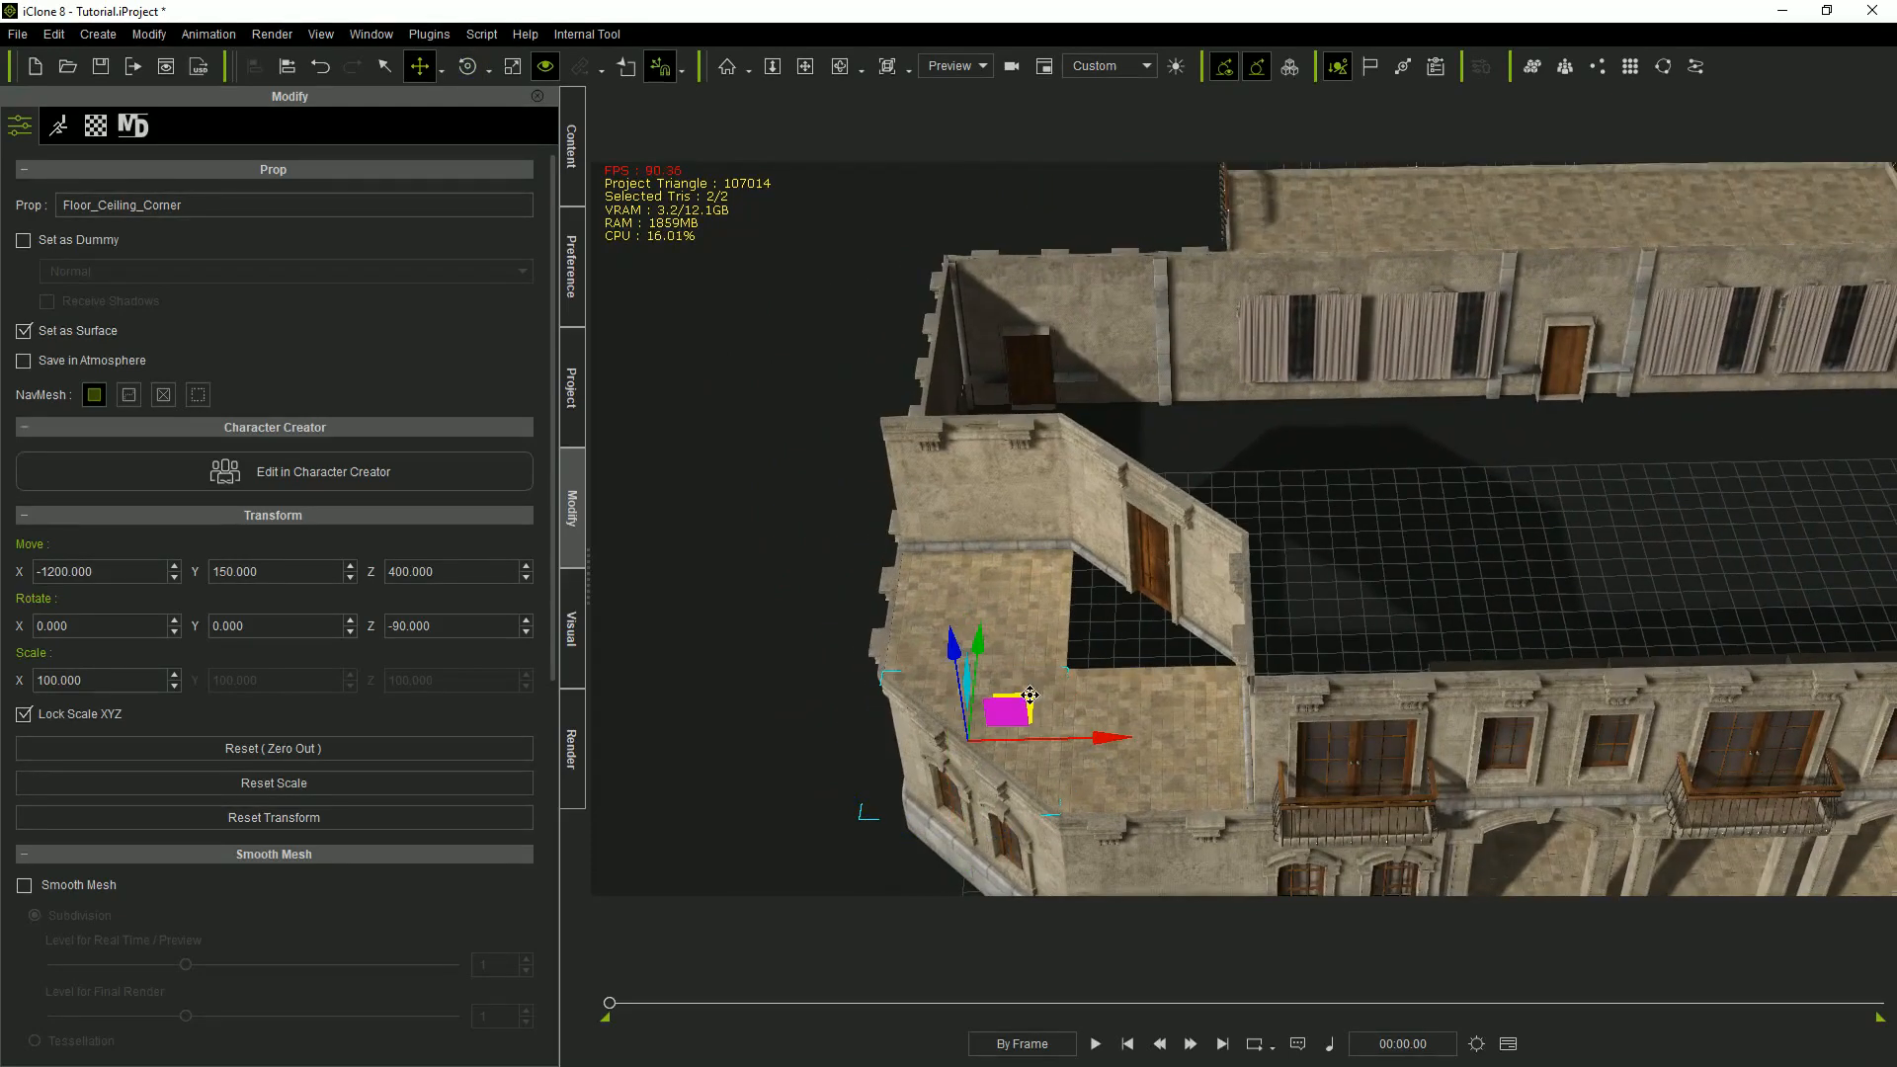
pyautogui.keyDown('ctrl'); pyautogui.moveTo(1030, 696); pyautogui.dragTo(1221, 721); pyautogui.keyUp('ctrl')
pyautogui.press('e')
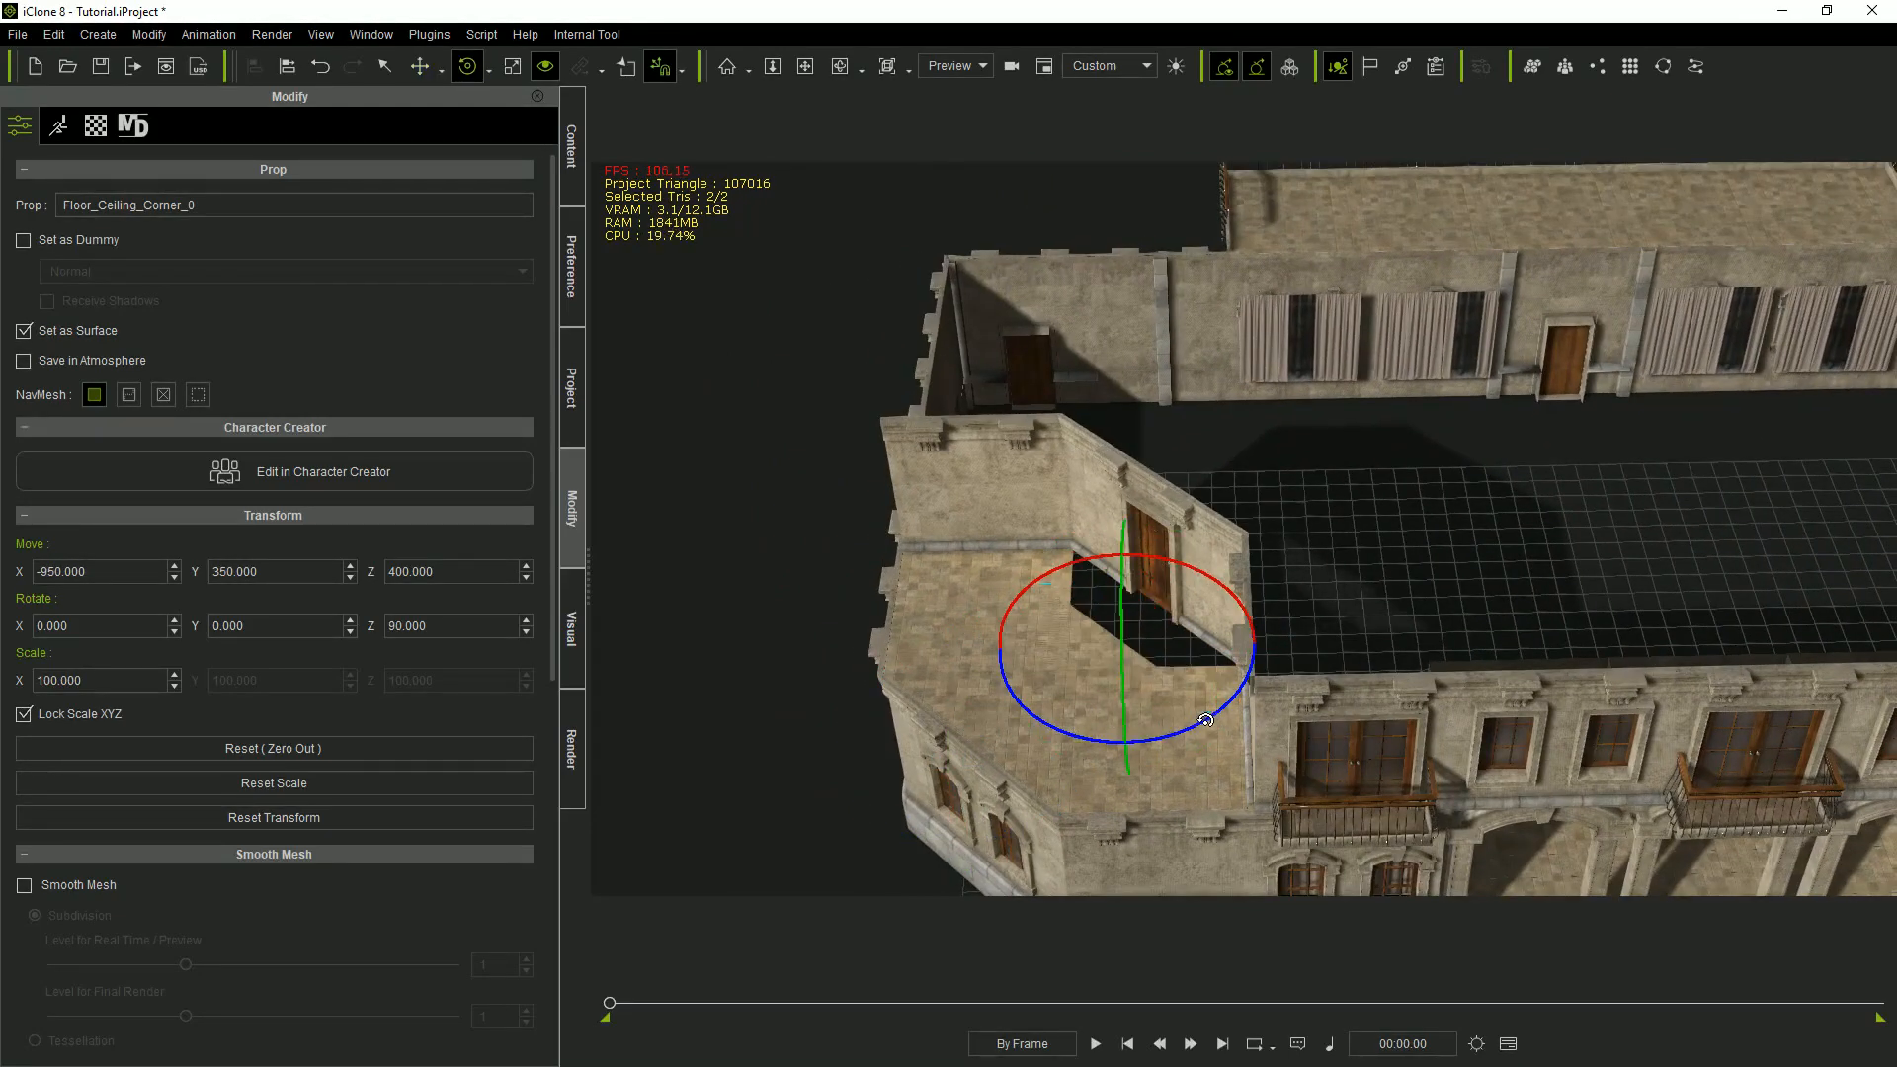
pyautogui.moveTo(1155, 614)
pyautogui.mouseDown(button='right')
pyautogui.moveTo(1176, 598)
pyautogui.moveTo(1161, 607)
pyautogui.mouseUp(button='right')
pyautogui.moveTo(1161, 607); pyautogui.dragTo(1207, 587)
pyautogui.moveTo(1212, 796); pyautogui.dragTo(1372, 603, button='right')
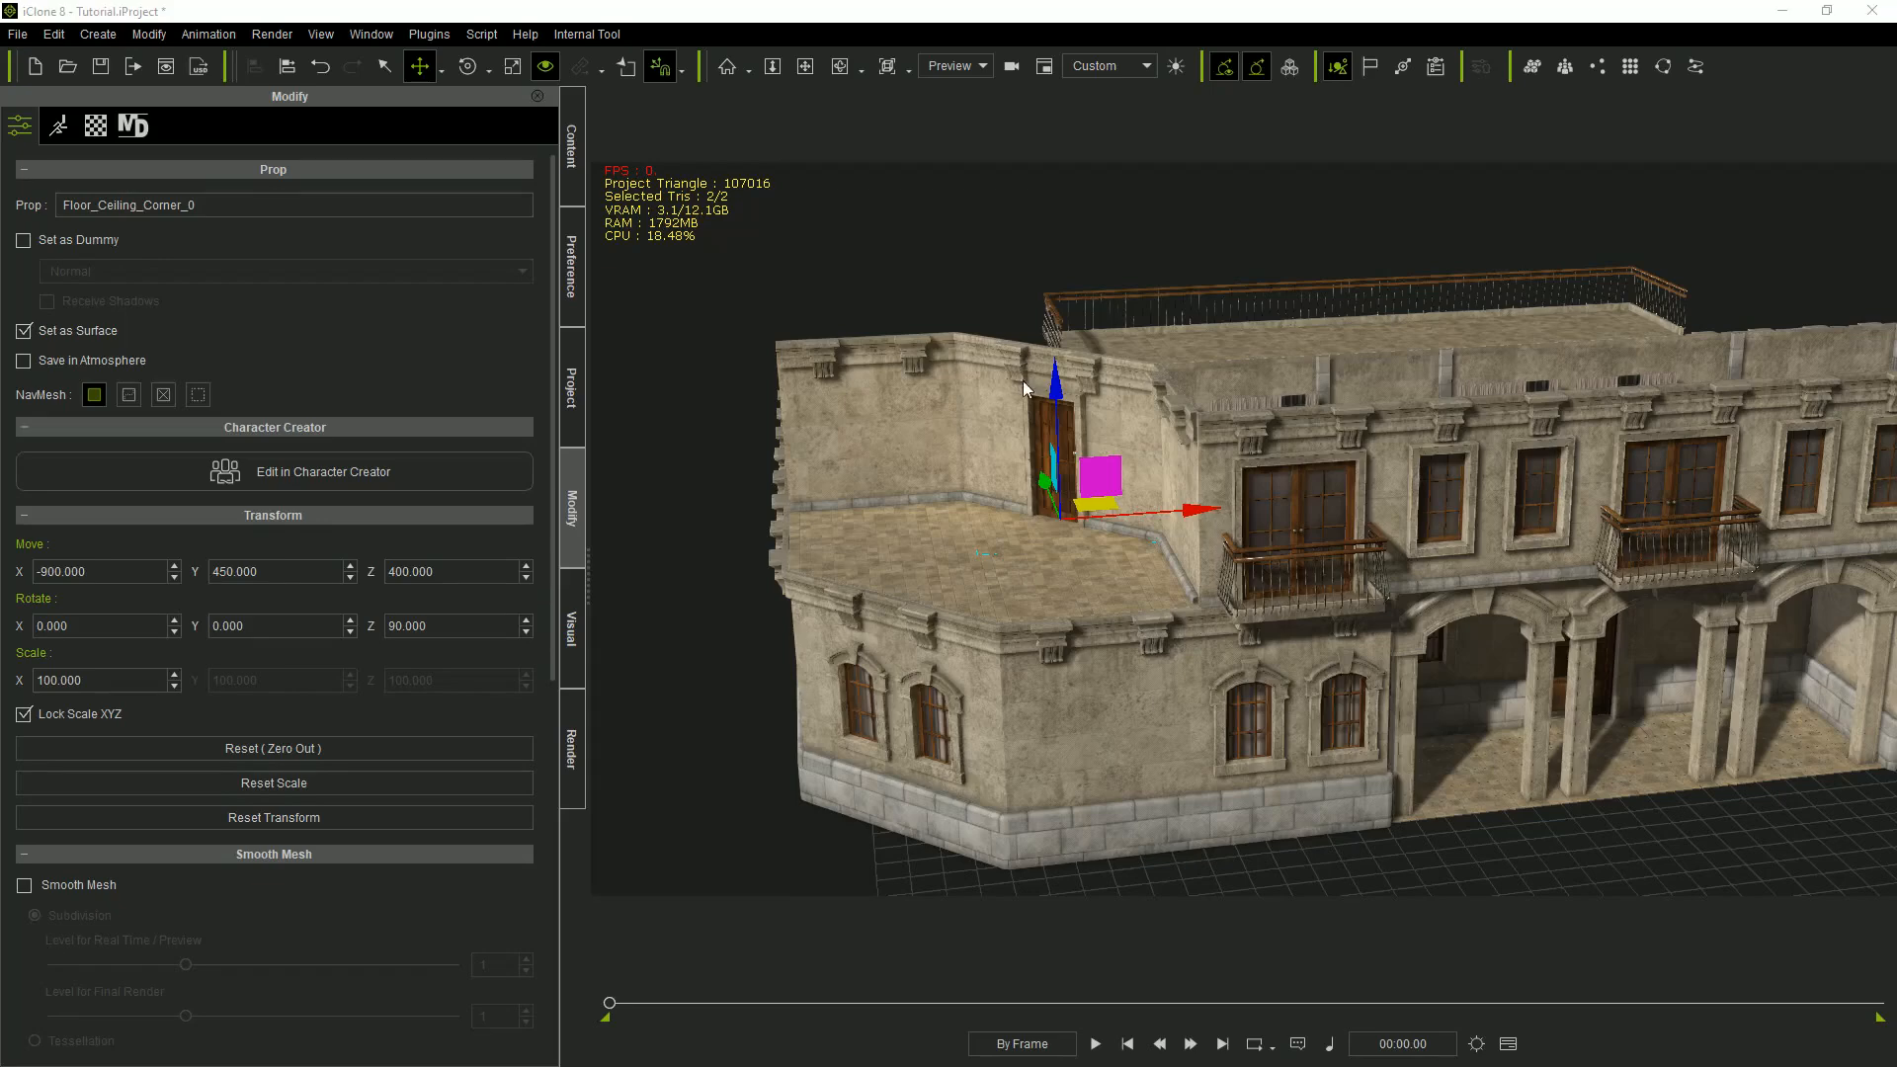
# Replace the plain MF-Wall01B wall beside the terrace door wall with a windowed MF-Wall10 Style01A wall.
pyautogui.click(576, 163)
pyautogui.scroll(-10, 556, 620)
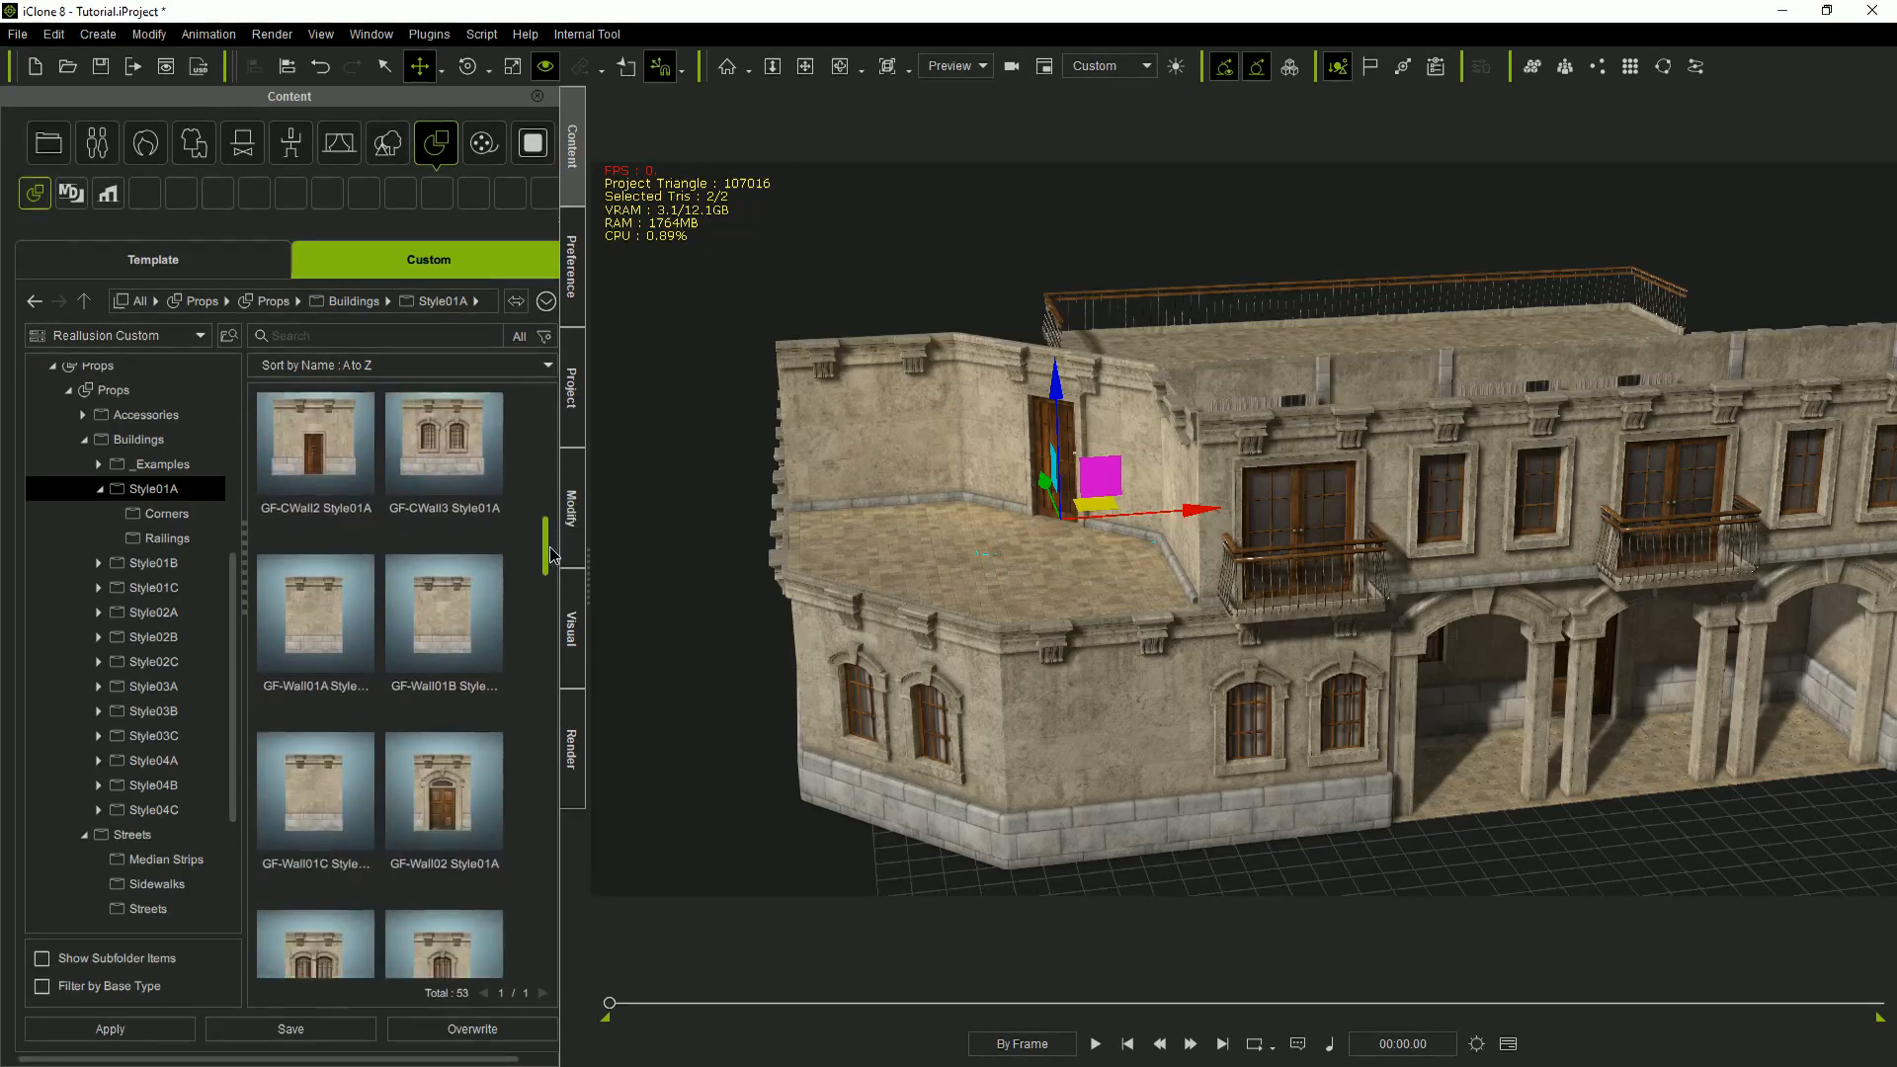
pyautogui.scroll(-10, 556, 619)
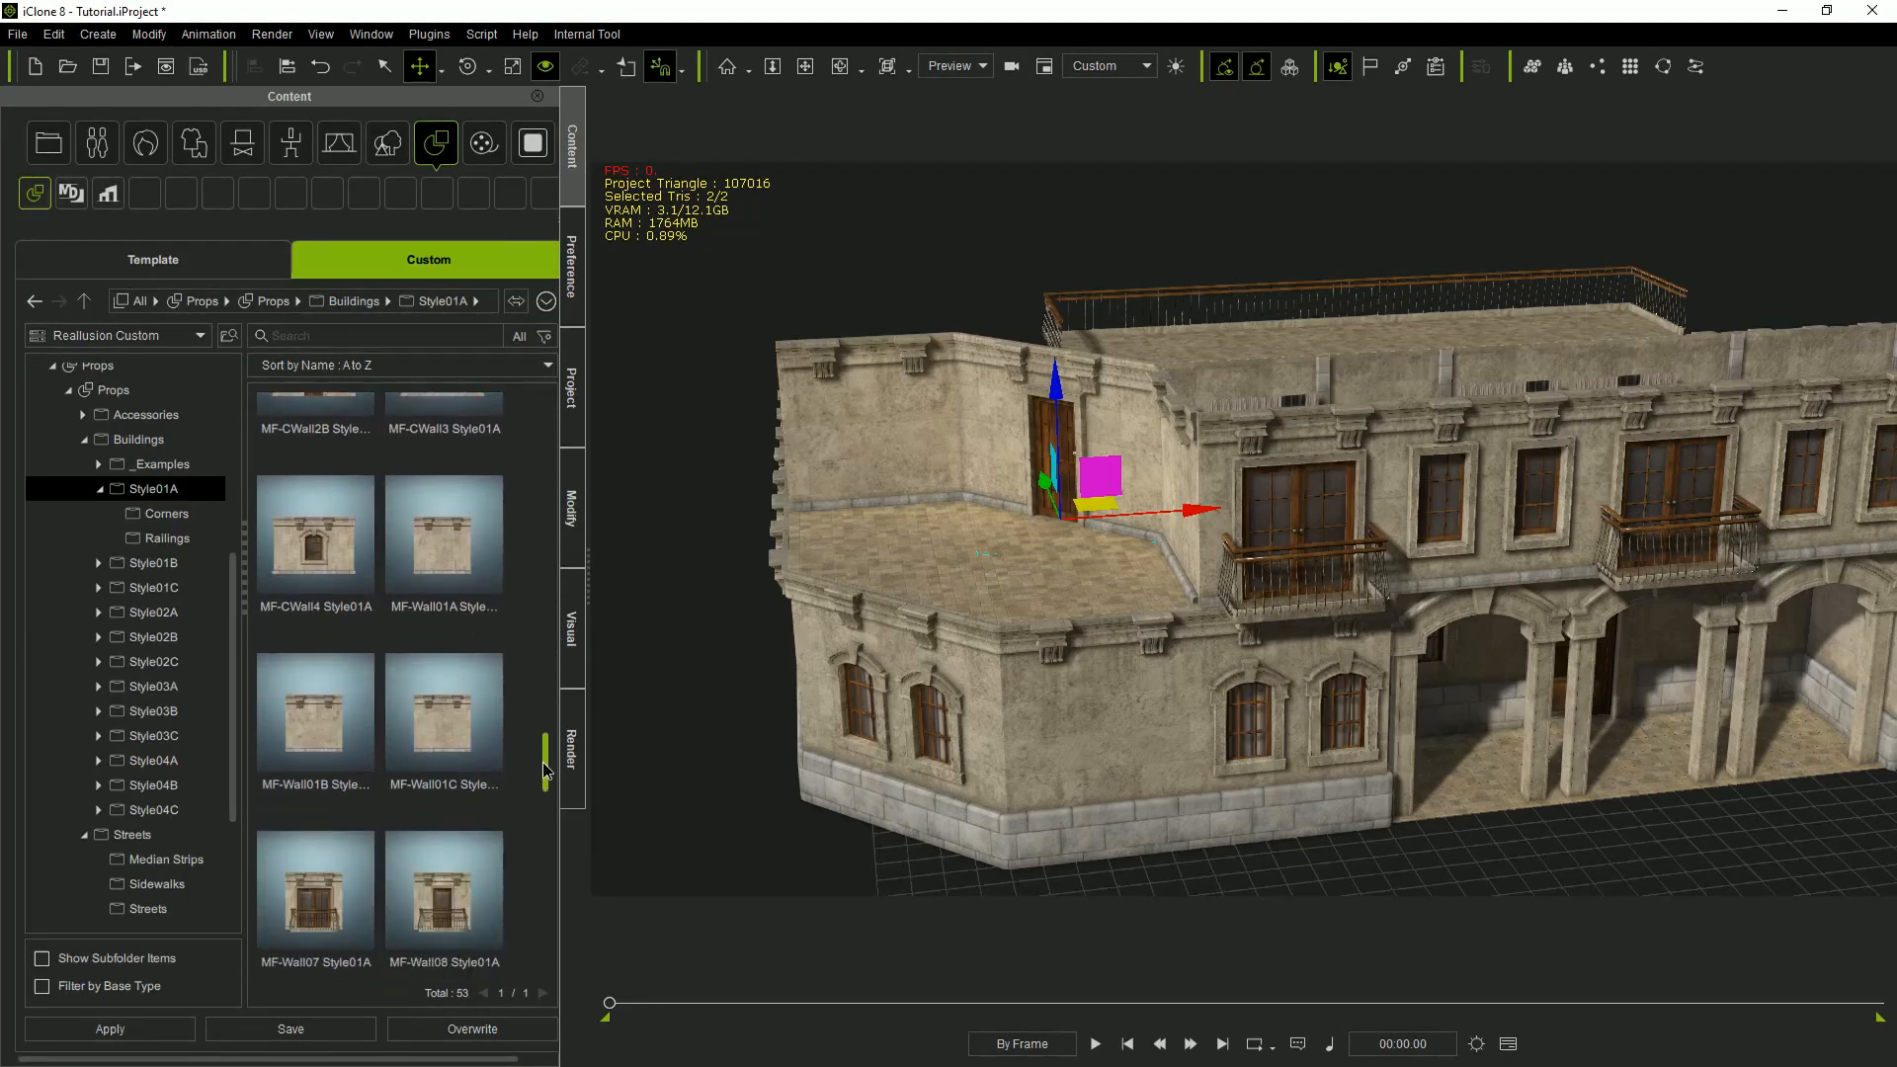
pyautogui.scroll(-2, 533, 812)
pyautogui.scroll(1, 530, 832)
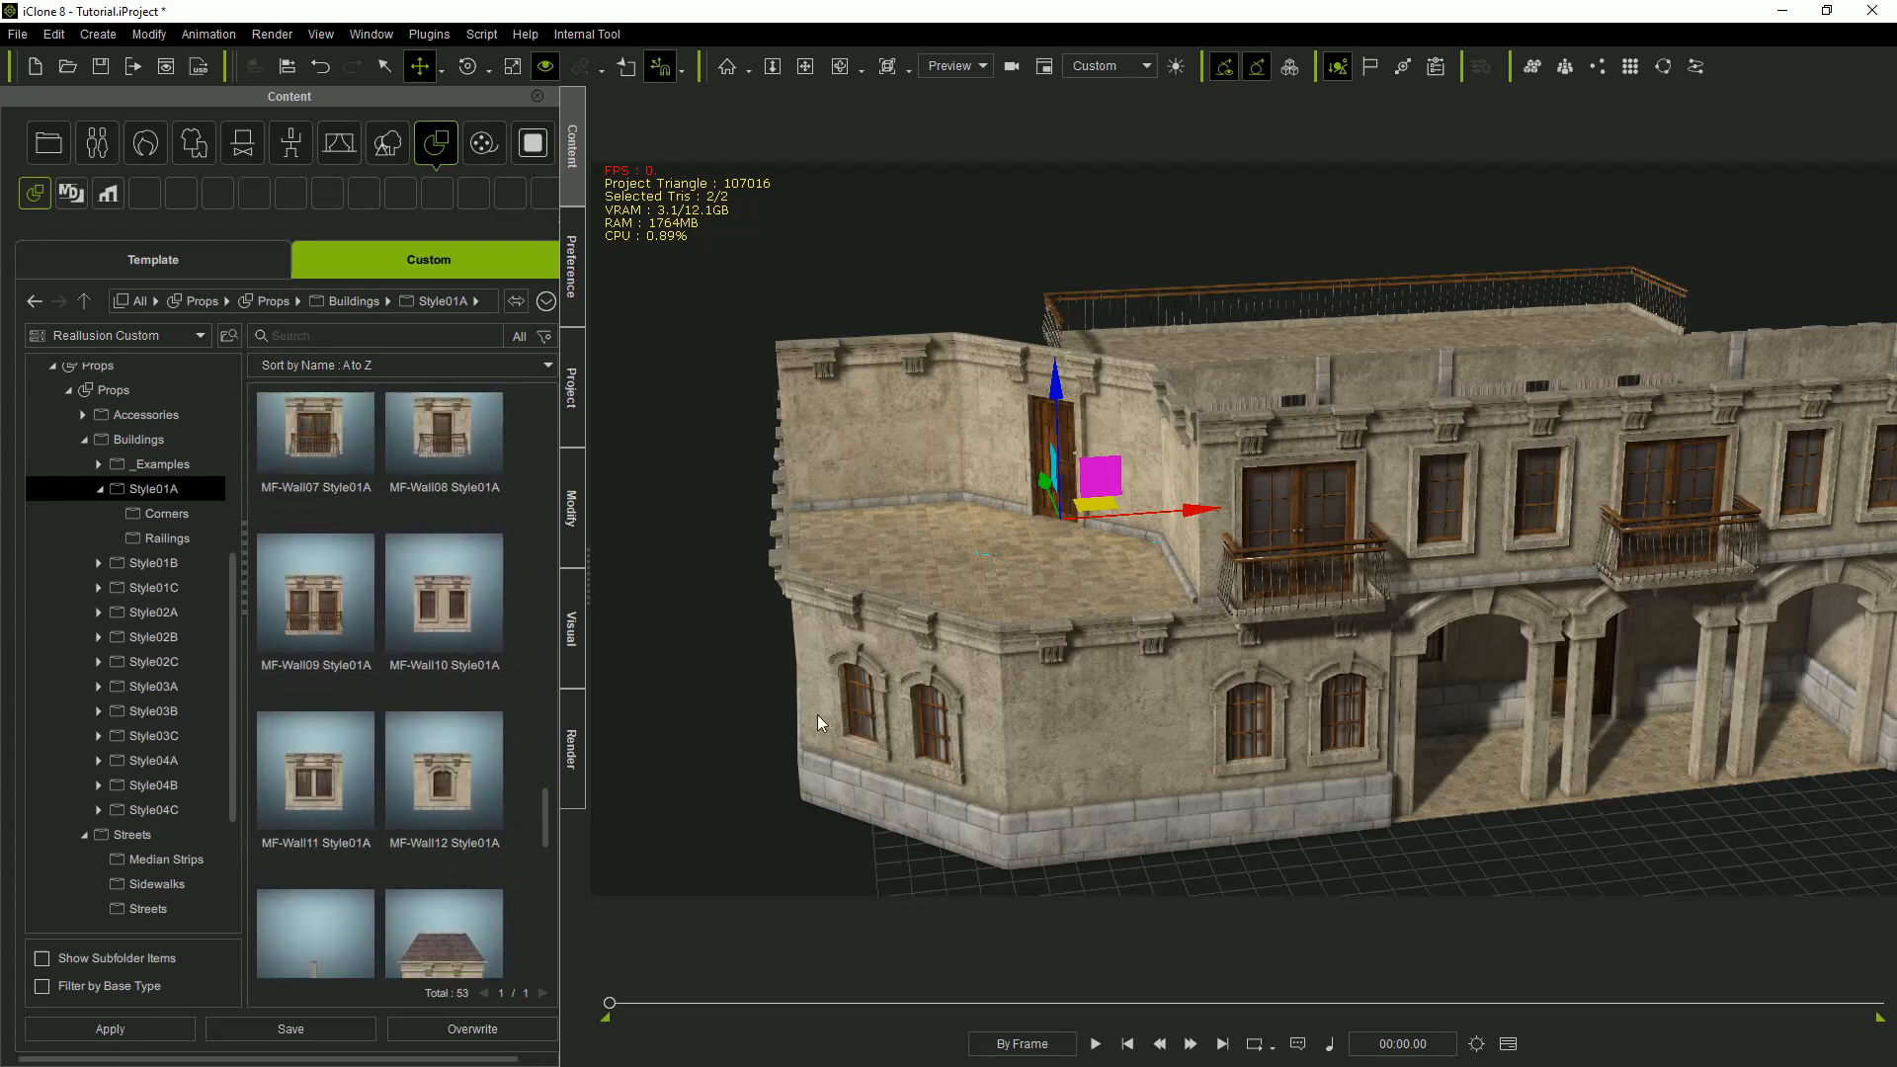
pyautogui.press('Delete')
pyautogui.moveTo(452, 615); pyautogui.dragTo(915, 492)
pyautogui.moveTo(1262, 660); pyautogui.dragTo(1373, 691, button='right')
pyautogui.moveTo(1374, 692); pyautogui.dragTo(1479, 706, button='middle')
pyautogui.moveTo(1426, 628); pyautogui.dragTo(1235, 613, button='right')
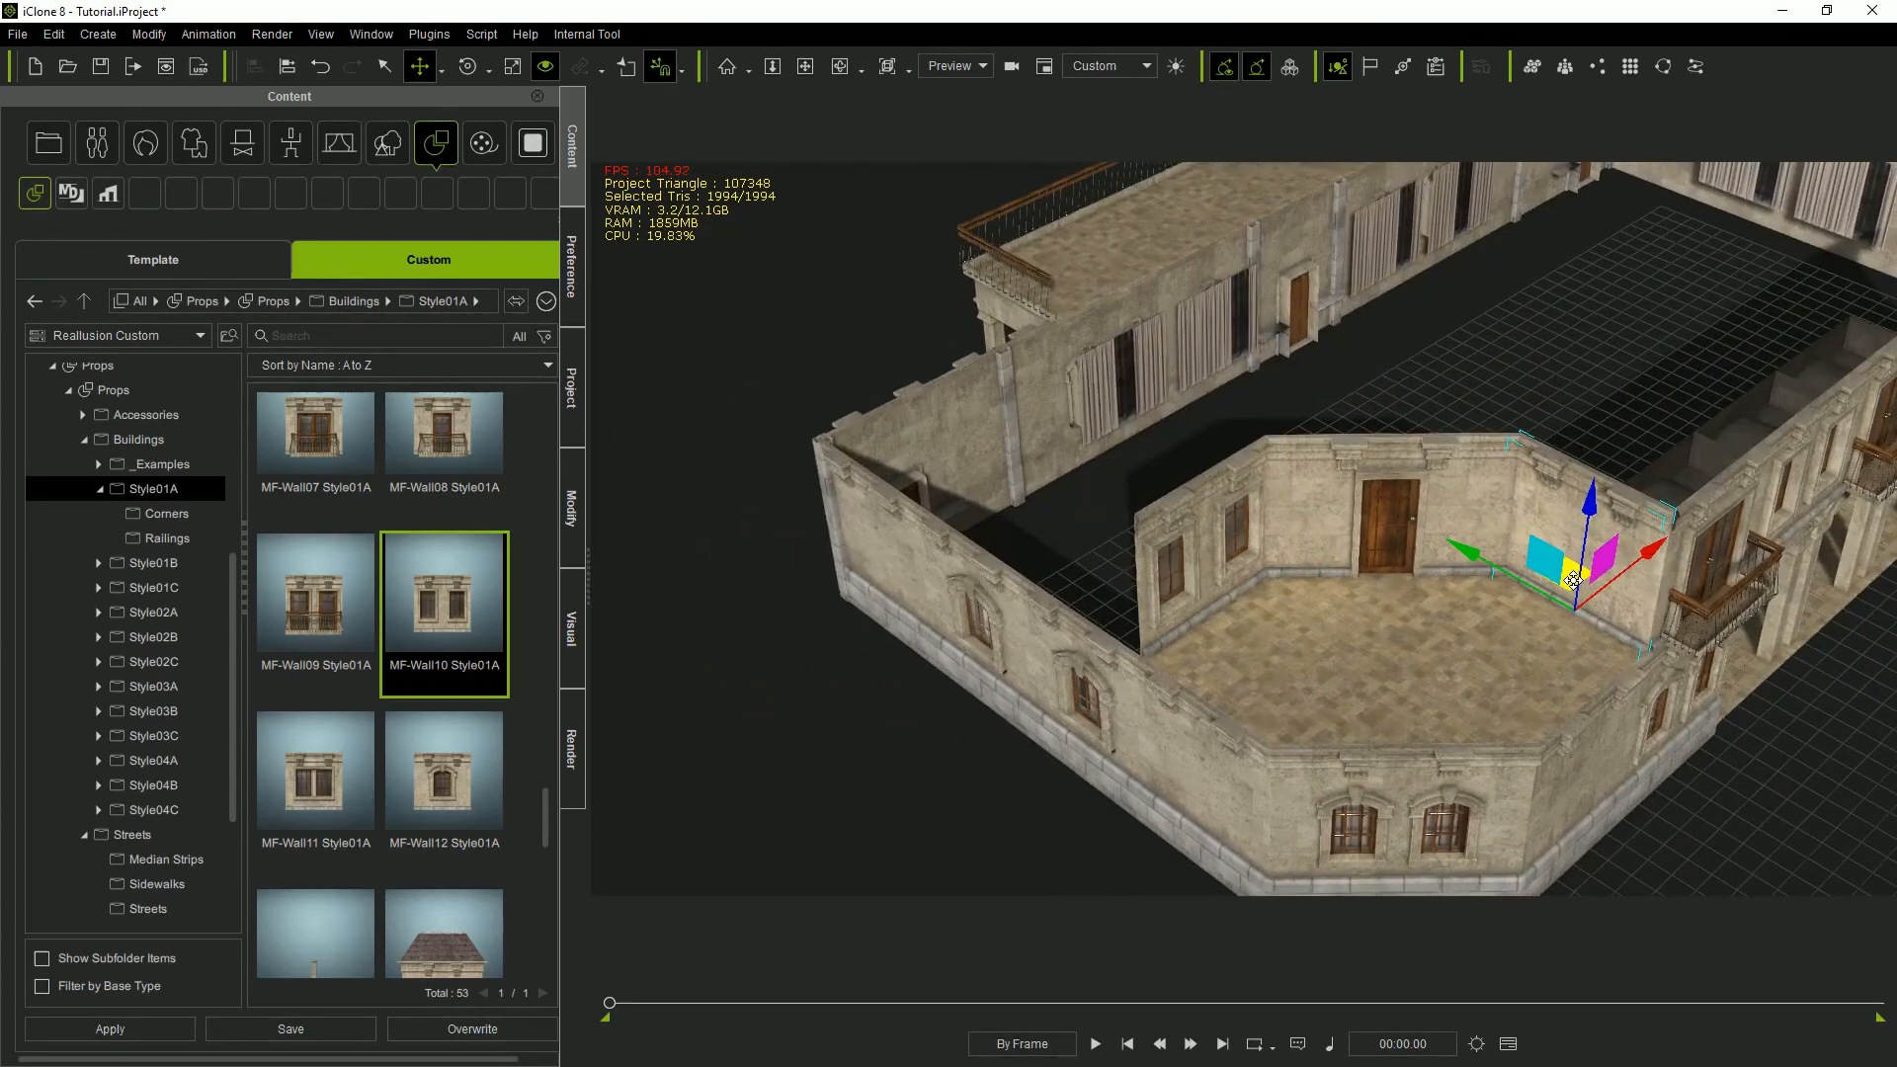
# Duplicate the terrace's plain and windowed walls and line them up along the upper side of the building behind the terrace.
pyautogui.moveTo(1289, 691); pyautogui.dragTo(1240, 592, button='right')
pyautogui.click(1176, 504)
pyautogui.keyDown('ctrl'); pyautogui.moveTo(1190, 571); pyautogui.dragTo(940, 573); pyautogui.keyUp('ctrl')
pyautogui.press('e')
pyautogui.moveTo(1137, 592); pyautogui.dragTo(1326, 597, button='right')
pyautogui.keyDown('ctrl'); pyautogui.moveTo(1209, 658); pyautogui.dragTo(859, 679); pyautogui.keyUp('ctrl')
pyautogui.keyDown('alt'); pyautogui.moveTo(1156, 702); pyautogui.dragTo(1015, 656); pyautogui.keyUp('alt')
pyautogui.keyDown('alt'); pyautogui.moveTo(1016, 656); pyautogui.dragTo(1007, 712, button='right'); pyautogui.keyUp('alt')
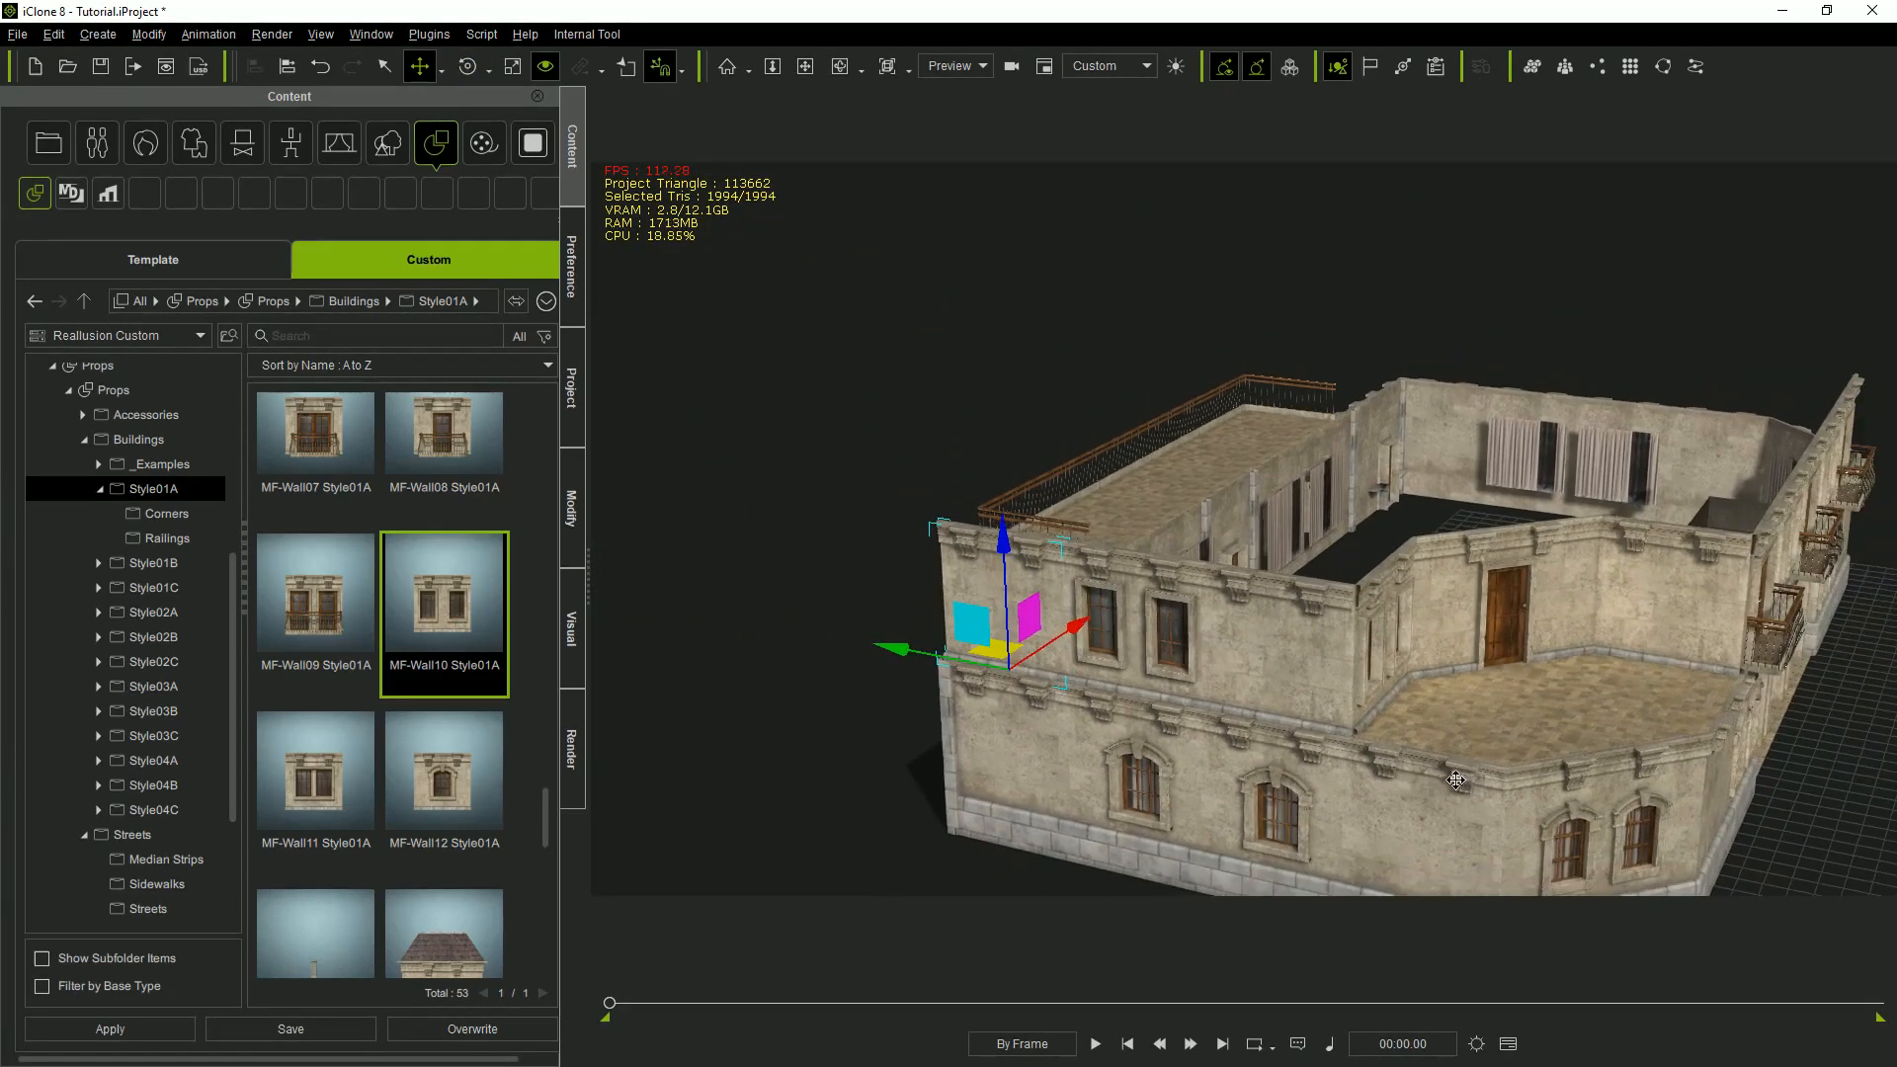
pyautogui.keyDown('alt'); pyautogui.moveTo(1460, 780); pyautogui.dragTo(1319, 761); pyautogui.keyUp('alt')
pyautogui.keyDown('alt'); pyautogui.moveTo(1319, 761); pyautogui.dragTo(1279, 670, button='middle'); pyautogui.keyUp('alt')
pyautogui.moveTo(548, 792); pyautogui.dragTo(540, 857)
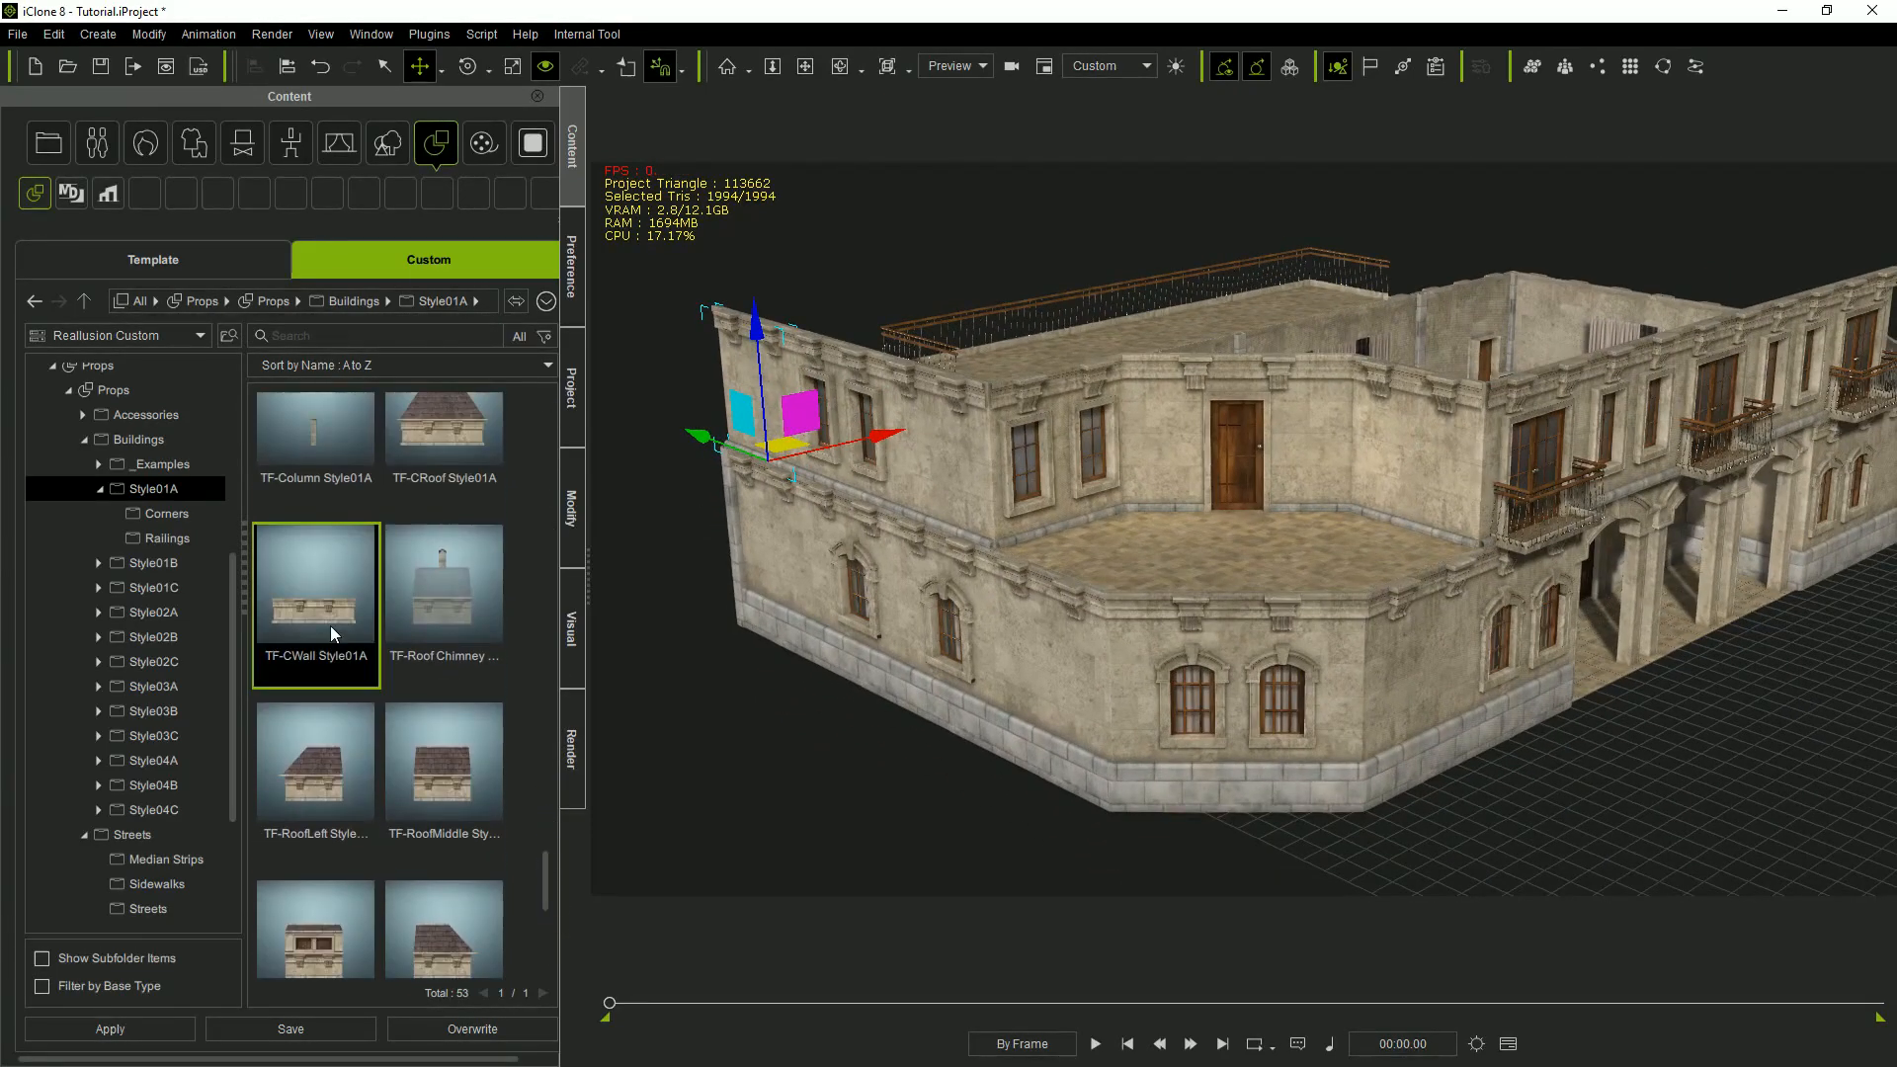
pyautogui.moveTo(330, 632); pyautogui.dragTo(1314, 618)
pyautogui.moveTo(1700, 517); pyautogui.dragTo(1427, 714)
pyautogui.press('e')
pyautogui.press('w')
pyautogui.moveTo(1247, 577); pyautogui.dragTo(1182, 502)
pyautogui.keyDown('alt'); pyautogui.moveTo(1444, 683); pyautogui.dragTo(1368, 583); pyautogui.keyUp('alt')
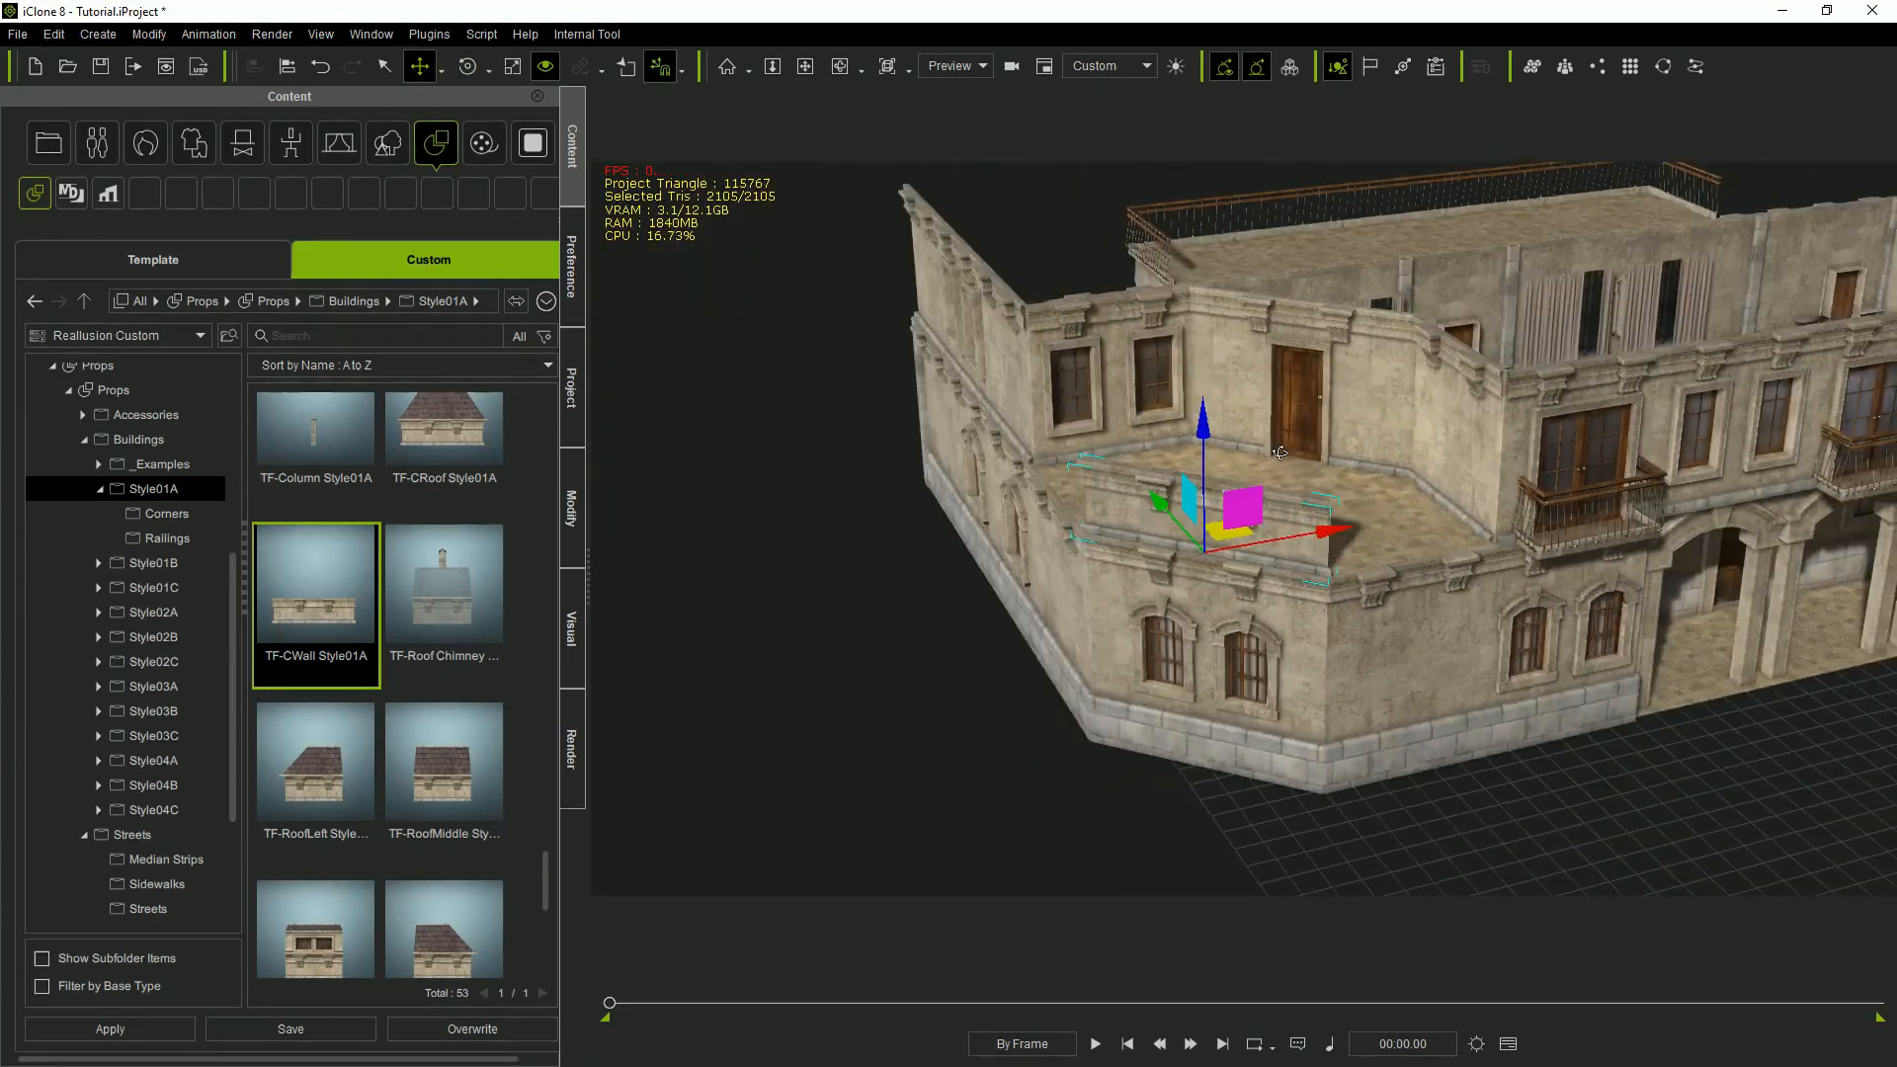
pyautogui.press('Delete')
# Add a Railing_Corner Style01A railing and fit it along the diagonal outer edge of the corner terrace.
pyautogui.scroll(10, 506, 889)
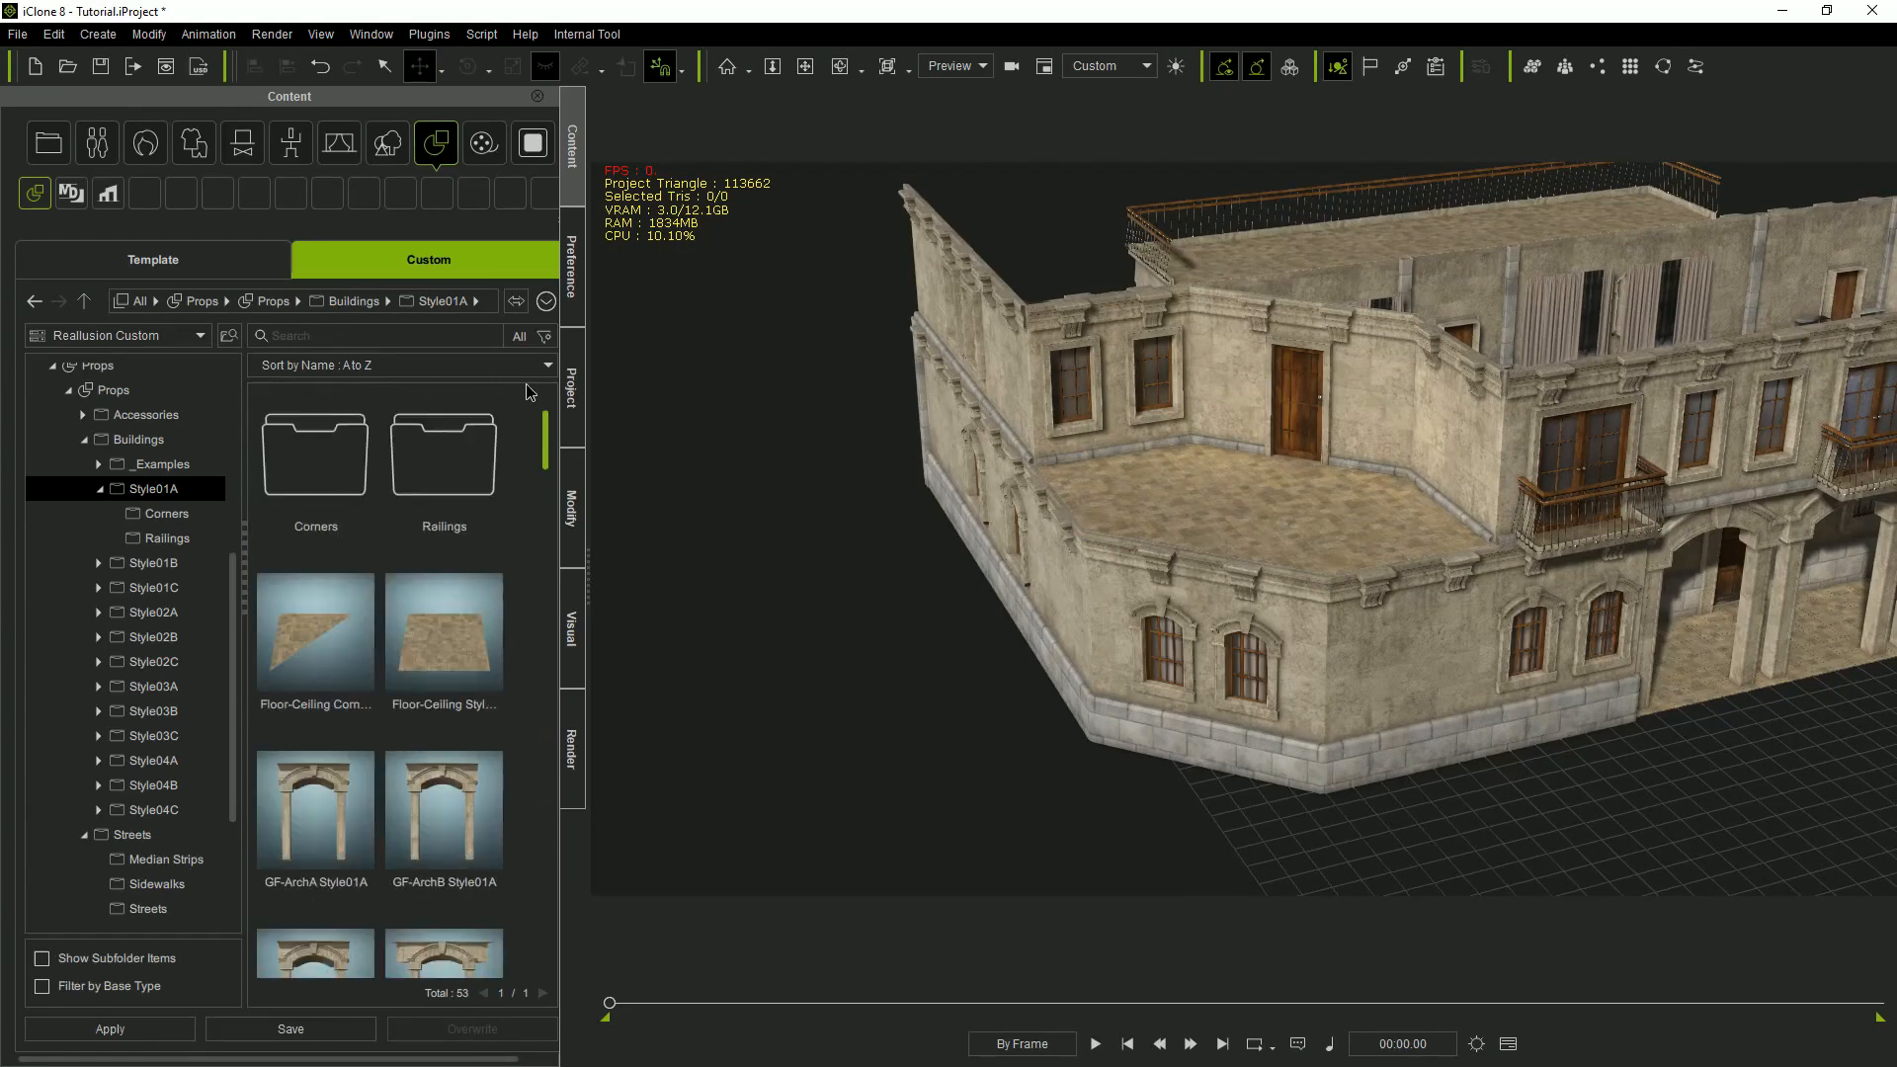
pyautogui.doubleClick(429, 488)
pyautogui.doubleClick(326, 492)
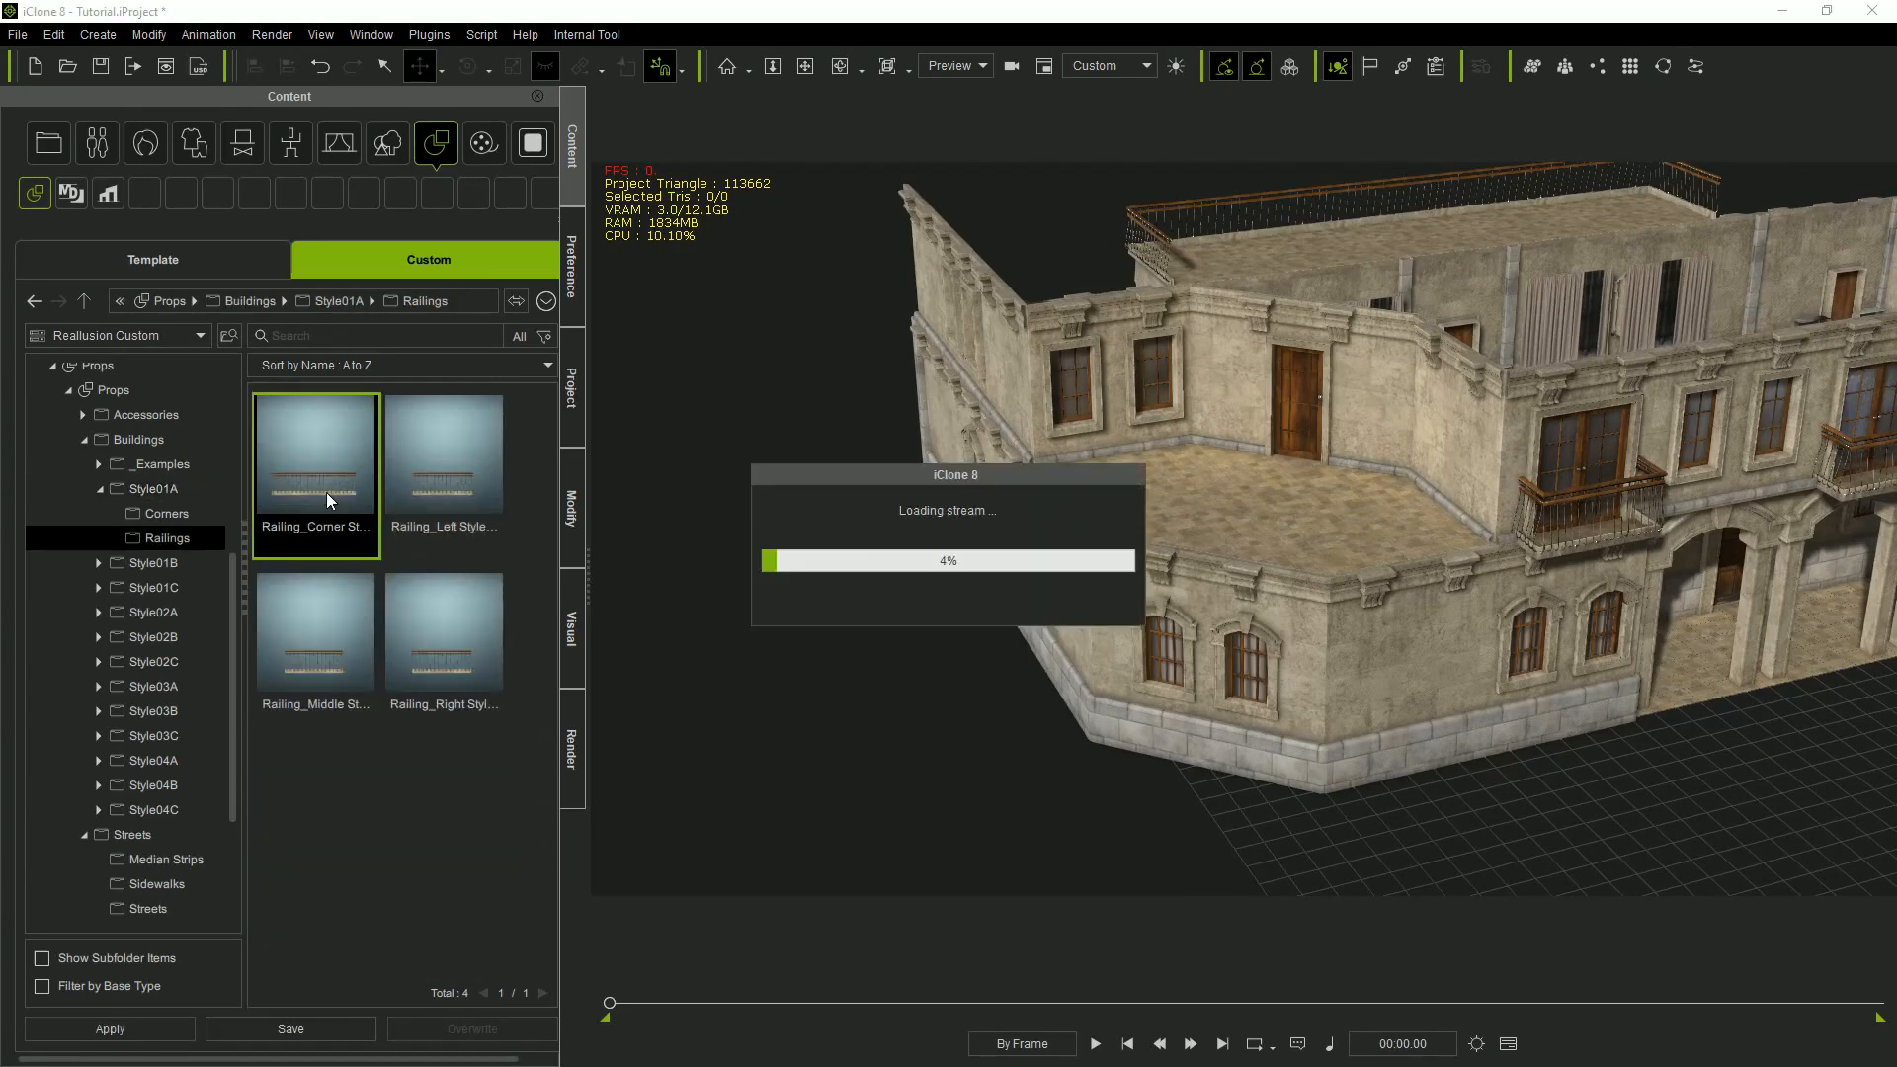
pyautogui.scroll(2, 1686, 770)
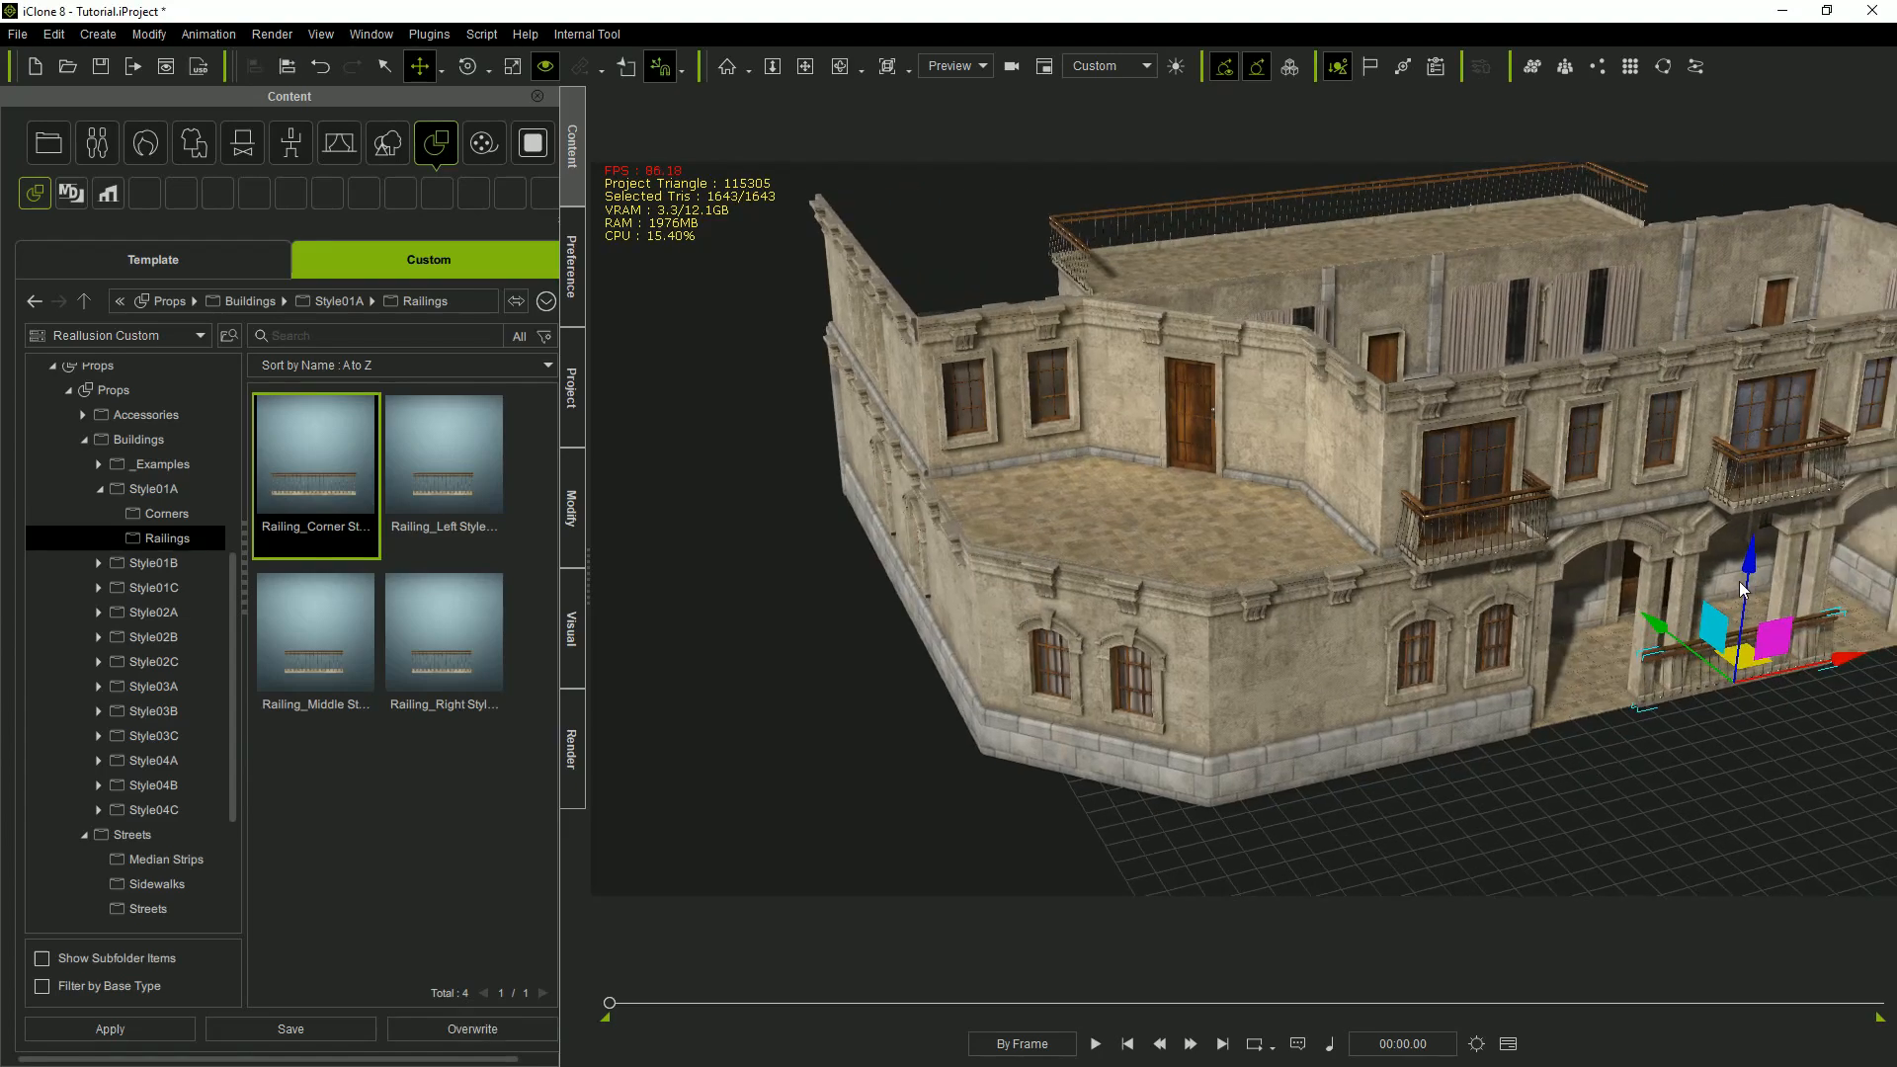
pyautogui.moveTo(1782, 467); pyautogui.dragTo(1057, 614)
pyautogui.moveTo(1060, 613); pyautogui.dragTo(1202, 762, button='right')
pyautogui.press('e')
pyautogui.moveTo(1077, 702); pyautogui.dragTo(1164, 718)
pyautogui.press('w')
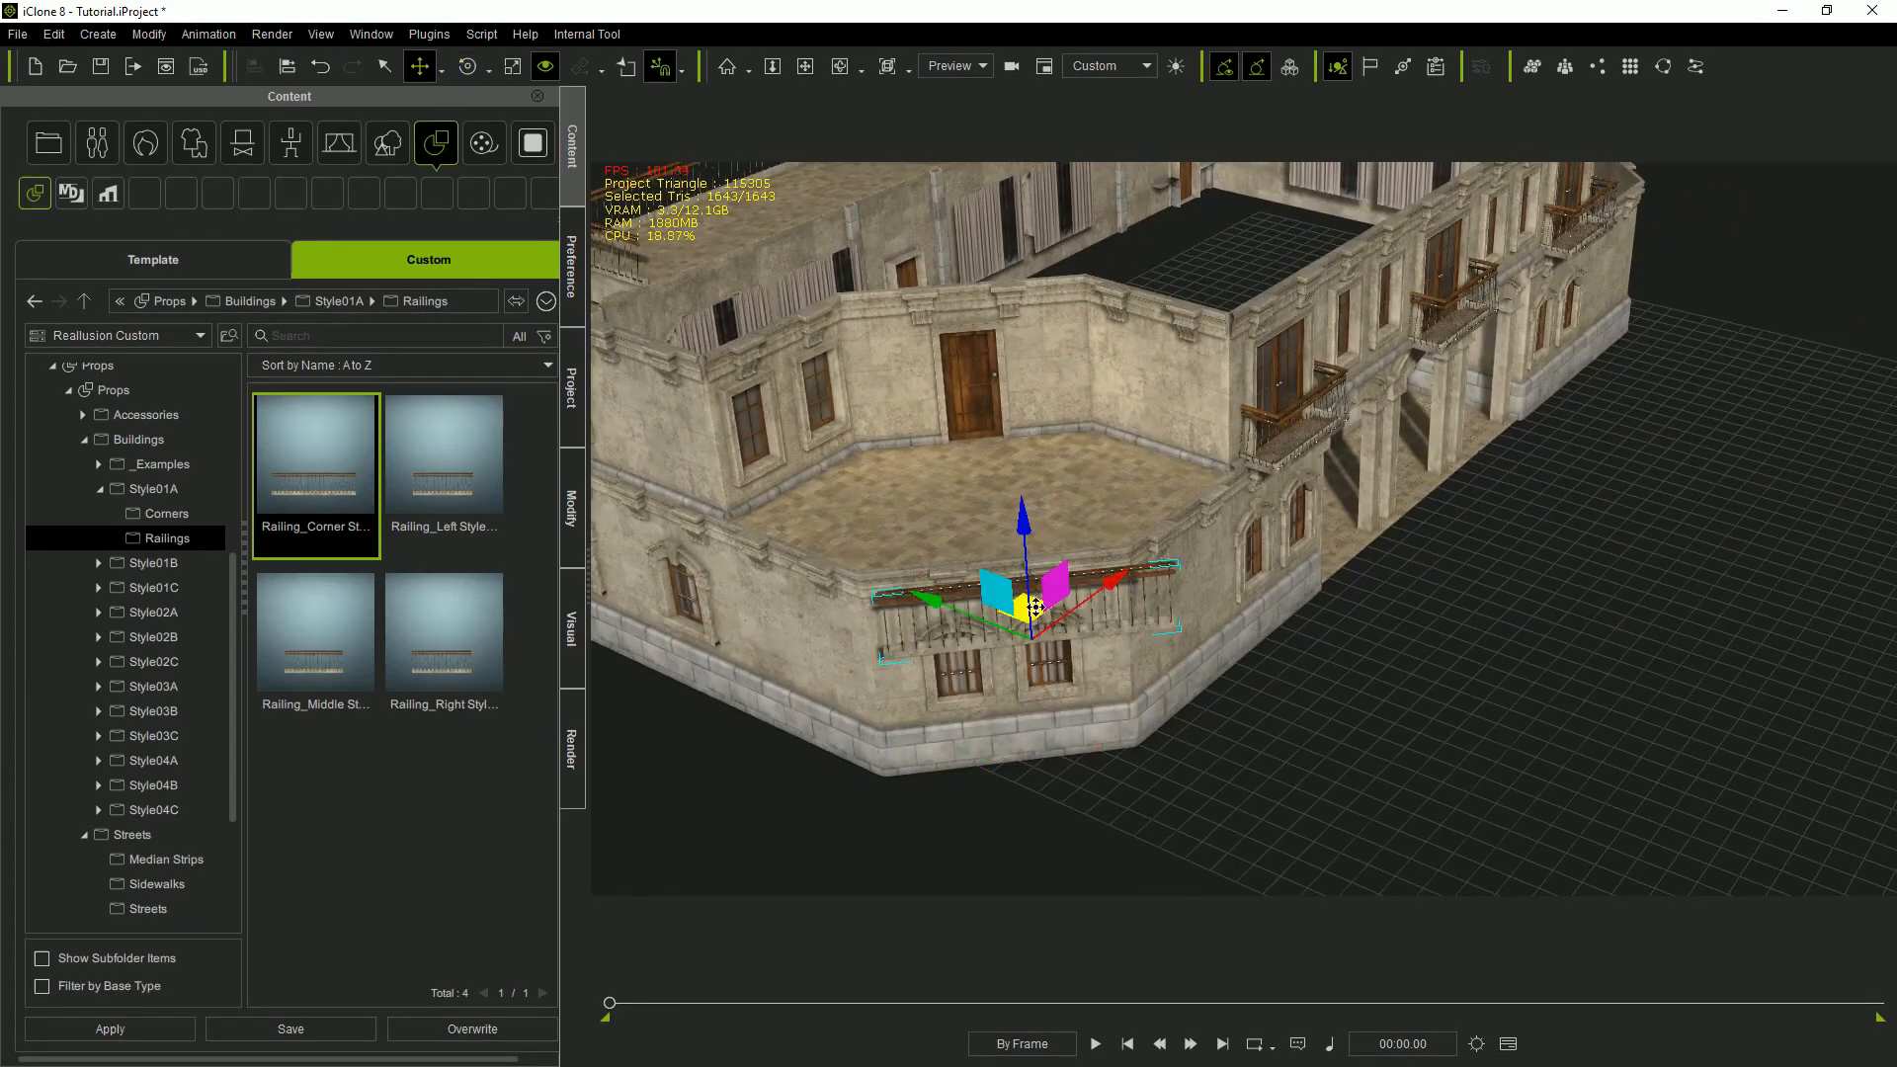
pyautogui.moveTo(1035, 607); pyautogui.dragTo(1009, 527)
pyautogui.moveTo(1571, 705); pyautogui.dragTo(1267, 628, button='right')
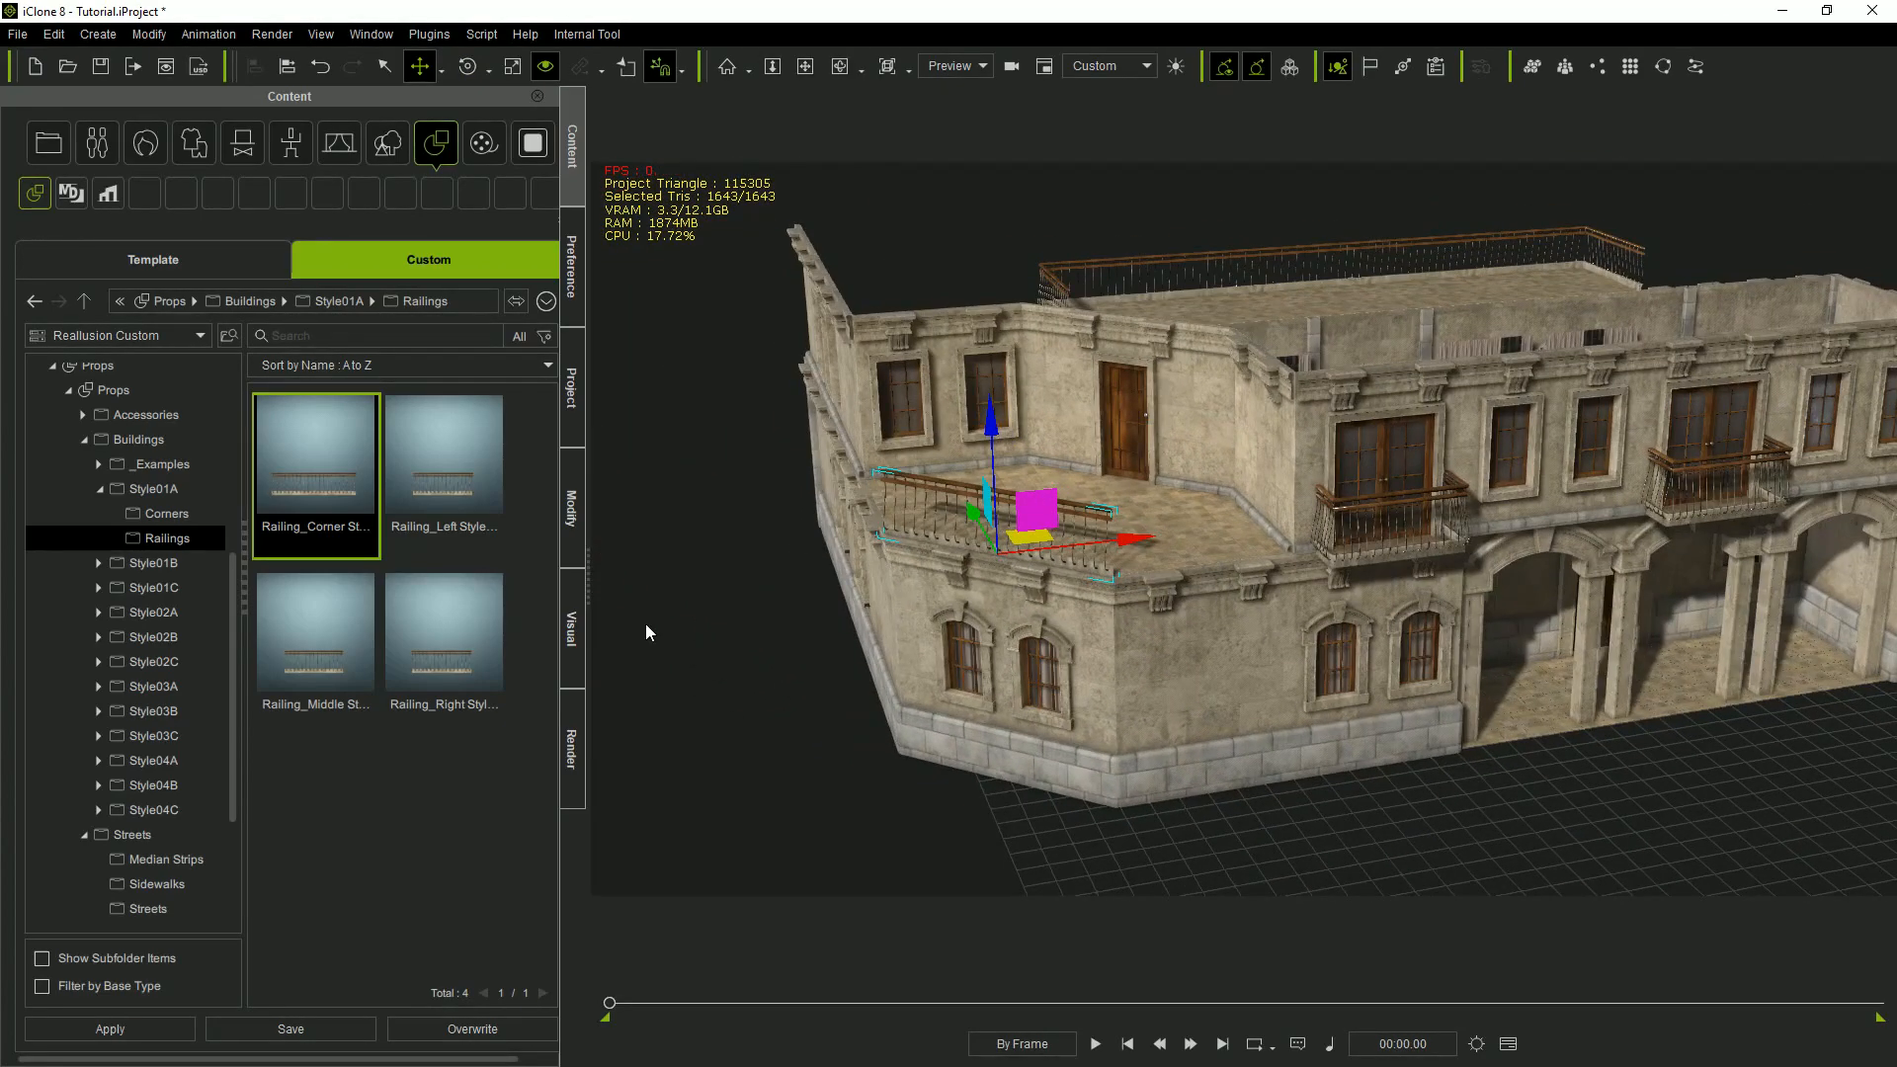
# Add a Railing_Middle Style01A railing, raise it to the terrace and place it along the front edge.
pyautogui.moveTo(318, 677); pyautogui.dragTo(965, 678)
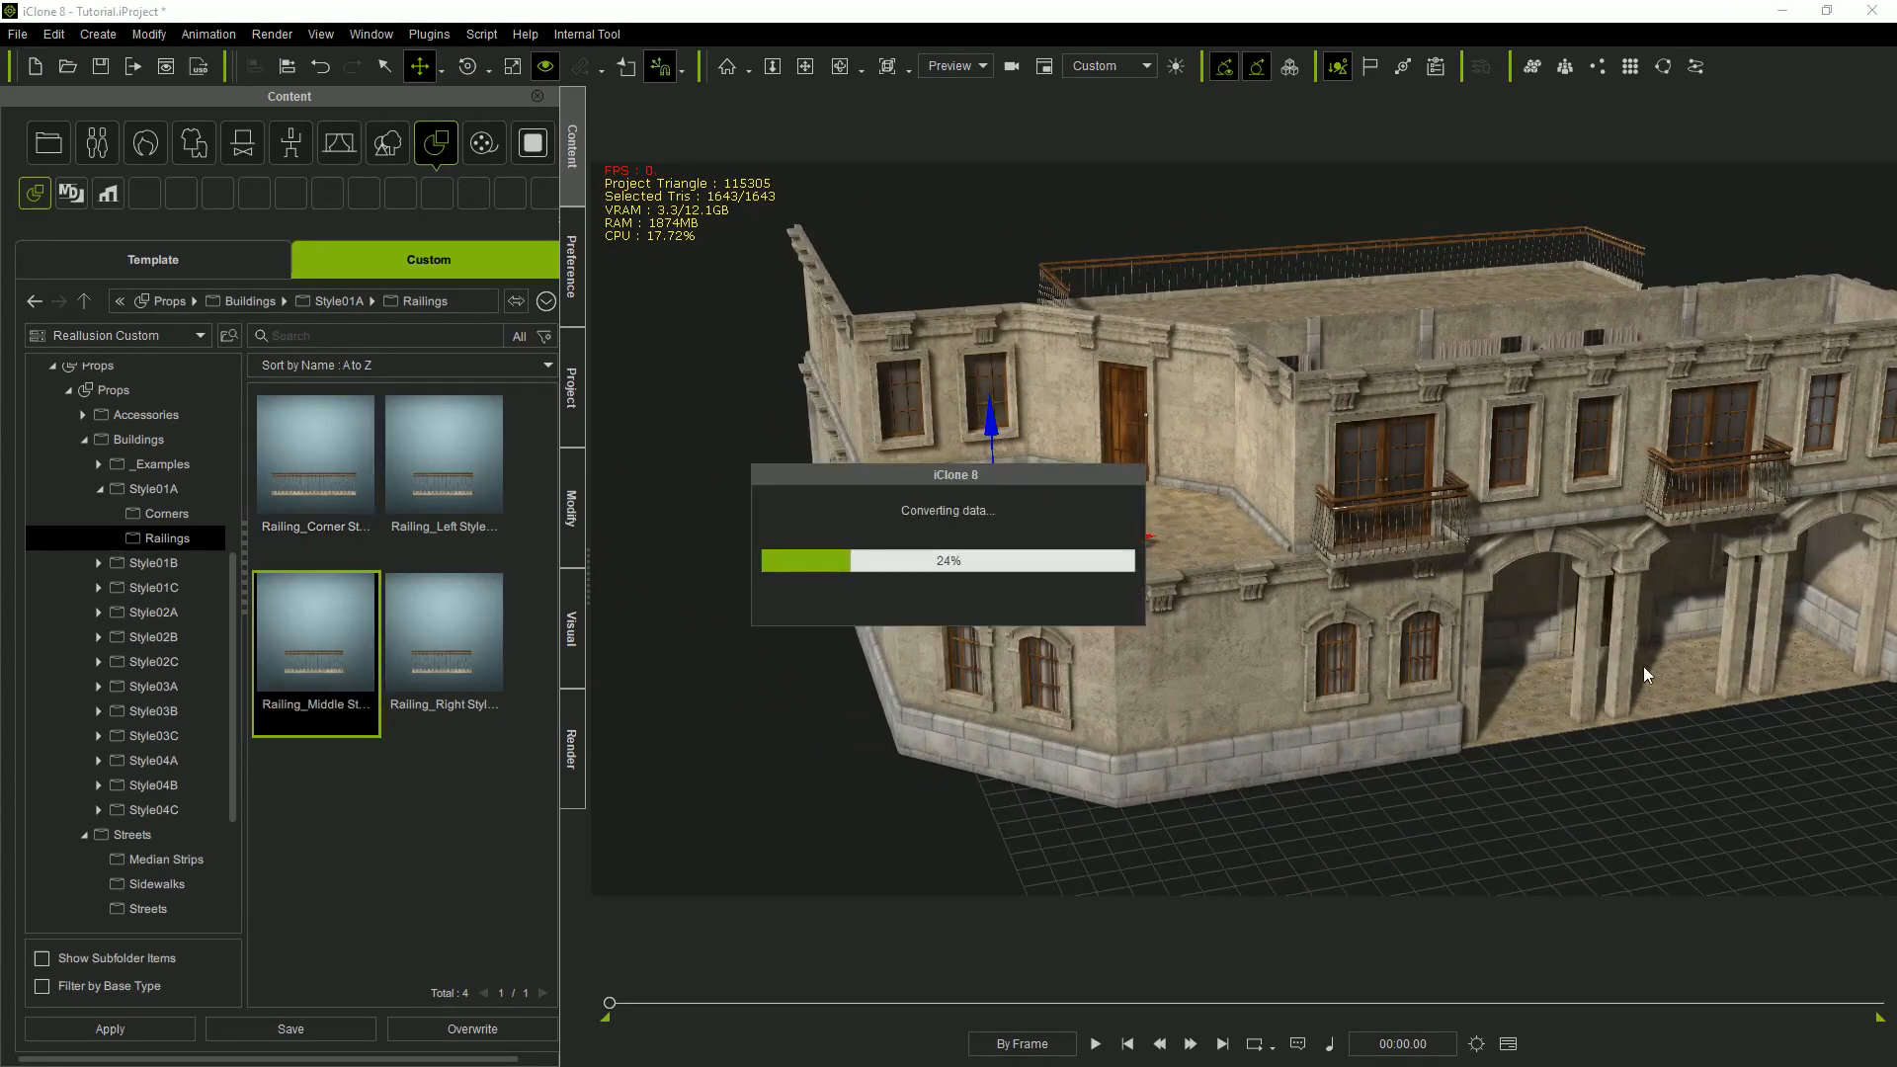
pyautogui.moveTo(1676, 681); pyautogui.dragTo(1702, 369)
pyautogui.moveTo(1813, 485); pyautogui.dragTo(1334, 549)
# Duplicate the straight railing, rotate the copy and fit it along the terrace's side edge.
pyautogui.moveTo(1079, 691); pyautogui.dragTo(1410, 711, button='right')
pyautogui.moveTo(1409, 710); pyautogui.dragTo(1648, 660, button='middle')
pyautogui.moveTo(1479, 524); pyautogui.dragTo(1079, 559)
pyautogui.press('e')
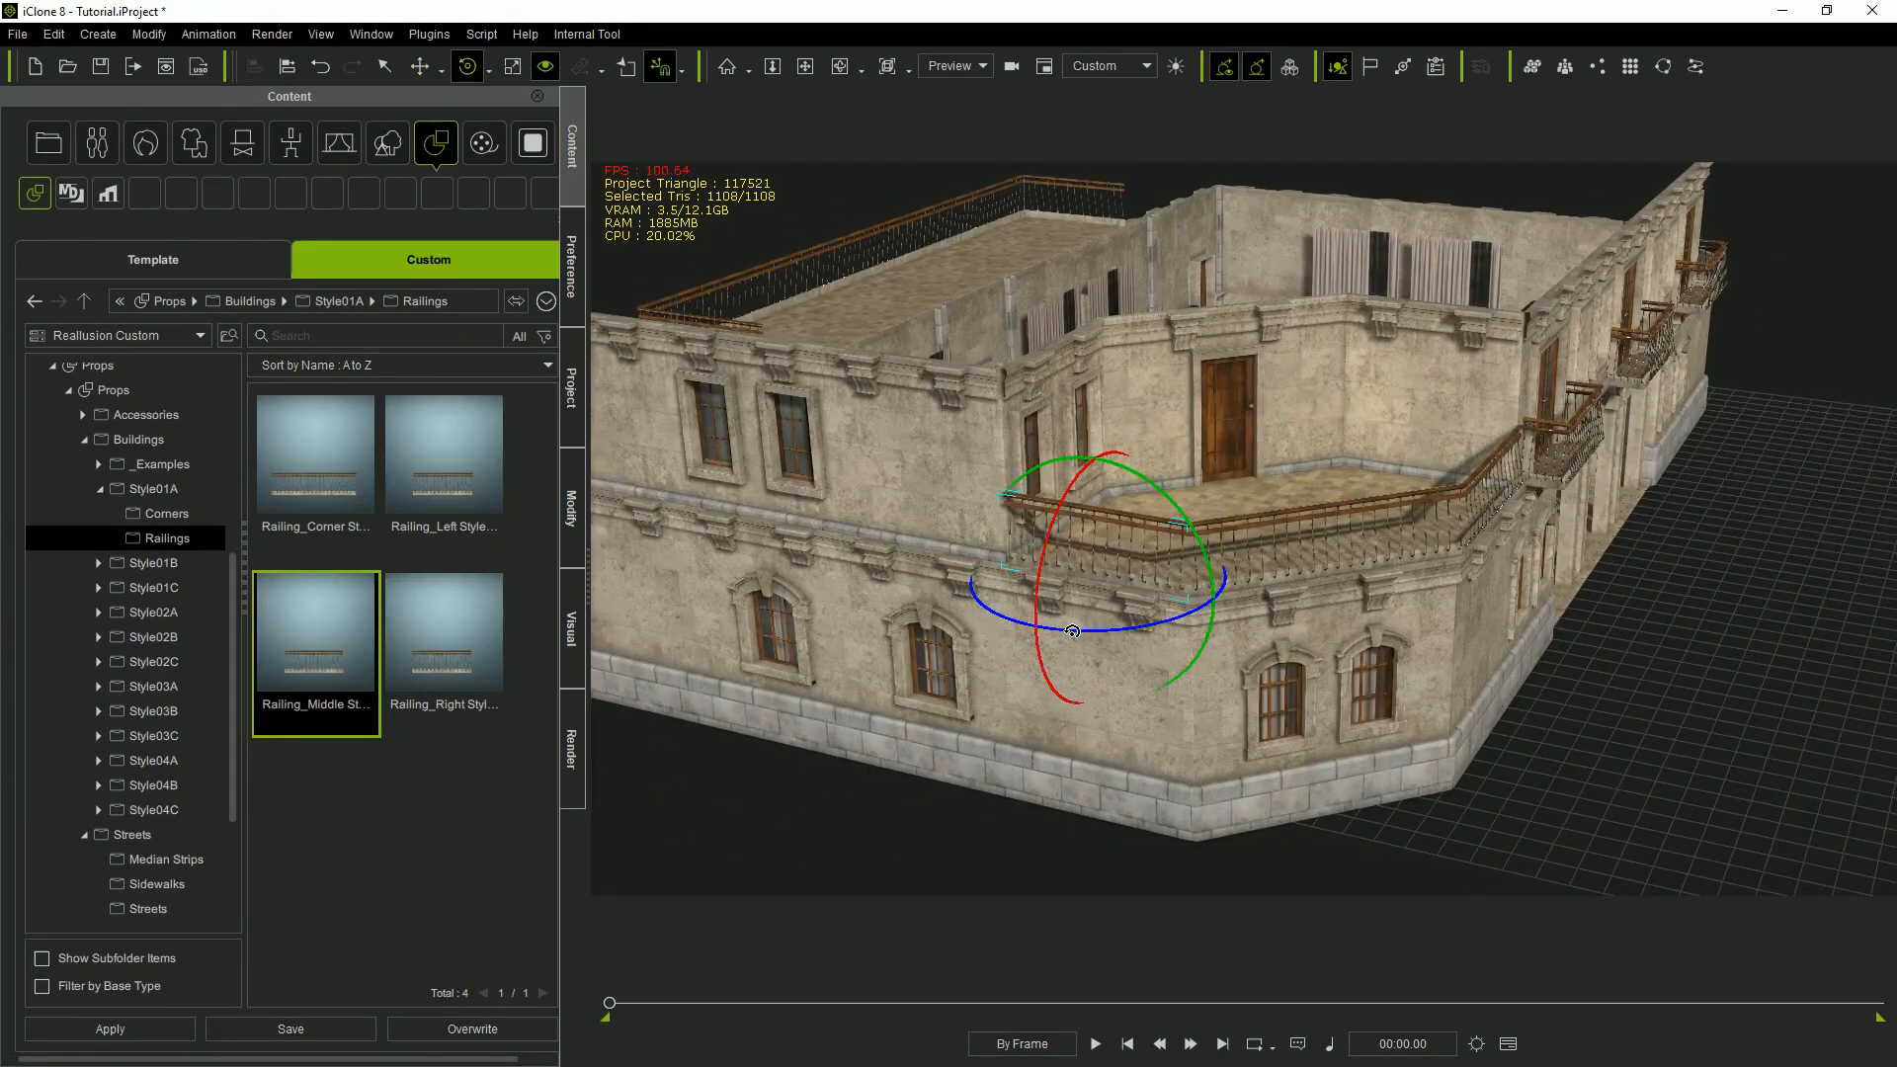
pyautogui.keyDown('alt'); pyautogui.moveTo(1391, 713); pyautogui.dragTo(1498, 644); pyautogui.keyUp('alt')
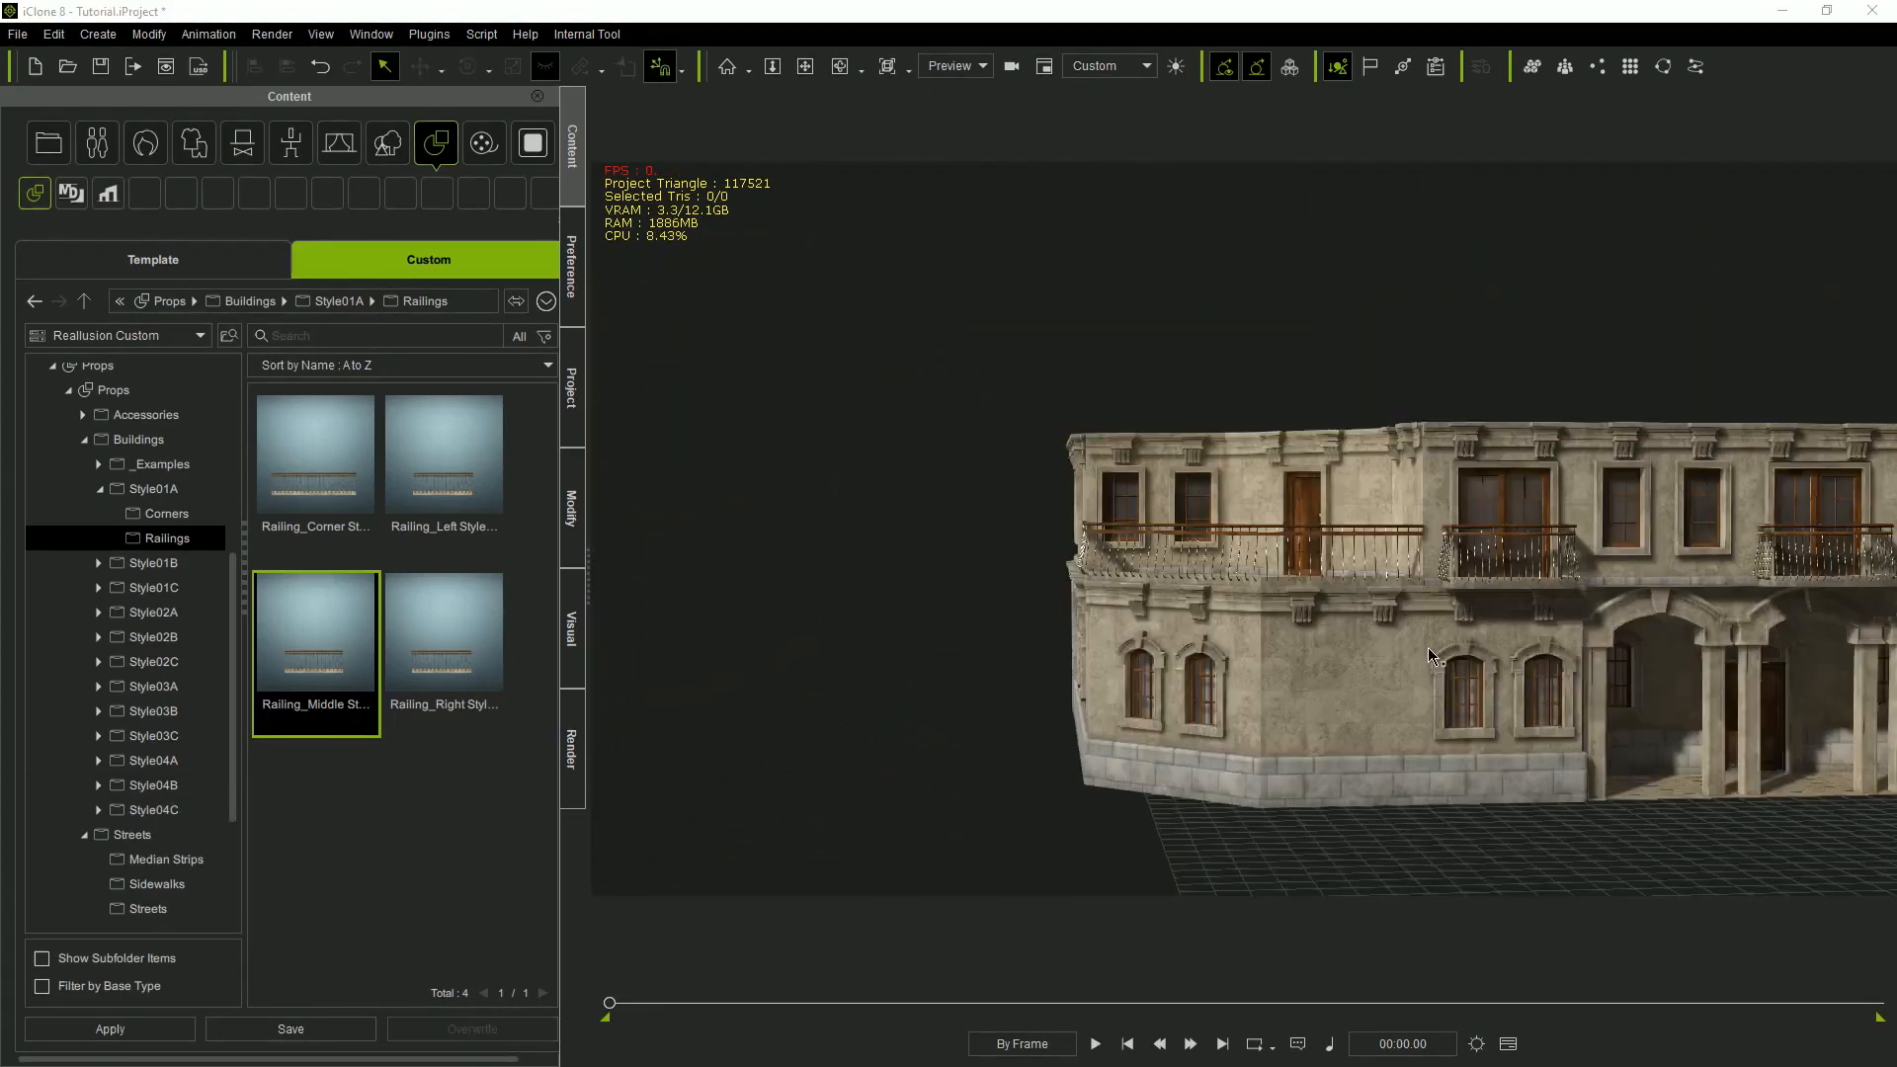
# Select all corner terrace pieces from MF_Corner_Wall02B to Railing_Middle_5 in the scene list and duplicate them beyond the building's opposite front end.
pyautogui.keyDown('alt'); pyautogui.moveTo(1381, 550); pyautogui.dragTo(1427, 679); pyautogui.keyUp('alt')
pyautogui.press('F5')
pyautogui.doubleClick(757, 508)
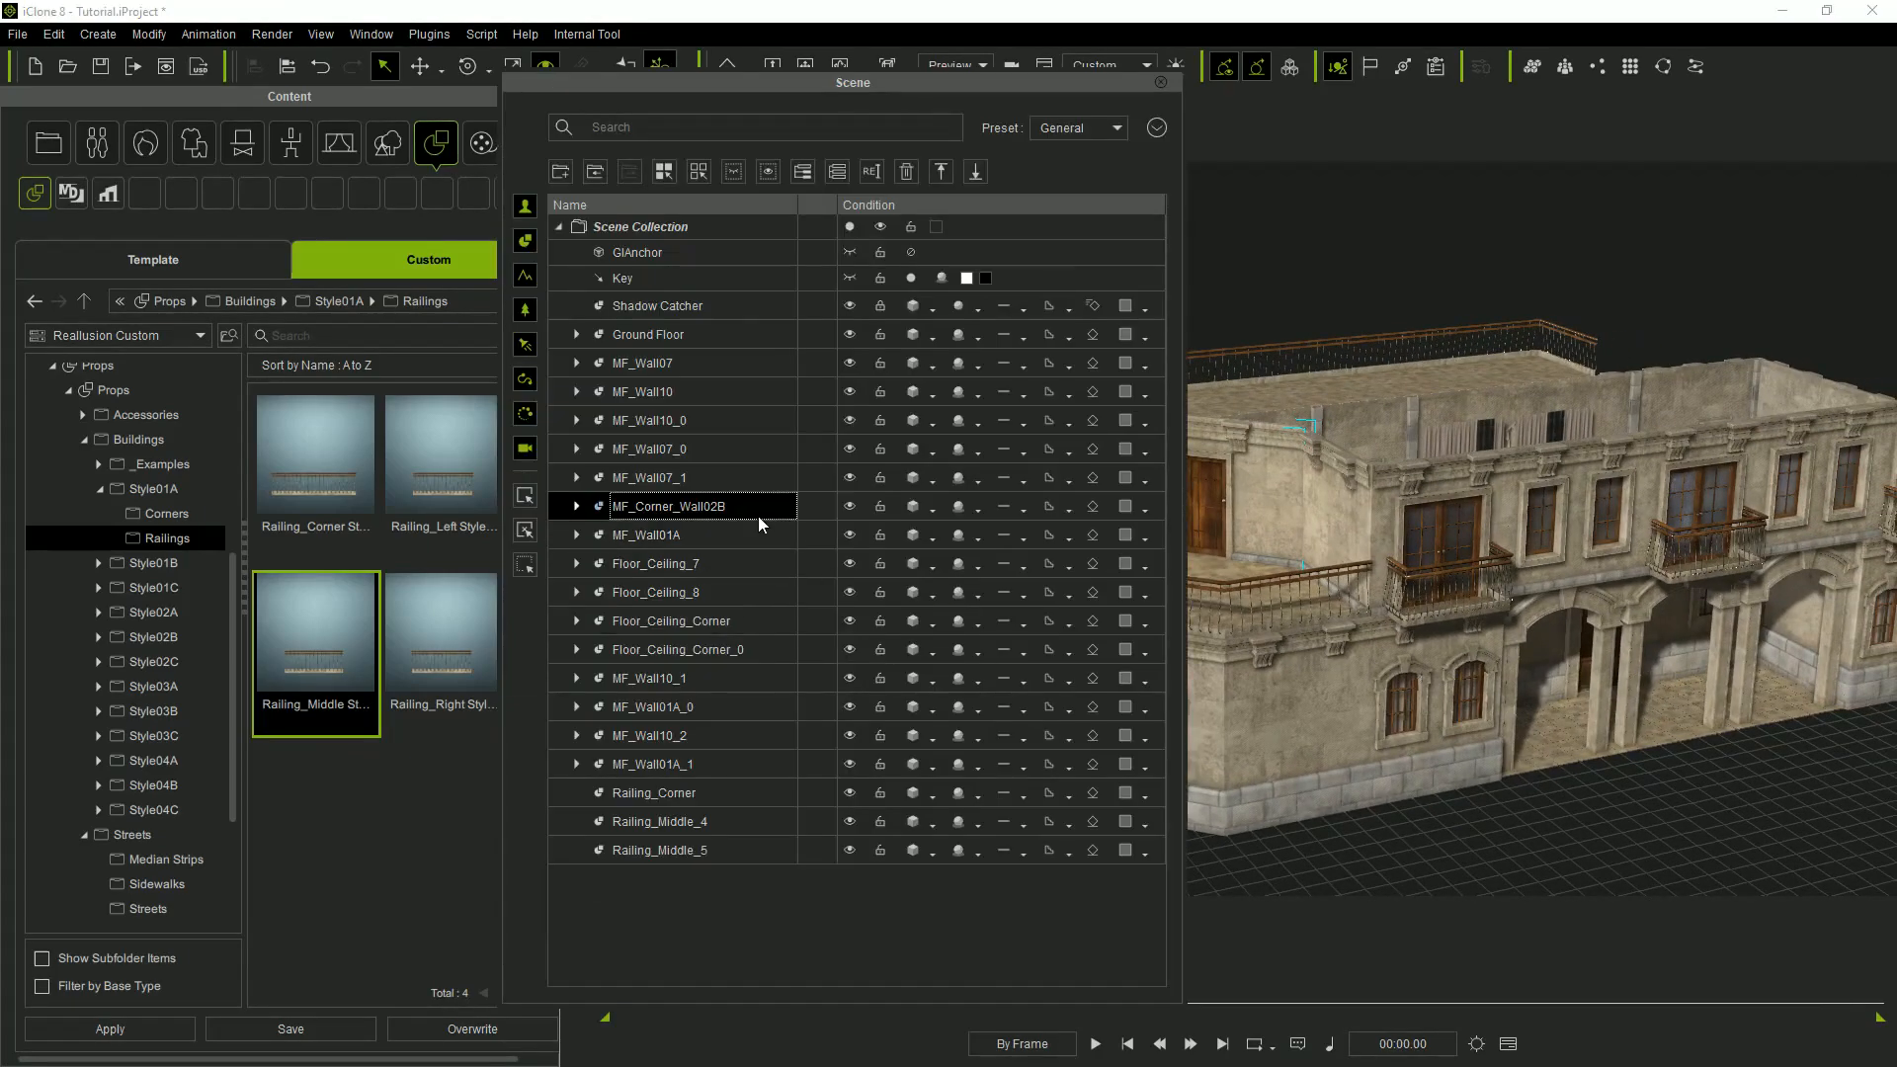
pyautogui.keyDown('shift'); pyautogui.click(727, 850); pyautogui.keyUp('shift')
pyautogui.press('F5')
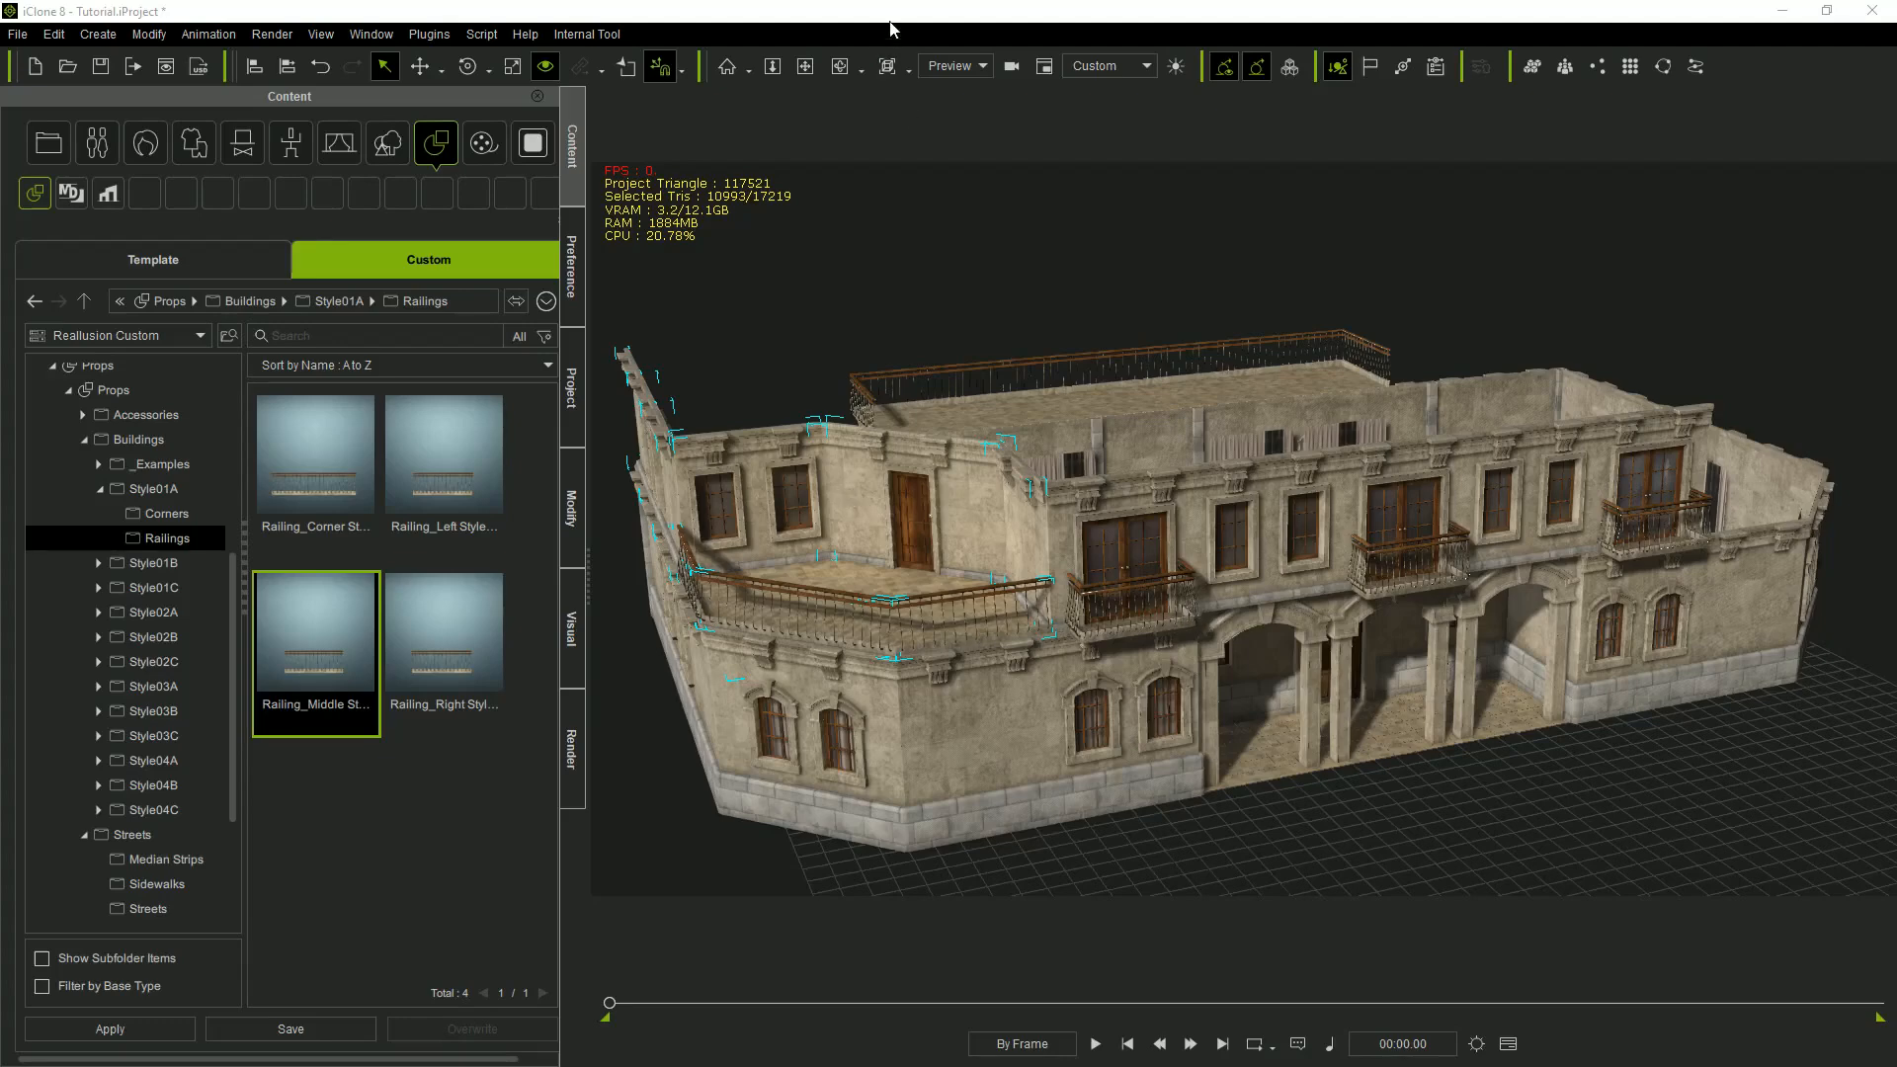
pyautogui.keyDown('ctrl'); pyautogui.moveTo(1175, 537); pyautogui.dragTo(1894, 448); pyautogui.keyUp('ctrl')
pyautogui.moveTo(1637, 642); pyautogui.dragTo(988, 726, button='middle')
pyautogui.moveTo(1511, 647); pyautogui.dragTo(1175, 557, button='right')
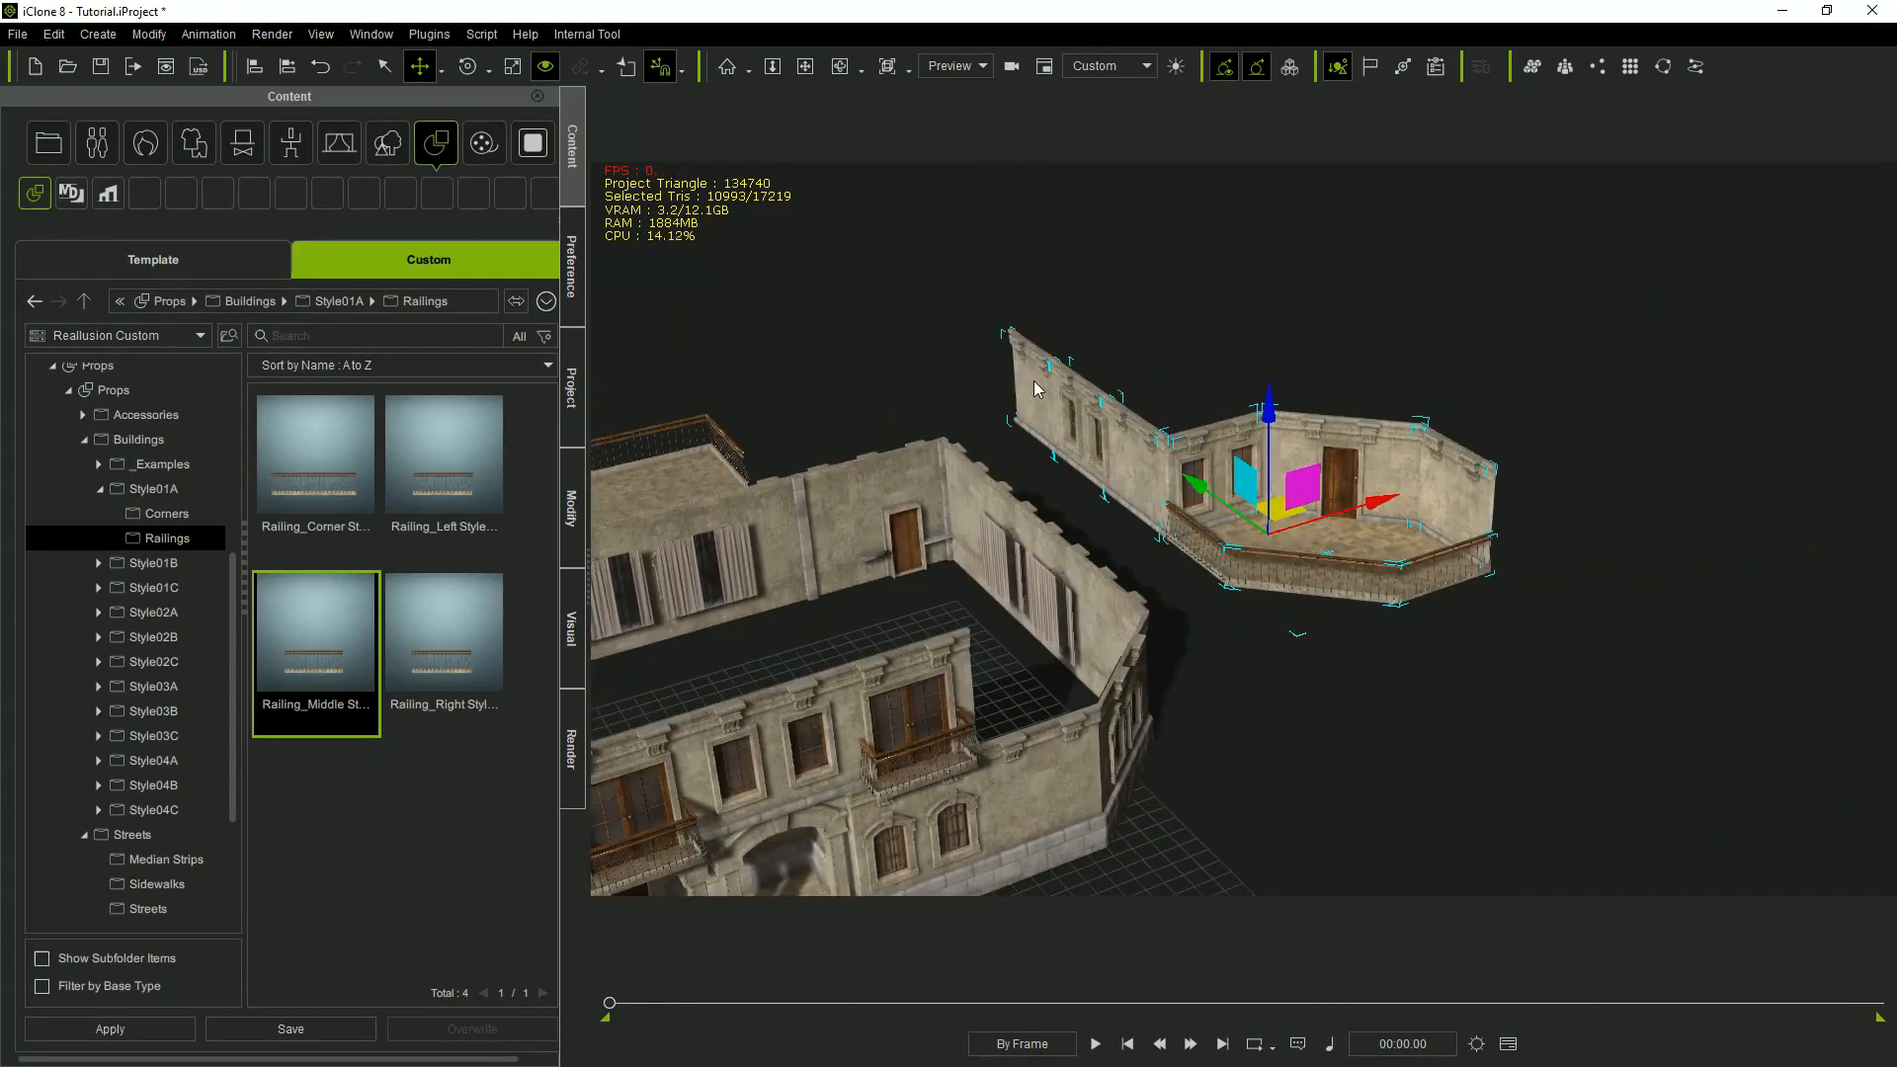
# Leave the side walls out of the selection, then rotate the copied terrace and fit it on the opposite front corner.
pyautogui.moveTo(1449, 647); pyautogui.dragTo(1361, 671, button='right')
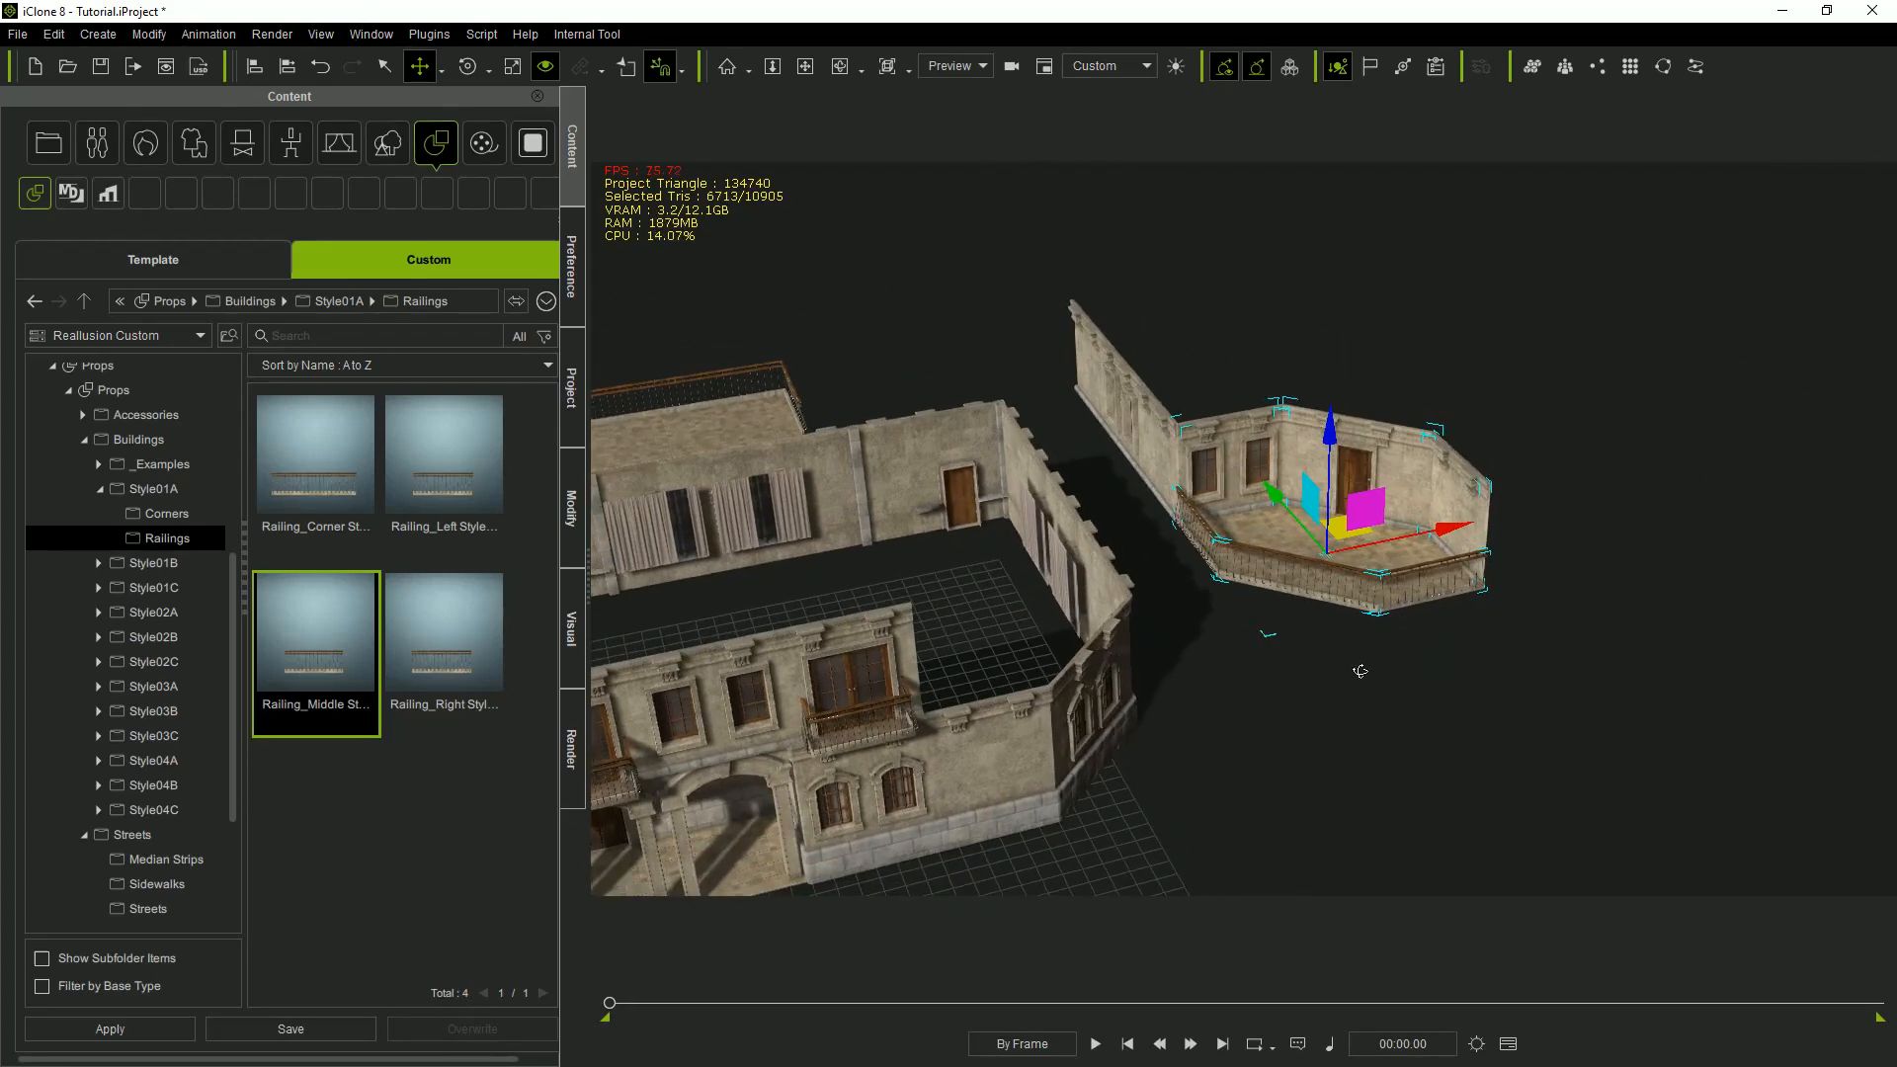
pyautogui.moveTo(1286, 623); pyautogui.dragTo(1035, 597)
pyautogui.press('w')
pyautogui.moveTo(1491, 659); pyautogui.dragTo(894, 608, button='right')
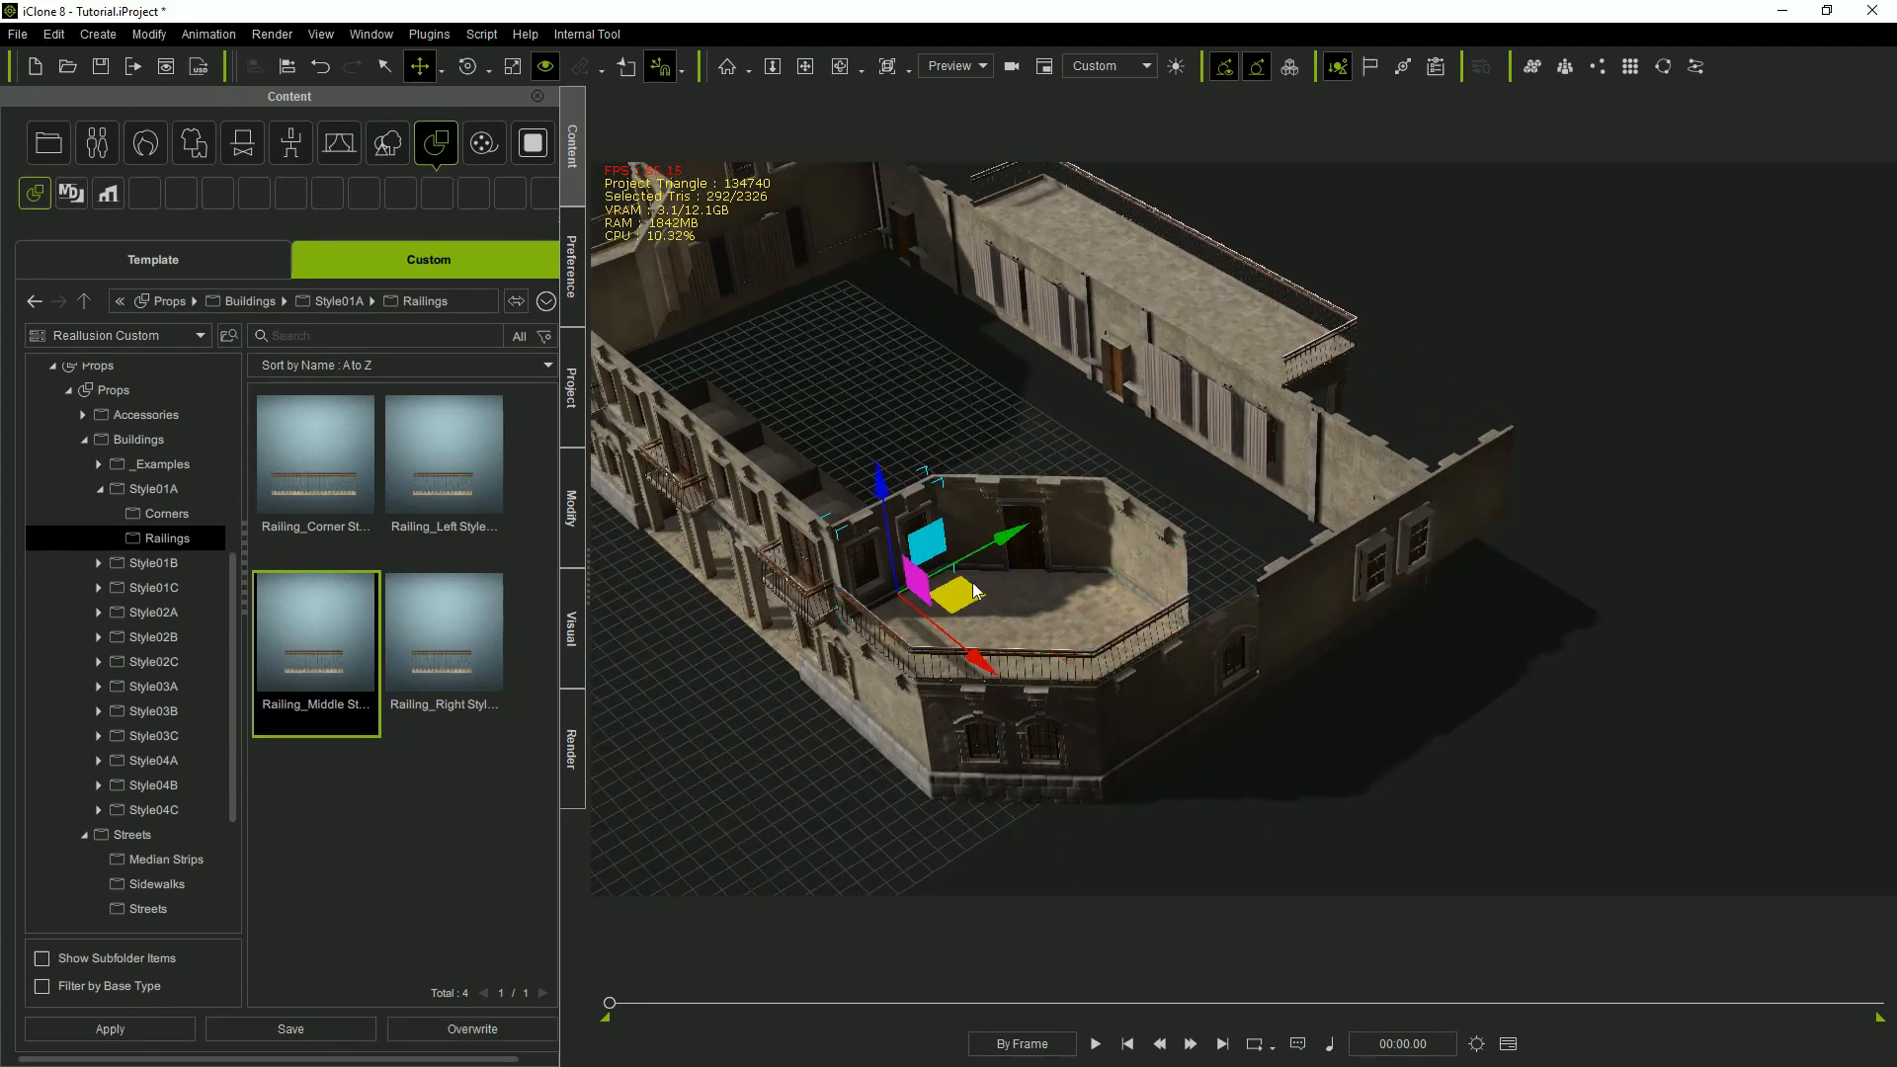
# Swap the windowed and plain walls of the copied terrace so its layout mirrors the first terrace.
pyautogui.click(1146, 553)
pyautogui.click(1067, 603)
pyautogui.press('e')
pyautogui.moveTo(1074, 610); pyautogui.dragTo(1107, 681)
pyautogui.keyDown('alt'); pyautogui.moveTo(1225, 694); pyautogui.dragTo(1418, 690); pyautogui.keyUp('alt')
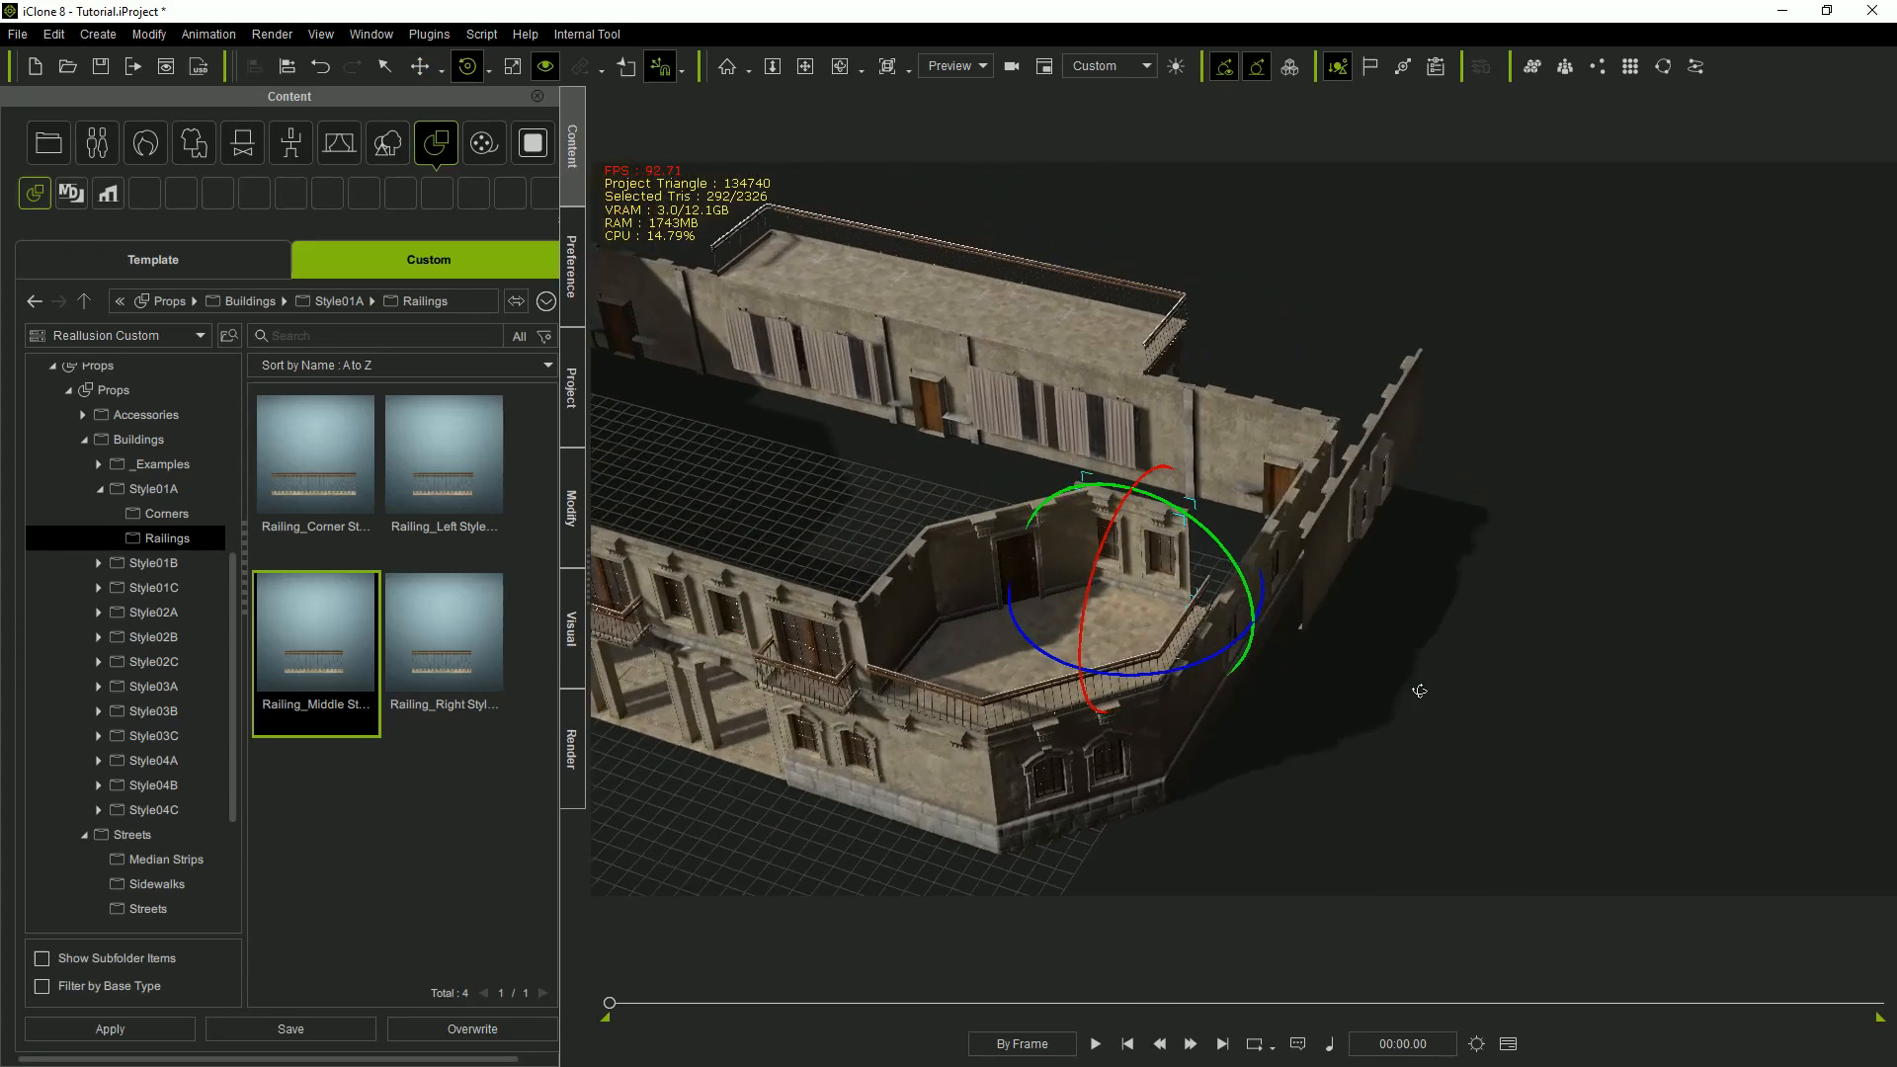
pyautogui.press('w')
pyautogui.moveTo(1258, 622); pyautogui.dragTo(1236, 701)
# Select the three copied side walls, rotate them and line them up along the building's upper side behind the second terrace.
pyautogui.click(1297, 654)
pyautogui.keyDown('ctrl'); pyautogui.click(1386, 580); pyautogui.keyUp('ctrl')
pyautogui.keyDown('ctrl'); pyautogui.click(1501, 540); pyautogui.keyUp('ctrl')
pyautogui.press('e')
pyautogui.moveTo(1333, 712); pyautogui.dragTo(1595, 635)
pyautogui.press('w')
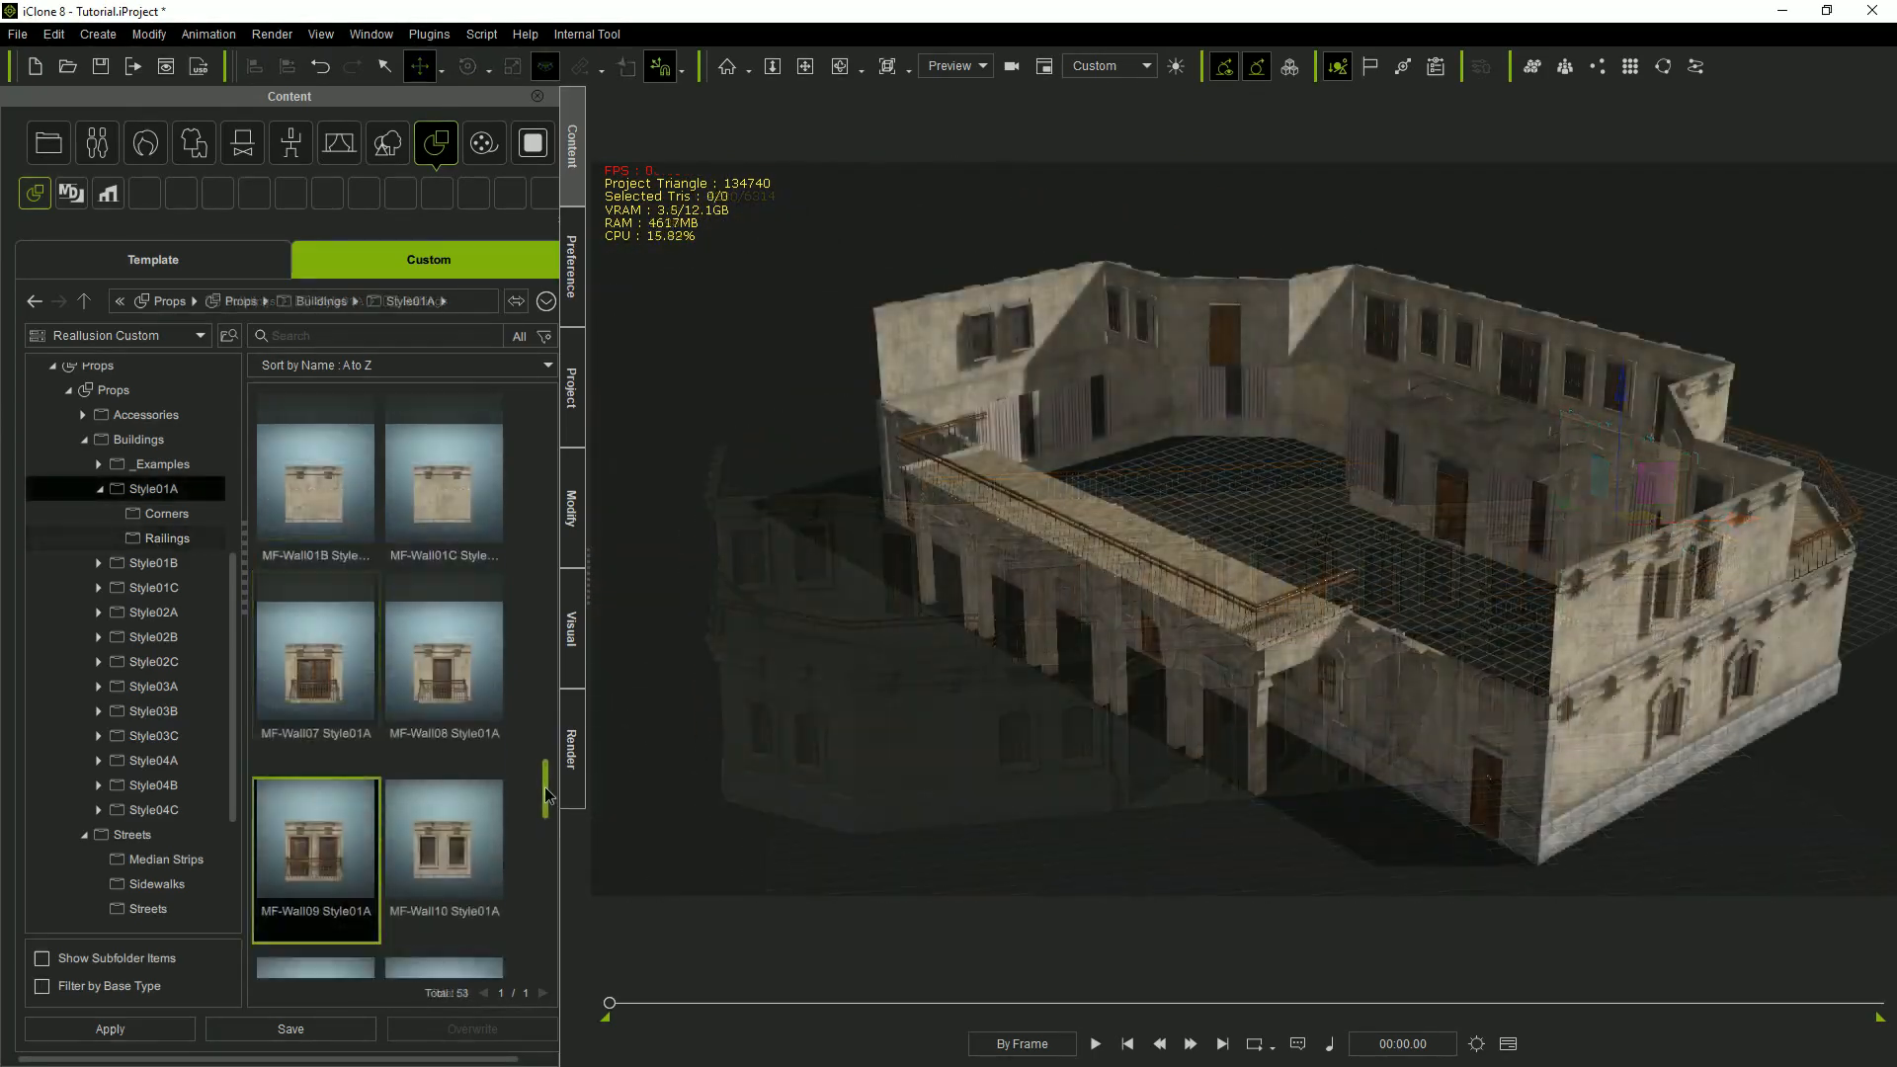
# Add an MF-Wall09 Style01A wall, raise it and turn it outward at the middle of the rear above the arcade.
pyautogui.moveTo(280, 701); pyautogui.dragTo(1626, 637)
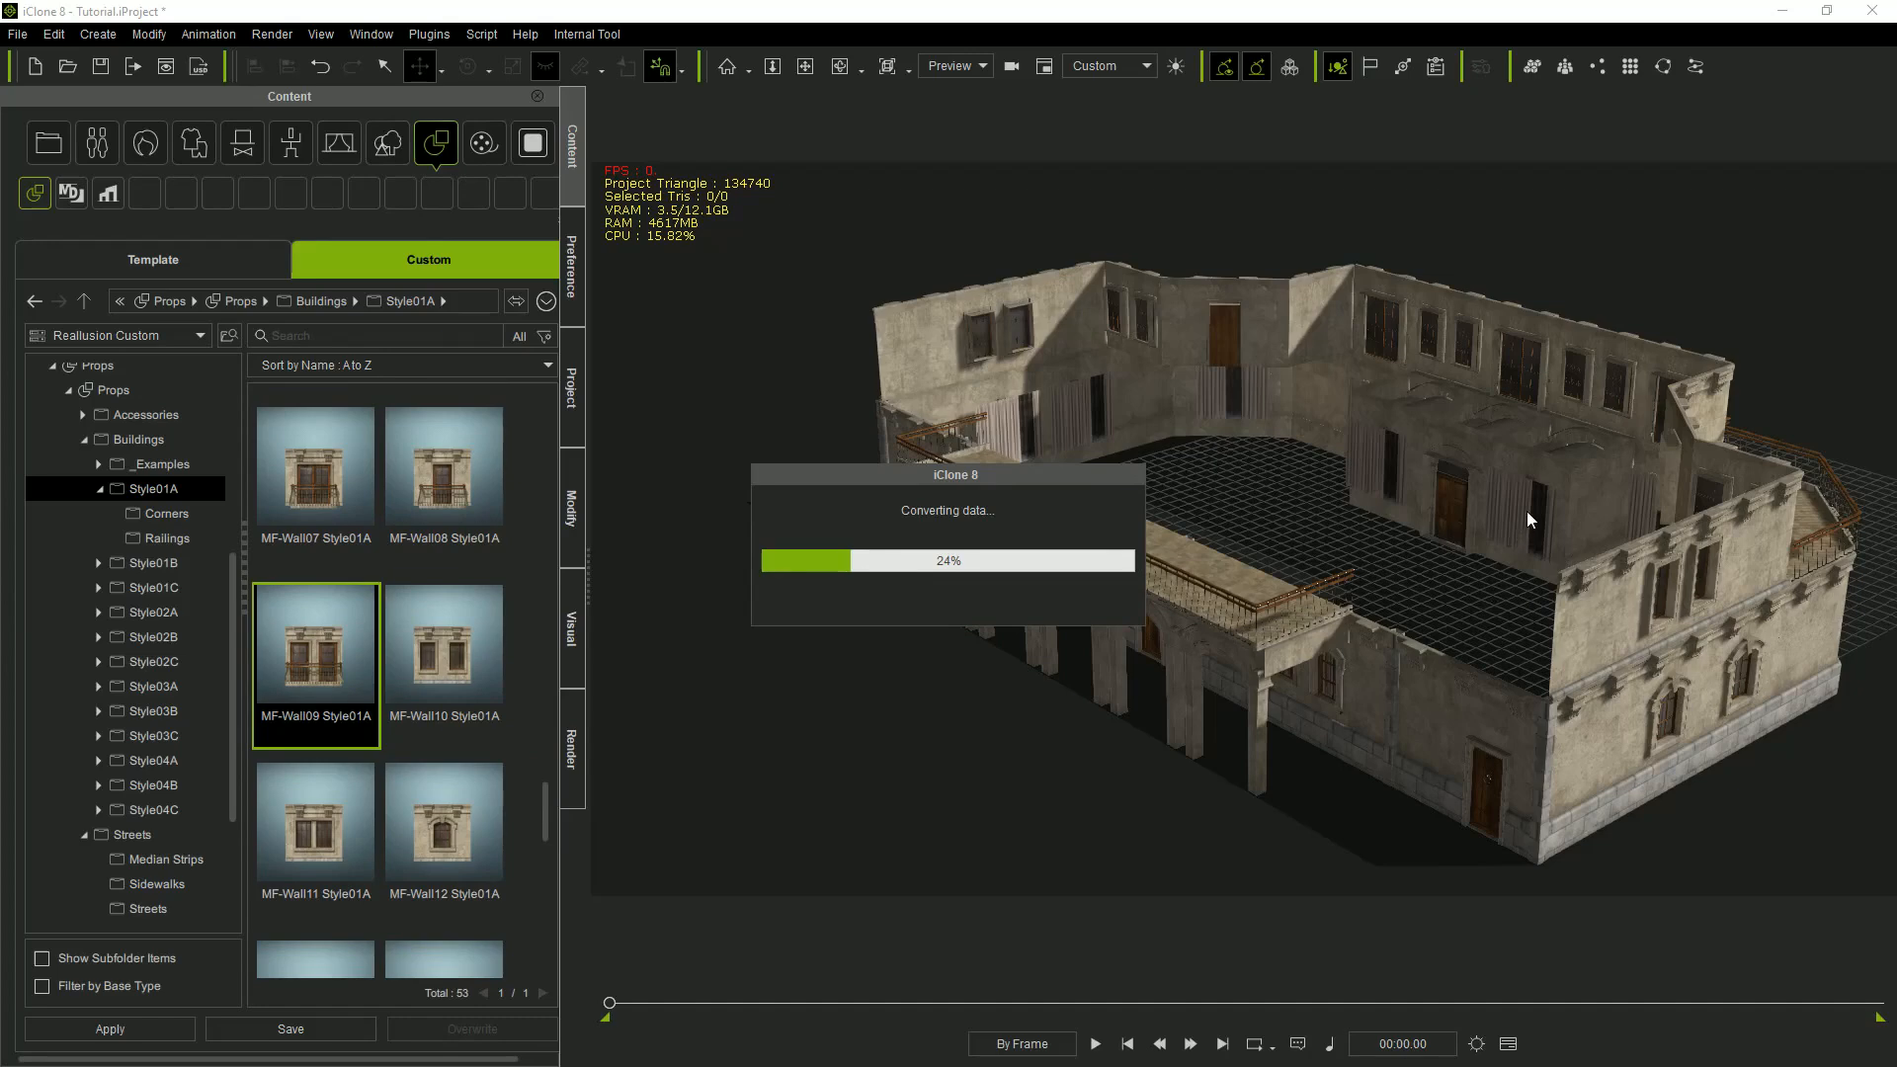
pyautogui.keyDown('alt'); pyautogui.moveTo(1573, 538); pyautogui.dragTo(1029, 645); pyautogui.keyUp('alt')
pyautogui.moveTo(1134, 533); pyautogui.dragTo(1116, 464)
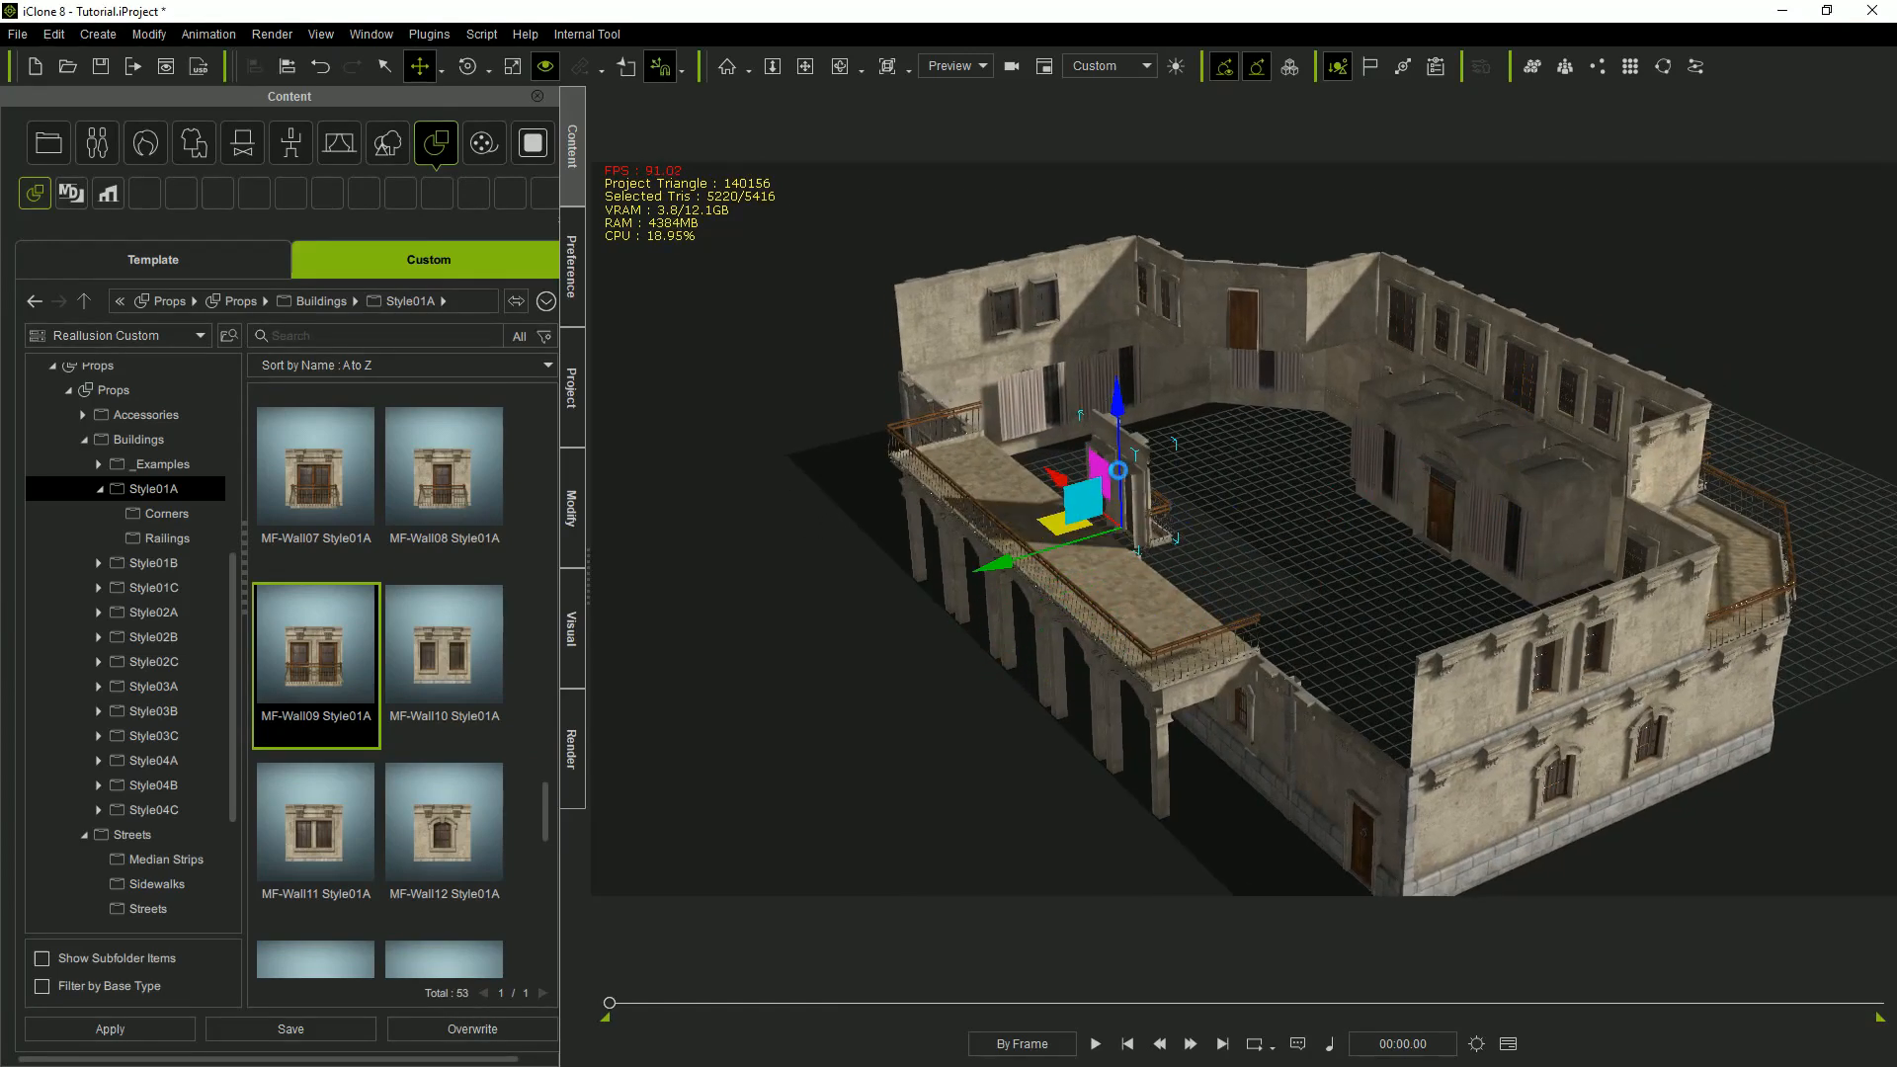
pyautogui.press('e')
pyautogui.press('w')
pyautogui.moveTo(1006, 560); pyautogui.dragTo(984, 565)
# Select the balcony sub-prop of the rear MF-Wall09 wall and delete it.
pyautogui.keyDown('alt'); pyautogui.moveTo(1131, 627); pyautogui.dragTo(1849, 624); pyautogui.keyUp('alt')
pyautogui.scroll(5, 1083, 551)
pyautogui.doubleClick(1033, 556)
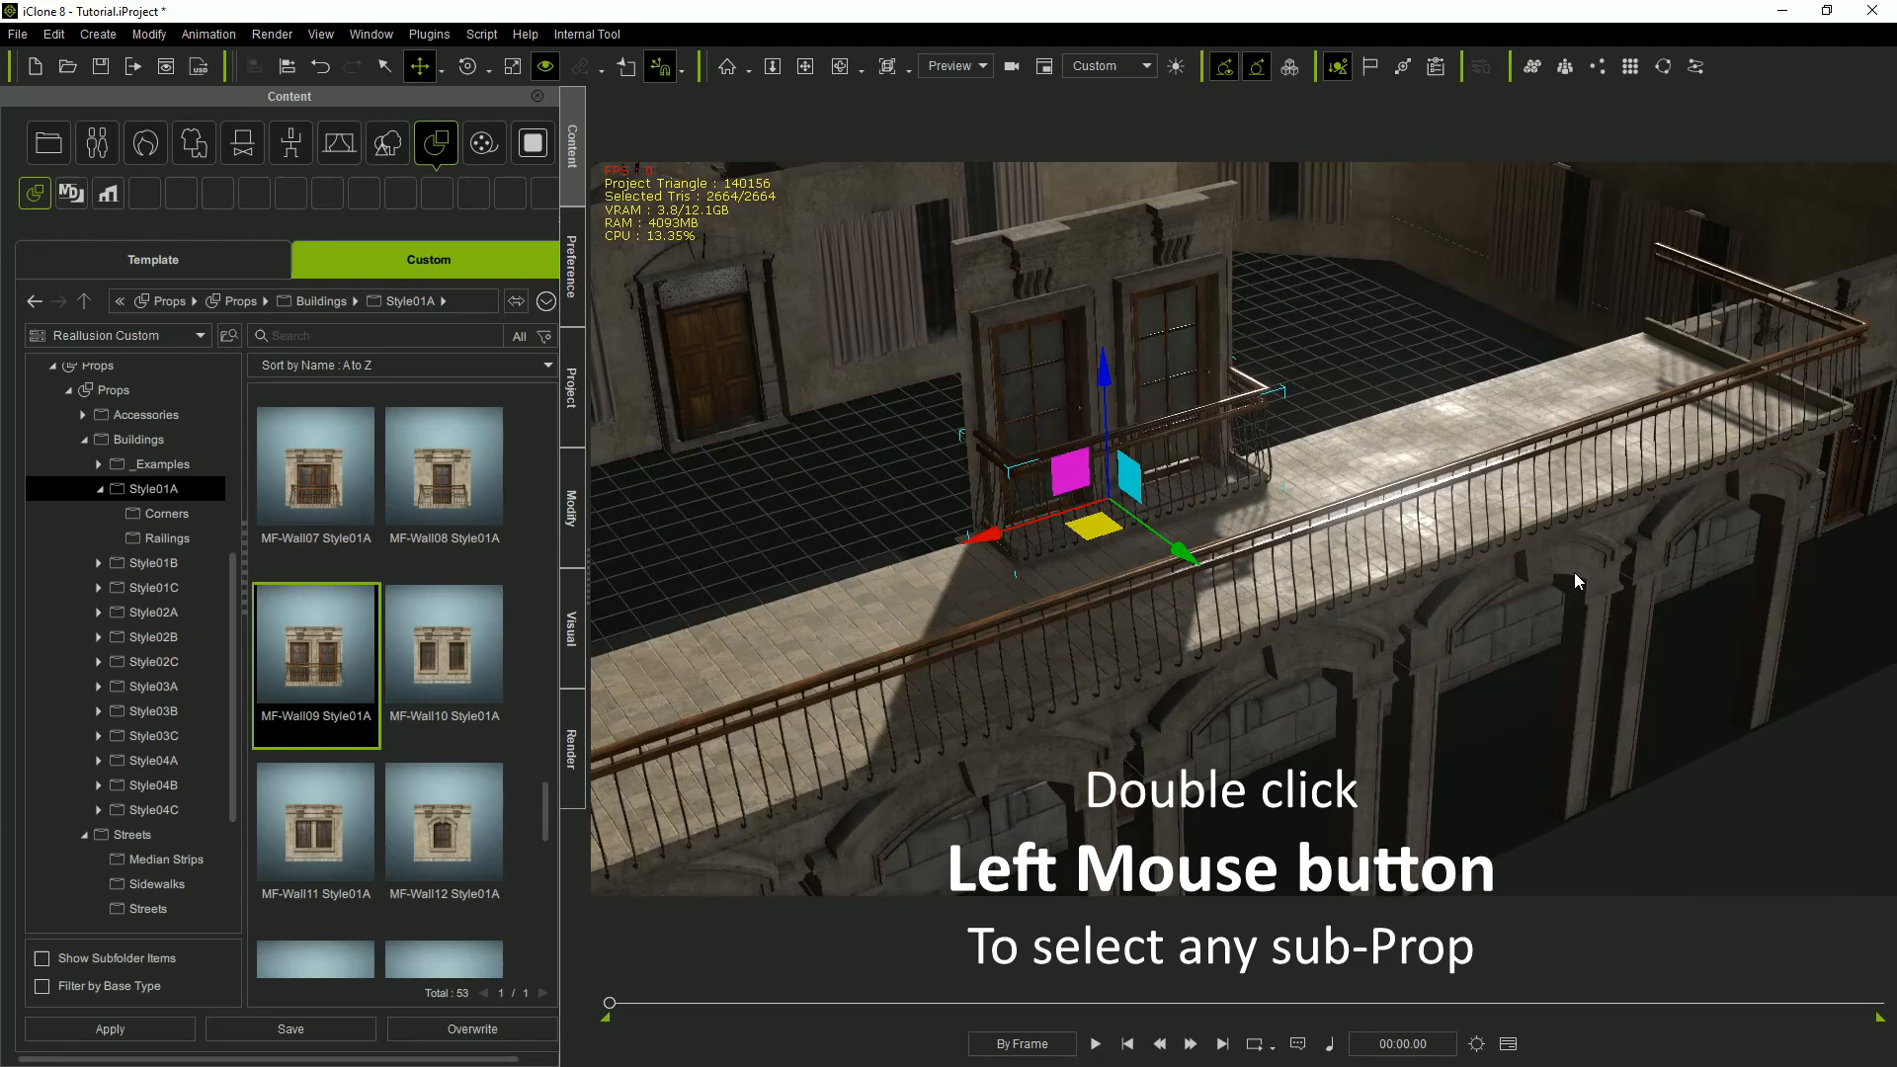
pyautogui.click(1574, 572)
pyautogui.moveTo(1574, 572)
pyautogui.keyDown('alt'); pyautogui.mouseDown()
pyautogui.moveTo(1690, 546)
pyautogui.moveTo(1593, 569)
pyautogui.mouseUp(); pyautogui.keyUp('alt')
# Duplicate a windowed and a plain side wall, rotate the copies and fit them at one rear corner beside the arcade terrace.
pyautogui.scroll(-5, 1593, 569)
pyautogui.click(914, 454)
pyautogui.keyDown('alt'); pyautogui.moveTo(1495, 656); pyautogui.dragTo(1822, 548); pyautogui.keyUp('alt')
pyautogui.click(1699, 658)
pyautogui.keyDown('ctrl'); pyautogui.moveTo(1687, 699); pyautogui.dragTo(1207, 564); pyautogui.keyUp('ctrl')
pyautogui.press('e')
pyautogui.moveTo(1342, 636); pyautogui.dragTo(1241, 643)
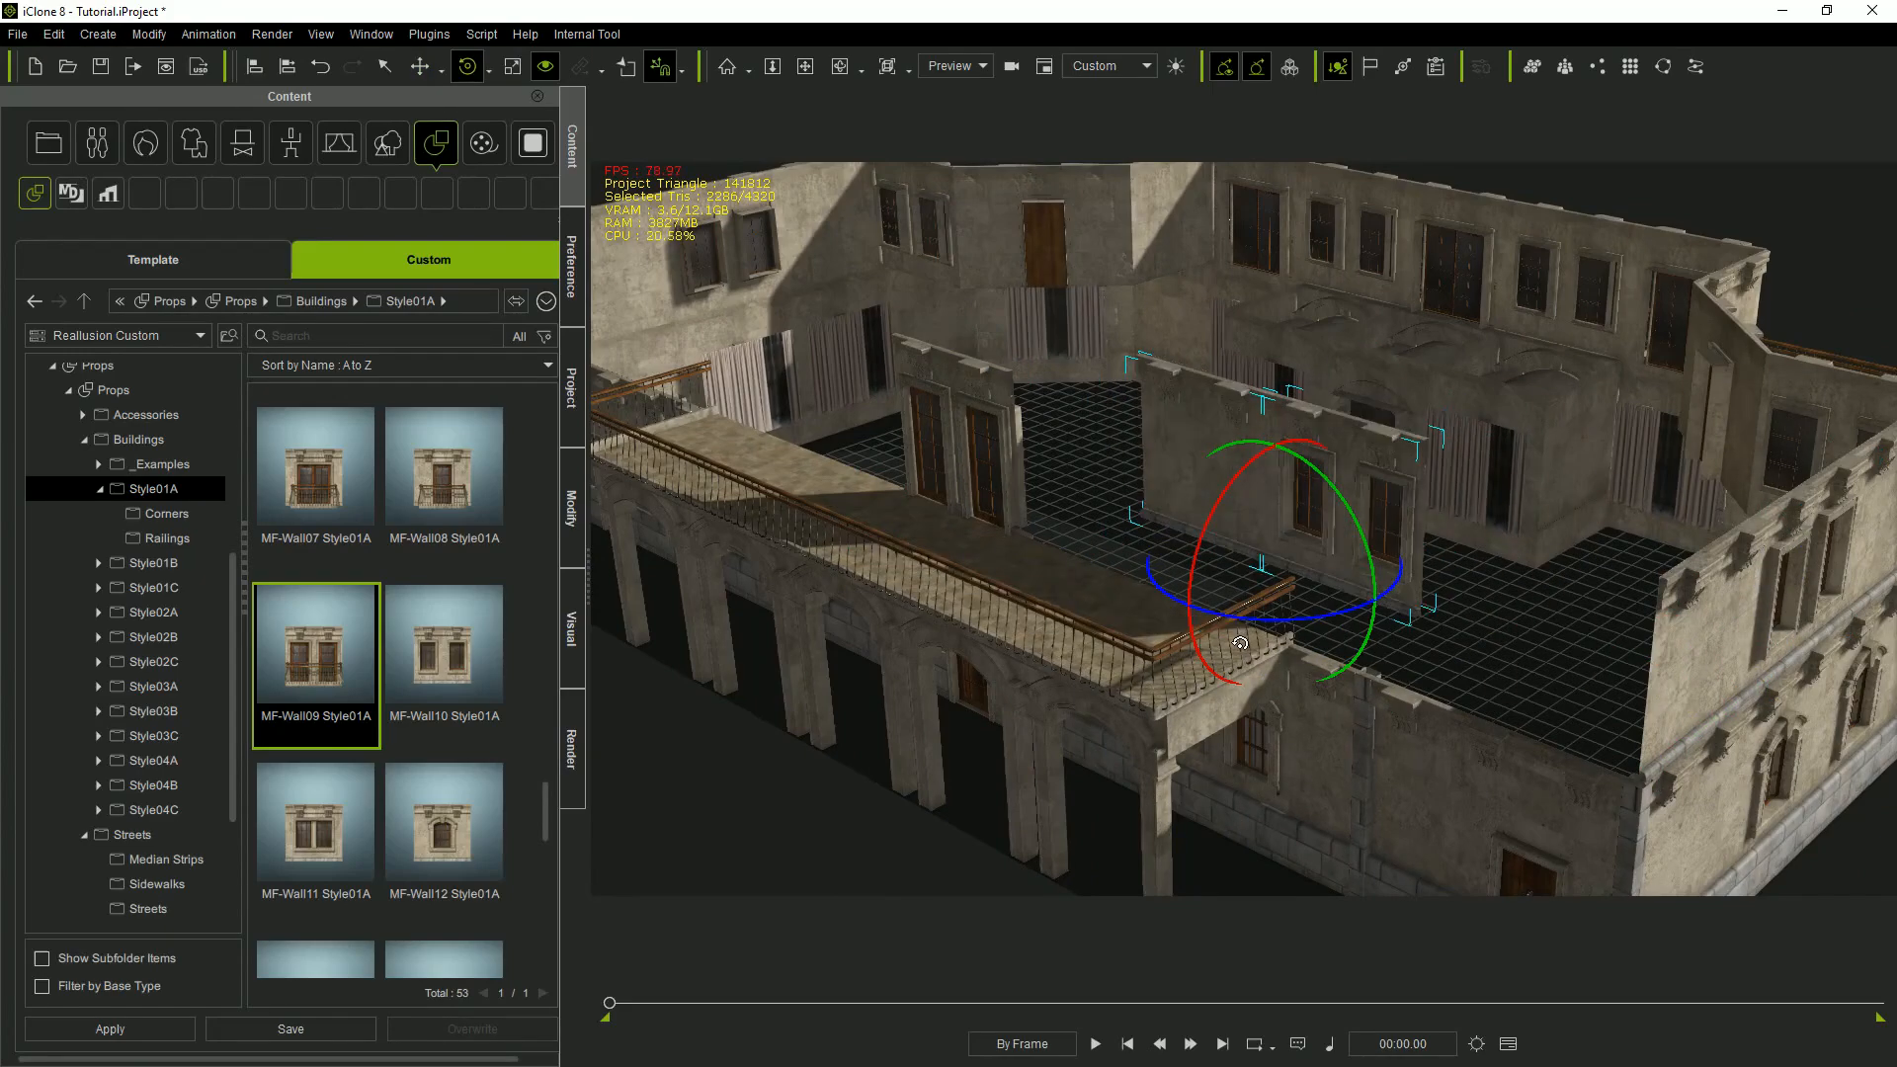
pyautogui.press('w')
pyautogui.keyDown('alt'); pyautogui.moveTo(1235, 658); pyautogui.dragTo(1567, 697, button='middle'); pyautogui.keyUp('alt')
pyautogui.moveTo(1743, 626); pyautogui.dragTo(995, 431)
pyautogui.keyDown('alt'); pyautogui.moveTo(1600, 632); pyautogui.dragTo(1382, 652); pyautogui.keyUp('alt')
# Duplicate the windowed and plain rear walls one by one onto the opposite rear corner of the upper floor.
pyautogui.click(696, 543)
pyautogui.keyDown('ctrl'); pyautogui.moveTo(610, 523); pyautogui.dragTo(1439, 517); pyautogui.keyUp('ctrl')
pyautogui.keyDown('alt'); pyautogui.moveTo(667, 585); pyautogui.dragTo(753, 583, button='middle'); pyautogui.keyUp('alt')
pyautogui.click(676, 494)
pyautogui.keyDown('ctrl'); pyautogui.moveTo(614, 545); pyautogui.dragTo(1731, 506); pyautogui.keyUp('ctrl')
pyautogui.keyDown('alt'); pyautogui.moveTo(1790, 604); pyautogui.dragTo(1437, 677); pyautogui.keyUp('alt')
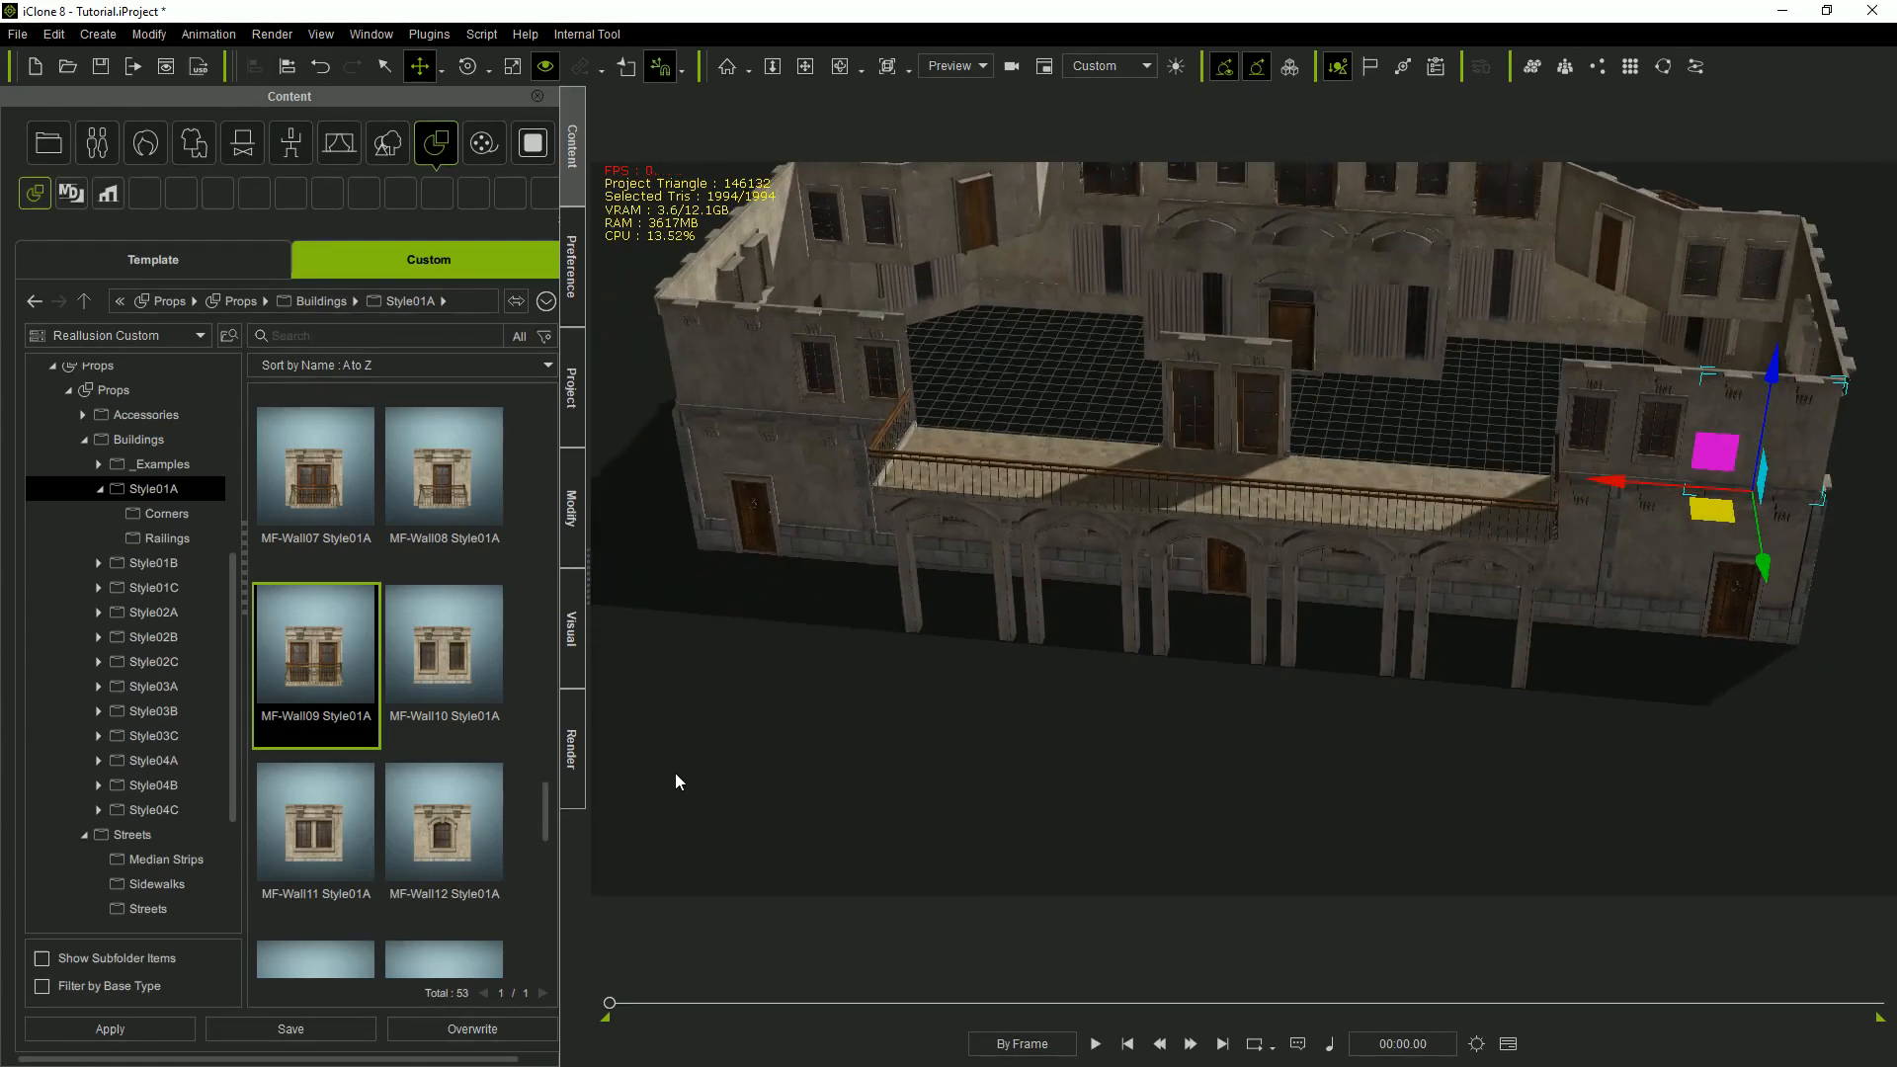
# Add an MF-Wall08 Style01A wall facing outward at one end of the rear upper floor above the arcade and delete its balcony.
pyautogui.moveTo(457, 504); pyautogui.dragTo(1338, 541)
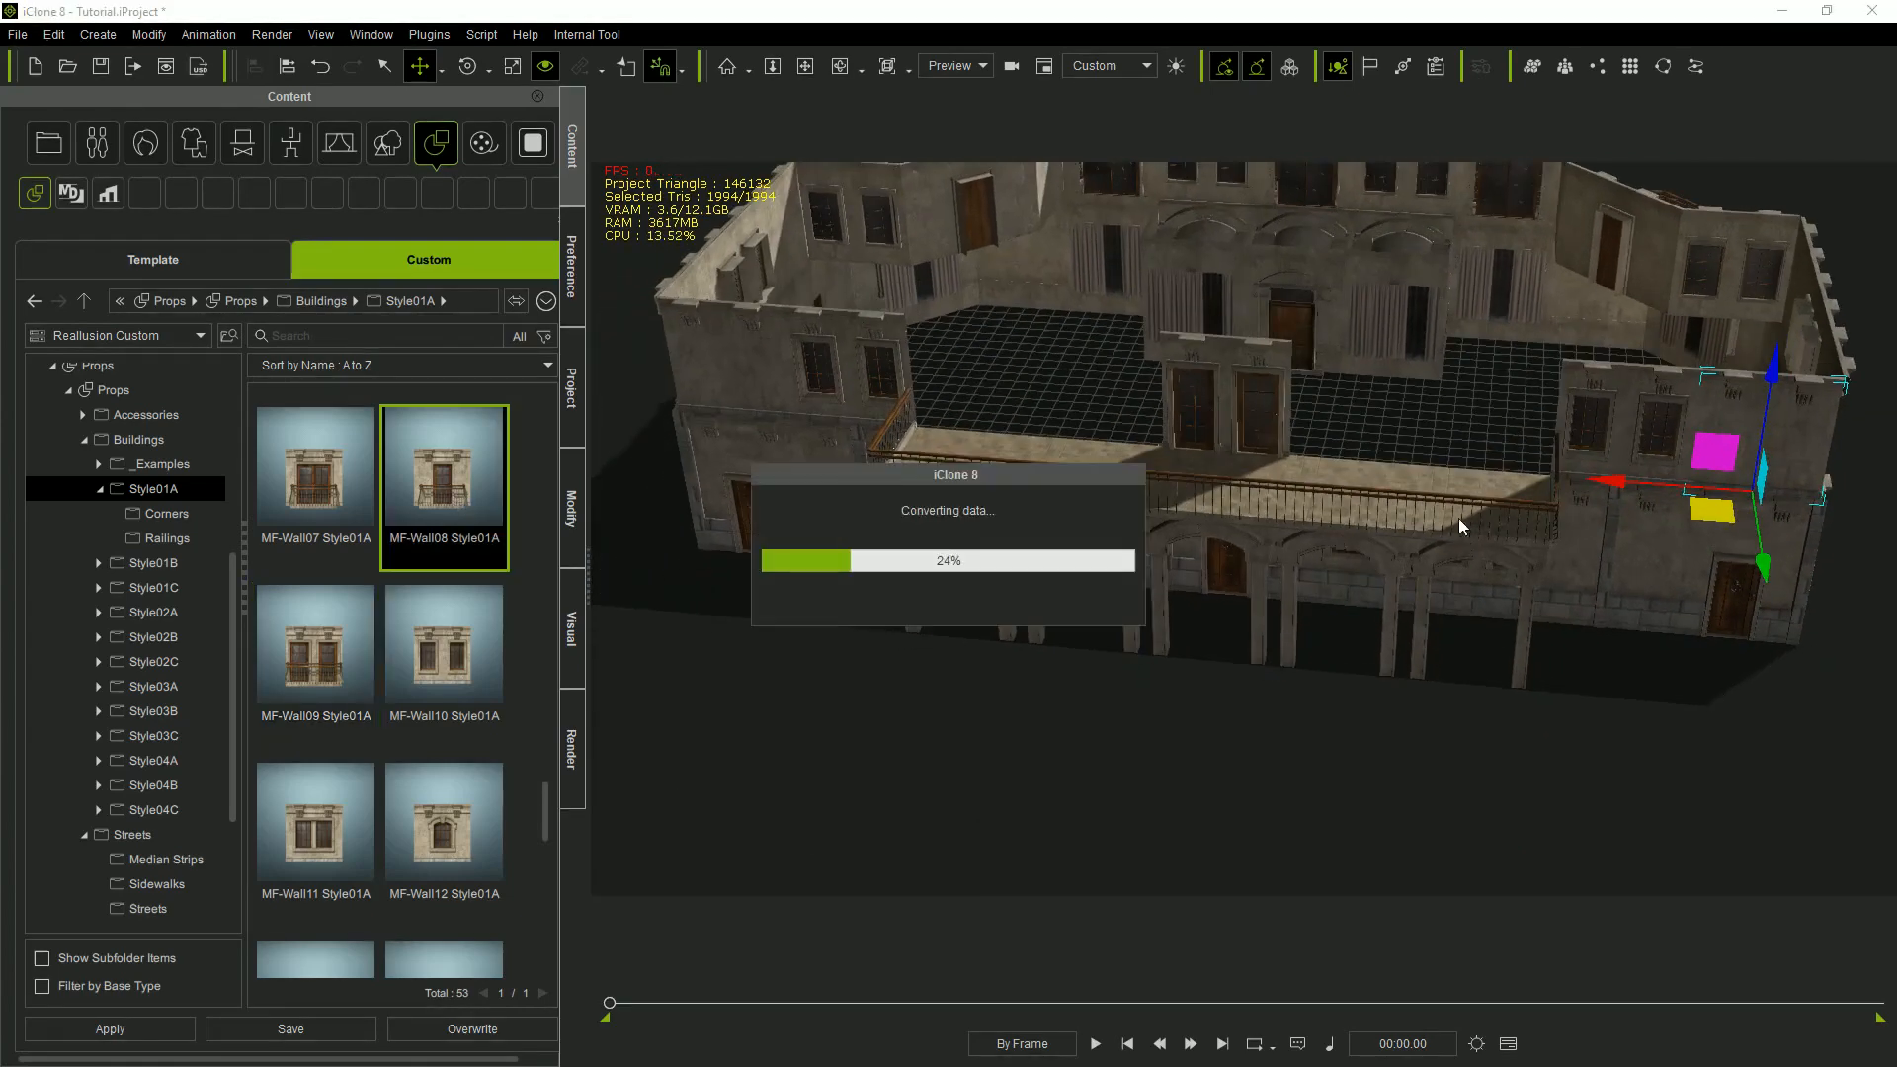
pyautogui.keyDown('alt'); pyautogui.moveTo(1769, 554); pyautogui.dragTo(1327, 417); pyautogui.keyUp('alt')
pyautogui.moveTo(1223, 389); pyautogui.dragTo(927, 607)
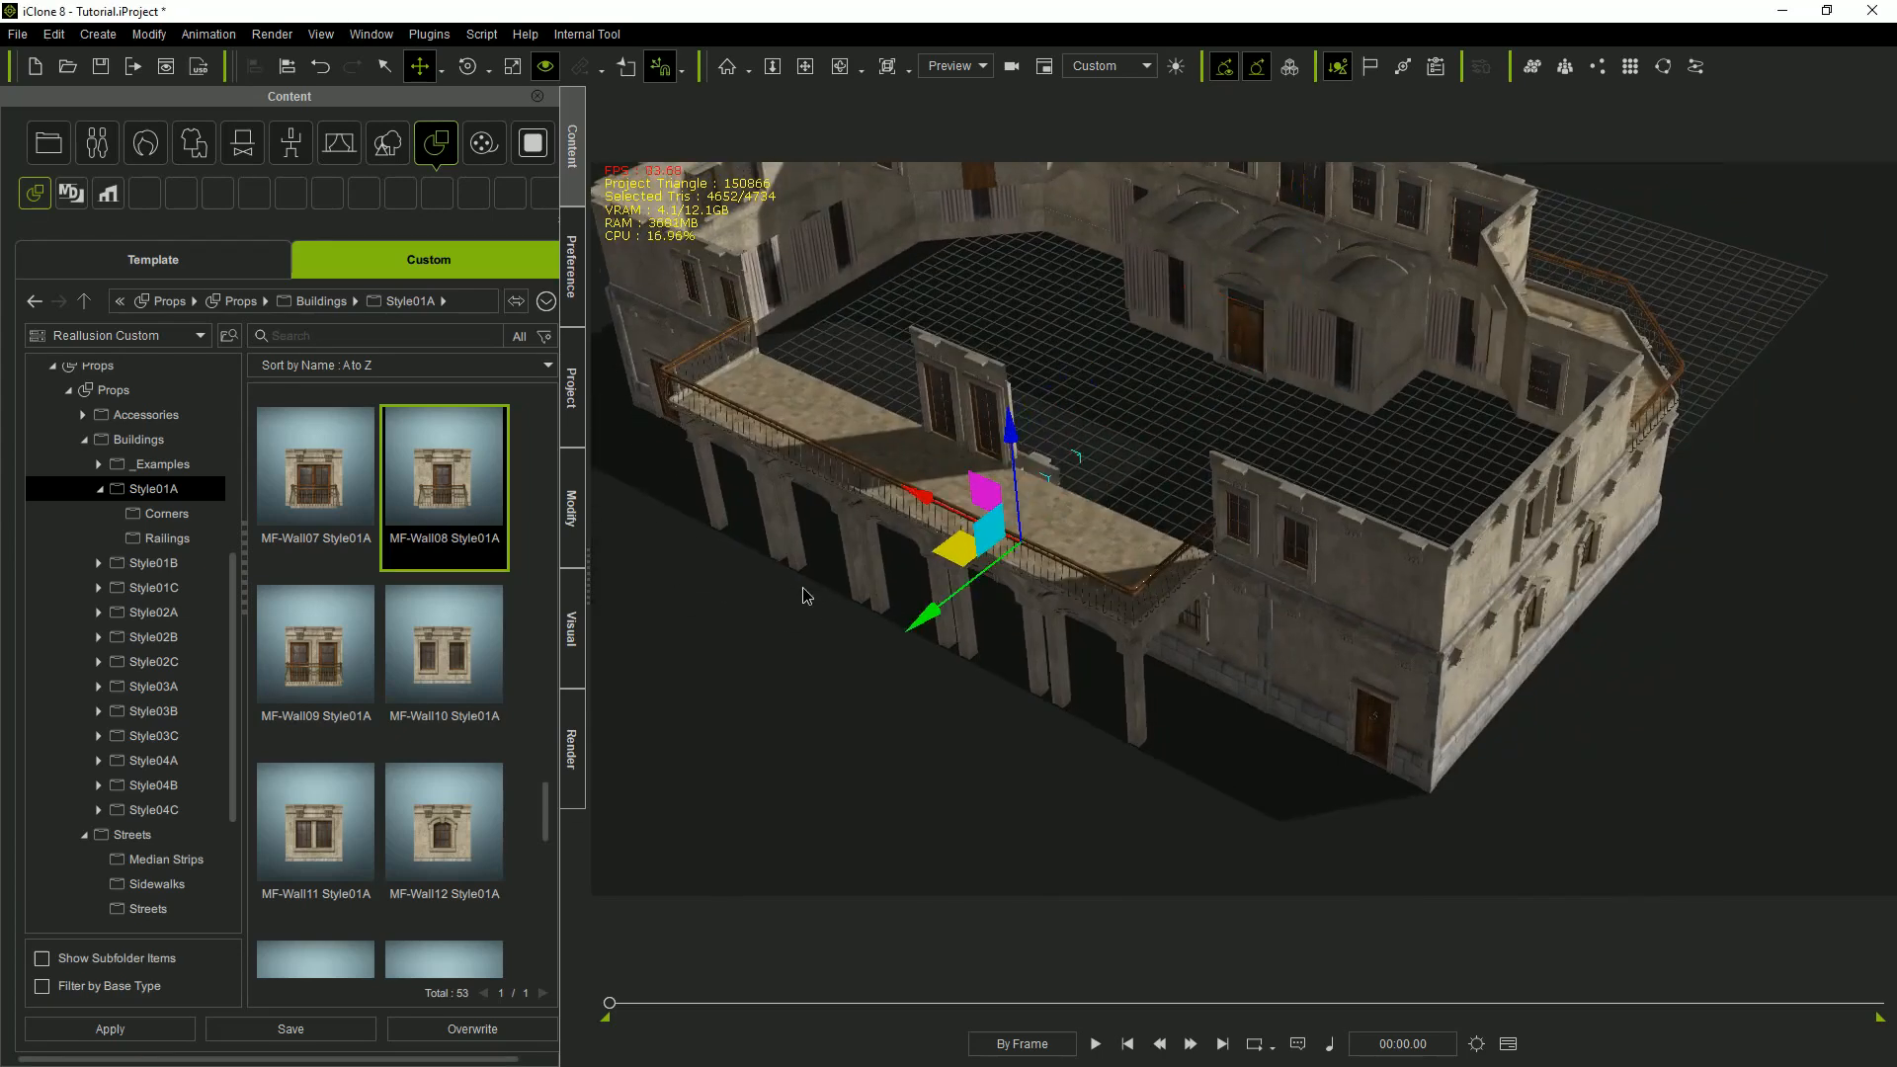
pyautogui.moveTo(989, 406); pyautogui.dragTo(975, 319)
pyautogui.moveTo(924, 446); pyautogui.dragTo(733, 380)
pyautogui.press('e')
pyautogui.moveTo(862, 420); pyautogui.dragTo(1448, 470)
pyautogui.scroll(3, 794, 372)
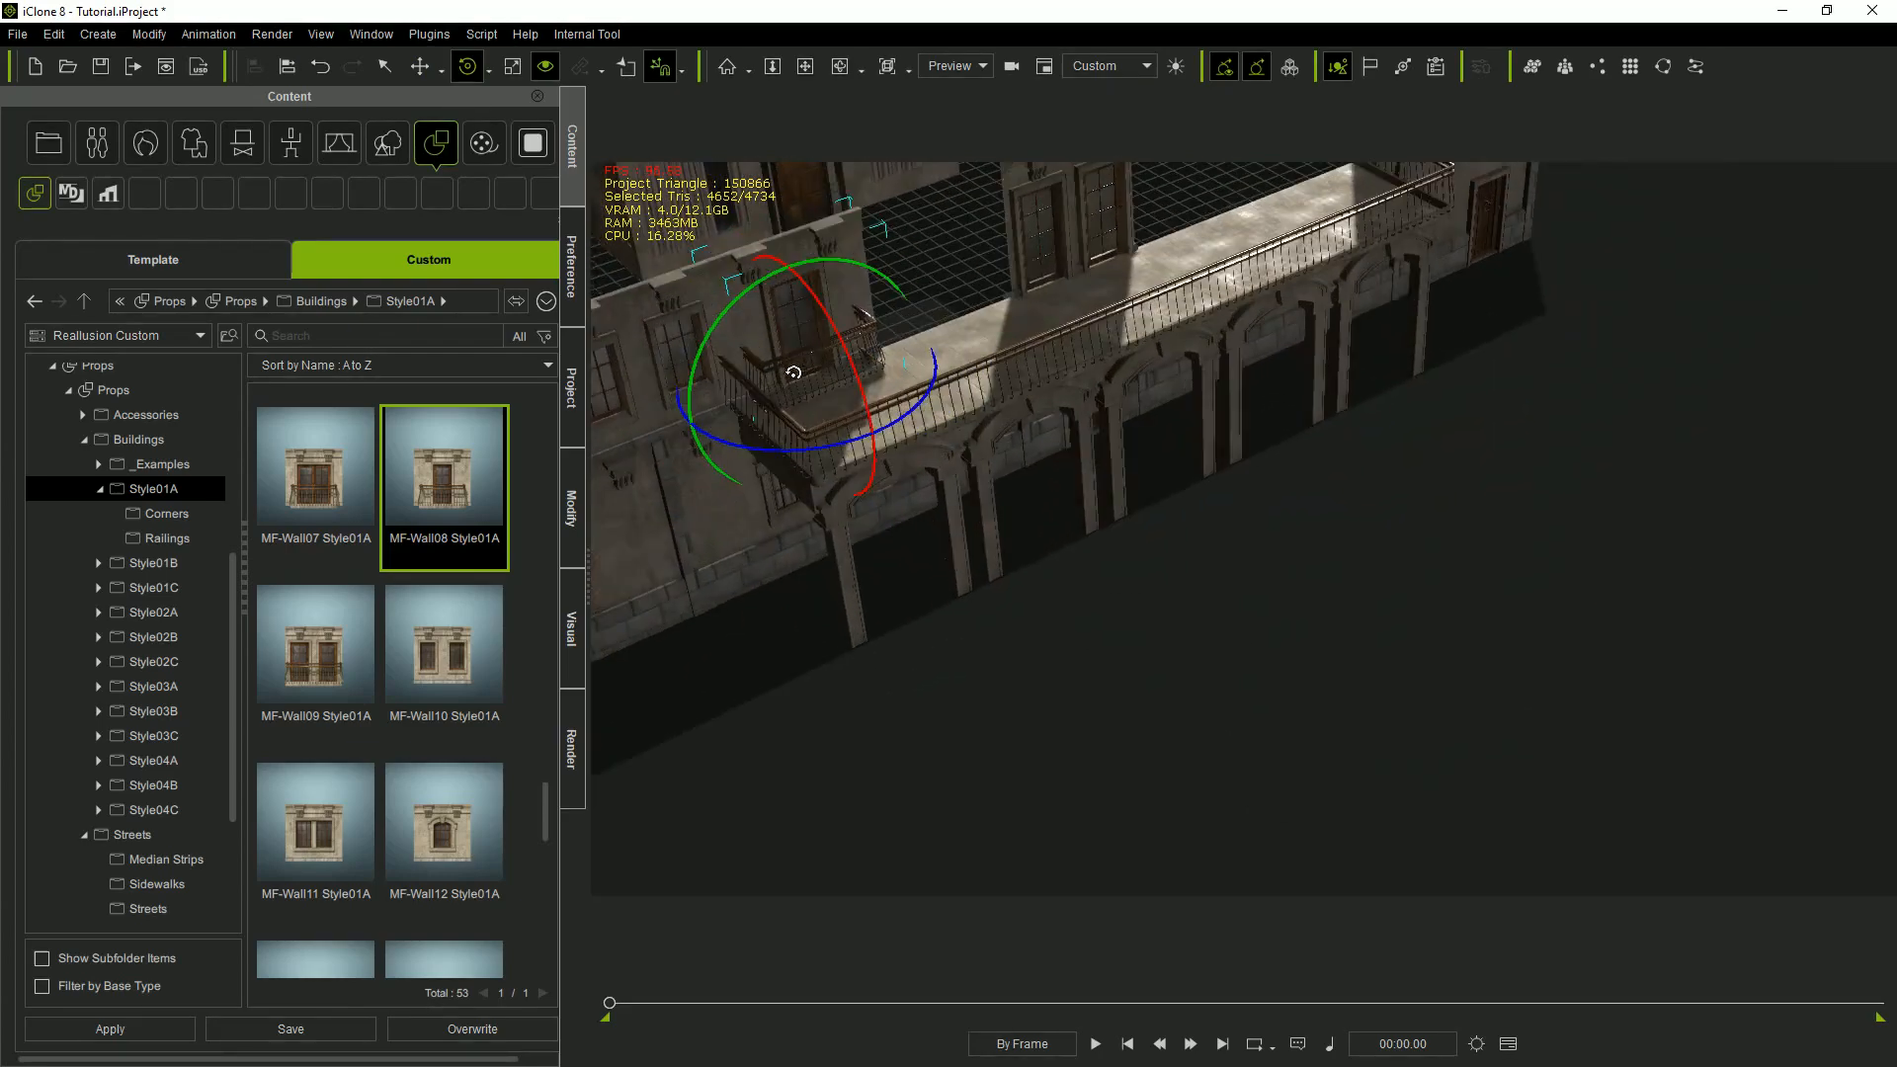
pyautogui.press('Delete')
# Fill the remaining gaps in the rear upper floor with copies of the balcony-free door wall and the windowed wall.
pyautogui.moveTo(1249, 334); pyautogui.dragTo(1220, 372, button='right')
pyautogui.moveTo(1219, 373); pyautogui.dragTo(1166, 671, button='middle')
pyautogui.click(914, 529)
pyautogui.press('w')
pyautogui.moveTo(735, 586); pyautogui.dragTo(866, 579)
# Add an MF-Column Style01A column at one rear corner of the building and raise it to the upper floor.
pyautogui.keyDown('alt'); pyautogui.moveTo(1693, 626); pyautogui.dragTo(1065, 644); pyautogui.keyUp('alt')
pyautogui.moveTo(545, 802); pyautogui.dragTo(545, 700)
pyautogui.moveTo(445, 484); pyautogui.dragTo(1384, 535)
pyautogui.keyDown('alt'); pyautogui.moveTo(1562, 601); pyautogui.dragTo(1457, 690); pyautogui.keyUp('alt')
pyautogui.moveTo(928, 593); pyautogui.dragTo(1062, 893)
pyautogui.moveTo(1331, 794); pyautogui.dragTo(1482, 628, button='middle')
pyautogui.moveTo(1243, 691); pyautogui.dragTo(1114, 740)
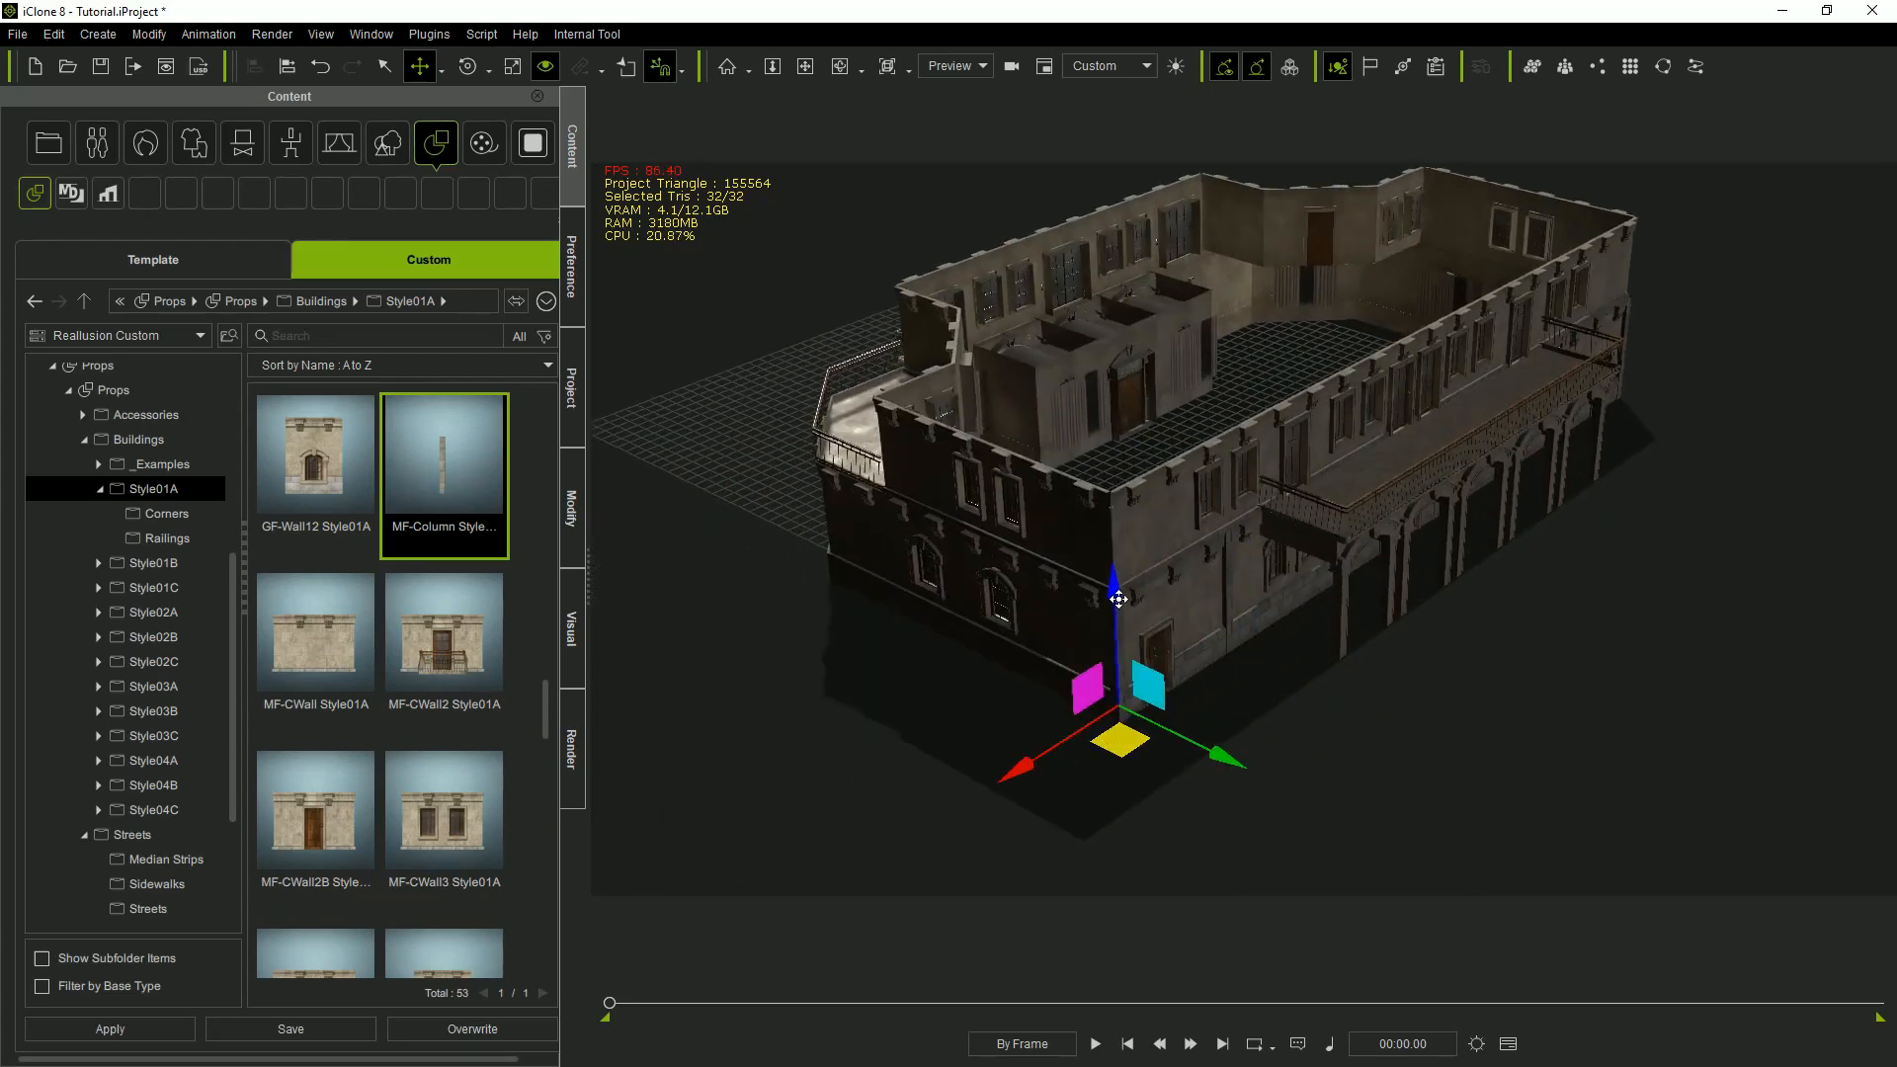
pyautogui.moveTo(1117, 600); pyautogui.dragTo(1101, 442)
# Duplicate the corner column to the other rear, side and terrace wall joints of the upper floor.
pyautogui.keyDown('alt'); pyautogui.moveTo(1276, 511); pyautogui.dragTo(1656, 552); pyautogui.keyUp('alt')
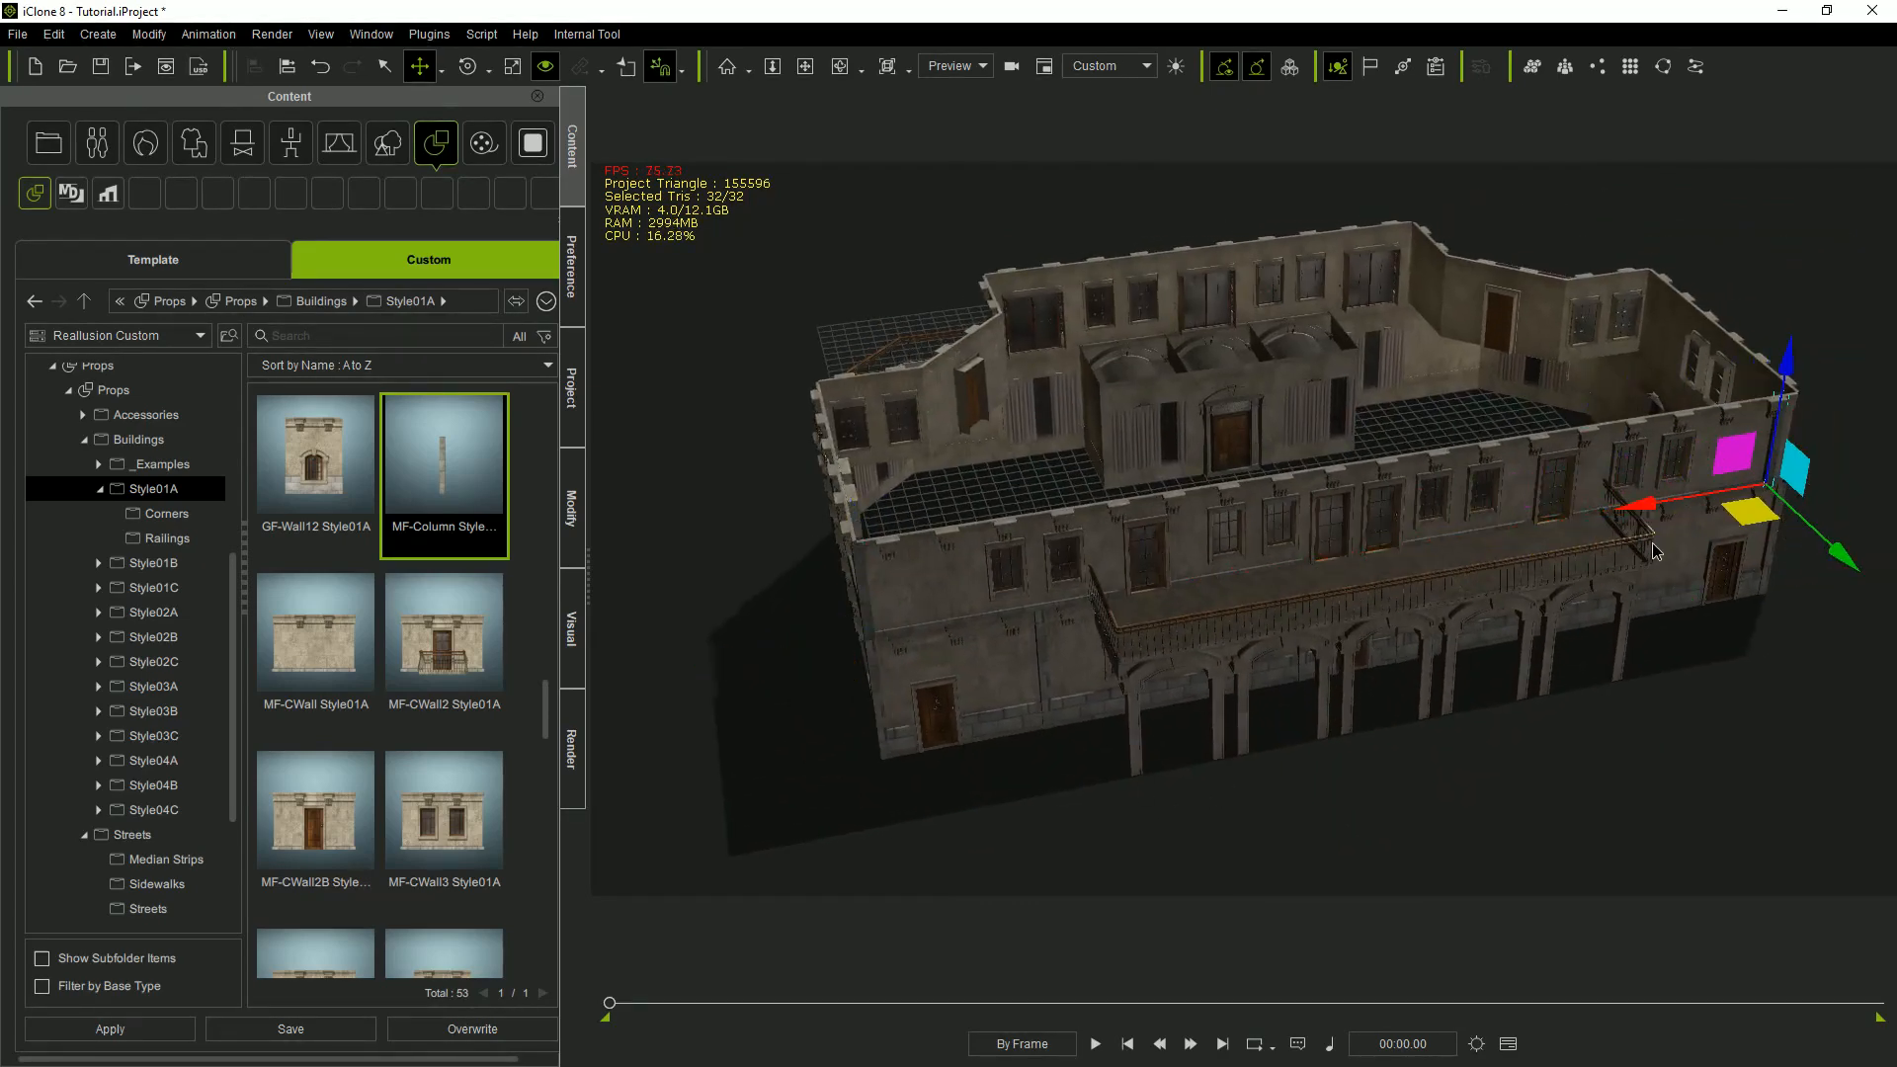
pyautogui.keyDown('alt'); pyautogui.moveTo(1657, 698); pyautogui.dragTo(1644, 519); pyautogui.keyUp('alt')
pyautogui.moveTo(1482, 482); pyautogui.dragTo(1525, 506)
pyautogui.keyDown('alt'); pyautogui.moveTo(1532, 657); pyautogui.dragTo(1539, 517); pyautogui.keyUp('alt')
pyautogui.keyDown('ctrl'); pyautogui.moveTo(1432, 382); pyautogui.dragTo(1059, 739); pyautogui.keyUp('ctrl')
pyautogui.keyDown('alt'); pyautogui.moveTo(1233, 712); pyautogui.dragTo(1534, 577); pyautogui.keyUp('alt')
pyautogui.keyDown('alt'); pyautogui.moveTo(1743, 641); pyautogui.dragTo(948, 612); pyautogui.keyUp('alt')
pyautogui.keyDown('alt'); pyautogui.moveTo(948, 613); pyautogui.dragTo(735, 604, button='right'); pyautogui.keyUp('alt')
pyautogui.keyDown('ctrl'); pyautogui.moveTo(1648, 592); pyautogui.dragTo(1896, 581); pyautogui.keyUp('ctrl')
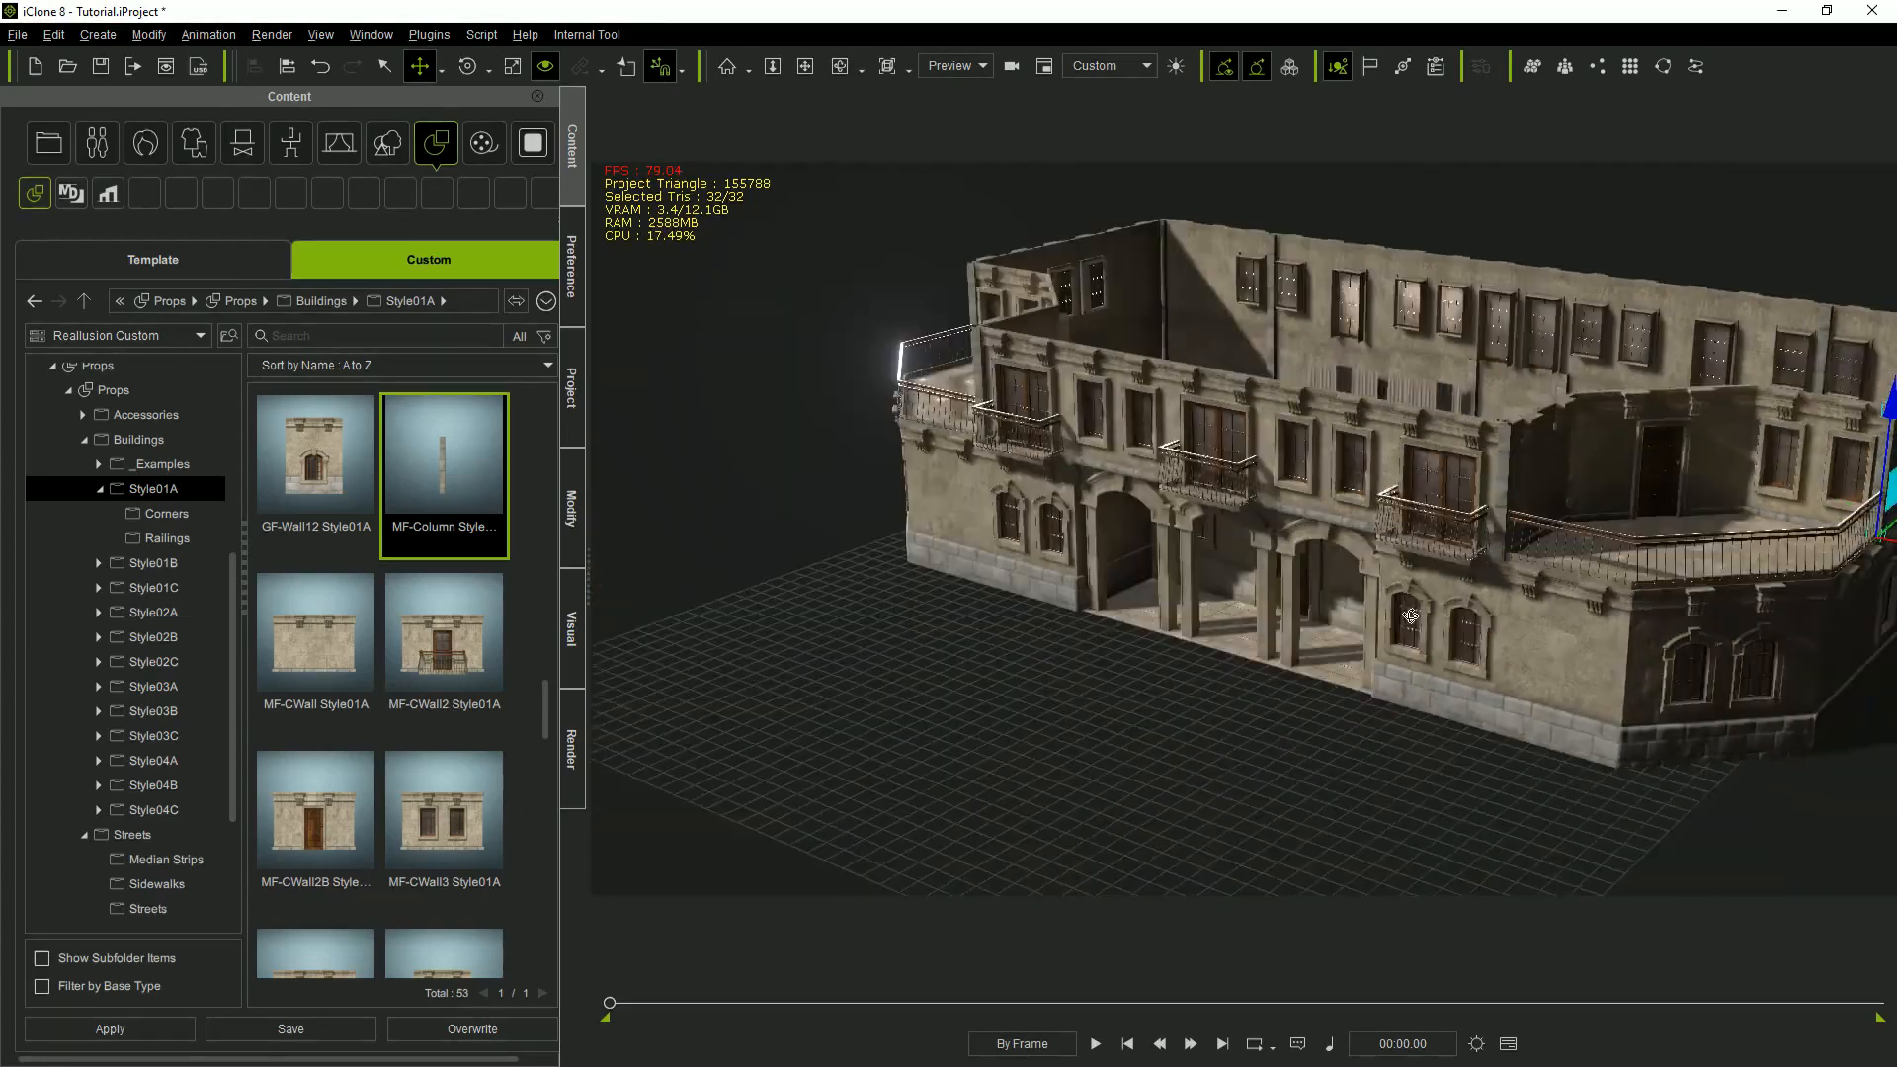
# Rename the middle front wall prop MF_Wall07 as First Floor in the scene list.
pyautogui.keyDown('alt'); pyautogui.moveTo(1699, 682); pyautogui.dragTo(1887, 699); pyautogui.keyUp('alt')
pyautogui.click(1462, 662)
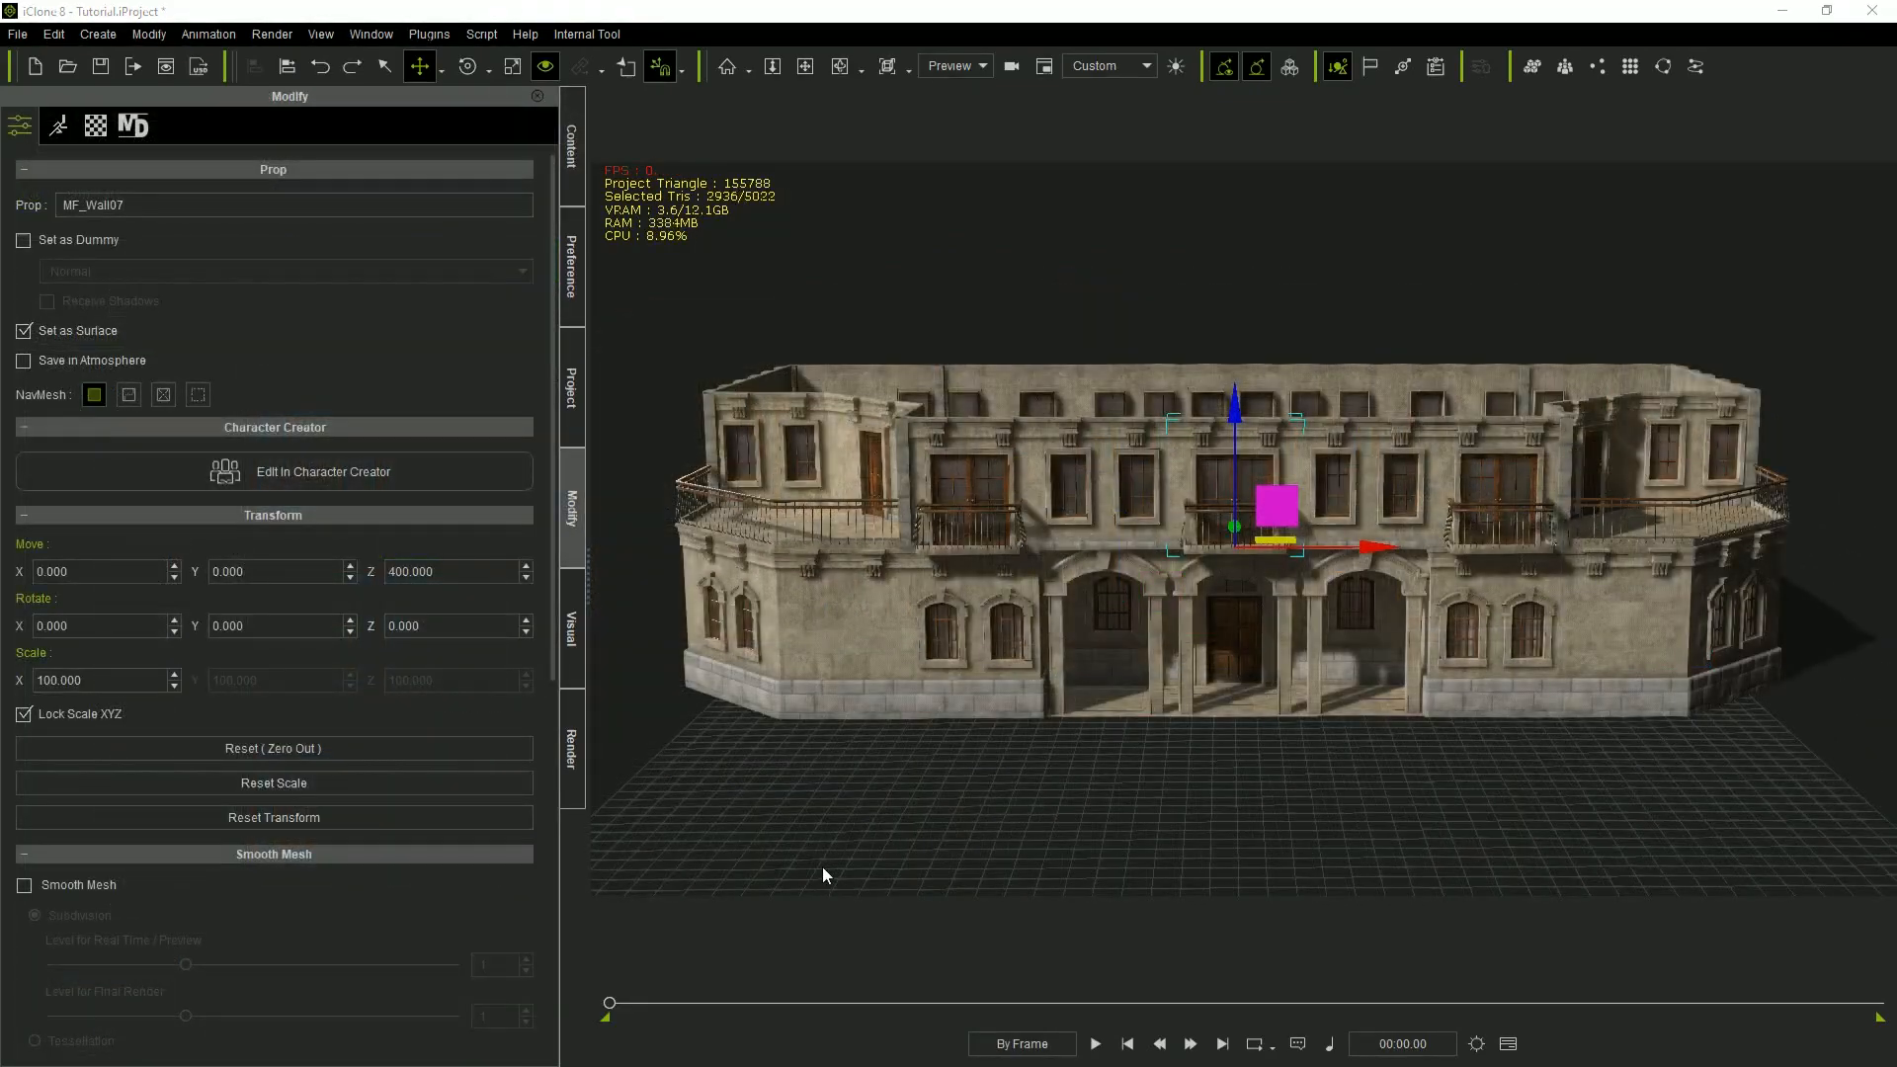
pyautogui.press('F5')
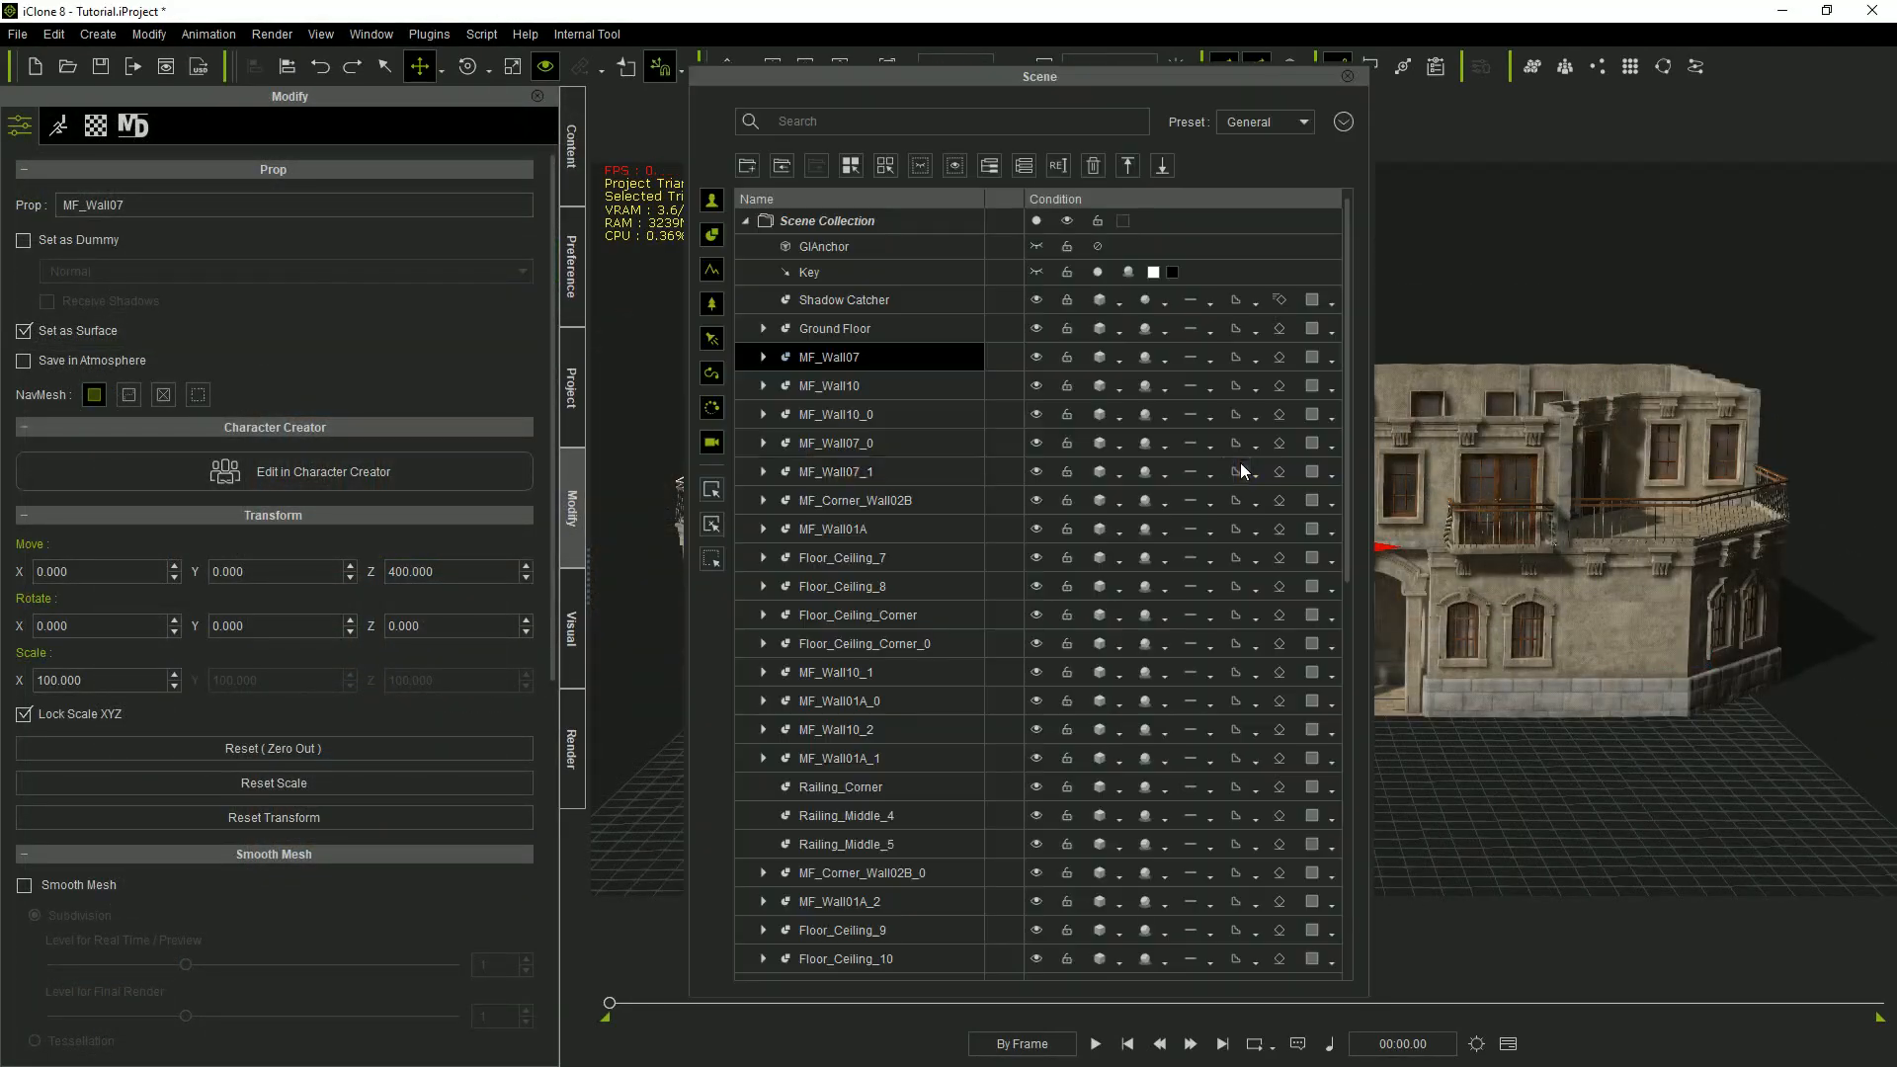
pyautogui.doubleClick(871, 362)
pyautogui.press('Return')
# Select all remaining upper-floor props from MF_Wall10 to the end of the scene list and attach them to First Floor.
pyautogui.click(869, 387)
pyautogui.moveTo(1356, 521); pyautogui.dragTo(1358, 857)
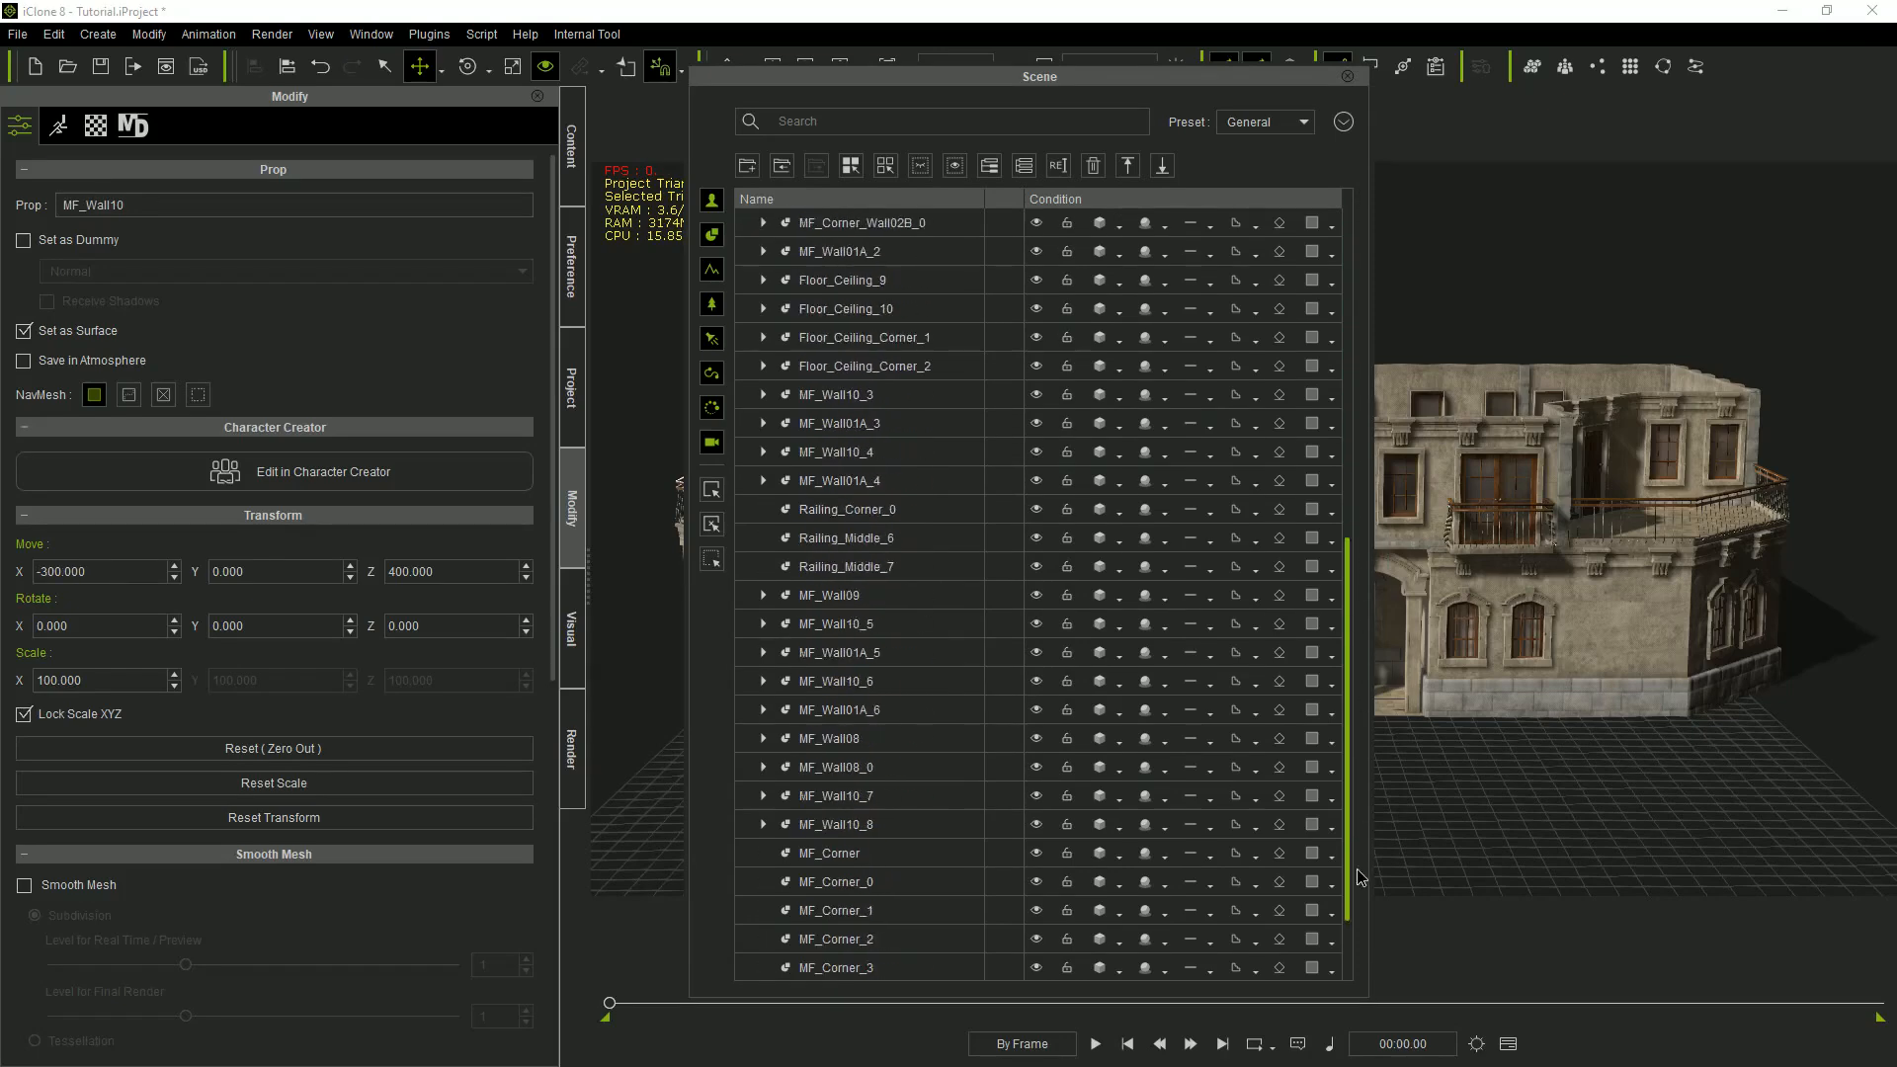
pyautogui.keyDown('shift'); pyautogui.click(887, 944); pyautogui.keyUp('shift')
pyautogui.scroll(8, 1025, 649)
pyautogui.moveTo(1024, 648); pyautogui.dragTo(859, 358)
pyautogui.press('F5')
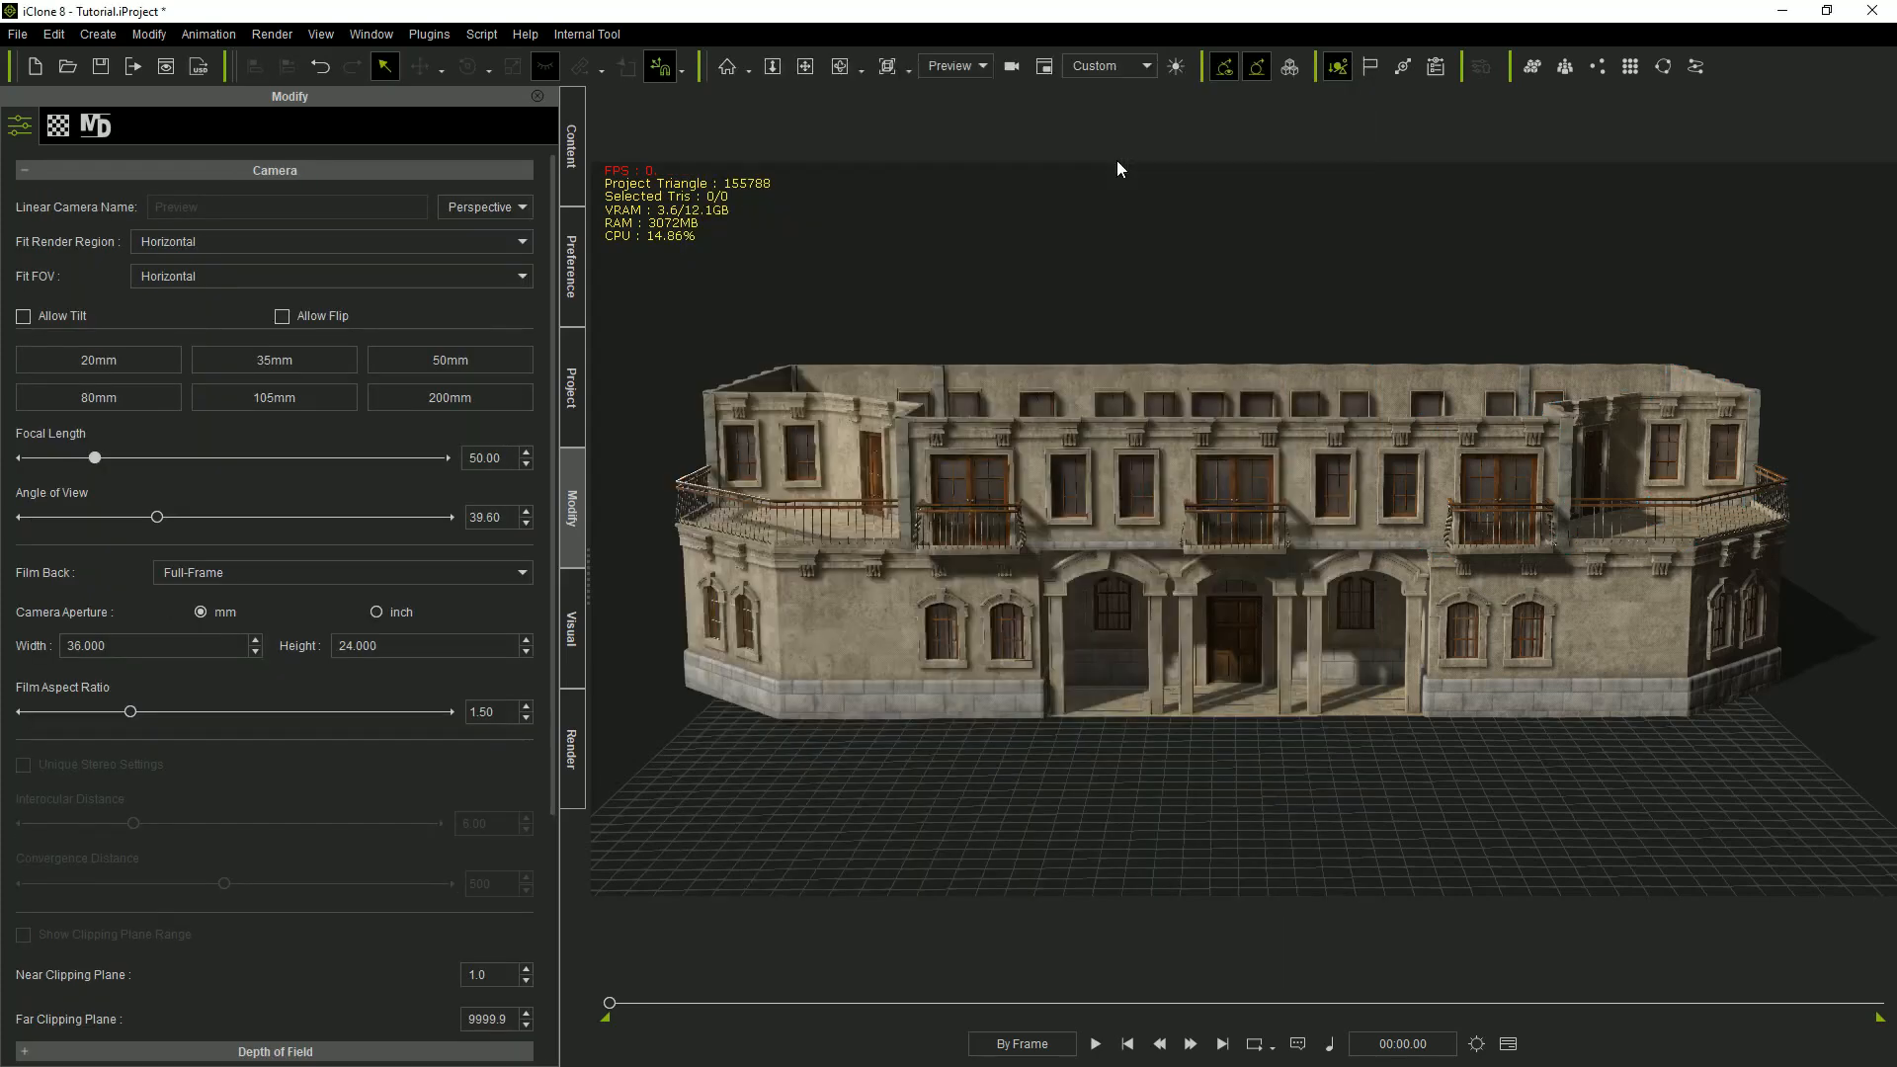
# Duplicate the whole First Floor group straight up to Z 700 as a second upper storey.
pyautogui.click(1171, 435)
pyautogui.press('w')
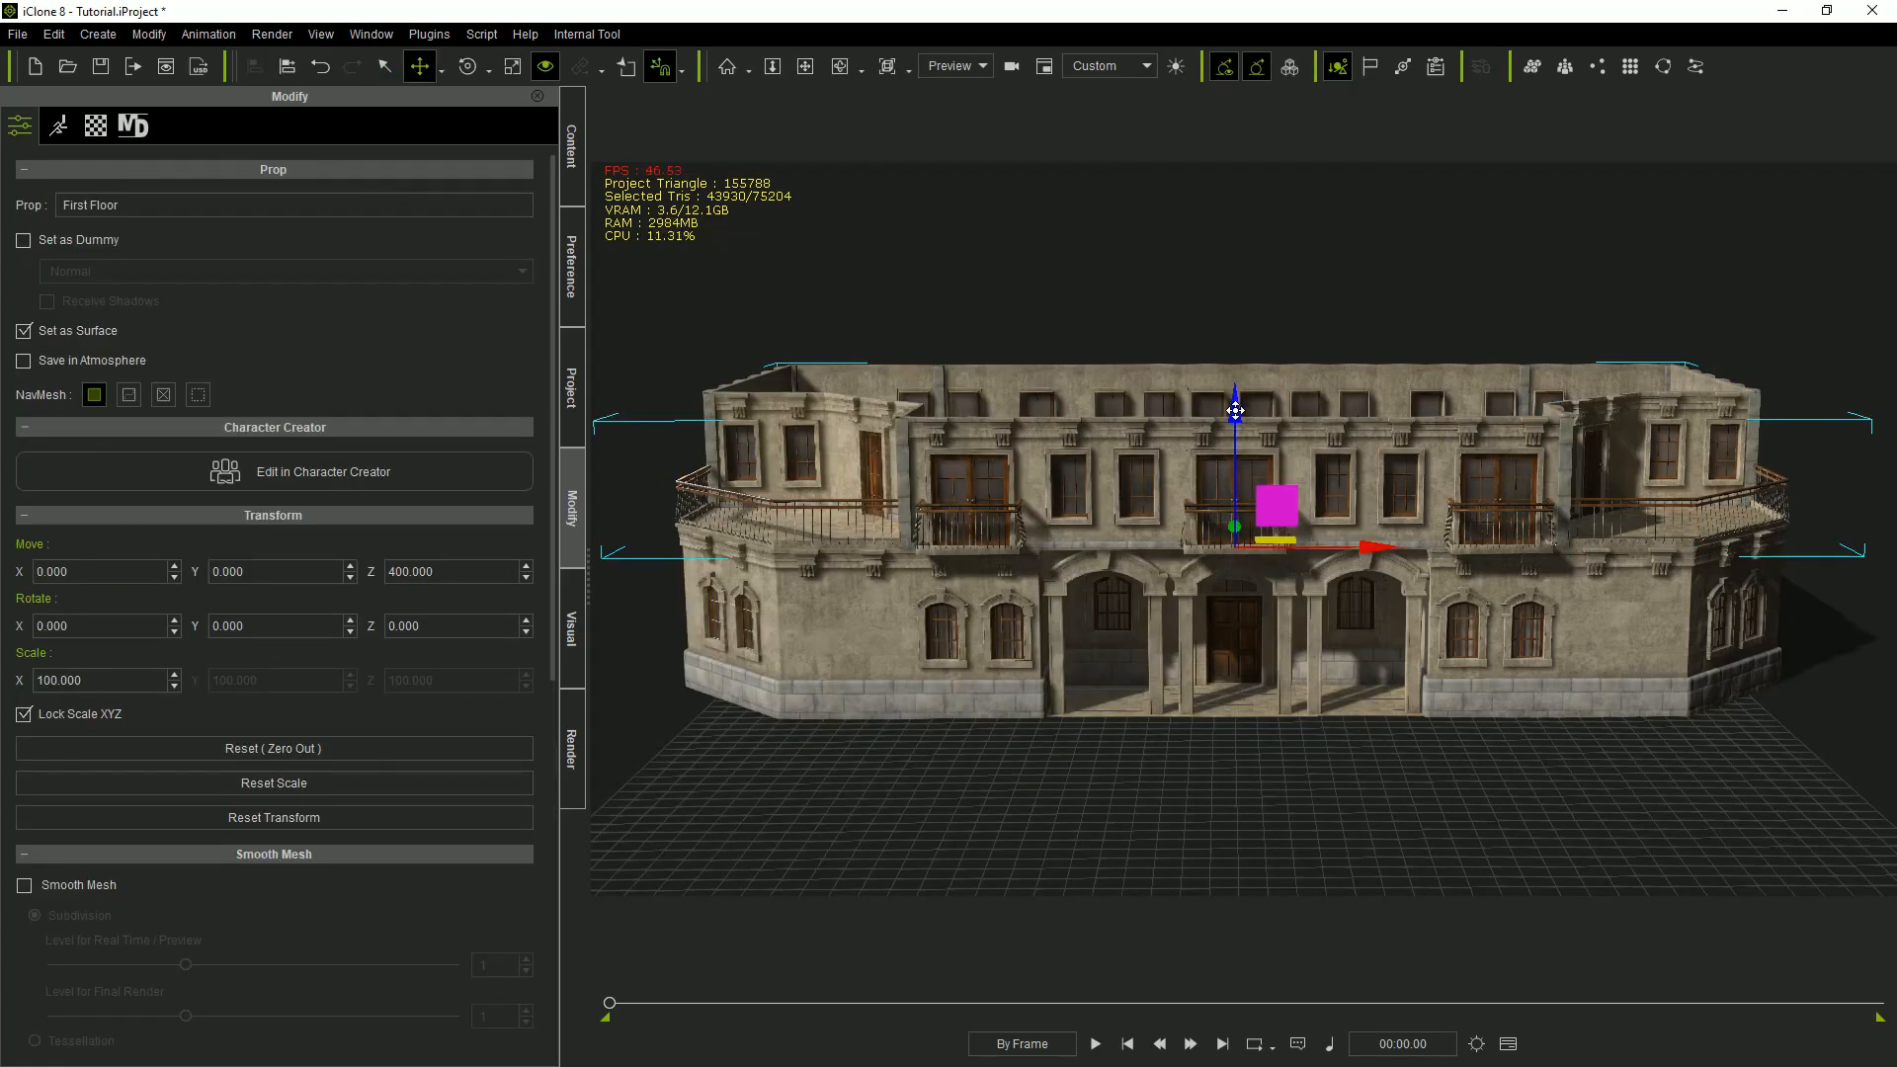
pyautogui.keyDown('ctrl'); pyautogui.moveTo(1234, 409); pyautogui.dragTo(1234, 278); pyautogui.keyUp('ctrl')
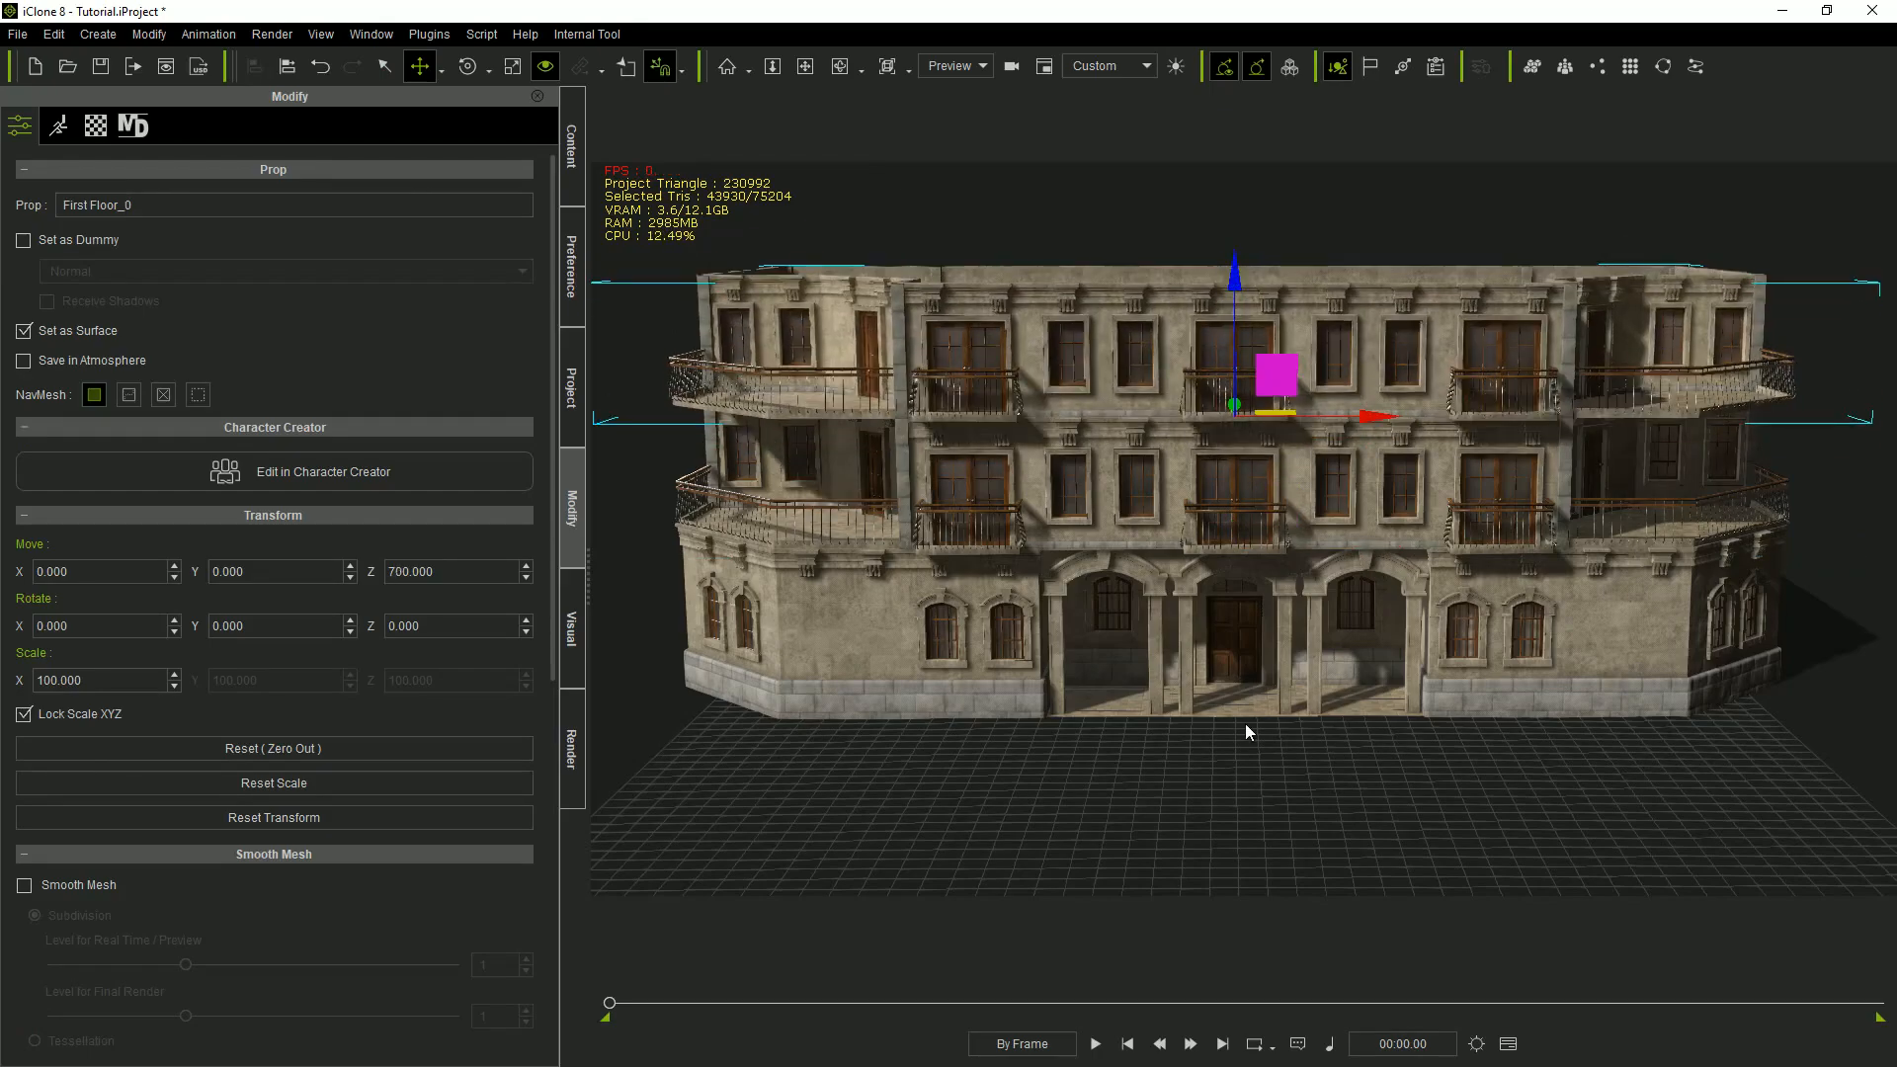
# Delete the three rear walls with balcony doors, MF_Wall09 and both MF_Wall08 walls, from the top storey.
pyautogui.moveTo(1029, 774); pyautogui.dragTo(1895, 771, button='right')
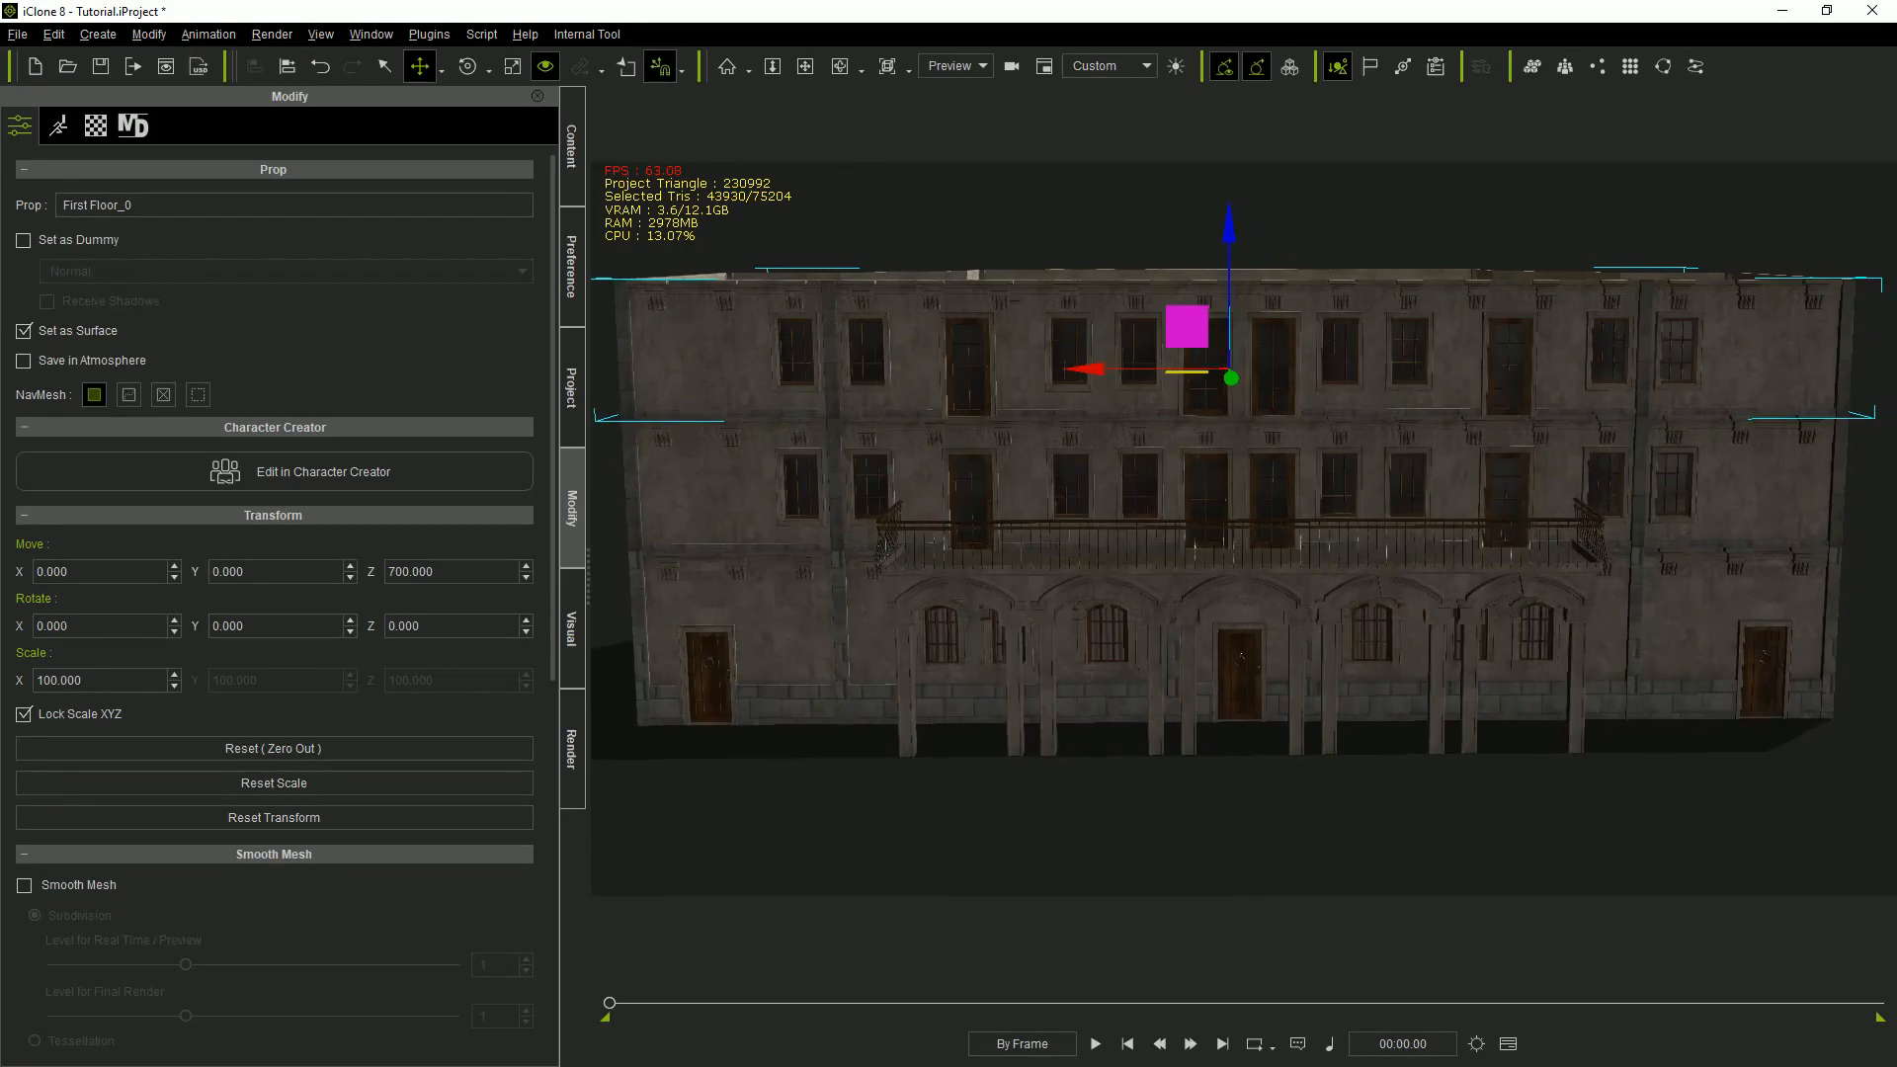
pyautogui.click(964, 306)
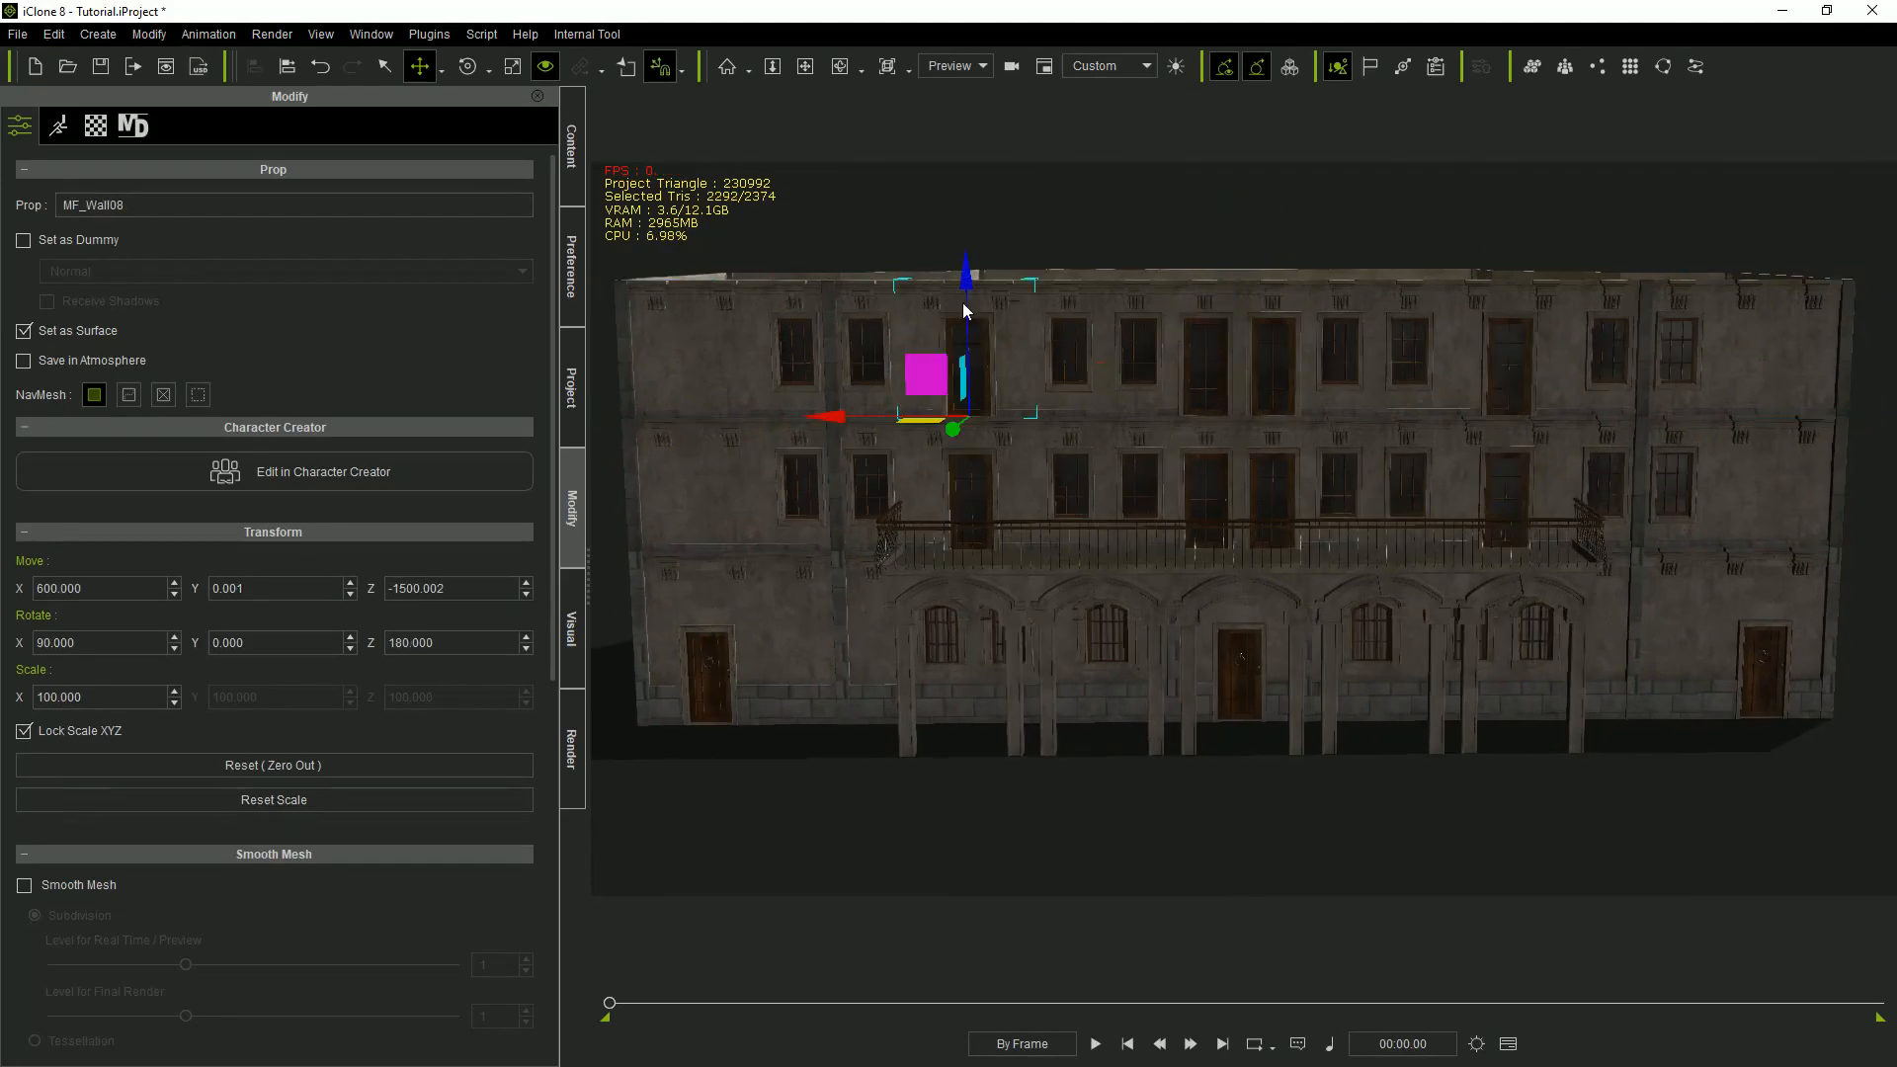
pyautogui.press('Delete')
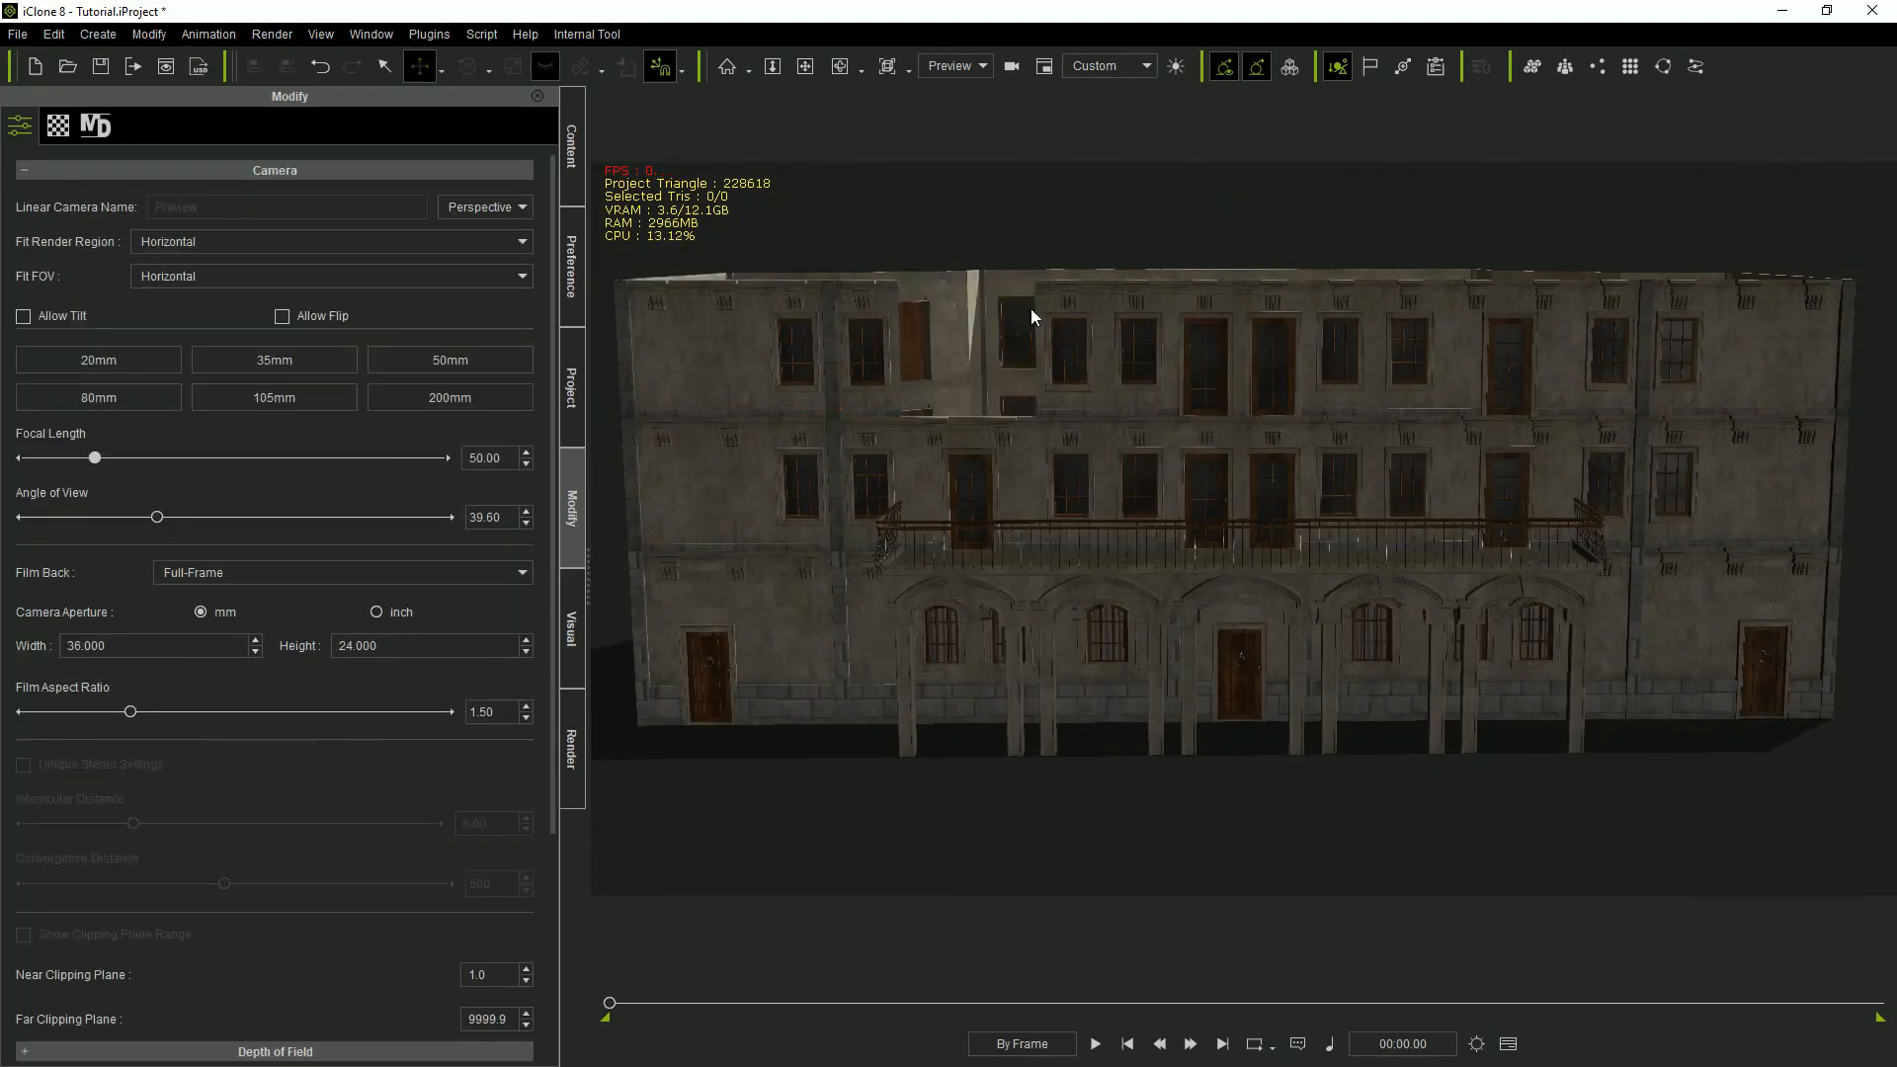
pyautogui.click(1223, 308)
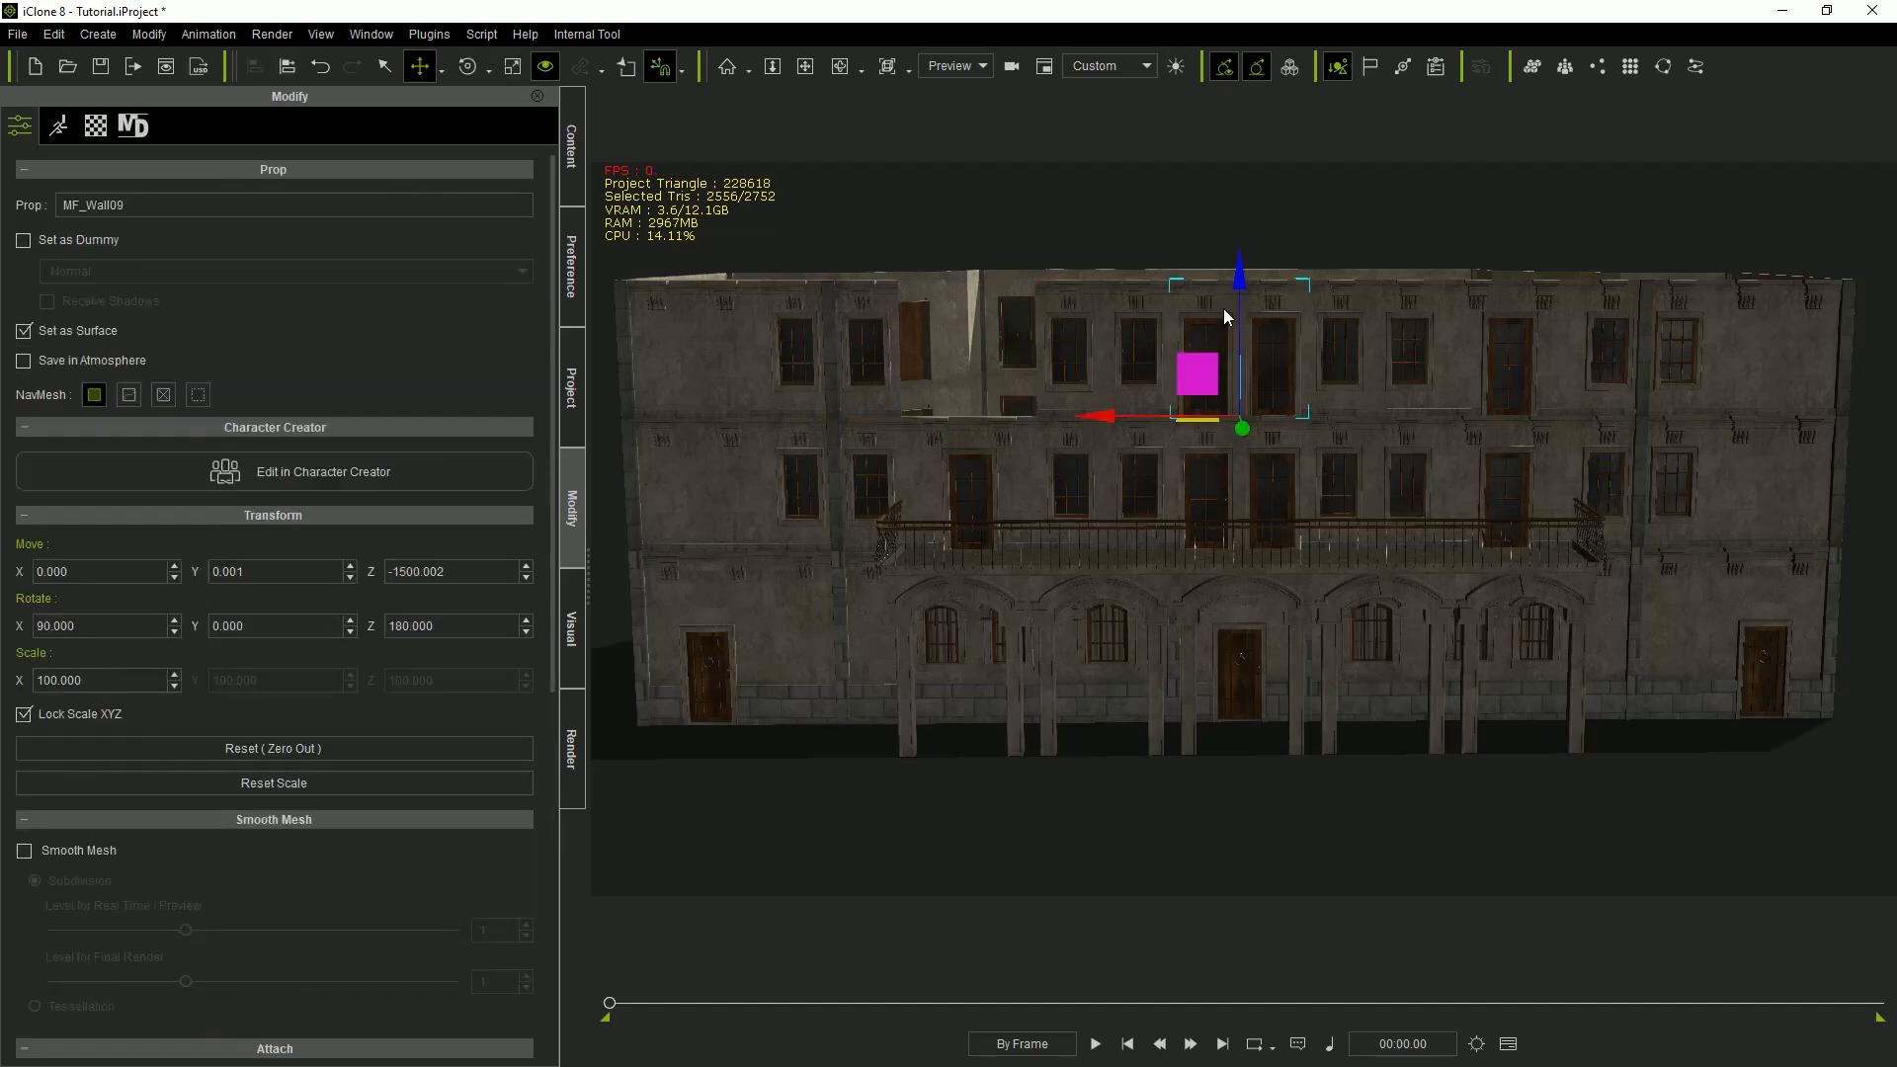
pyautogui.press('Delete')
pyautogui.click(1523, 302)
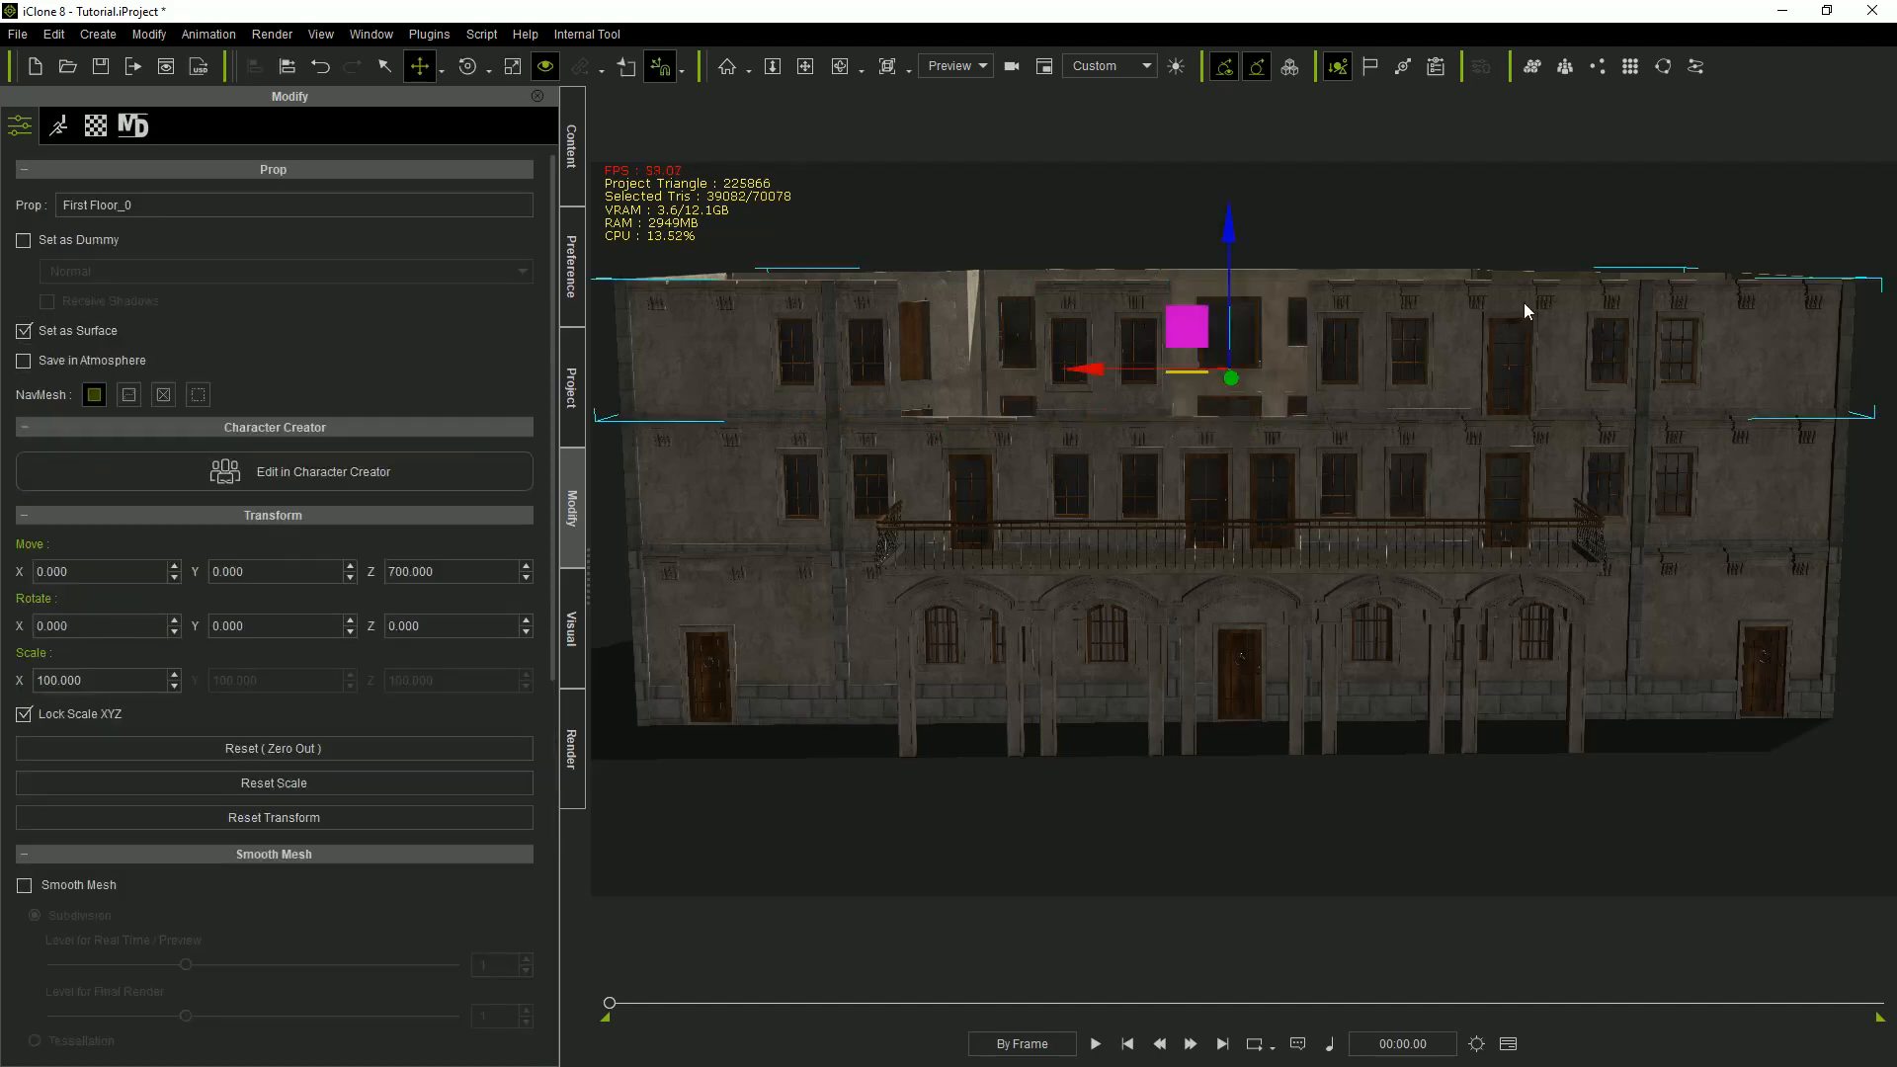
pyautogui.click(1525, 316)
pyautogui.press('Delete')
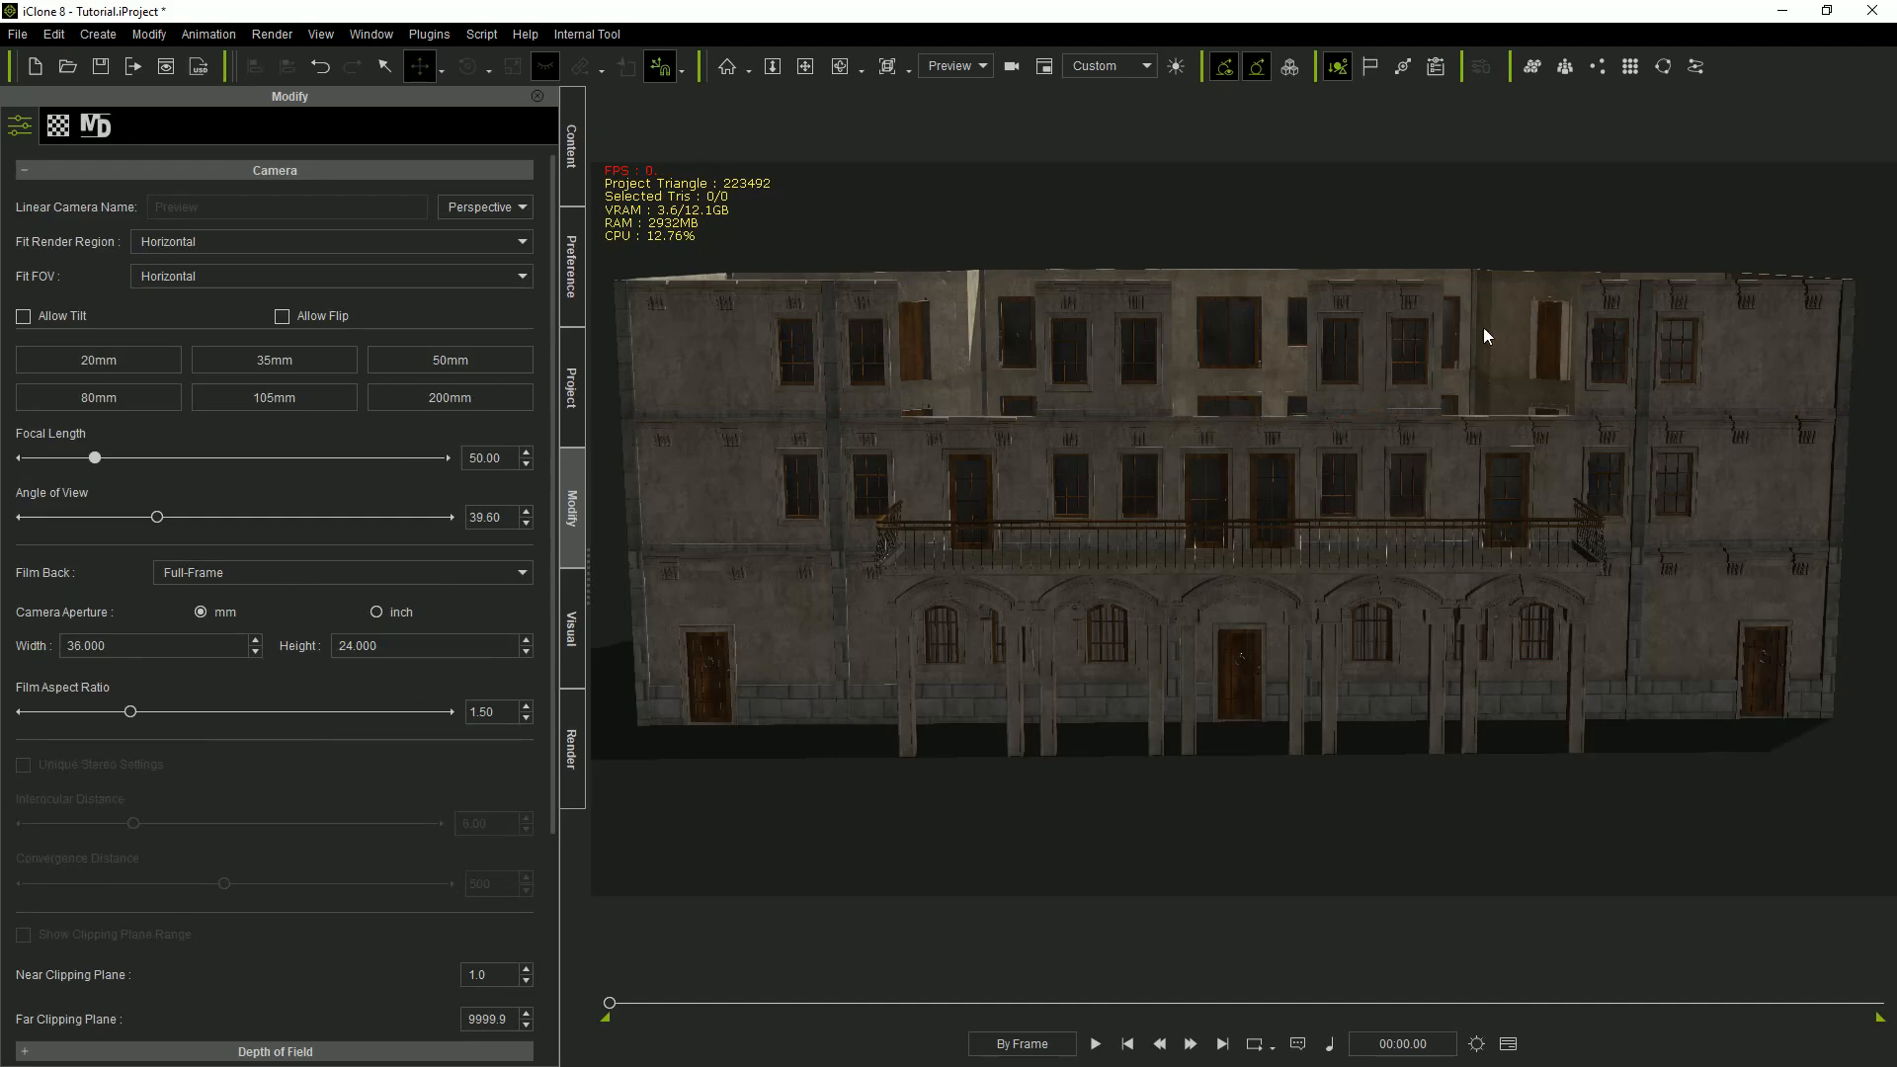
# Add an MF-Wall09 Style01A wall with its balcony, turn it outward and fit it into the middle rear gap of the top storey.
pyautogui.click(573, 168)
pyautogui.moveTo(314, 692); pyautogui.dragTo(1544, 684)
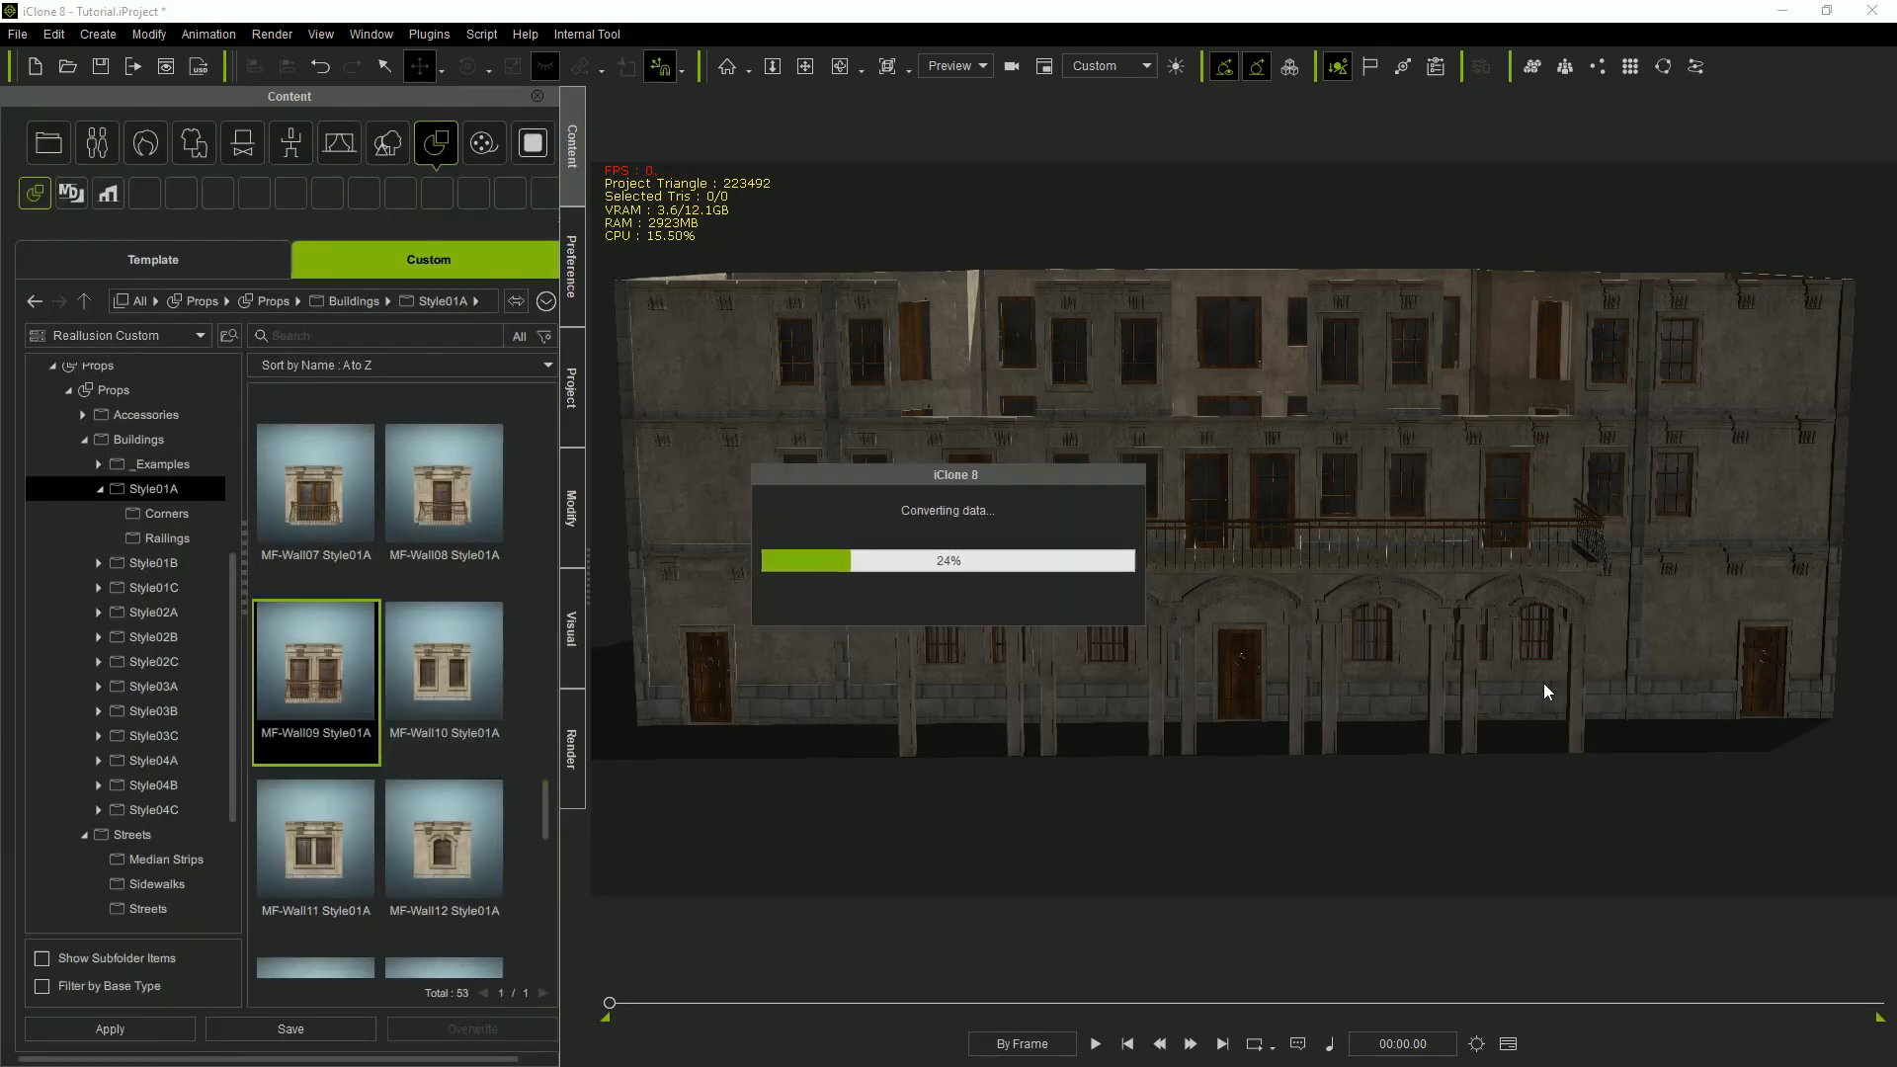
pyautogui.moveTo(1514, 630); pyautogui.dragTo(1248, 553, button='right')
pyautogui.moveTo(1306, 524); pyautogui.dragTo(1094, 734)
pyautogui.press('e')
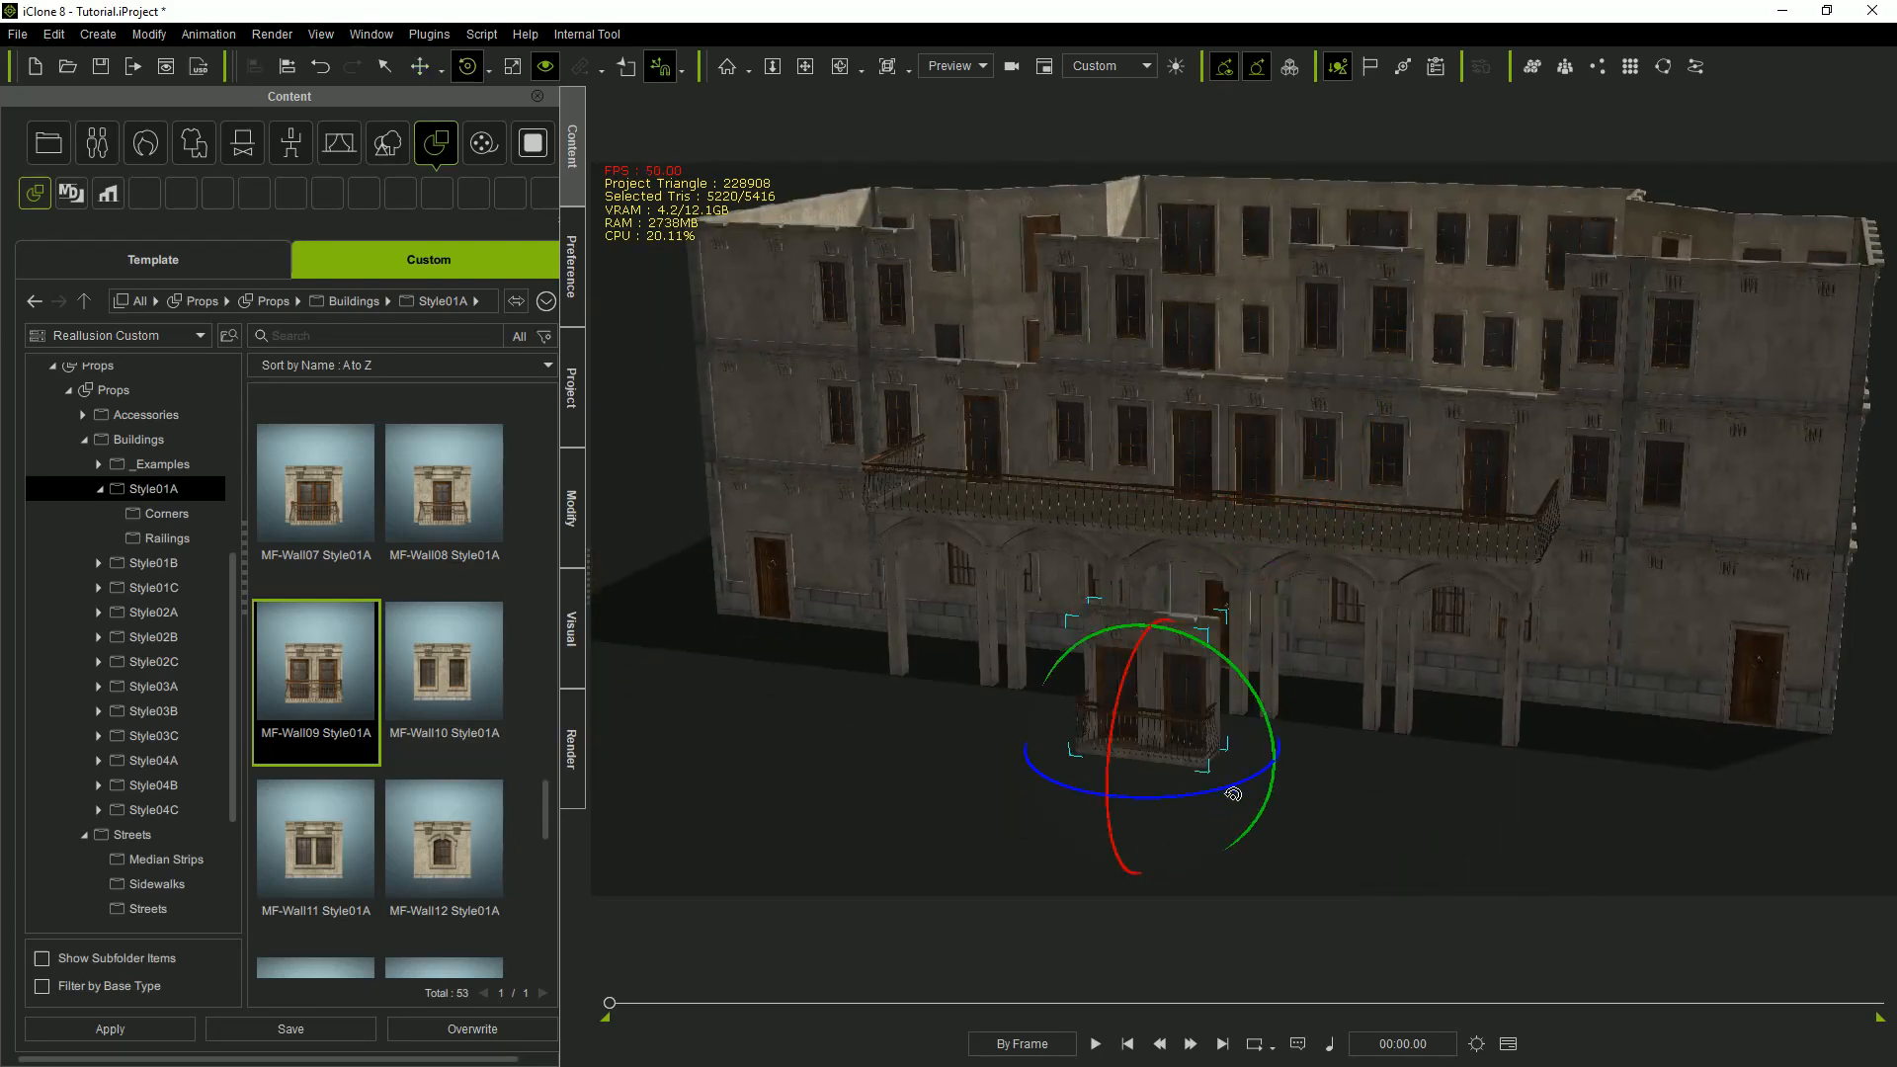
pyautogui.press('w')
pyautogui.moveTo(1094, 741); pyautogui.dragTo(1207, 475, button='right')
pyautogui.moveTo(1091, 390); pyautogui.dragTo(1255, 296)
pyautogui.moveTo(1275, 316); pyautogui.dragTo(1551, 309, button='right')
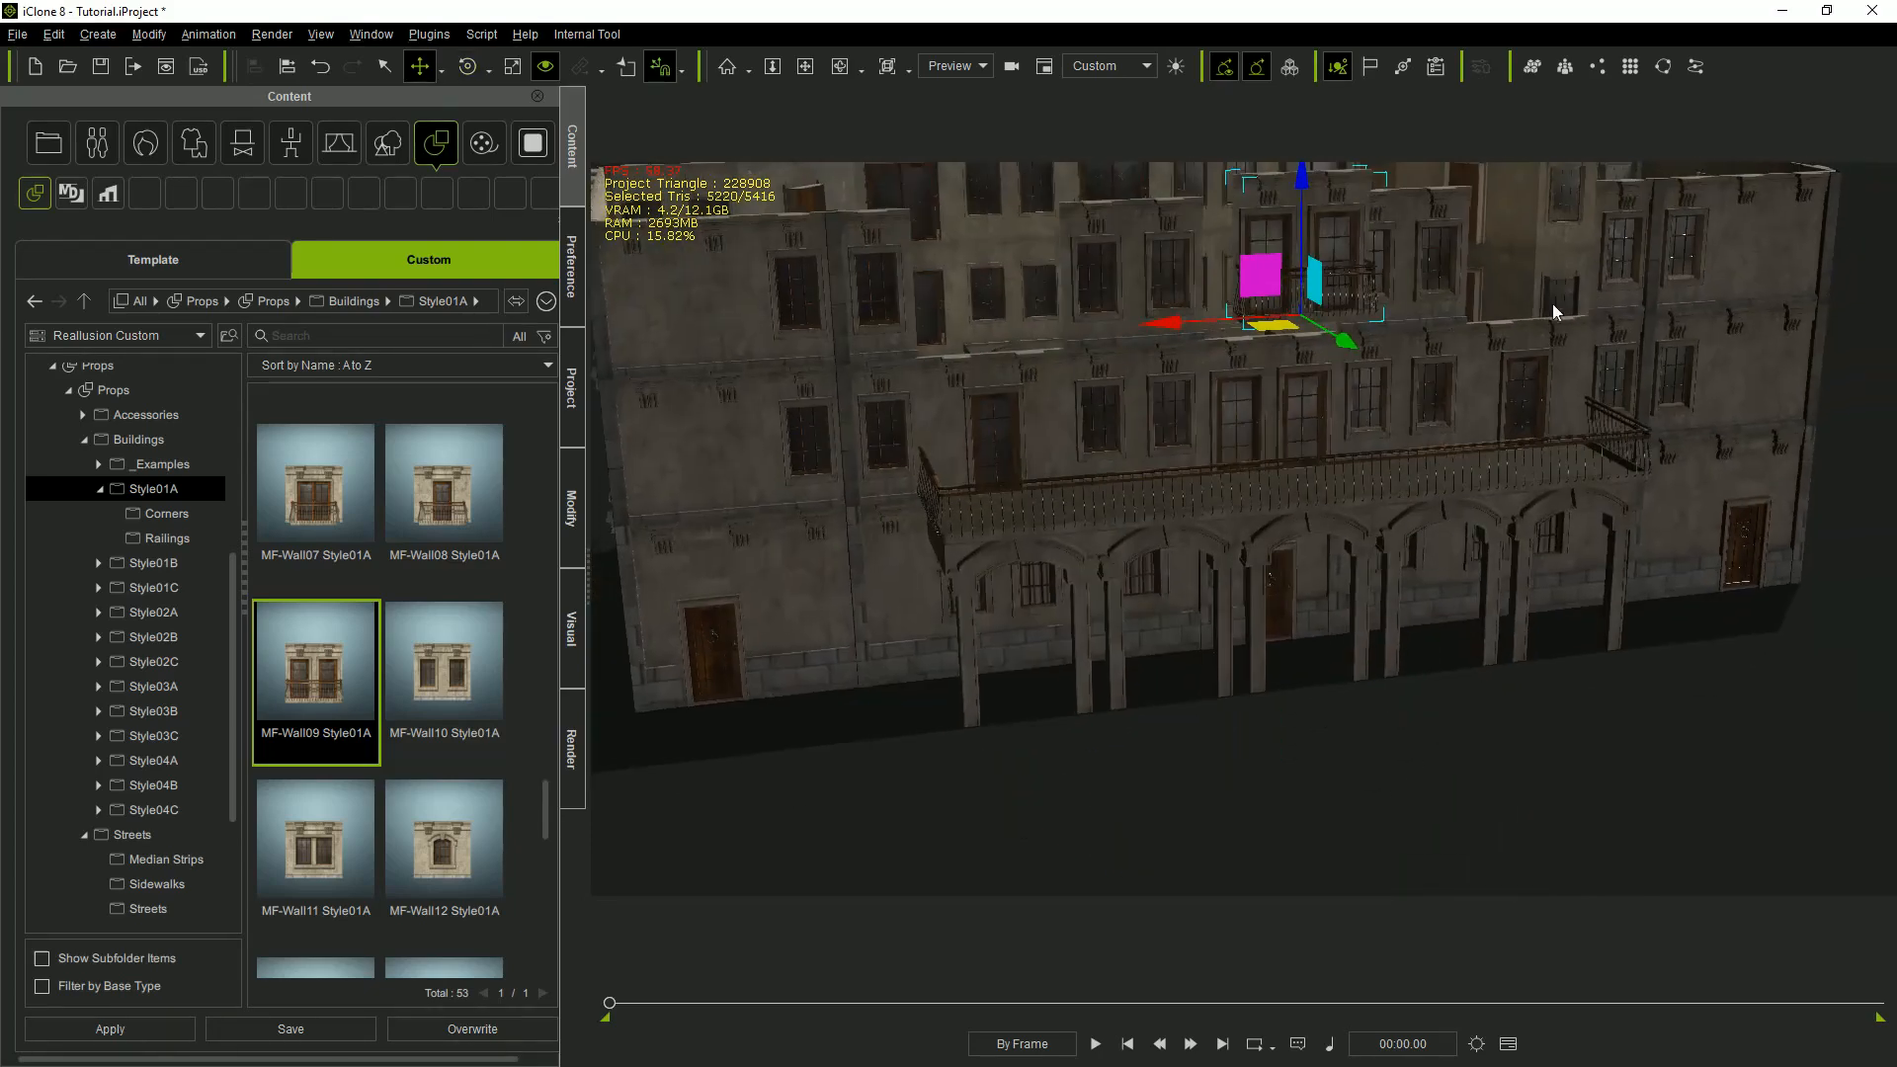
pyautogui.moveTo(1195, 322); pyautogui.dragTo(1159, 322)
pyautogui.moveTo(1284, 182); pyautogui.dragTo(1284, 206)
pyautogui.moveTo(1320, 365); pyautogui.dragTo(1312, 357)
# Add an MF-Wall08 Style01A wall with its balcony in one outer rear gap of the top storey and duplicate it into the other.
pyautogui.moveTo(1422, 542); pyautogui.dragTo(1354, 590, button='right')
pyautogui.moveTo(455, 492); pyautogui.dragTo(1687, 727)
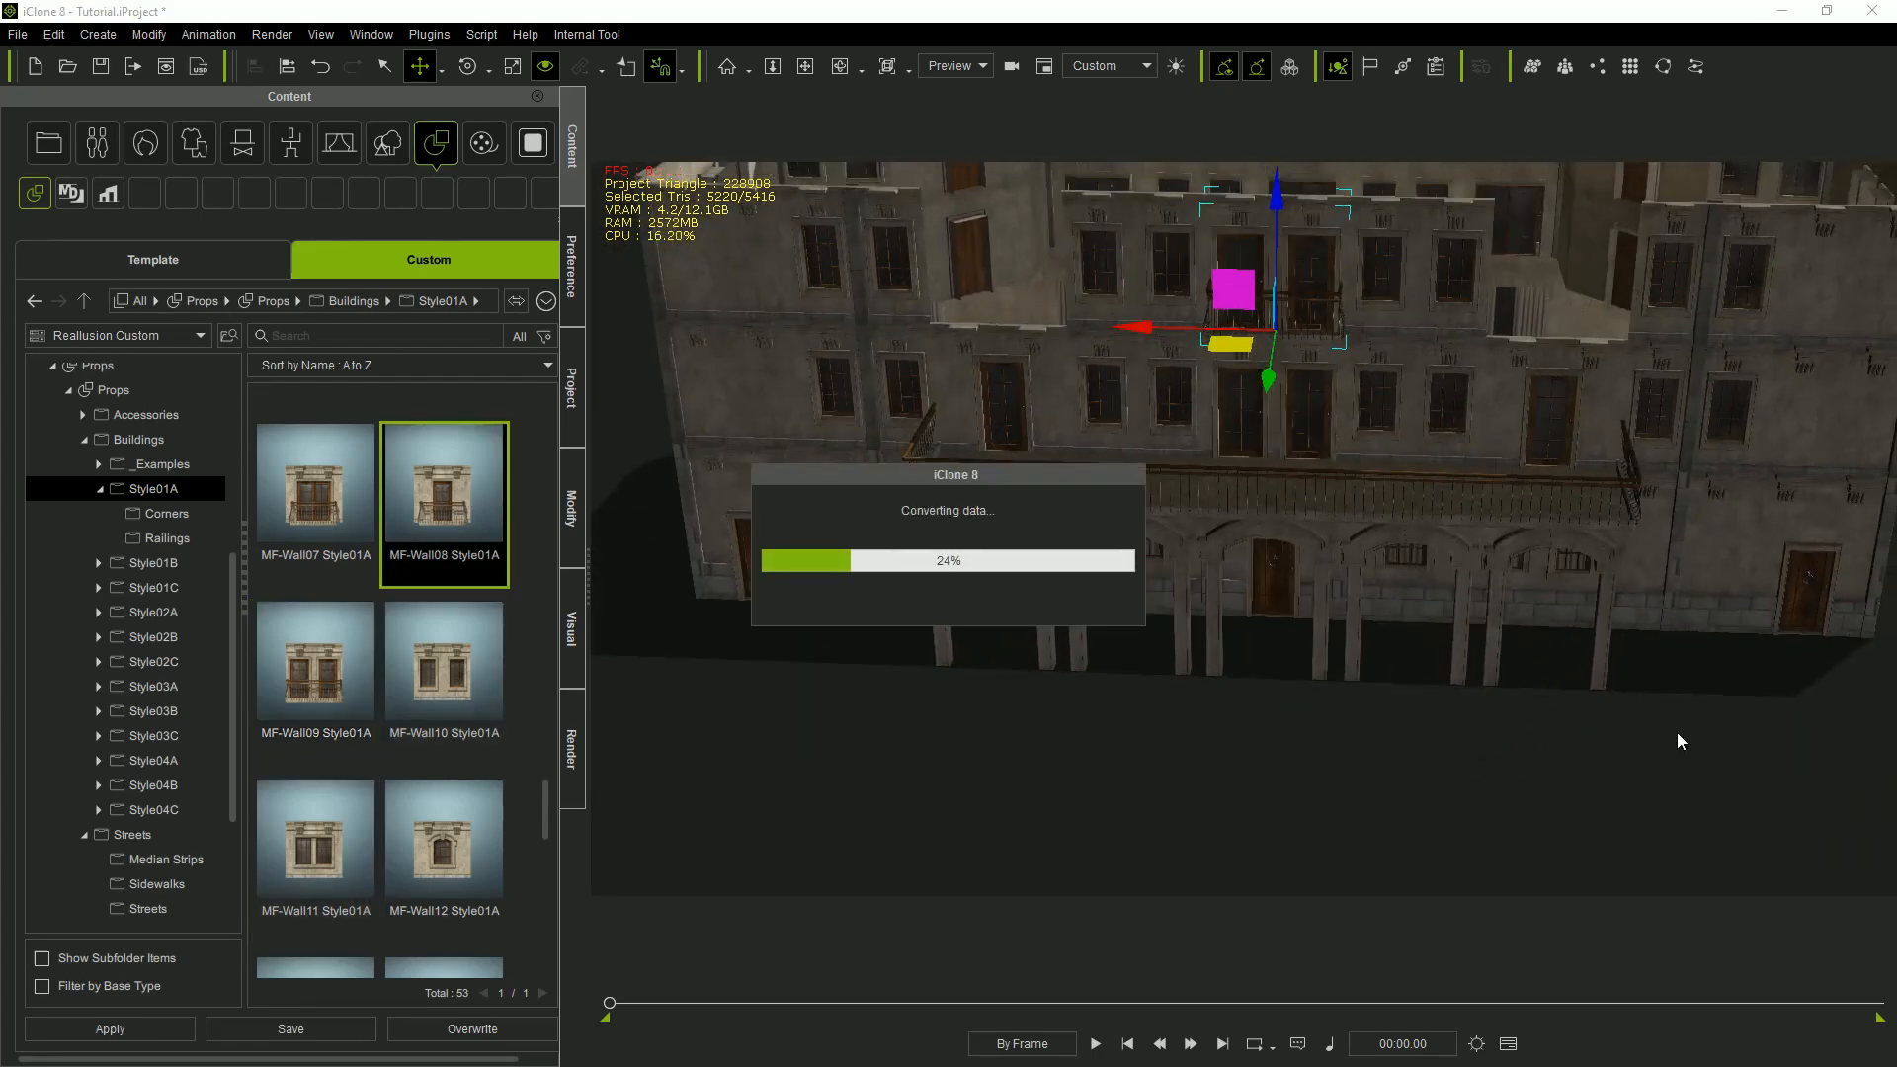
pyautogui.moveTo(1760, 709); pyautogui.dragTo(1403, 733, button='right')
pyautogui.moveTo(1189, 471); pyautogui.dragTo(873, 743)
pyautogui.moveTo(962, 525); pyautogui.dragTo(938, 271)
pyautogui.moveTo(866, 362); pyautogui.dragTo(1060, 440)
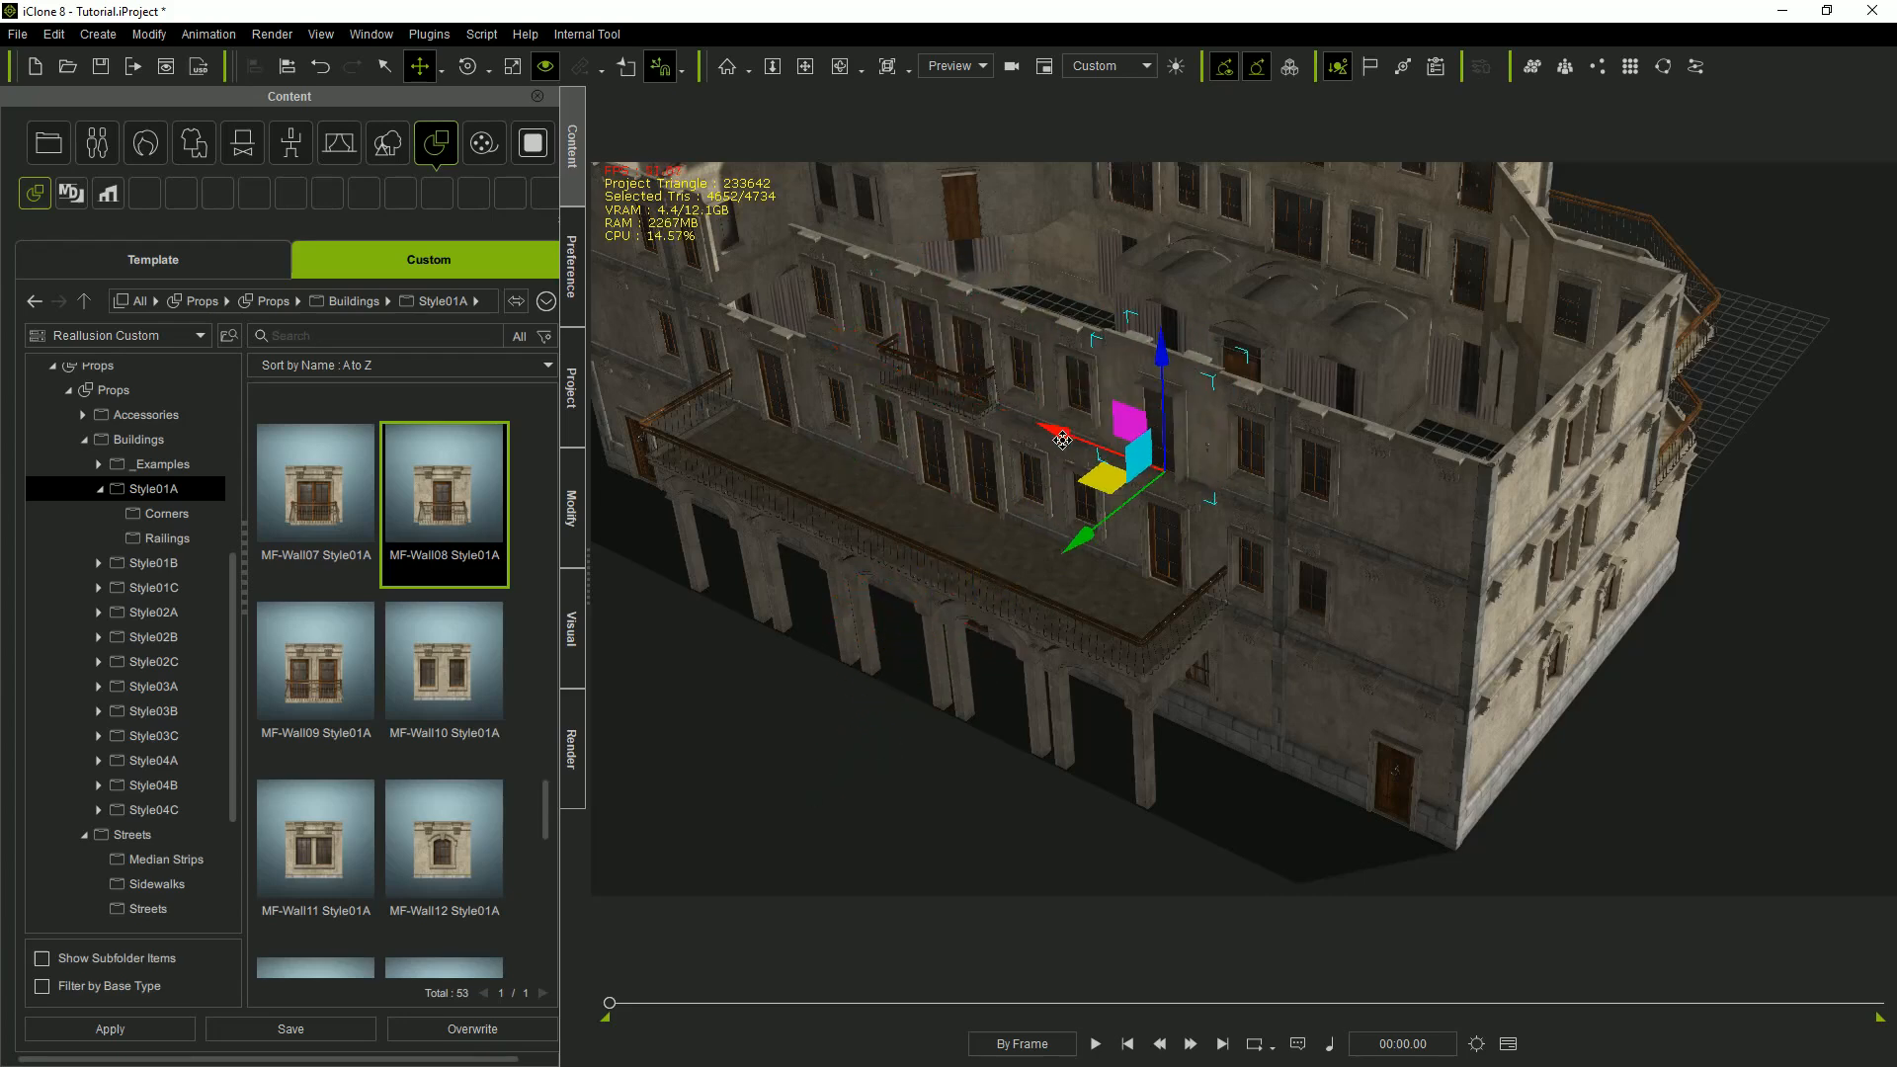
pyautogui.press('e')
pyautogui.moveTo(1200, 542); pyautogui.dragTo(1017, 559)
pyautogui.press('w')
pyautogui.keyDown('ctrl'); pyautogui.moveTo(1055, 430); pyautogui.dragTo(665, 308); pyautogui.keyUp('ctrl')
# Select the three new rear balcony walls and attach them to First Floor_0.
pyautogui.click(1182, 403)
pyautogui.keyDown('ctrl'); pyautogui.click(962, 304); pyautogui.keyUp('ctrl')
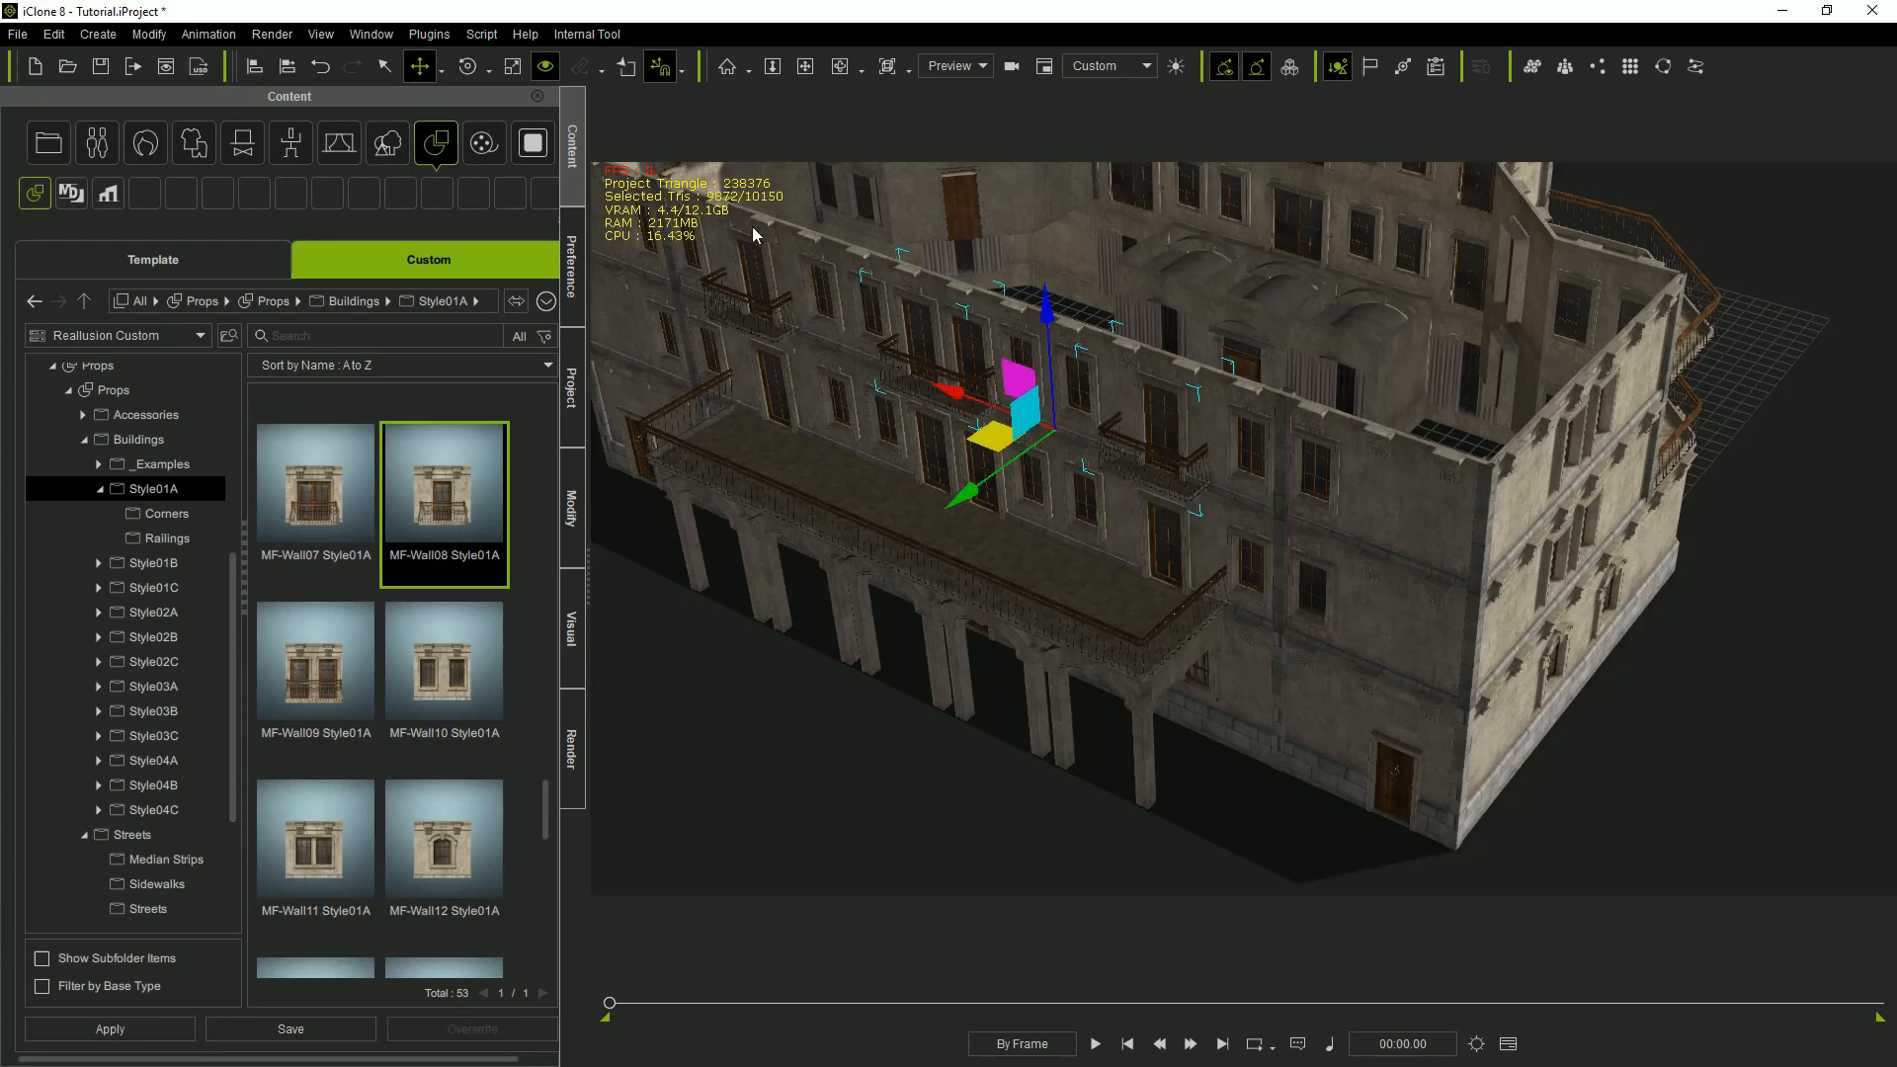
pyautogui.keyDown('ctrl'); pyautogui.click(752, 231); pyautogui.keyUp('ctrl')
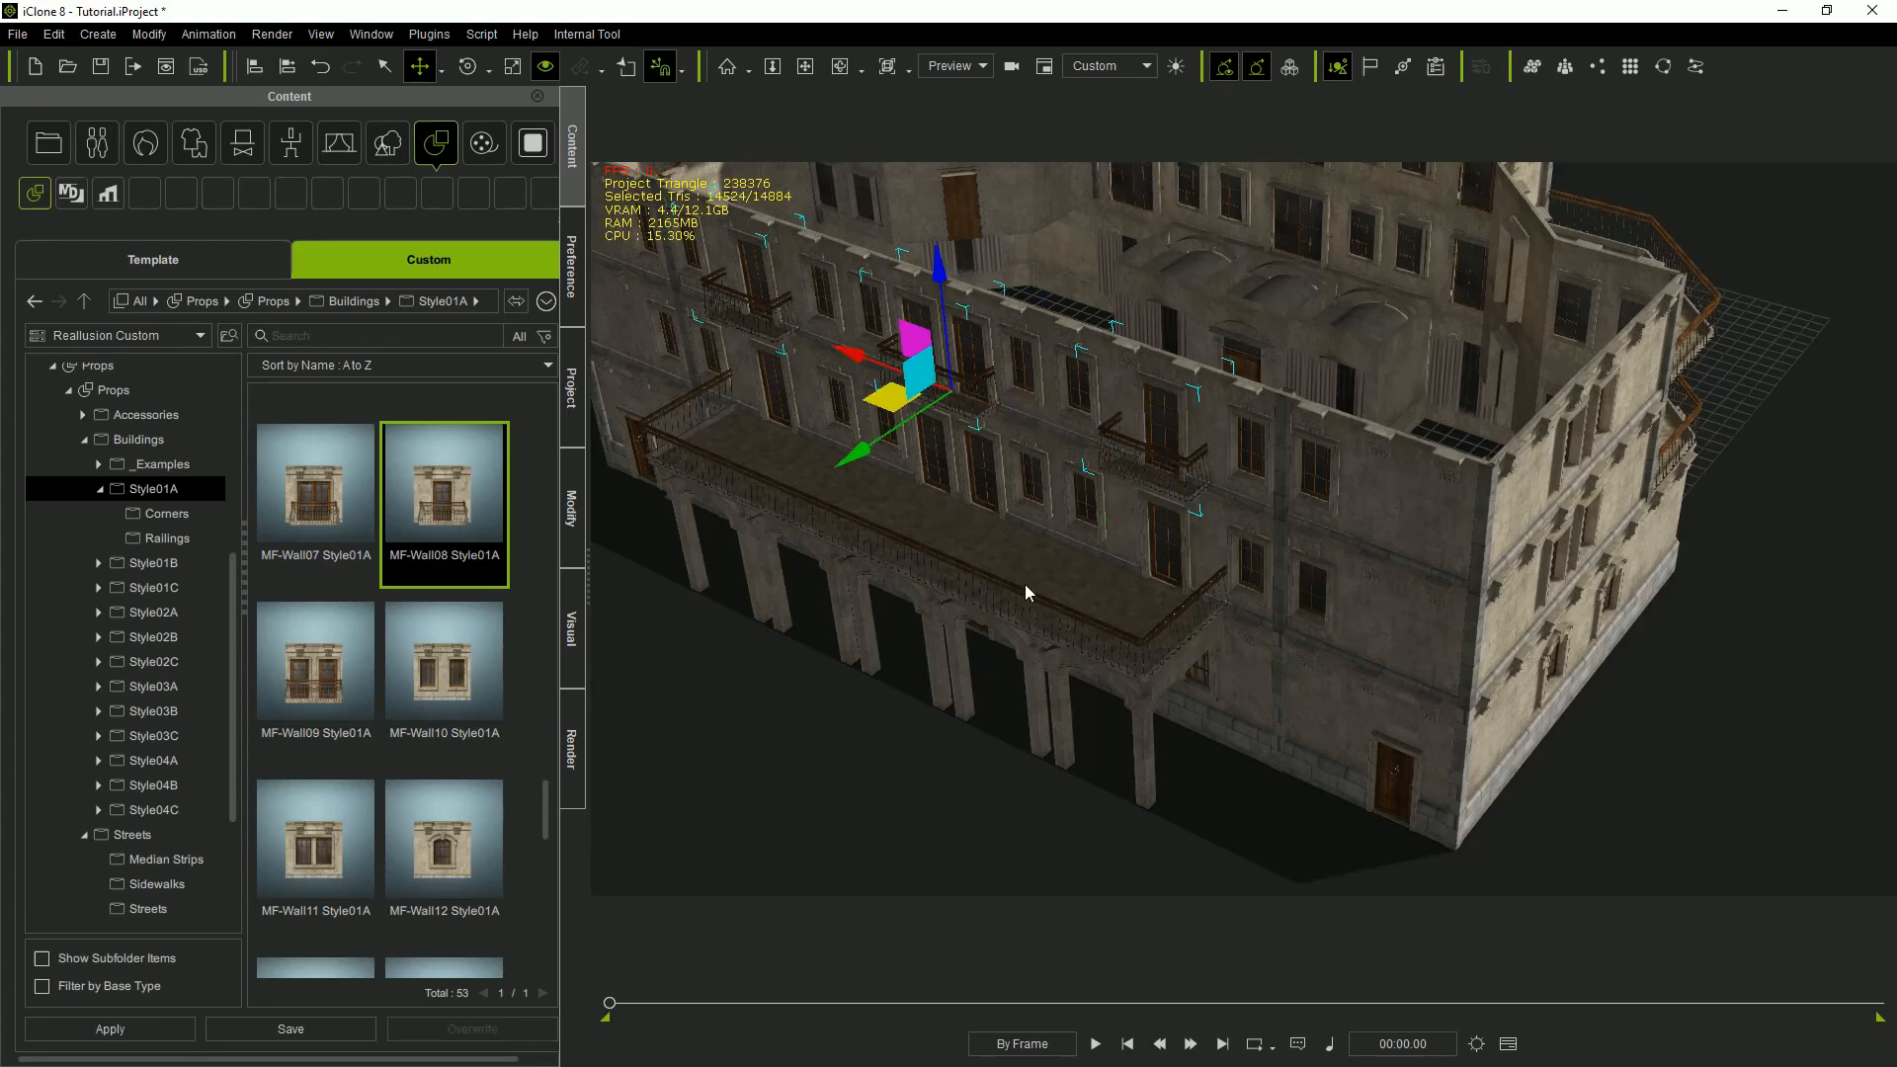
pyautogui.press('F2')
pyautogui.click(571, 518)
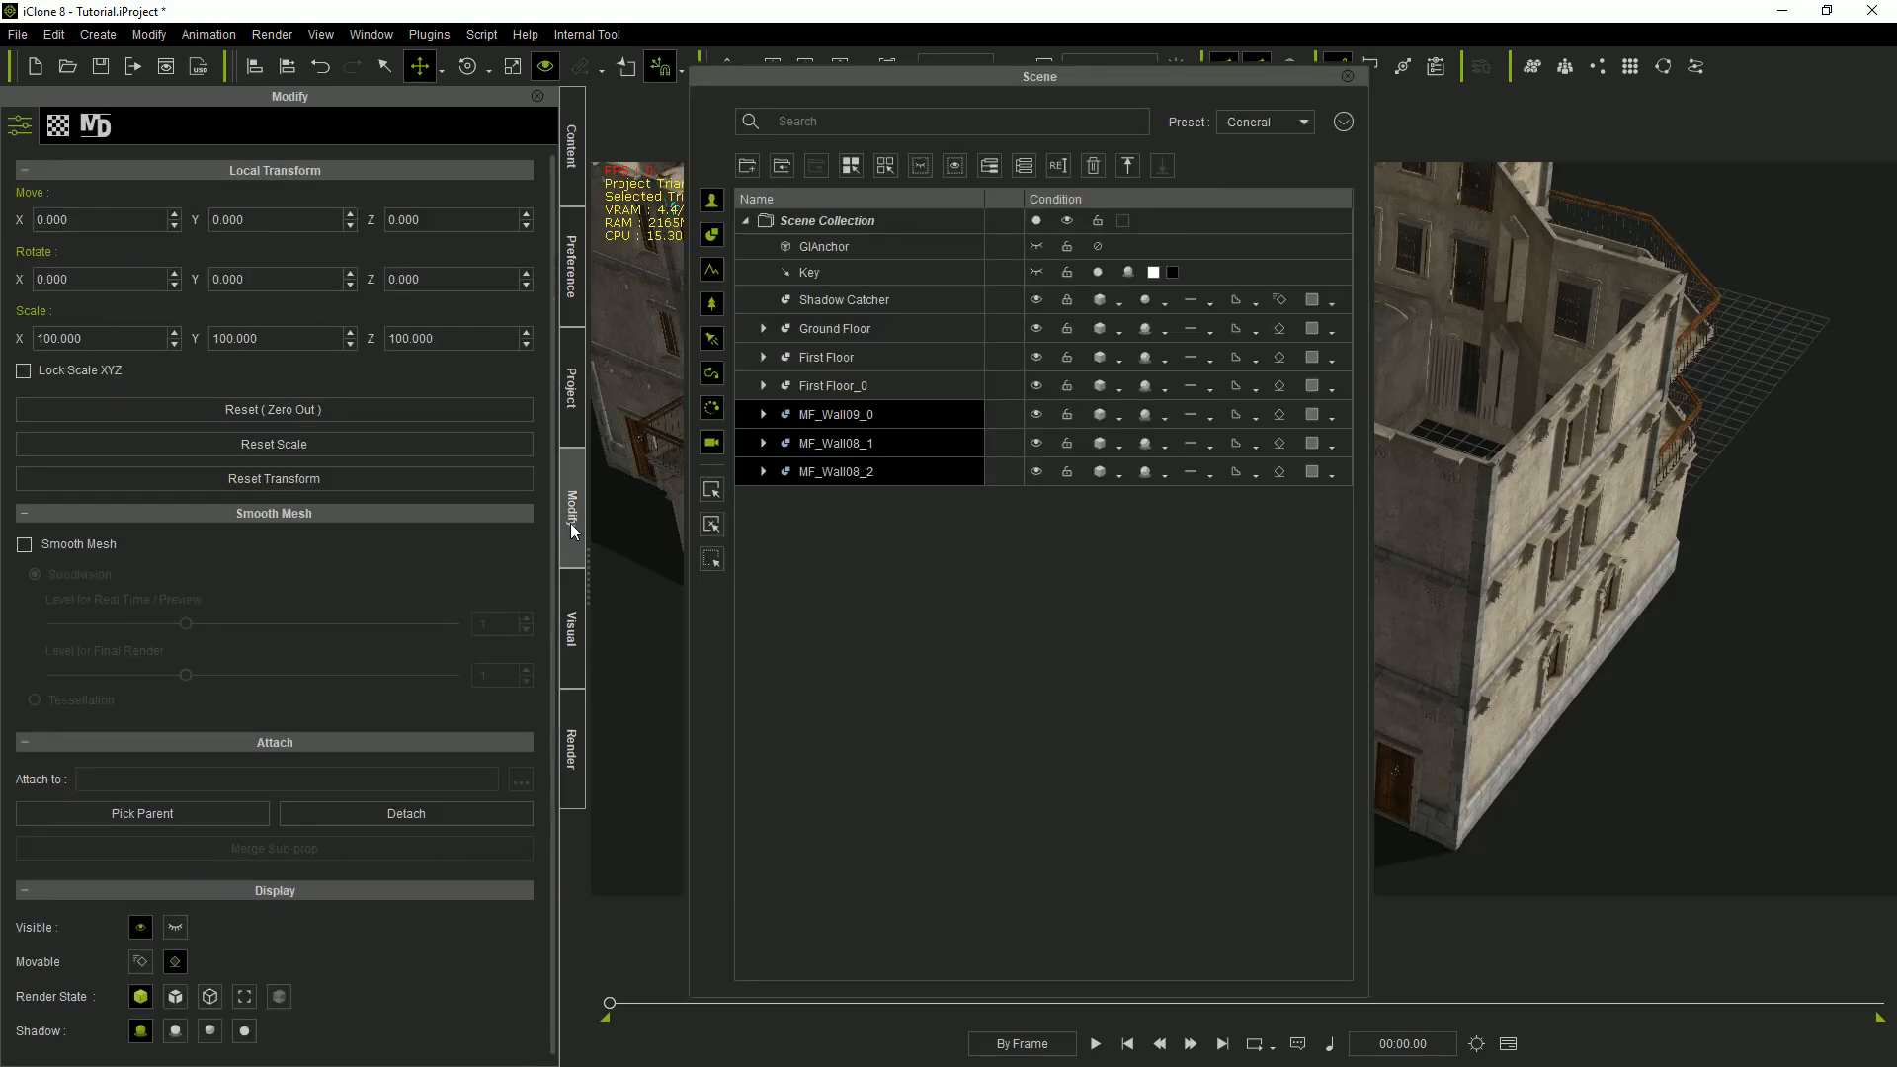
pyautogui.click(132, 814)
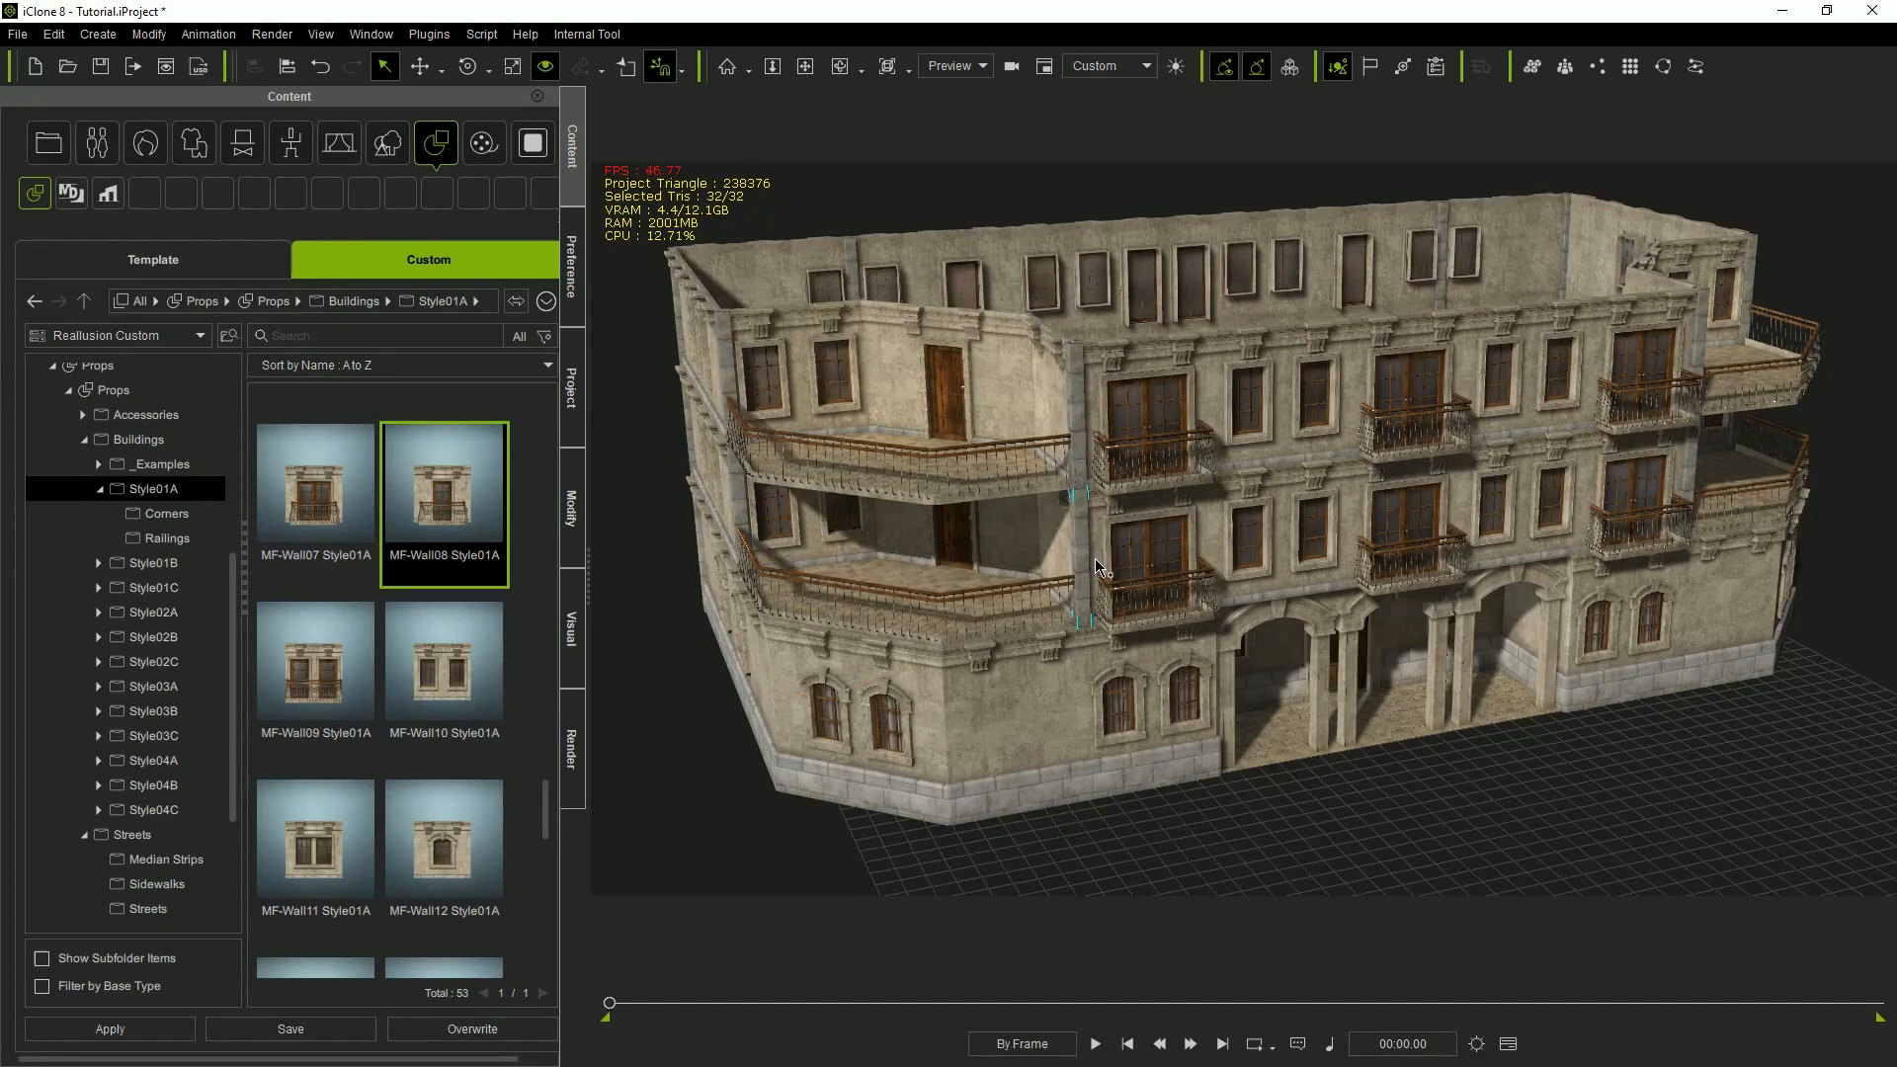
# Duplicate the wall column onto the two outer railing corners of one lower corner terrace to support the terrace above.
pyautogui.press('w')
pyautogui.keyDown('ctrl'); pyautogui.moveTo(1112, 606); pyautogui.dragTo(802, 596); pyautogui.keyUp('ctrl')
pyautogui.moveTo(812, 627); pyautogui.dragTo(1413, 741, button='right')
pyautogui.moveTo(708, 656); pyautogui.dragTo(741, 648)
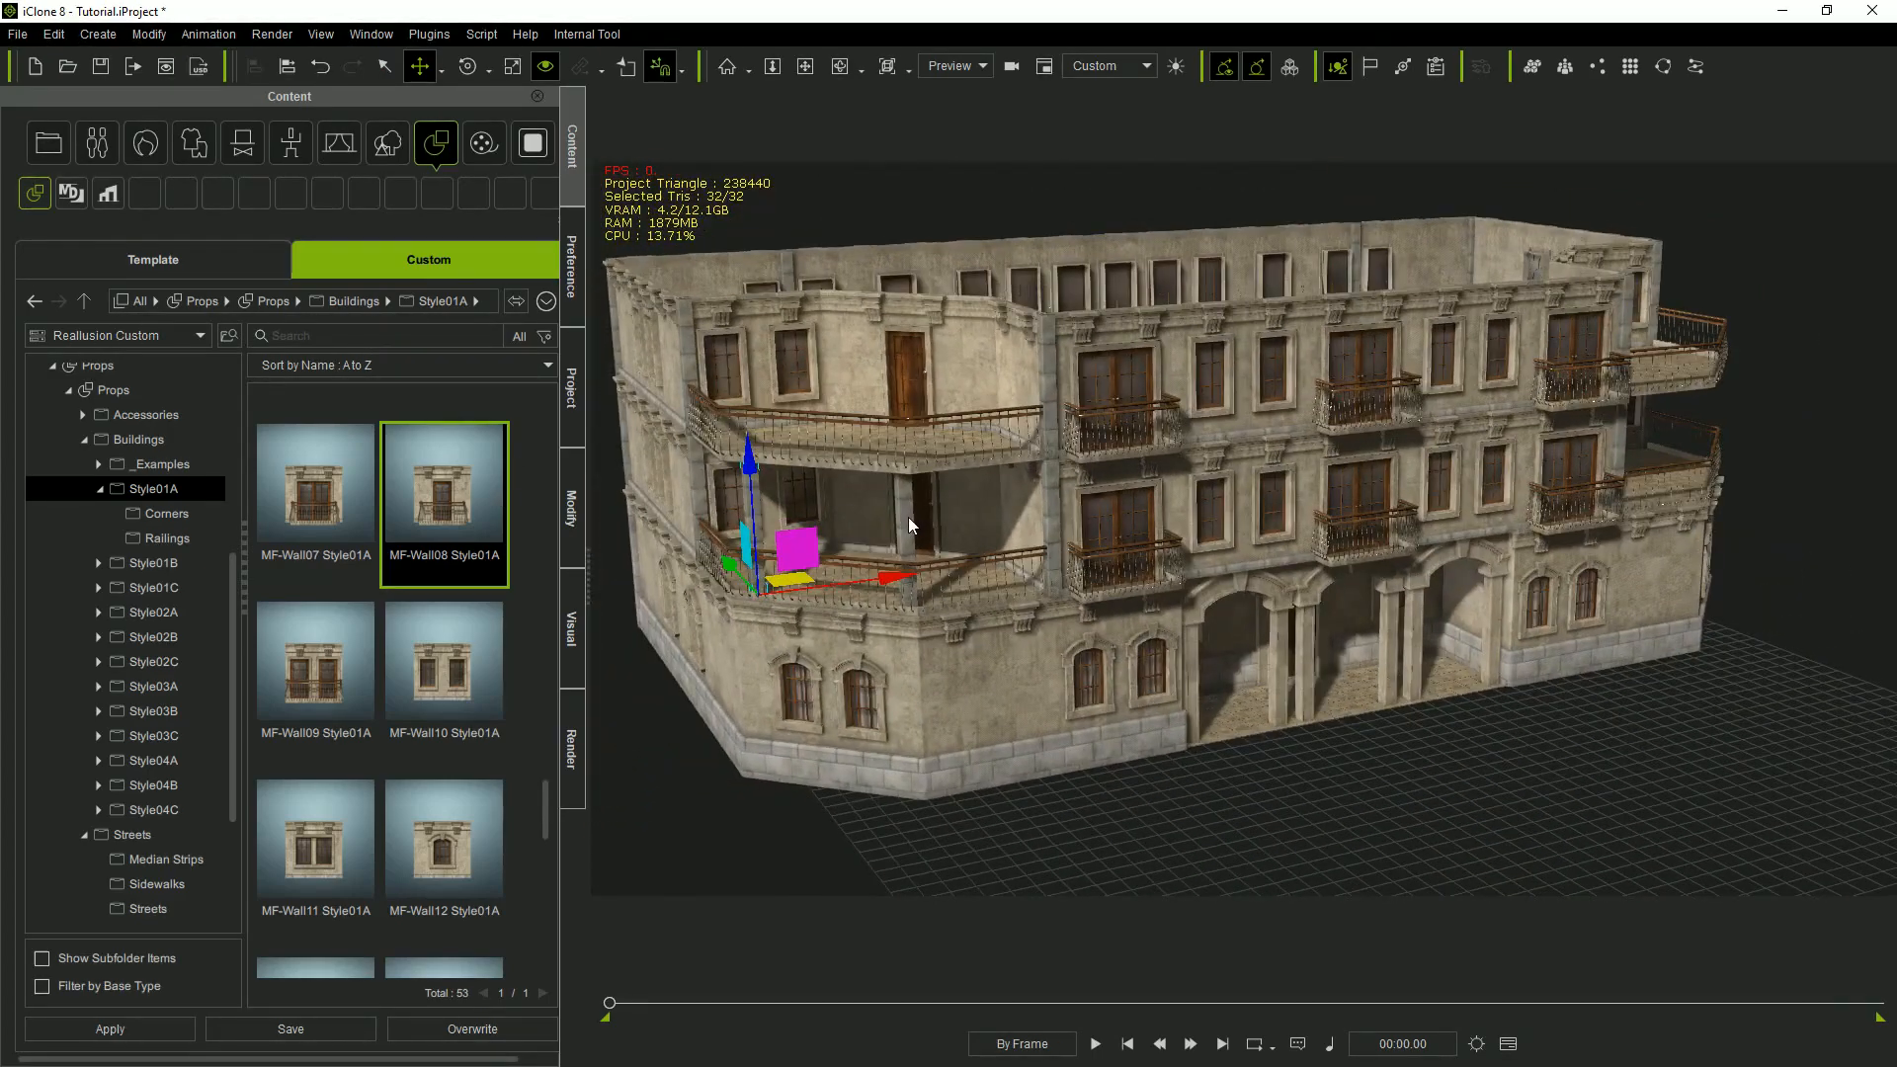
# Duplicate the wall column onto the two outer railing corners of the lower terrace at the opposite front corner.
pyautogui.moveTo(1747, 521); pyautogui.dragTo(1196, 603, button='right')
pyautogui.click(1132, 516)
pyautogui.keyDown('ctrl'); pyautogui.moveTo(1197, 603); pyautogui.dragTo(1347, 634); pyautogui.keyUp('ctrl')
pyautogui.moveTo(1503, 653); pyautogui.dragTo(1309, 739, button='right')
pyautogui.moveTo(1348, 648); pyautogui.dragTo(1589, 672)
pyautogui.moveTo(1585, 684); pyautogui.dragTo(1749, 504, button='right')
pyautogui.scroll(-2, 1136, 534)
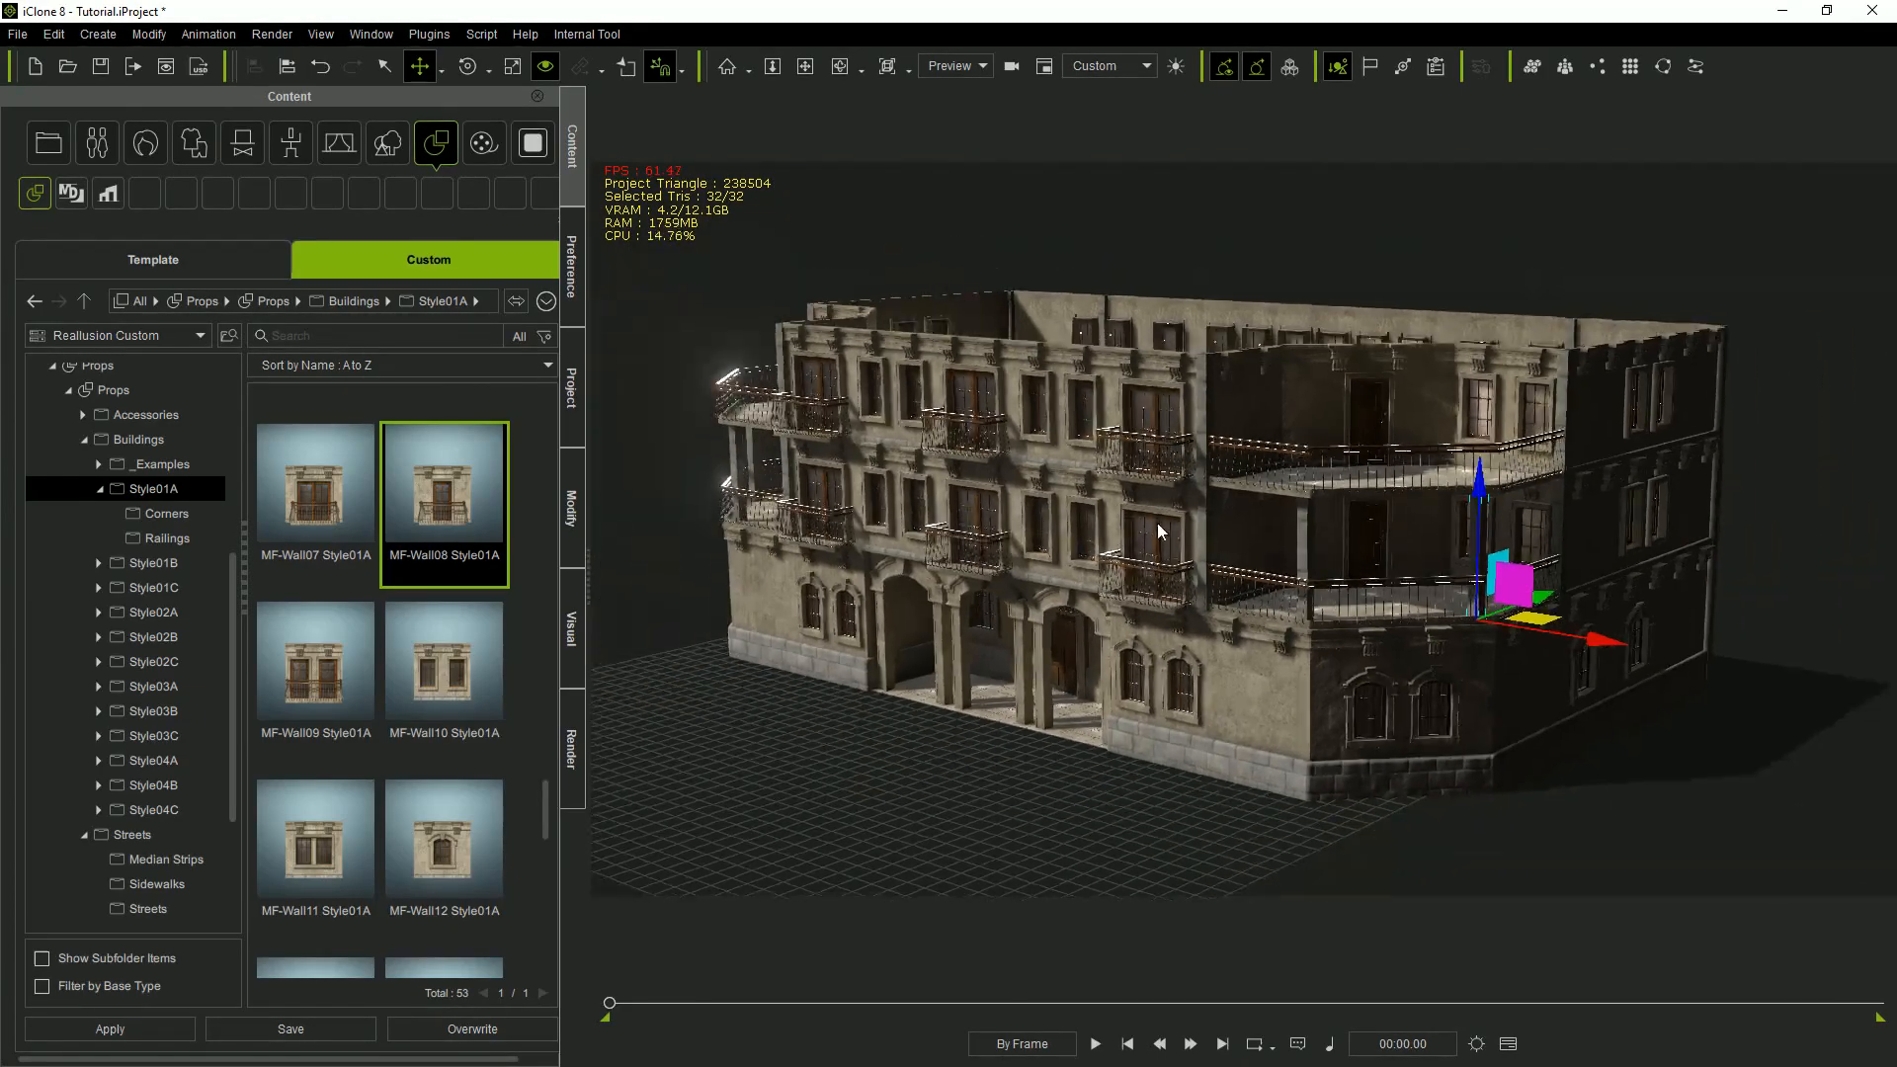
# Duplicate the top storey's wall column onto the two outer railing corners of the upper terrace at the same front corner.
pyautogui.moveTo(1135, 534); pyautogui.dragTo(1181, 613, button='right')
pyautogui.click(1196, 419)
pyautogui.keyDown('ctrl'); pyautogui.moveTo(1259, 497); pyautogui.dragTo(1548, 498); pyautogui.keyUp('ctrl')
pyautogui.keyDown('alt'); pyautogui.moveTo(1548, 498); pyautogui.dragTo(1759, 435); pyautogui.keyUp('alt')
pyautogui.keyDown('alt'); pyautogui.moveTo(1130, 517); pyautogui.dragTo(1330, 429); pyautogui.keyUp('alt')
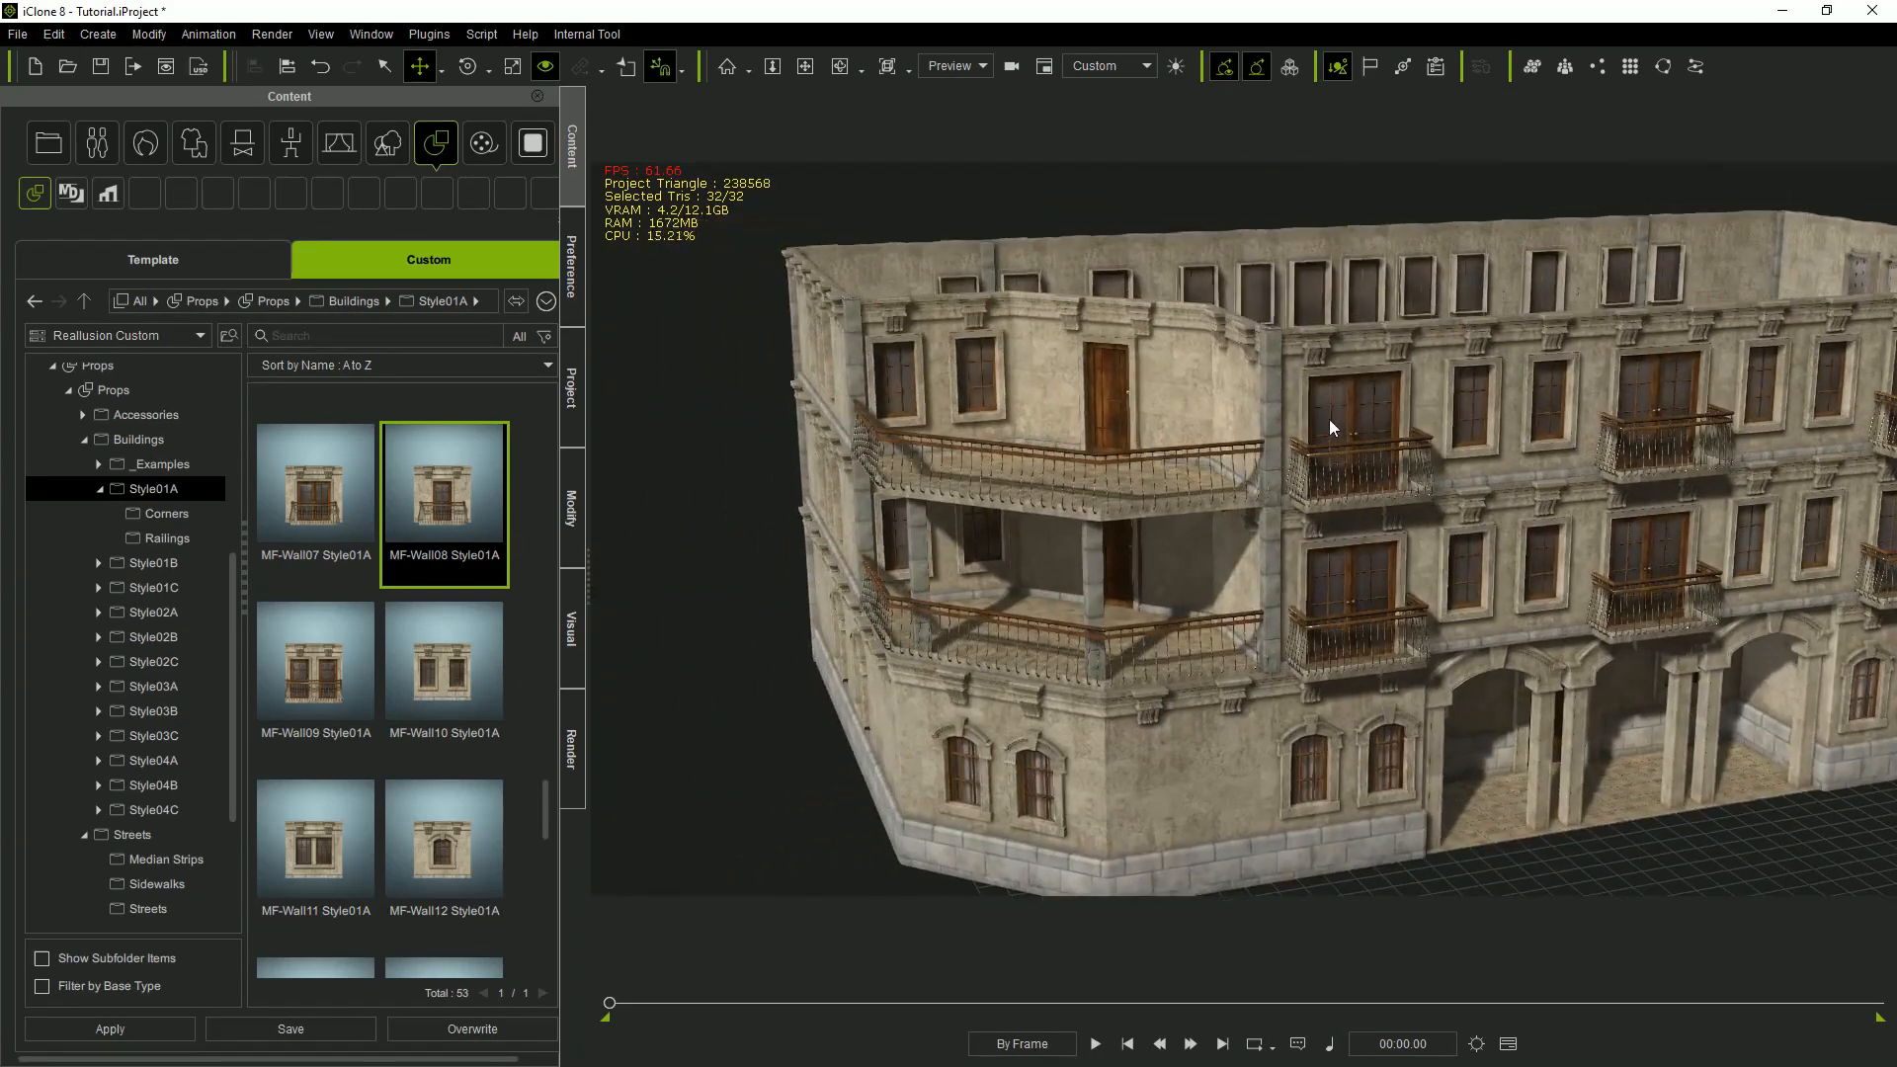
# Duplicate the top storey's wall column onto both outer railing corners of the remaining upper corner terrace.
pyautogui.click(1272, 389)
pyautogui.keyDown('ctrl'); pyautogui.moveTo(1295, 491); pyautogui.dragTo(1119, 500); pyautogui.keyUp('ctrl')
pyautogui.moveTo(1119, 500); pyautogui.dragTo(1284, 583, button='right')
pyautogui.click(739, 368)
pyautogui.keyDown('ctrl'); pyautogui.moveTo(758, 444); pyautogui.dragTo(885, 478); pyautogui.keyUp('ctrl')
# Select the complete First Floor_0 group and duplicate it straight up as a third upper storey.
pyautogui.keyDown('alt'); pyautogui.moveTo(1463, 603); pyautogui.dragTo(1207, 600); pyautogui.keyUp('alt')
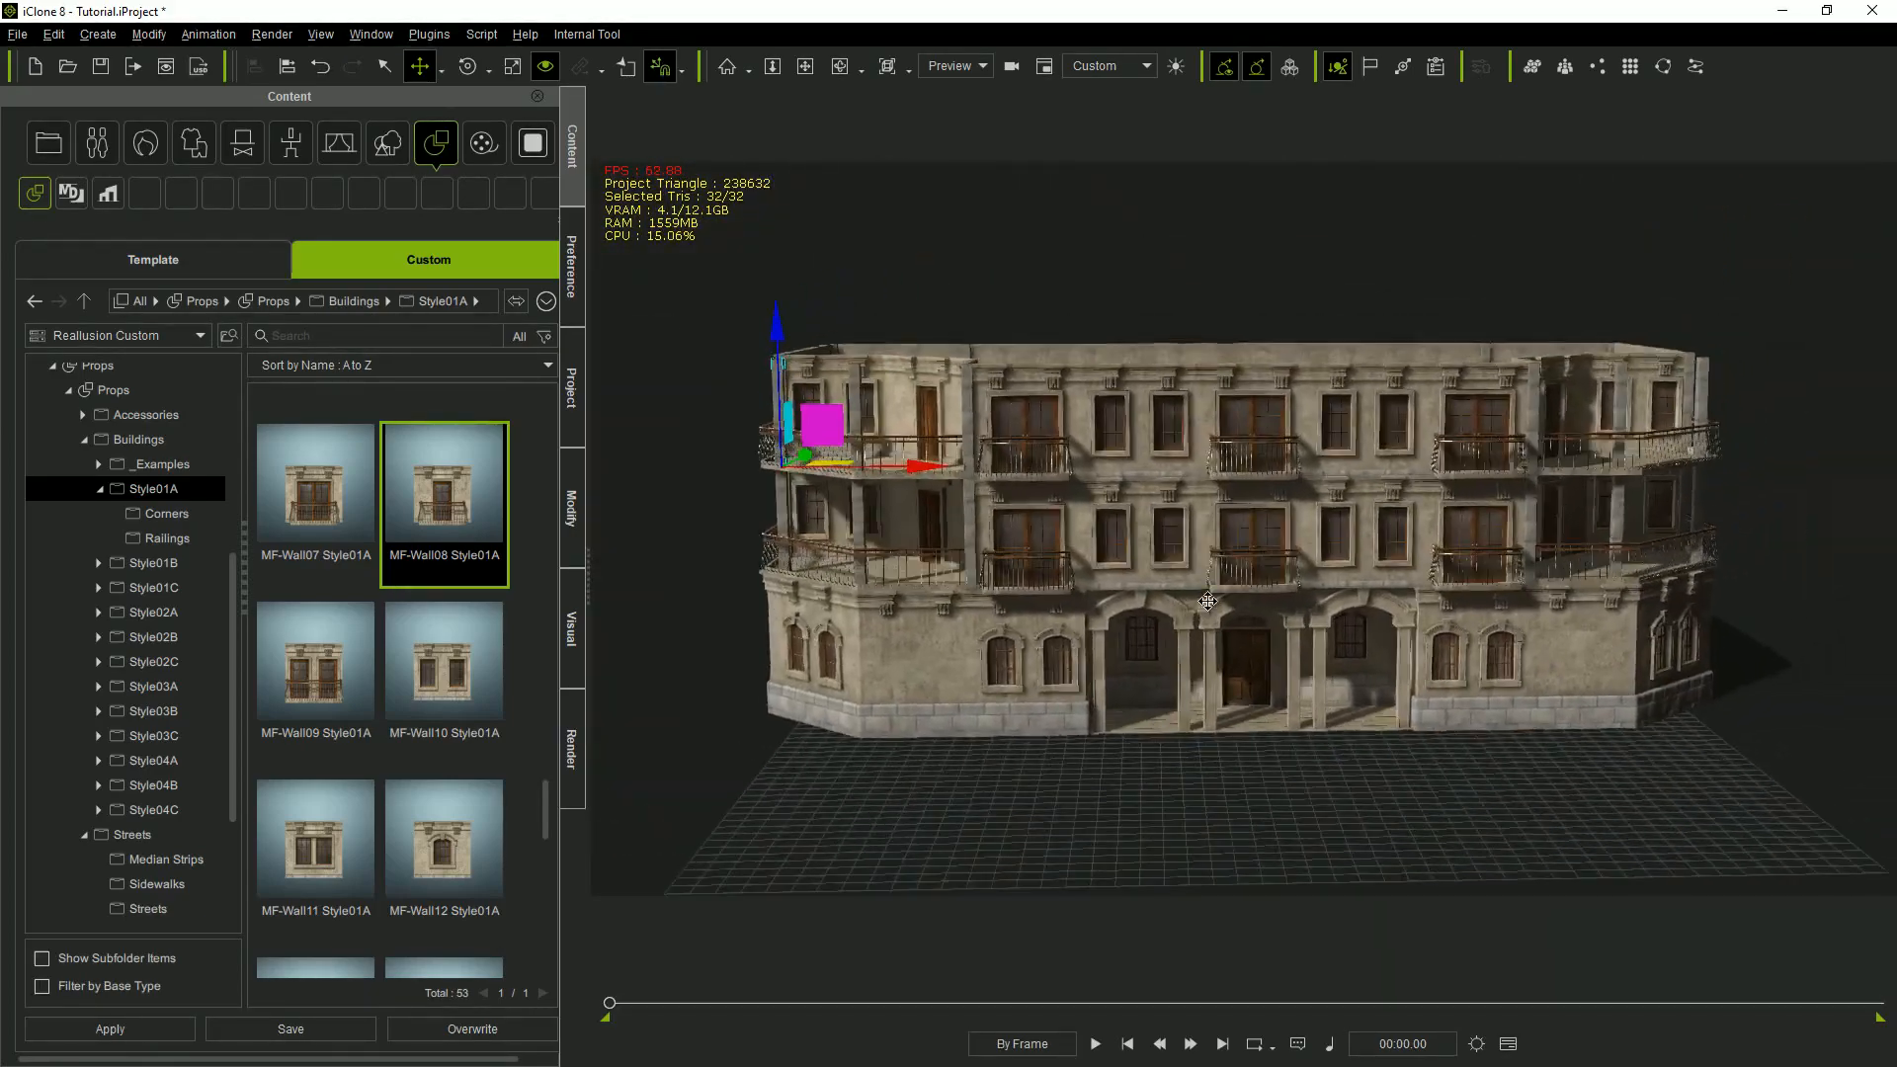
pyautogui.click(1194, 397)
pyautogui.press('F5')
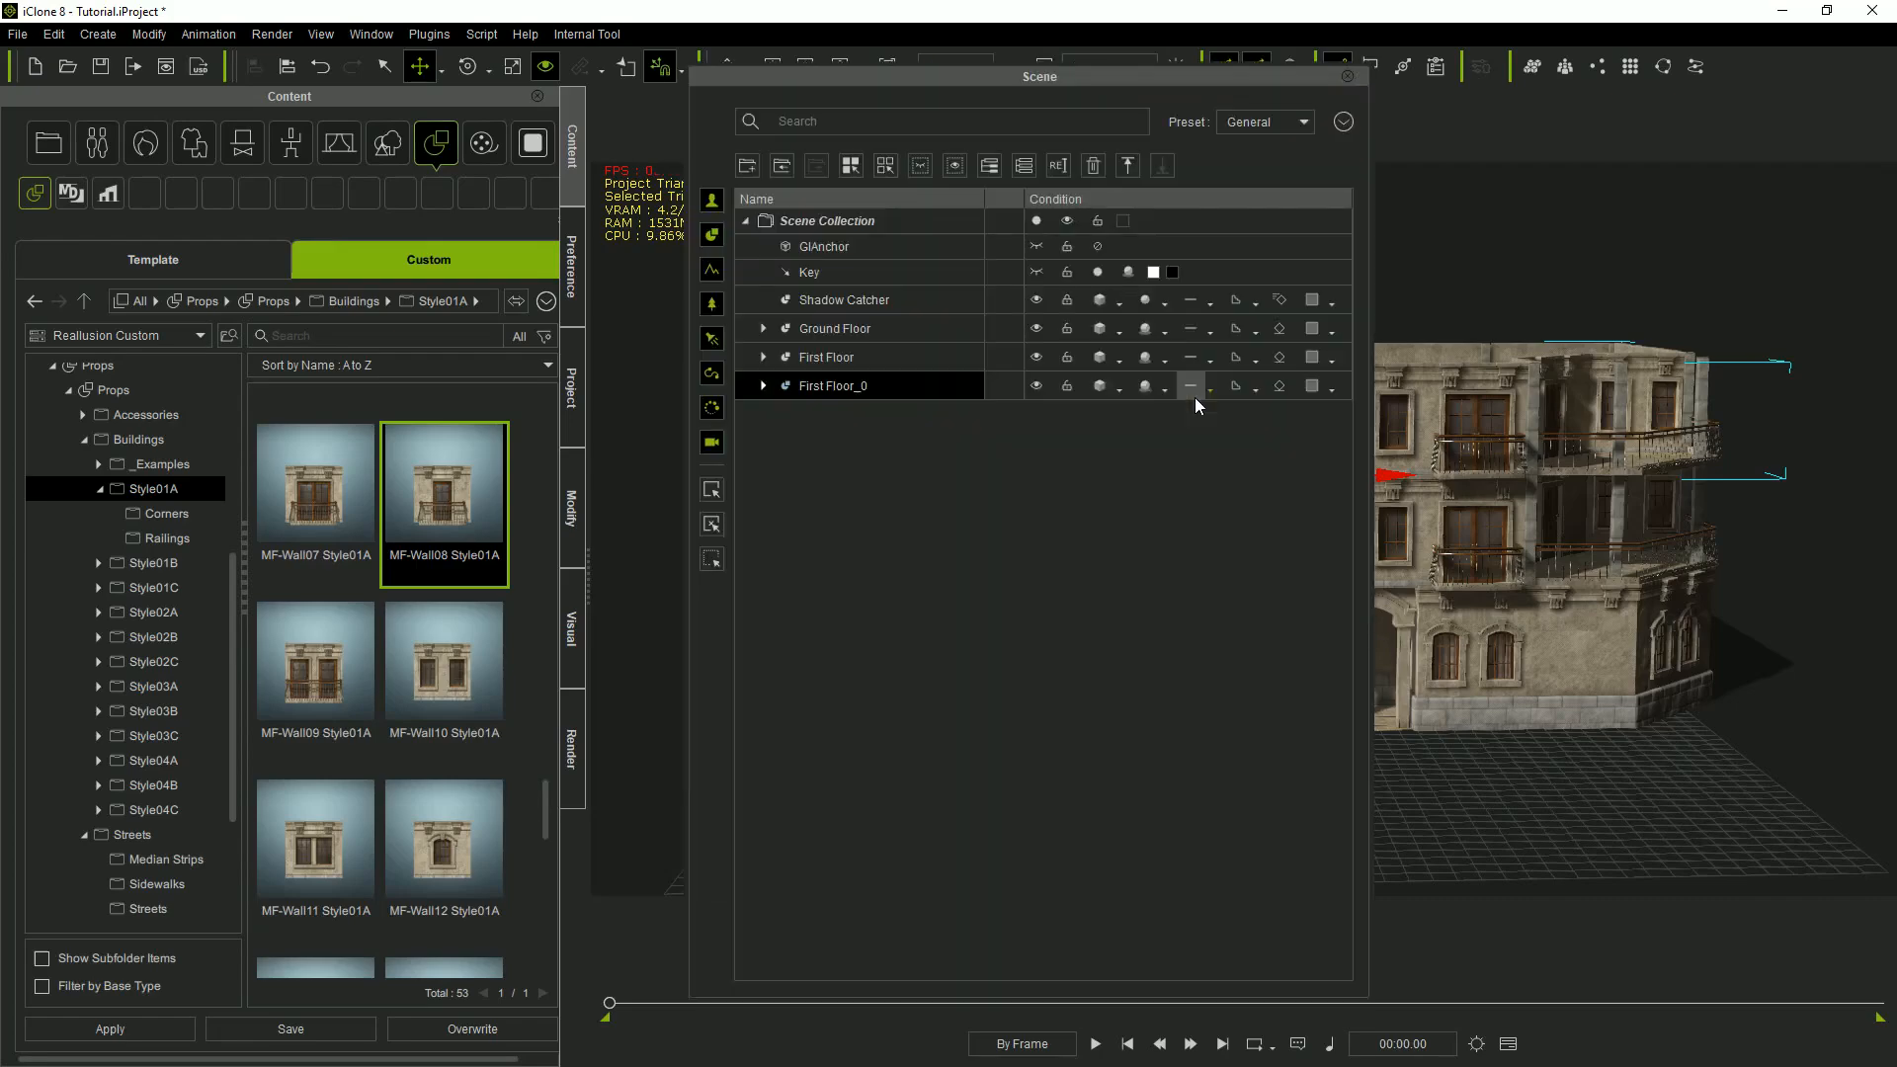
pyautogui.press('F5')
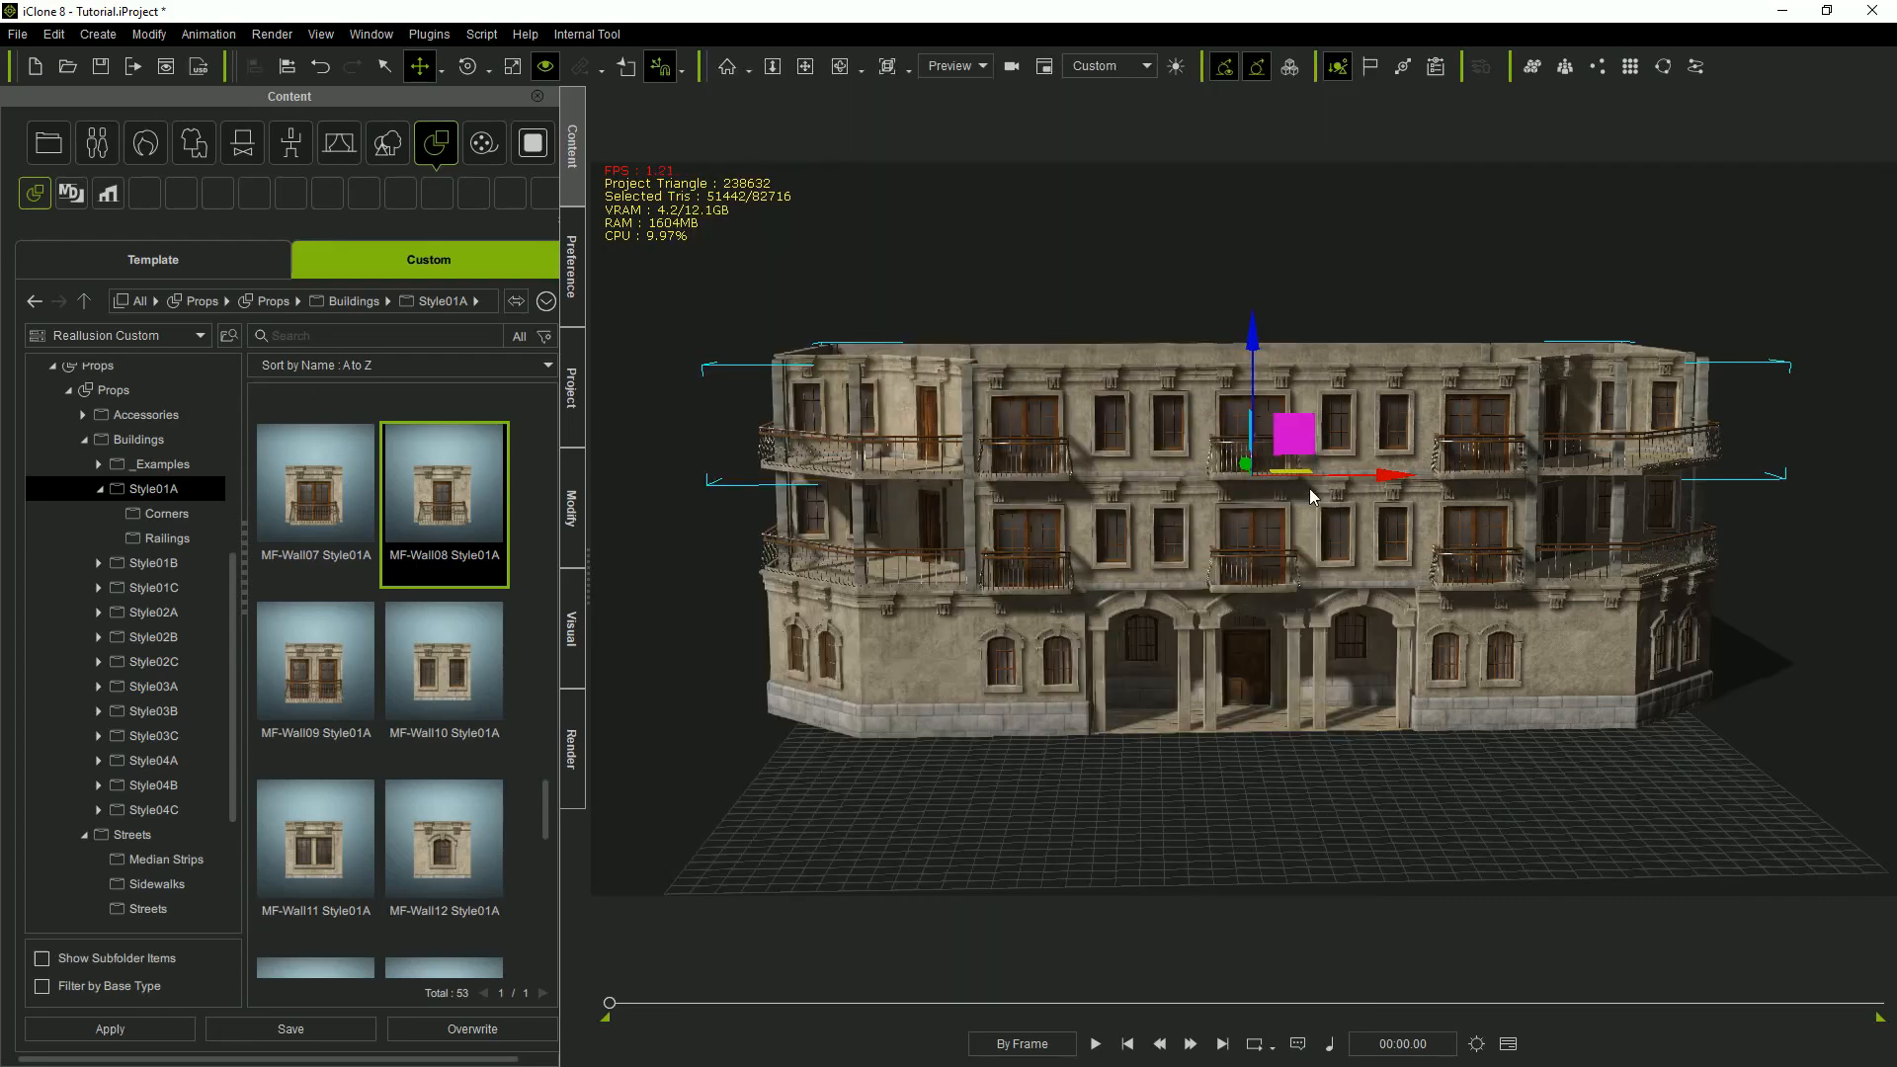
pyautogui.keyDown('alt'); pyautogui.moveTo(1270, 519); pyautogui.dragTo(1186, 432); pyautogui.keyUp('alt')
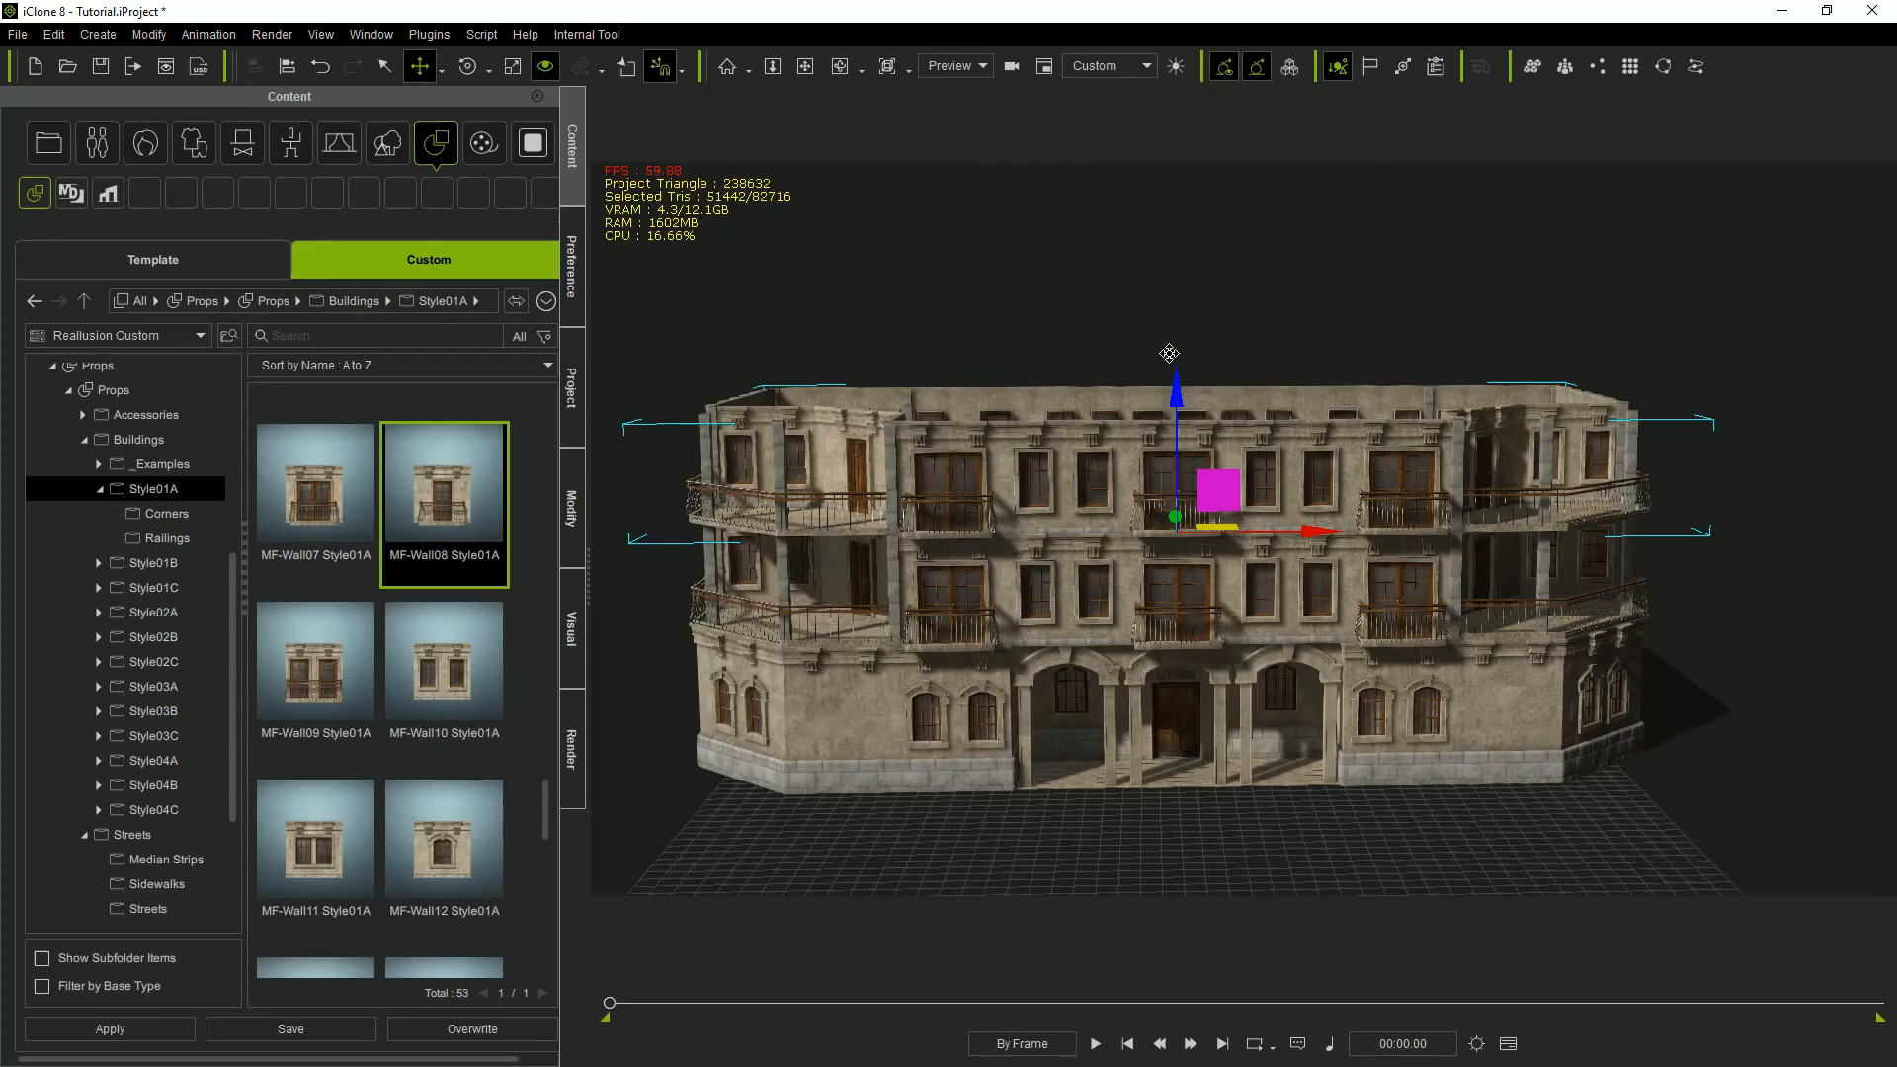
pyautogui.moveTo(1162, 264)
pyautogui.keyDown('ctrl'); pyautogui.mouseDown()
pyautogui.moveTo(1171, 251)
pyautogui.moveTo(1183, 285)
pyautogui.mouseUp(); pyautogui.keyUp('ctrl')
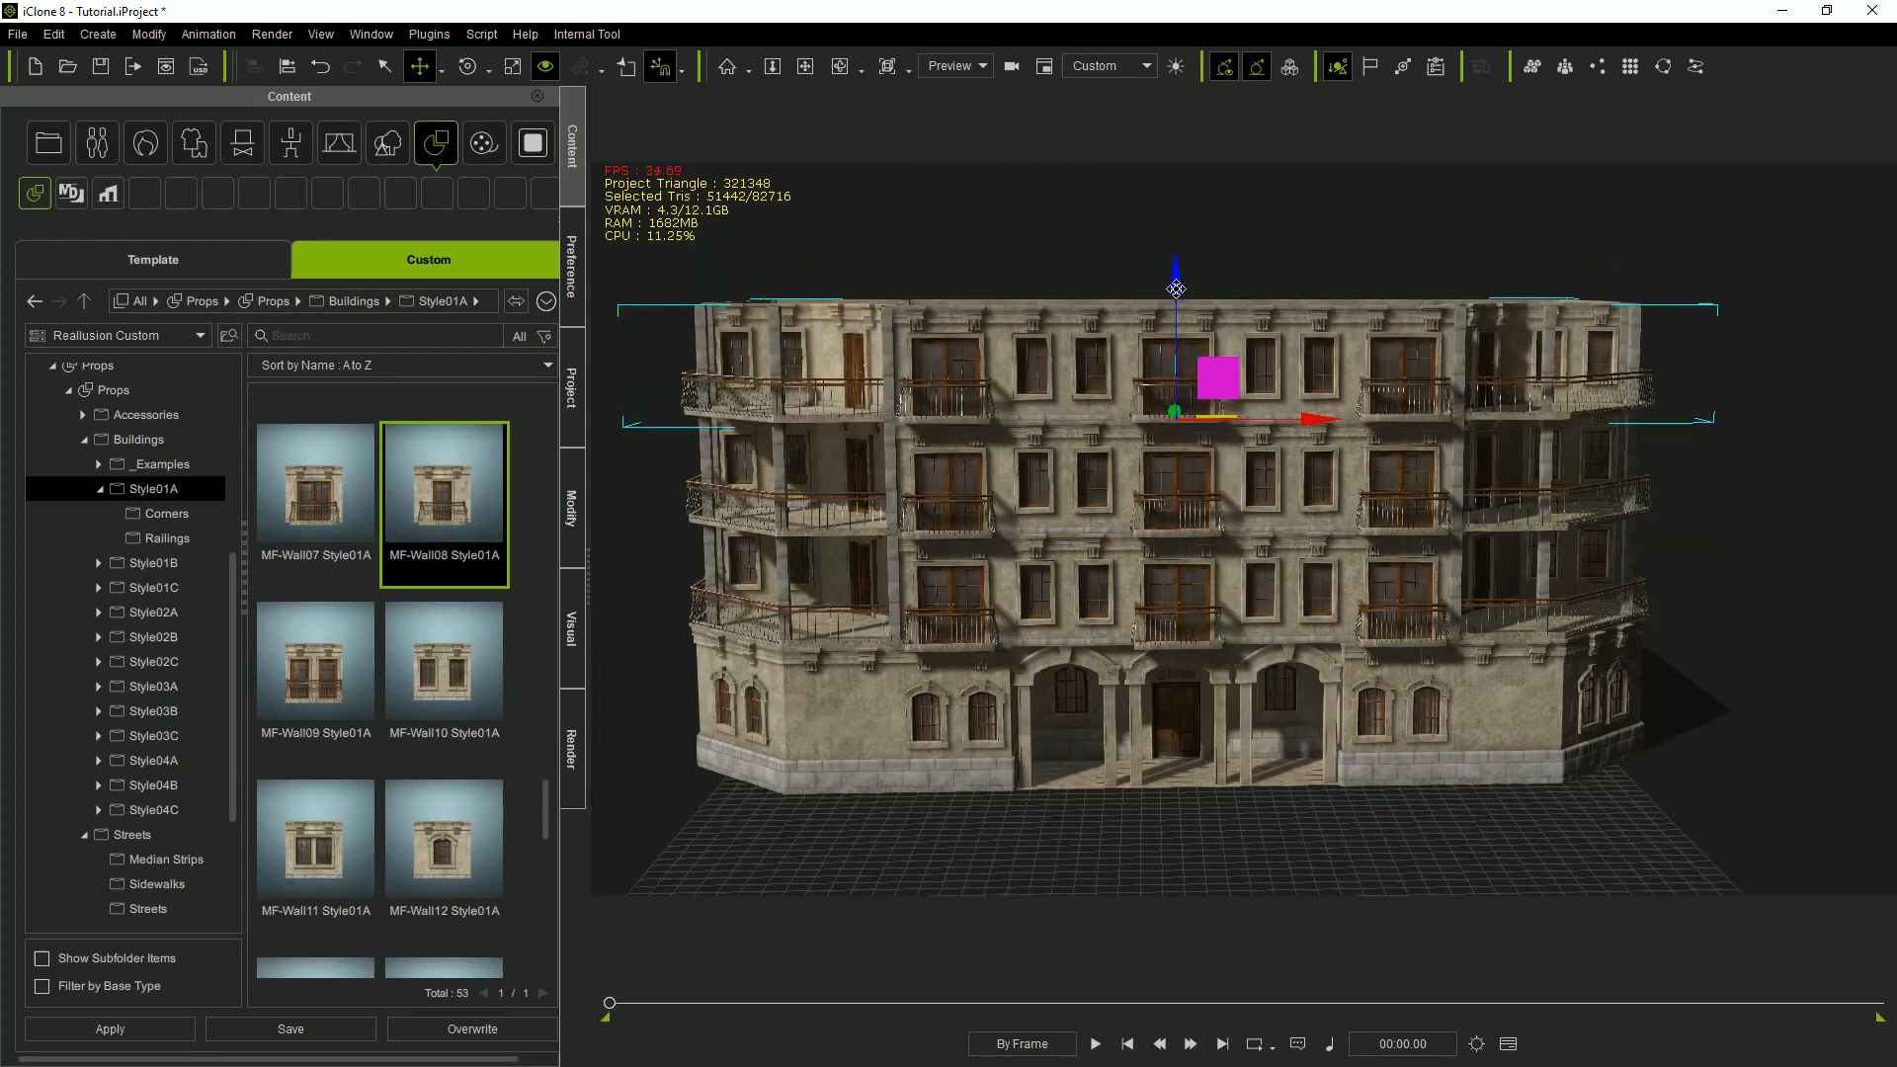
# Duplicate the topmost storey group straight up as a fourth upper storey.
pyautogui.moveTo(1178, 168)
pyautogui.keyDown('ctrl'); pyautogui.mouseDown()
pyautogui.moveTo(1179, 147)
pyautogui.moveTo(1180, 174)
pyautogui.mouseUp(); pyautogui.keyUp('ctrl')
pyautogui.keyDown('alt'); pyautogui.moveTo(1288, 415); pyautogui.dragTo(1872, 494); pyautogui.keyUp('alt')
pyautogui.keyDown('alt'); pyautogui.moveTo(1482, 474); pyautogui.dragTo(1204, 501); pyautogui.keyUp('alt')
pyautogui.moveTo(1309, 499); pyautogui.dragTo(1319, 529, button='middle')
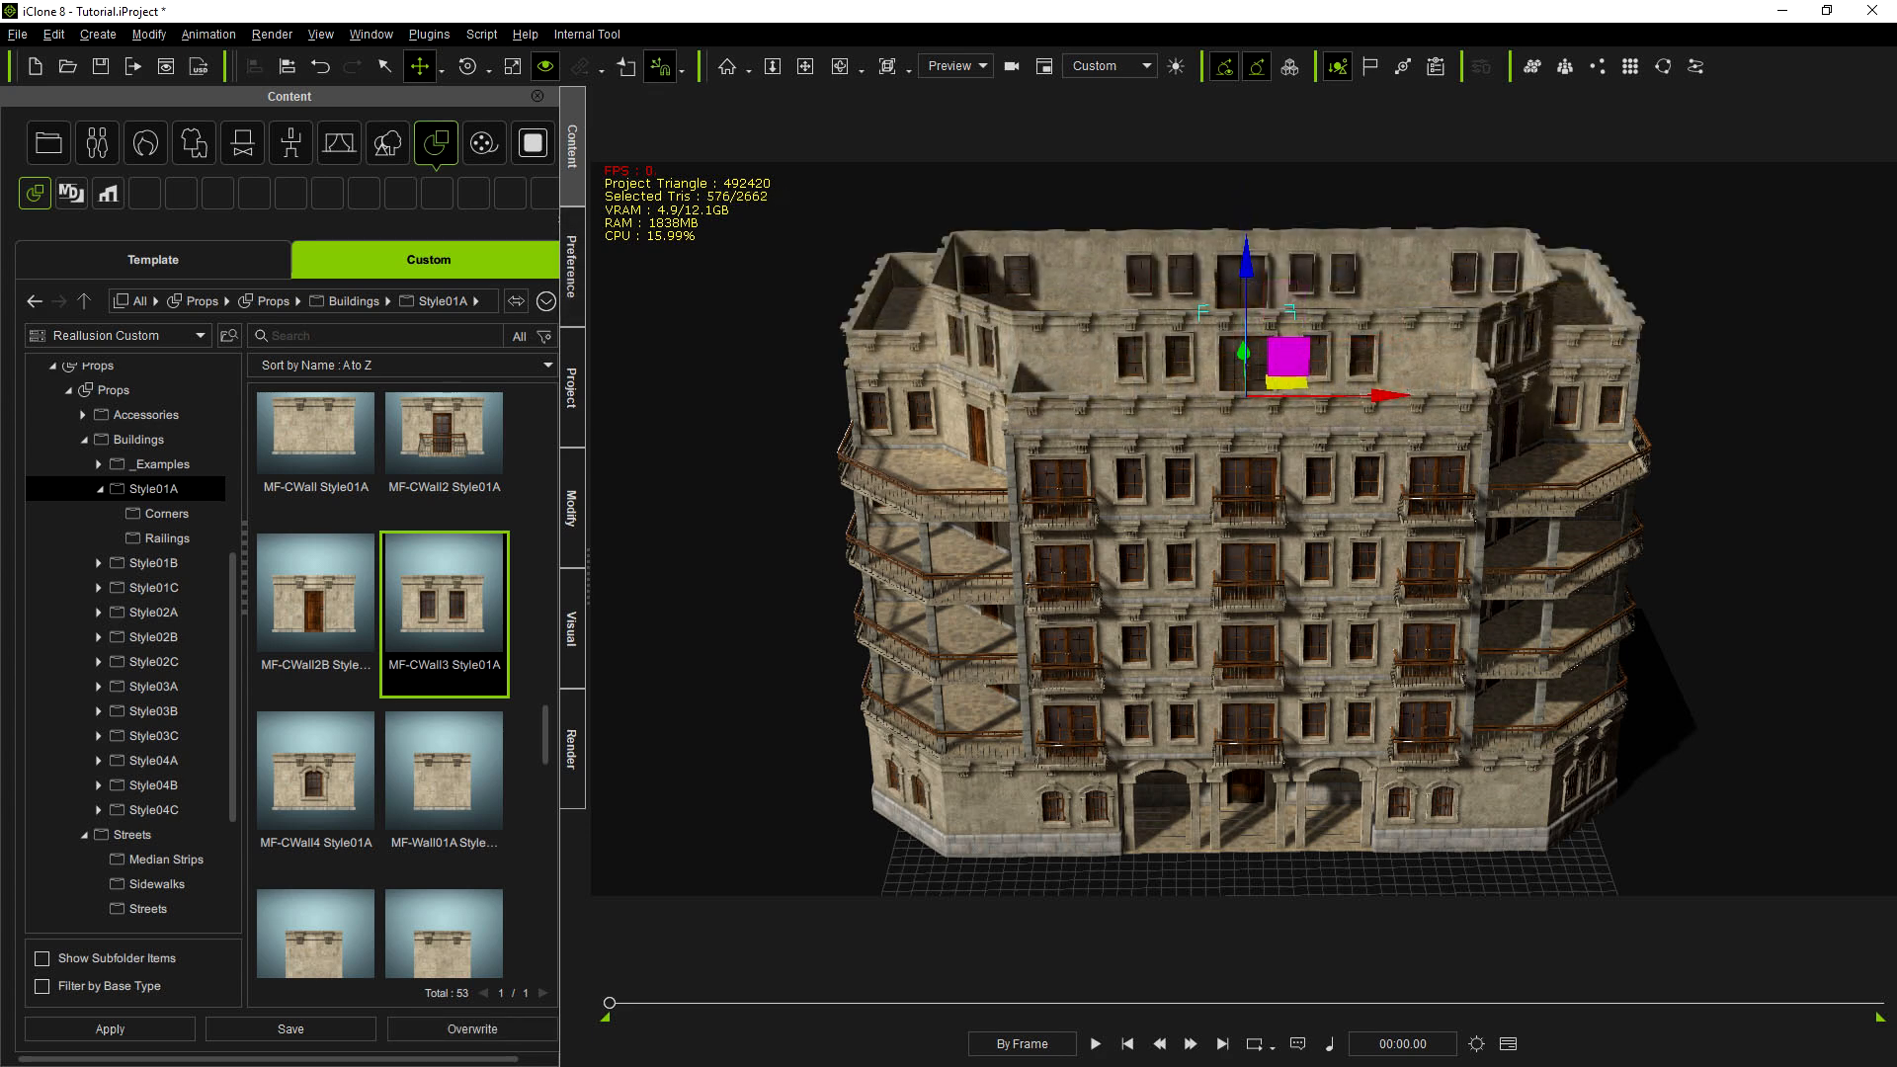
# In the scene list, rename the Floor_Ceiling_11 prop as Penthouse.
pyautogui.click(1408, 875)
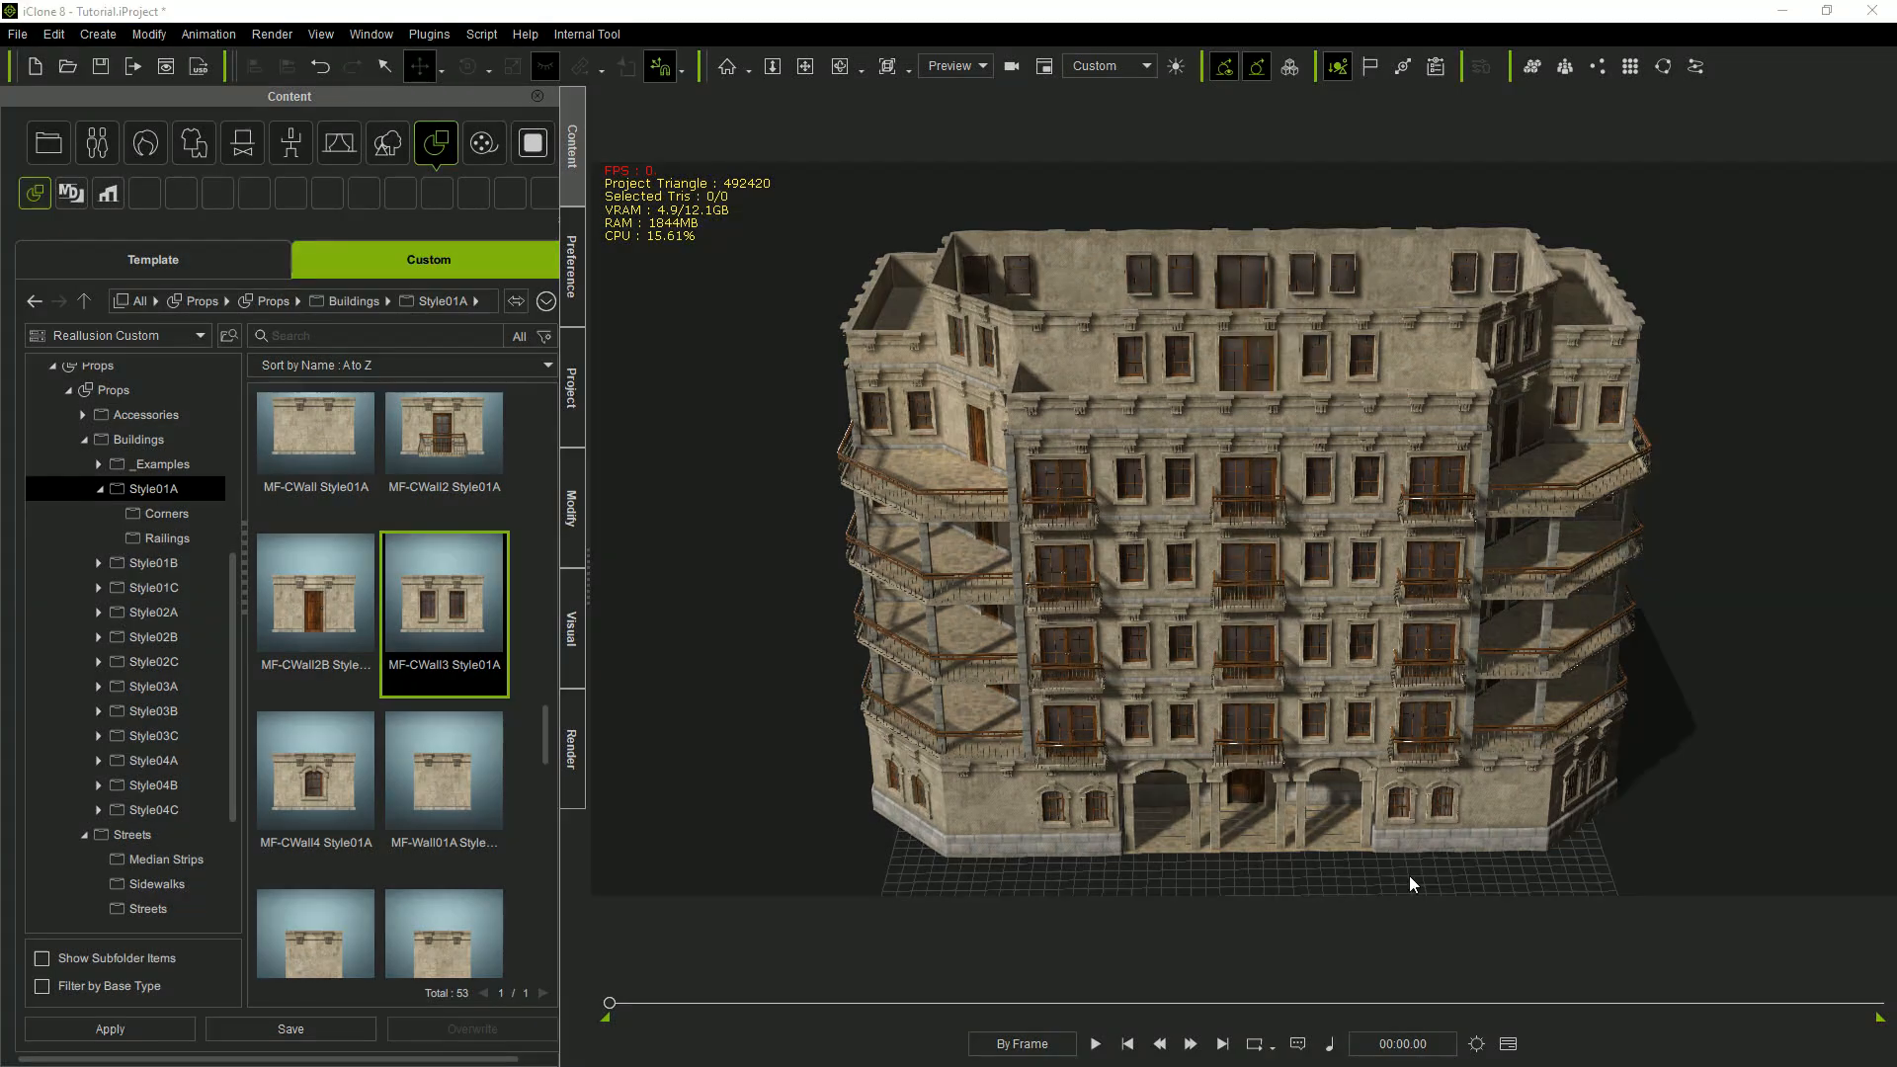
pyautogui.click(1263, 177)
pyautogui.press('F5')
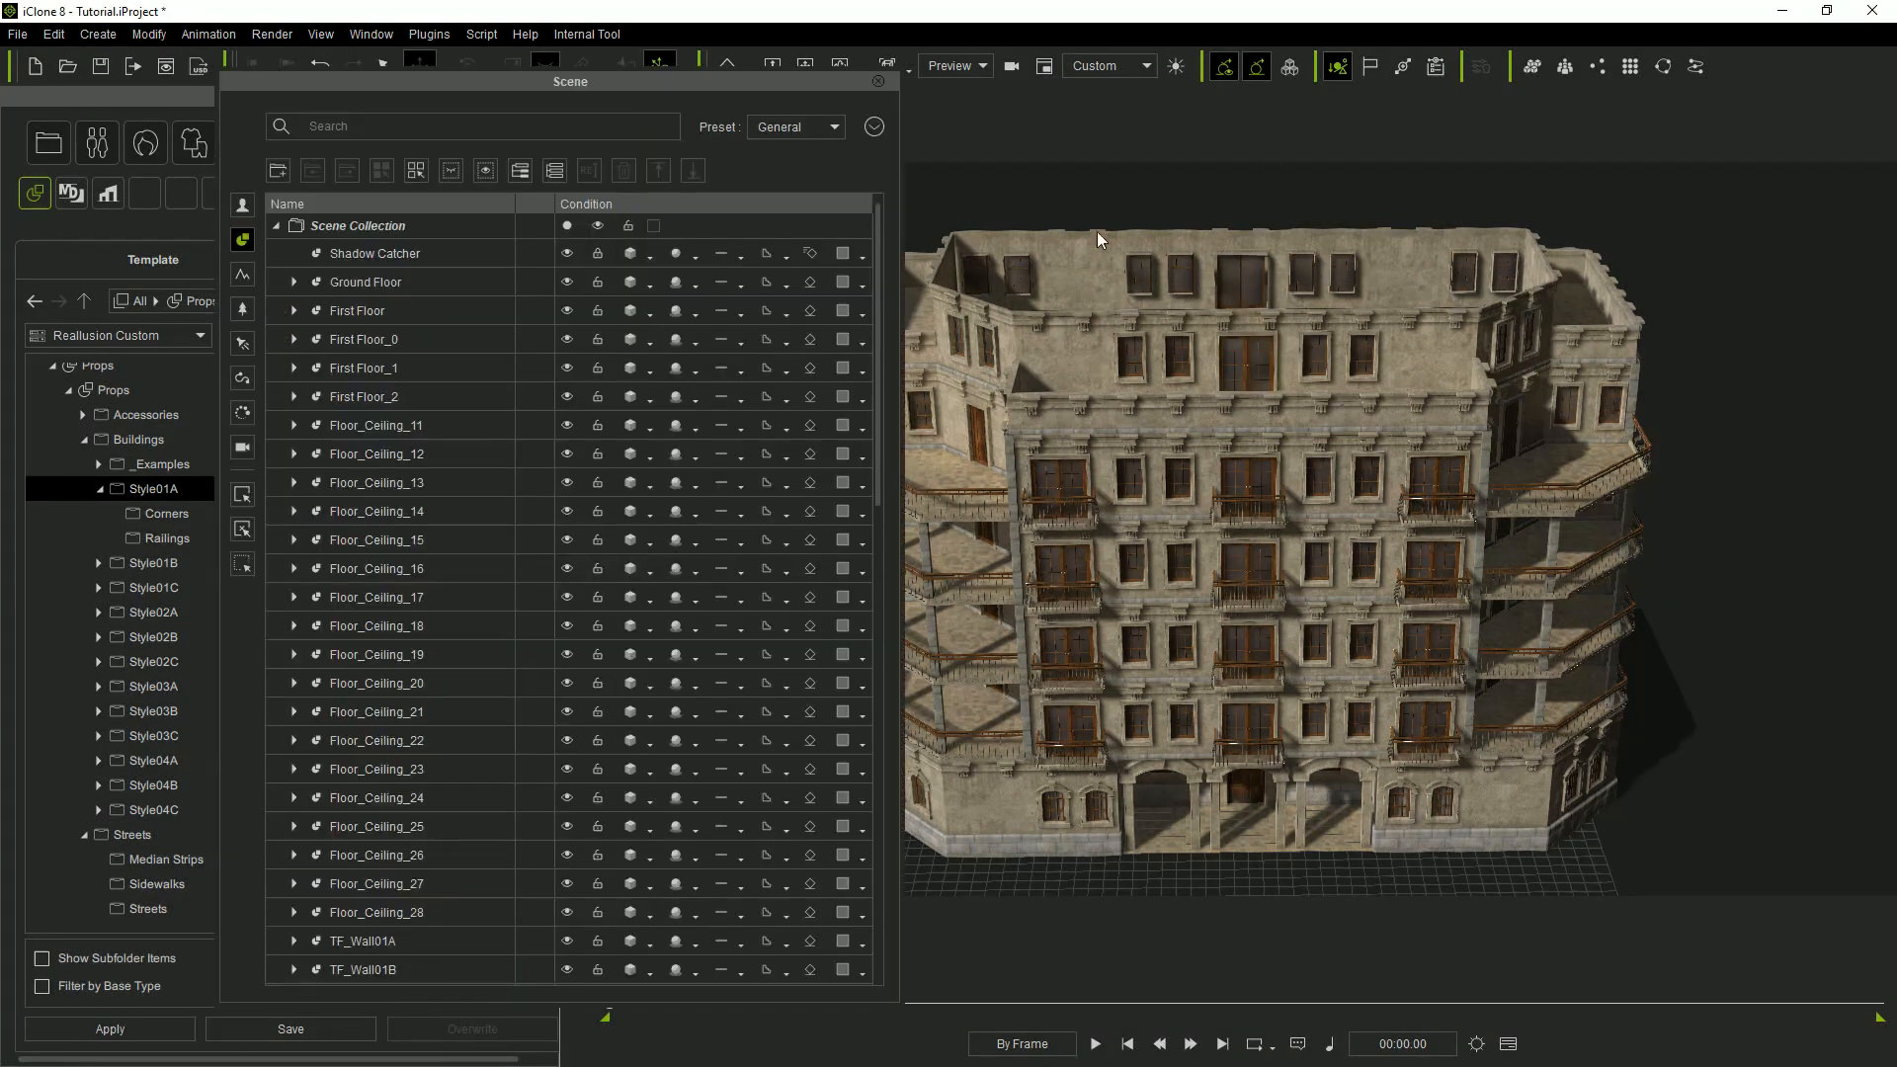
pyautogui.doubleClick(391, 430)
pyautogui.write('P')
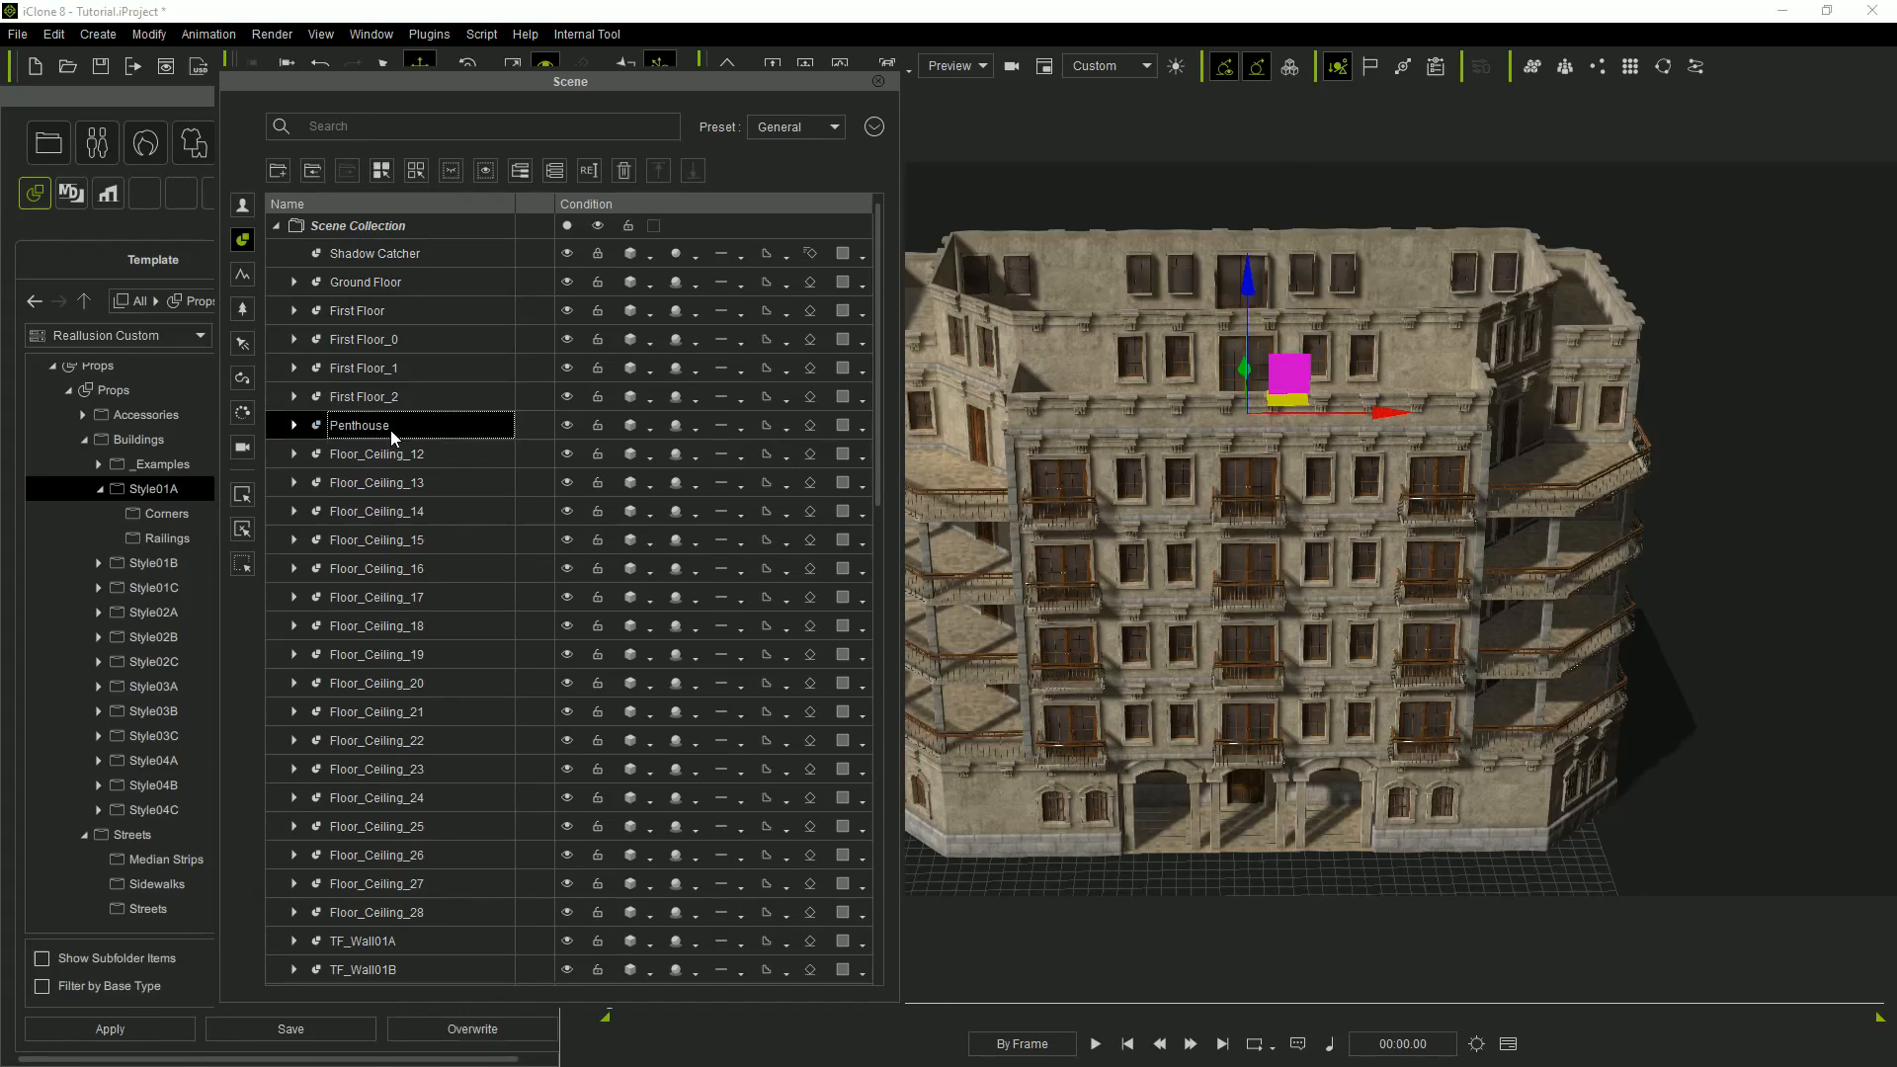
pyautogui.write('enthouse')
pyautogui.press('Tab')
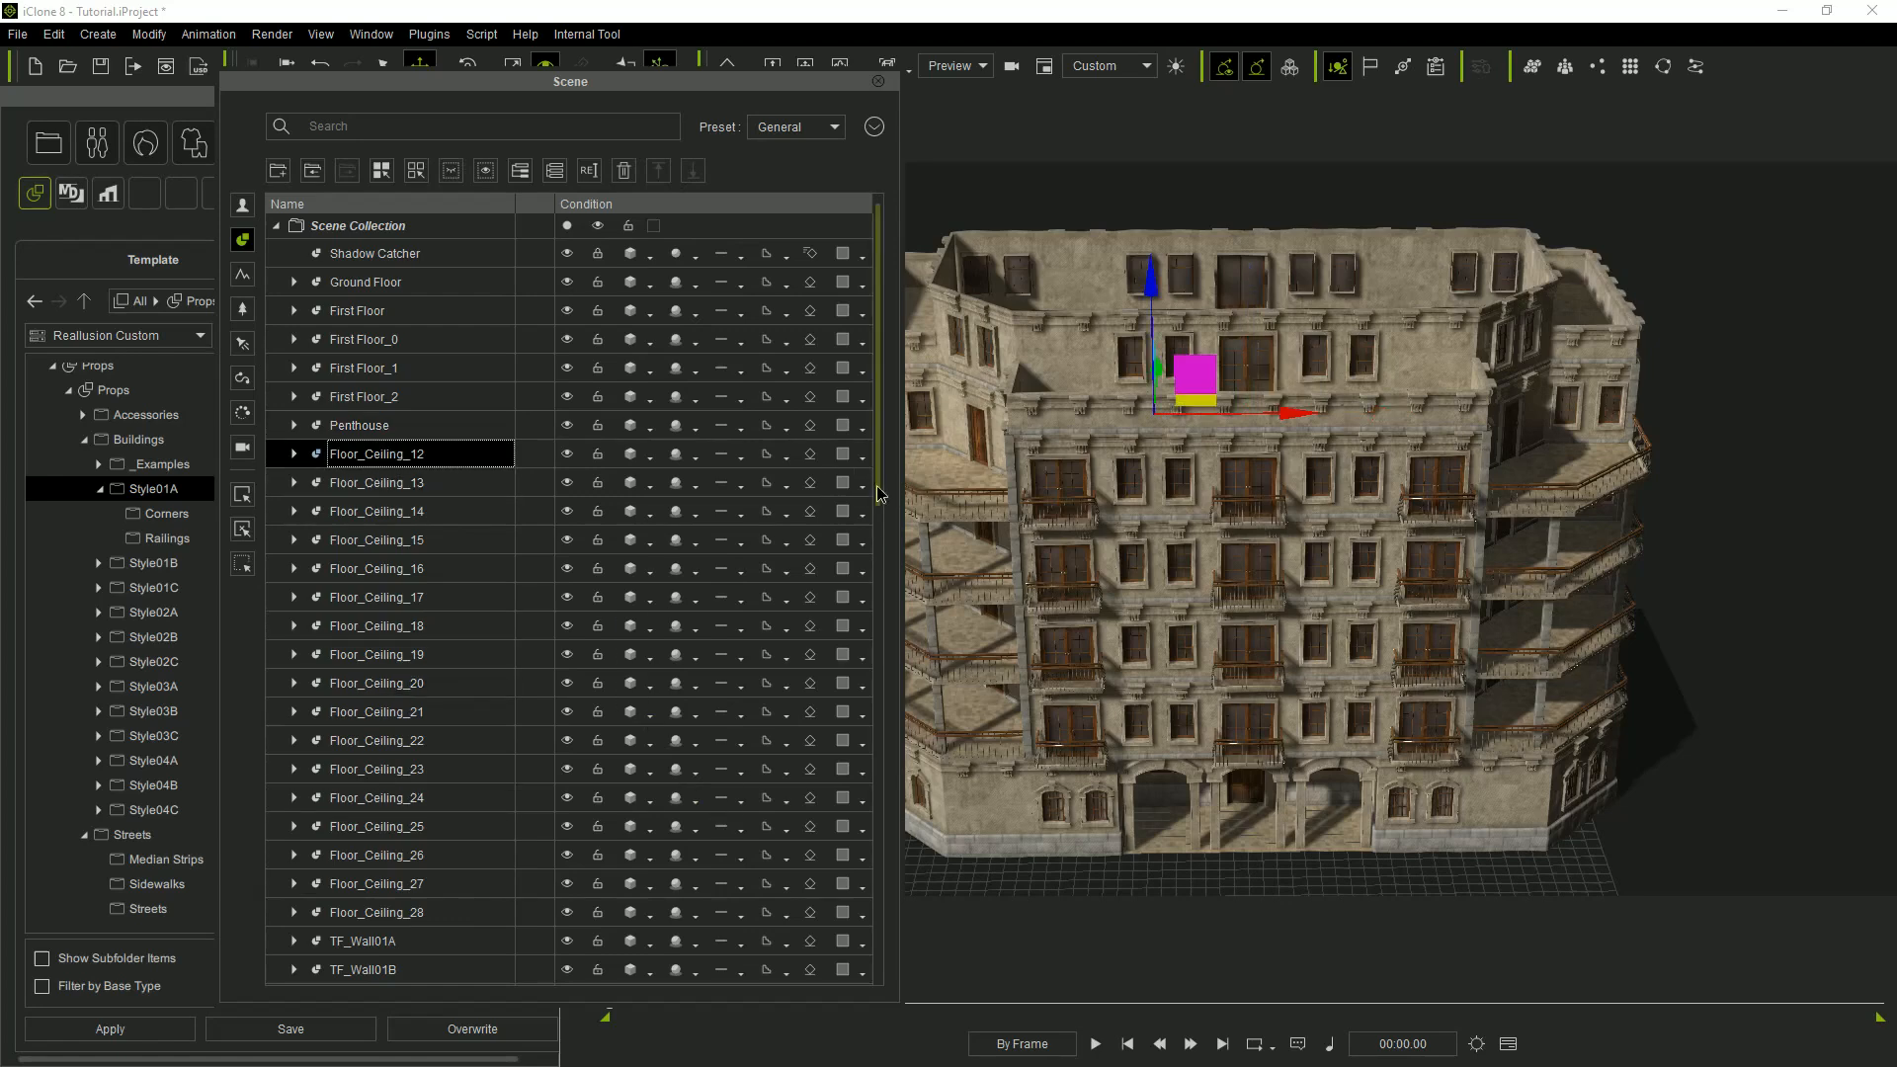
# Attach every loose prop from Floor_Ceiling_12 through MF_Wall01B_6 to the Penthouse parent, then check the group by selecting Penthouse.
pyautogui.moveTo(877, 494); pyautogui.dragTo(877, 978)
pyautogui.keyDown('shift'); pyautogui.click(417, 946); pyautogui.keyUp('shift')
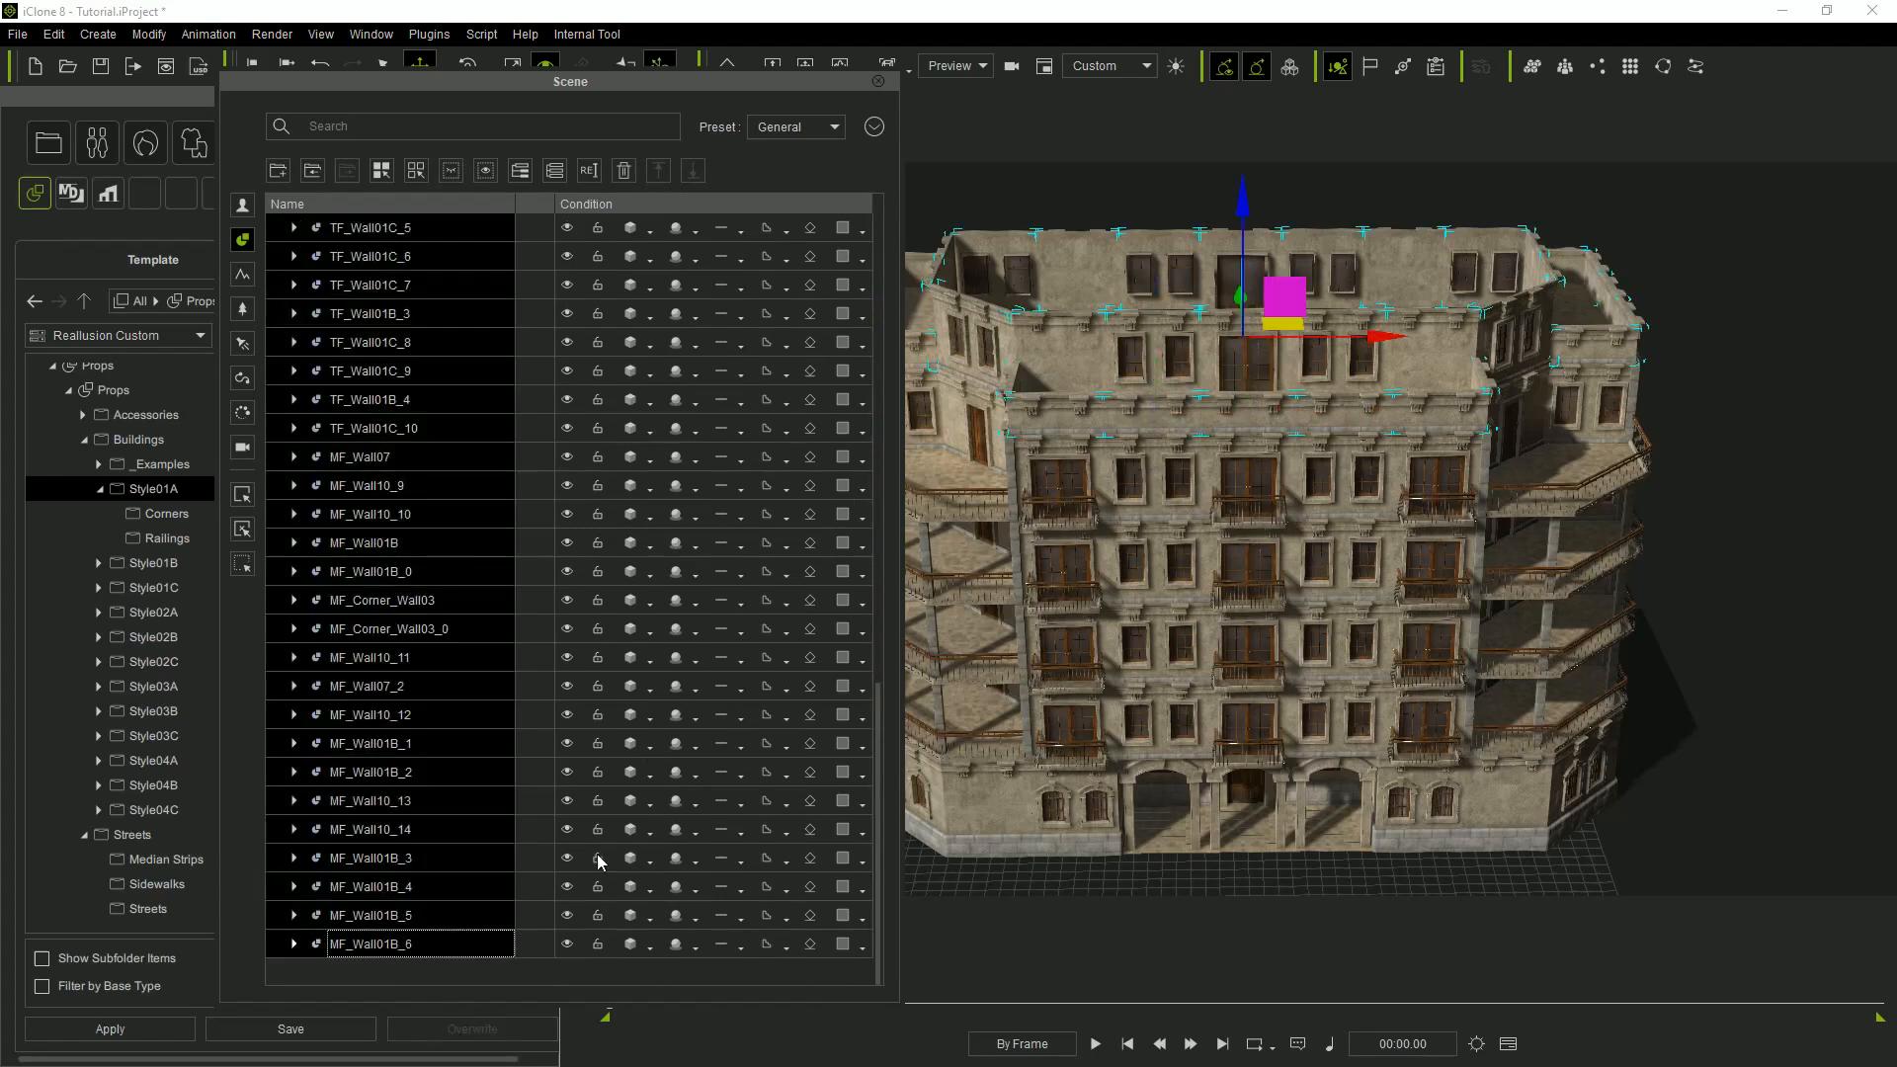
pyautogui.scroll(15, 703, 808)
pyautogui.moveTo(570, 83); pyautogui.dragTo(963, 94)
pyautogui.click(571, 507)
pyautogui.click(97, 811)
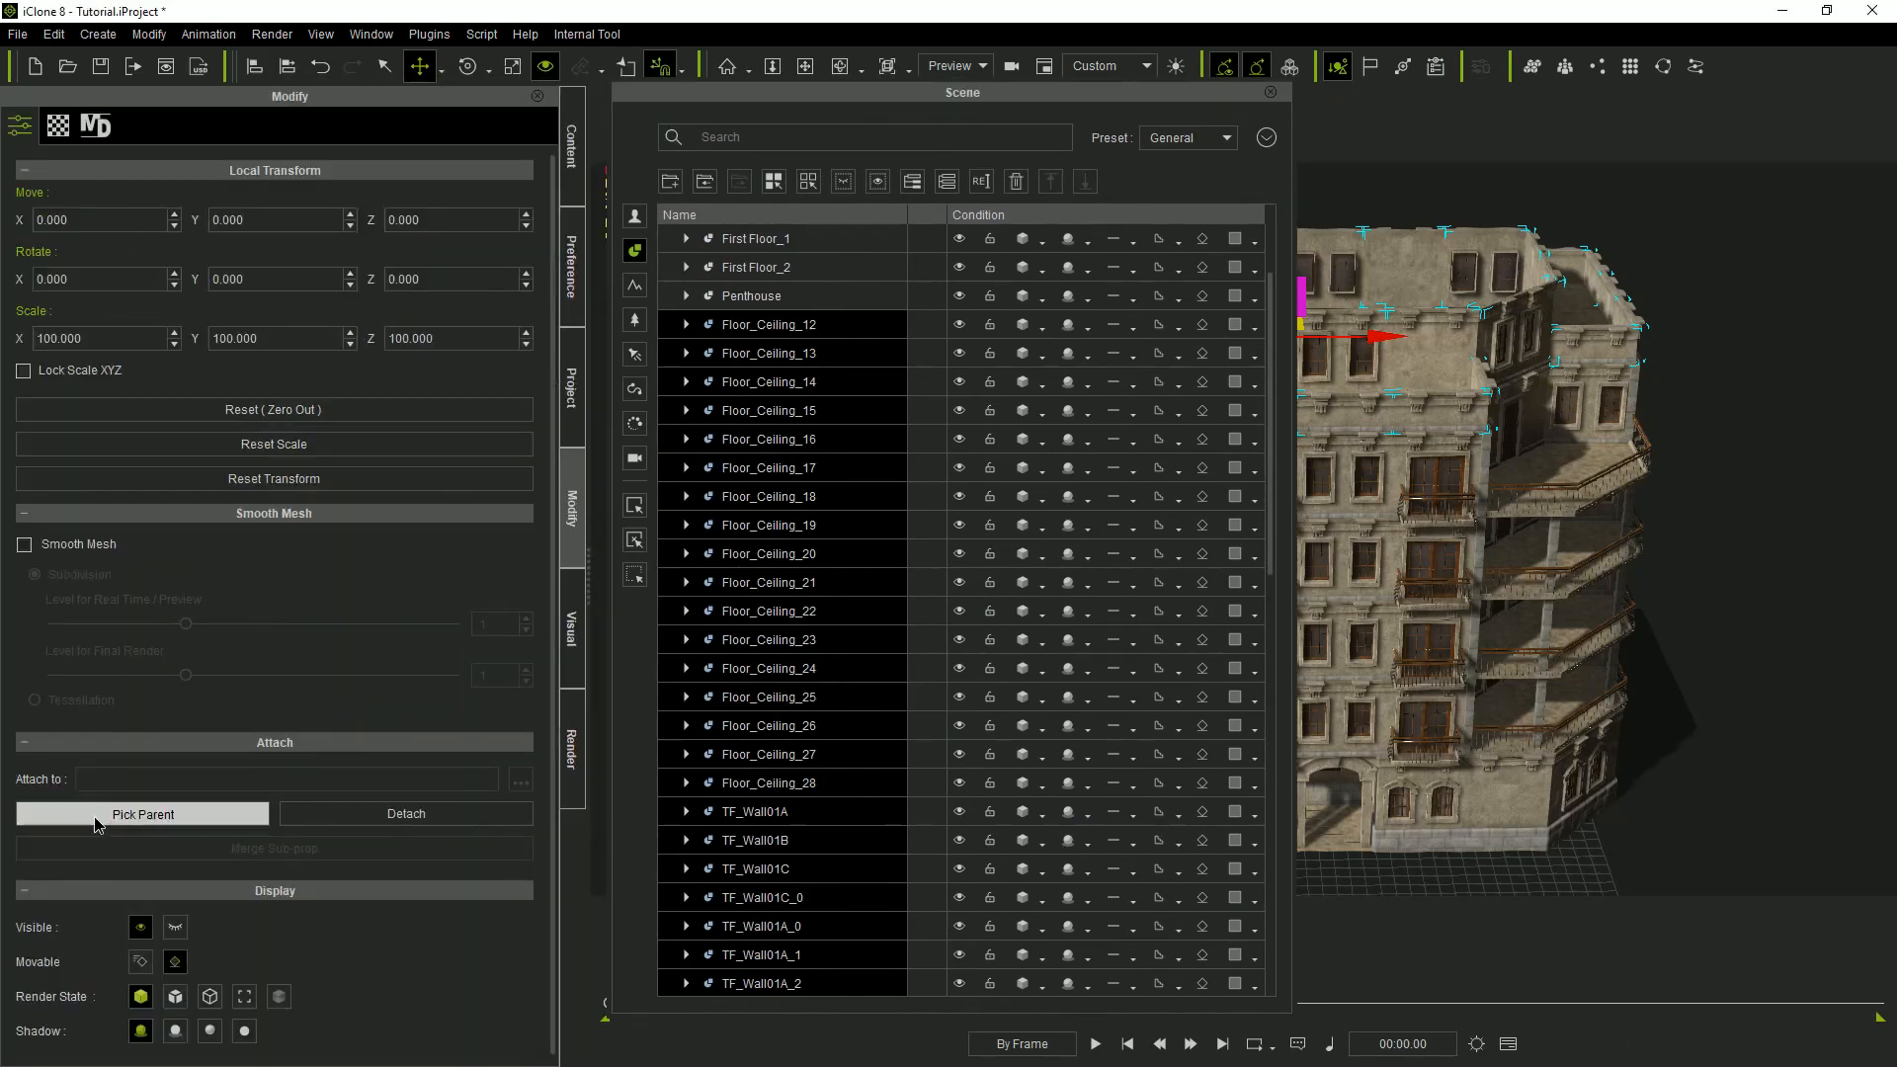
pyautogui.click(761, 293)
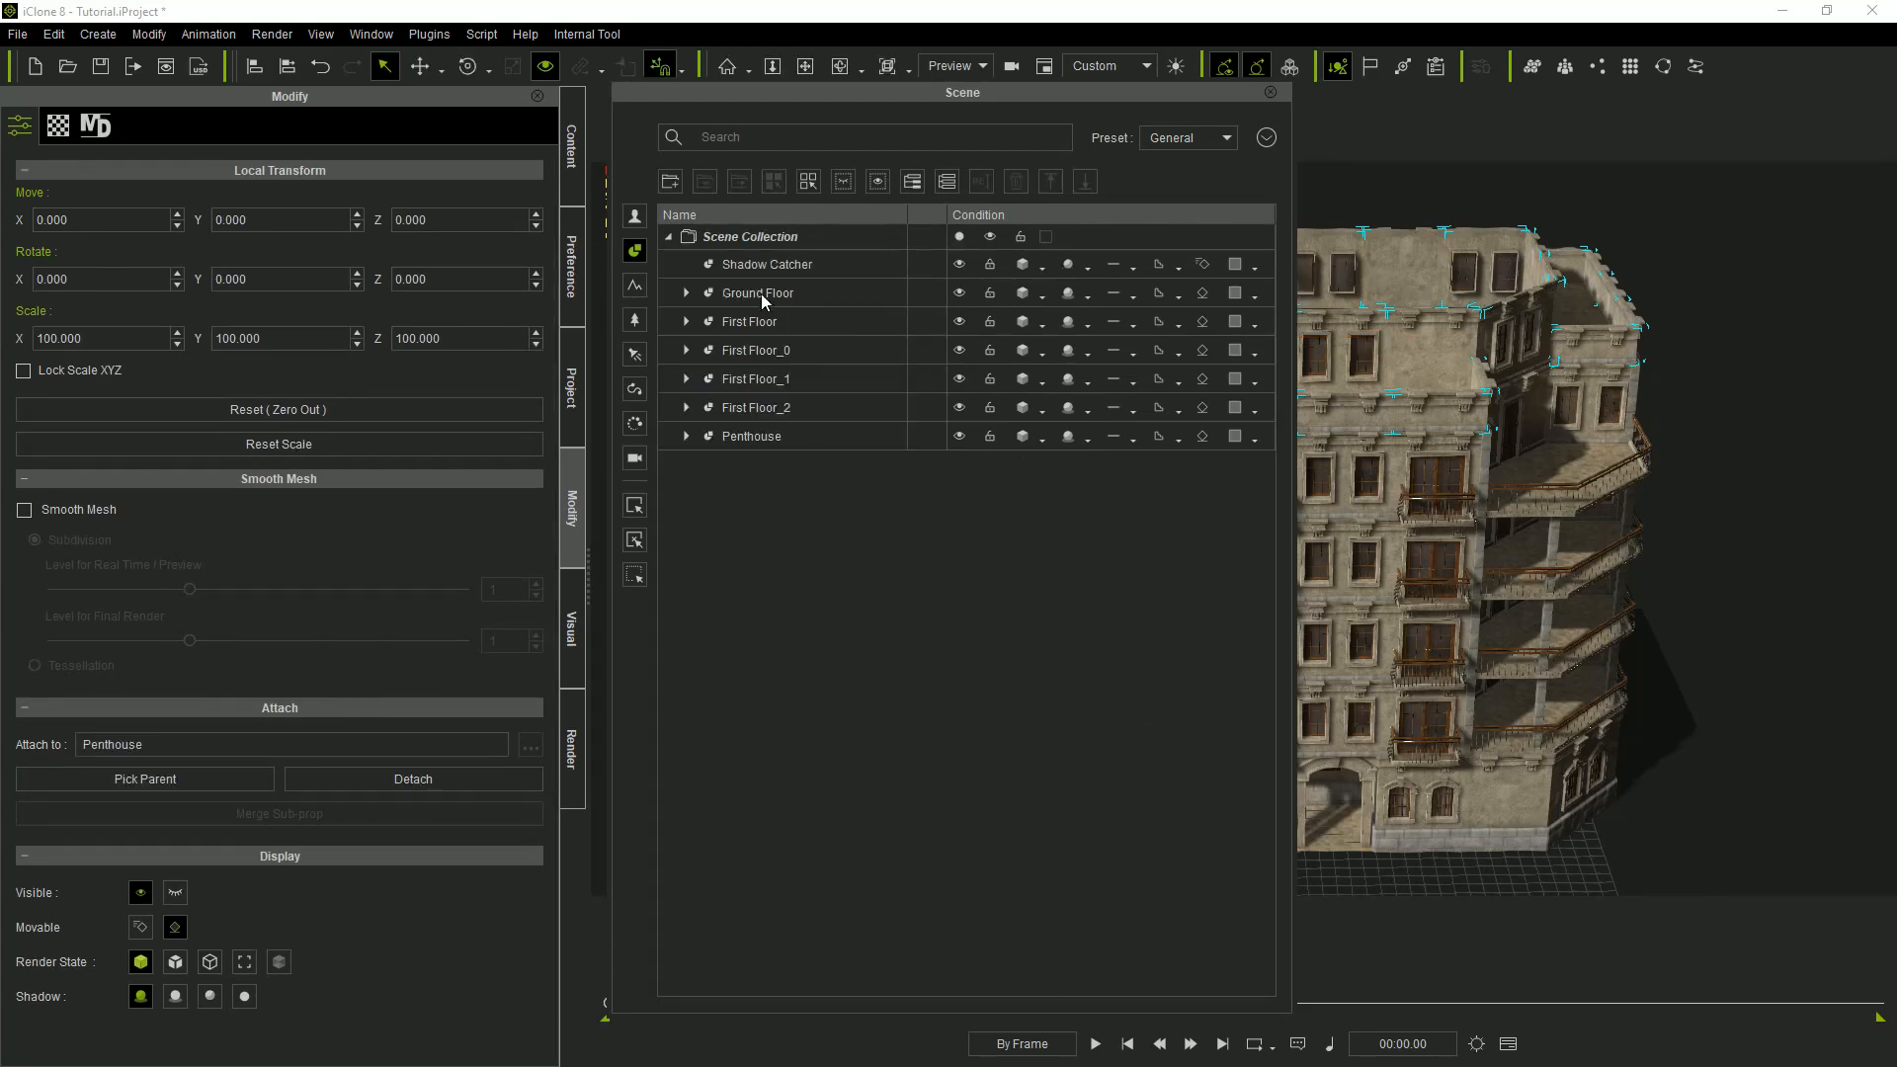
pyautogui.moveTo(1154, 99); pyautogui.dragTo(675, 88)
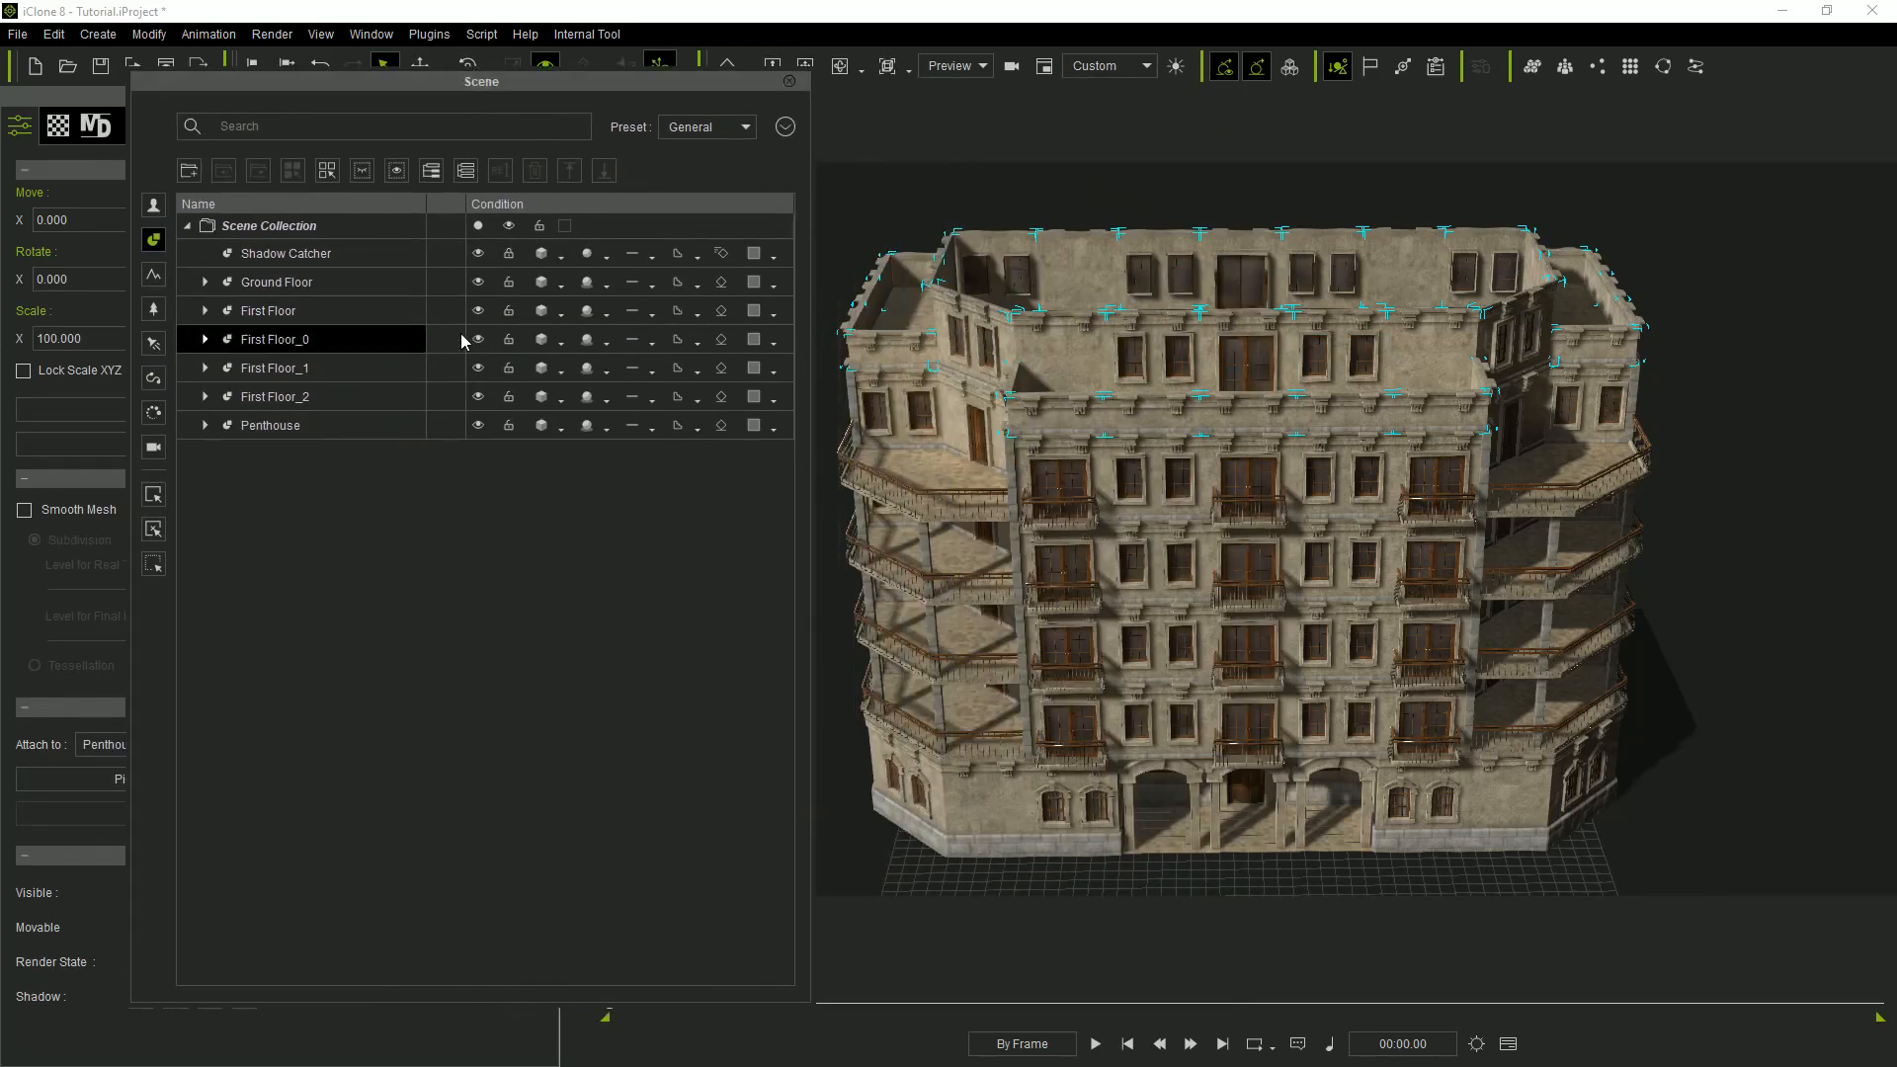
pyautogui.click(476, 428)
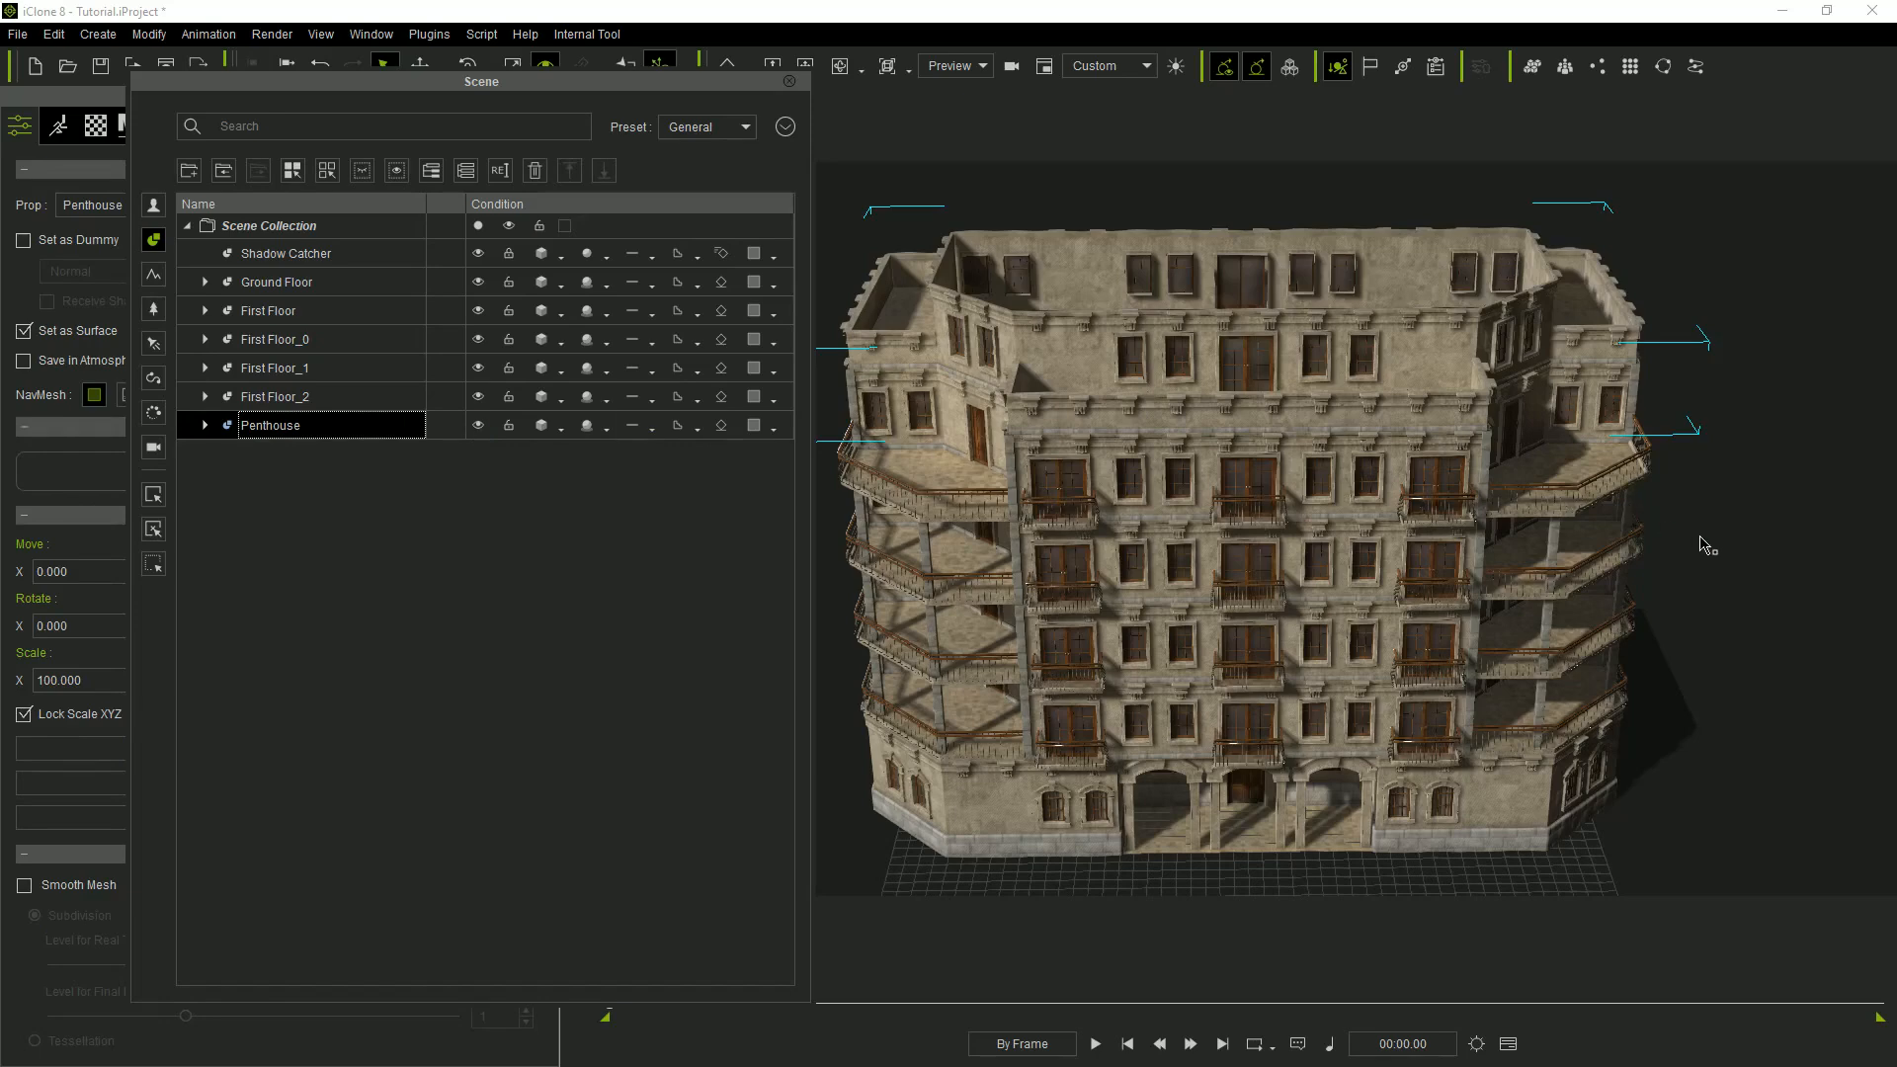
pyautogui.press('F5')
# Add the TF-RoofMiddleB Style01A dormer section and place it on the penthouse's front wall at roof height.
pyautogui.moveTo(541, 637); pyautogui.dragTo(536, 874)
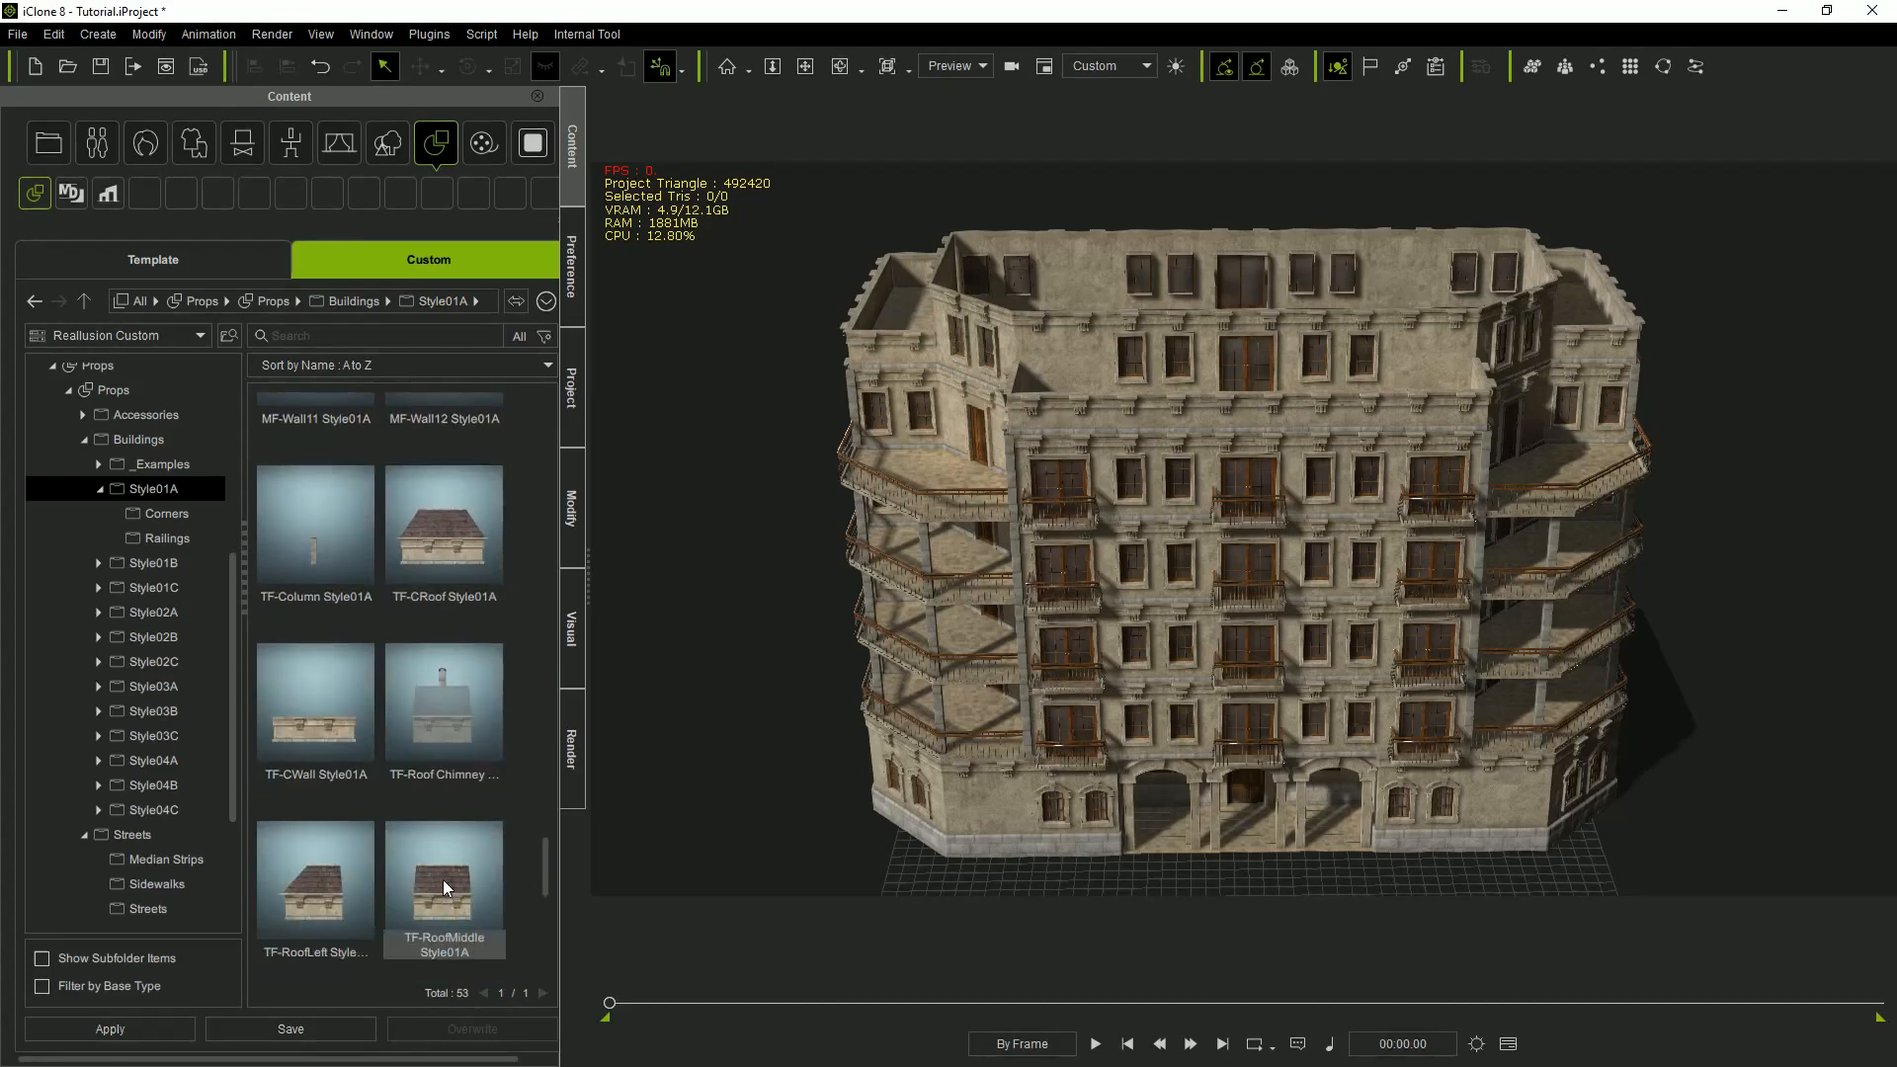
pyautogui.moveTo(547, 874); pyautogui.dragTo(546, 893)
pyautogui.doubleClick(314, 844)
pyautogui.press('w')
pyautogui.moveTo(1253, 728); pyautogui.dragTo(1258, 239)
pyautogui.keyDown('alt'); pyautogui.moveTo(1336, 532); pyautogui.dragTo(1685, 539); pyautogui.keyUp('alt')
pyautogui.moveTo(1269, 362); pyautogui.dragTo(1186, 332)
pyautogui.moveTo(1203, 218)
pyautogui.mouseDown()
pyautogui.moveTo(1203, 175)
pyautogui.moveTo(1203, 193)
pyautogui.mouseUp()
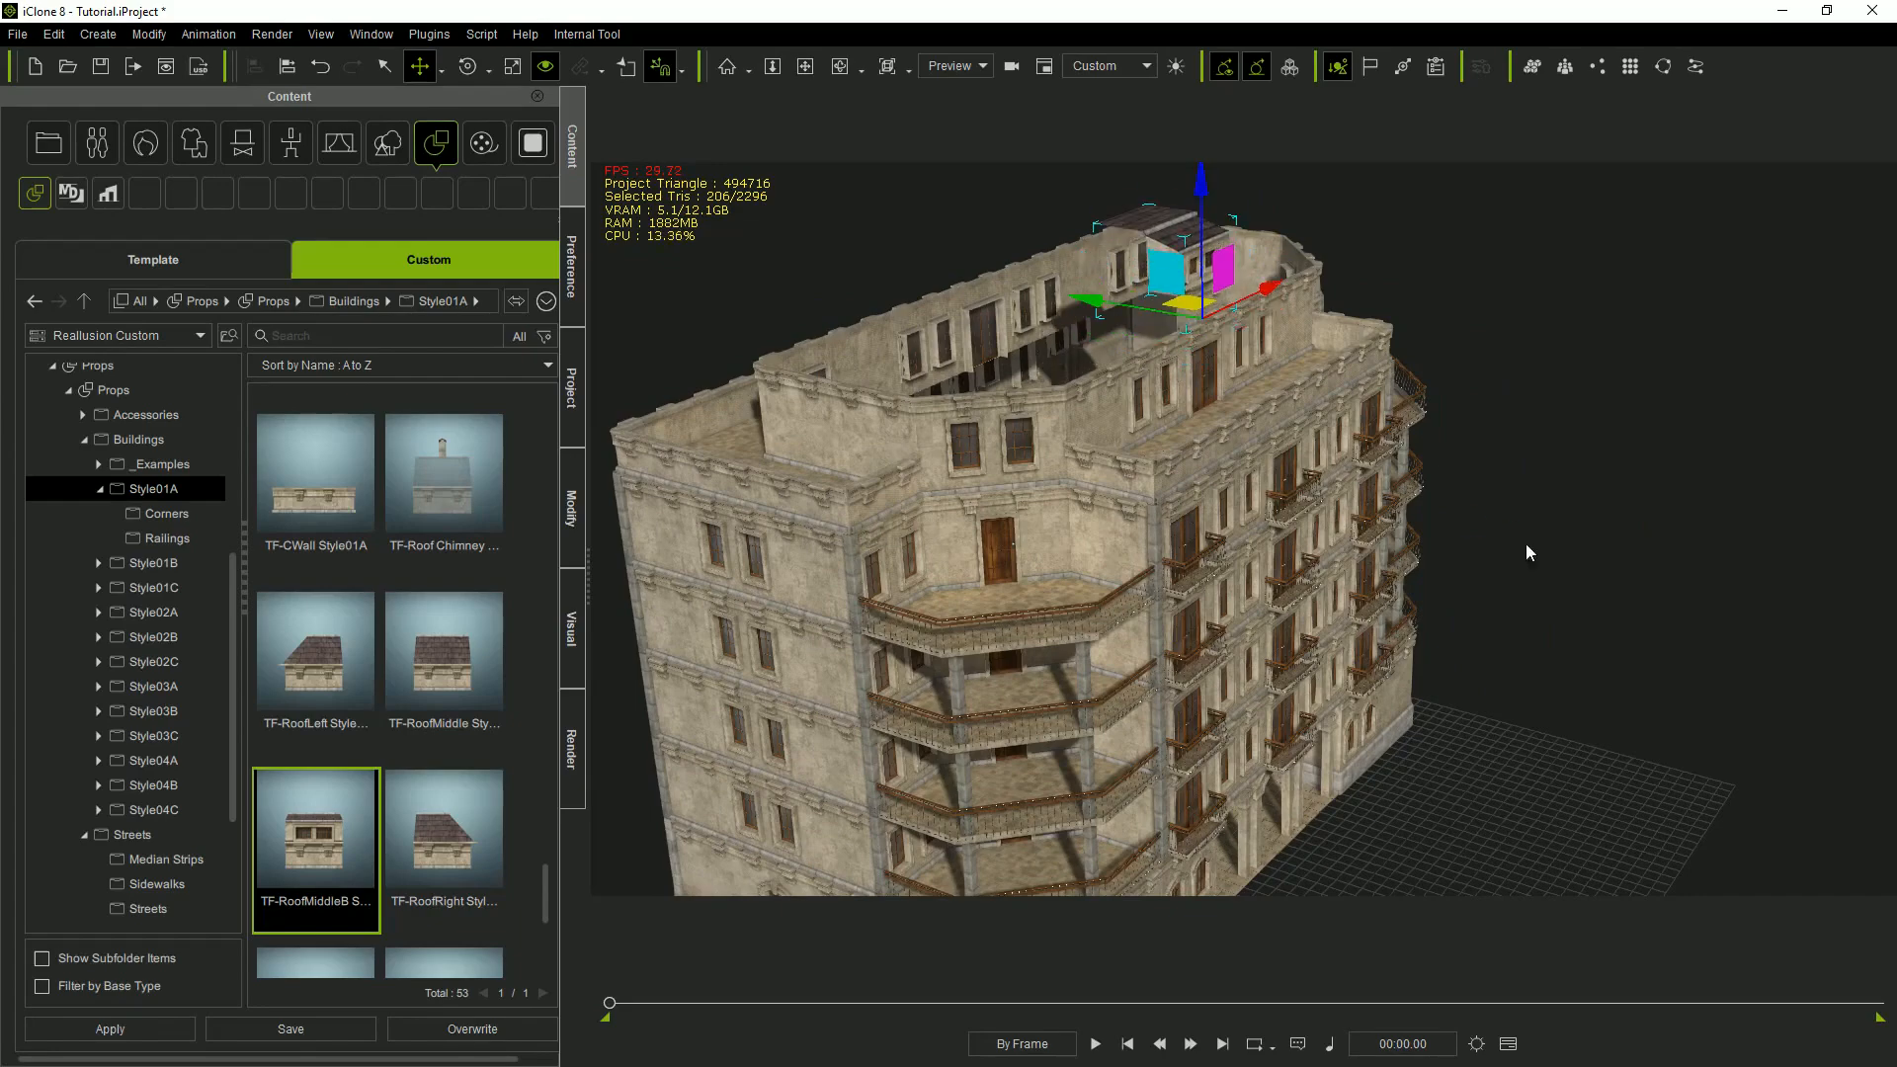
# Add a TF-RoofMiddle Style01A section and place it beside the dormer on the penthouse's front wall.
pyautogui.moveTo(1526, 543); pyautogui.dragTo(1195, 539, button='right')
pyautogui.doubleClick(443, 669)
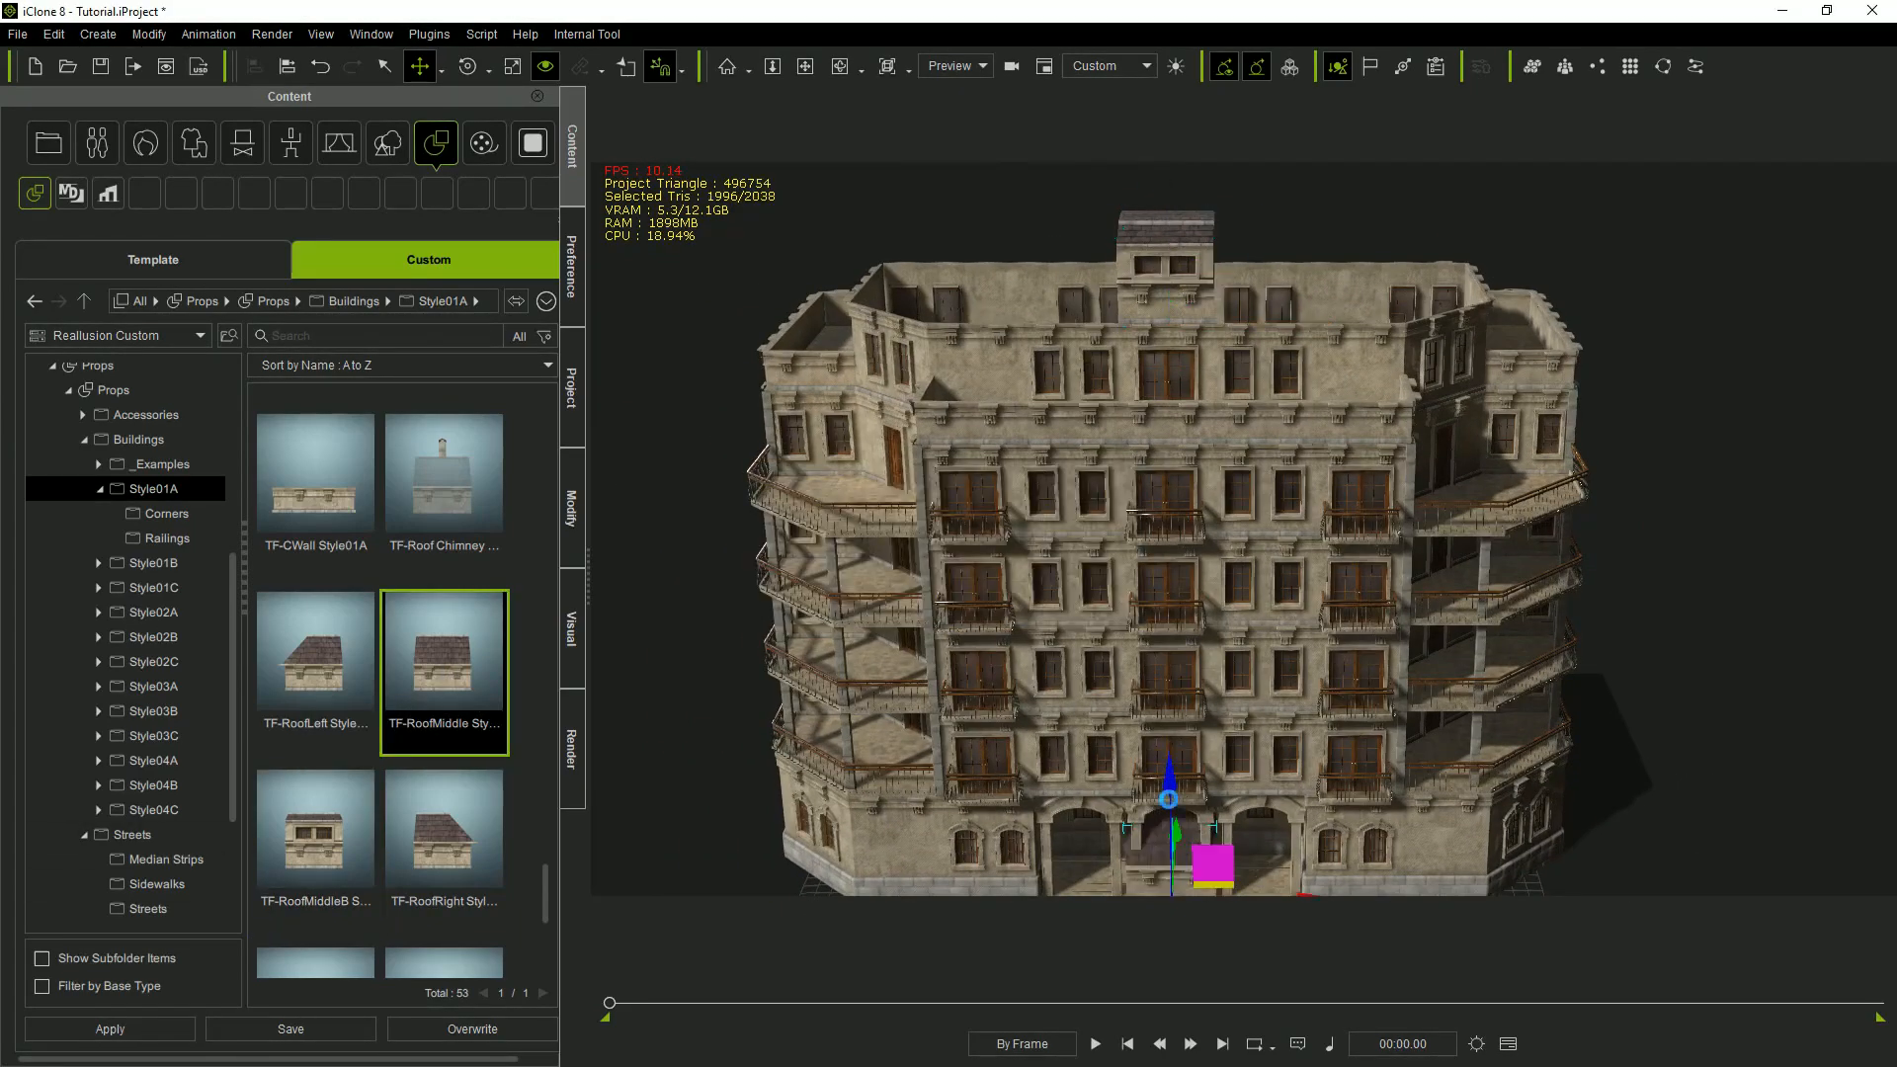
pyautogui.moveTo(1216, 864); pyautogui.dragTo(1203, 304)
pyautogui.moveTo(1319, 484); pyautogui.dragTo(1052, 692, button='right')
pyautogui.moveTo(1194, 343); pyautogui.dragTo(910, 212)
pyautogui.keyDown('alt'); pyautogui.moveTo(1387, 358); pyautogui.dragTo(1329, 281); pyautogui.keyUp('alt')
# Duplicate the plain and dormer roof sections along the front wall to make a five-piece row with dormers second and fourth.
pyautogui.moveTo(1410, 344)
pyautogui.keyDown('ctrl'); pyautogui.mouseDown()
pyautogui.moveTo(1179, 344)
pyautogui.moveTo(1208, 344)
pyautogui.mouseUp(); pyautogui.keyUp('ctrl')
pyautogui.moveTo(1312, 435)
pyautogui.mouseDown(button='right')
pyautogui.moveTo(1533, 377)
pyautogui.moveTo(1330, 419)
pyautogui.mouseUp(button='right')
pyautogui.click(1188, 248)
pyautogui.keyDown('ctrl'); pyautogui.moveTo(1091, 335); pyautogui.dragTo(1124, 339); pyautogui.keyUp('ctrl')
pyautogui.moveTo(1194, 346)
pyautogui.mouseDown(button='right')
pyautogui.moveTo(1083, 366)
pyautogui.moveTo(1176, 363)
pyautogui.mouseUp(button='right')
pyautogui.click(1108, 272)
pyautogui.click(1290, 277)
pyautogui.moveTo(1420, 349); pyautogui.dragTo(1473, 352)
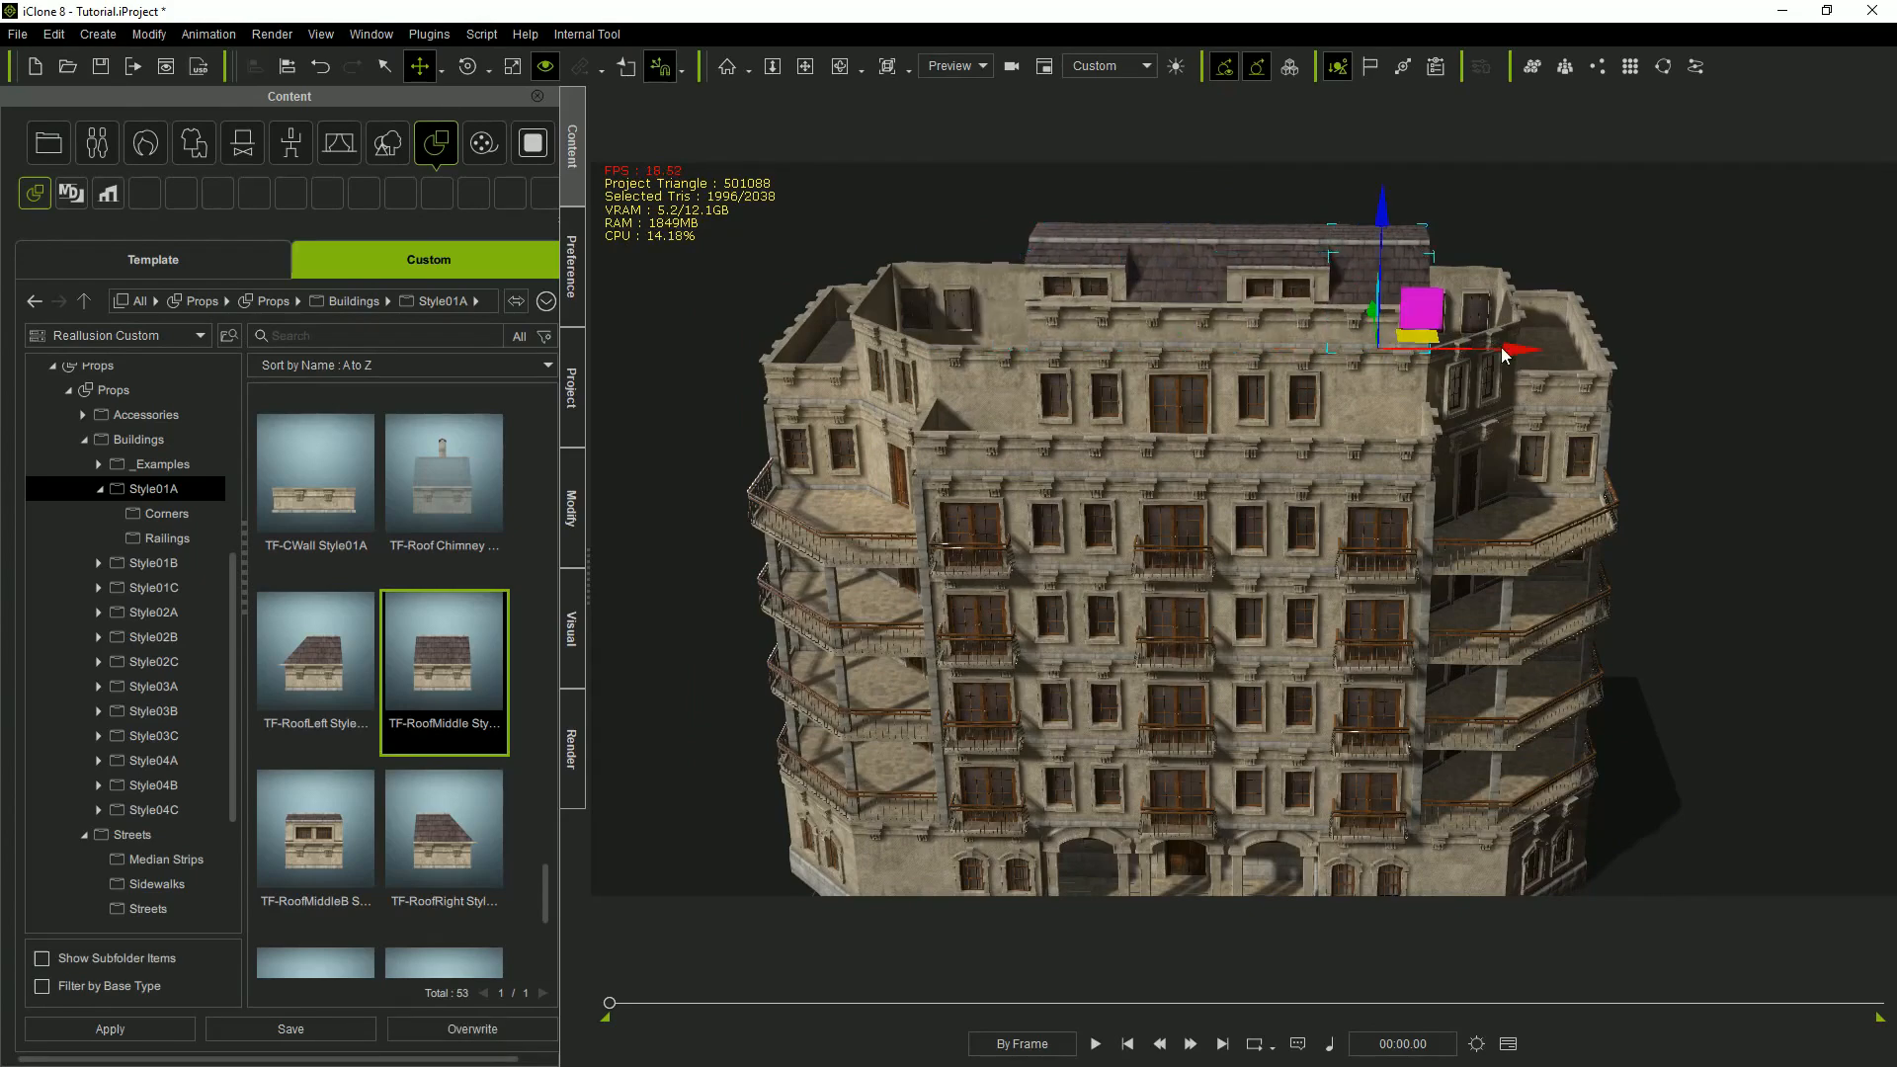
pyautogui.keyDown('ctrl'); pyautogui.moveTo(1303, 344); pyautogui.dragTo(1123, 348); pyautogui.keyUp('ctrl')
# Add TF-CRoof Style01A and rotate and position it over the penthouse's angled front corner beside the plain end of the roof row.
pyautogui.keyDown('alt'); pyautogui.moveTo(1193, 409); pyautogui.dragTo(1479, 396); pyautogui.keyUp('alt')
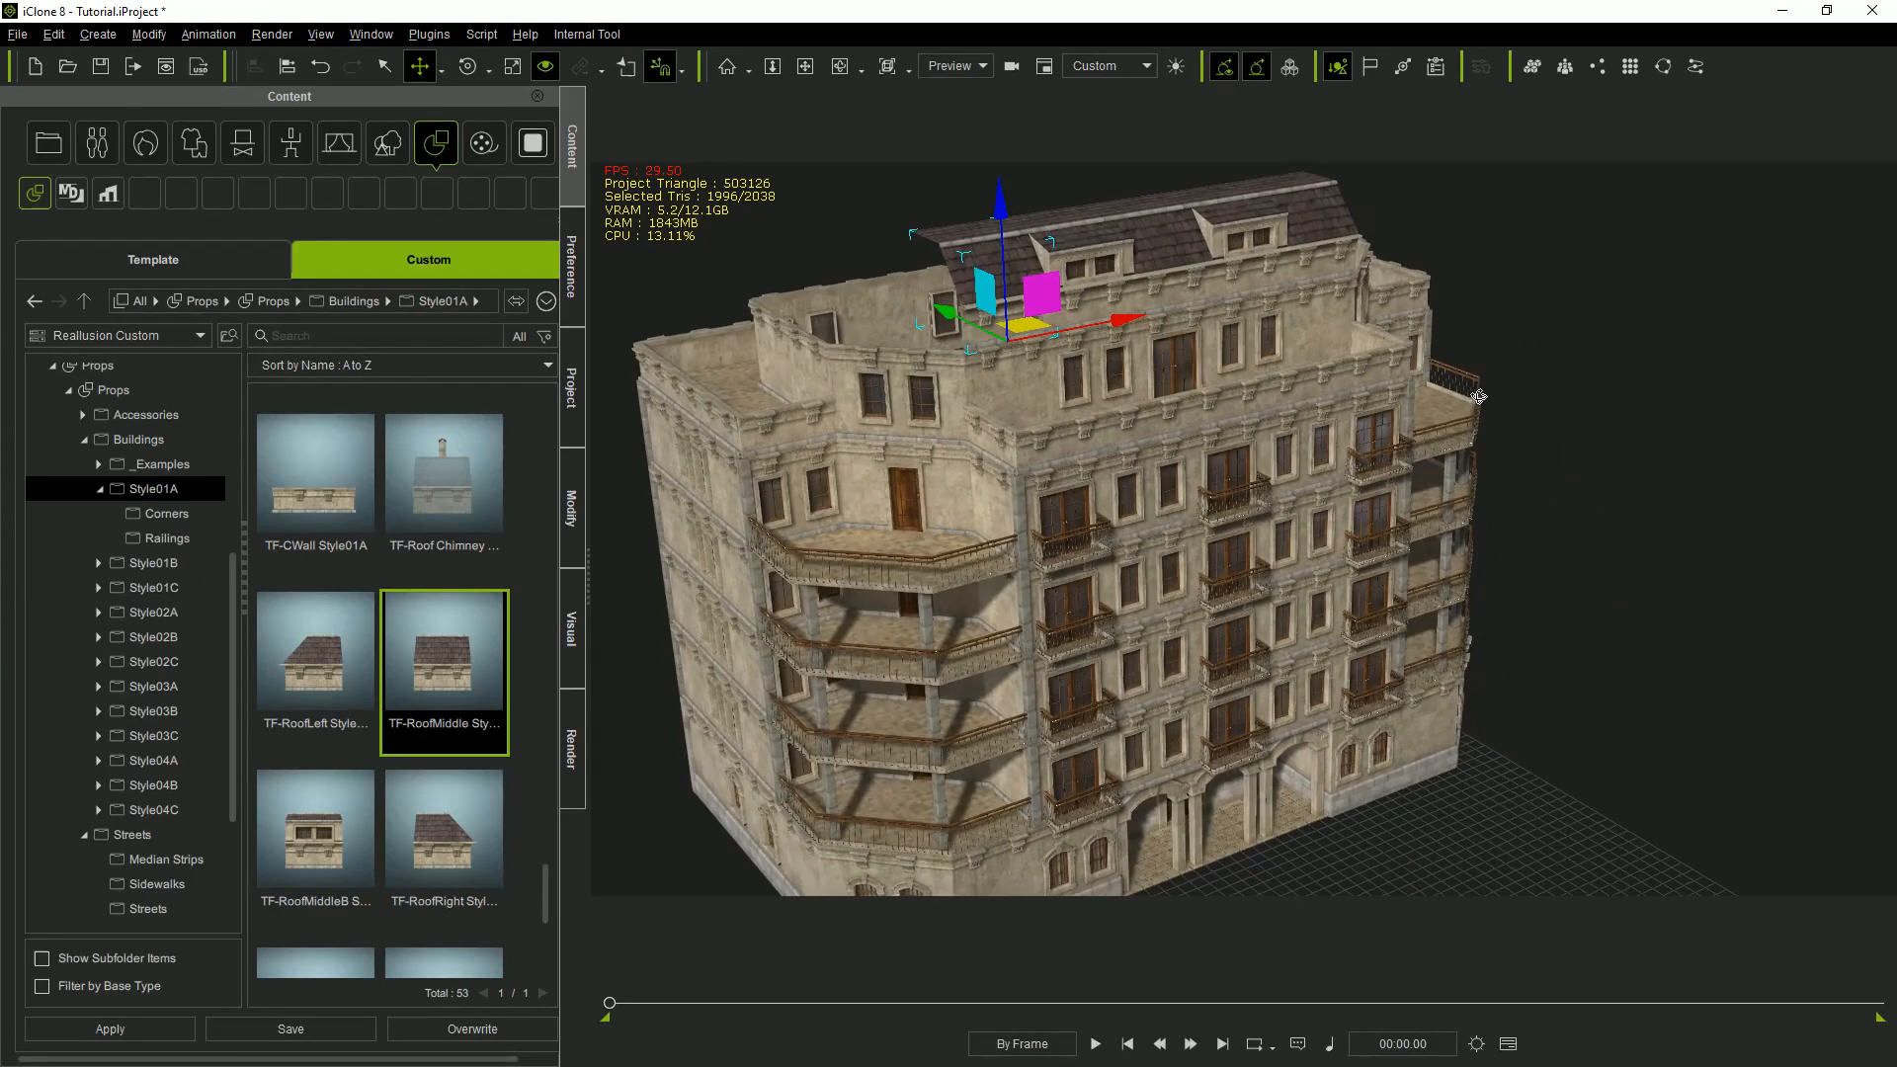
pyautogui.scroll(4, 455, 824)
pyautogui.click(444, 522)
pyautogui.moveTo(443, 519); pyautogui.dragTo(1188, 167)
pyautogui.moveTo(1240, 287); pyautogui.dragTo(907, 323)
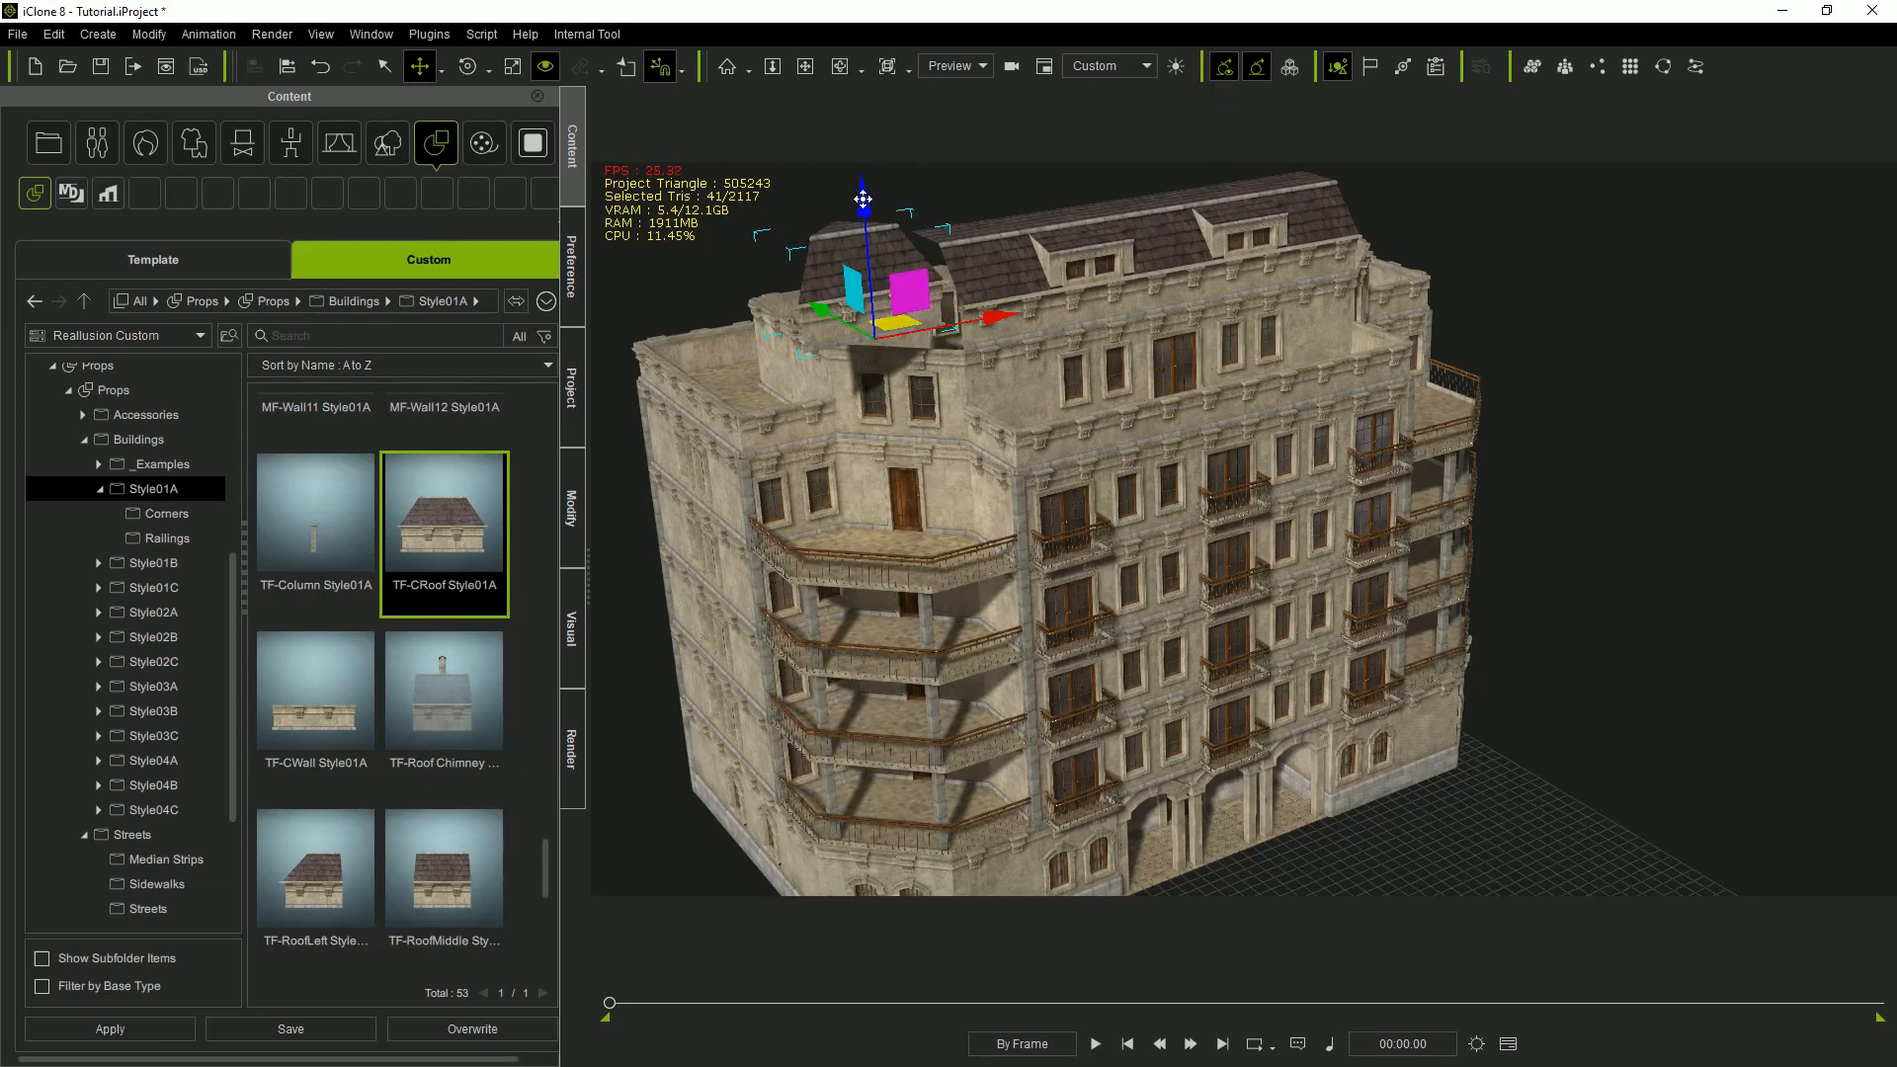
pyautogui.moveTo(862, 199); pyautogui.dragTo(867, 219)
pyautogui.press('e')
pyautogui.moveTo(884, 393); pyautogui.dragTo(895, 512)
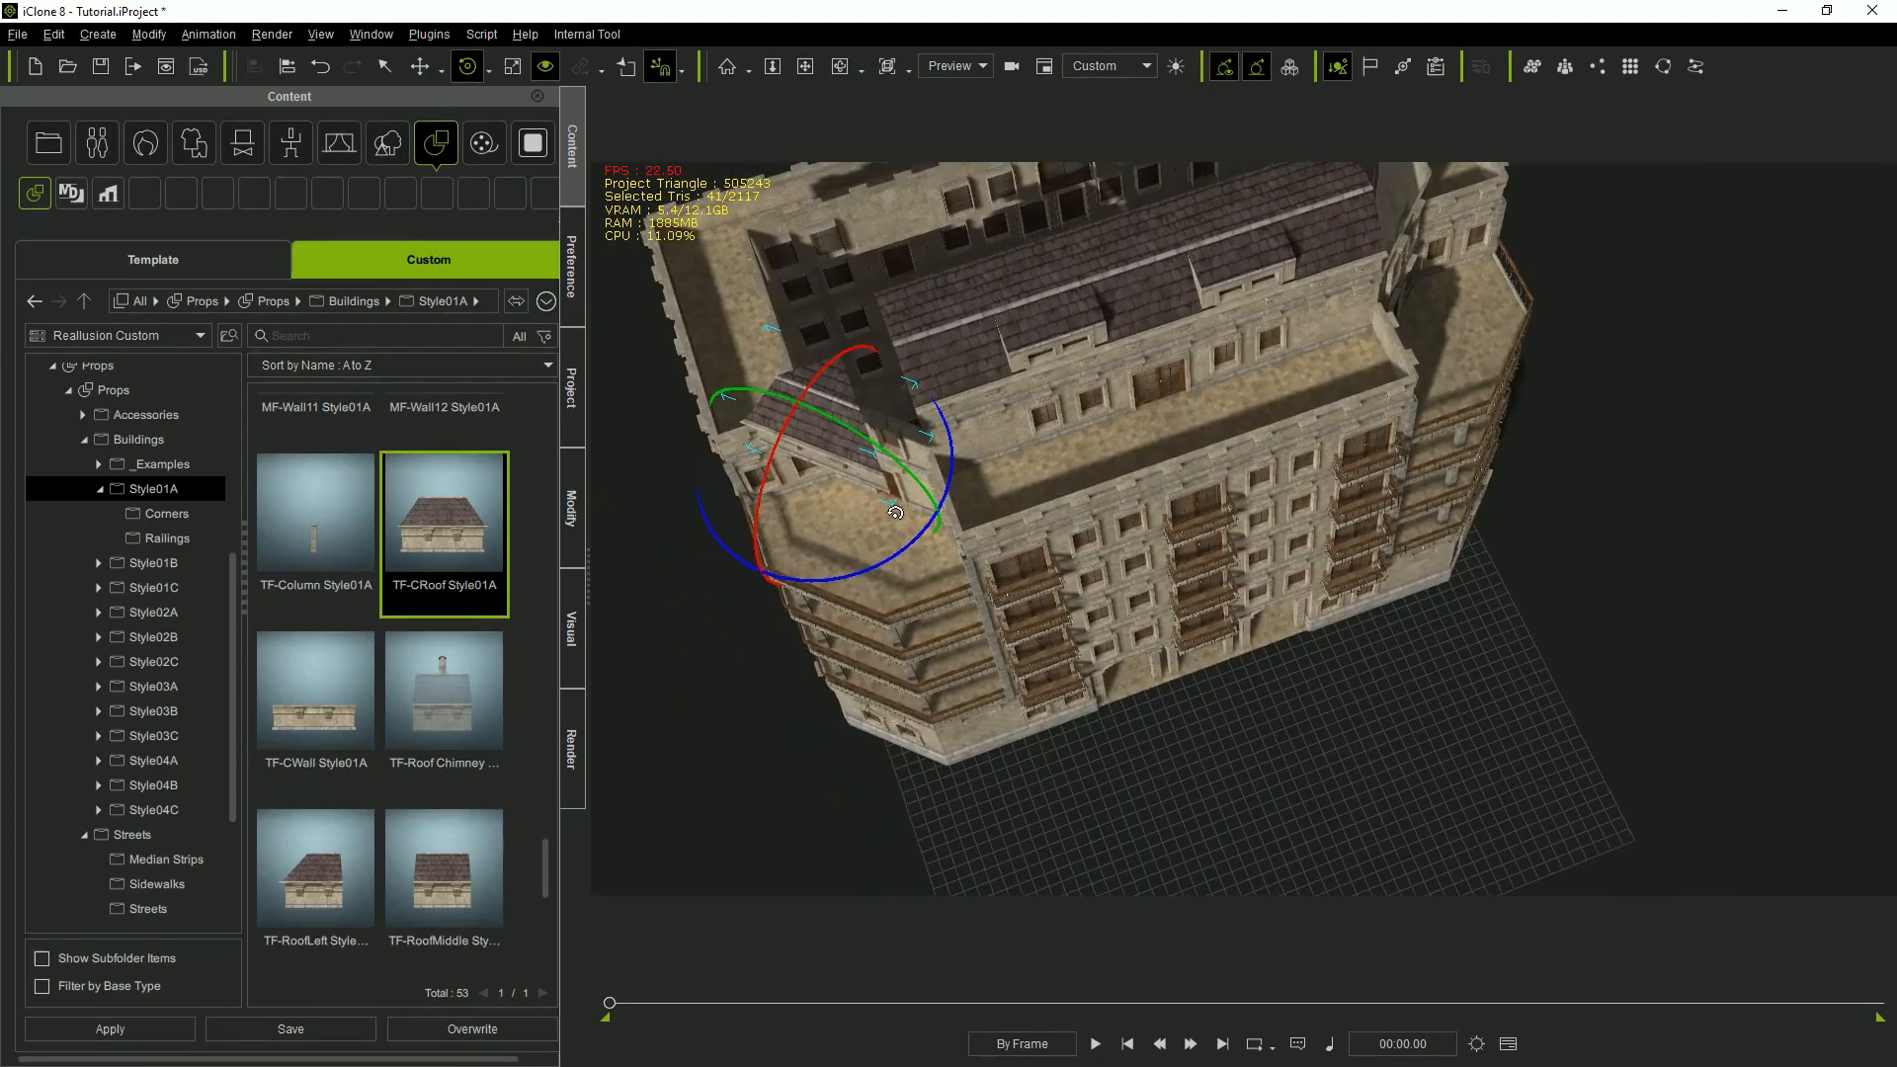
pyautogui.press('w')
pyautogui.moveTo(854, 409); pyautogui.dragTo(882, 343)
pyautogui.keyDown('alt'); pyautogui.moveTo(1037, 326); pyautogui.dragTo(1097, 115); pyautogui.keyUp('alt')
pyautogui.moveTo(916, 166); pyautogui.dragTo(909, 182)
# Duplicate the corner roof onto the opposite angled front corner and rotate it to match the wall.
pyautogui.keyDown('alt'); pyautogui.moveTo(1030, 255); pyautogui.dragTo(741, 543); pyautogui.keyUp('alt')
pyautogui.moveTo(1001, 382); pyautogui.dragTo(1536, 509)
pyautogui.press('e')
pyautogui.keyDown('alt'); pyautogui.moveTo(1512, 494); pyautogui.dragTo(1672, 478); pyautogui.keyUp('alt')
pyautogui.keyDown('alt'); pyautogui.moveTo(1225, 415); pyautogui.dragTo(1190, 395, button='right'); pyautogui.keyUp('alt')
pyautogui.keyDown('alt'); pyautogui.moveTo(1191, 395); pyautogui.dragTo(1304, 420); pyautogui.keyUp('alt')
# Add another TF-RoofMiddle Style01A, rotate it and fit it on the penthouse's side wall behind the corner roof.
pyautogui.doubleClick(465, 892)
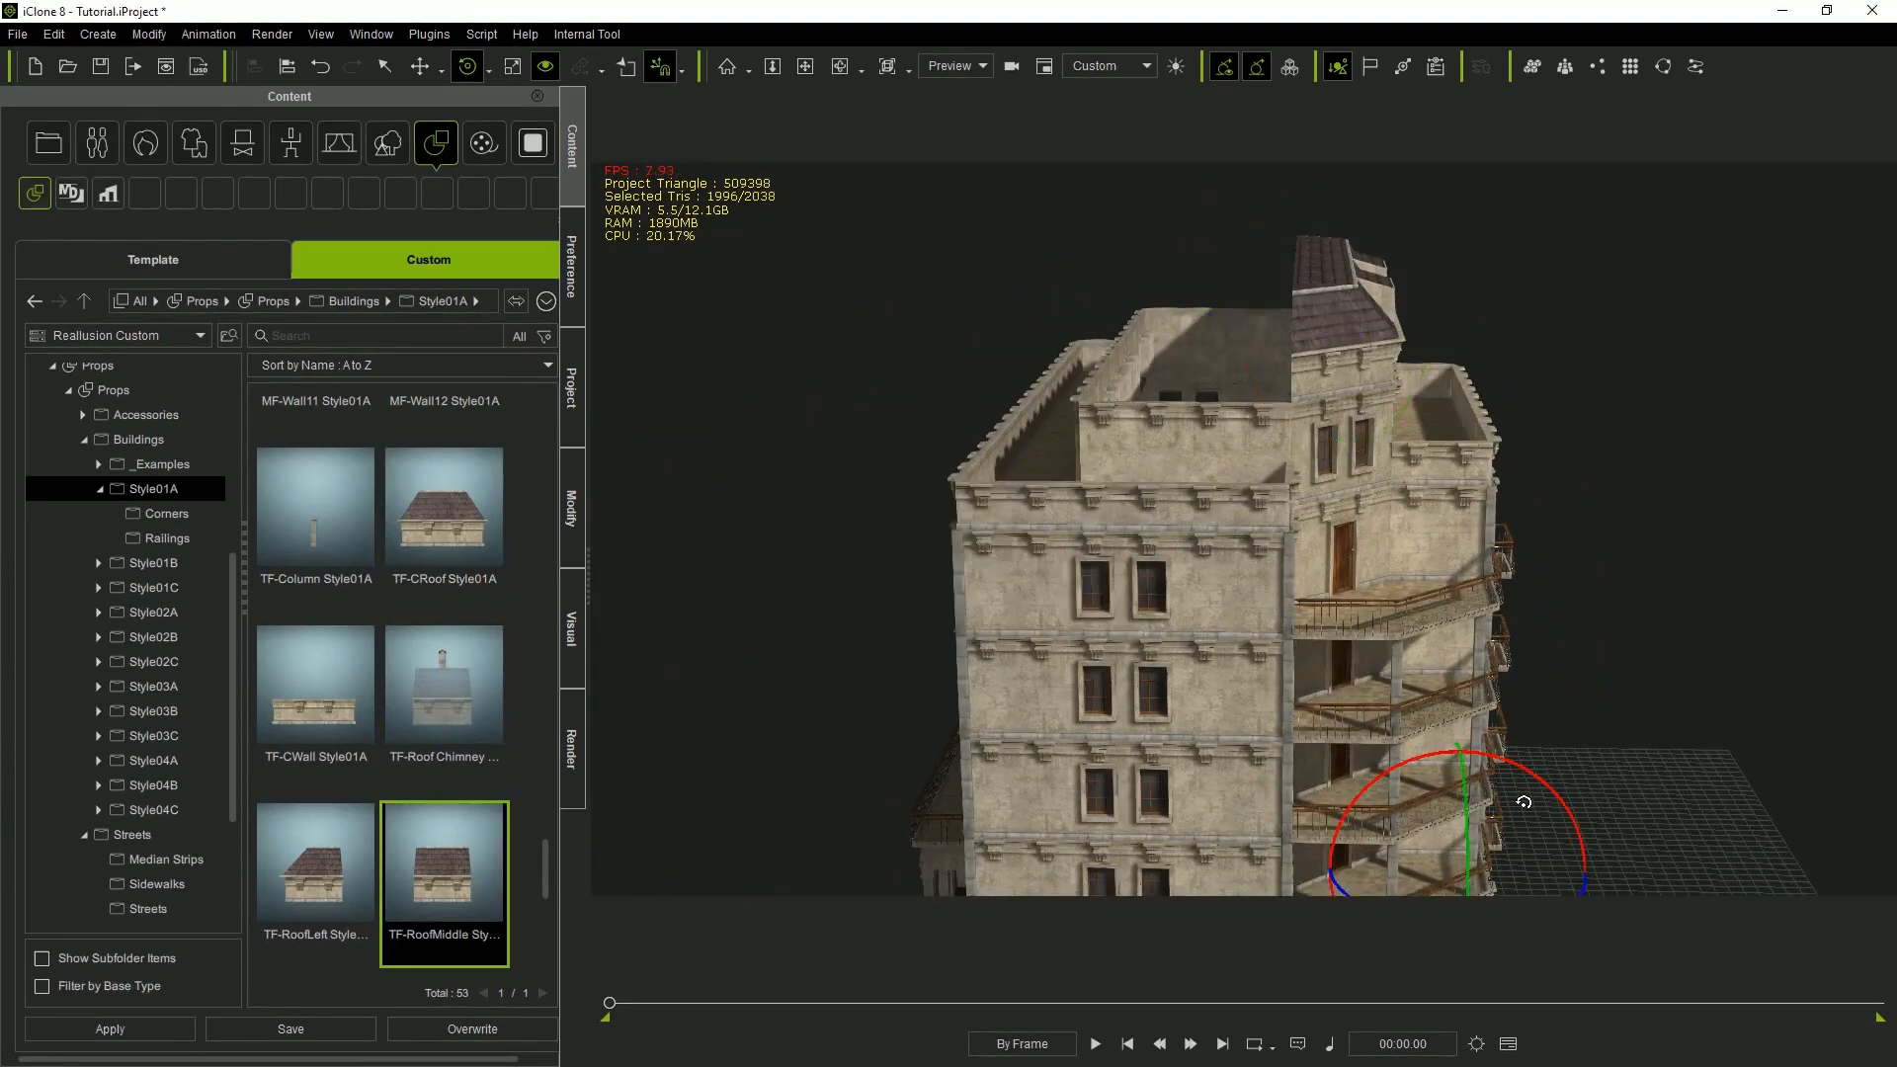
pyautogui.press('w')
pyautogui.moveTo(1468, 707); pyautogui.dragTo(1470, 265)
pyautogui.moveTo(1423, 371); pyautogui.dragTo(1181, 432)
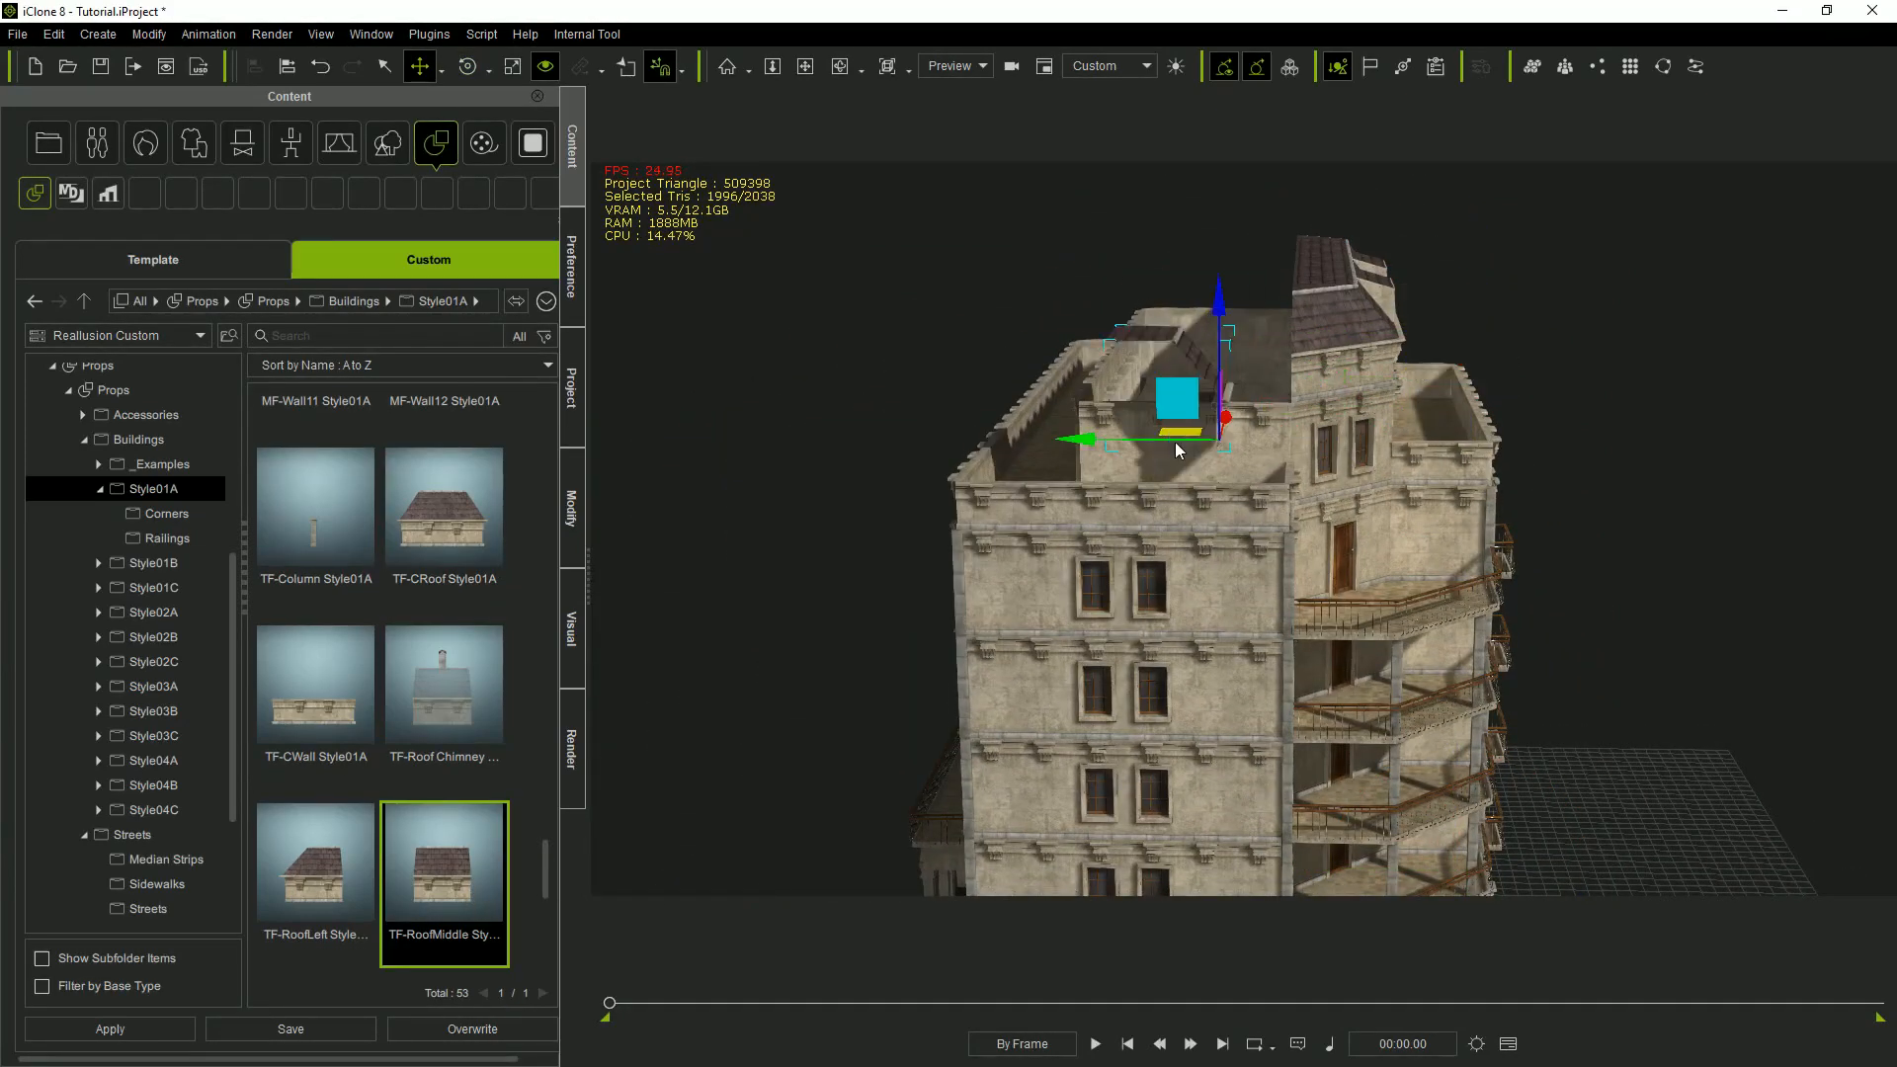
pyautogui.press('e')
pyautogui.press('w')
pyautogui.moveTo(1214, 290); pyautogui.dragTo(1279, 453, button='right')
pyautogui.moveTo(1194, 419); pyautogui.dragTo(1175, 397)
# Duplicate the side roof section onto the opposite side wall and rotate it to face outward.
pyautogui.moveTo(1256, 302); pyautogui.dragTo(1186, 592, button='right')
pyautogui.moveTo(817, 375); pyautogui.dragTo(1325, 406)
pyautogui.moveTo(1580, 542); pyautogui.dragTo(1287, 647, button='right')
pyautogui.press('e')
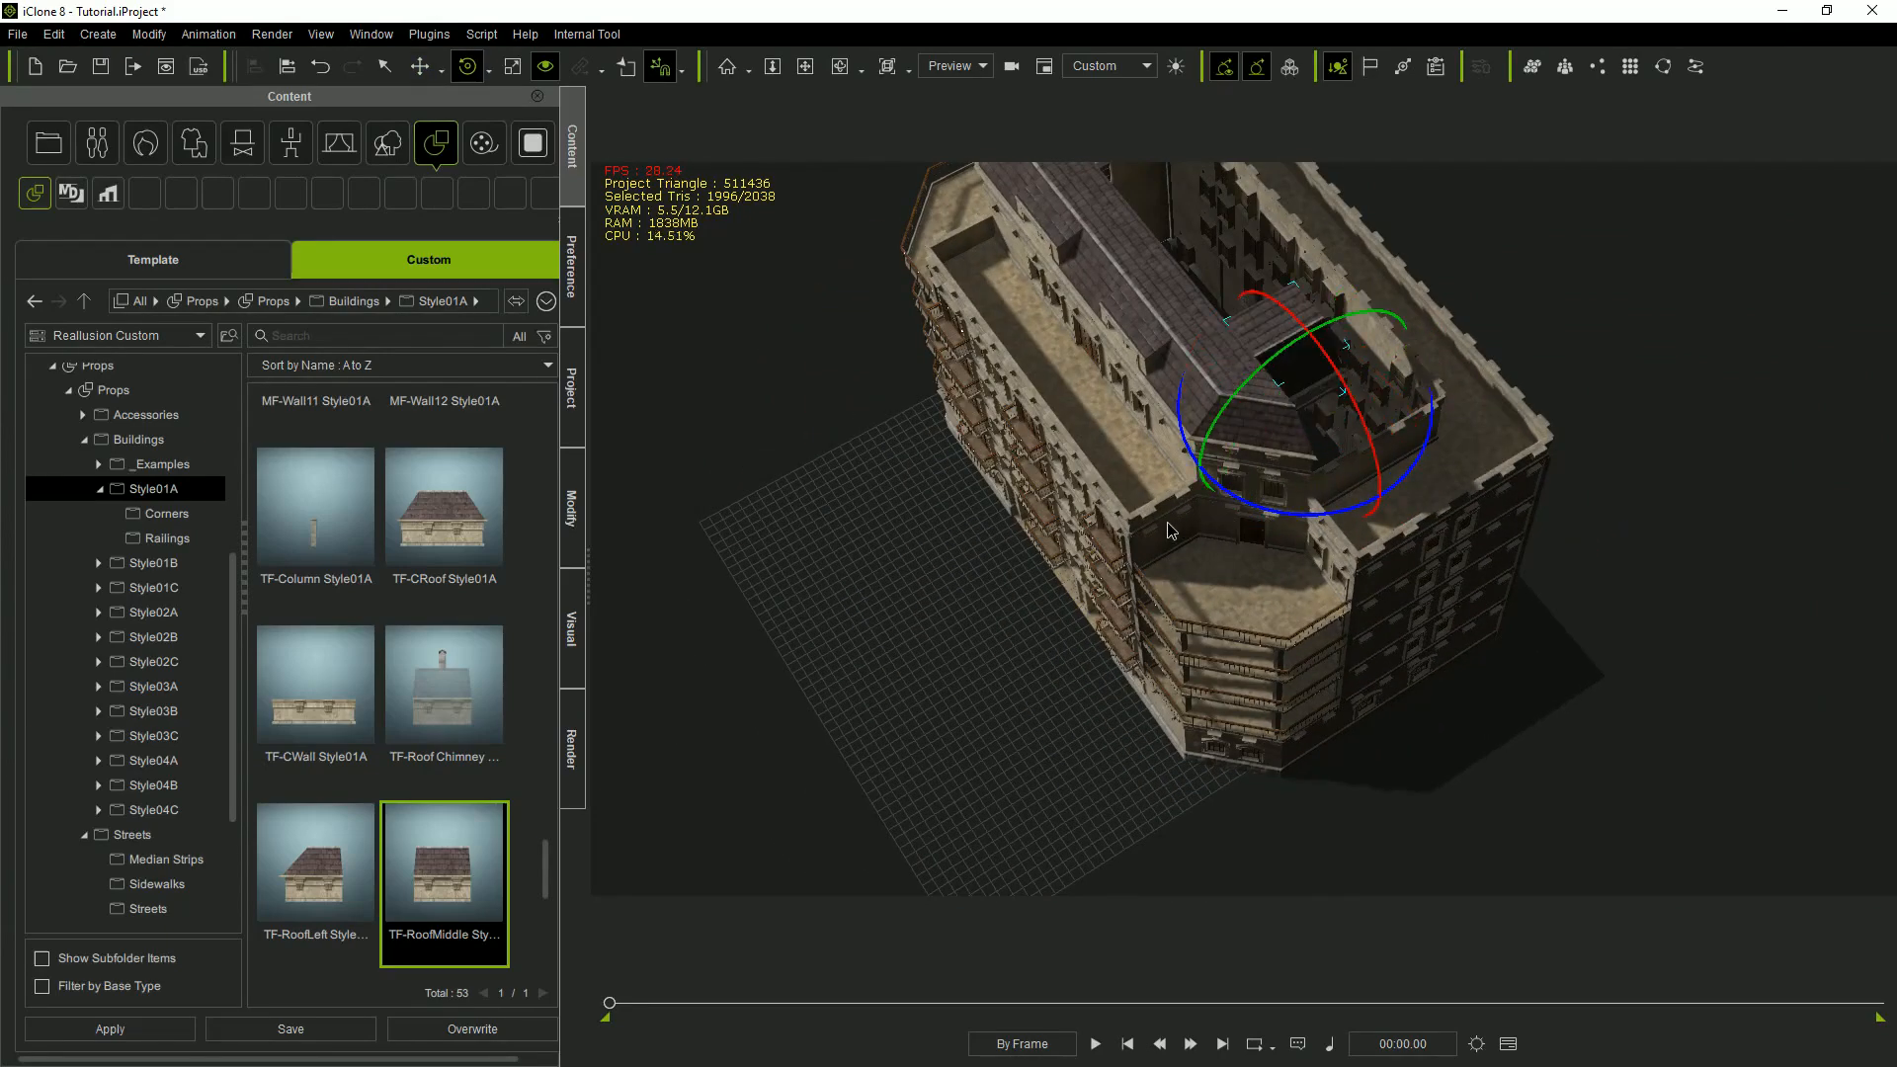
pyautogui.press('w')
pyautogui.moveTo(1393, 506); pyautogui.dragTo(1451, 558)
# Add TF-RoofLeft Style01A, raise it to roof height and rotate and fit it at a rear corner of the penthouse.
pyautogui.moveTo(1450, 558); pyautogui.dragTo(1136, 672, button='right')
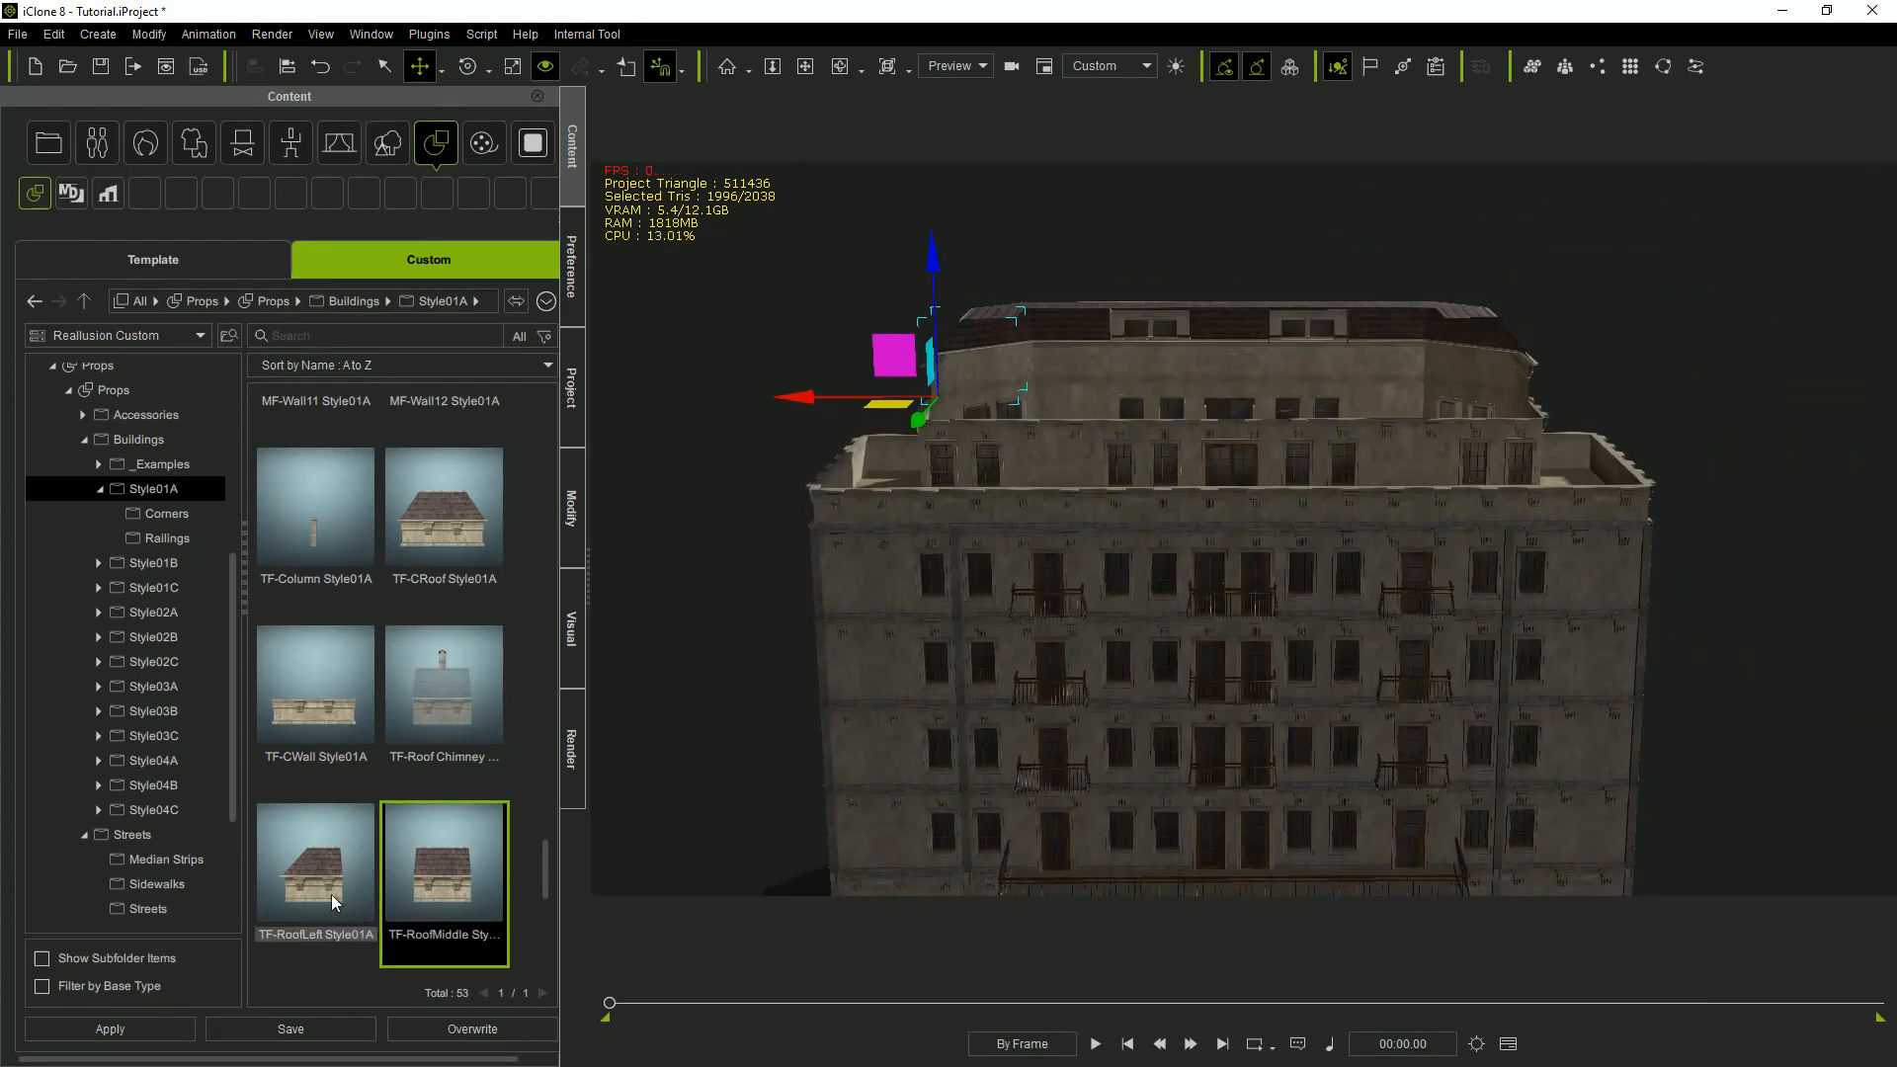
pyautogui.moveTo(334, 901); pyautogui.dragTo(1313, 910)
pyautogui.moveTo(1186, 822); pyautogui.dragTo(1189, 404)
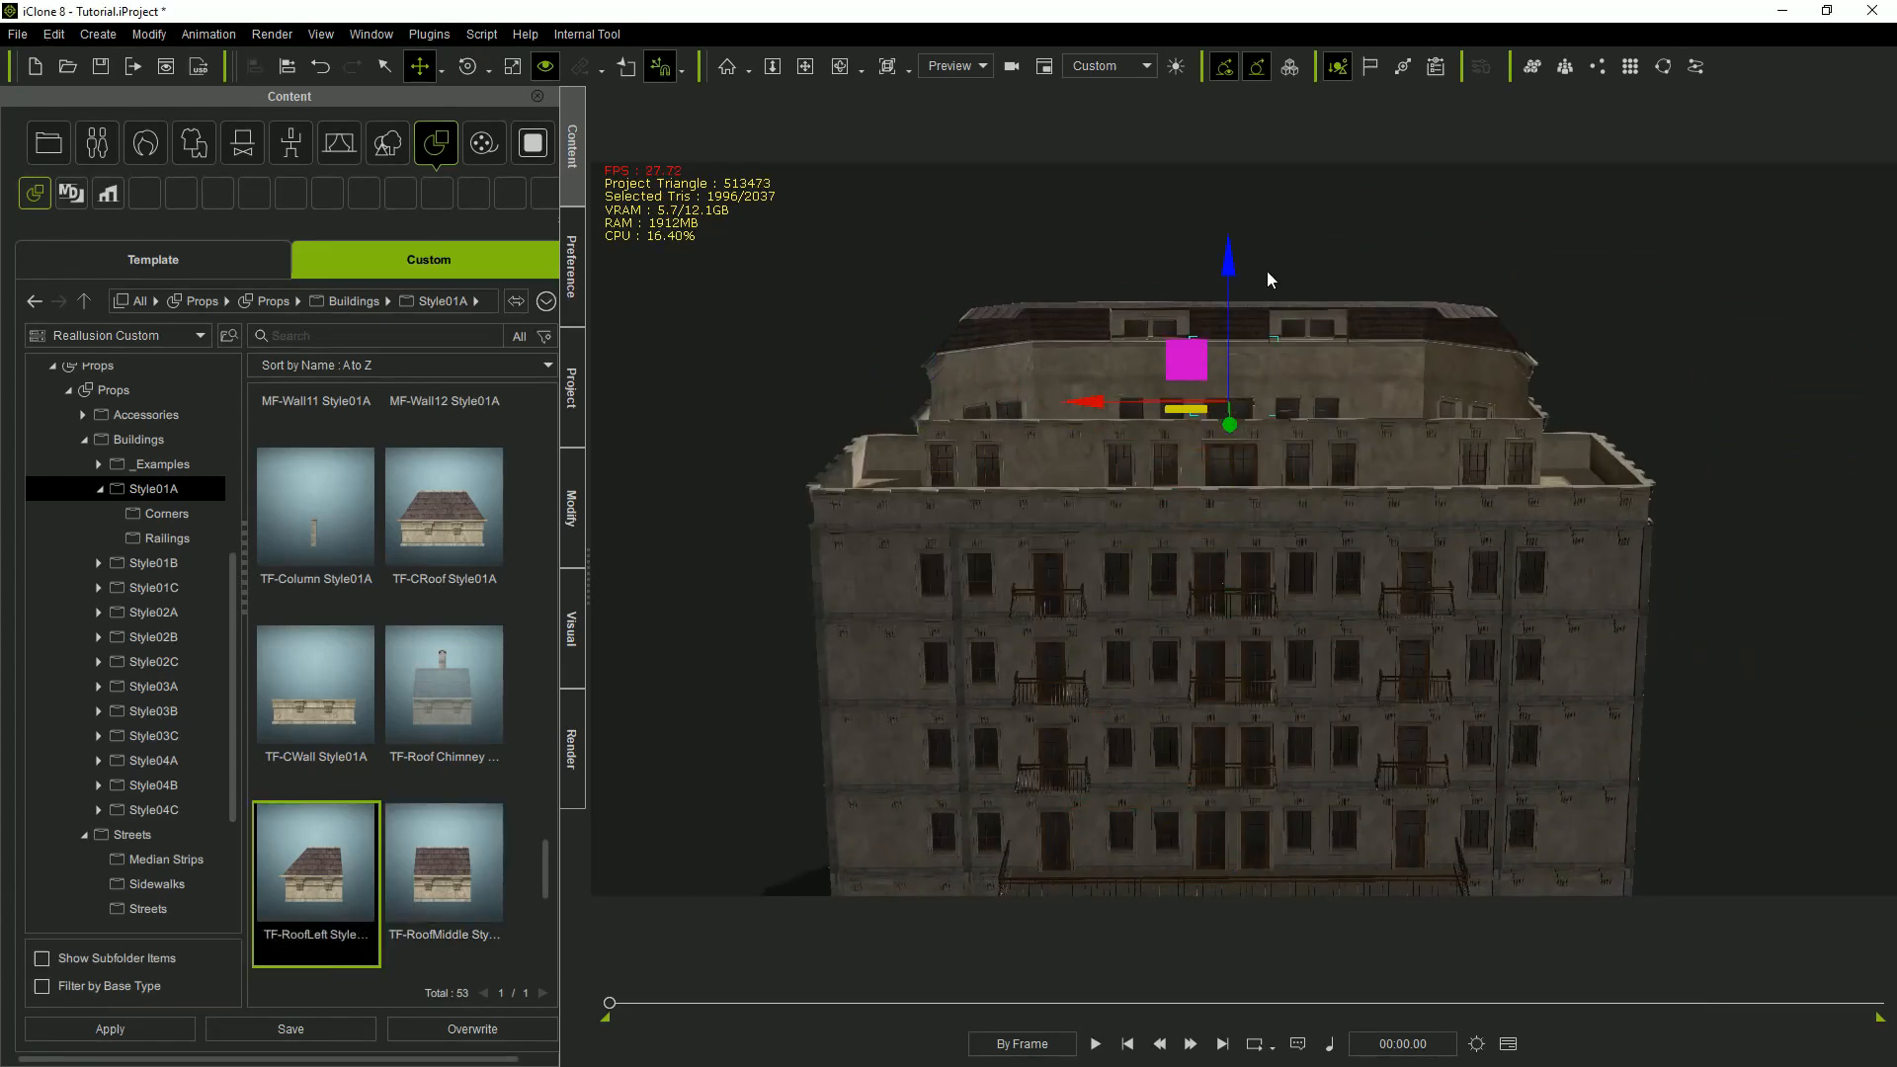
pyautogui.moveTo(1190, 404); pyautogui.dragTo(1190, 402, button='right')
pyautogui.moveTo(1190, 402); pyautogui.dragTo(1112, 585)
pyautogui.press('e')
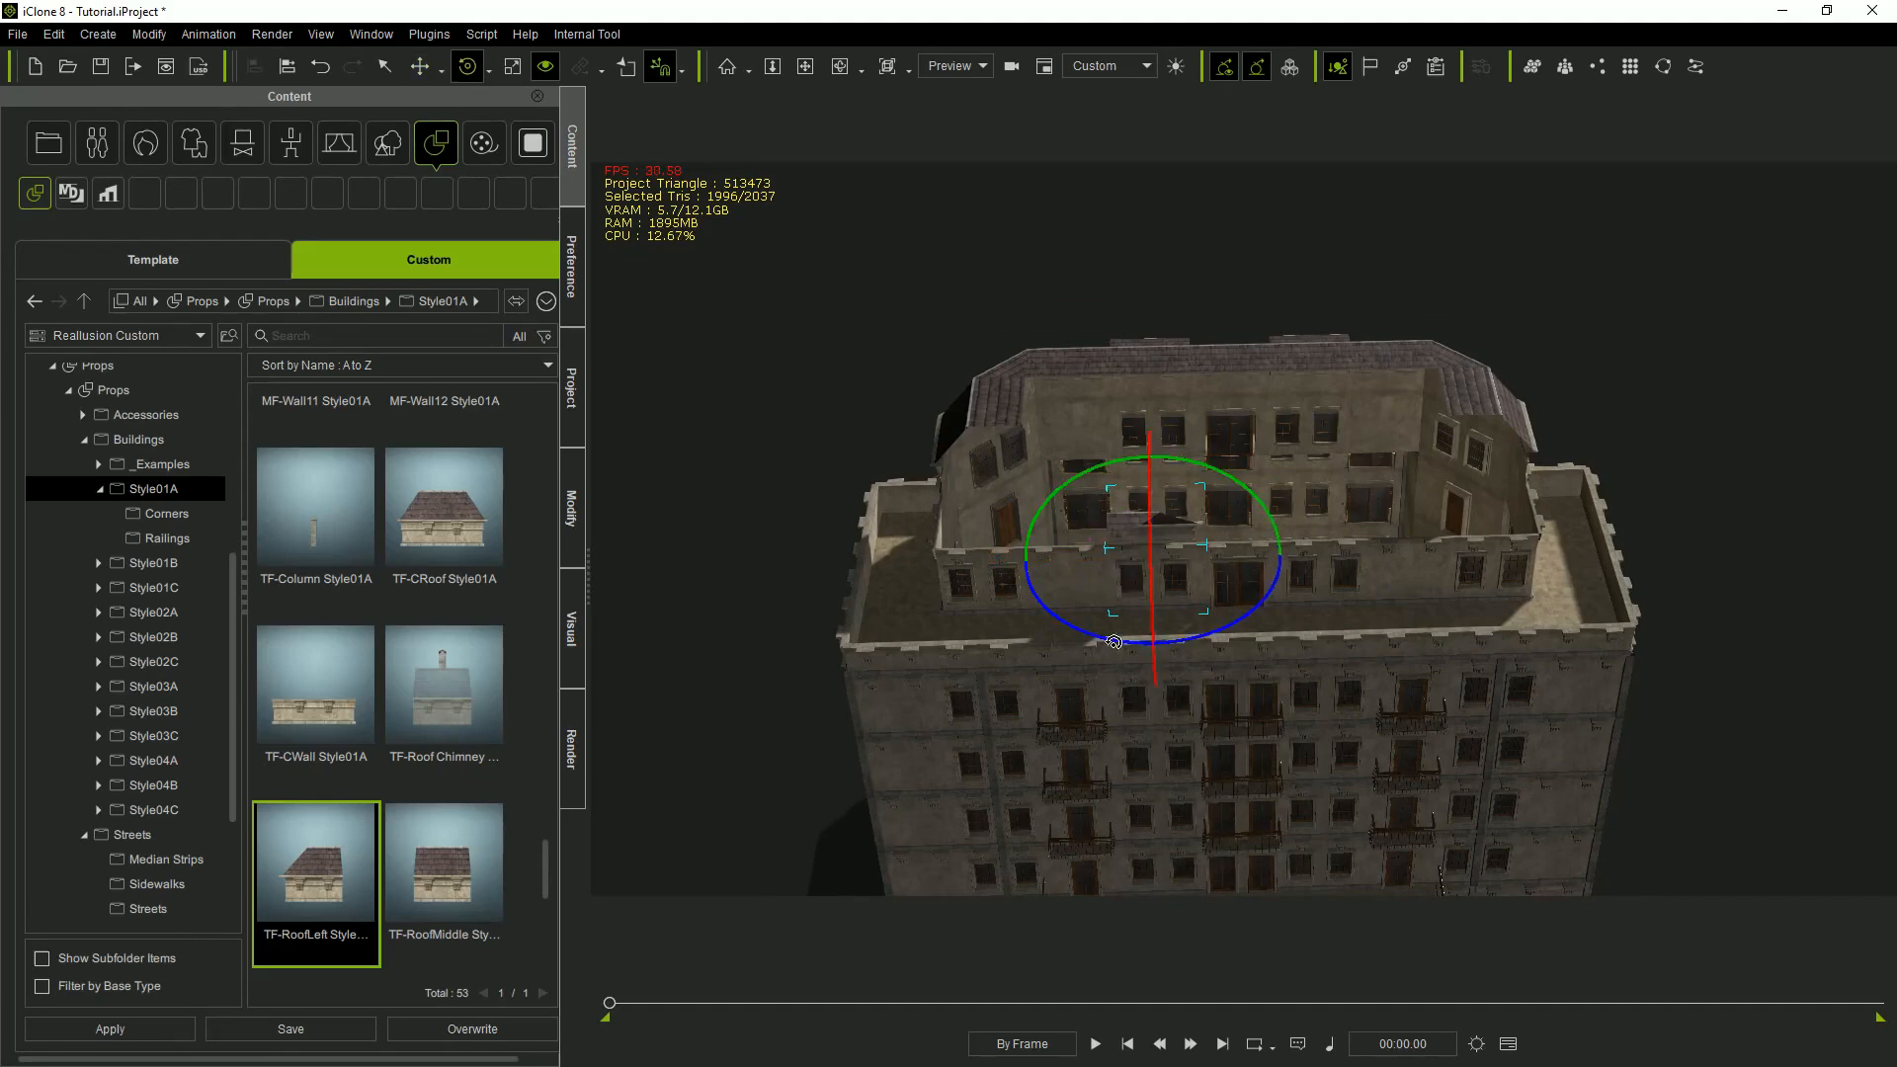
pyautogui.press('w')
pyautogui.moveTo(1151, 455); pyautogui.dragTo(1151, 432)
pyautogui.moveTo(1151, 432); pyautogui.dragTo(1285, 494, button='right')
pyautogui.moveTo(1308, 524); pyautogui.dragTo(1225, 533)
# Add TF-RoofRight Style01A, raise it to roof height and rotate it into place at the other rear corner.
pyautogui.moveTo(1225, 534); pyautogui.dragTo(978, 729, button='right')
pyautogui.scroll(-1, 552, 860)
pyautogui.moveTo(445, 825); pyautogui.dragTo(1305, 840)
pyautogui.moveTo(1322, 720); pyautogui.dragTo(1571, 551)
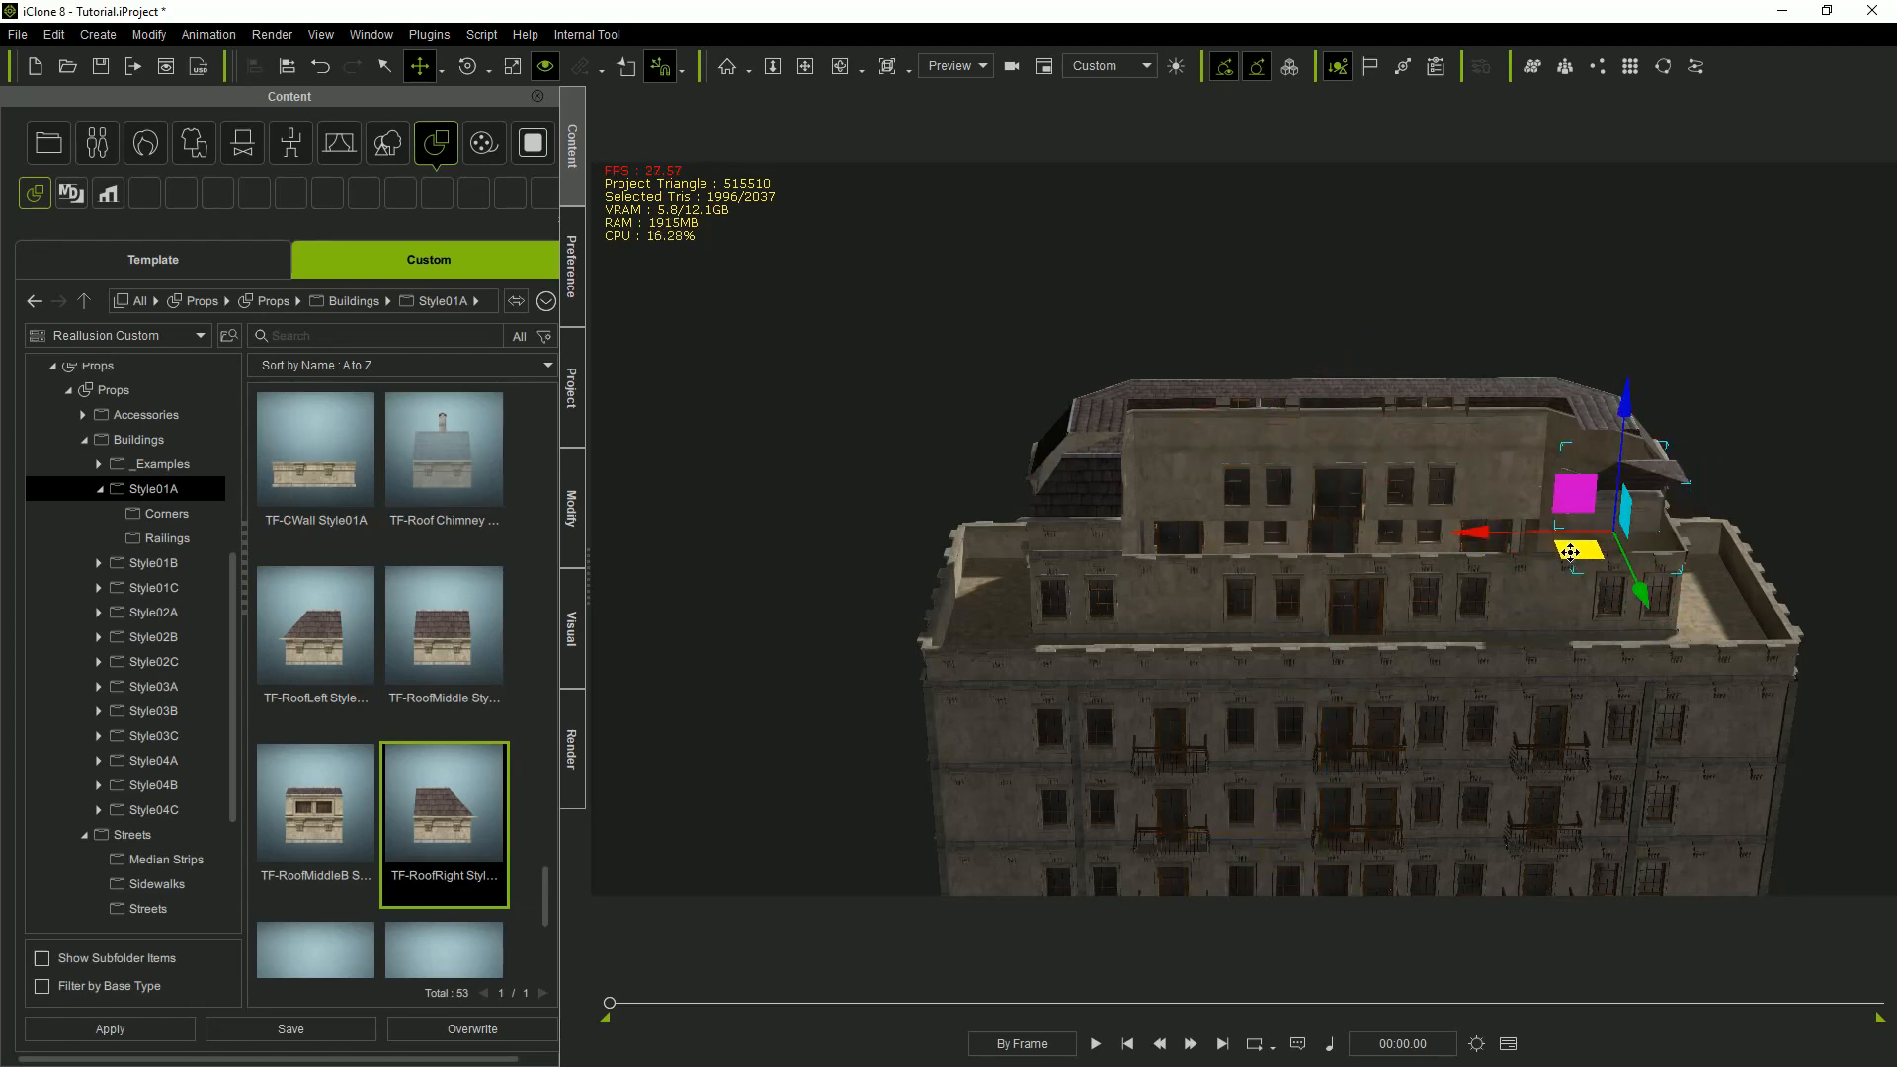
pyautogui.press('e')
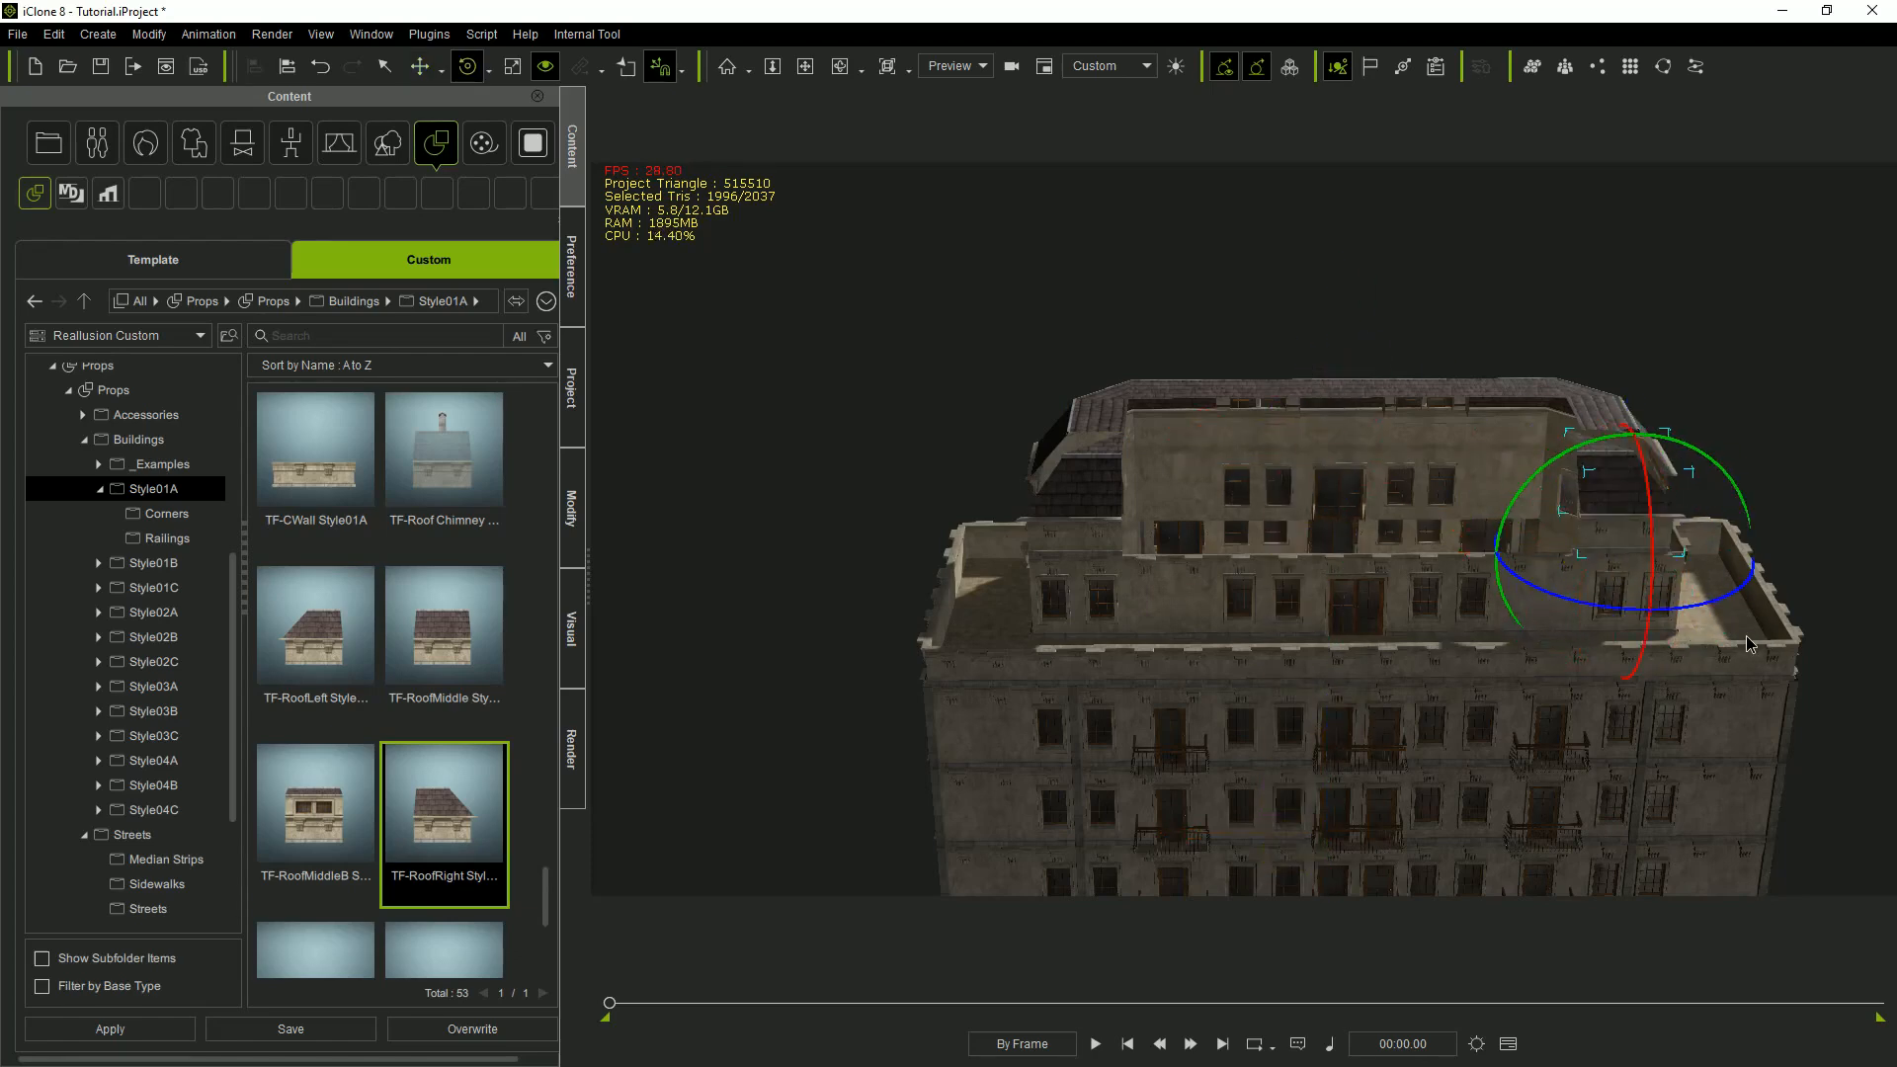
pyautogui.press('w')
# Duplicate the TF-RoofRight section across to the opposite rear corner and rotate it to complete that corner's roof.
pyautogui.moveTo(1746, 644); pyautogui.dragTo(1871, 686, button='right')
pyautogui.keyDown('ctrl'); pyautogui.moveTo(1354, 712); pyautogui.dragTo(1068, 747); pyautogui.keyUp('ctrl')
pyautogui.moveTo(1217, 796); pyautogui.dragTo(1271, 835, button='right')
pyautogui.press('e')
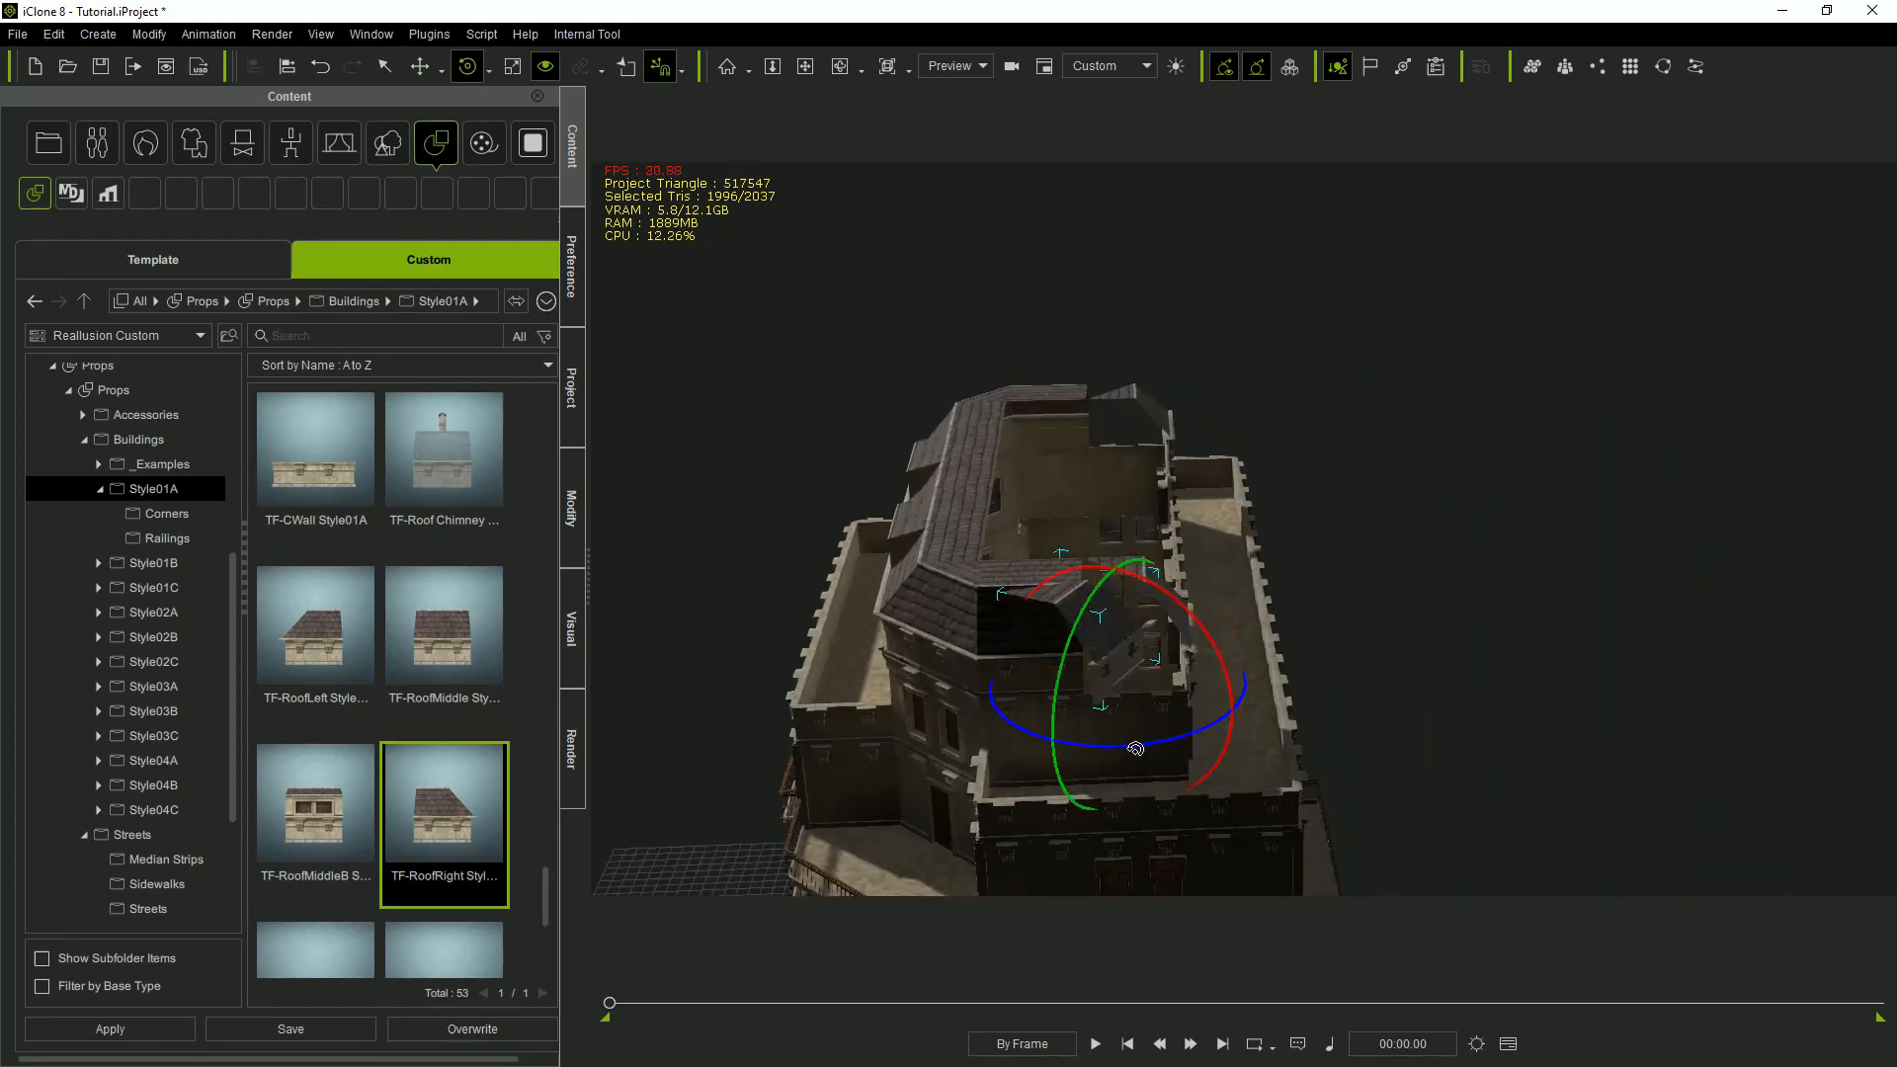
pyautogui.moveTo(1105, 759); pyautogui.dragTo(1133, 750, button='right')
pyautogui.press('w')
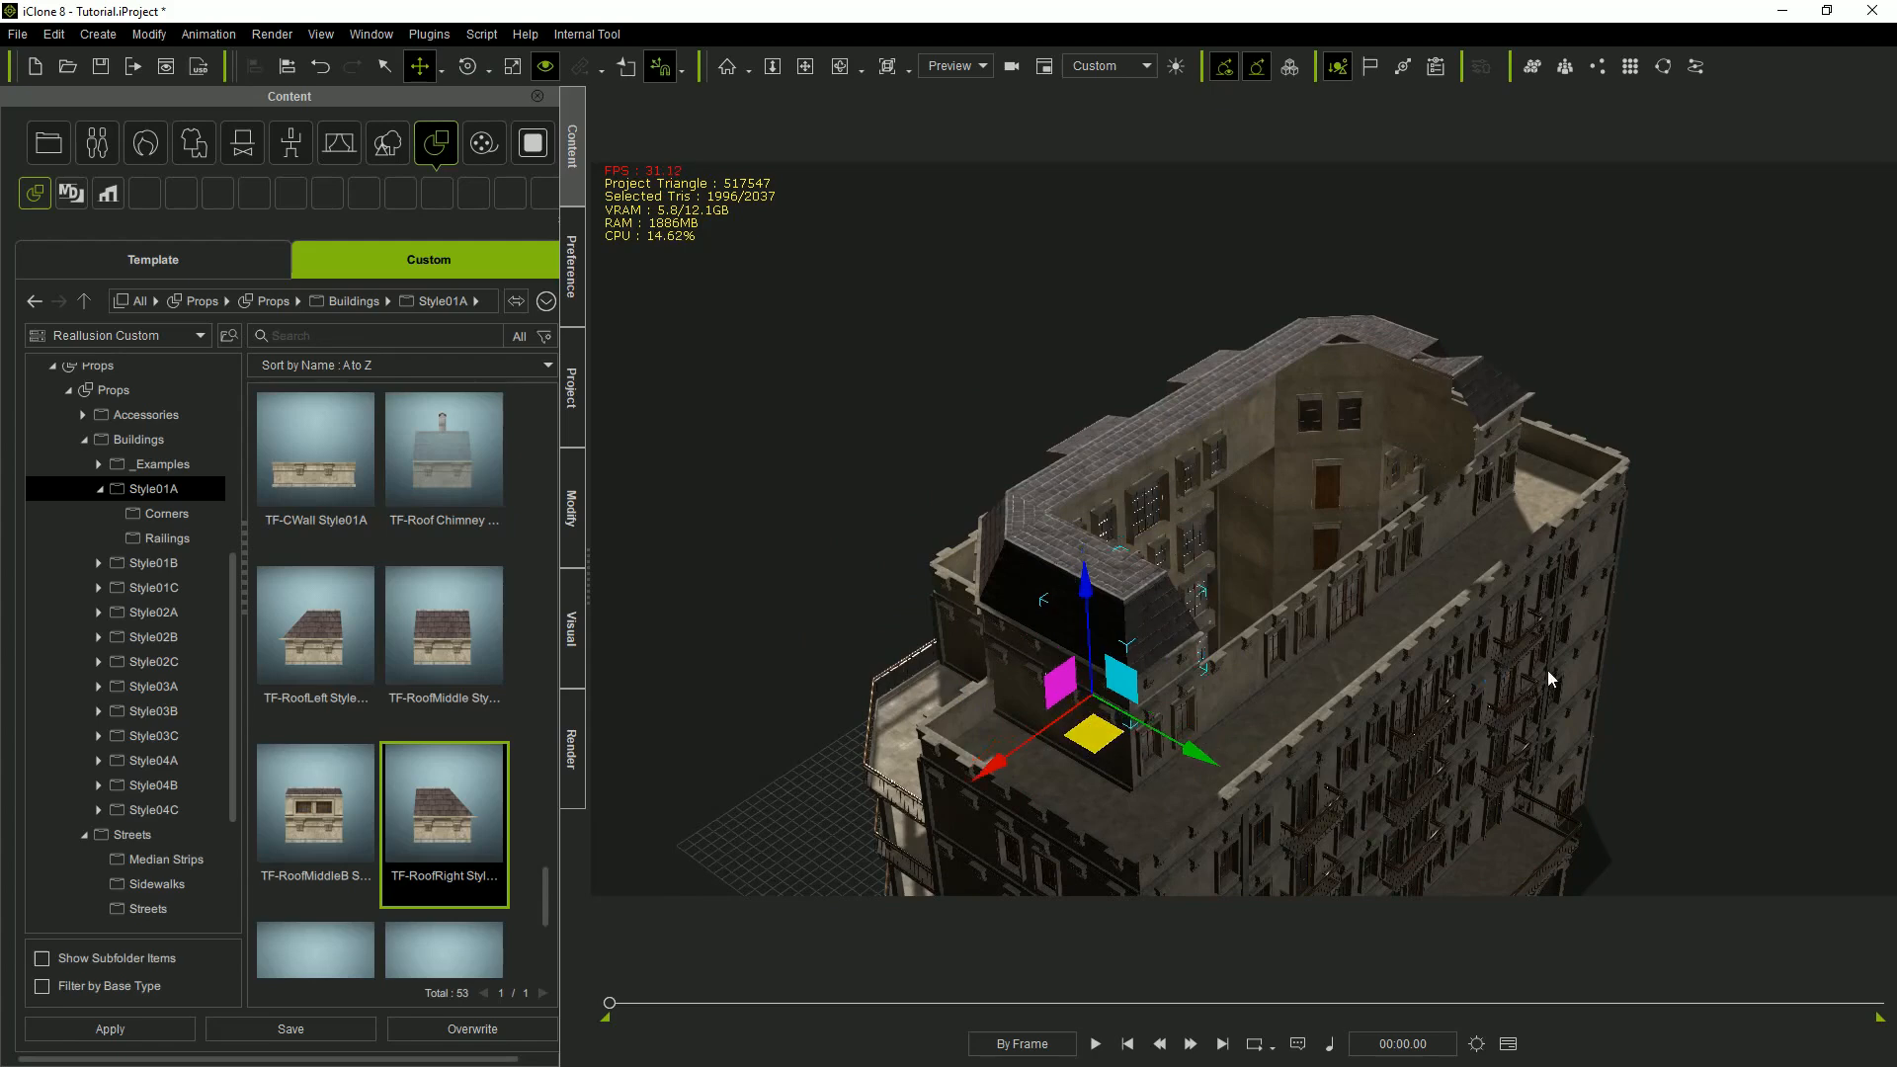
pyautogui.moveTo(1196, 677); pyautogui.dragTo(1191, 691, button='right')
# Duplicate an end roof section back across the rear and orient it to close the remaining rear corner.
pyautogui.keyDown('ctrl'); pyautogui.moveTo(1075, 735); pyautogui.dragTo(1729, 692); pyautogui.keyUp('ctrl')
pyautogui.moveTo(1729, 692); pyautogui.dragTo(1240, 393, button='right')
pyautogui.press('e')
# Select all five front roof sections, duplicate them to the penthouse's rear wall and rotate the copies to face backward.
pyautogui.keyDown('ctrl'); pyautogui.click(1238, 389); pyautogui.keyUp('ctrl')
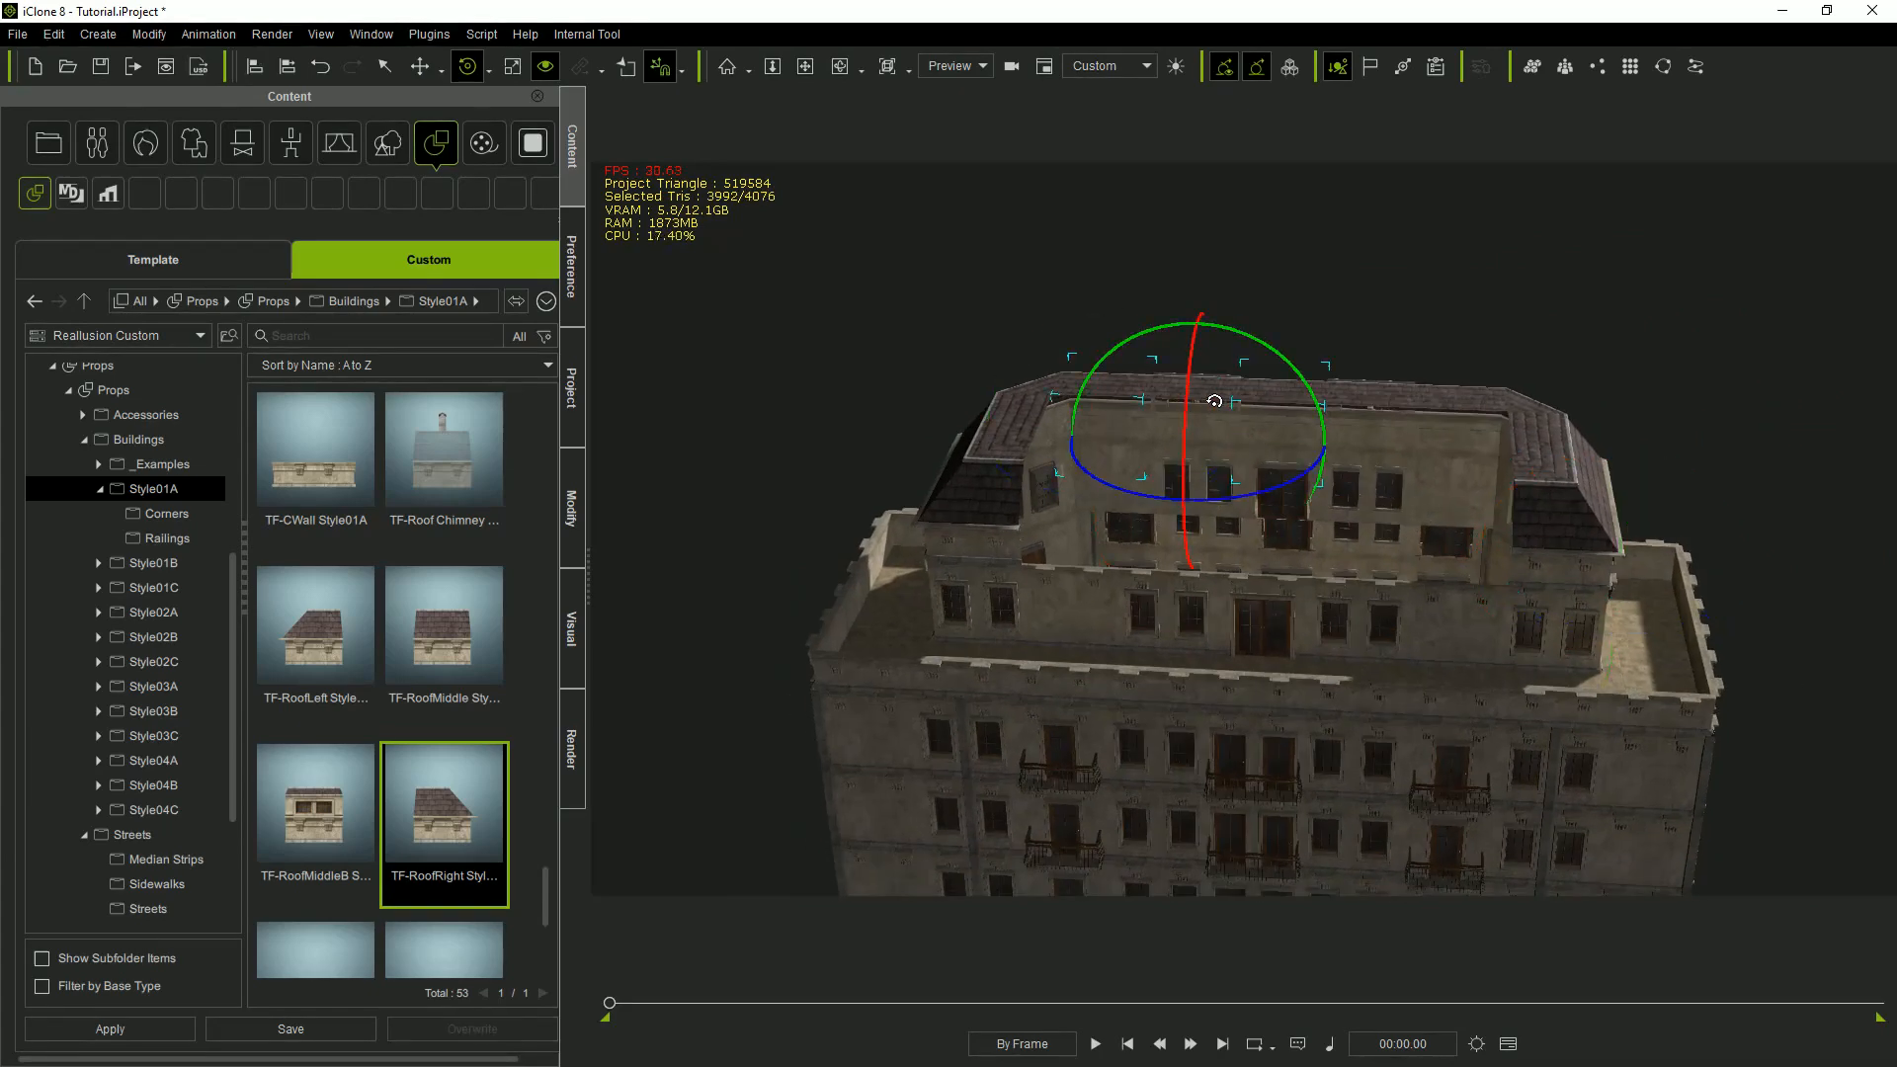
pyautogui.keyDown('ctrl'); pyautogui.click(1375, 397); pyautogui.keyUp('ctrl')
pyautogui.moveTo(1376, 398); pyautogui.dragTo(1184, 766, button='right')
pyautogui.press('w')
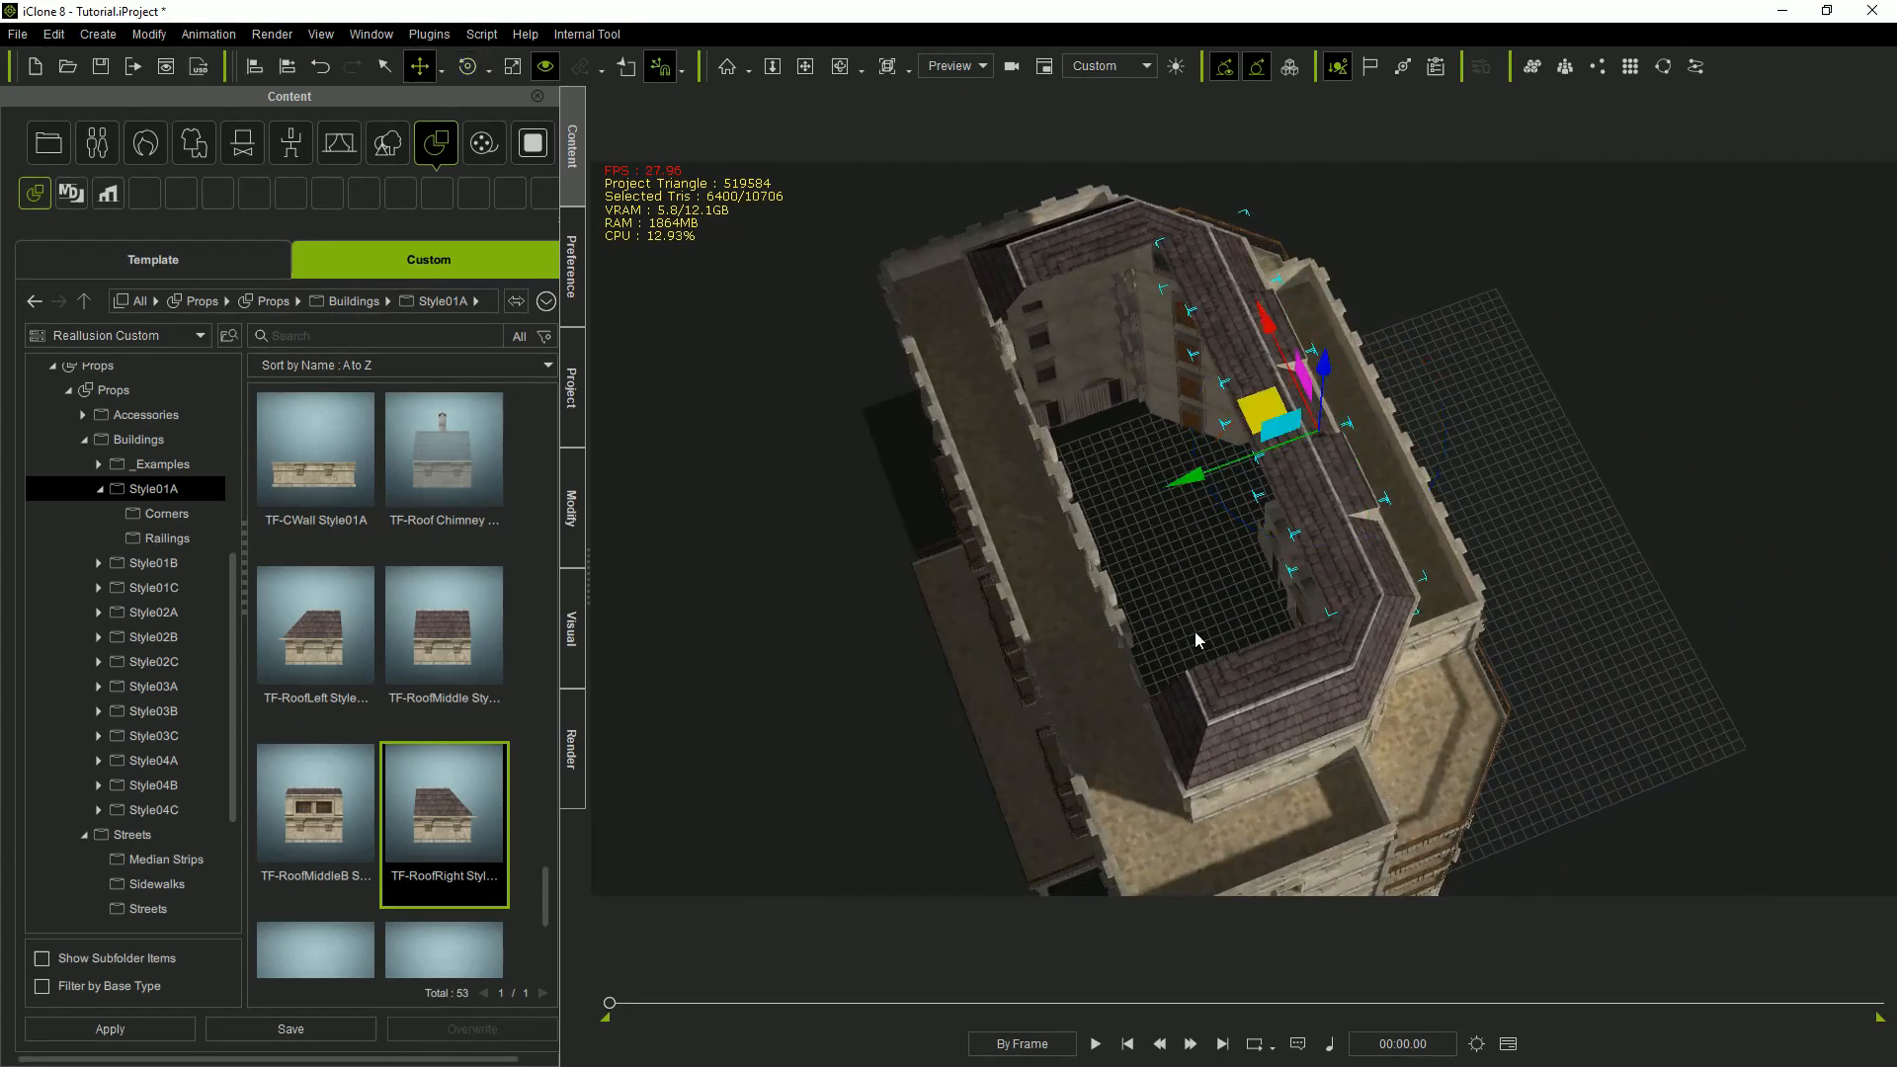
pyautogui.keyDown('ctrl'); pyautogui.moveTo(1200, 478); pyautogui.dragTo(1280, 607); pyautogui.keyUp('ctrl')
pyautogui.press('e')
pyautogui.press('w')
pyautogui.moveTo(1030, 537); pyautogui.dragTo(938, 570)
# Add TF-Roof Chimney Style01A and raise it to the height of the front roof.
pyautogui.keyDown('alt'); pyautogui.moveTo(1047, 609); pyautogui.dragTo(1588, 161, button='right'); pyautogui.keyUp('alt')
pyautogui.keyDown('alt'); pyautogui.moveTo(1432, 573); pyautogui.dragTo(1536, 729, button='right'); pyautogui.keyUp('alt')
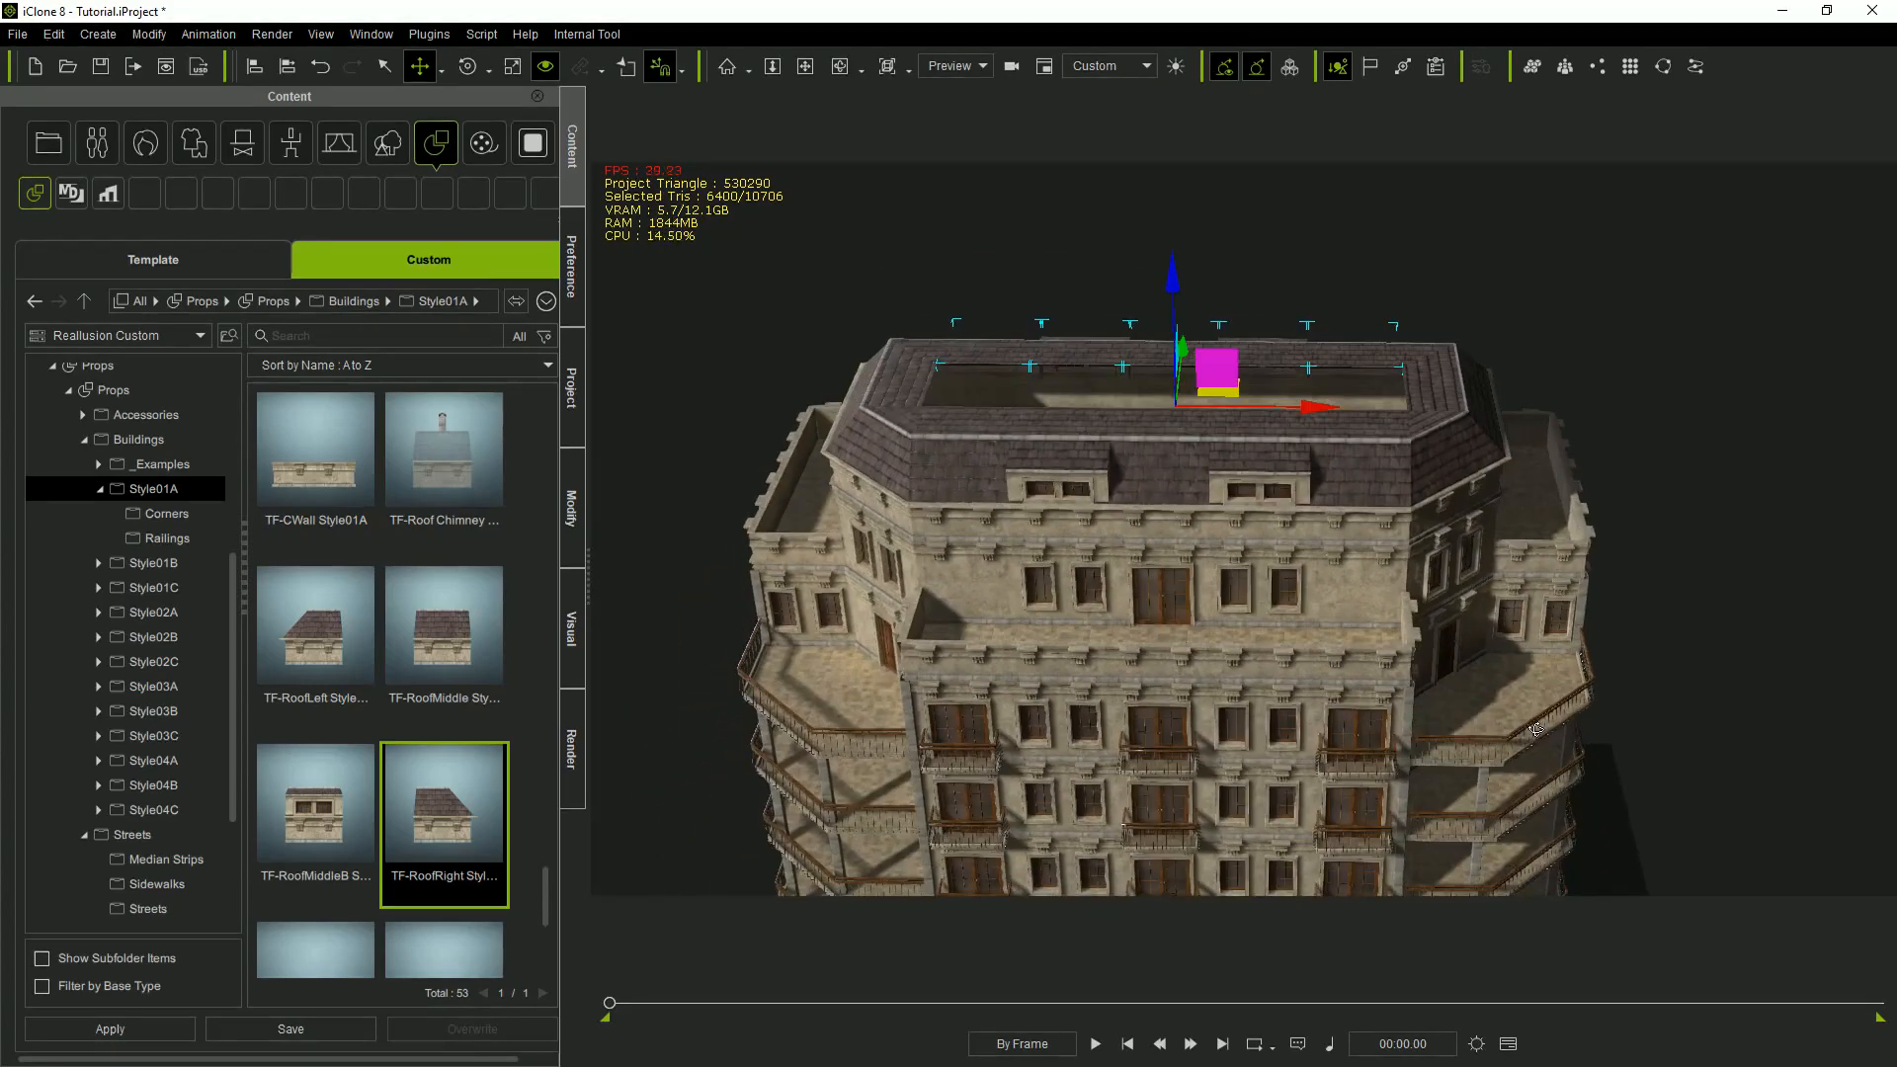
pyautogui.keyDown('alt'); pyautogui.moveTo(1401, 760); pyautogui.dragTo(1311, 509, button='right'); pyautogui.keyUp('alt')
pyautogui.keyDown('alt'); pyautogui.moveTo(1311, 509); pyautogui.dragTo(1322, 569); pyautogui.keyUp('alt')
pyautogui.doubleClick(447, 473)
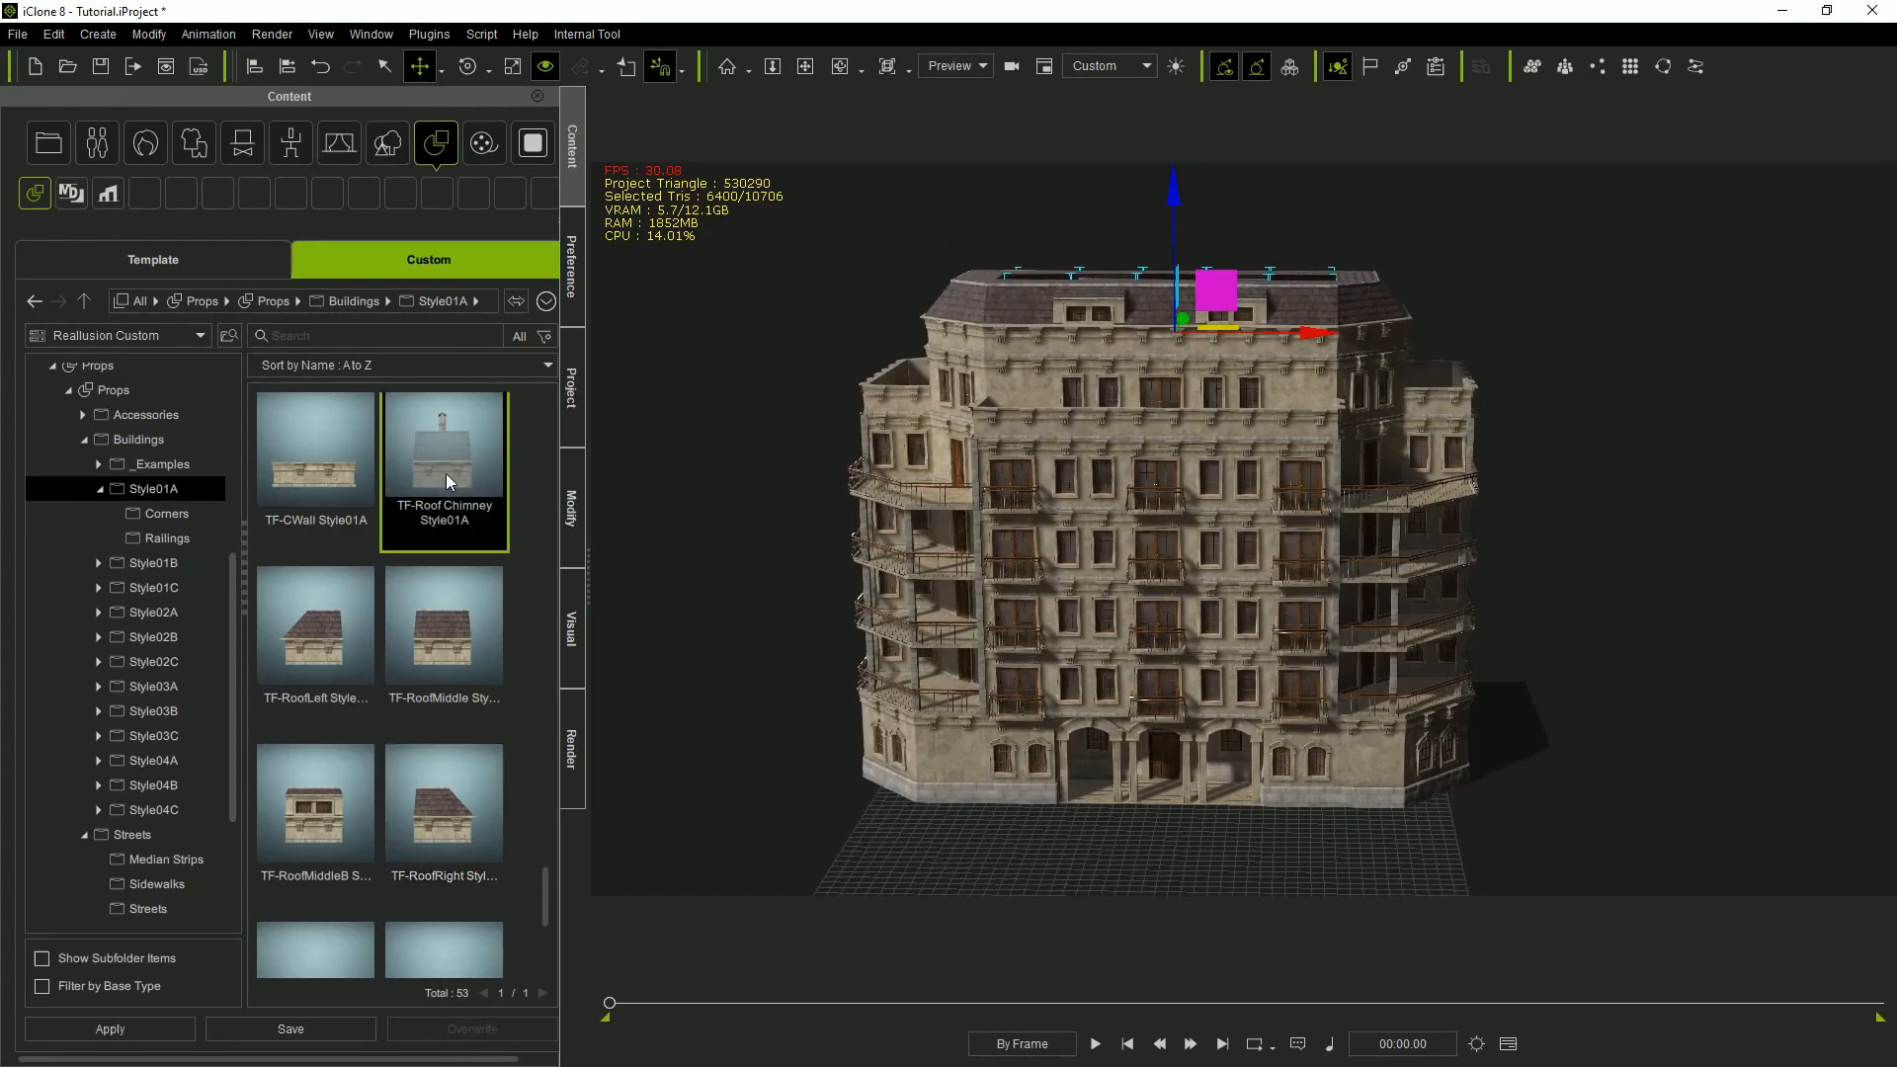
pyautogui.moveTo(1158, 680); pyautogui.dragTo(1154, 271)
pyautogui.keyDown('alt'); pyautogui.moveTo(1310, 280); pyautogui.dragTo(1454, 662, button='right'); pyautogui.keyUp('alt')
pyautogui.moveTo(1127, 301); pyautogui.dragTo(1122, 280)
# Seat the chimney on the flat top of the front roof, midway between the two dormers.
pyautogui.keyDown('alt'); pyautogui.moveTo(1225, 395); pyautogui.dragTo(1065, 326, button='right'); pyautogui.keyUp('alt')
pyautogui.moveTo(1109, 279); pyautogui.dragTo(1189, 254)
pyautogui.keyDown('alt'); pyautogui.moveTo(998, 332); pyautogui.dragTo(1123, 243, button='right'); pyautogui.keyUp('alt')
pyautogui.scroll(8, 1122, 243)
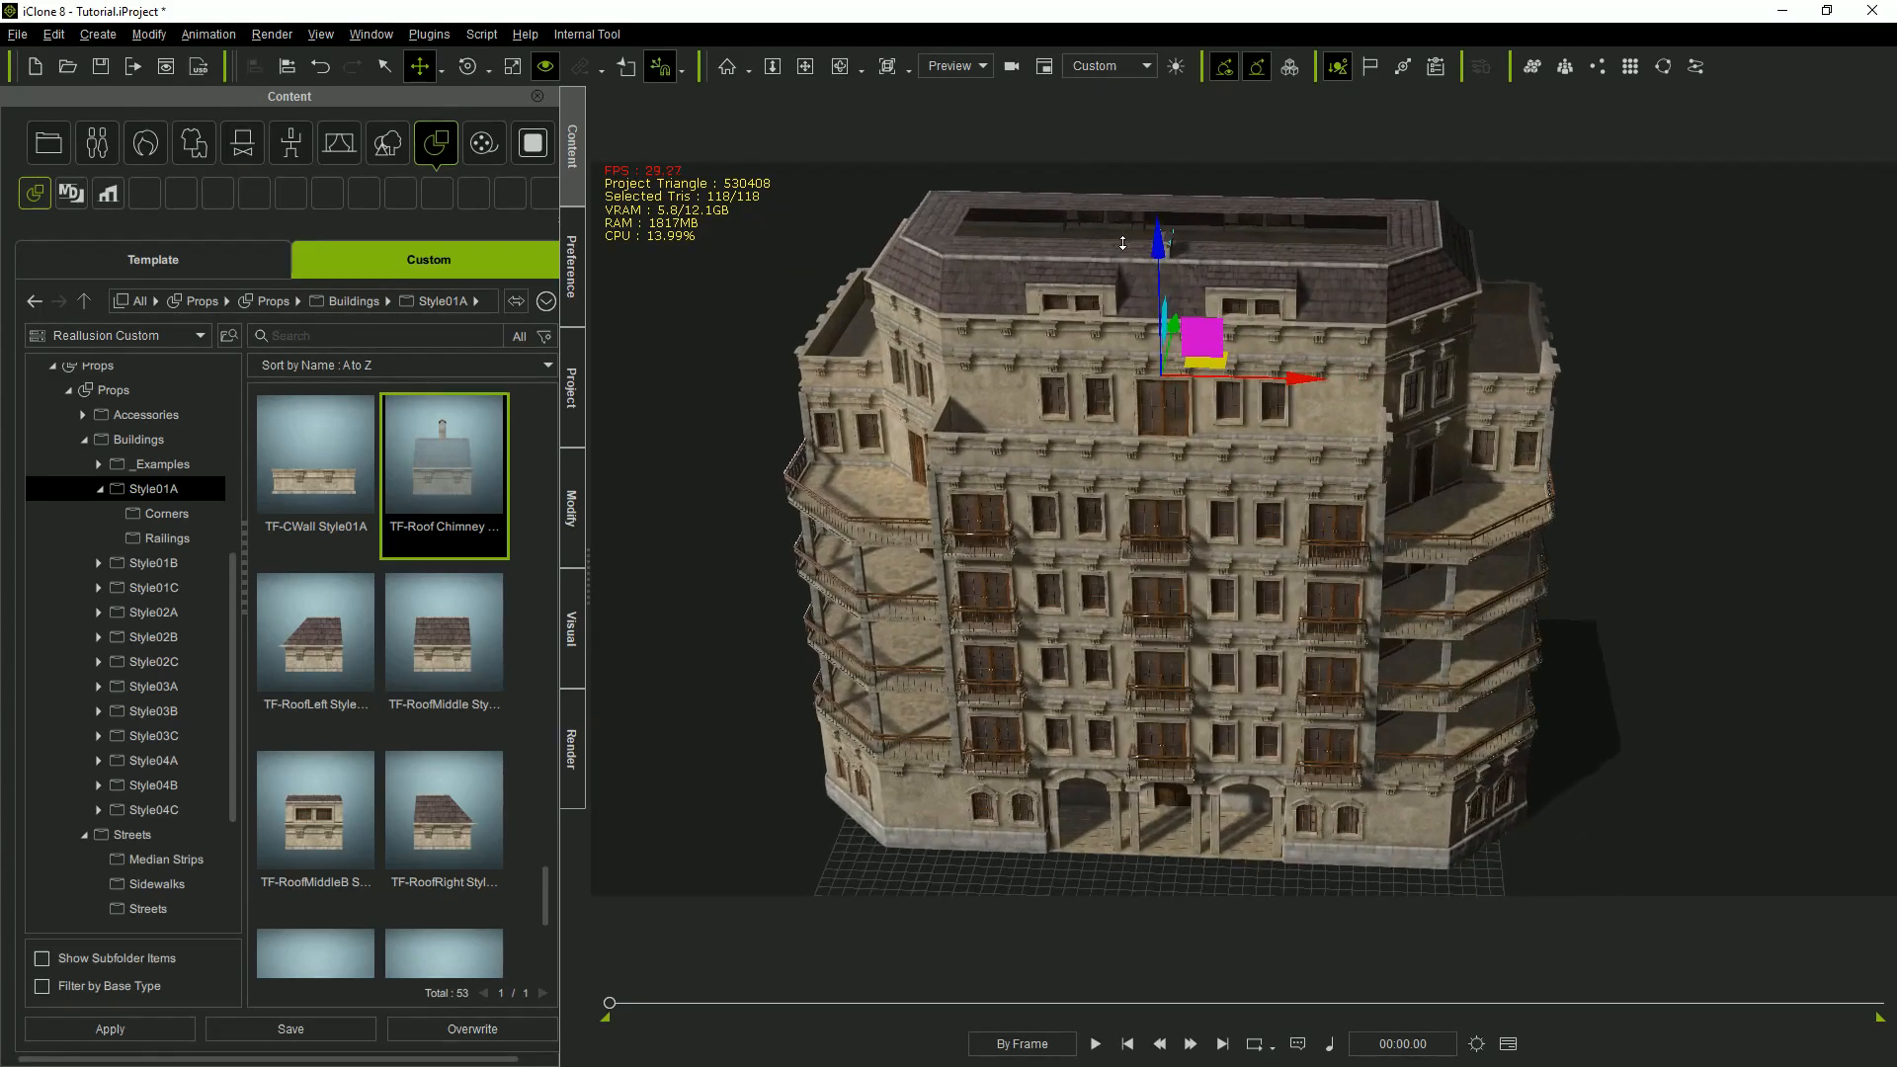
pyautogui.keyDown('alt'); pyautogui.moveTo(1590, 304); pyautogui.dragTo(1428, 404, button='right'); pyautogui.keyUp('alt')
pyautogui.moveTo(1285, 368); pyautogui.dragTo(1295, 346)
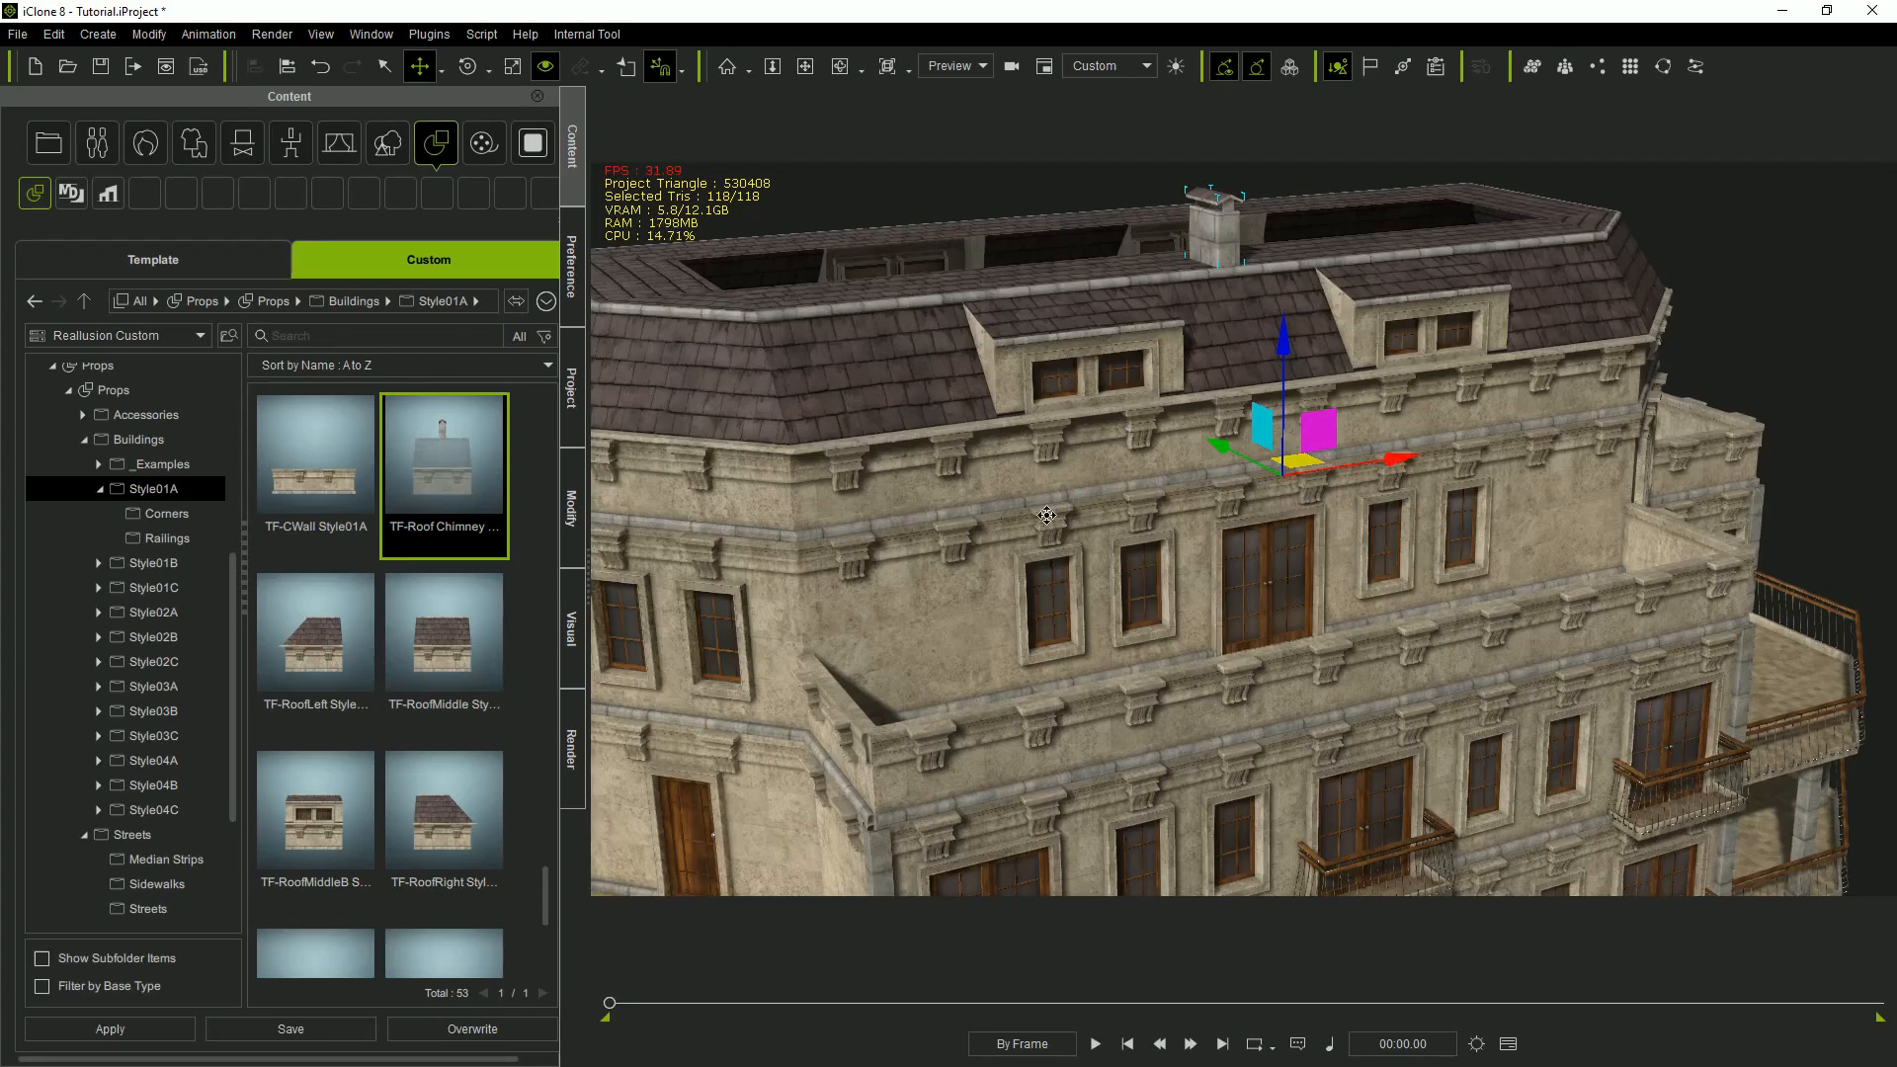
# Duplicate the chimney toward both ends of the front roof and copy the row of three onto the rear roof.
pyautogui.keyDown('ctrl'); pyautogui.moveTo(1061, 512); pyautogui.dragTo(1042, 531); pyautogui.keyUp('ctrl')
pyautogui.keyDown('ctrl'); pyautogui.moveTo(1413, 458); pyautogui.dragTo(1690, 409); pyautogui.keyUp('ctrl')
pyautogui.keyDown('alt'); pyautogui.moveTo(1680, 425); pyautogui.dragTo(1186, 494, button='right'); pyautogui.keyUp('alt')
pyautogui.moveTo(1808, 612); pyautogui.dragTo(1385, 520, button='middle')
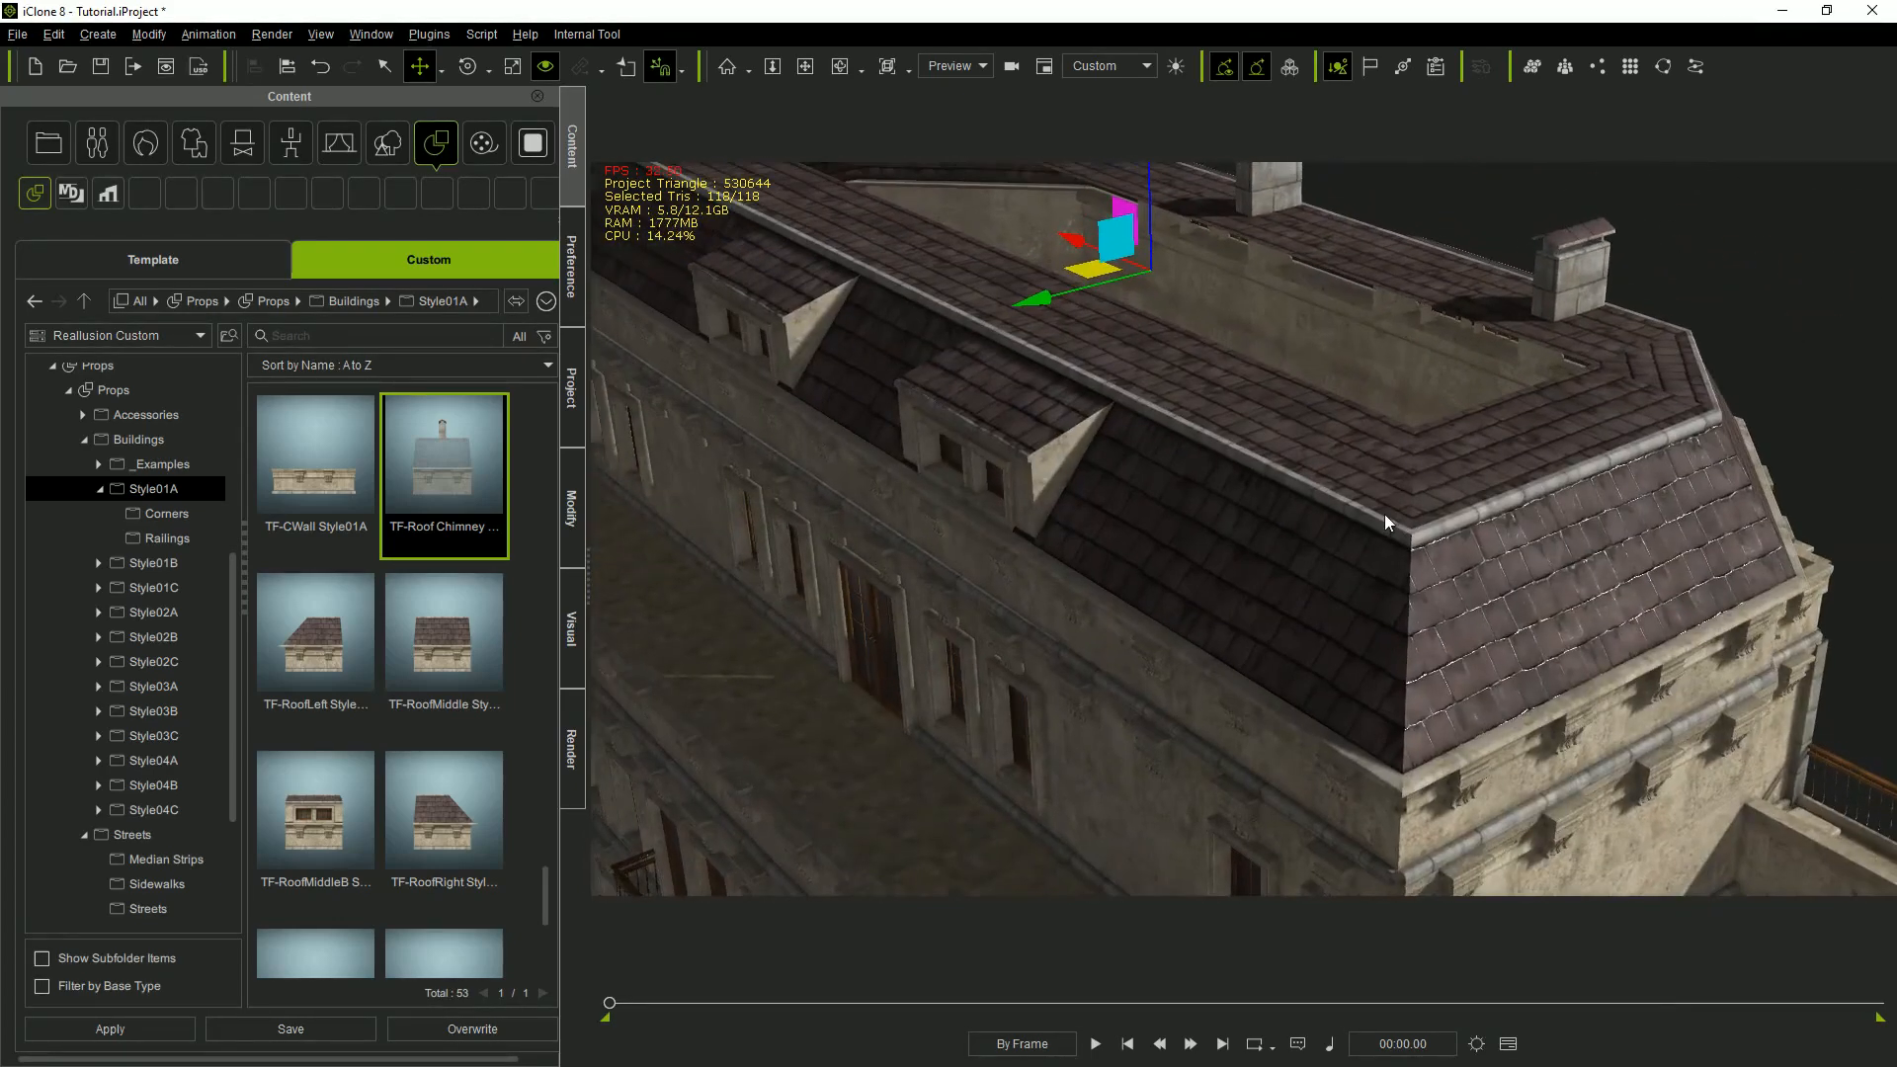
pyautogui.scroll(-4, 1385, 515)
pyautogui.keyDown('ctrl'); pyautogui.click(1315, 287); pyautogui.keyUp('ctrl')
pyautogui.keyDown('ctrl'); pyautogui.click(1510, 364); pyautogui.keyUp('ctrl')
pyautogui.keyDown('ctrl'); pyautogui.moveTo(1237, 468); pyautogui.dragTo(1094, 583); pyautogui.keyUp('ctrl')
pyautogui.keyDown('alt'); pyautogui.moveTo(1362, 614); pyautogui.dragTo(1259, 709); pyautogui.keyUp('alt')
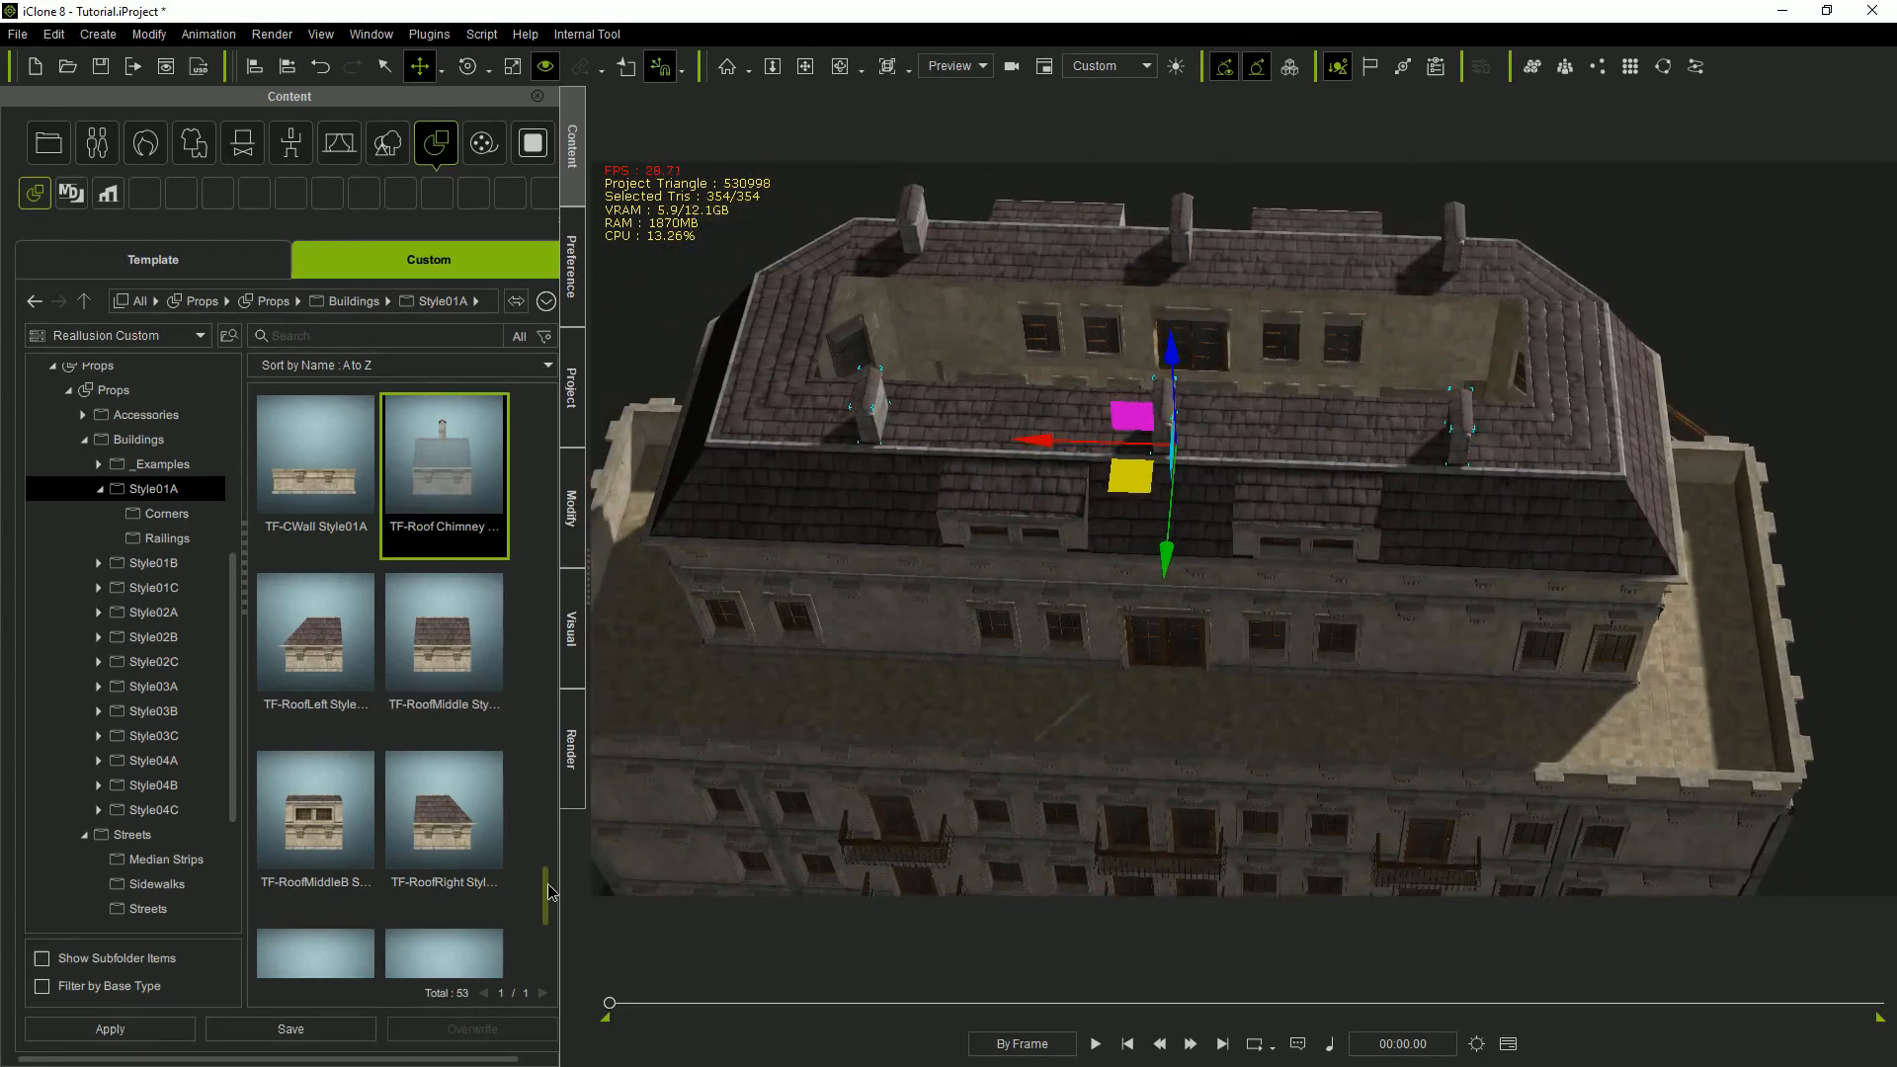
# Add a Floor-Ceiling Style01A panel and place it at roof height over one end of the opening between the roof sections.
pyautogui.moveTo(550, 892); pyautogui.dragTo(547, 438)
pyautogui.moveTo(494, 707); pyautogui.dragTo(1255, 94)
pyautogui.moveTo(1164, 238); pyautogui.dragTo(1175, 385)
pyautogui.moveTo(1209, 245); pyautogui.dragTo(1243, 163)
pyautogui.moveTo(1165, 284); pyautogui.dragTo(882, 393)
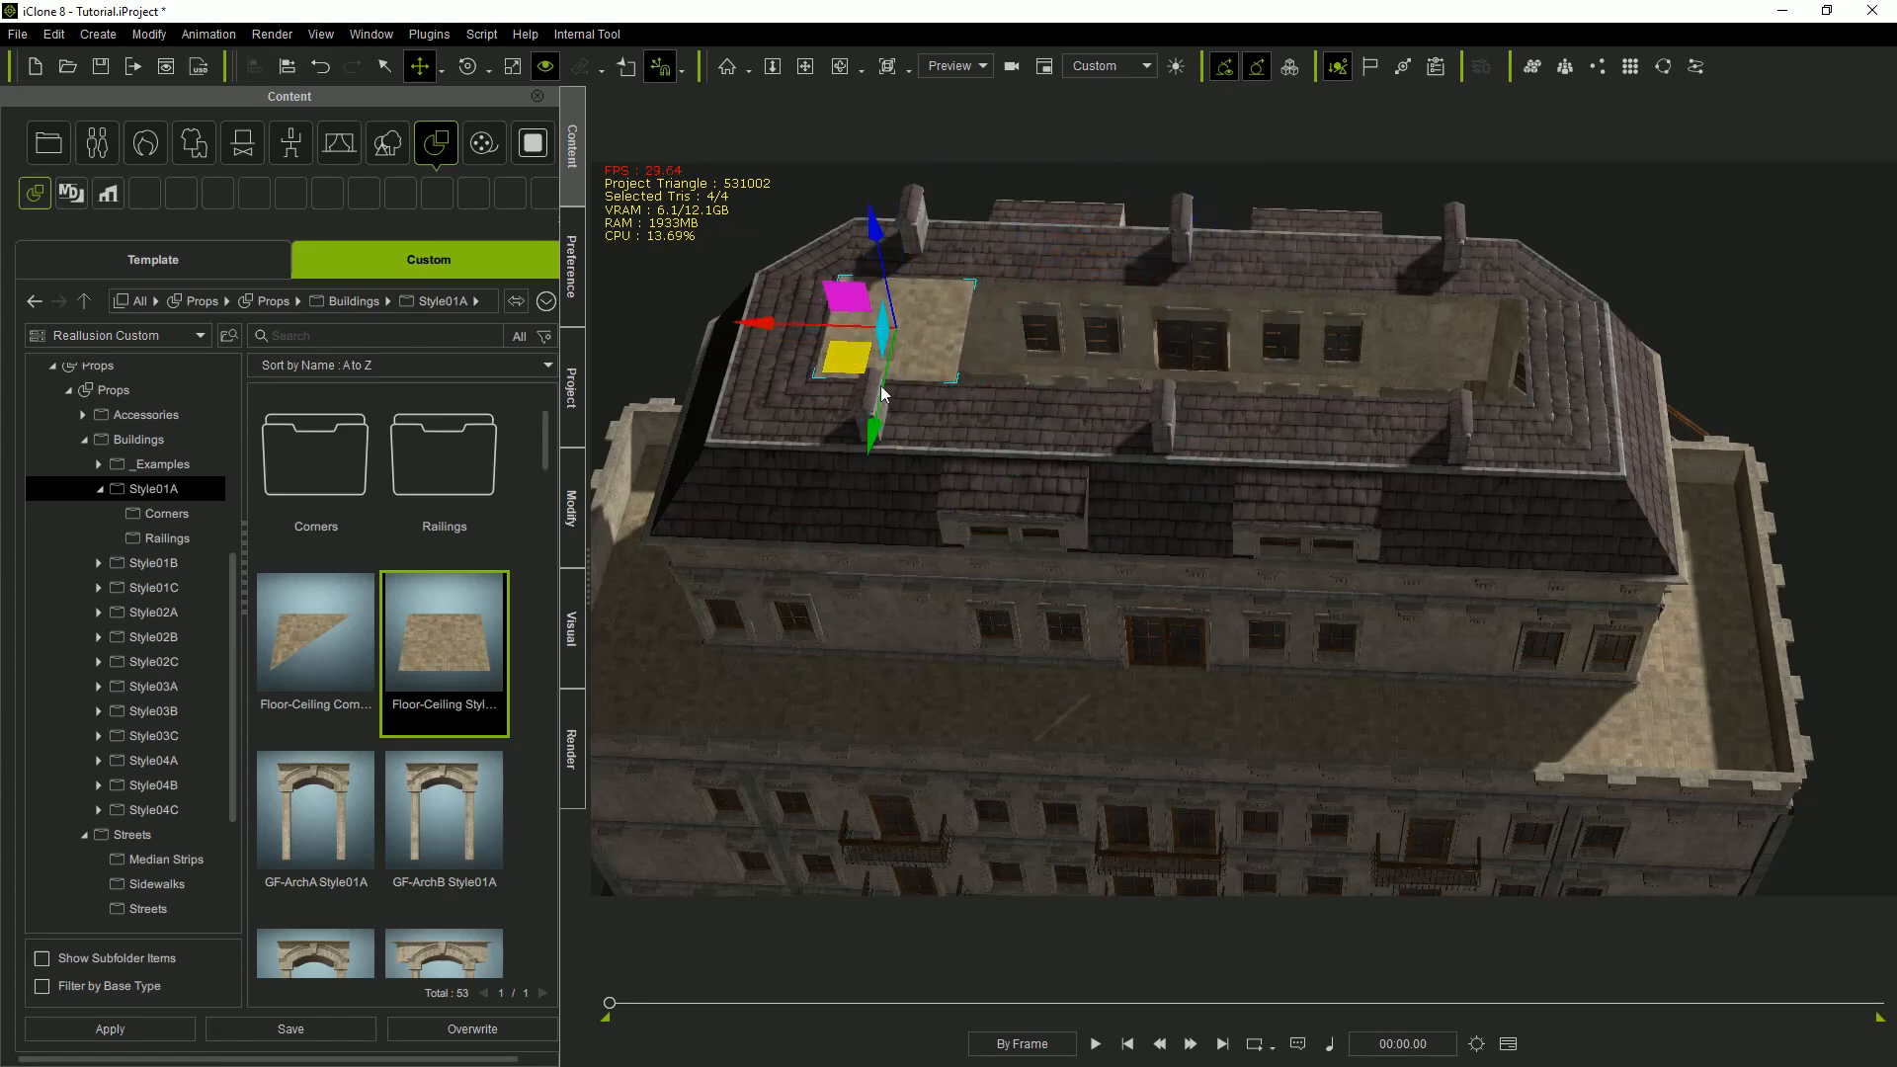
# Copy the RoofTiles material from the neighbouring roof corner onto the new floor panel.
pyautogui.click(767, 367)
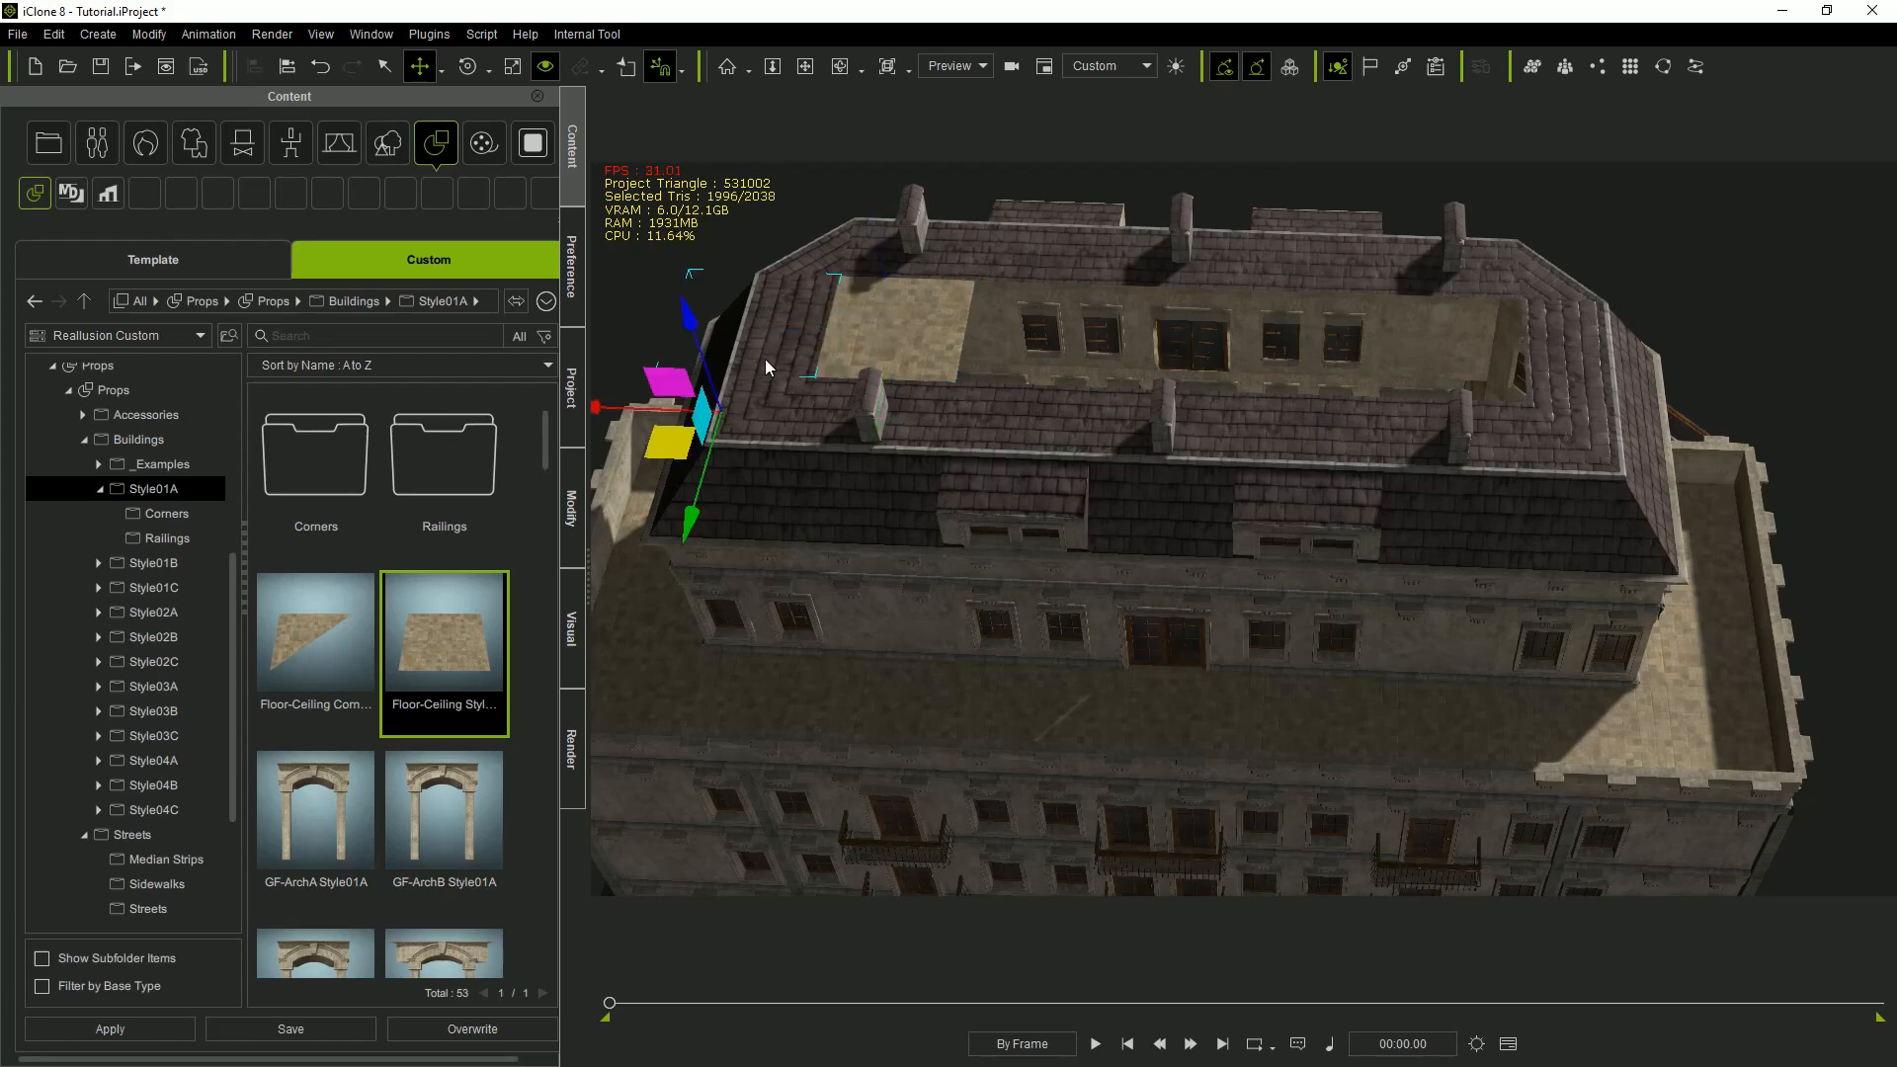
pyautogui.press('q')
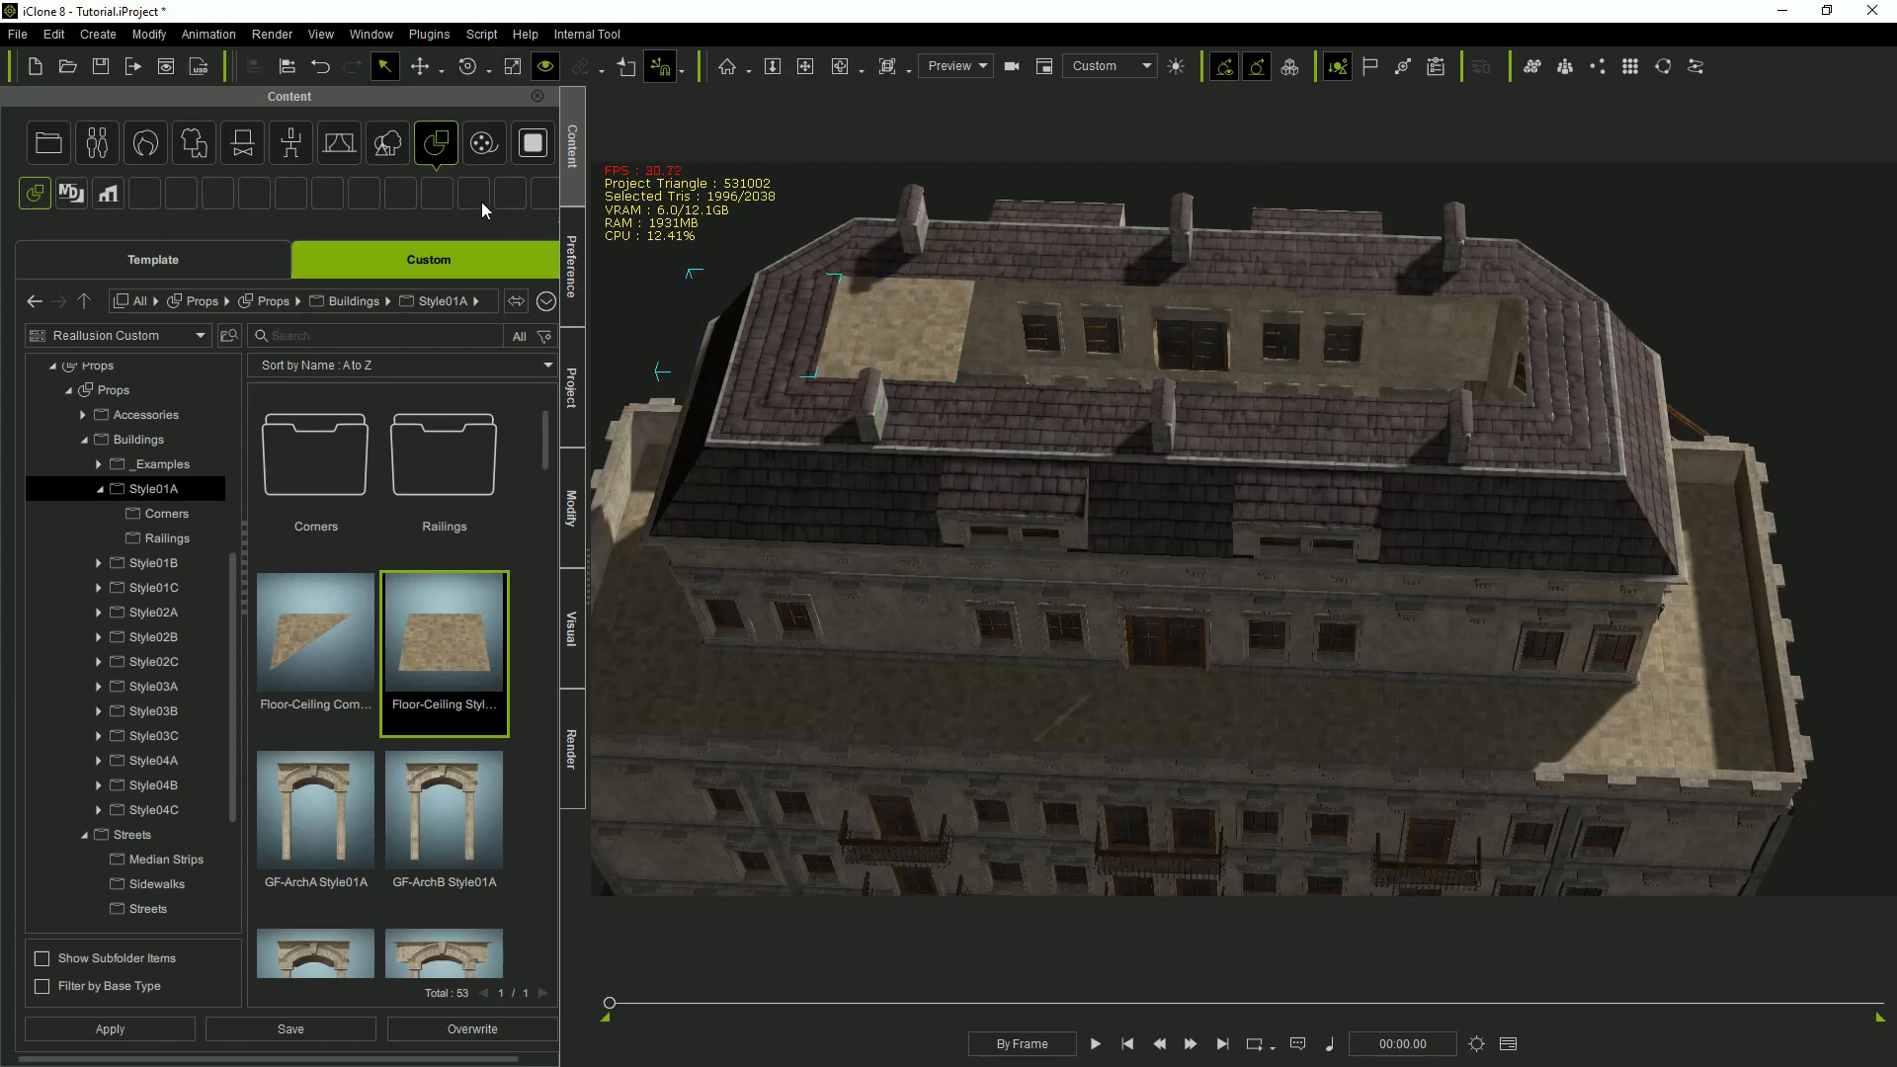
pyautogui.click(571, 509)
pyautogui.click(98, 126)
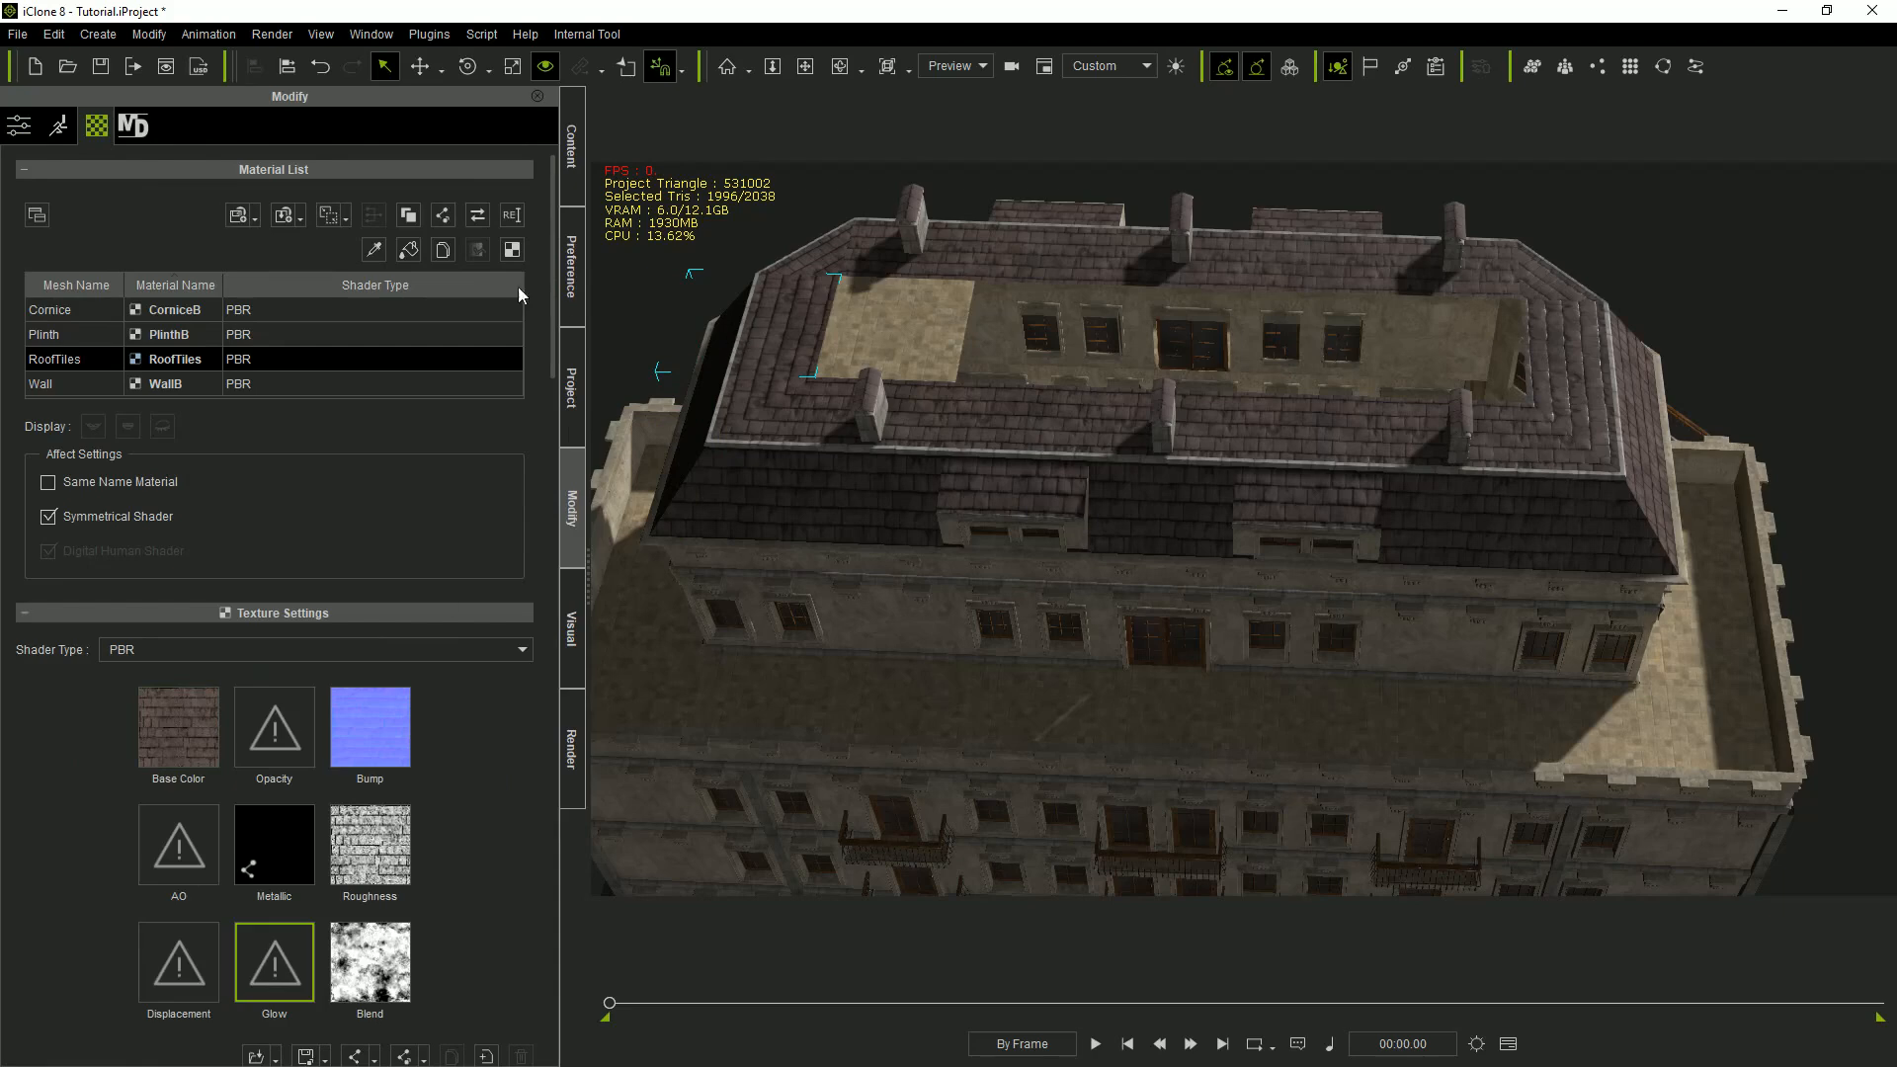
pyautogui.click(917, 300)
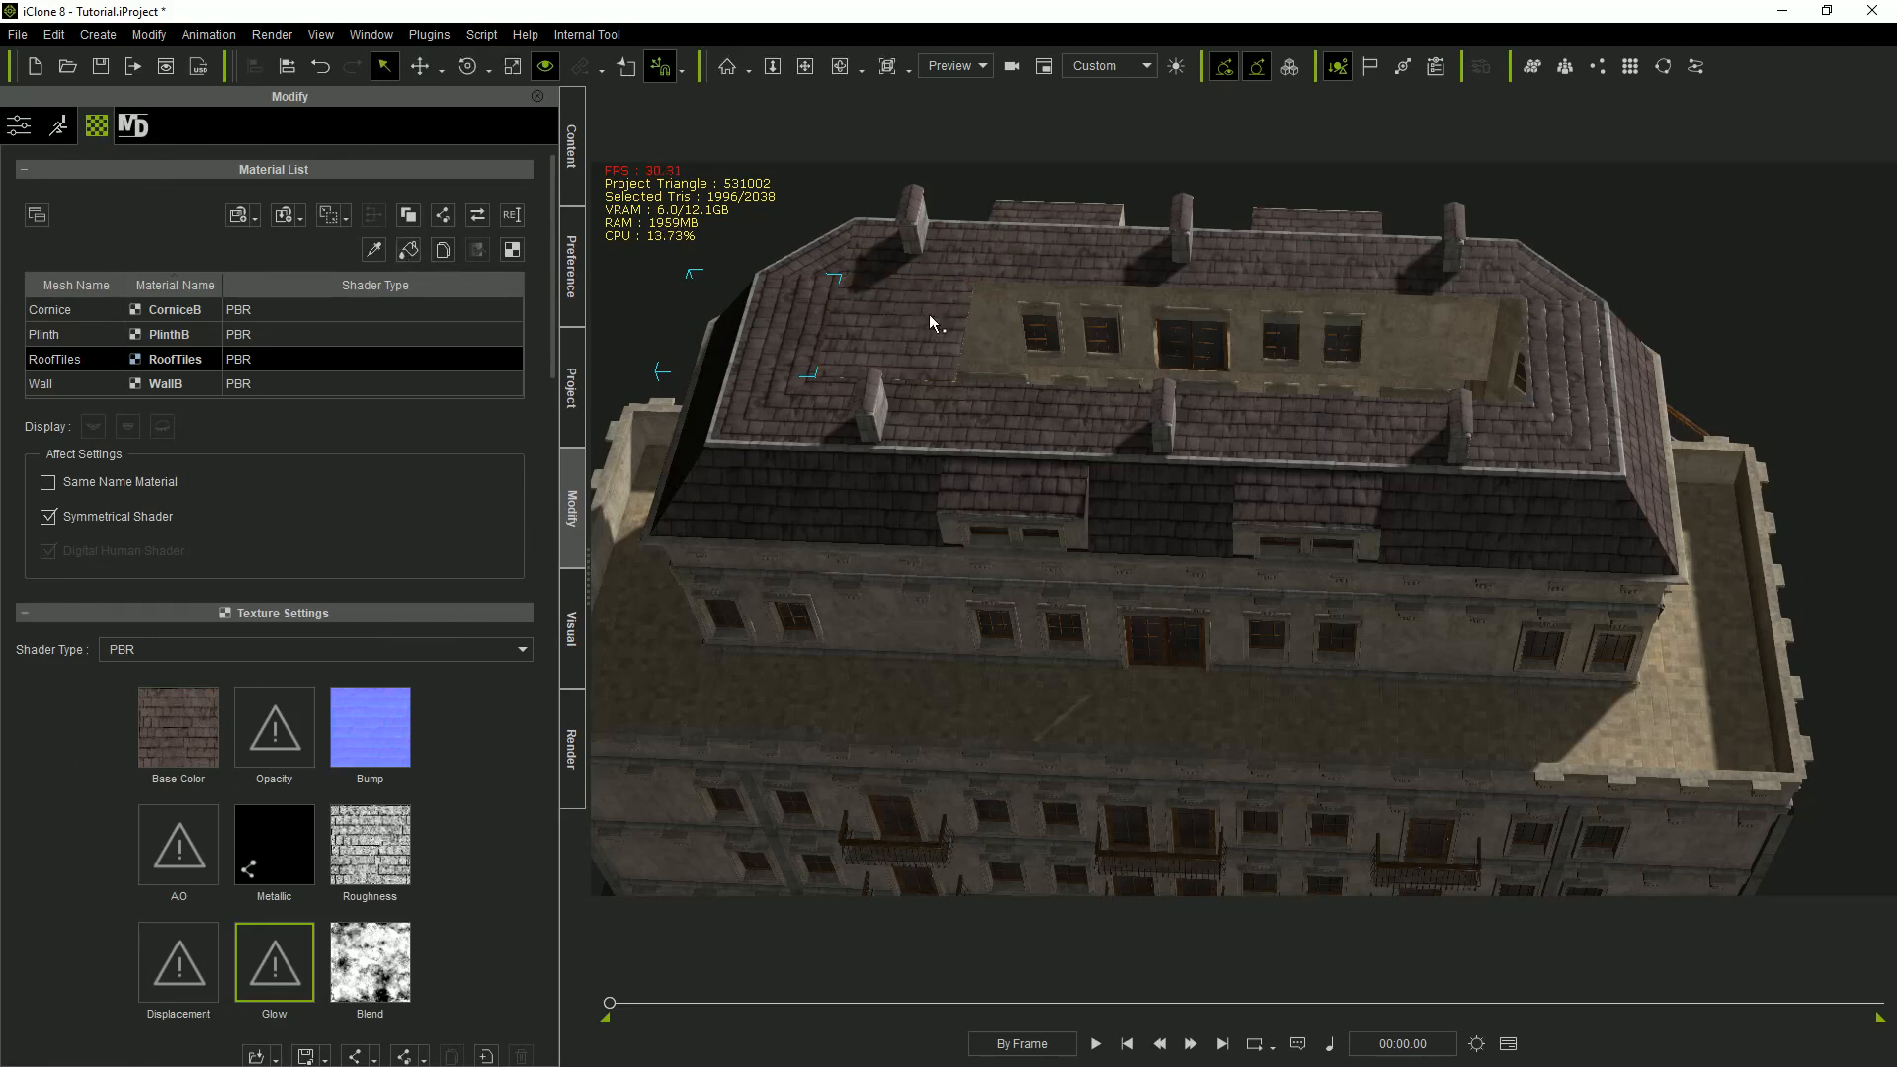
# Duplicate the tiled panel along the roof opening until it is covered, and clear the selection.
pyautogui.press('w')
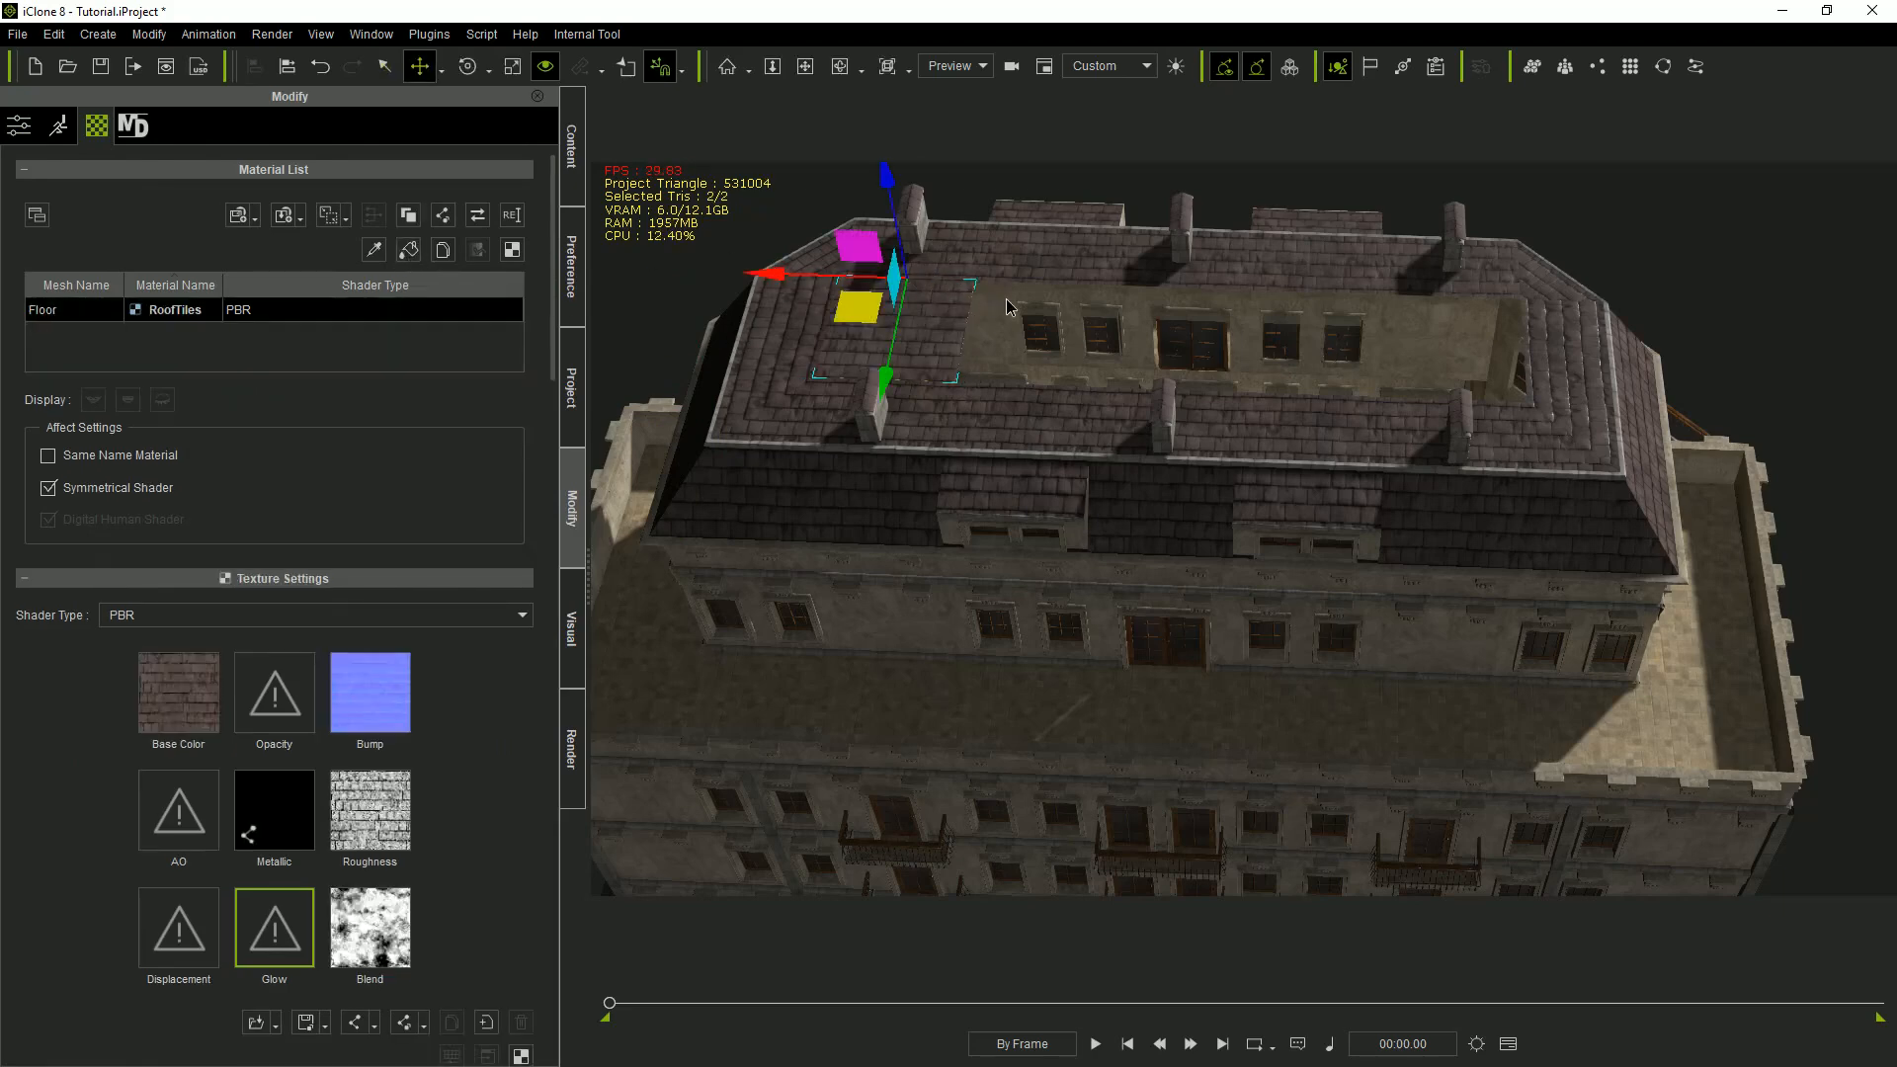
pyautogui.keyDown('ctrl'); pyautogui.moveTo(1006, 307); pyautogui.dragTo(1325, 314); pyautogui.keyUp('ctrl')
pyautogui.keyDown('alt'); pyautogui.moveTo(1738, 654); pyautogui.dragTo(1335, 439); pyautogui.keyUp('alt')
pyautogui.scroll(-6, 1321, 438)
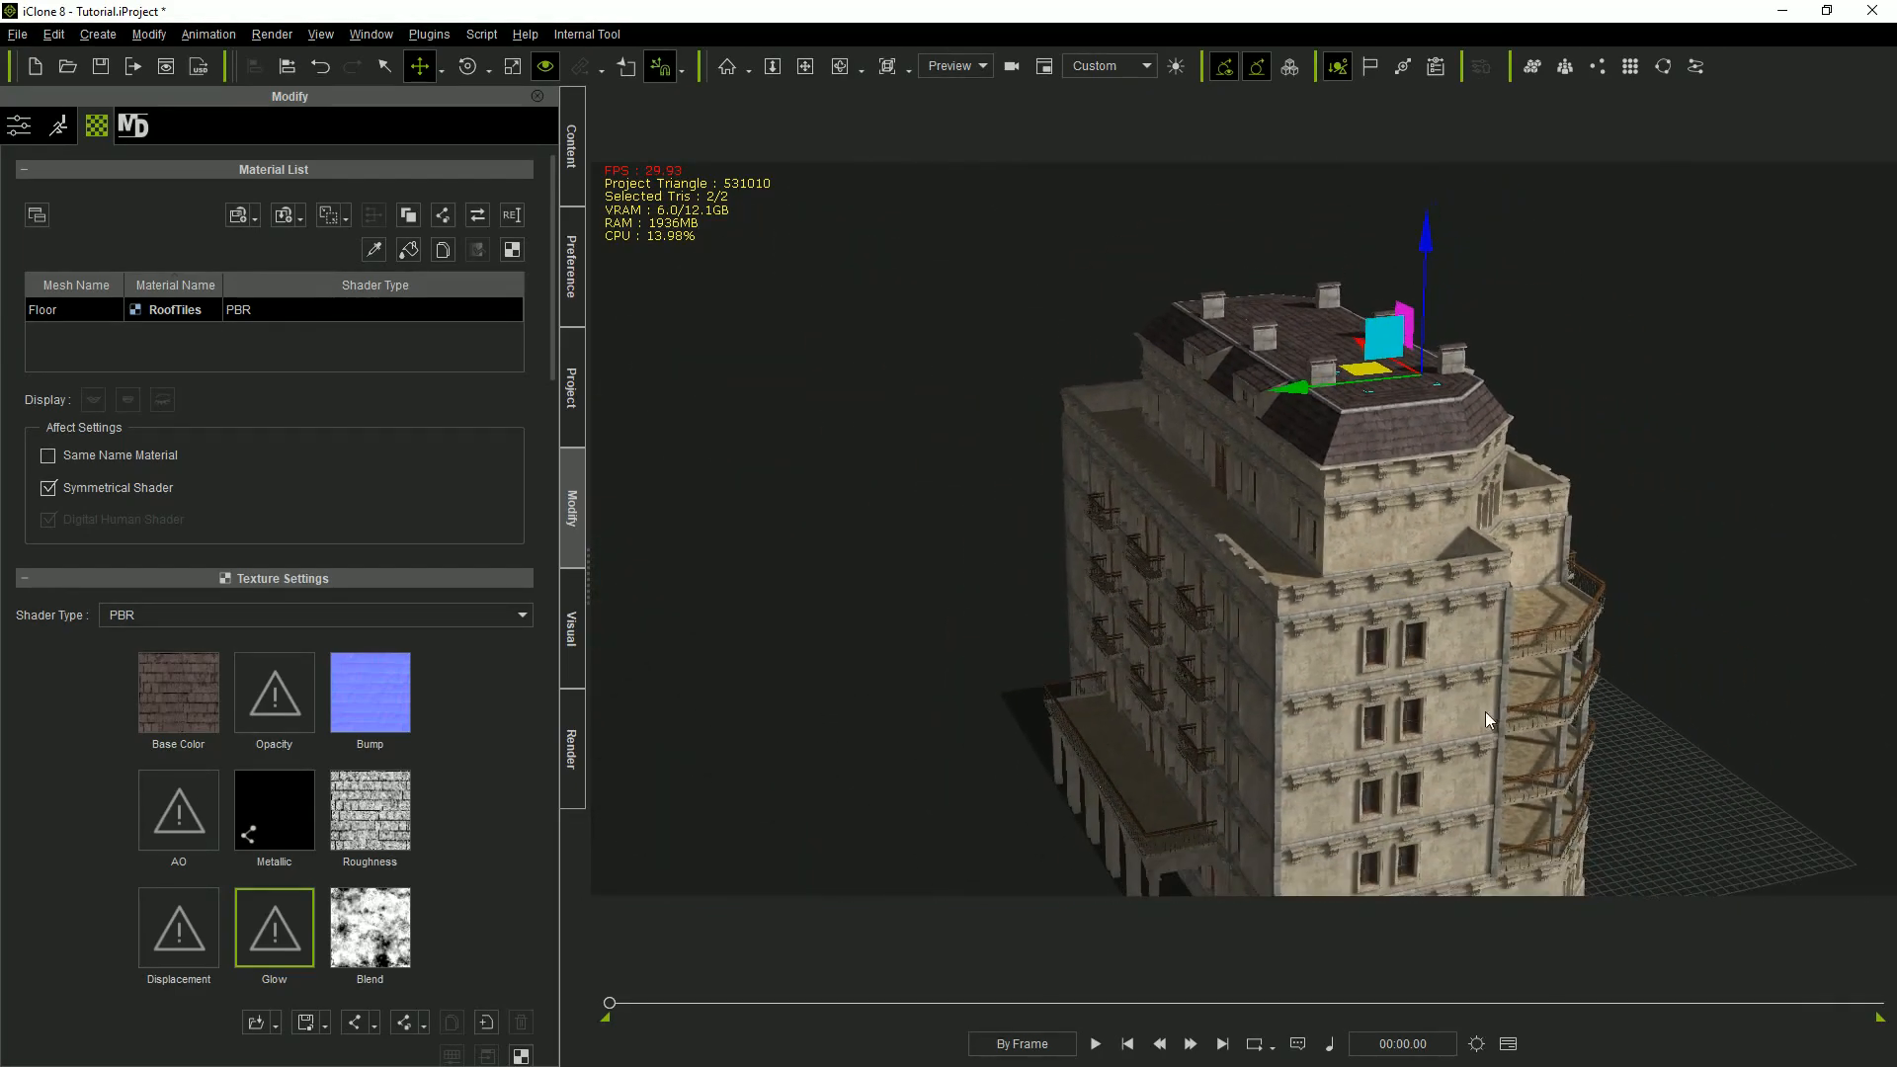
pyautogui.scroll(-5, 1453, 672)
pyautogui.click(1335, 618)
pyautogui.keyDown('alt'); pyautogui.moveTo(1336, 619); pyautogui.dragTo(576, 689); pyautogui.keyUp('alt')
pyautogui.moveTo(1269, 624); pyautogui.dragTo(1230, 671, button='middle')
pyautogui.click(1546, 760)
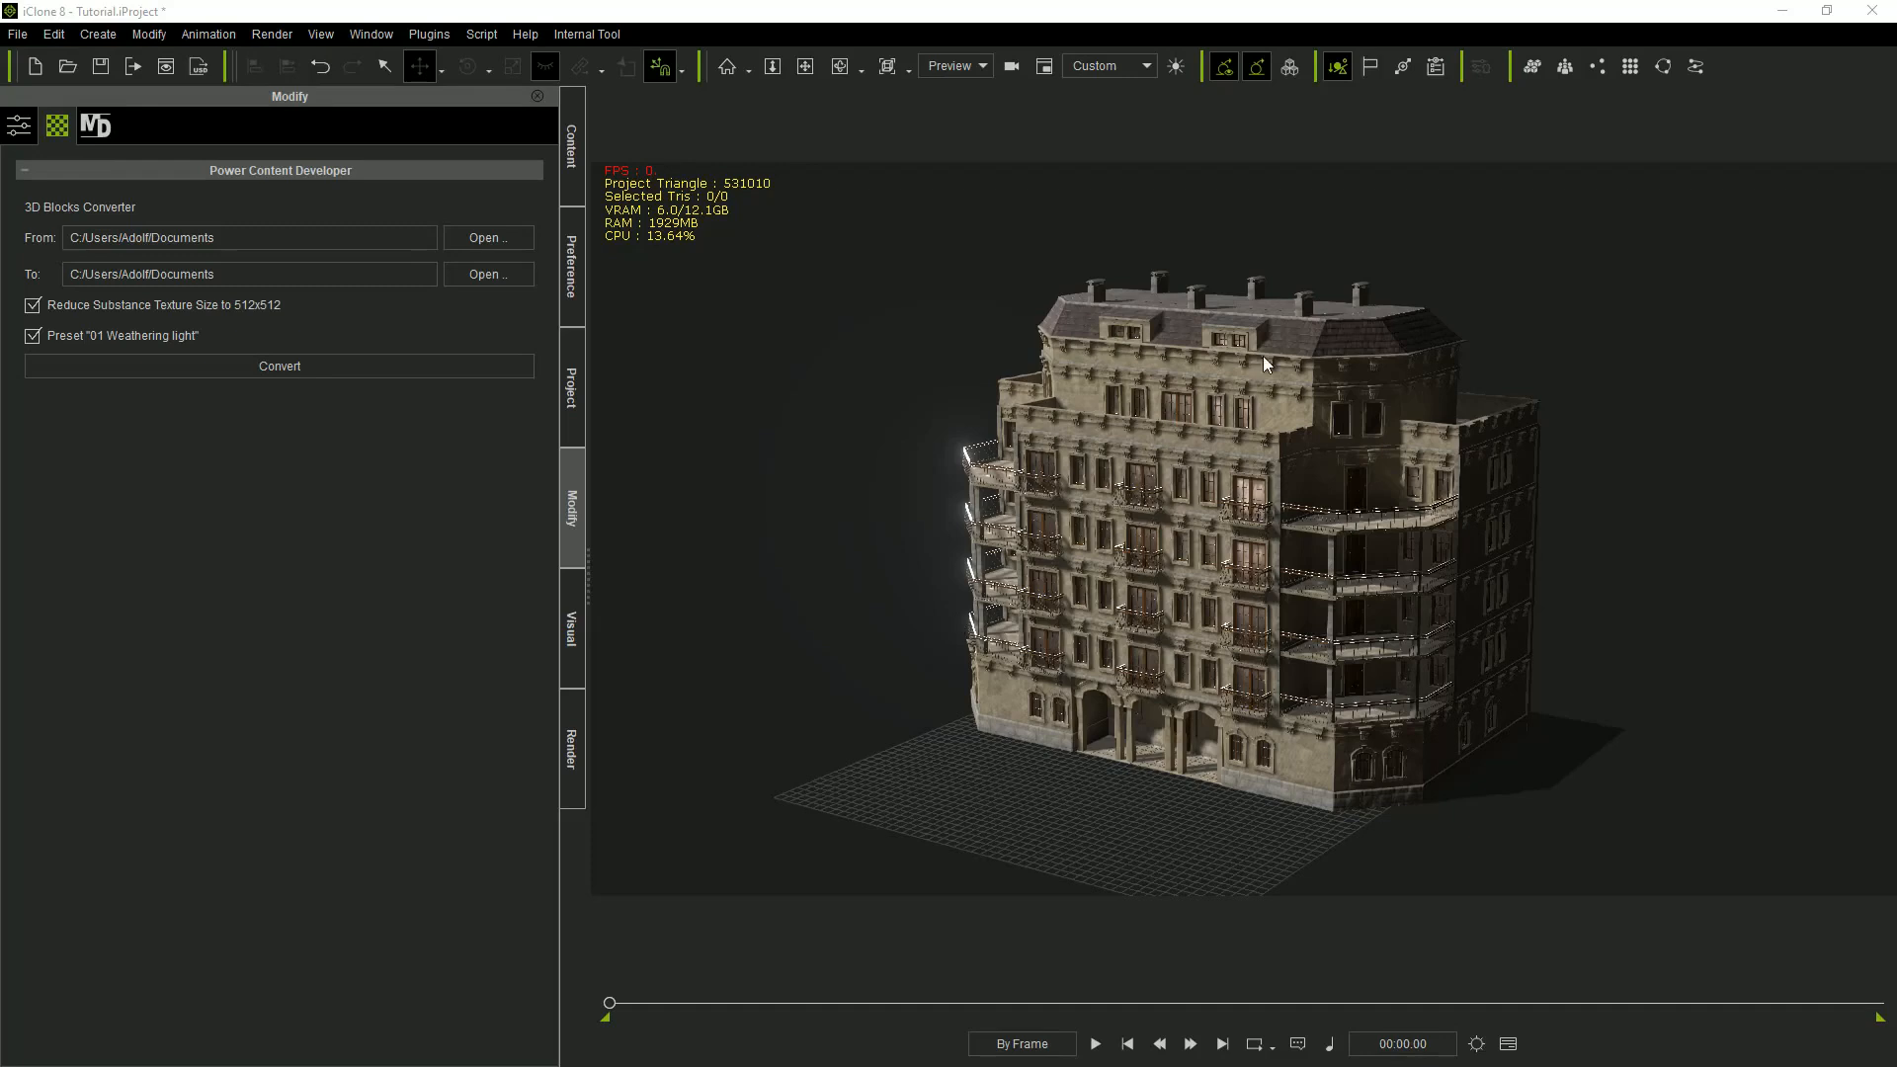
# Rename the roof section TF_RoofM02 as Top Floor in the scene list.
pyautogui.press('F4')
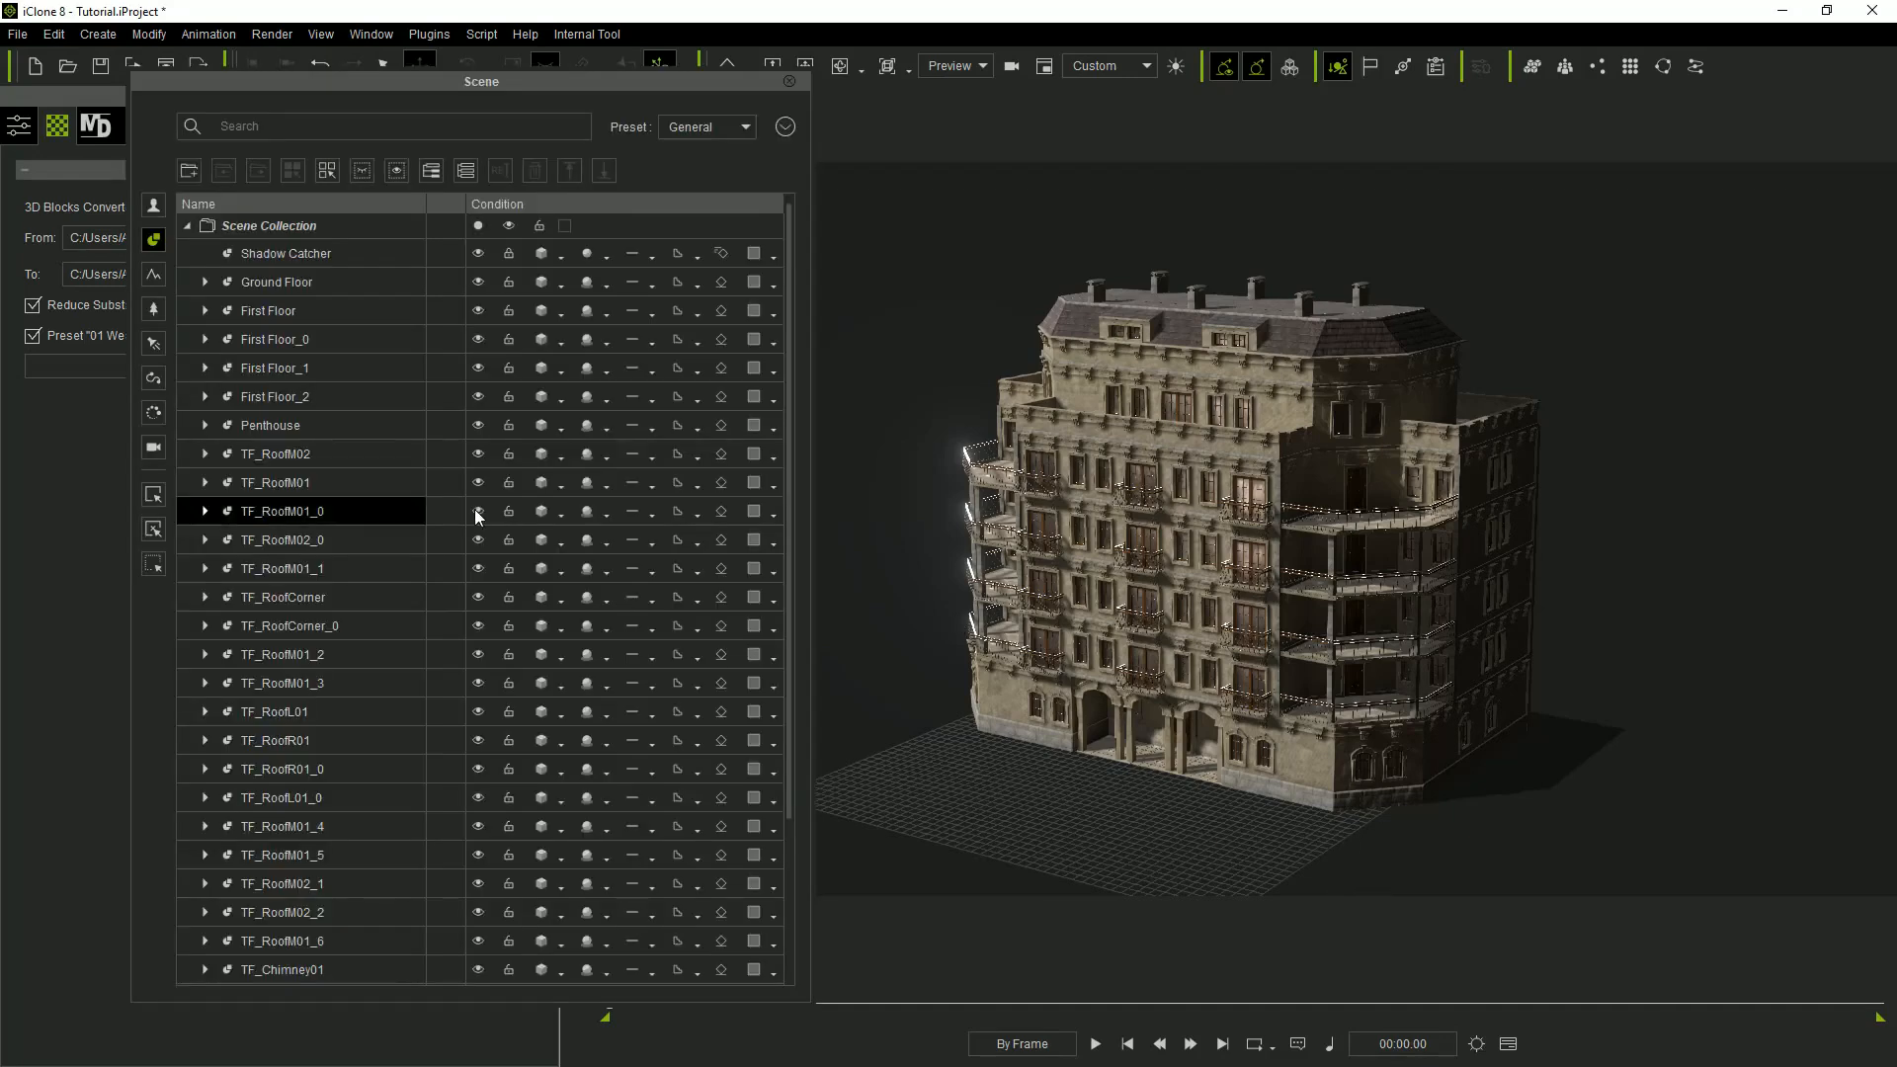
pyautogui.click(312, 453)
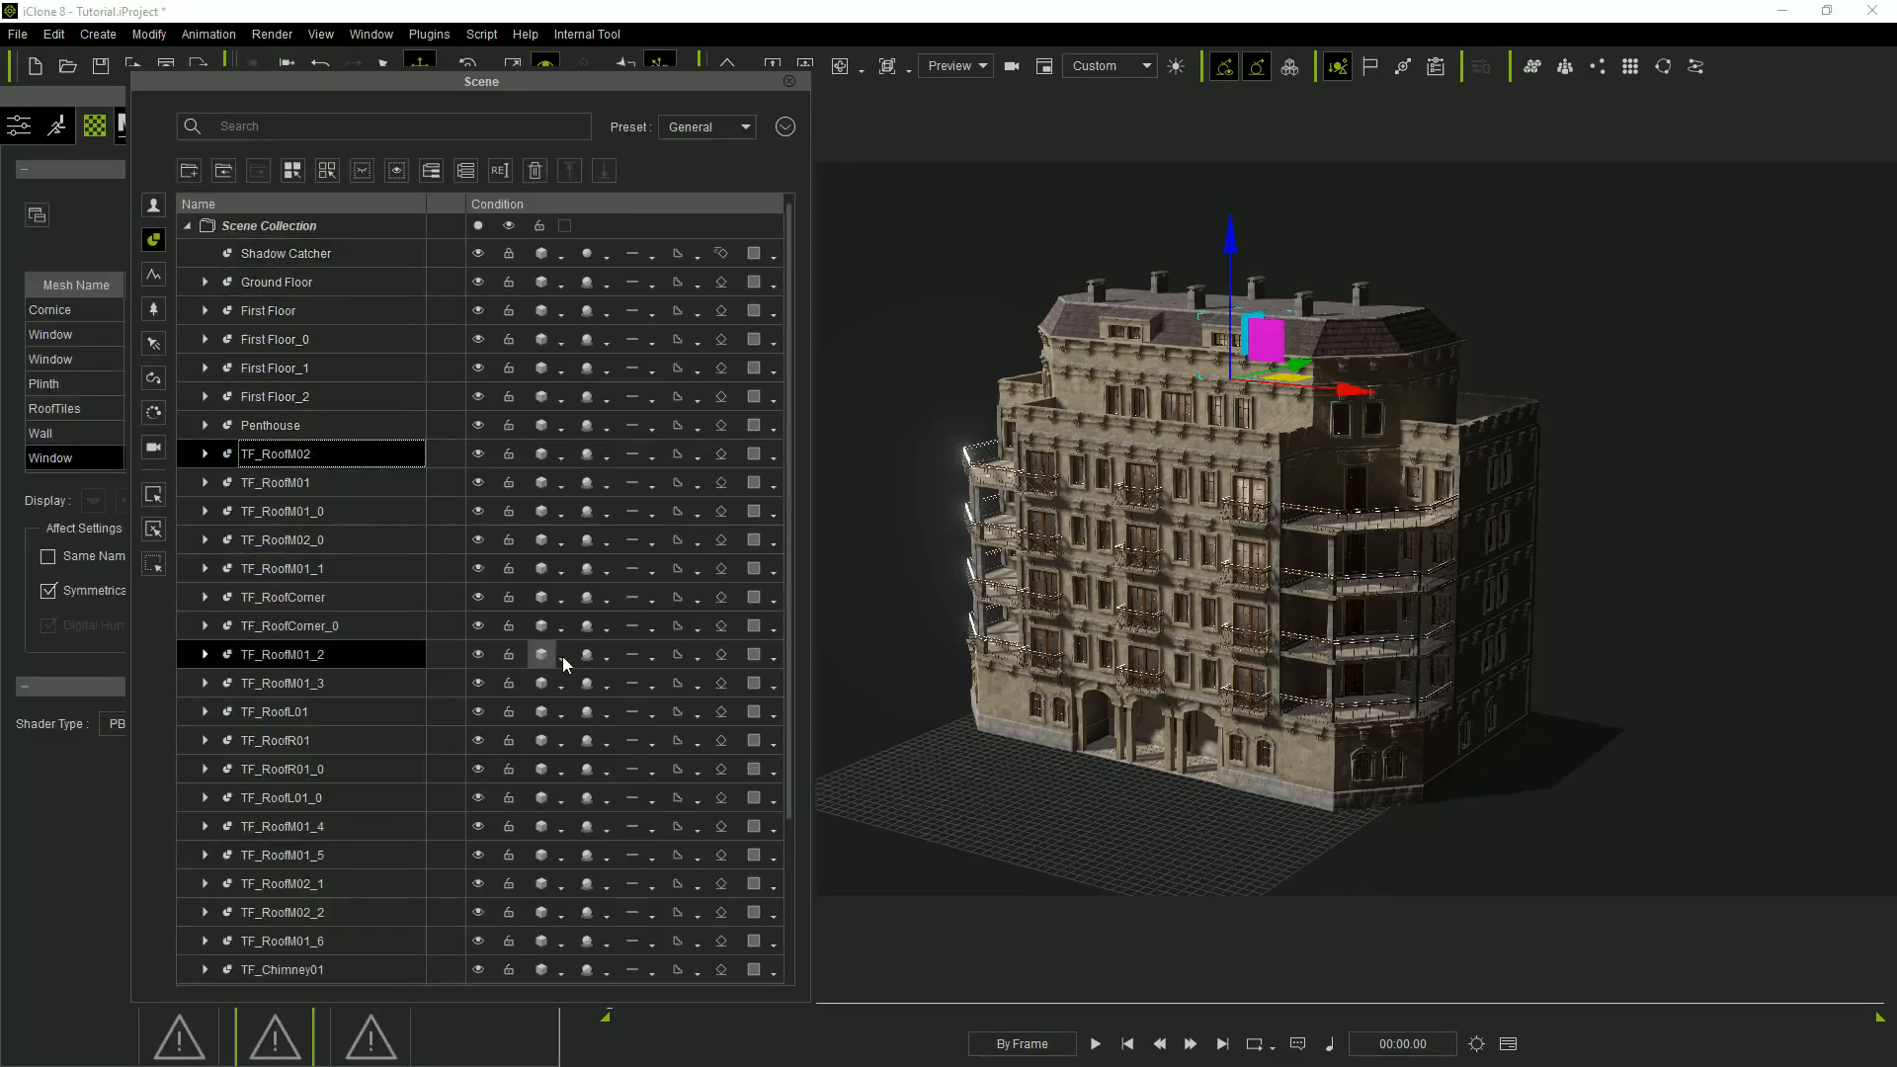
pyautogui.doubleClick(306, 456)
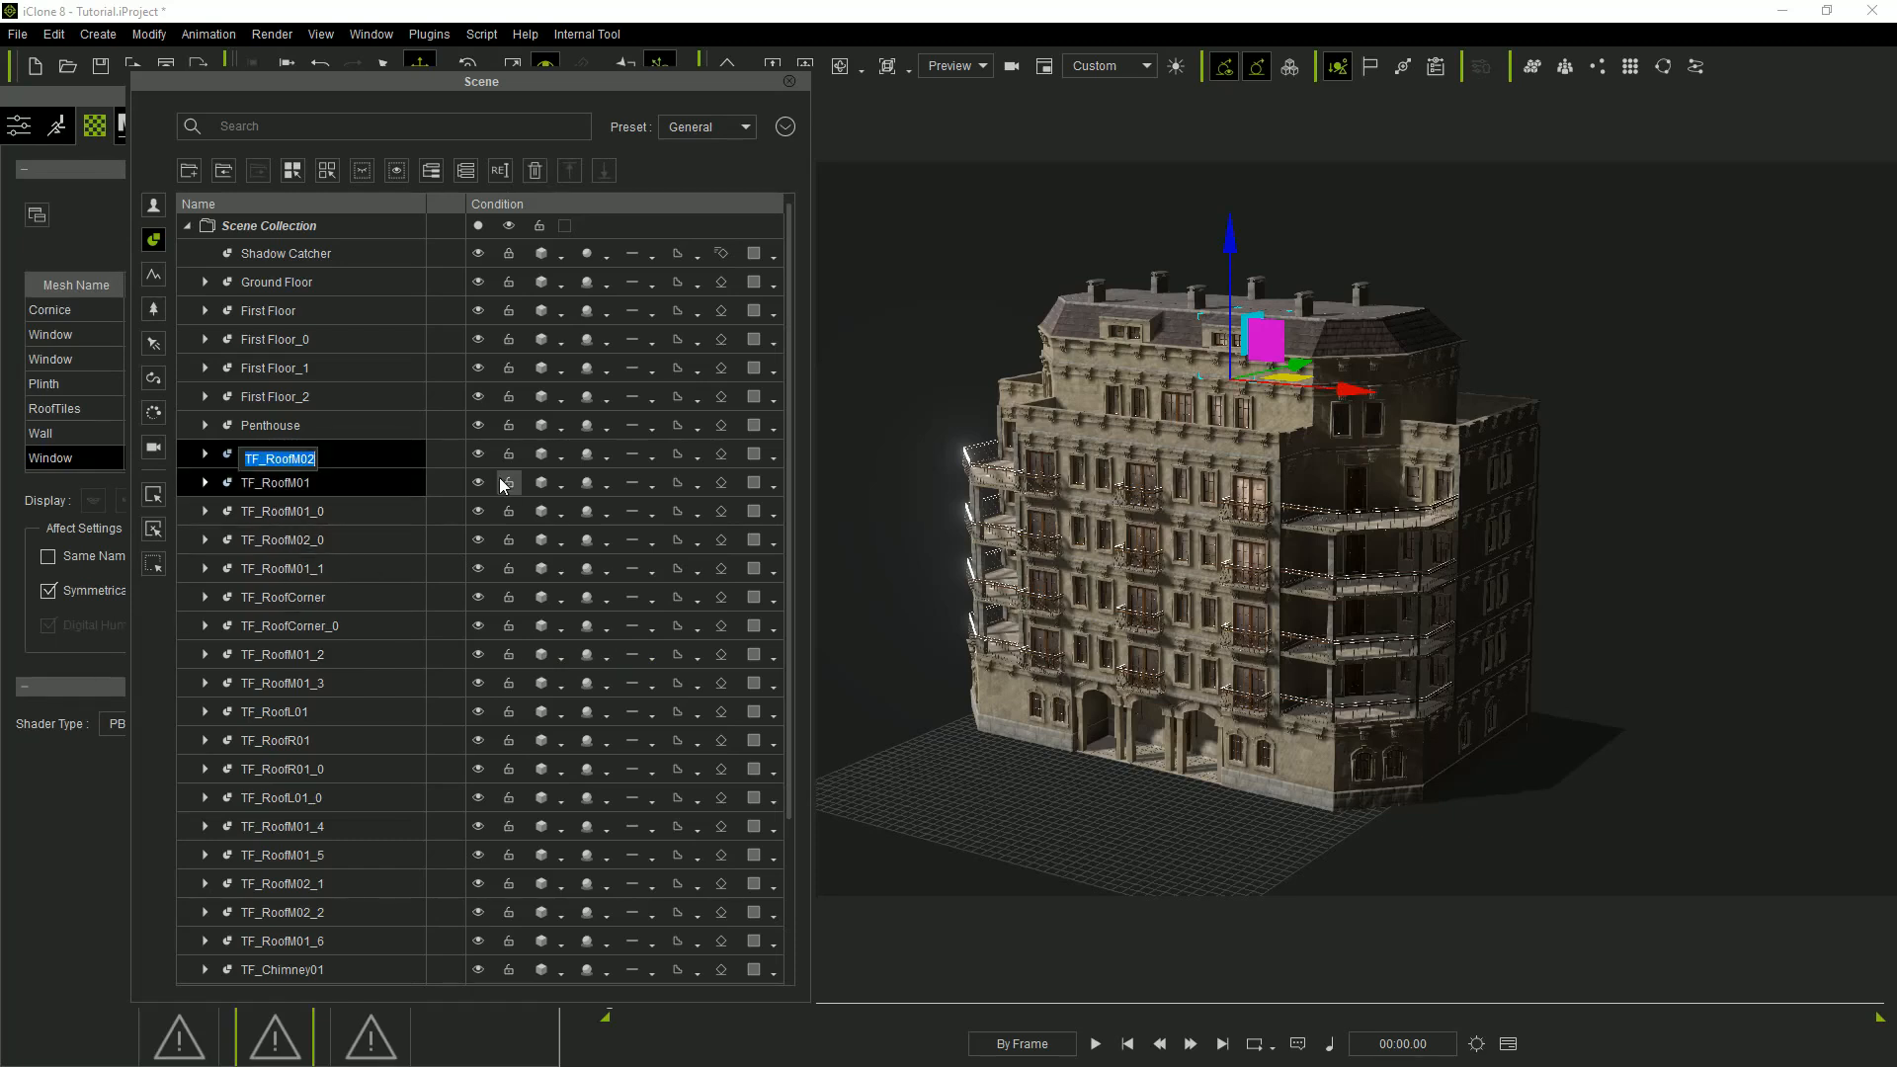
pyautogui.write('Top Floor')
pyautogui.press('Return')
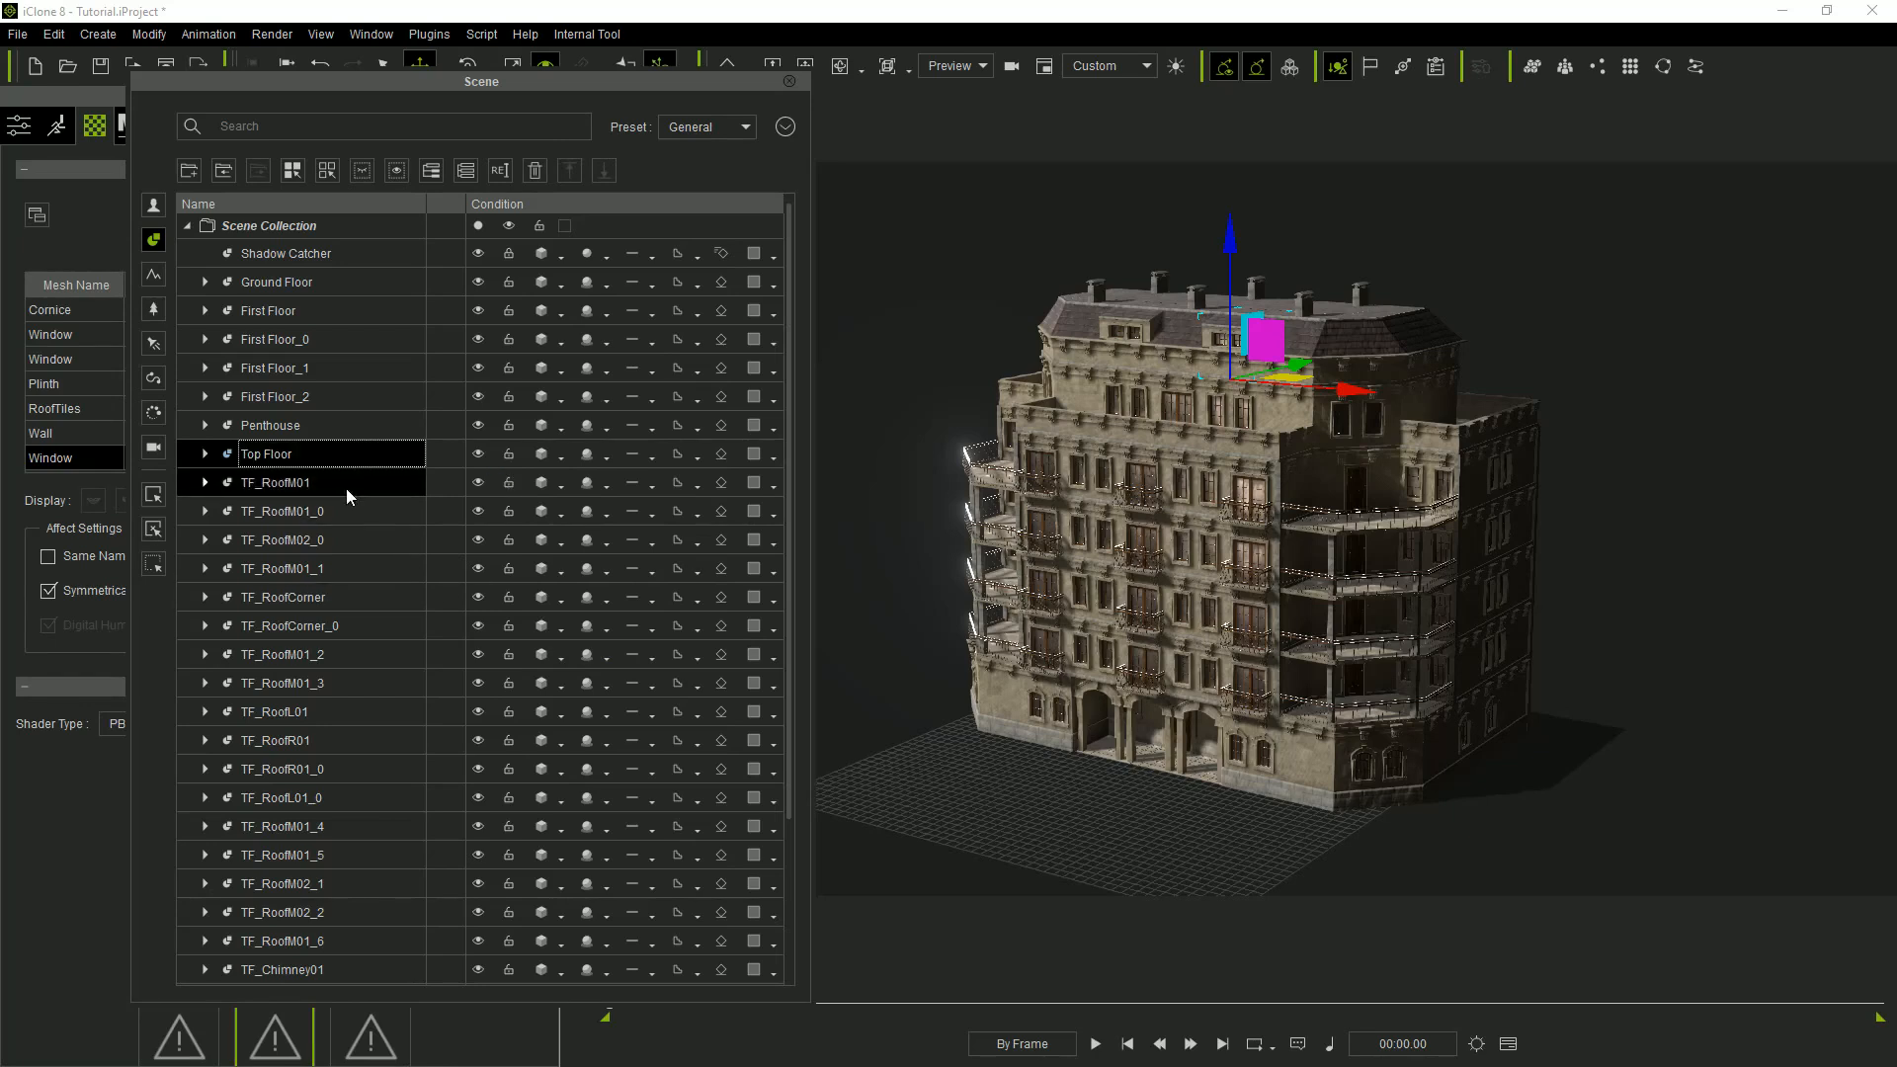
# Select all remaining ungrouped roof sections, chimneys and roof panels and attach them to Top Floor.
pyautogui.scroll(-3, 593, 670)
pyautogui.keyDown('shift'); pyautogui.click(385, 943); pyautogui.keyUp('shift')
pyautogui.scroll(3, 572, 741)
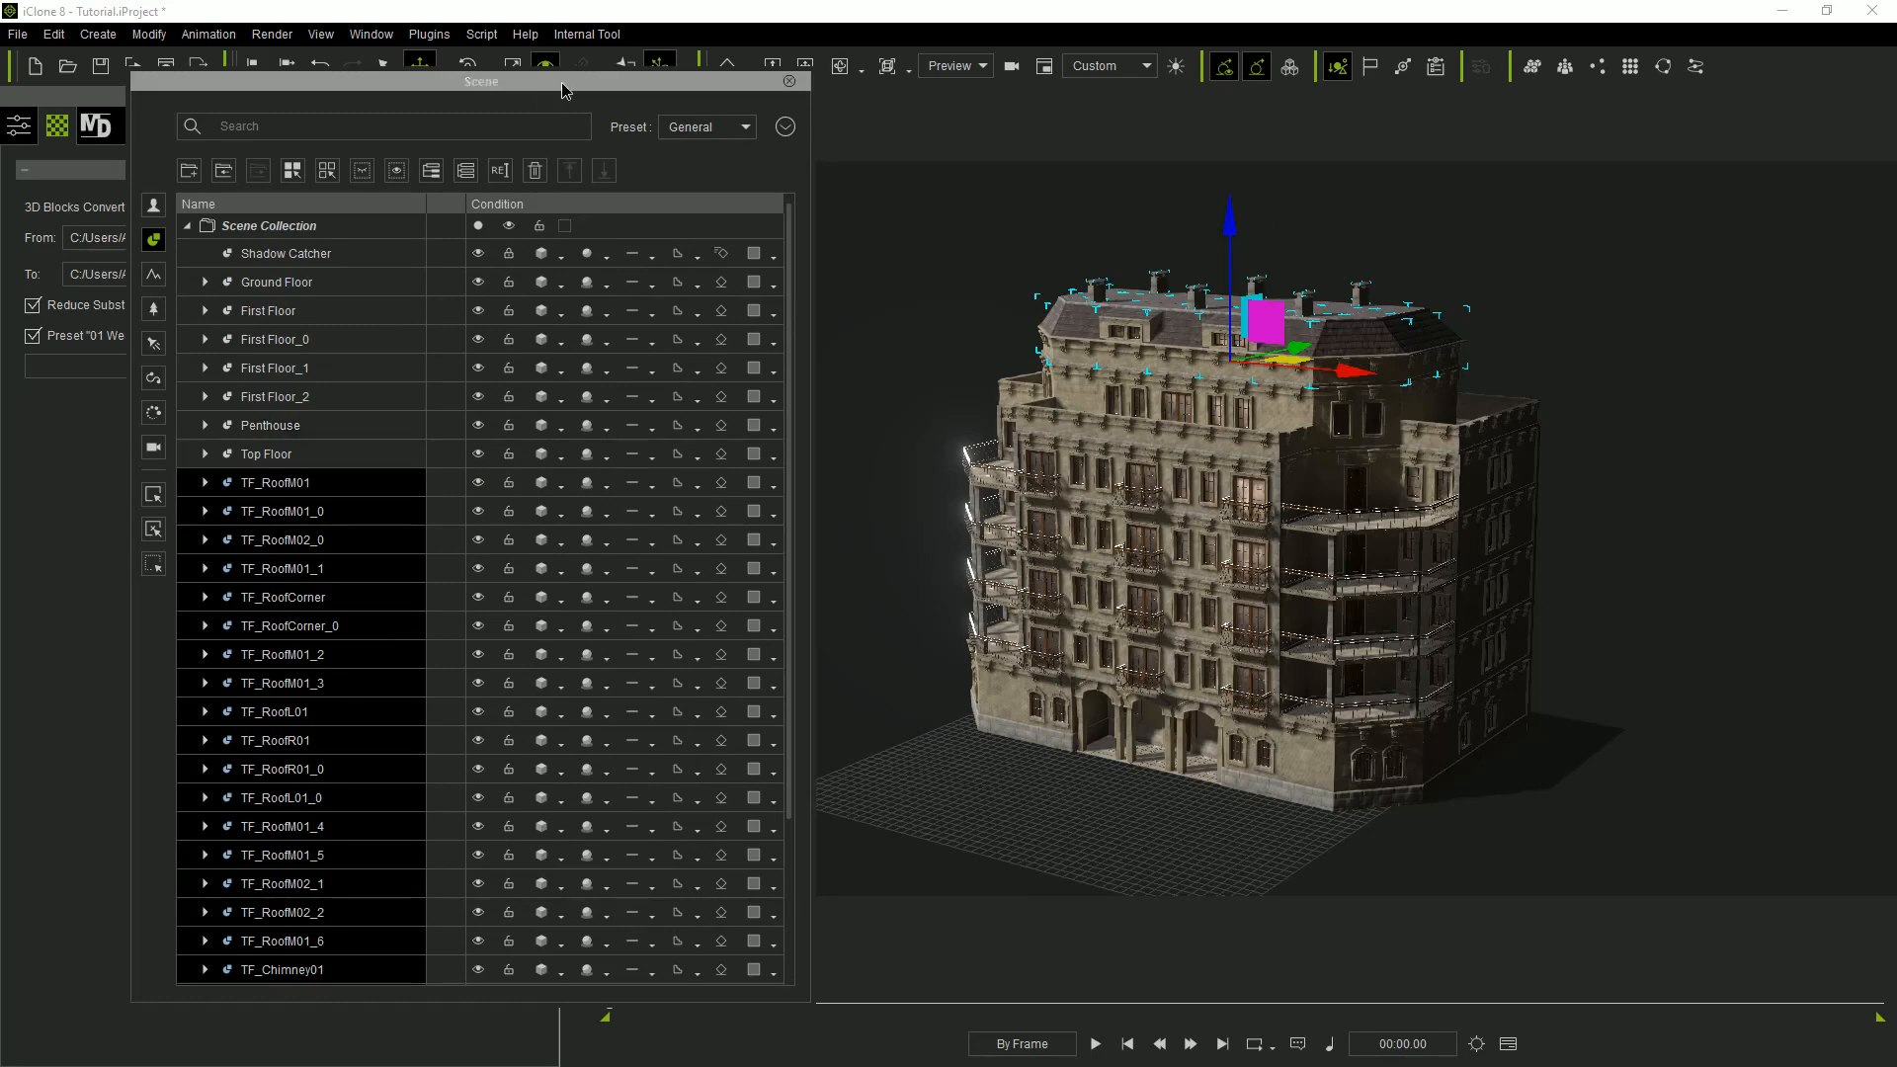
pyautogui.moveTo(561, 81); pyautogui.dragTo(1130, 89)
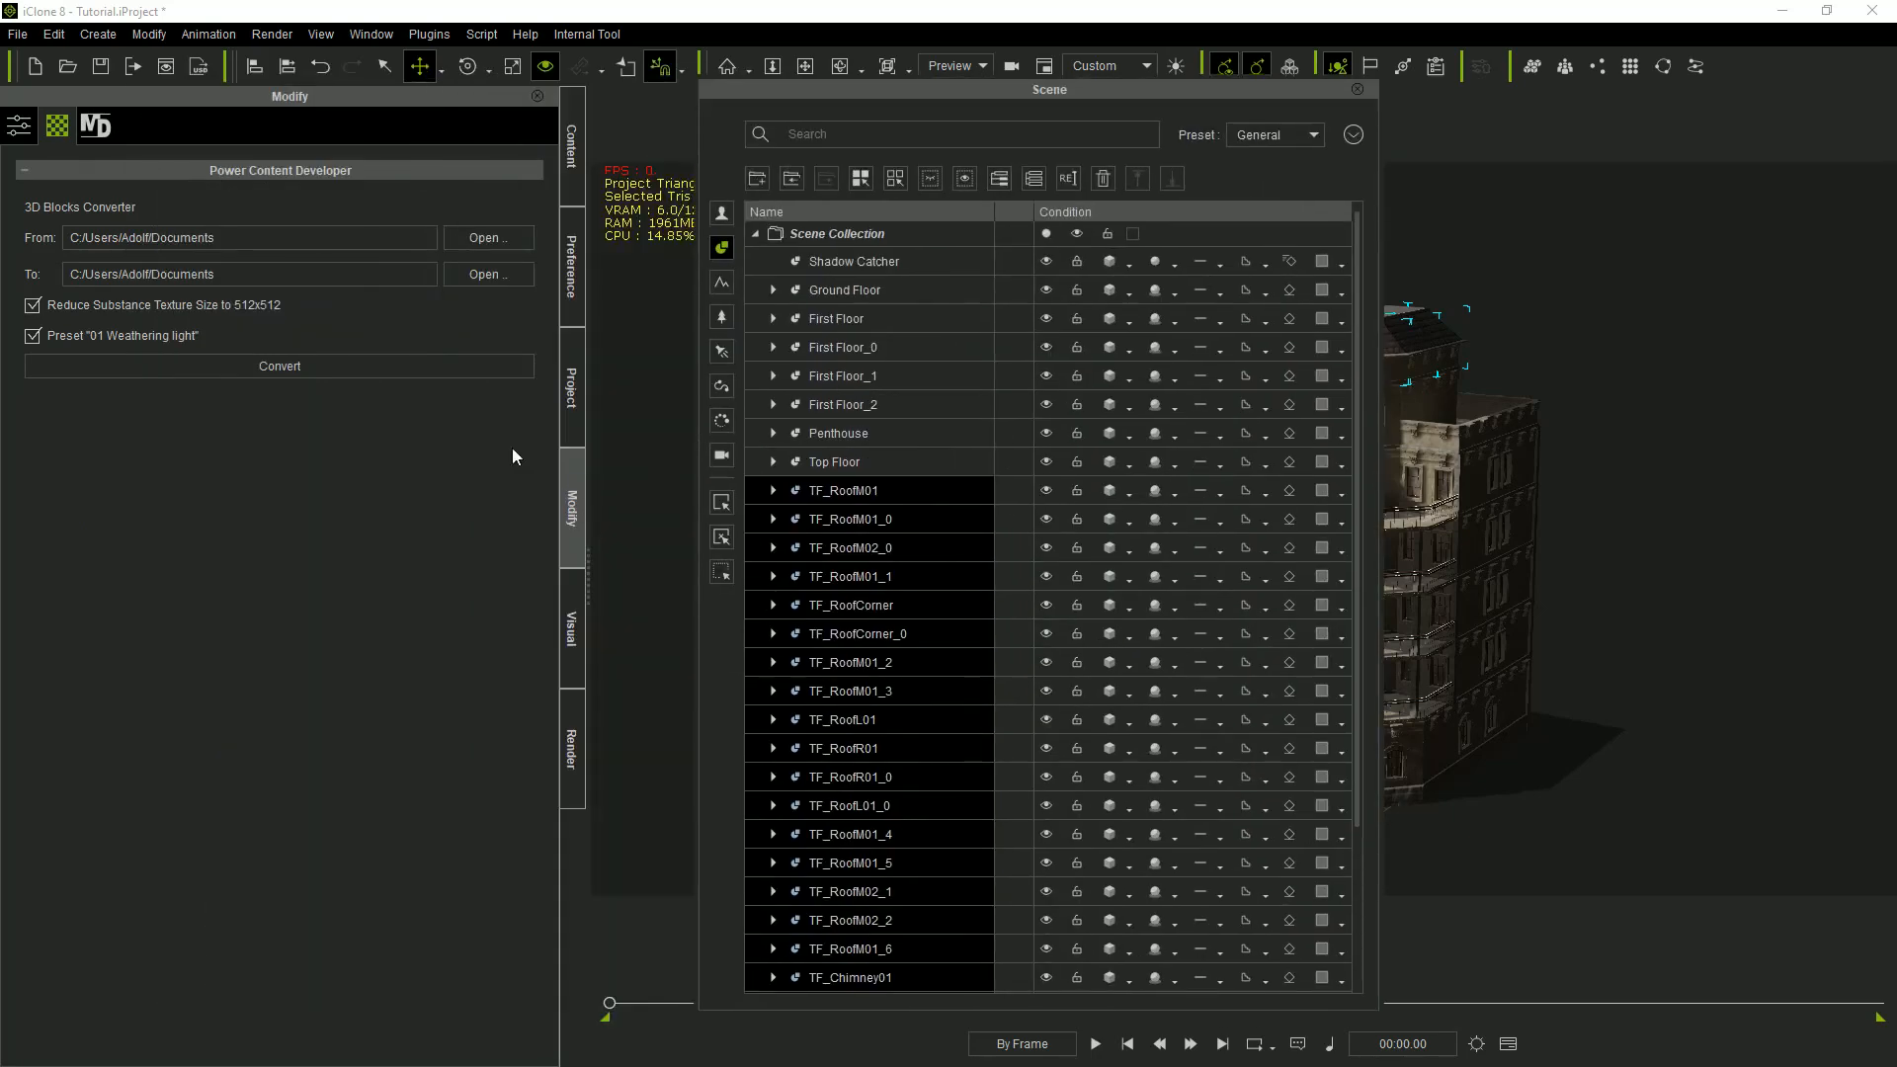
pyautogui.click(18, 125)
pyautogui.click(162, 810)
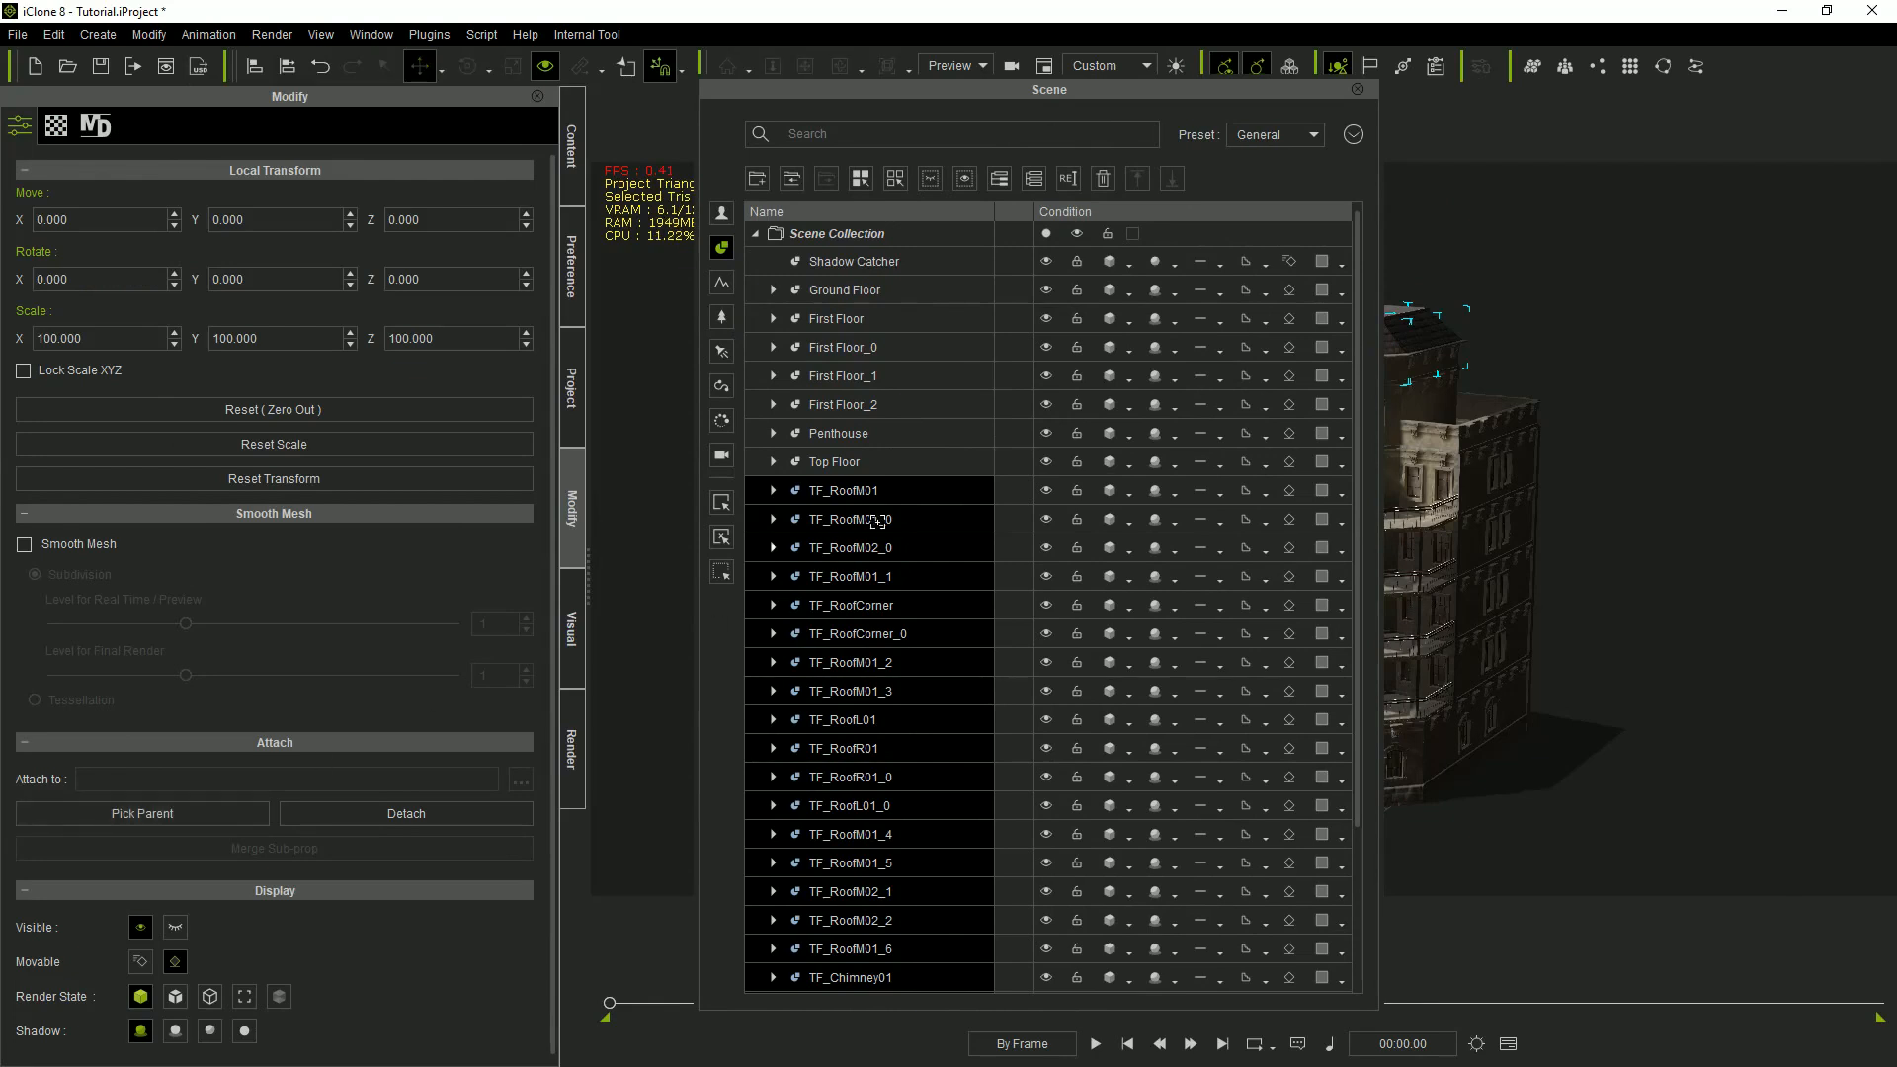
pyautogui.click(862, 461)
pyautogui.moveTo(1058, 84); pyautogui.dragTo(522, 70)
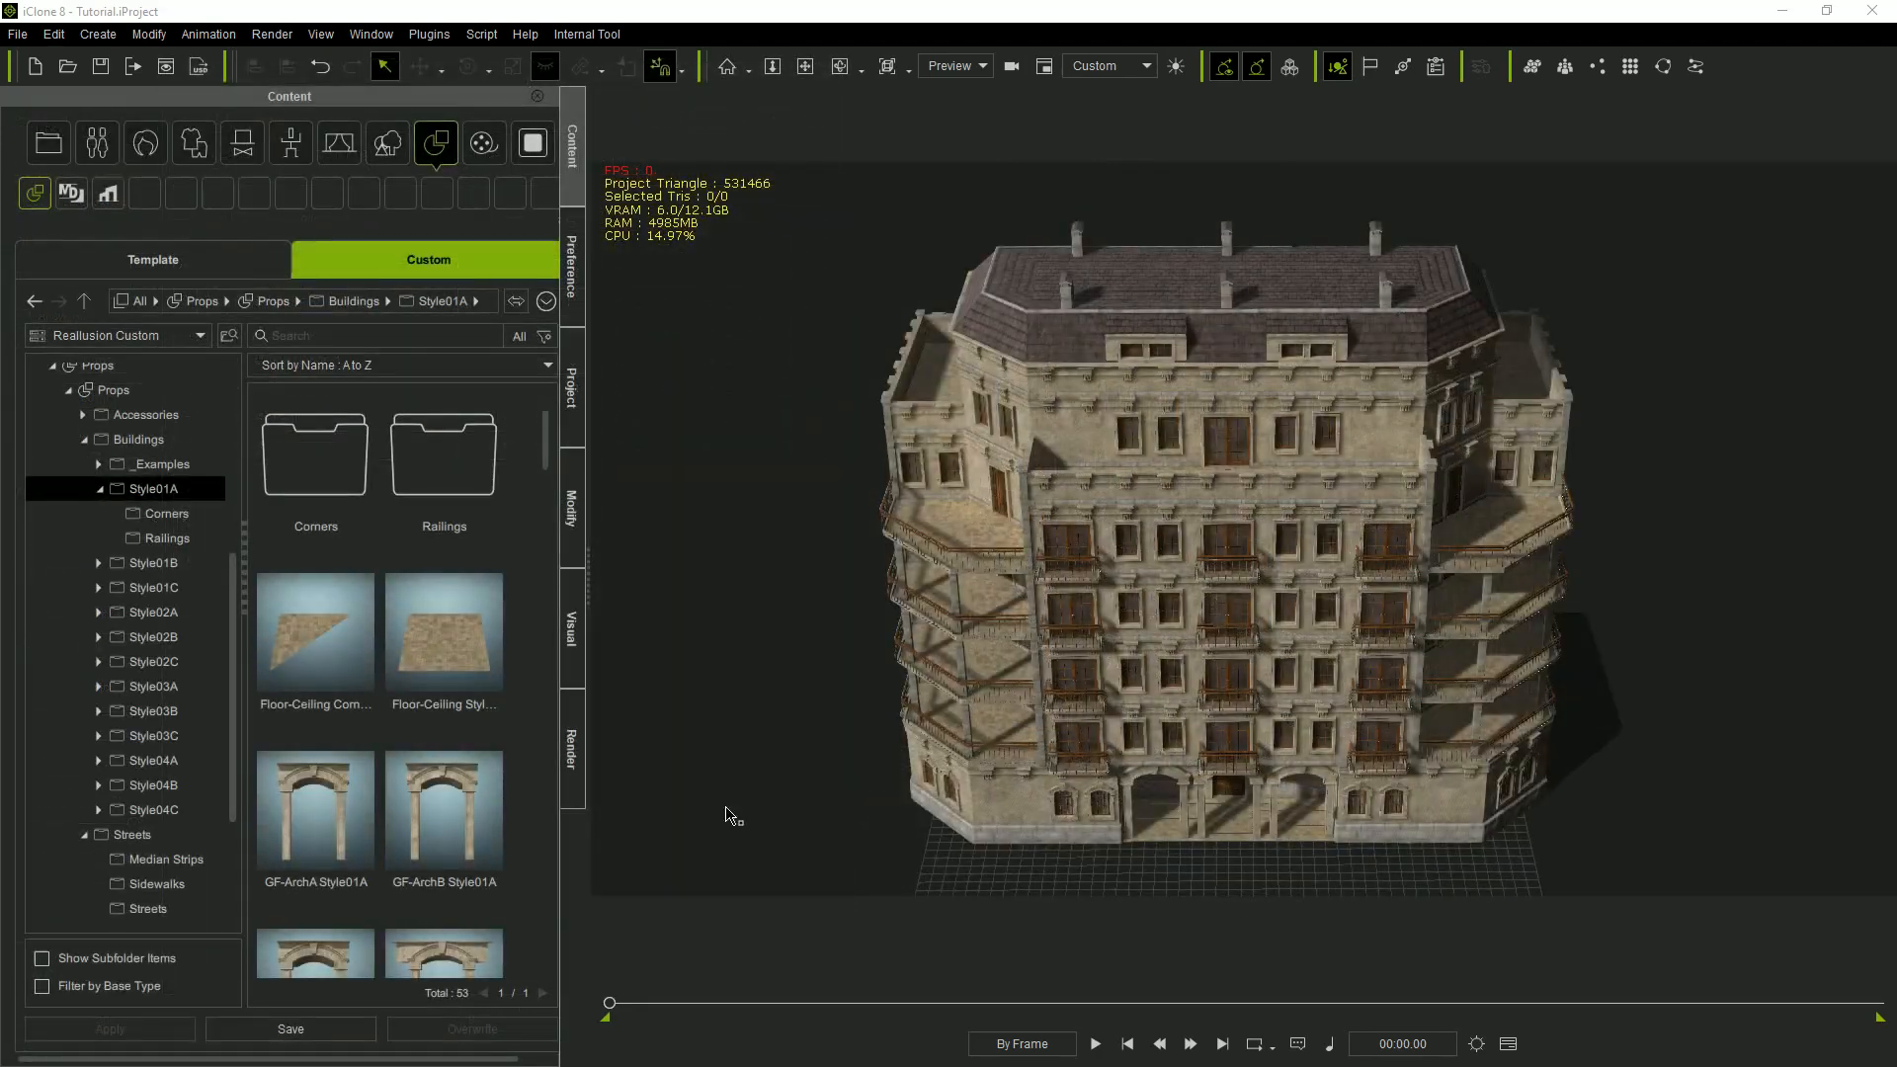
# Link the identical textures among the materials of the First Floor group.
pyautogui.click(573, 518)
pyautogui.click(61, 127)
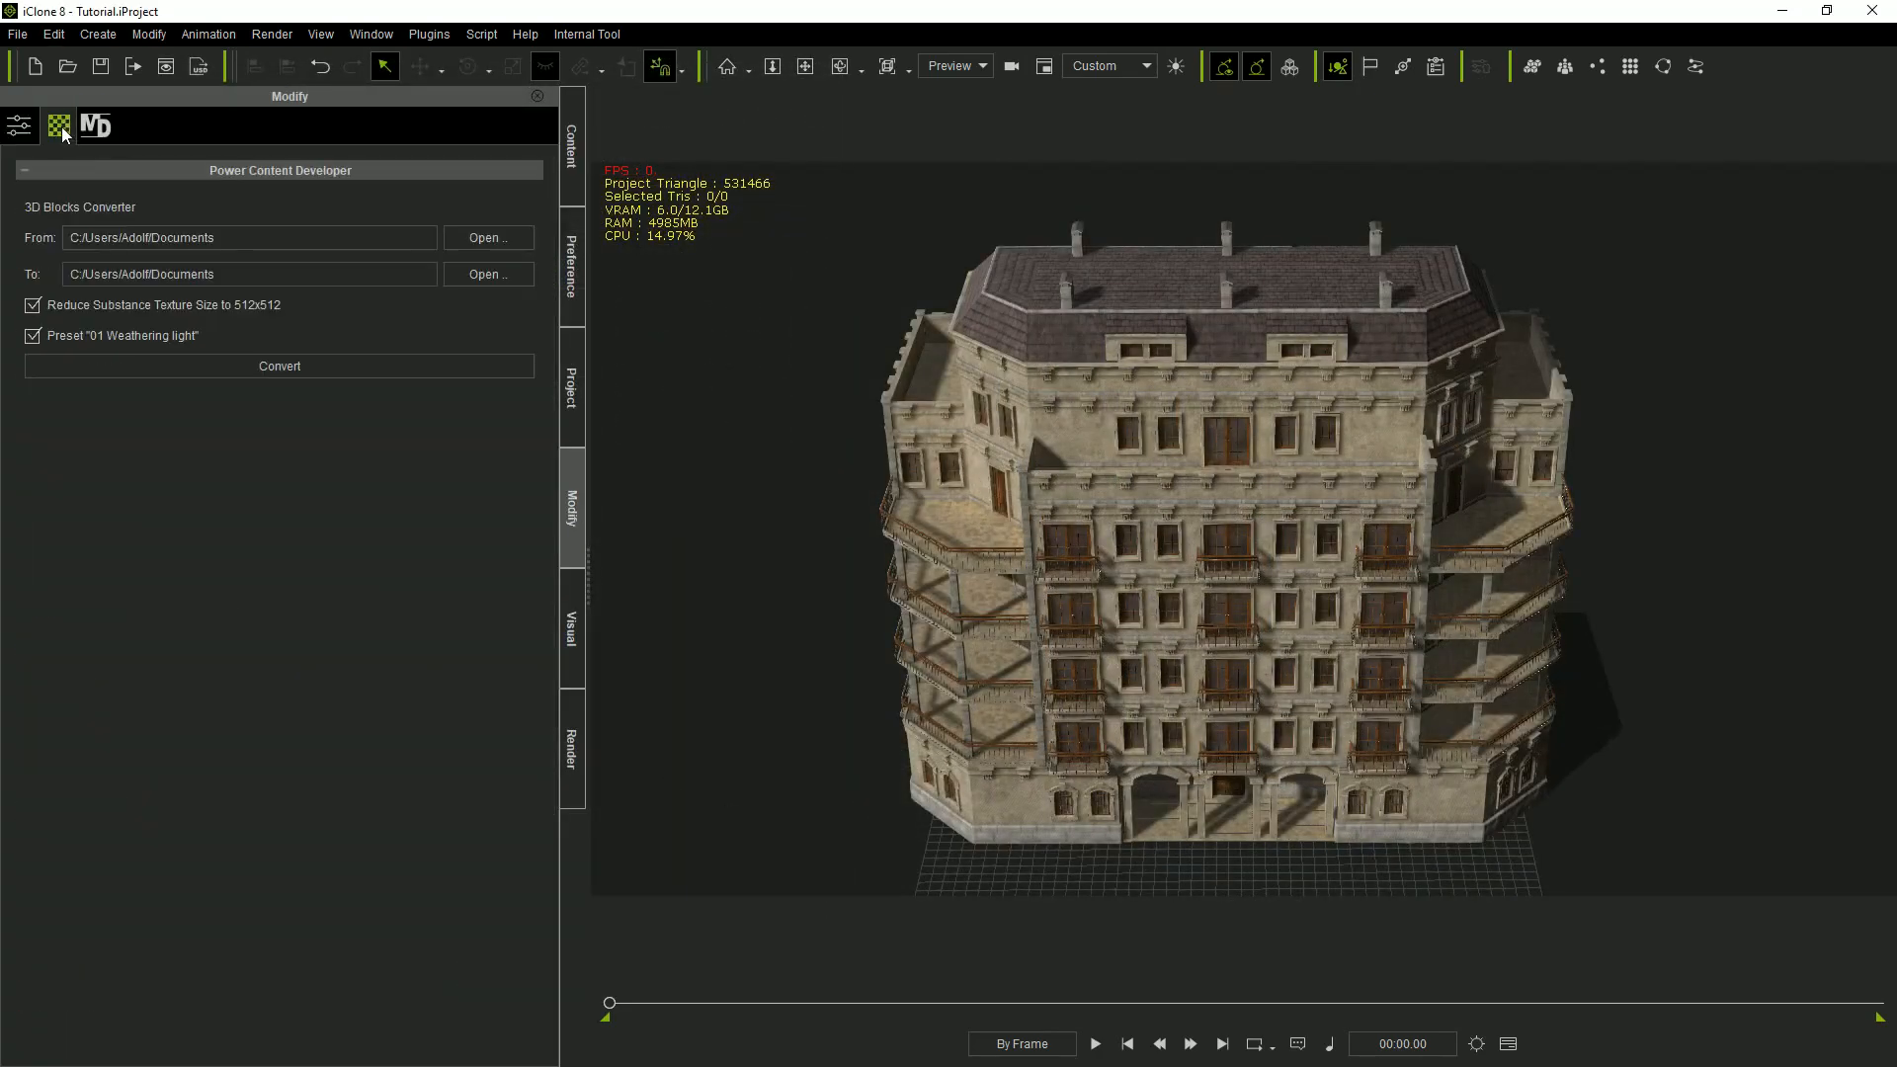
pyautogui.click(1424, 805)
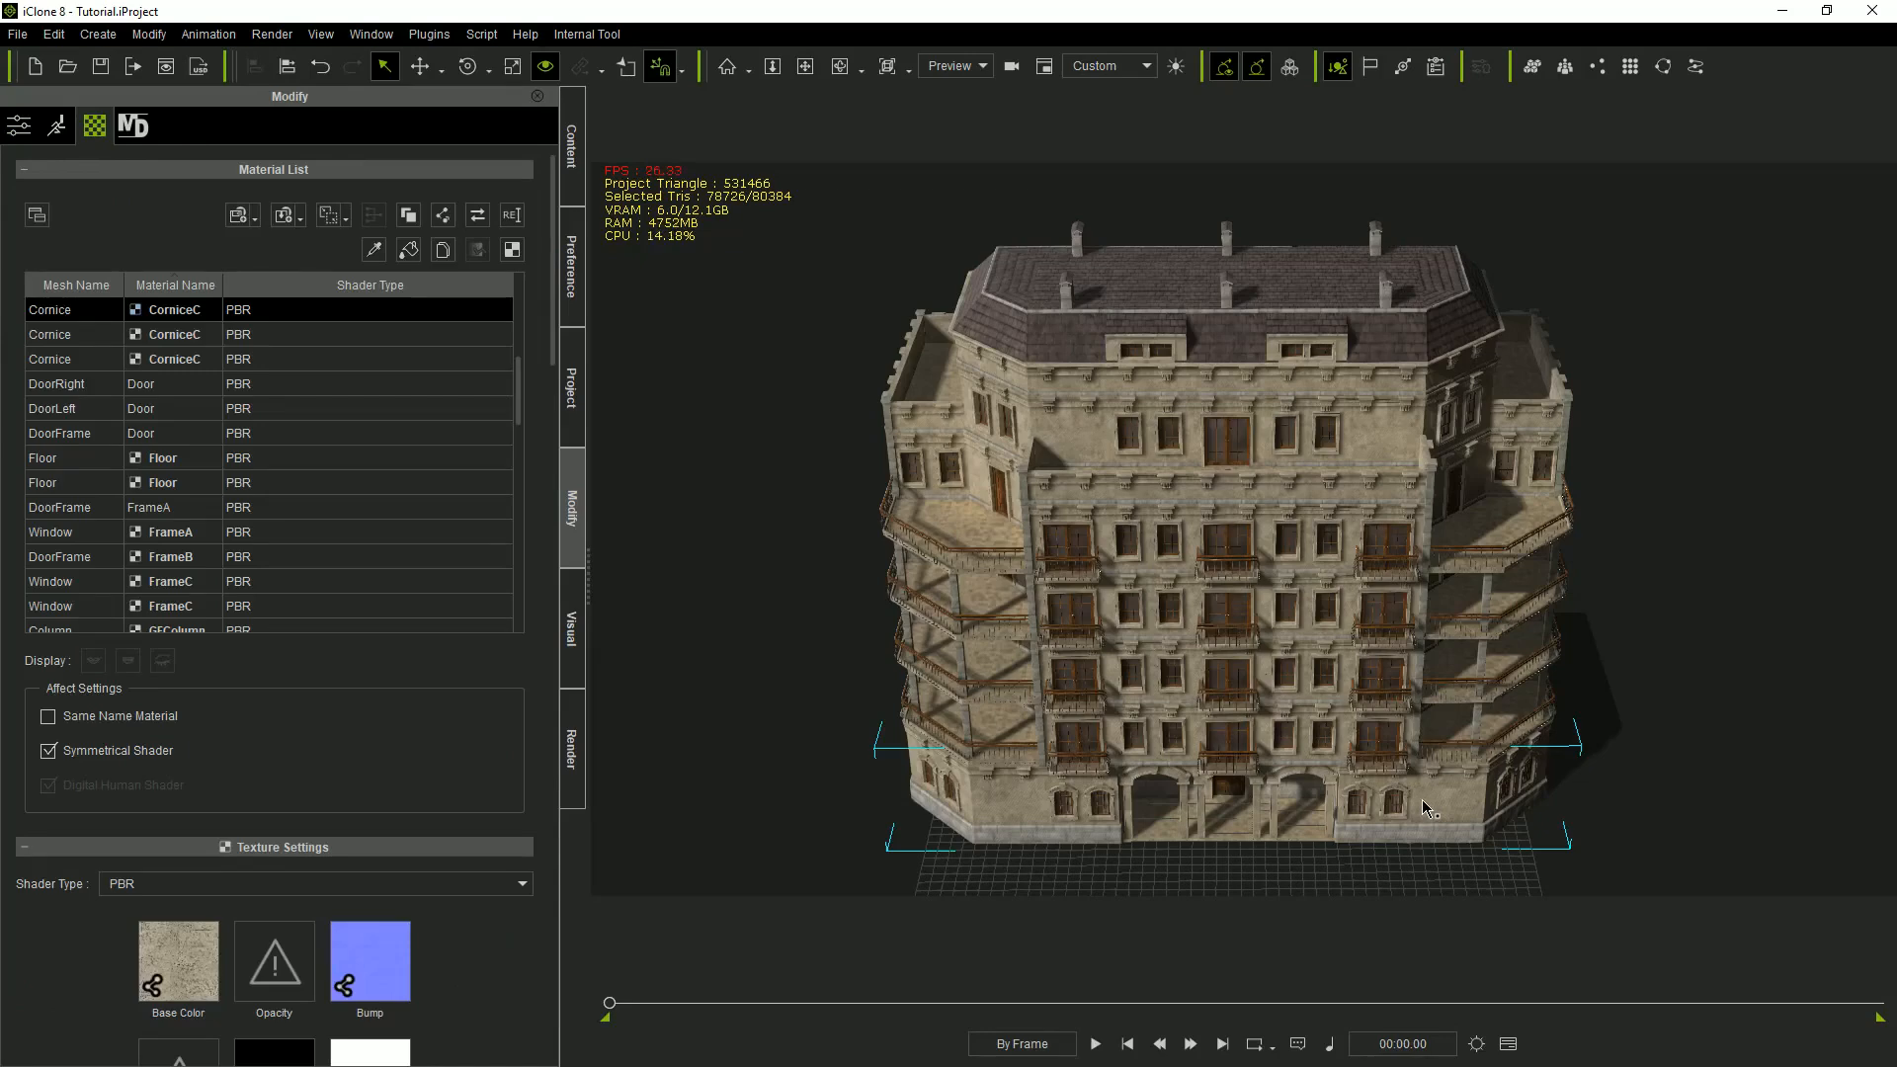
pyautogui.press('F5')
pyautogui.click(760, 319)
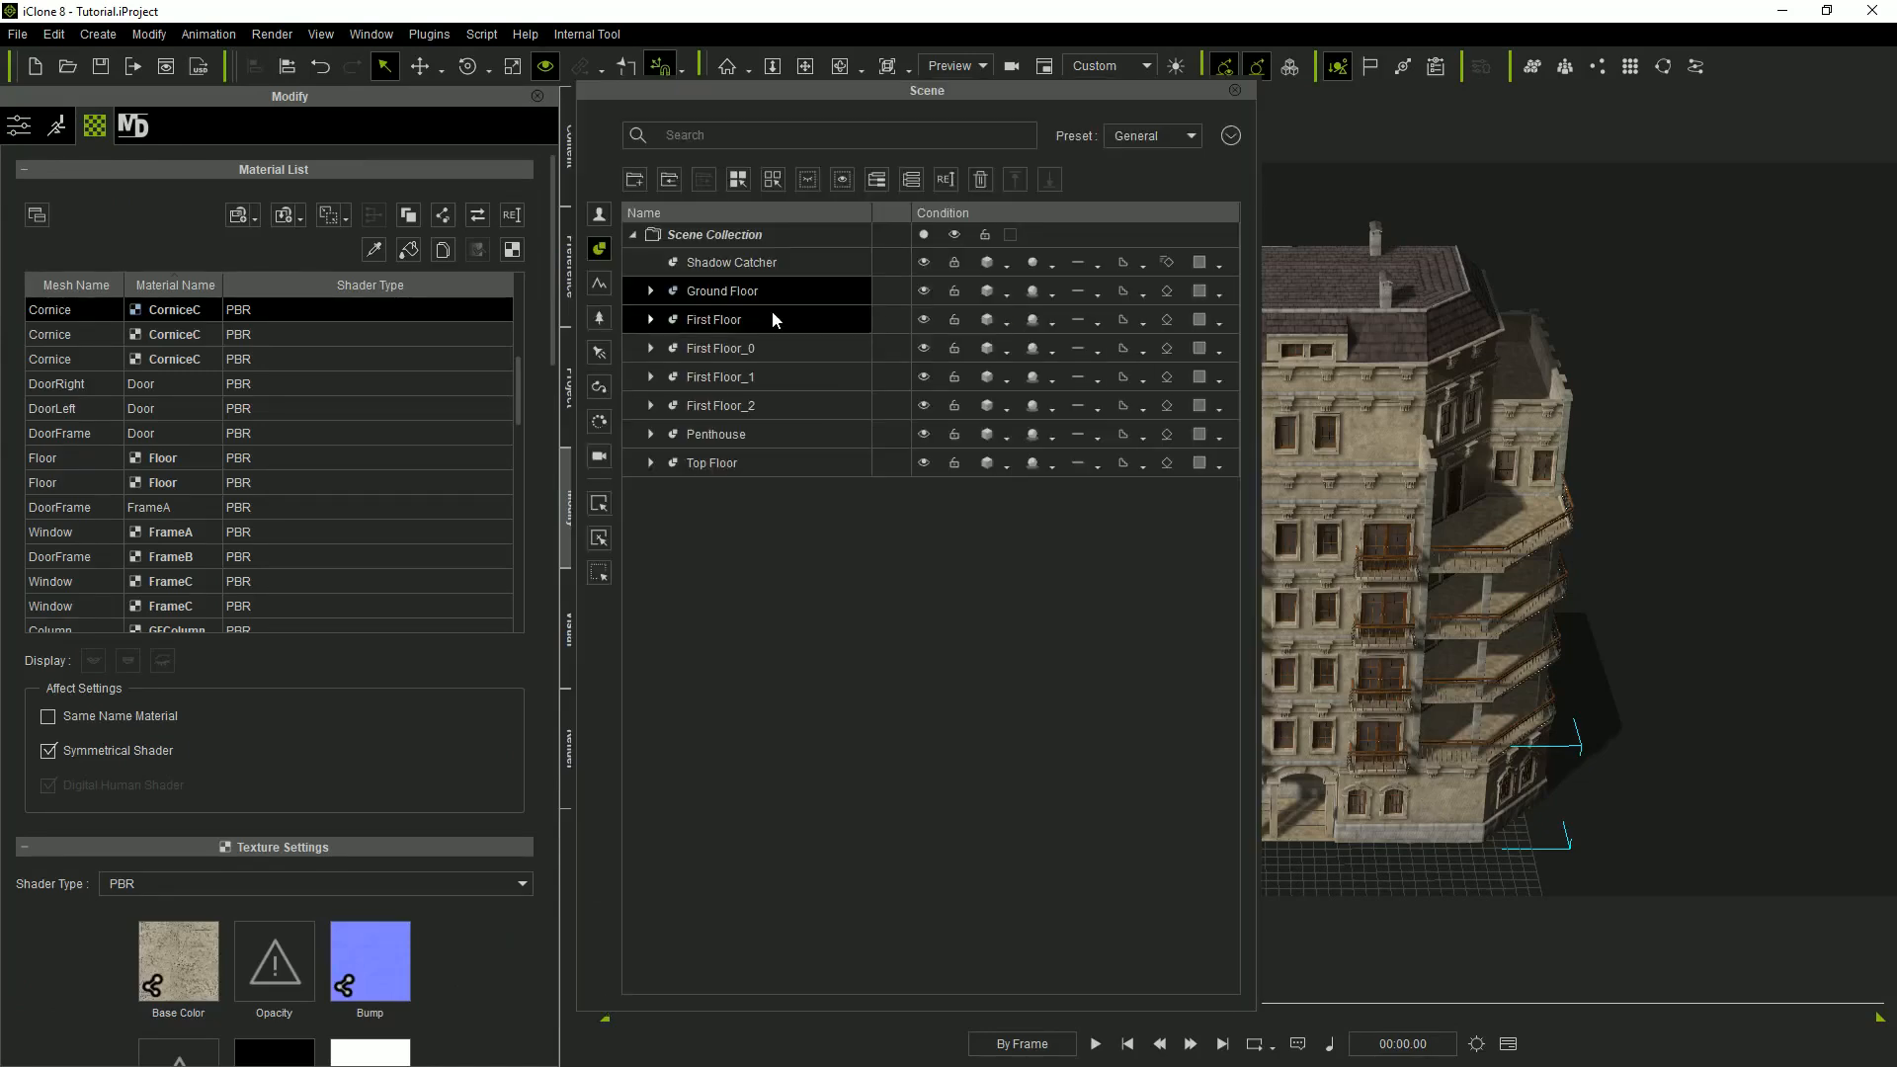
pyautogui.click(442, 216)
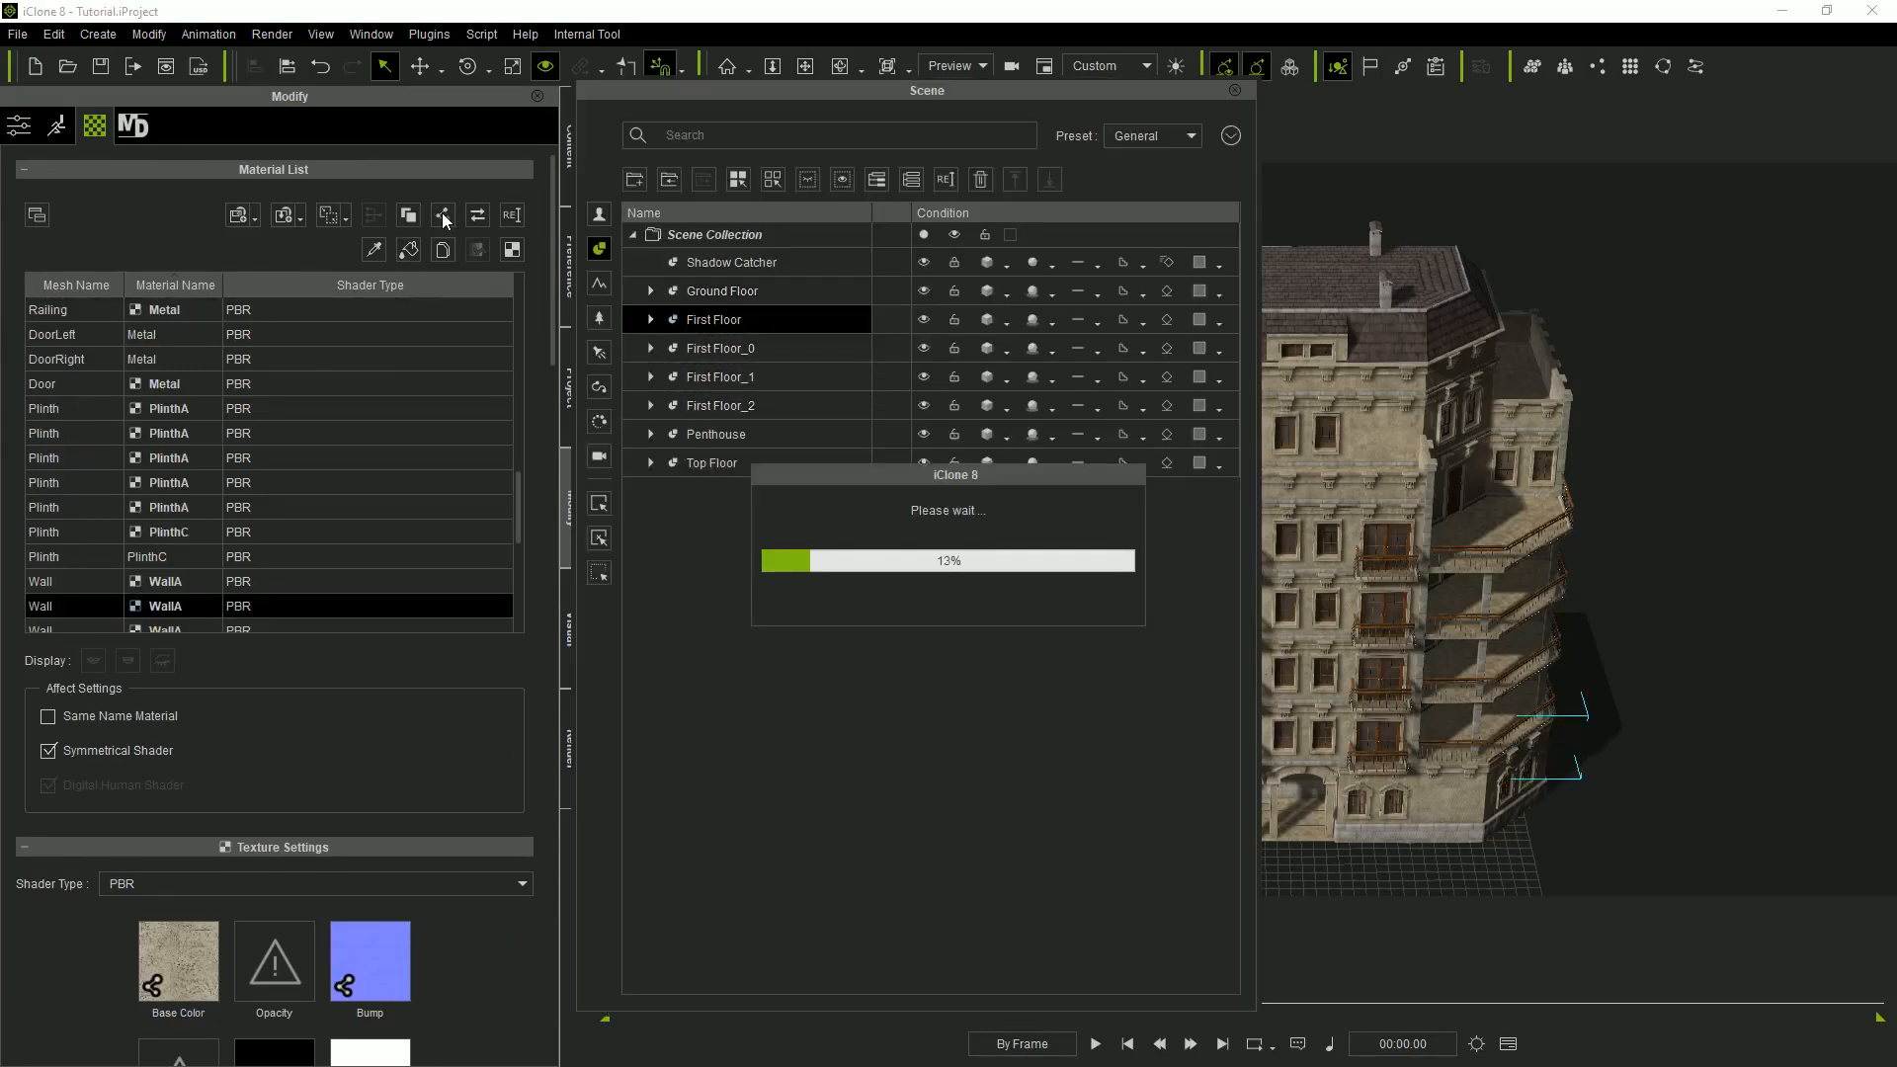
# Run the texture linking on the First Floor_0, First Floor_1 and First Floor_2 groups.
pyautogui.click(738, 349)
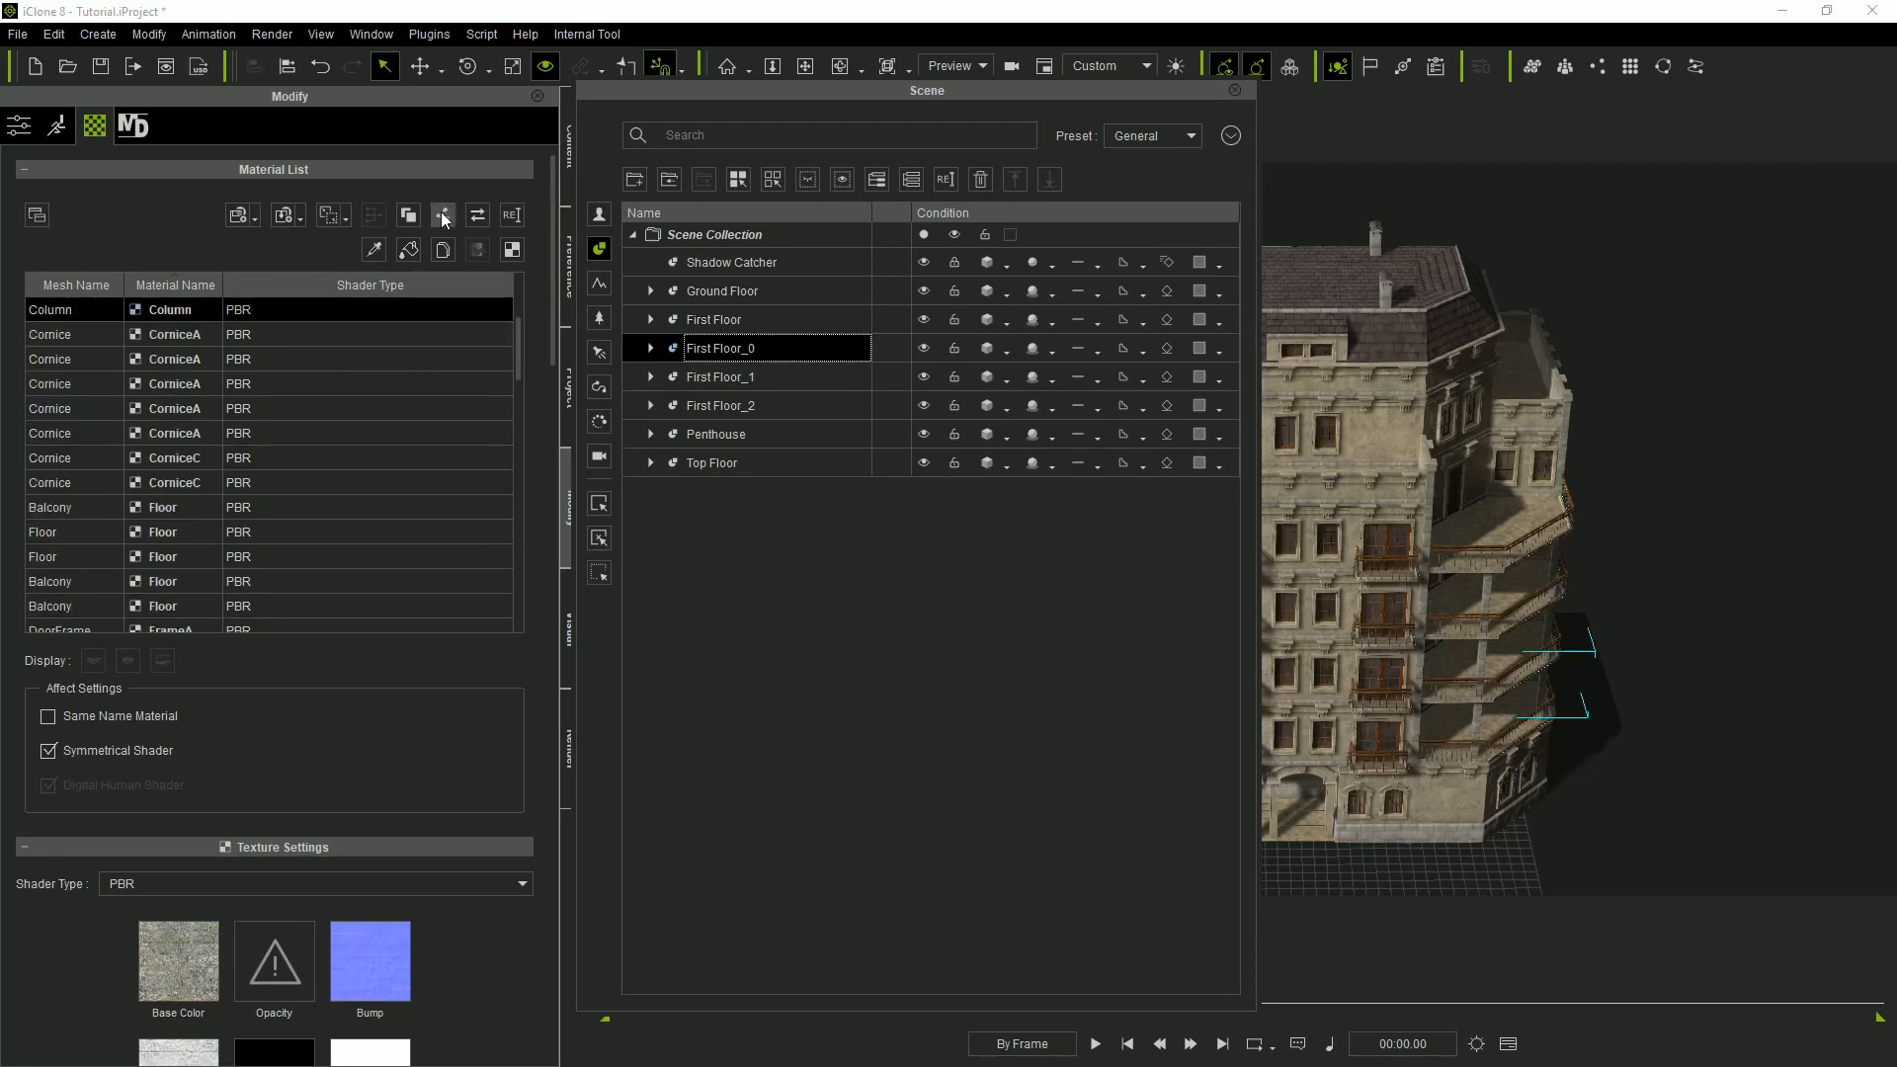
pyautogui.click(758, 377)
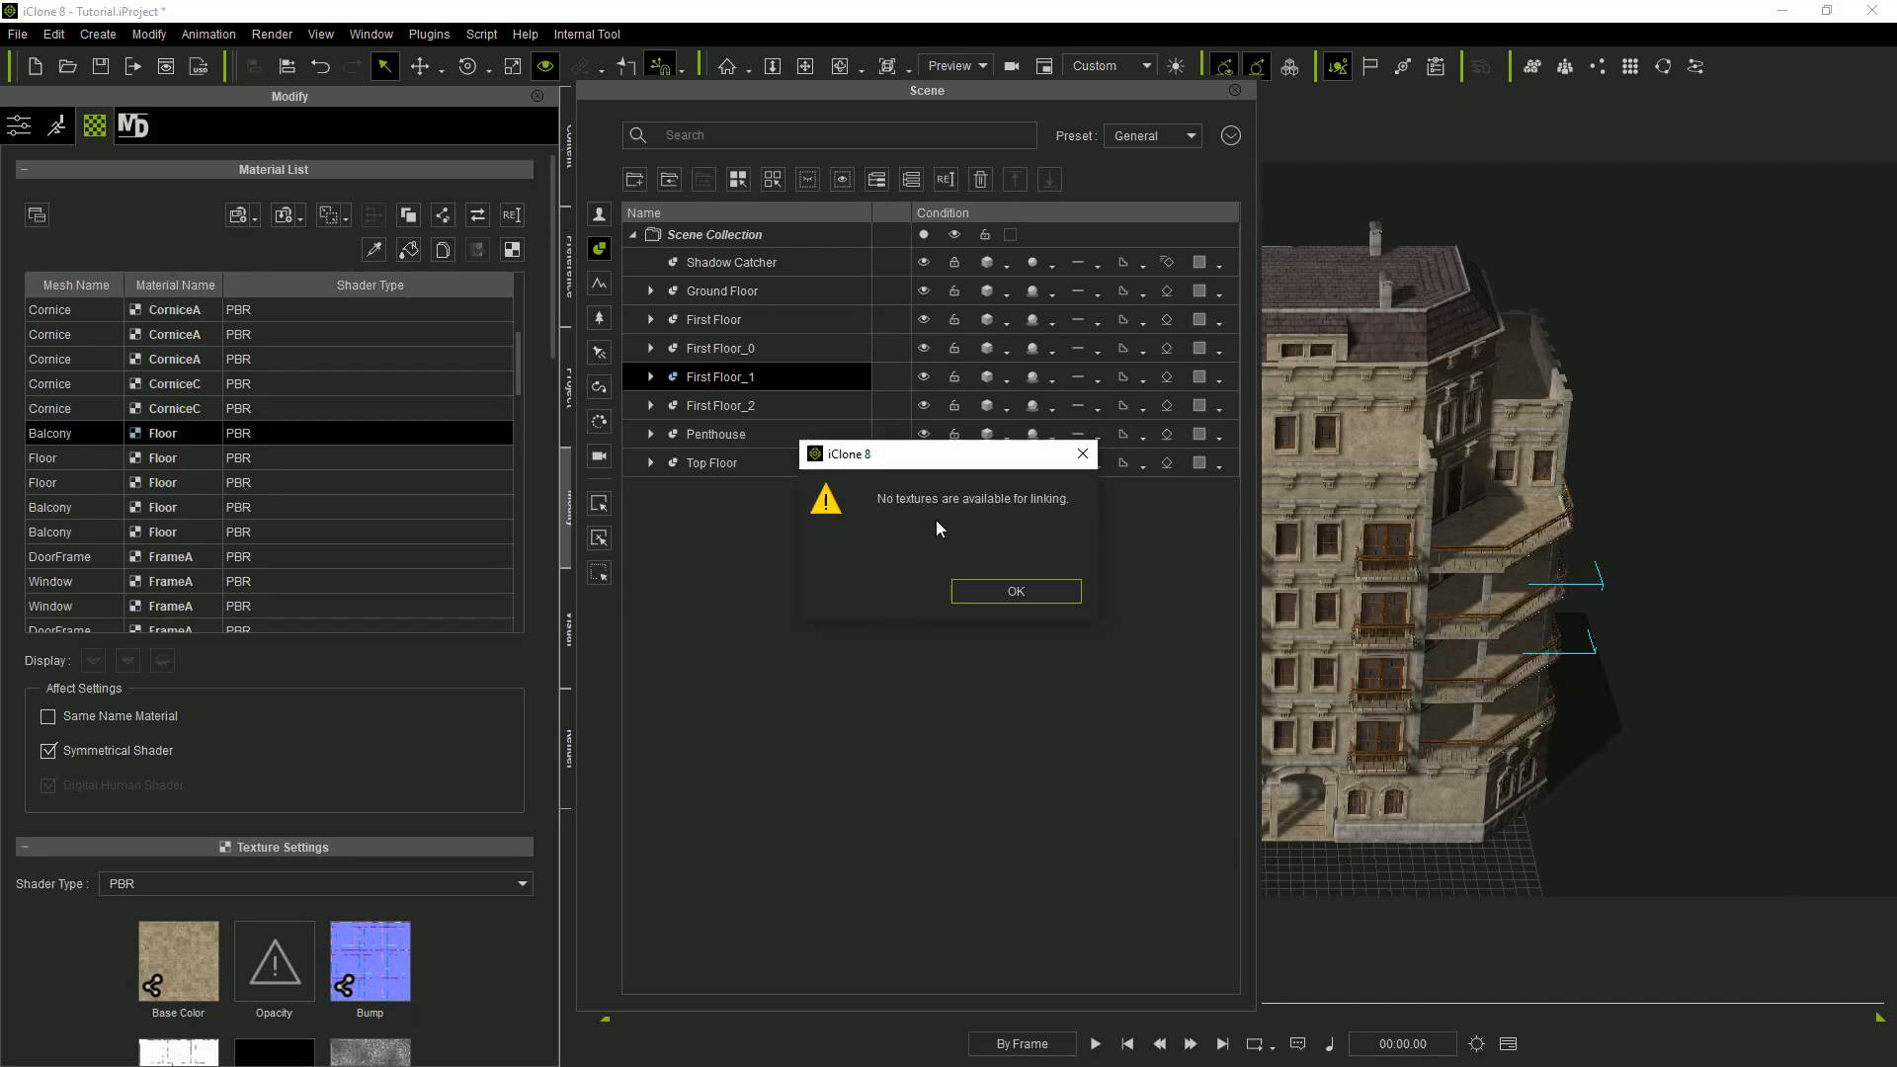
pyautogui.click(993, 589)
pyautogui.keyDown('ctrl'); pyautogui.click(726, 410); pyautogui.keyUp('ctrl')
pyautogui.click(726, 413)
pyautogui.click(444, 218)
pyautogui.click(994, 589)
# Link the identical textures of the Penthouse and Top Floor groups, and clear the selection.
pyautogui.click(716, 436)
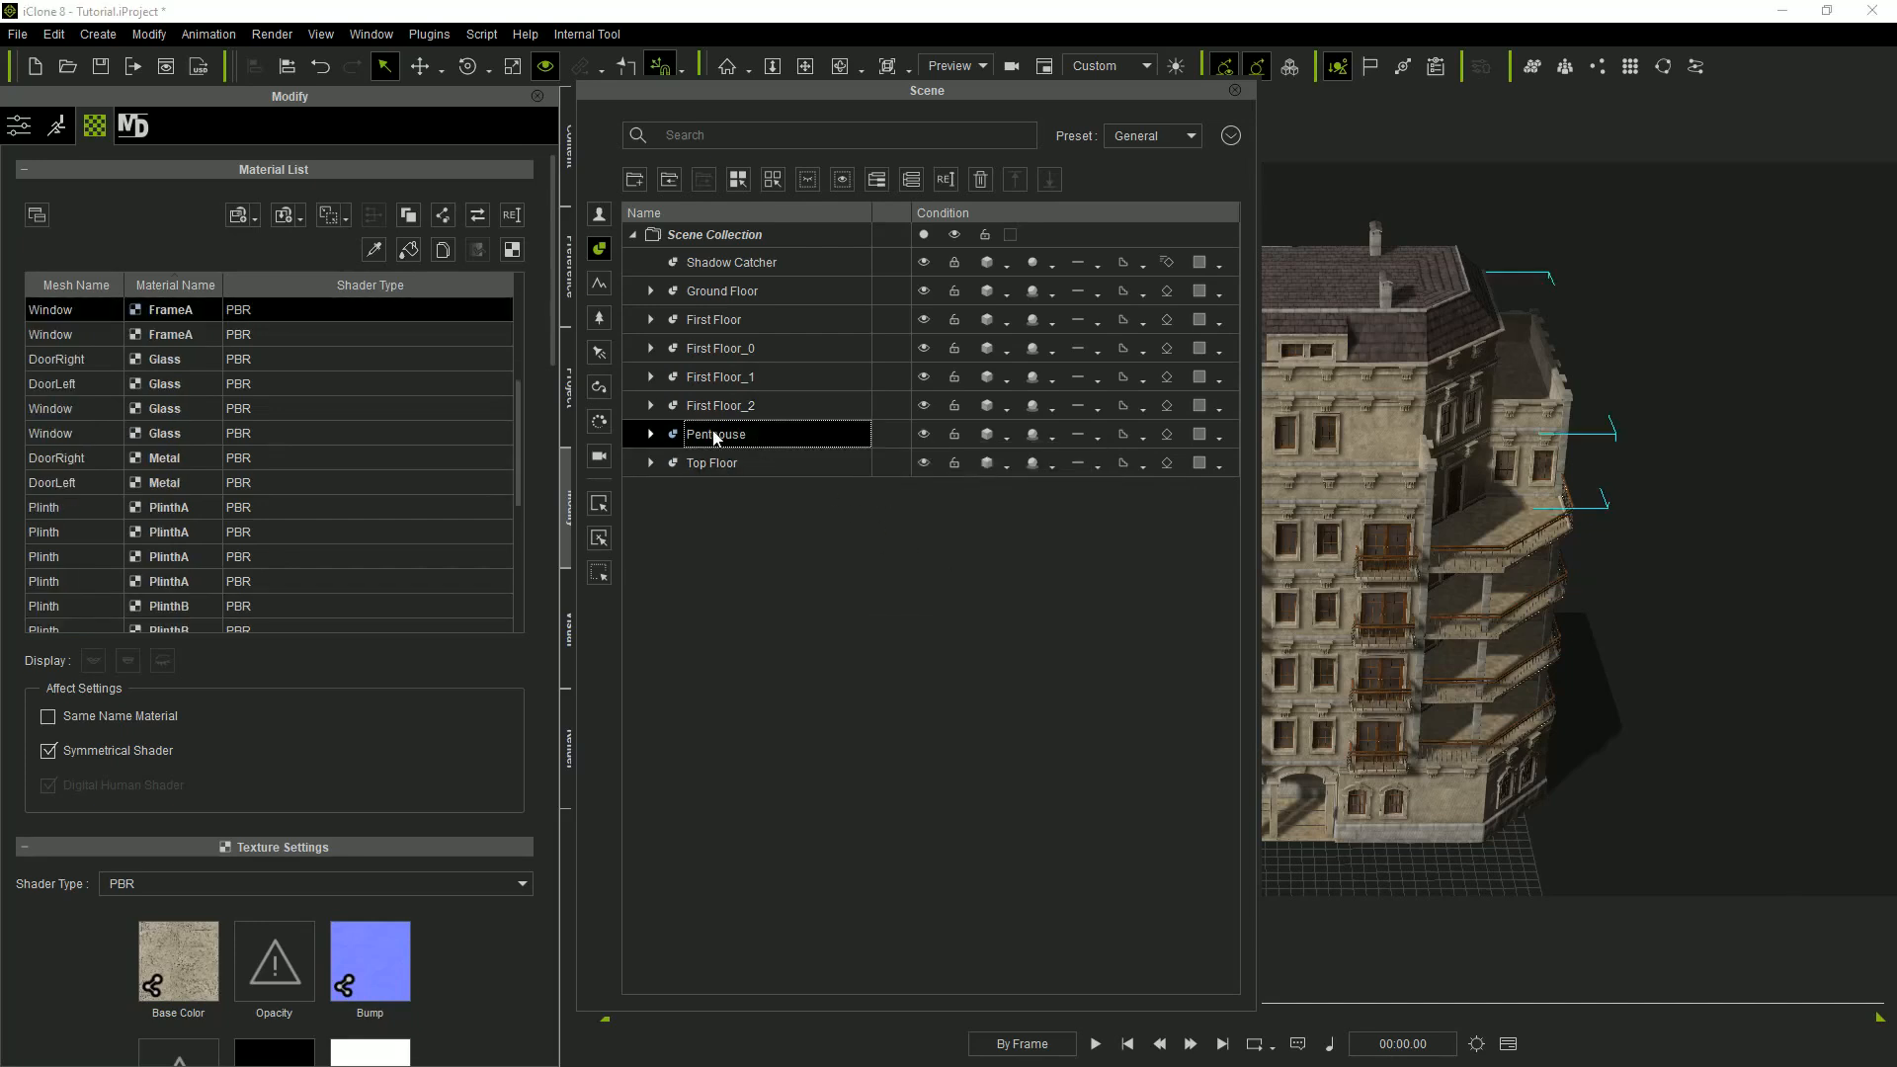
pyautogui.keyDown('ctrl'); pyautogui.click(715, 378); pyautogui.keyUp('ctrl')
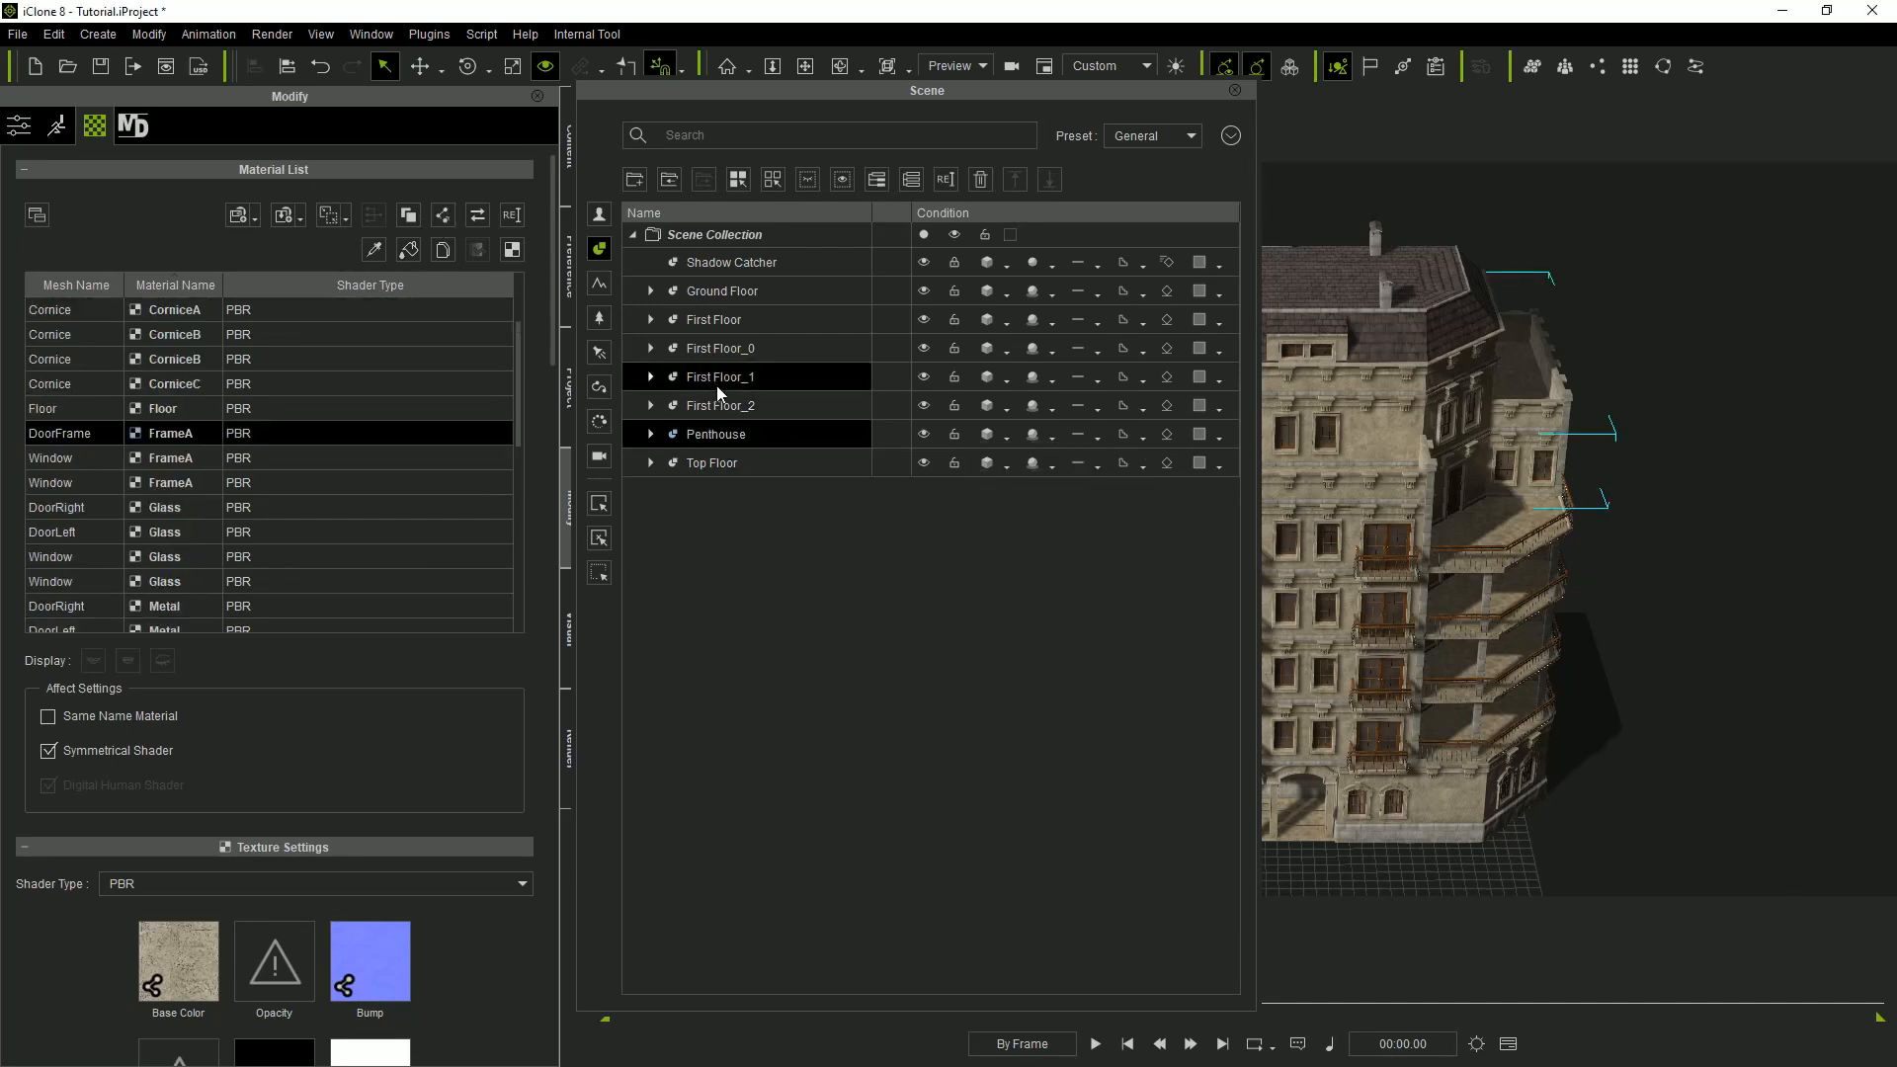
pyautogui.click(751, 463)
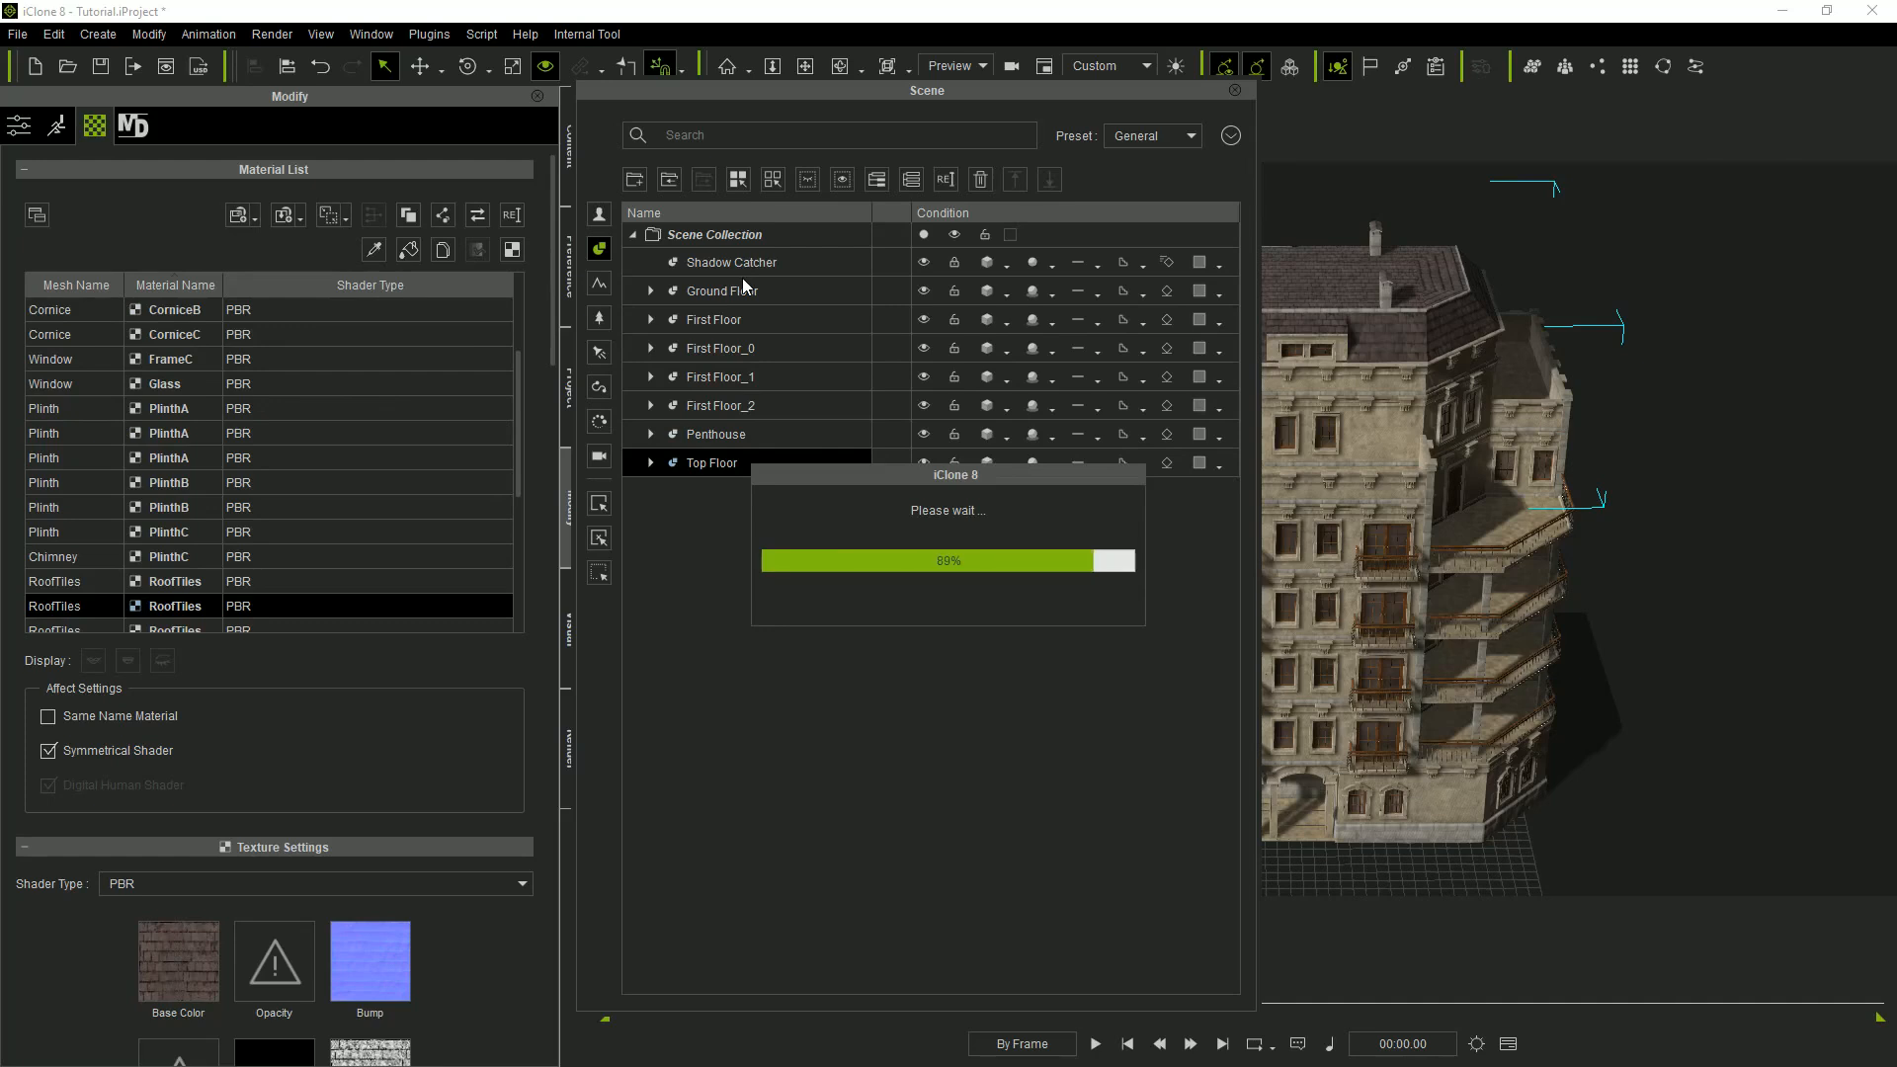
pyautogui.press('F5')
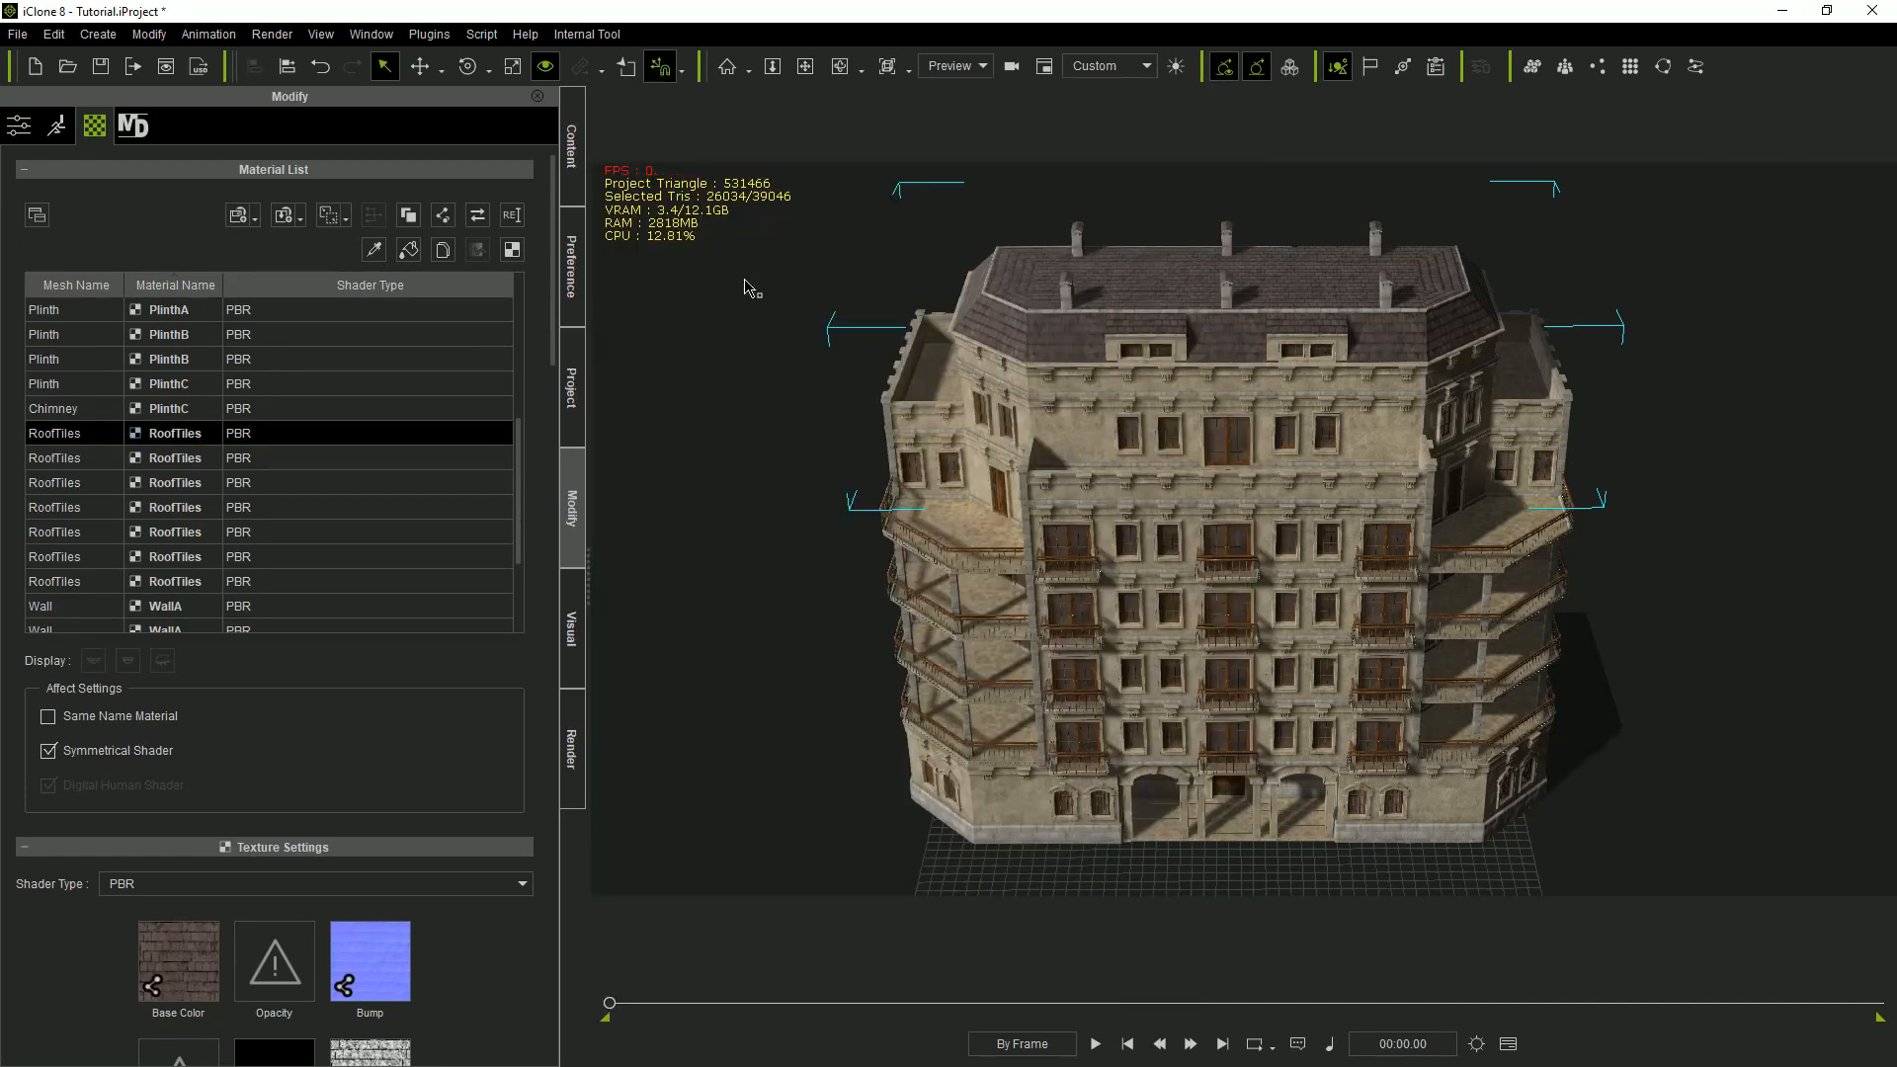
pyautogui.click(725, 399)
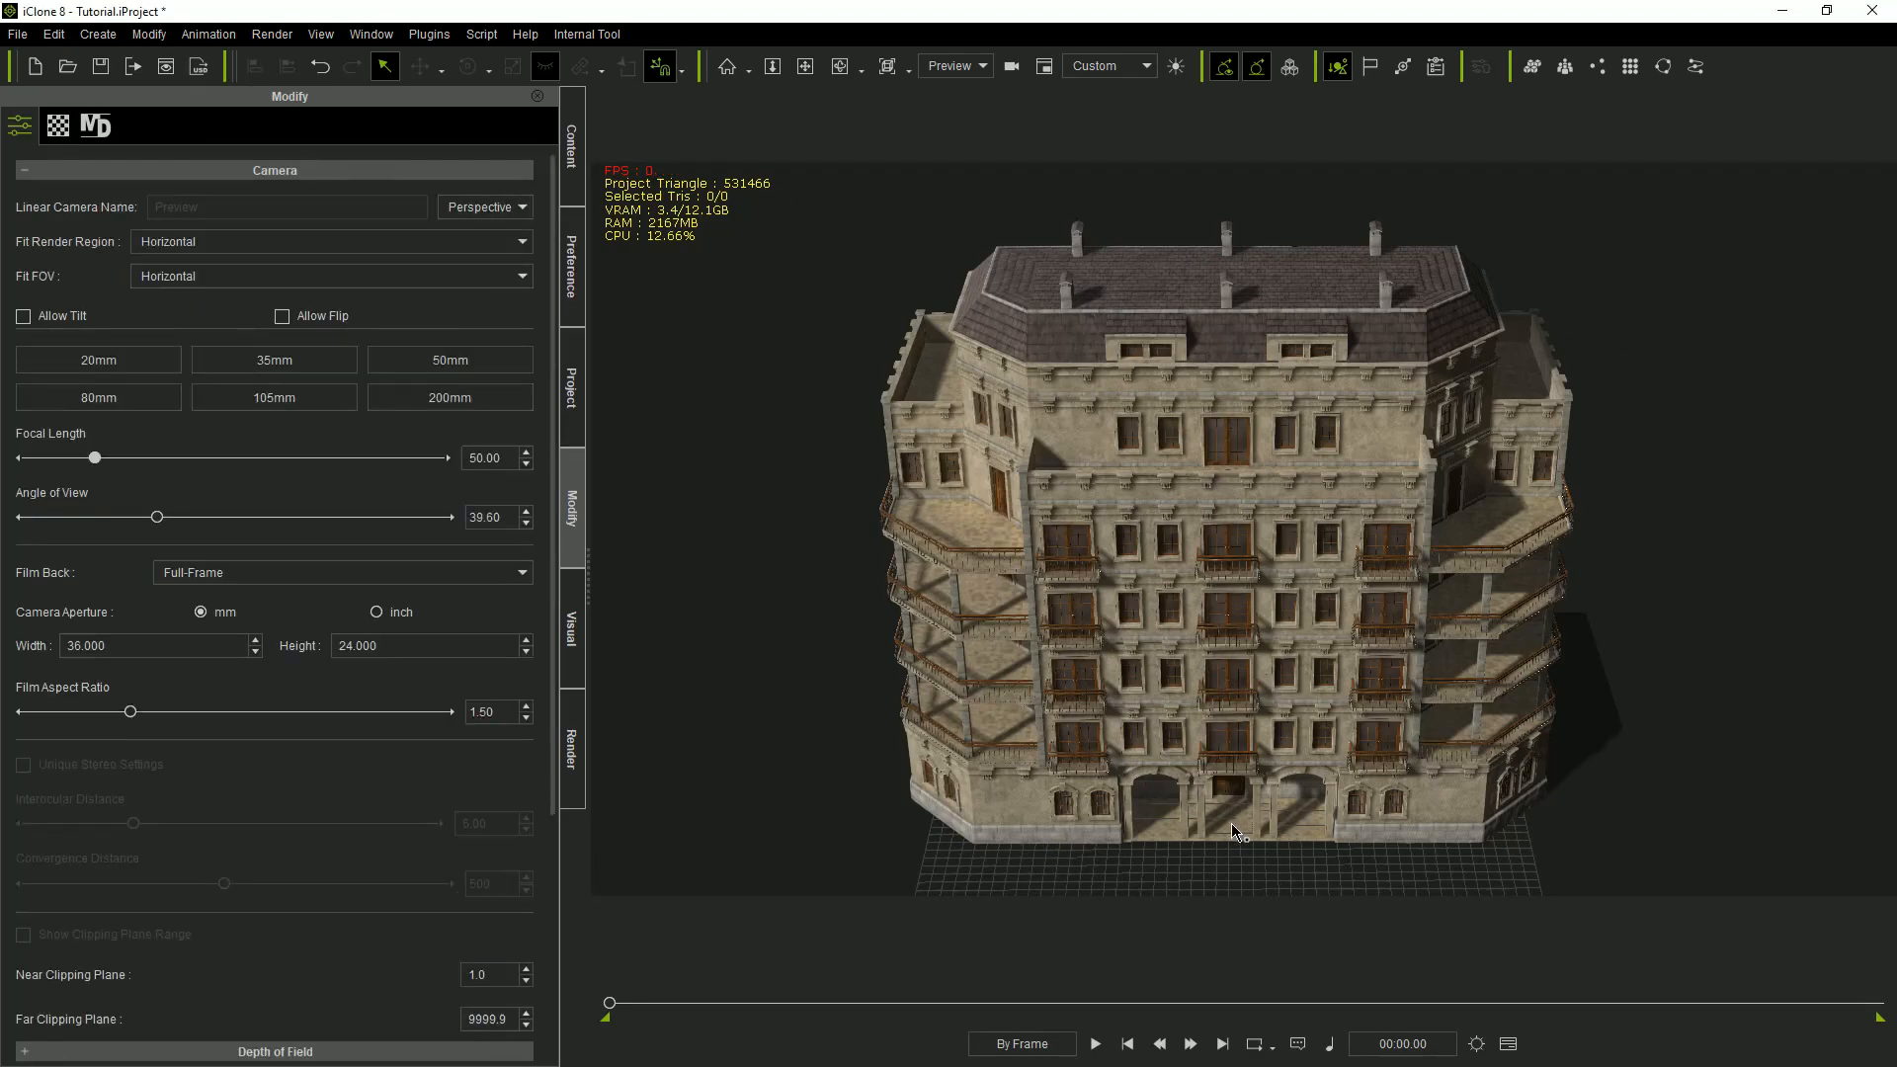
# Detach the floor piece behind the entrance from Floor_Ceiling_4 and rename it Building Tutorial.
pyautogui.click(1238, 833)
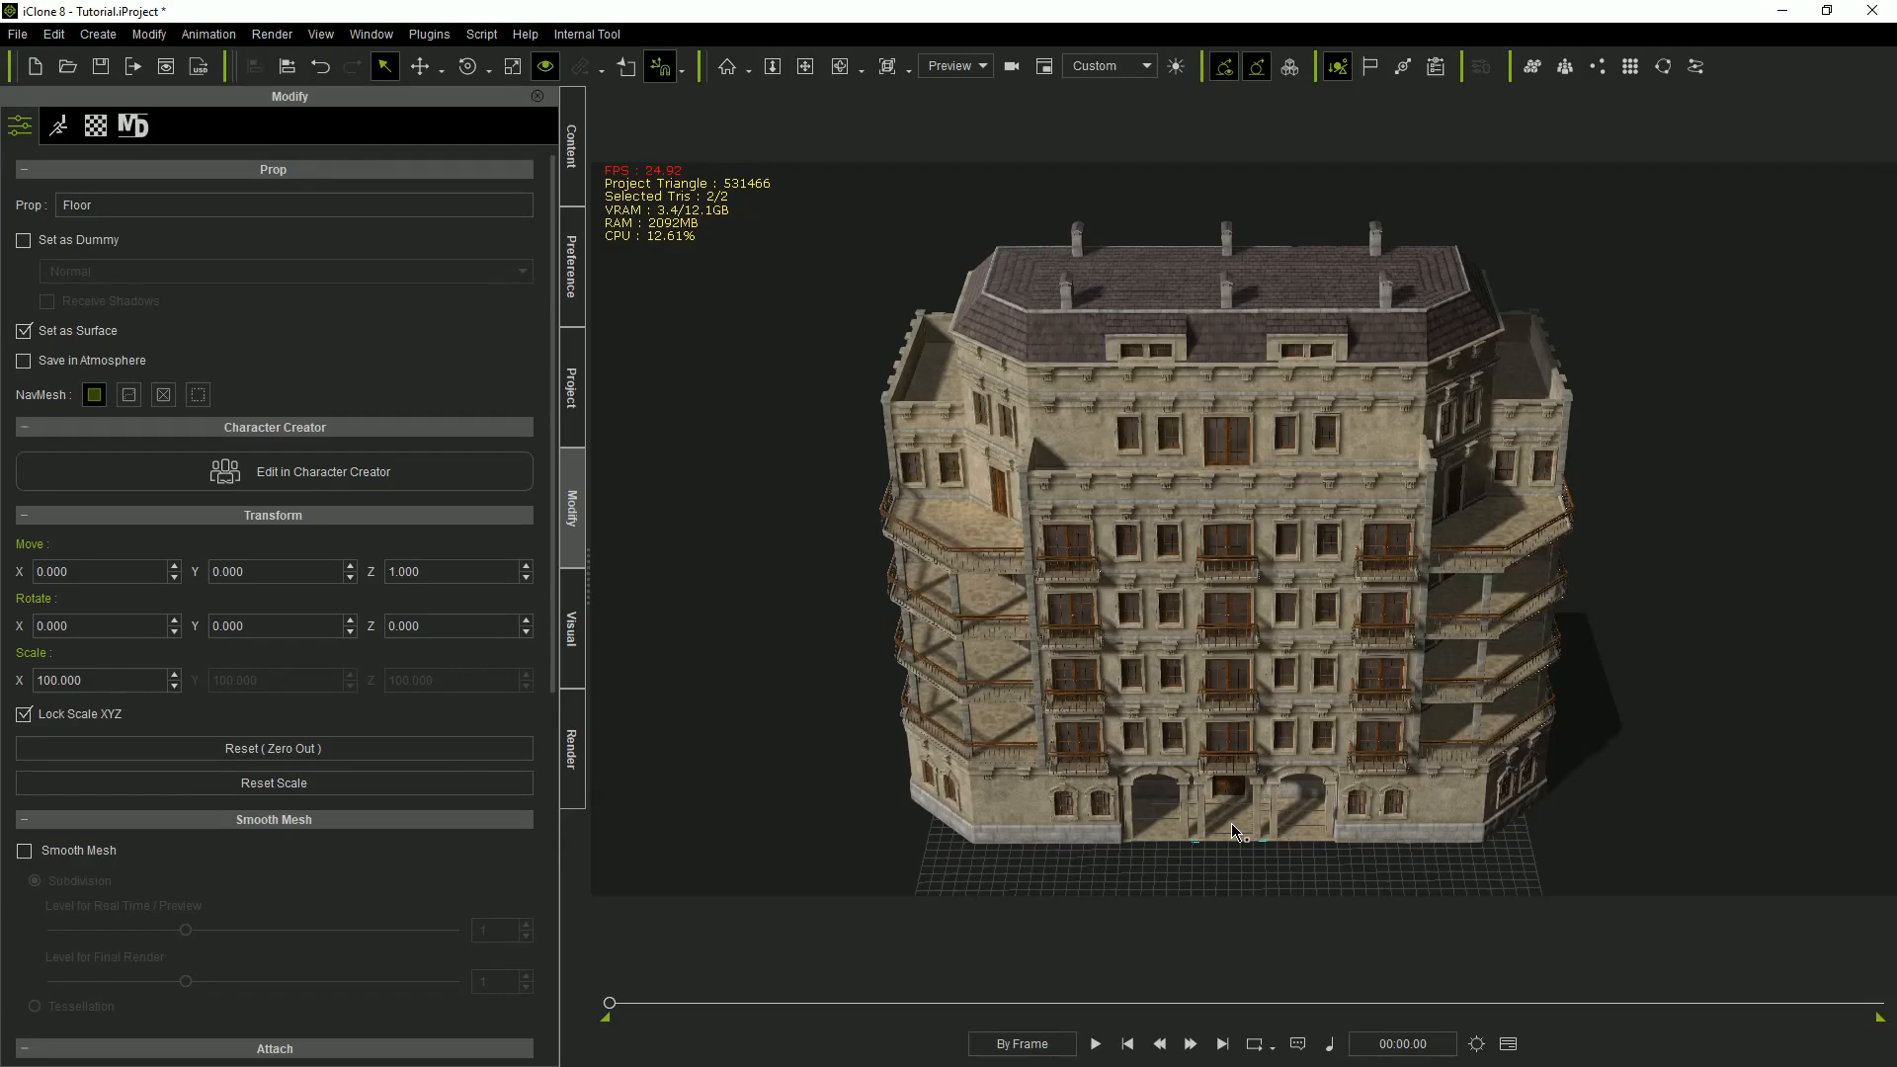
pyautogui.moveTo(553, 488); pyautogui.dragTo(575, 655)
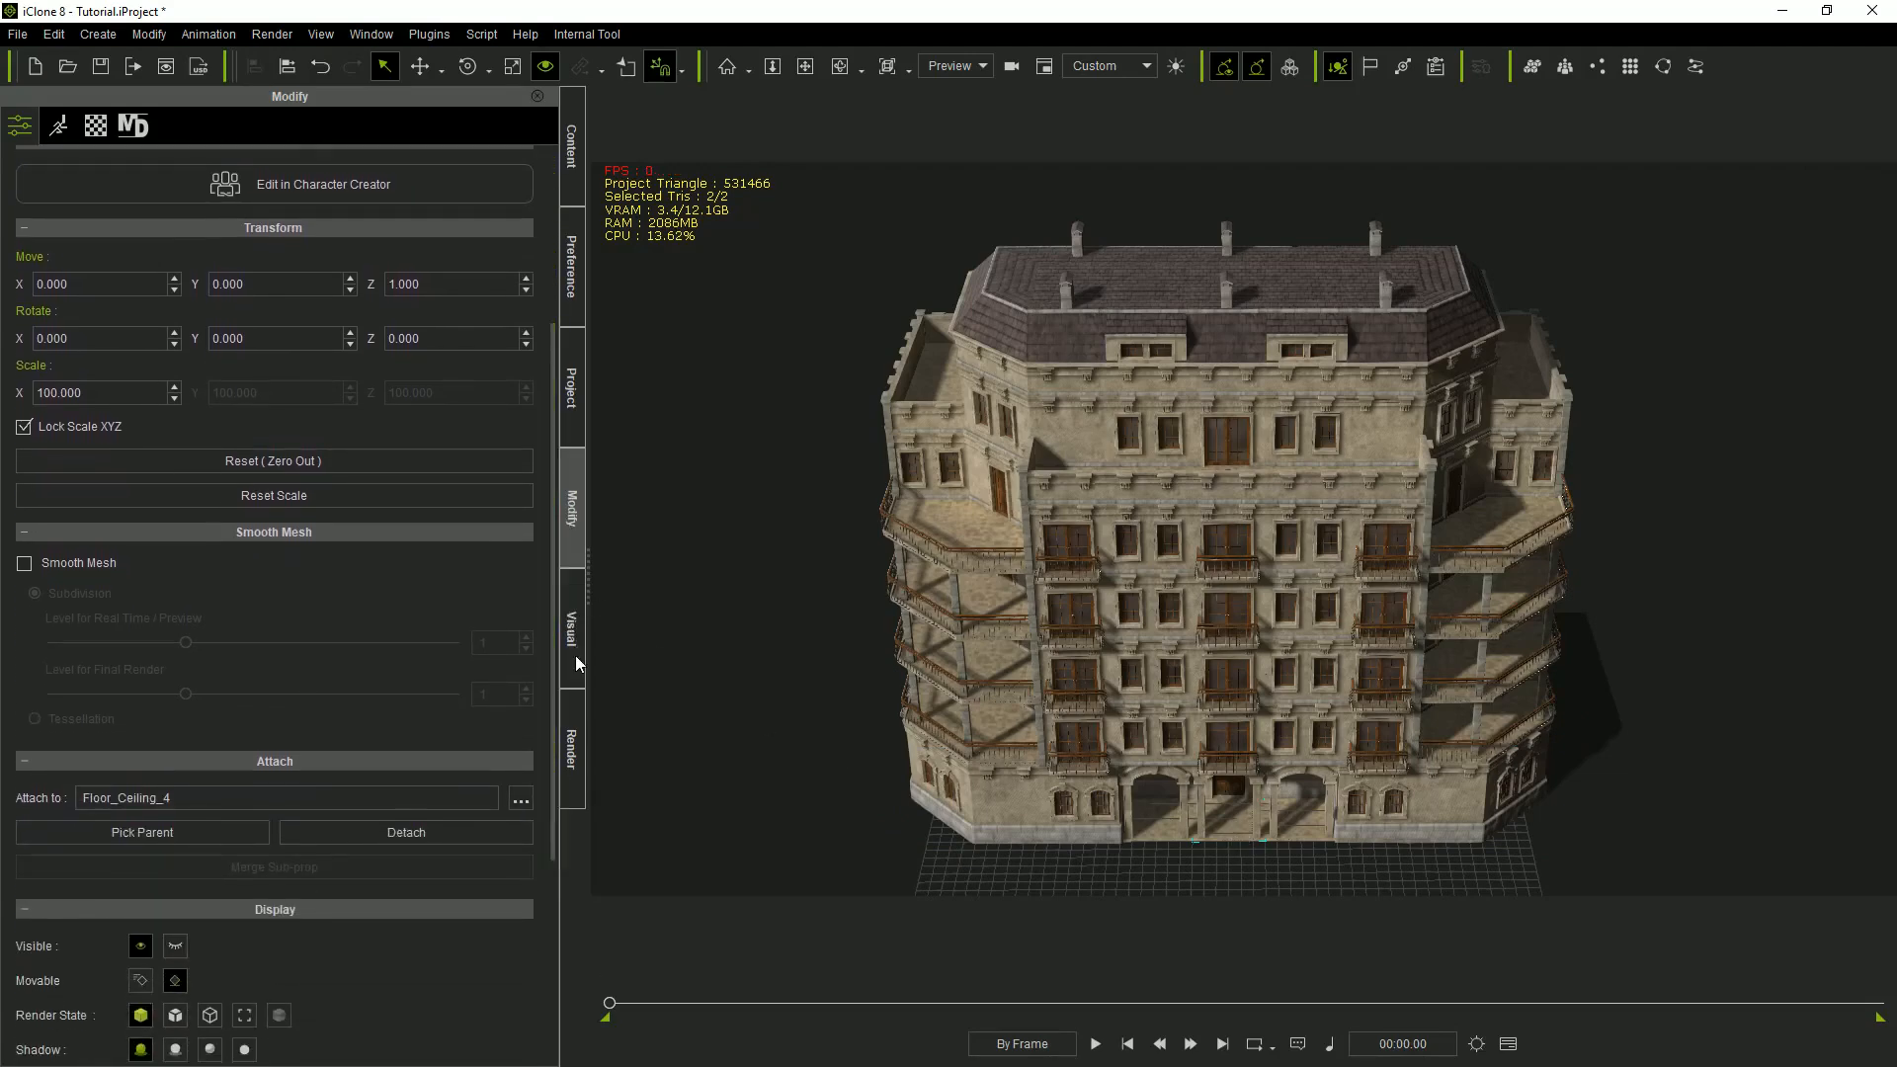
pyautogui.click(434, 830)
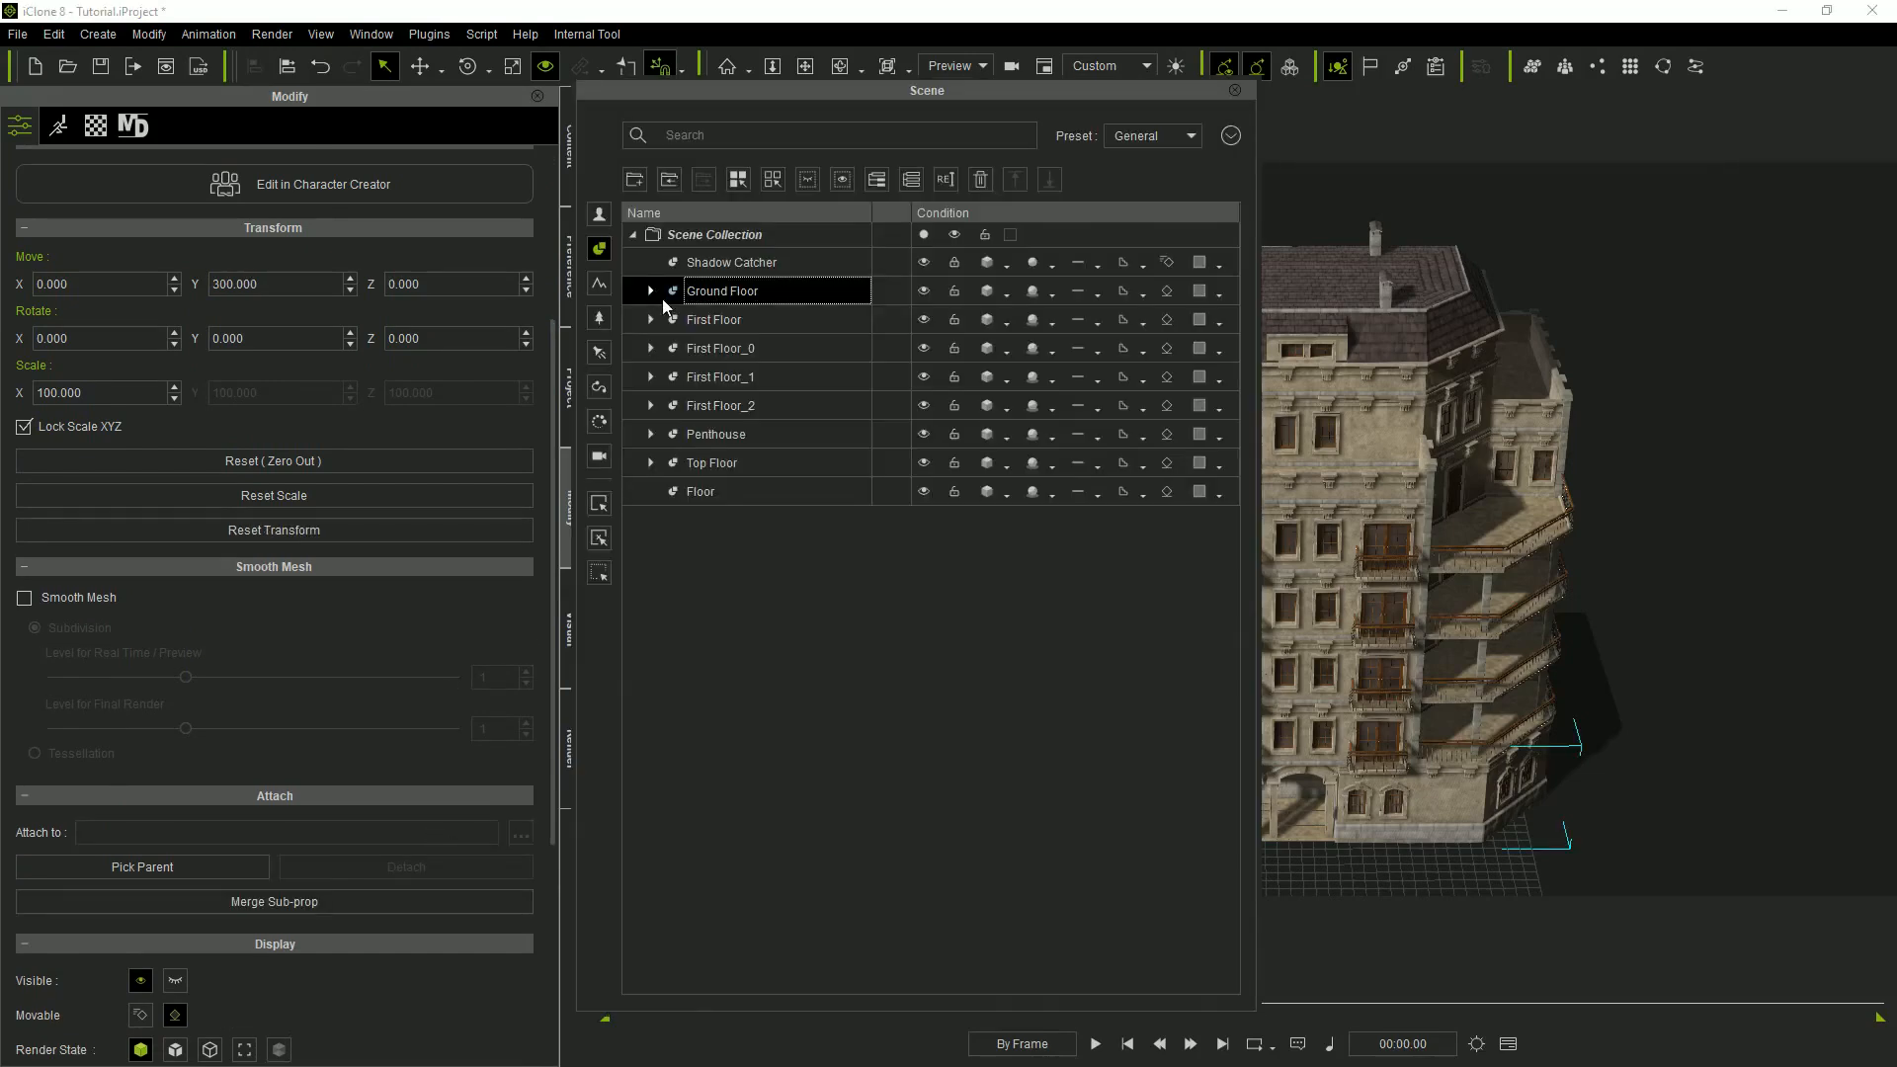
pyautogui.click(724, 495)
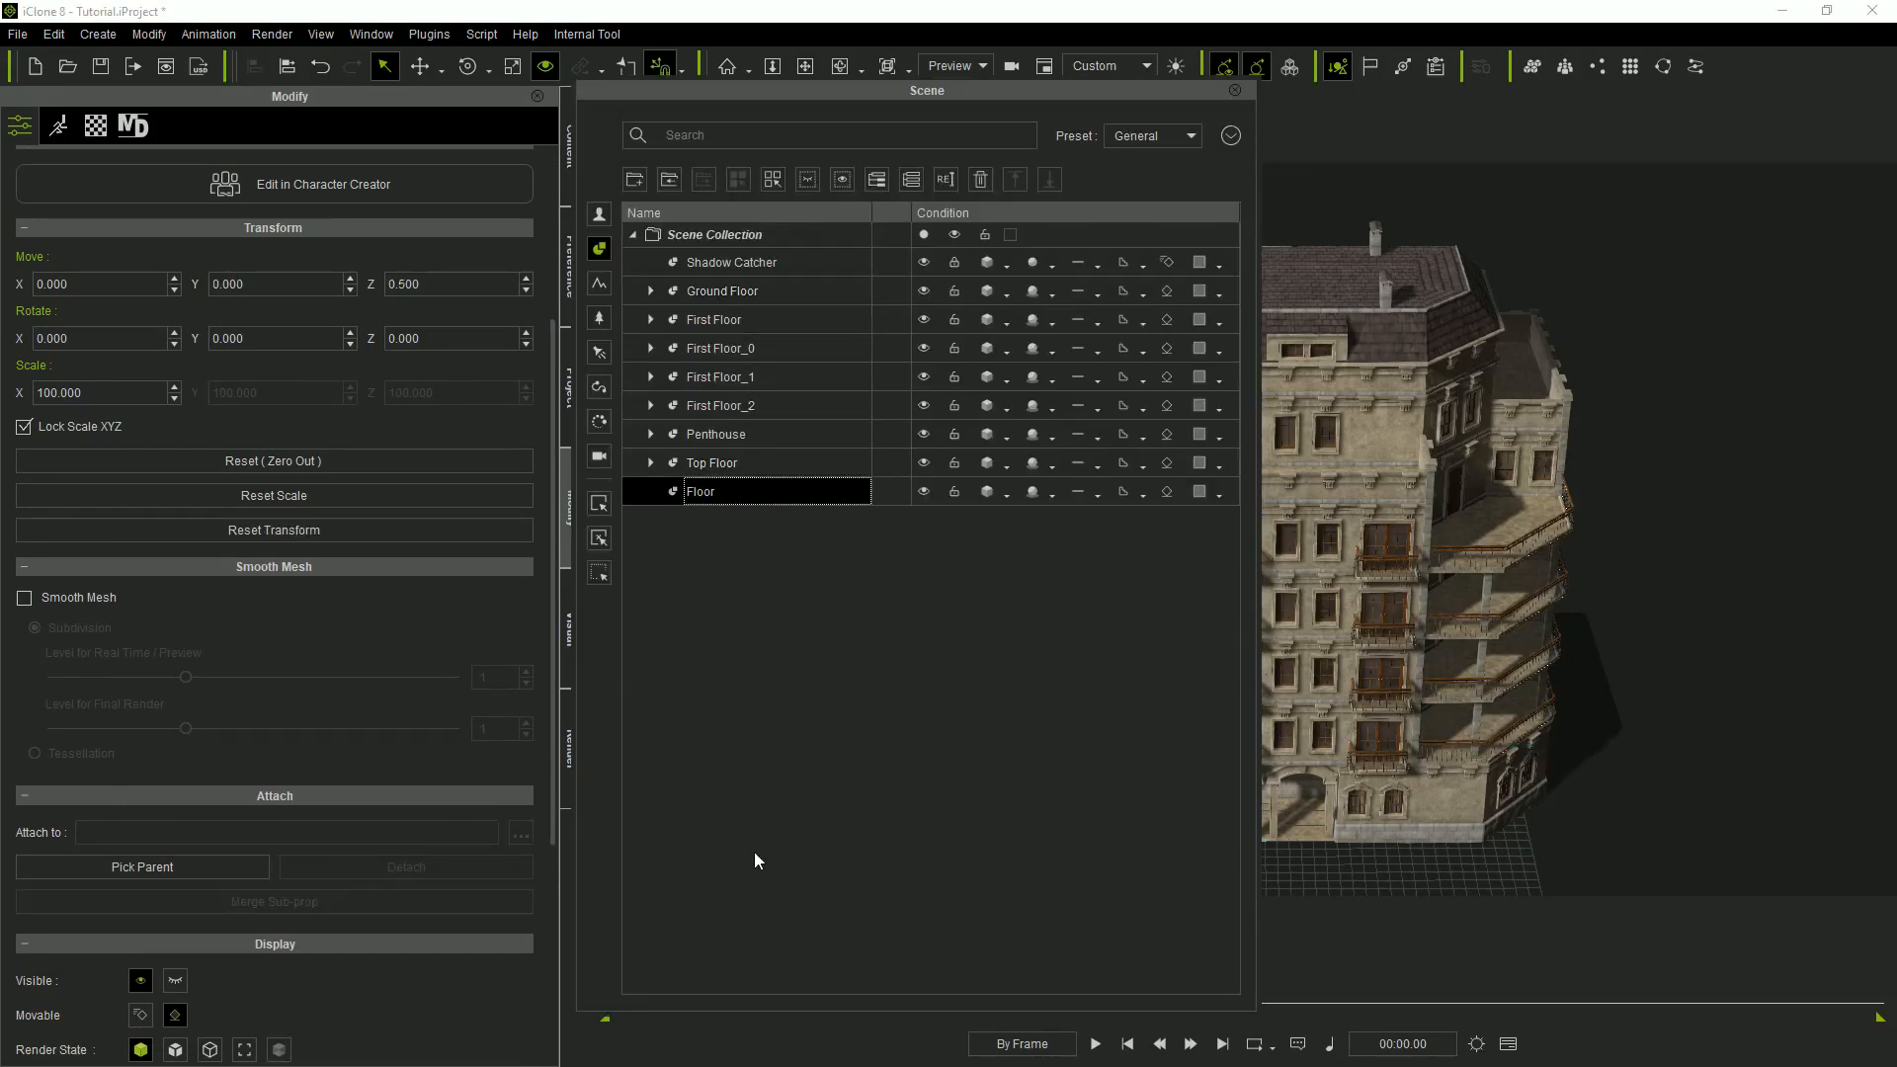
pyautogui.doubleClick(716, 497)
# Attach all groups from Ground Floor to Top Floor to Building Tutorial and select the combined building.
pyautogui.click(739, 287)
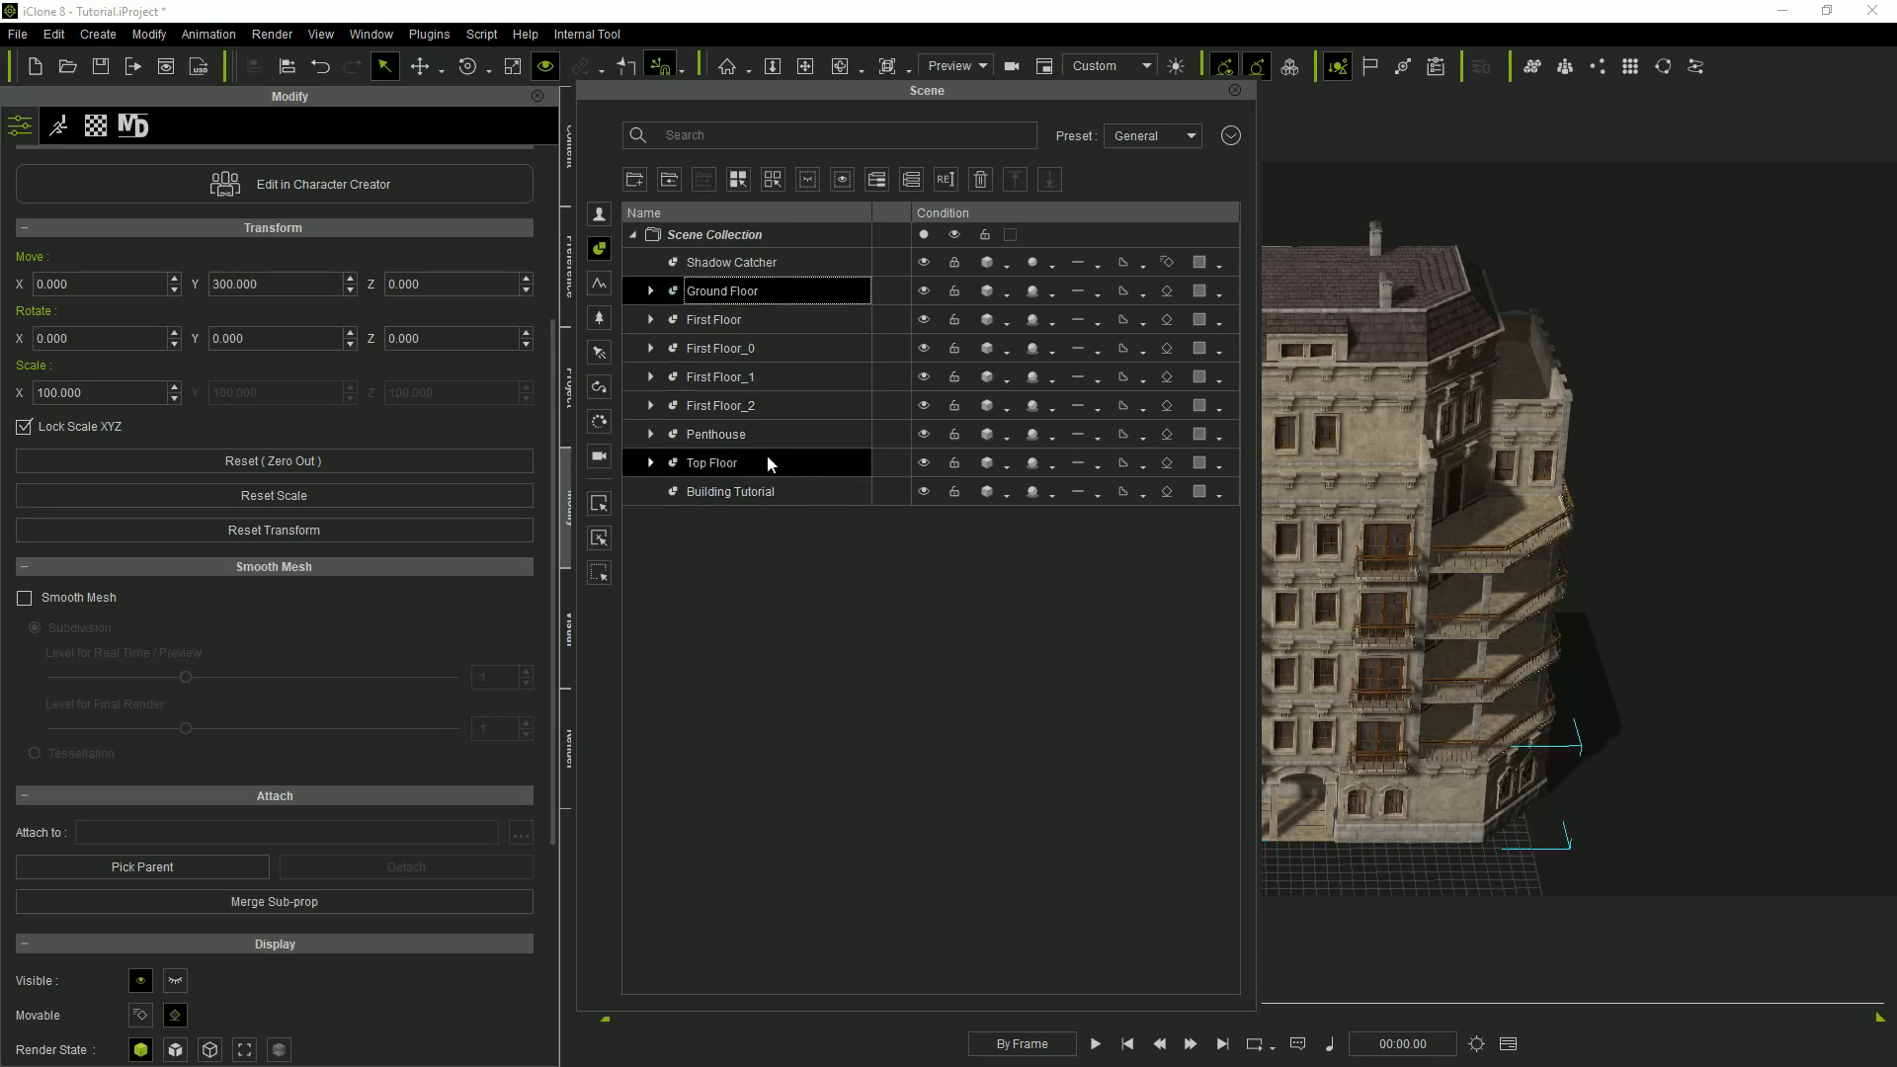
pyautogui.keyDown('shift'); pyautogui.click(768, 464); pyautogui.keyUp('shift')
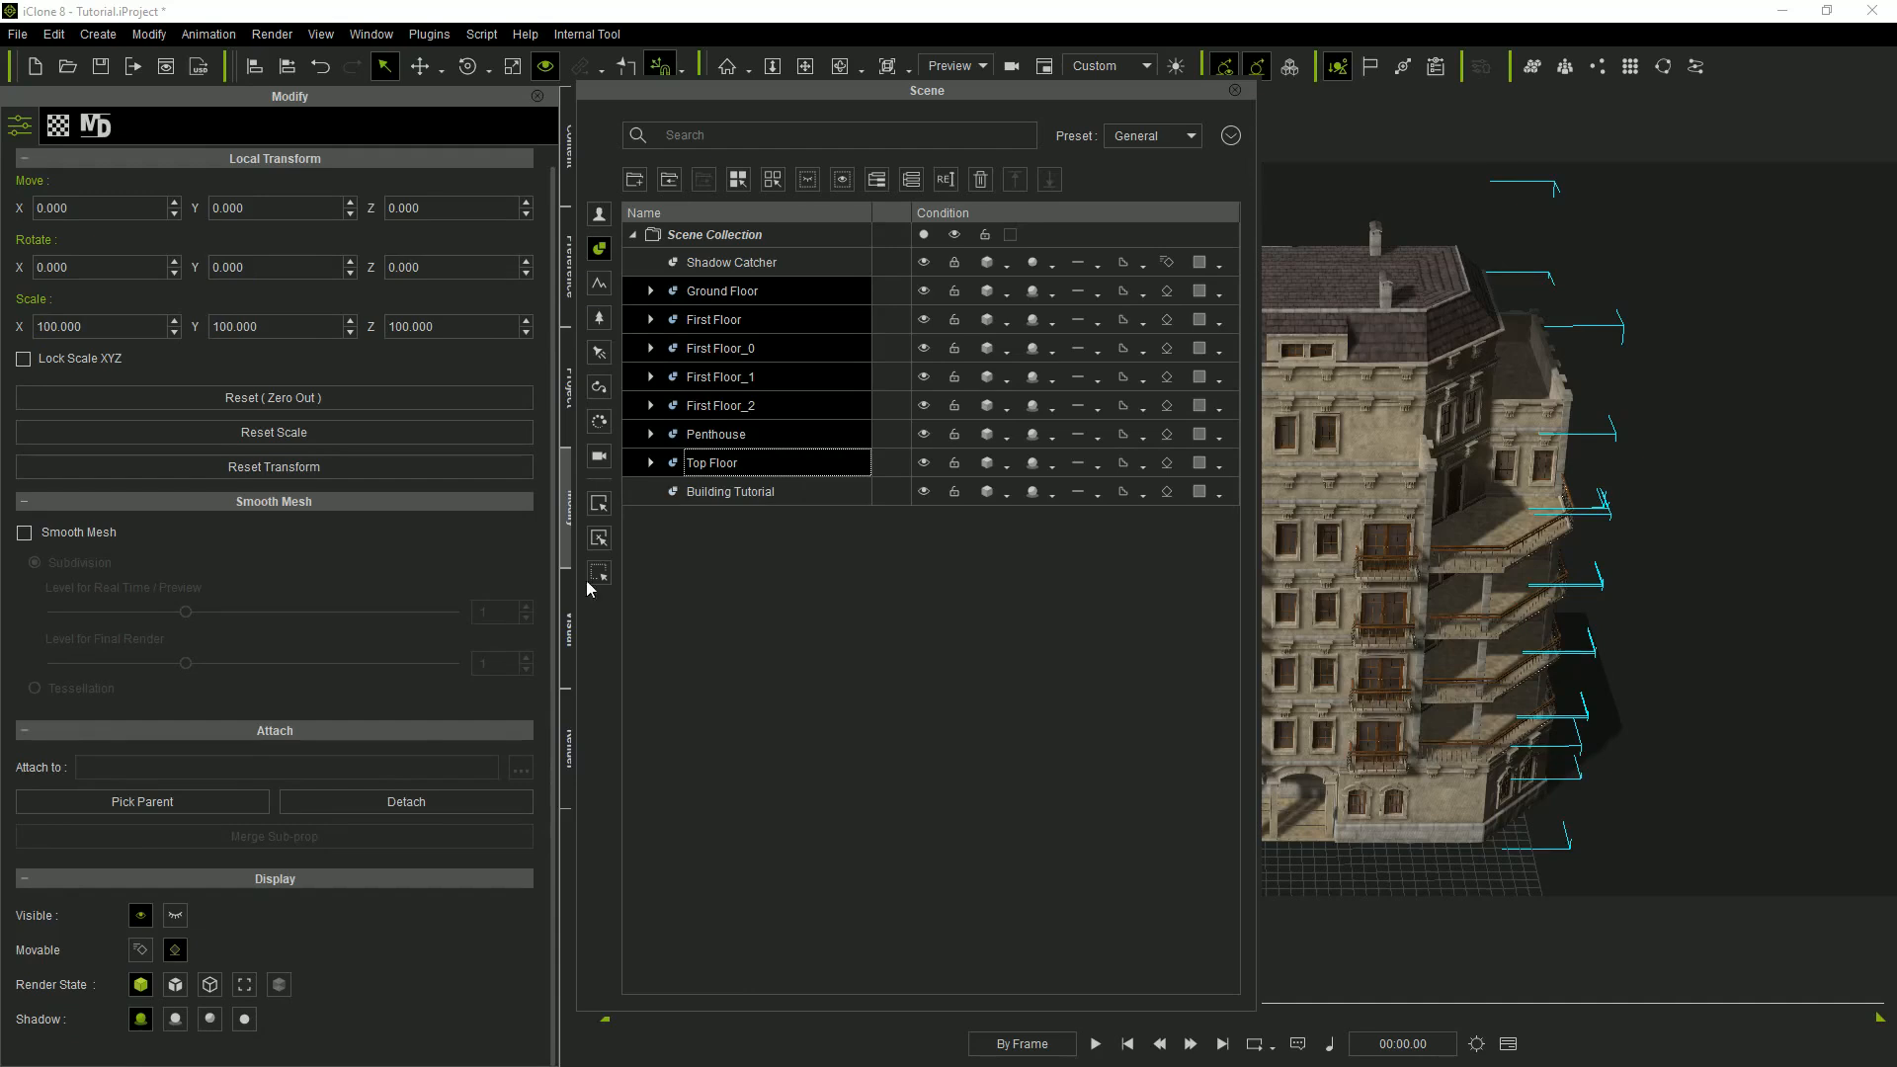
pyautogui.click(217, 799)
pyautogui.click(743, 492)
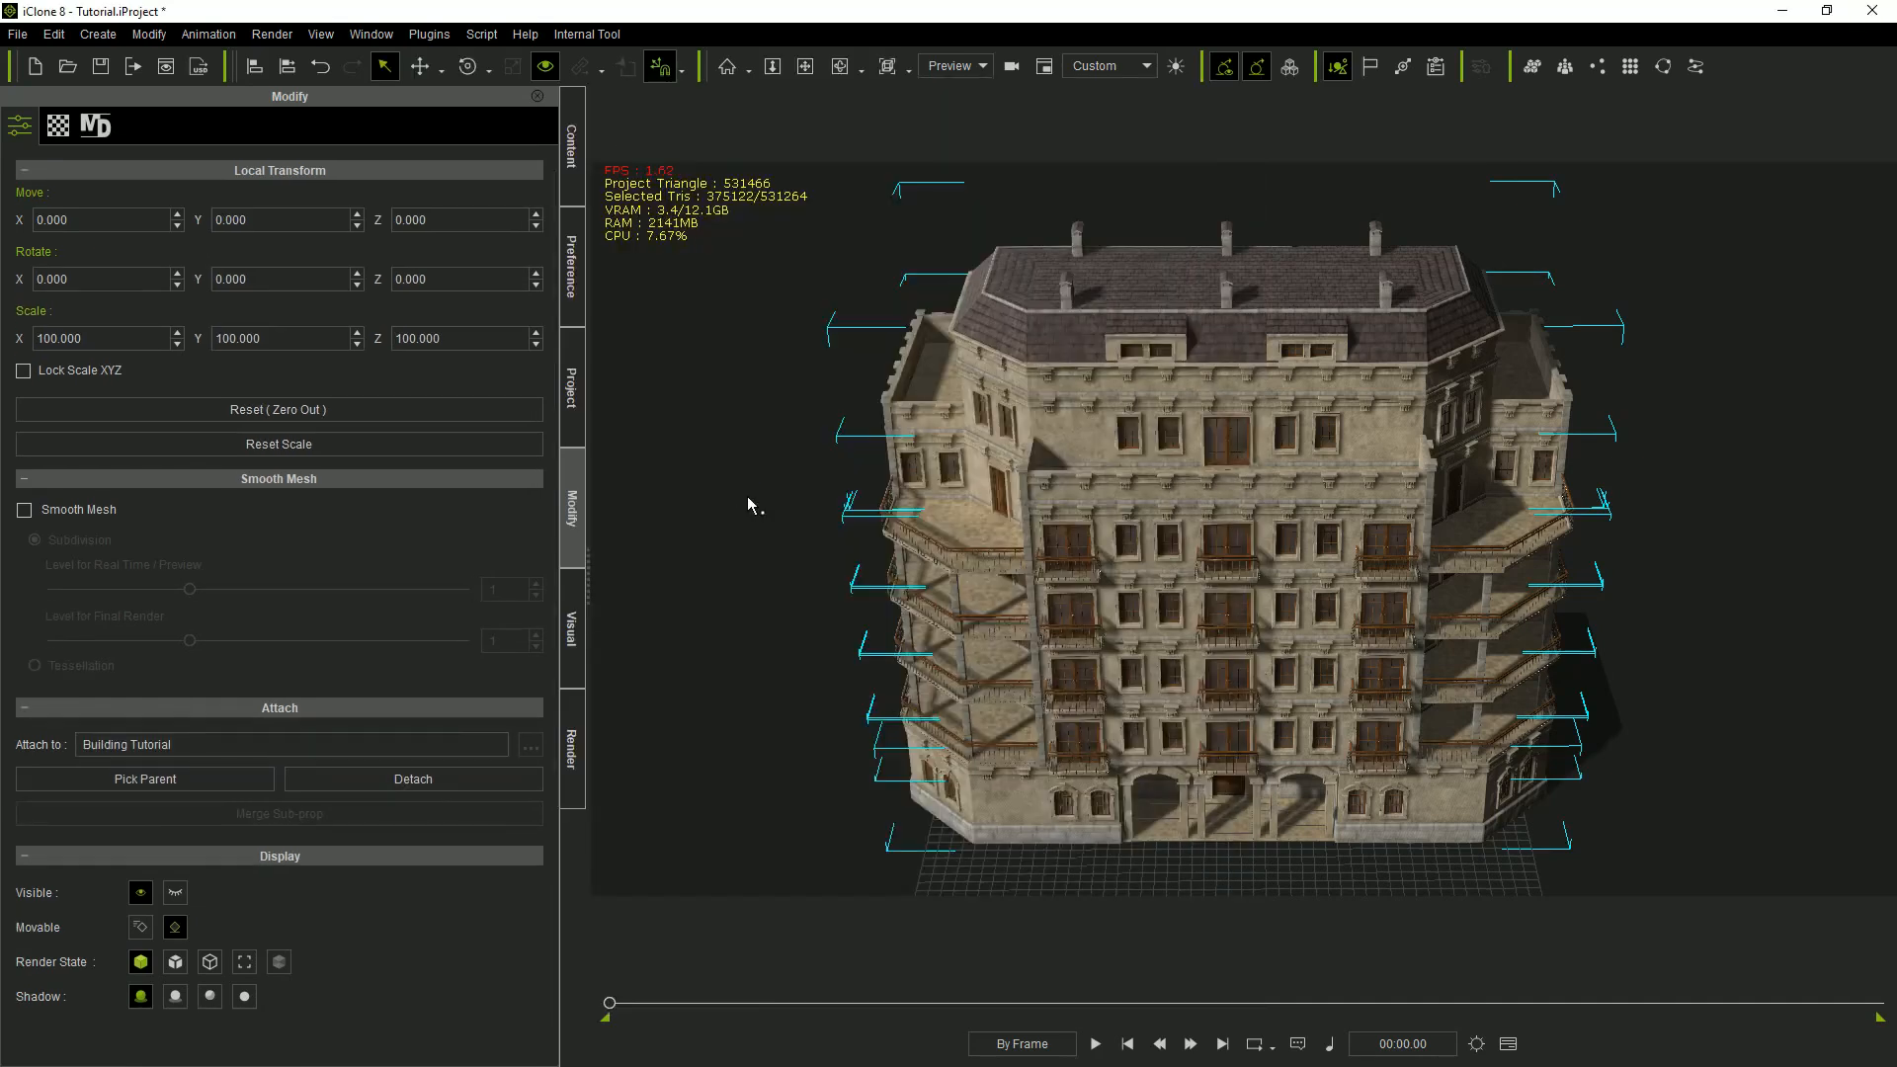
pyautogui.click(1092, 509)
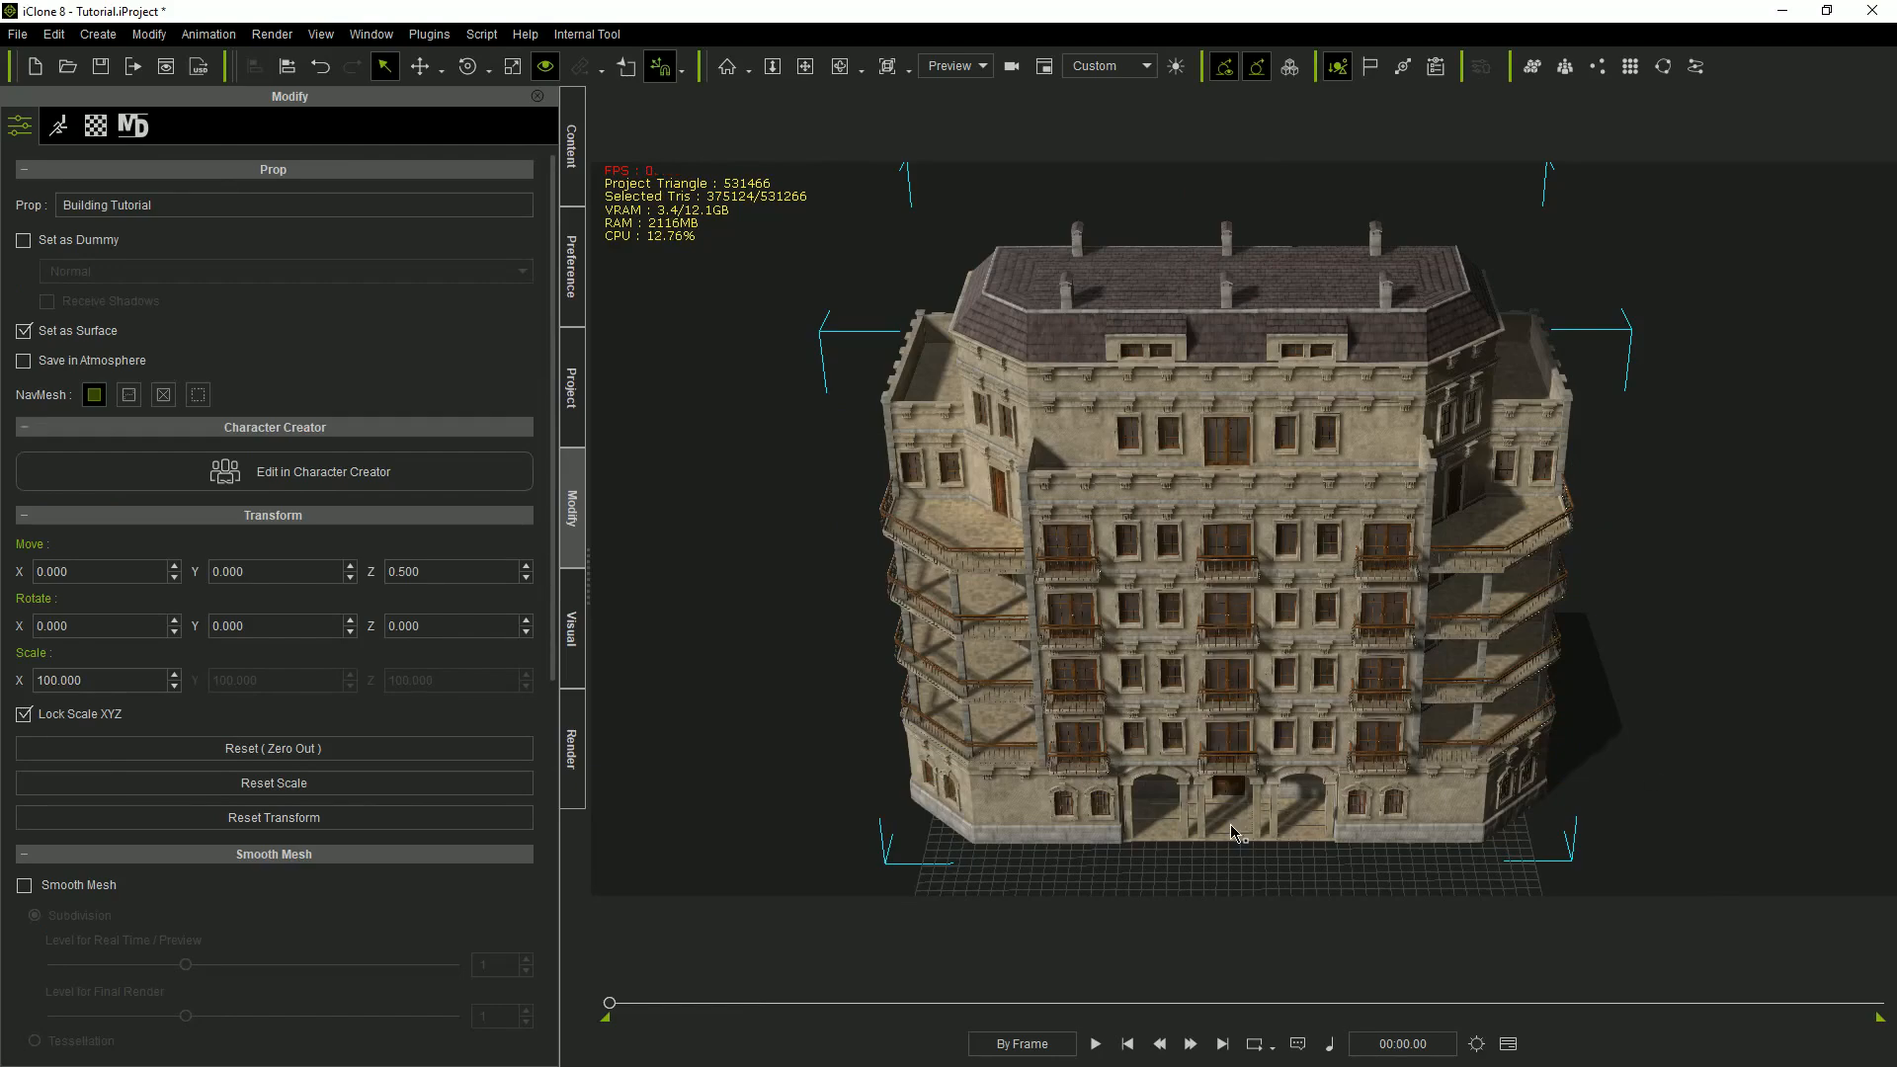
# Save the project, and link the identical textures across the whole Building Tutorial prop.
pyautogui.moveTo(1364, 846); pyautogui.dragTo(1038, 640, button='right')
pyautogui.hotkey('ctrl', 's')
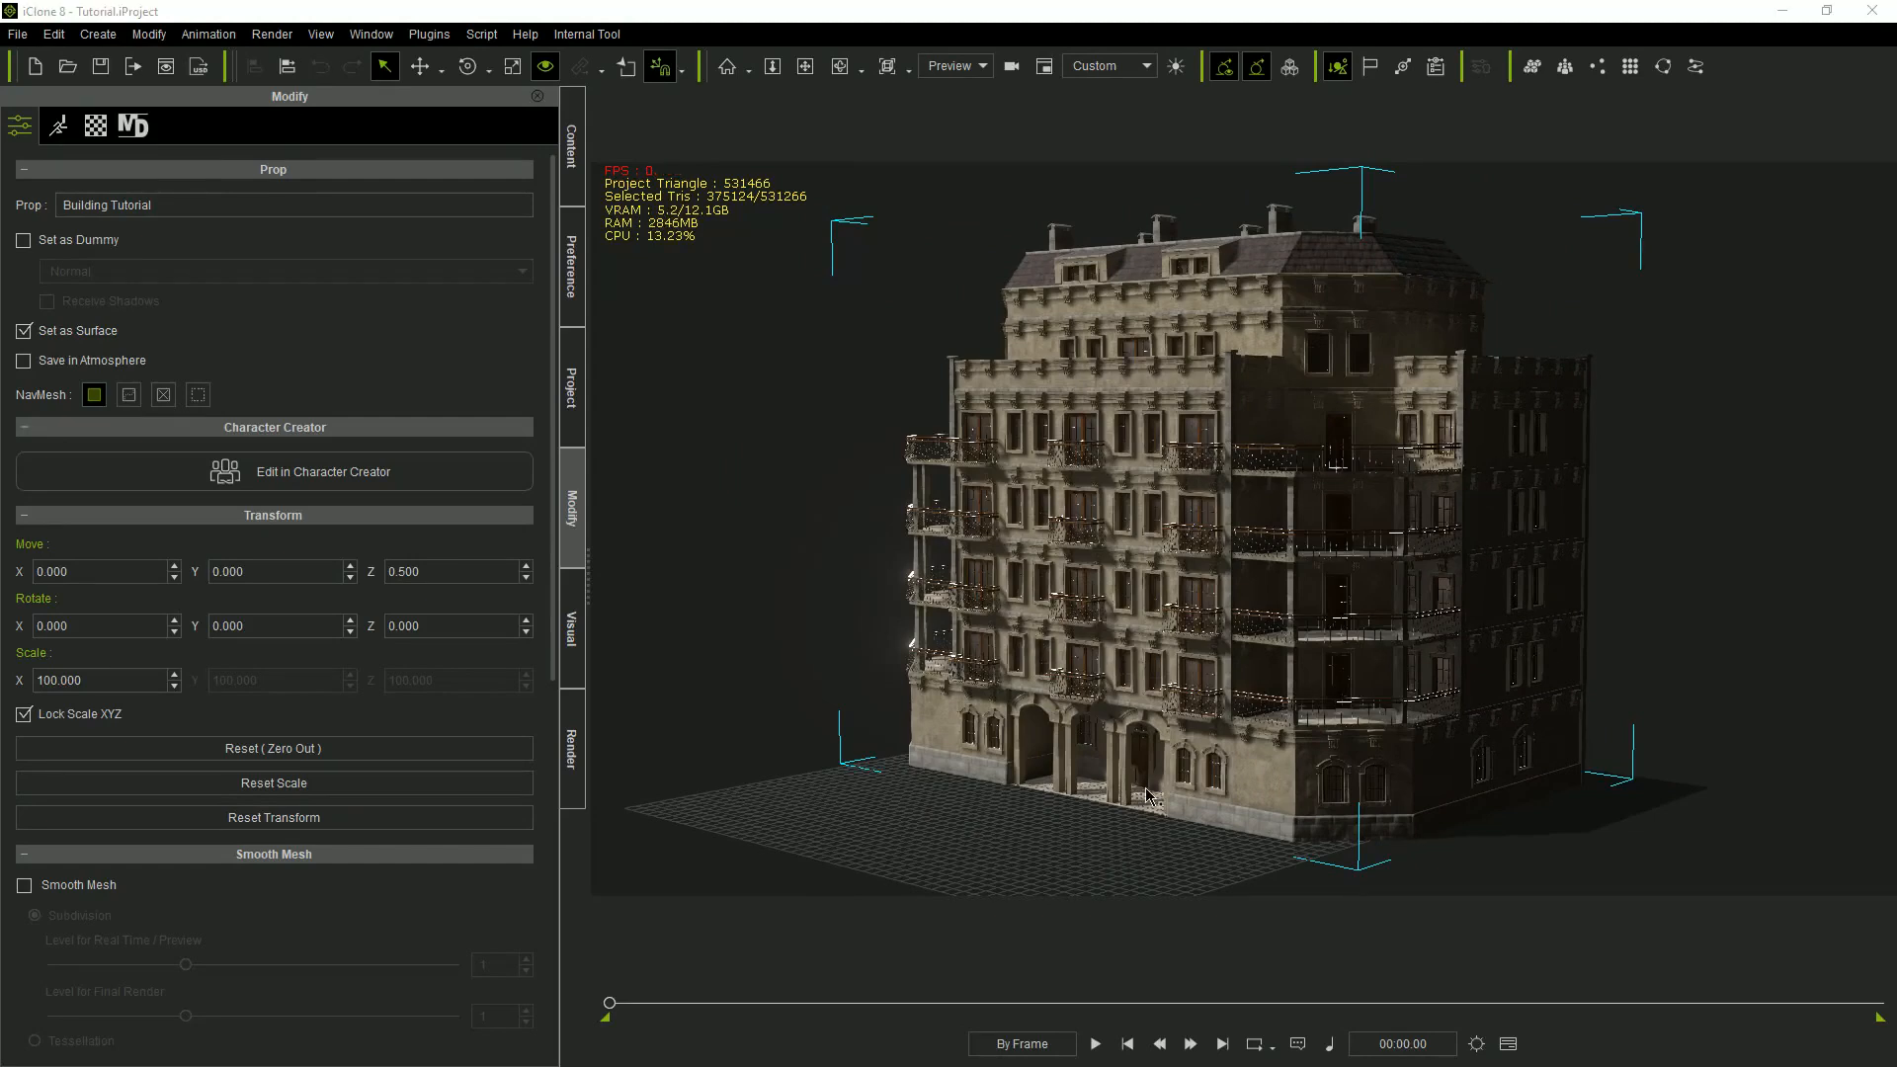
pyautogui.press('F4')
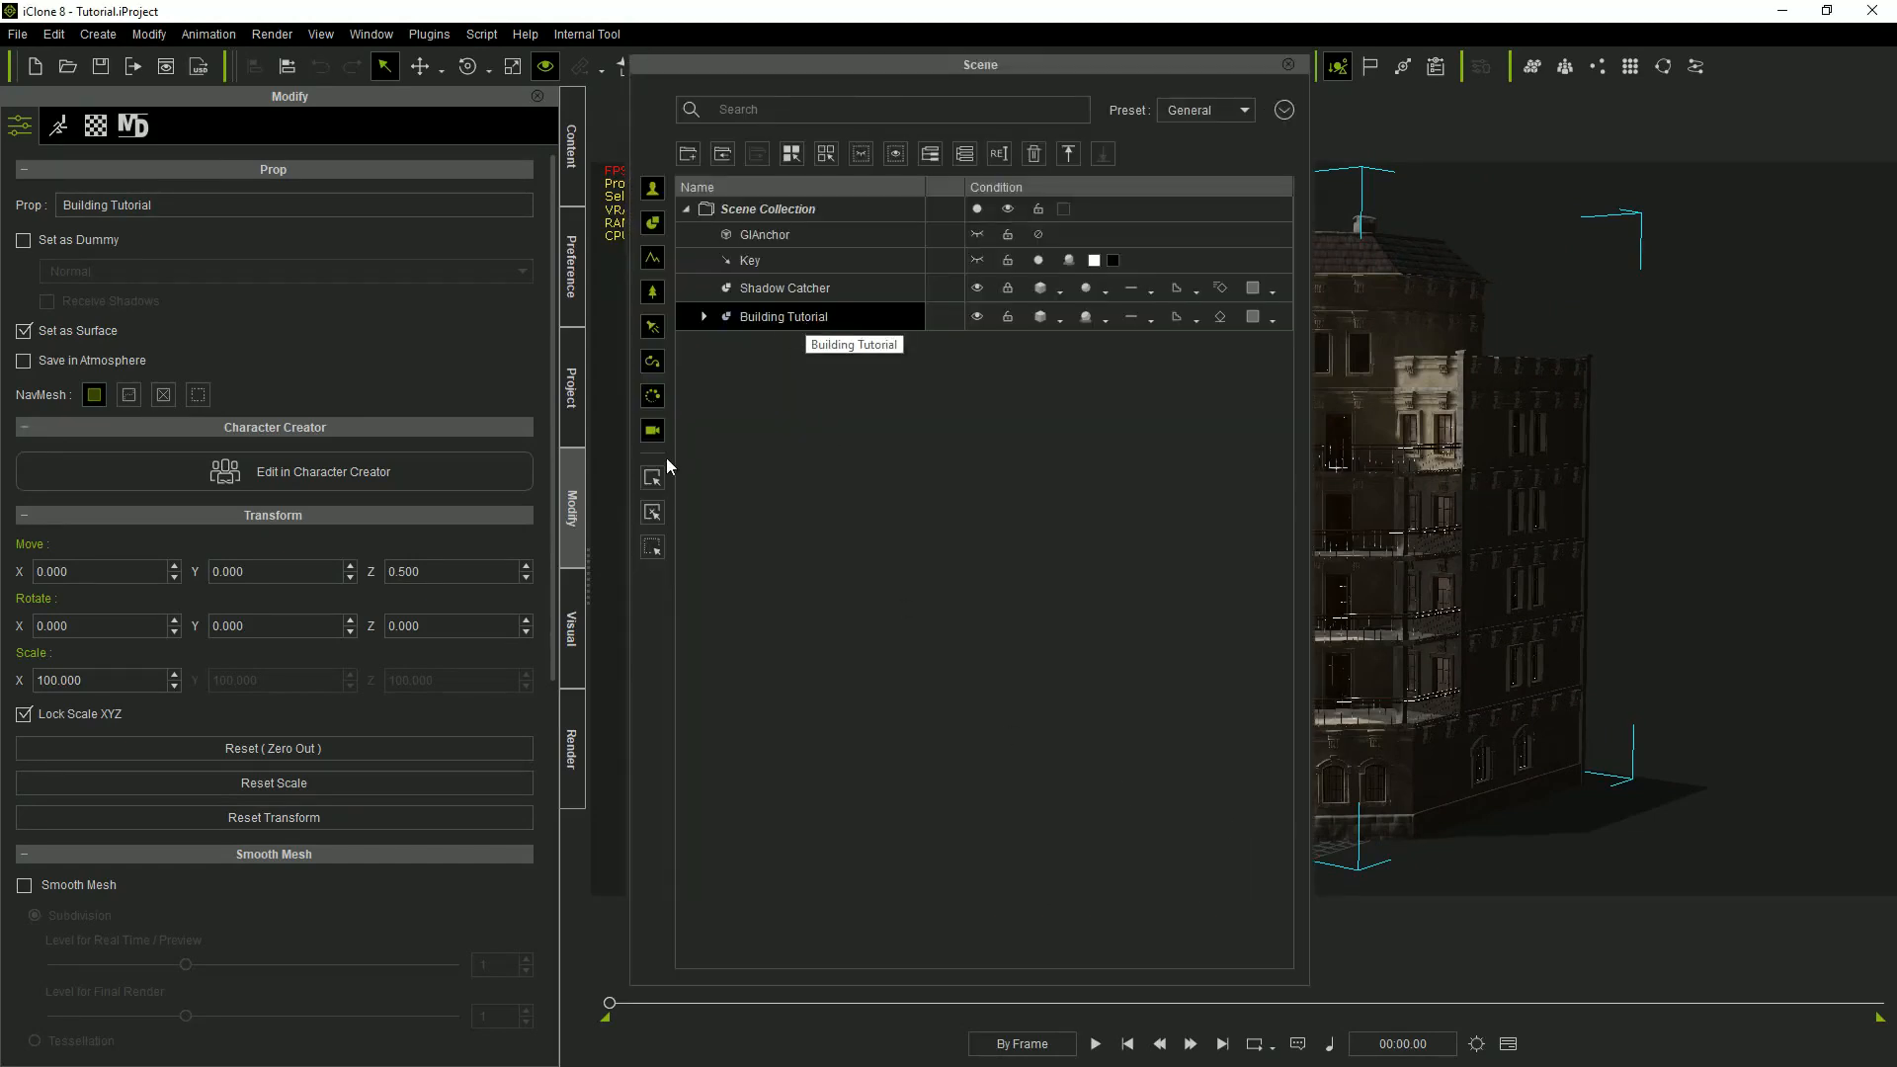
pyautogui.click(95, 125)
pyautogui.click(444, 215)
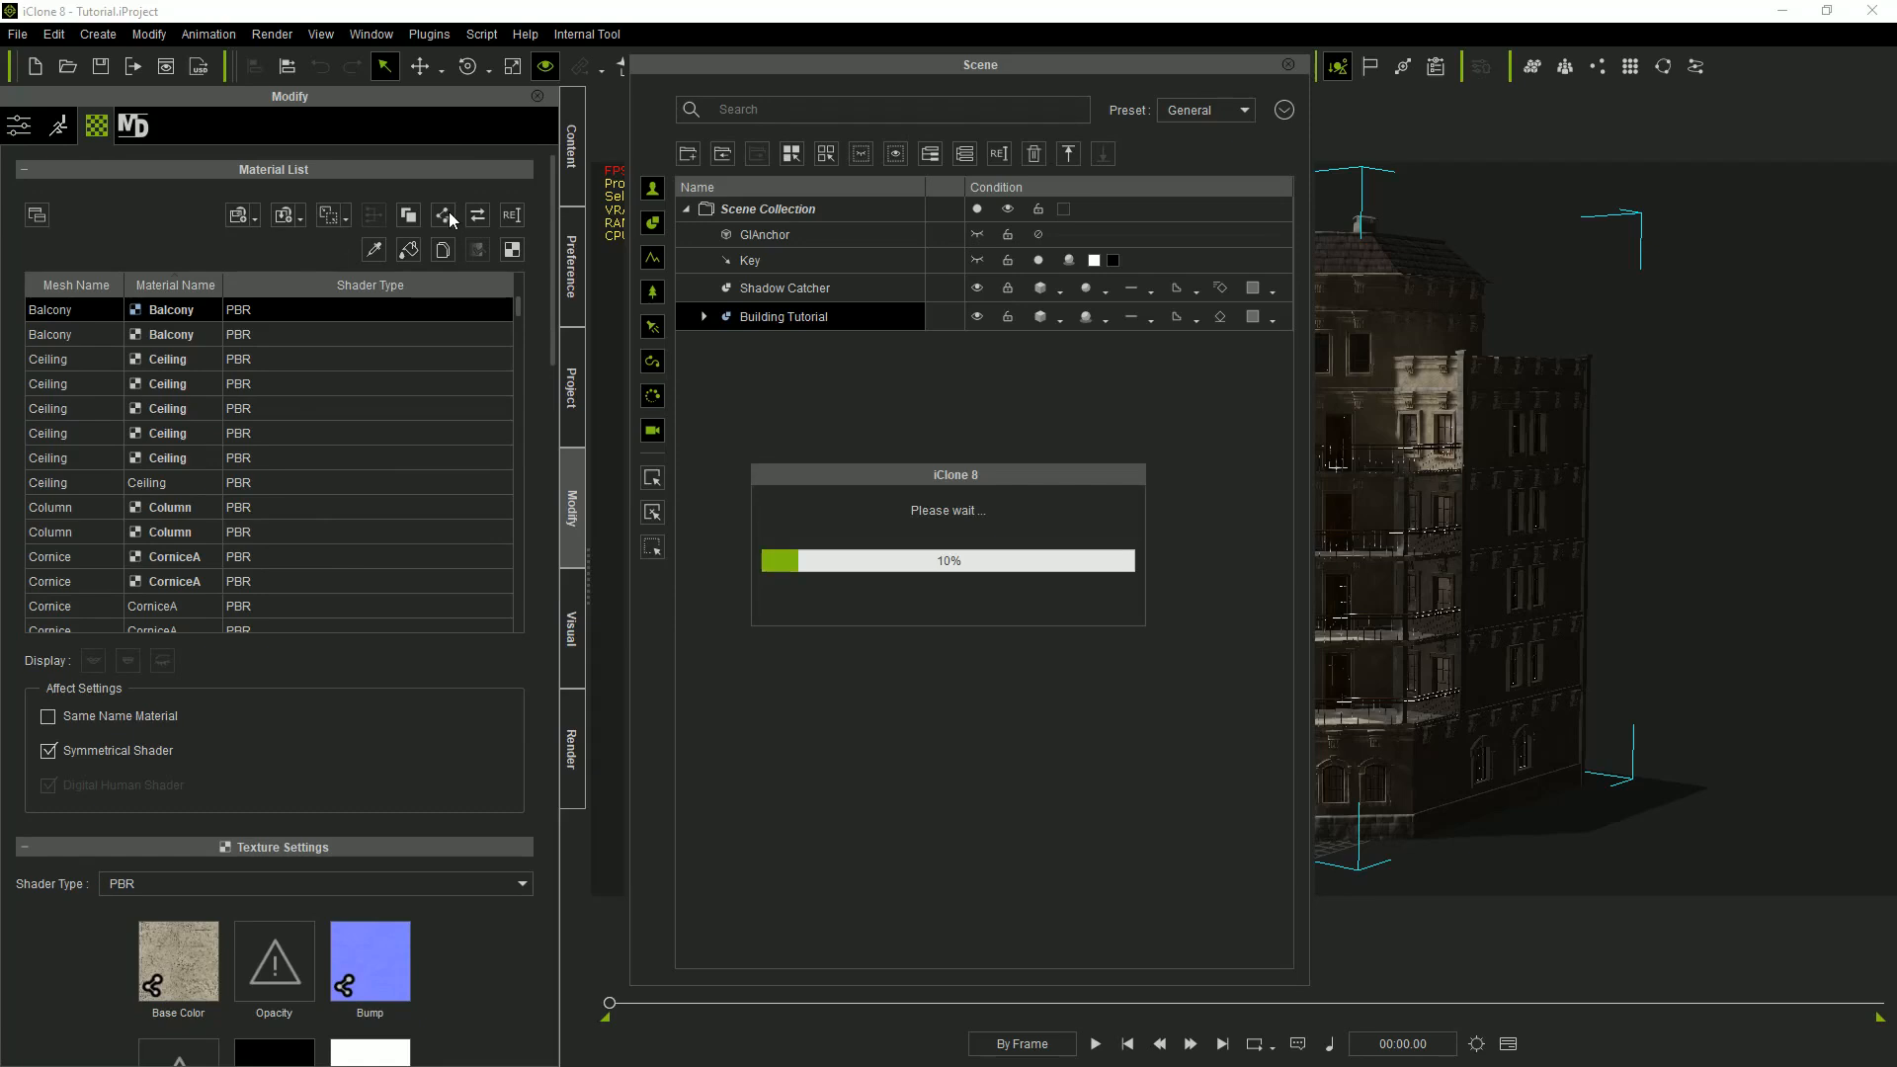
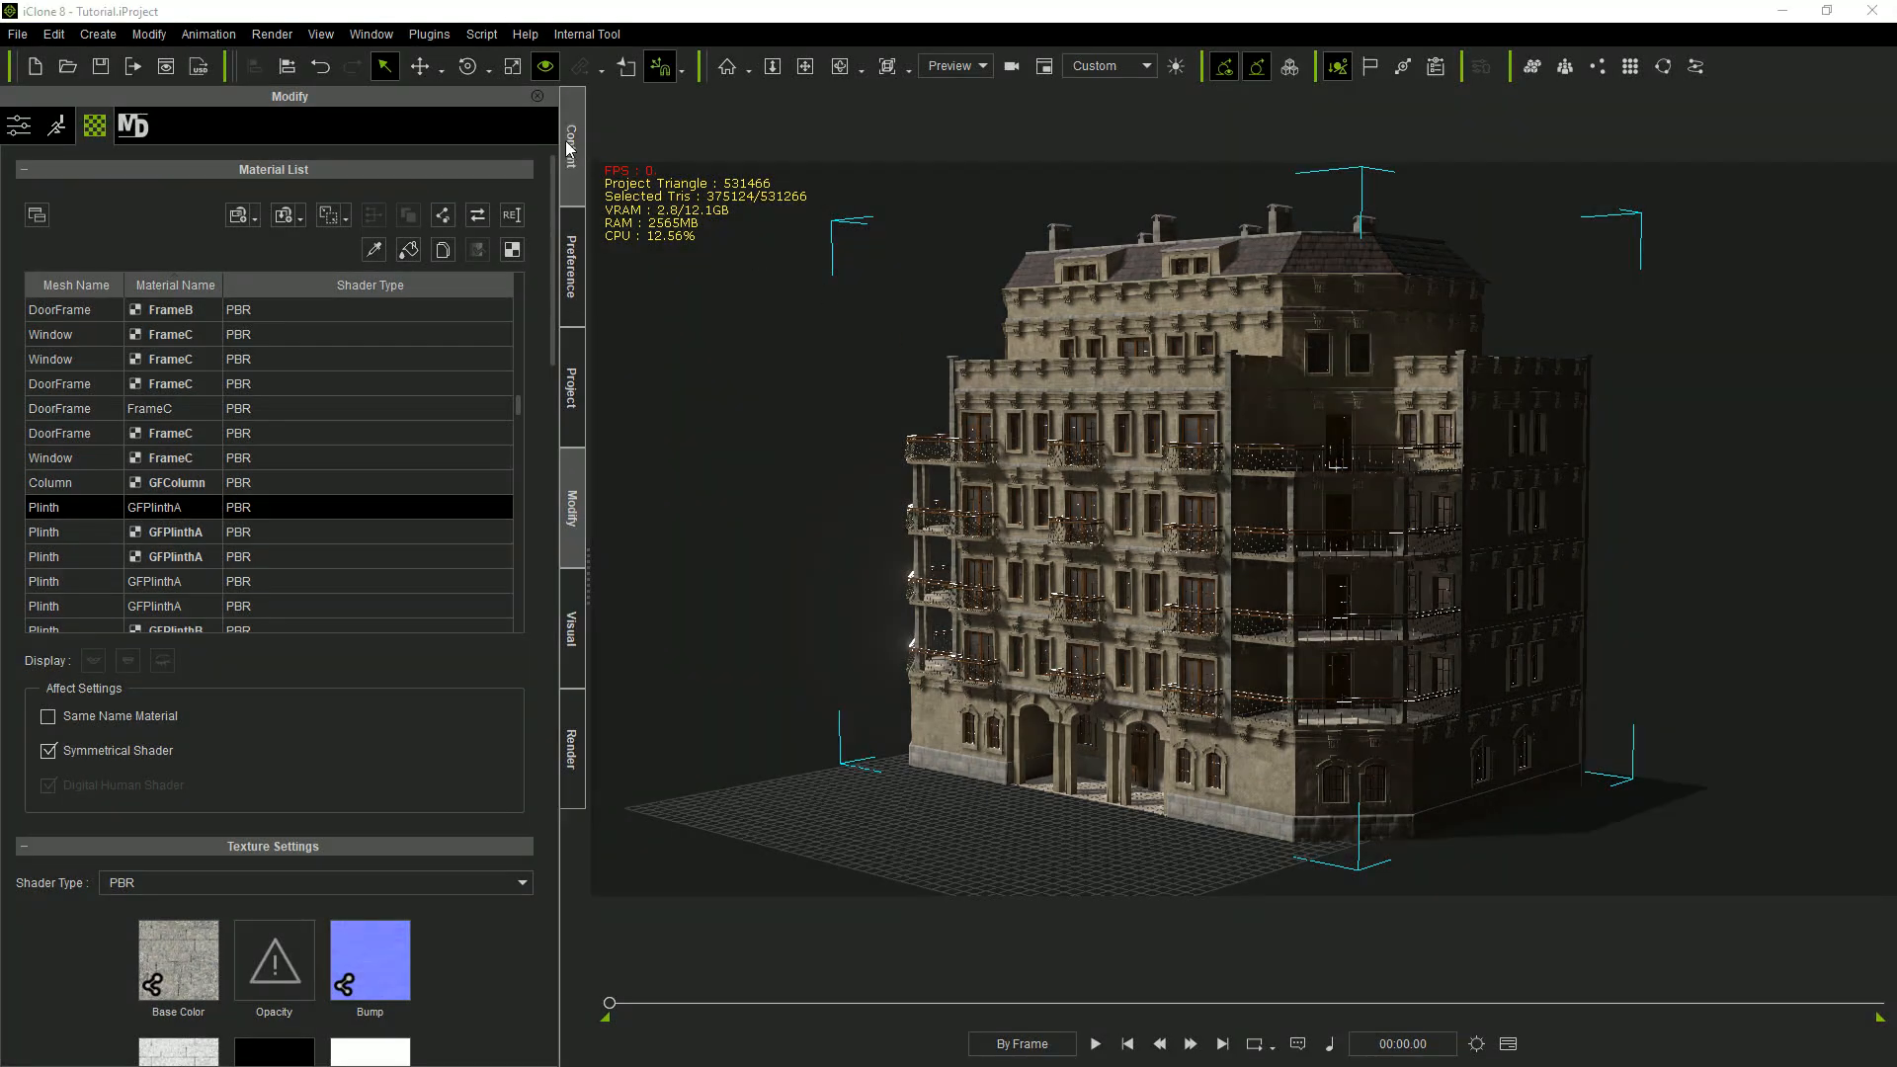
# Save the combined building as a custom prop named Building Tutorial in the Buildings folder under _Examples.
pyautogui.click(570, 146)
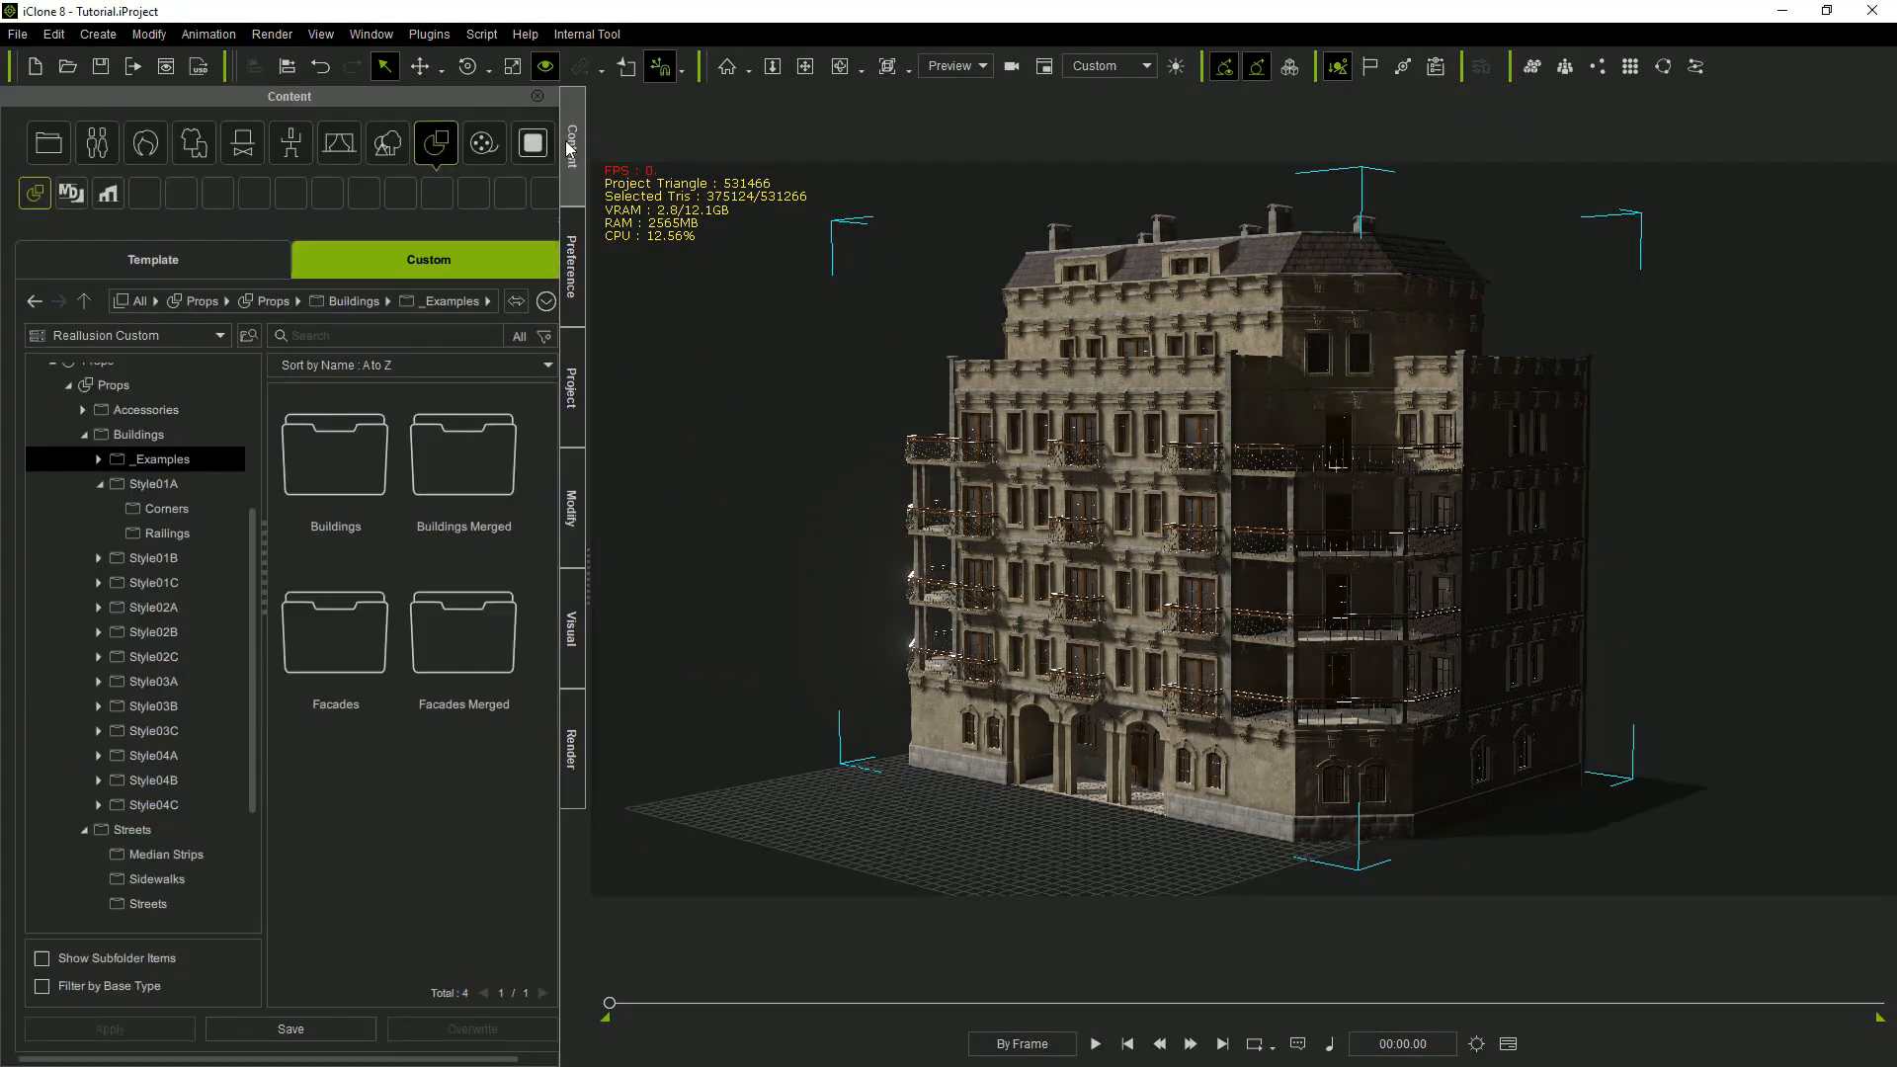
pyautogui.doubleClick(141, 461)
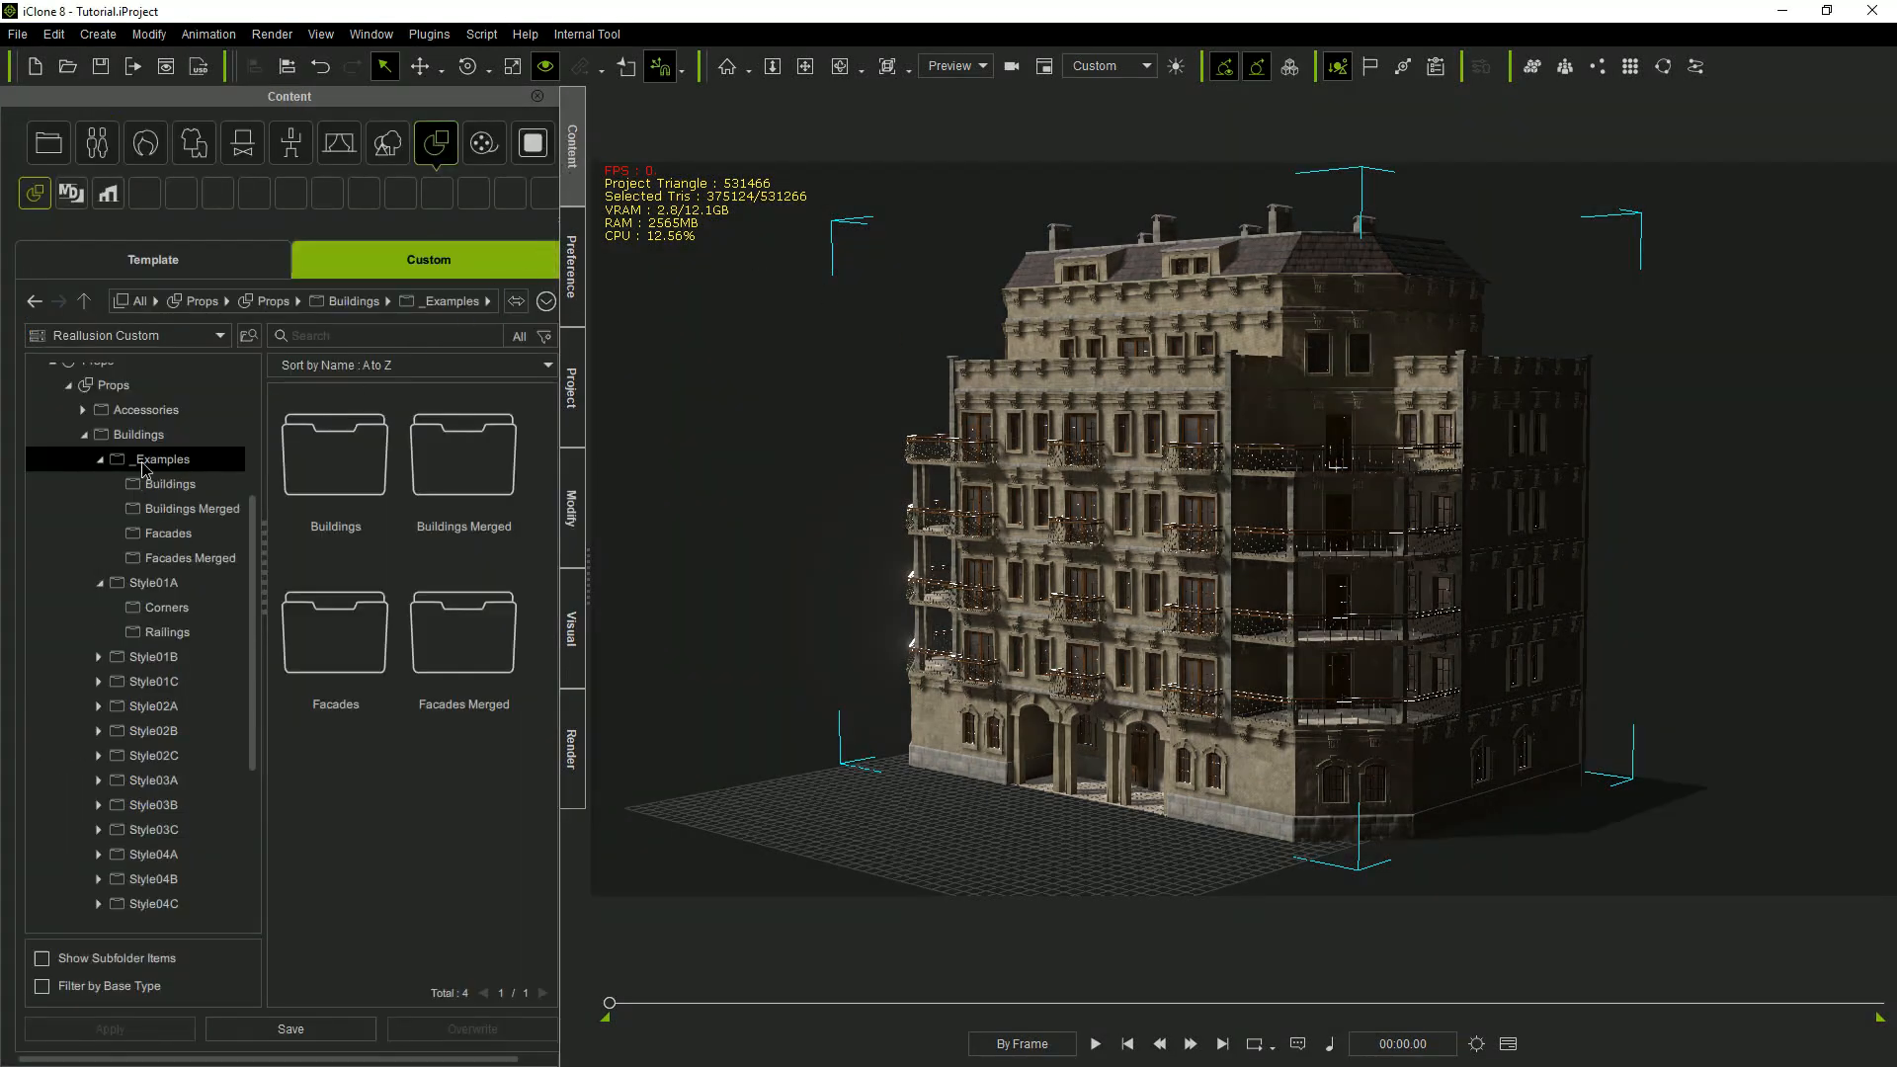
pyautogui.doubleClick(363, 485)
pyautogui.click(291, 1028)
pyautogui.write('Building_Tutorial')
pyautogui.press('Return')
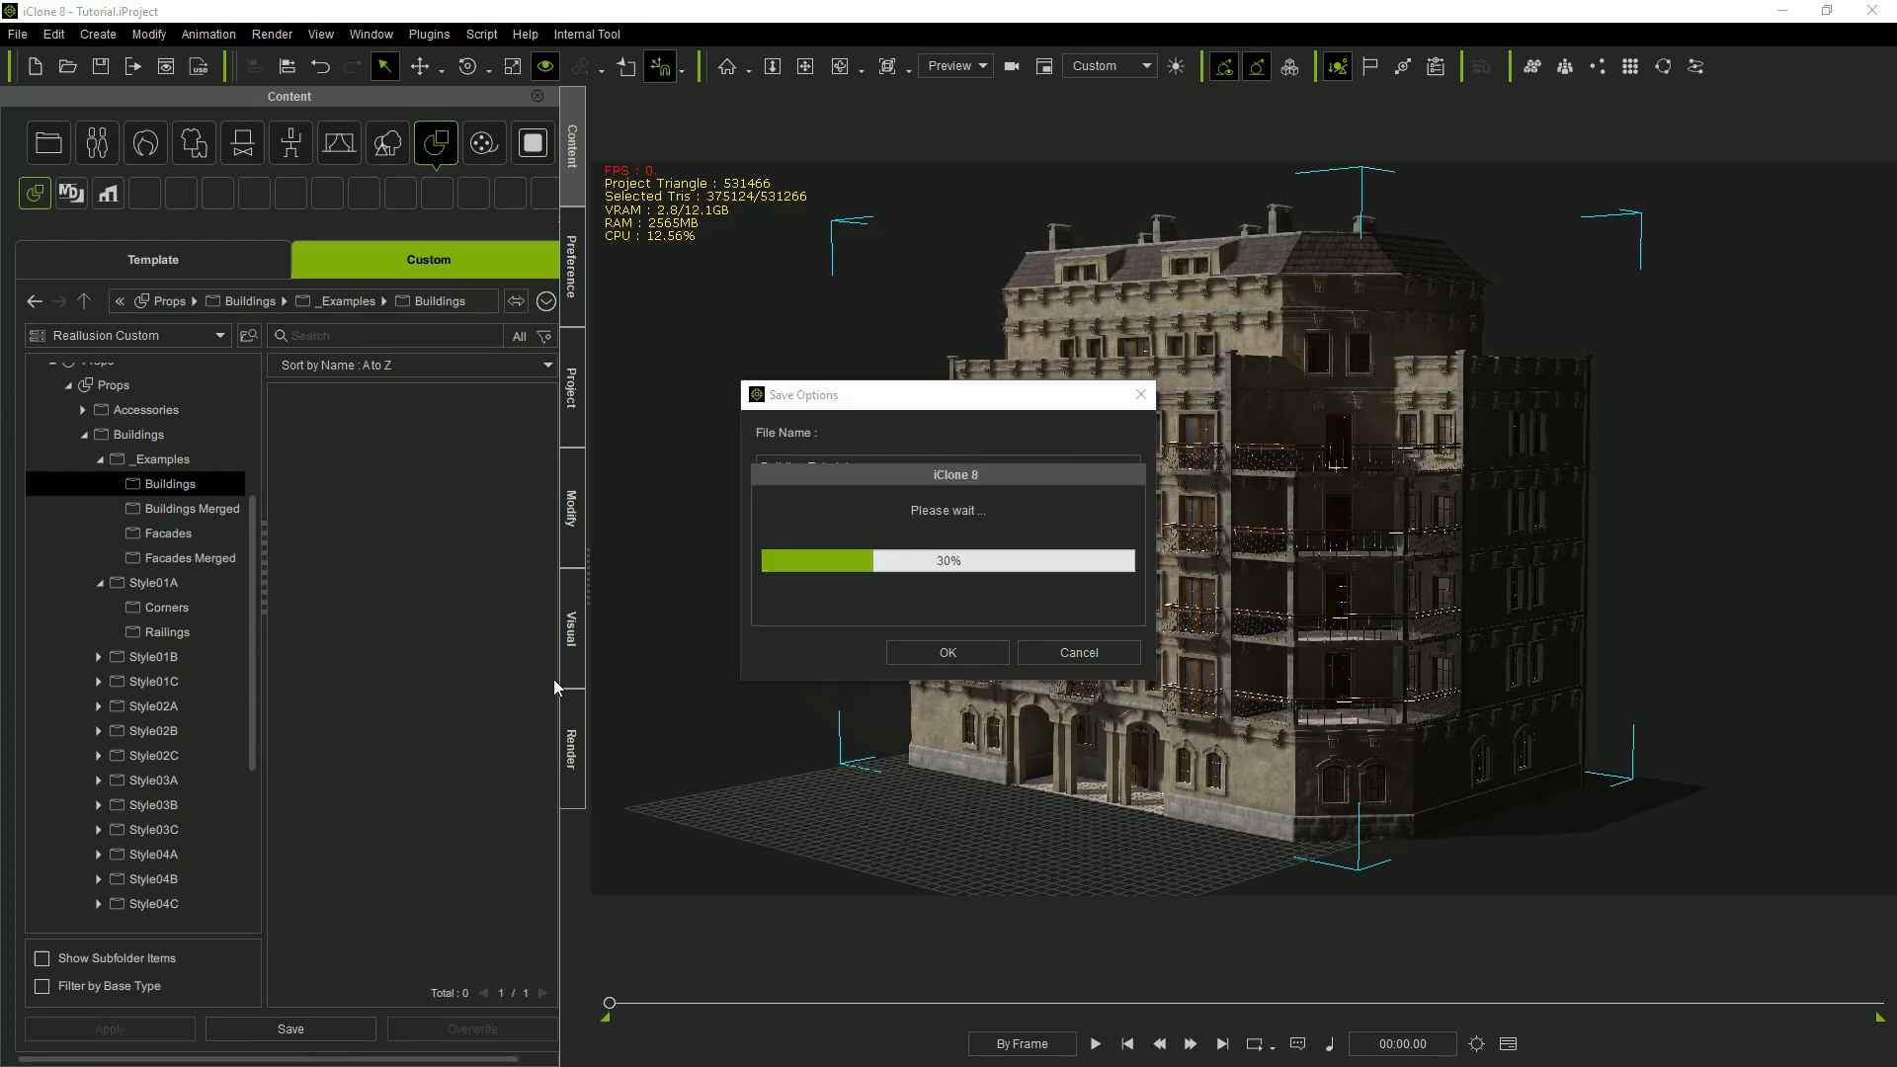
pyautogui.click(934, 647)
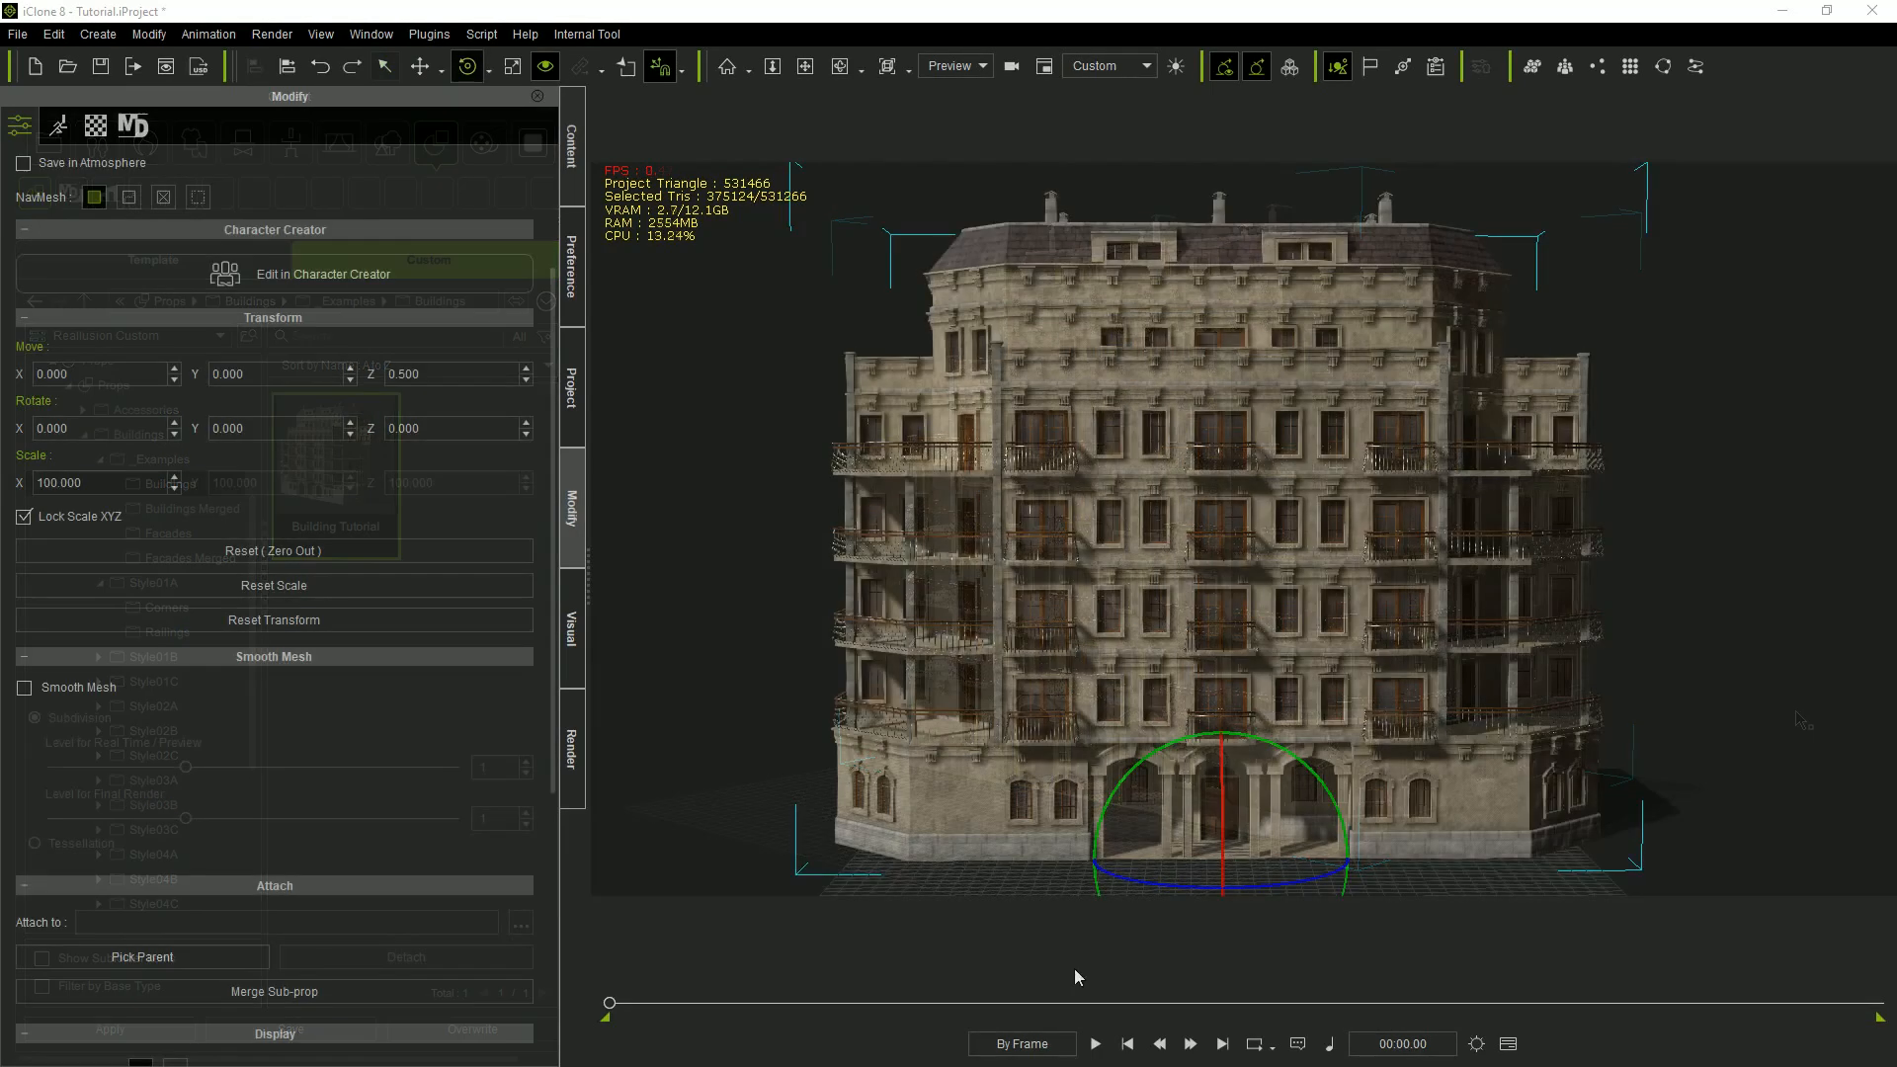
# Try rotating the left leaf of the entrance door and the balcony door above it, undoing the entrance door's rotation.
pyautogui.scroll(5, 1392, 854)
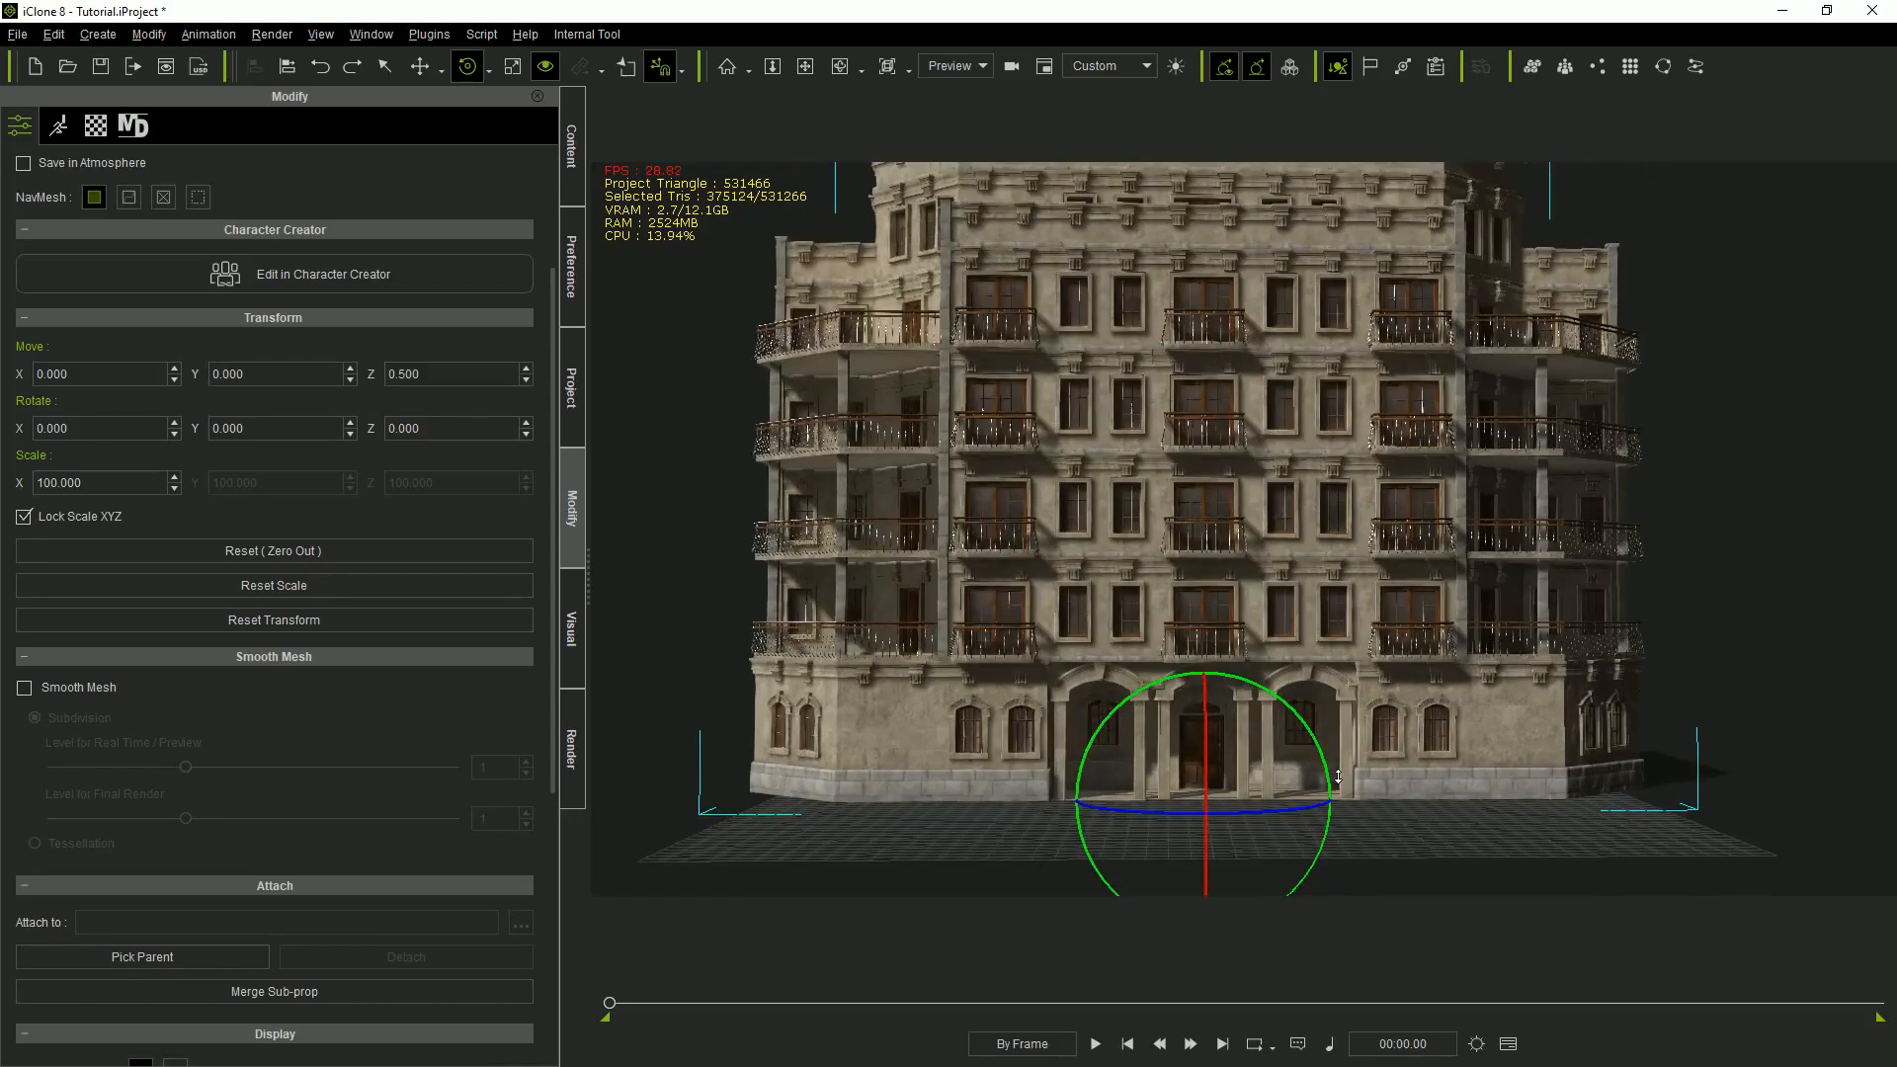
pyautogui.scroll(5, 1338, 778)
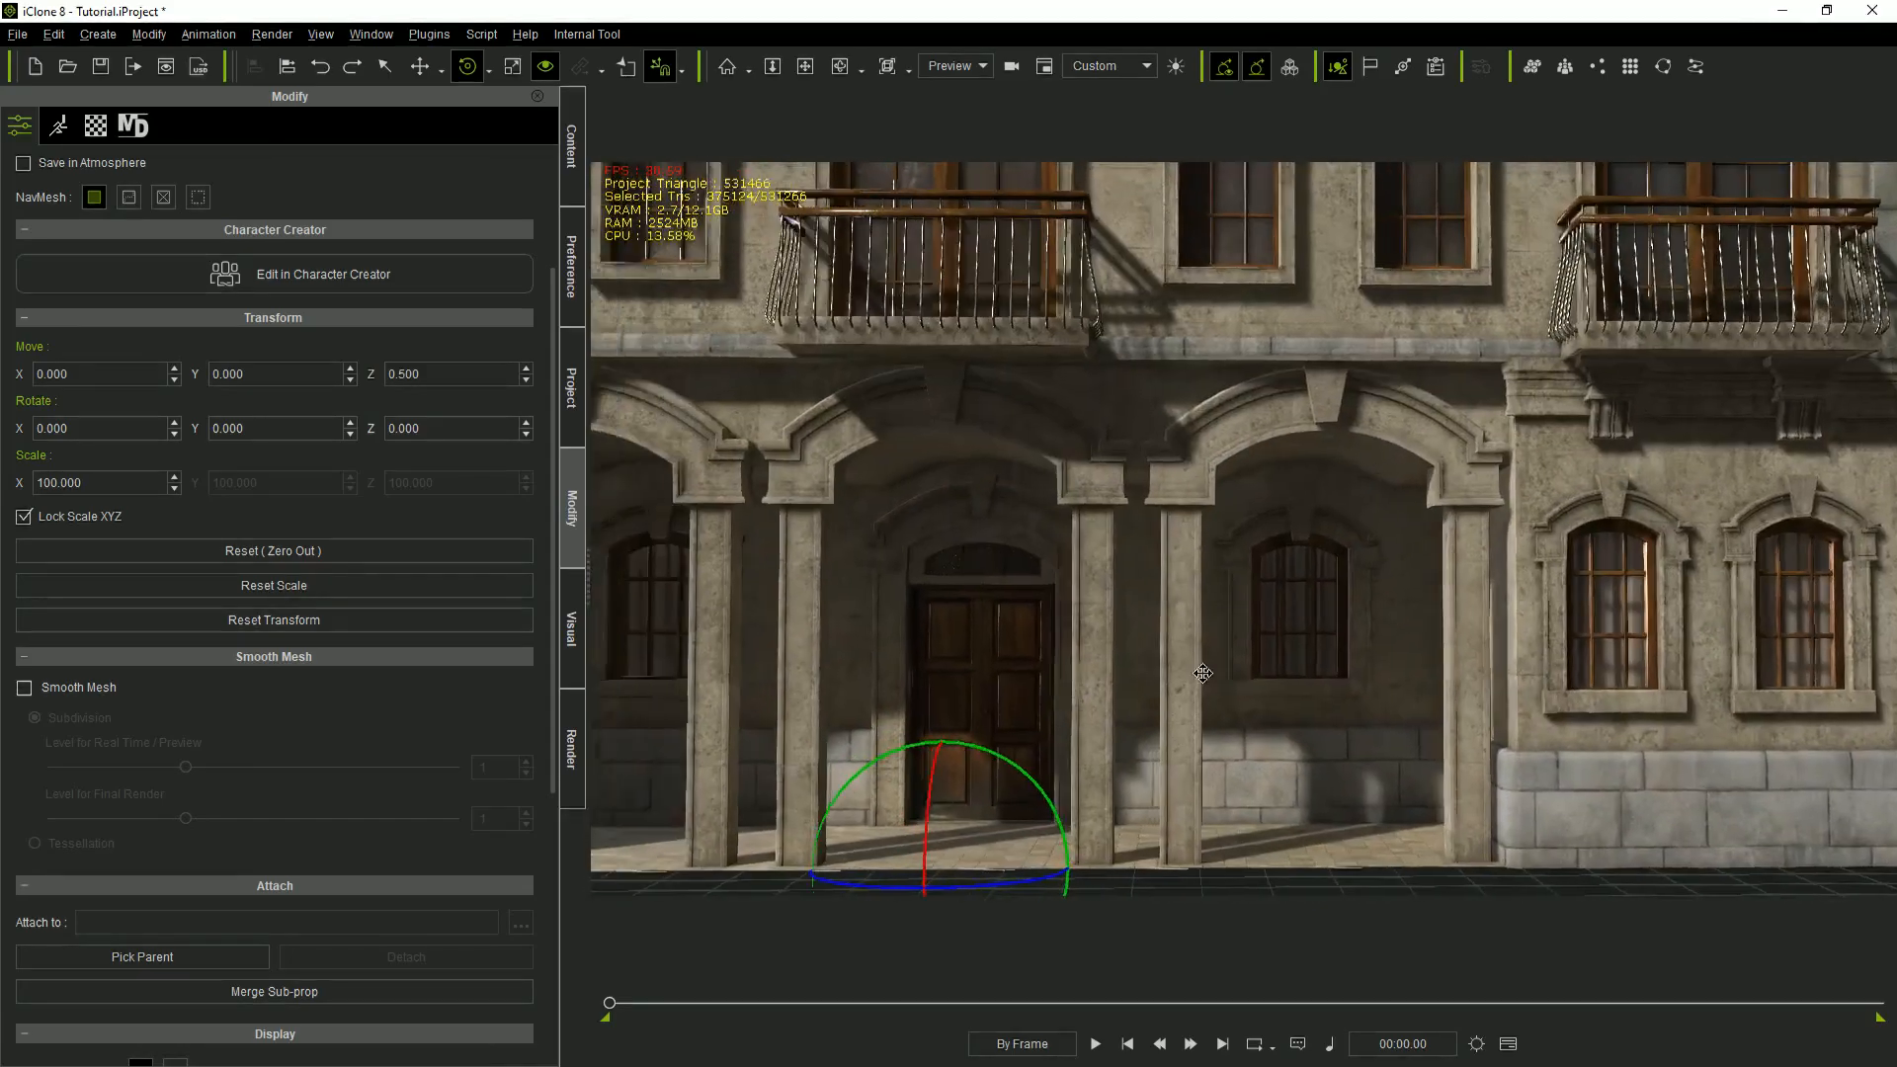
pyautogui.moveTo(1203, 672); pyautogui.dragTo(1264, 695, button='middle')
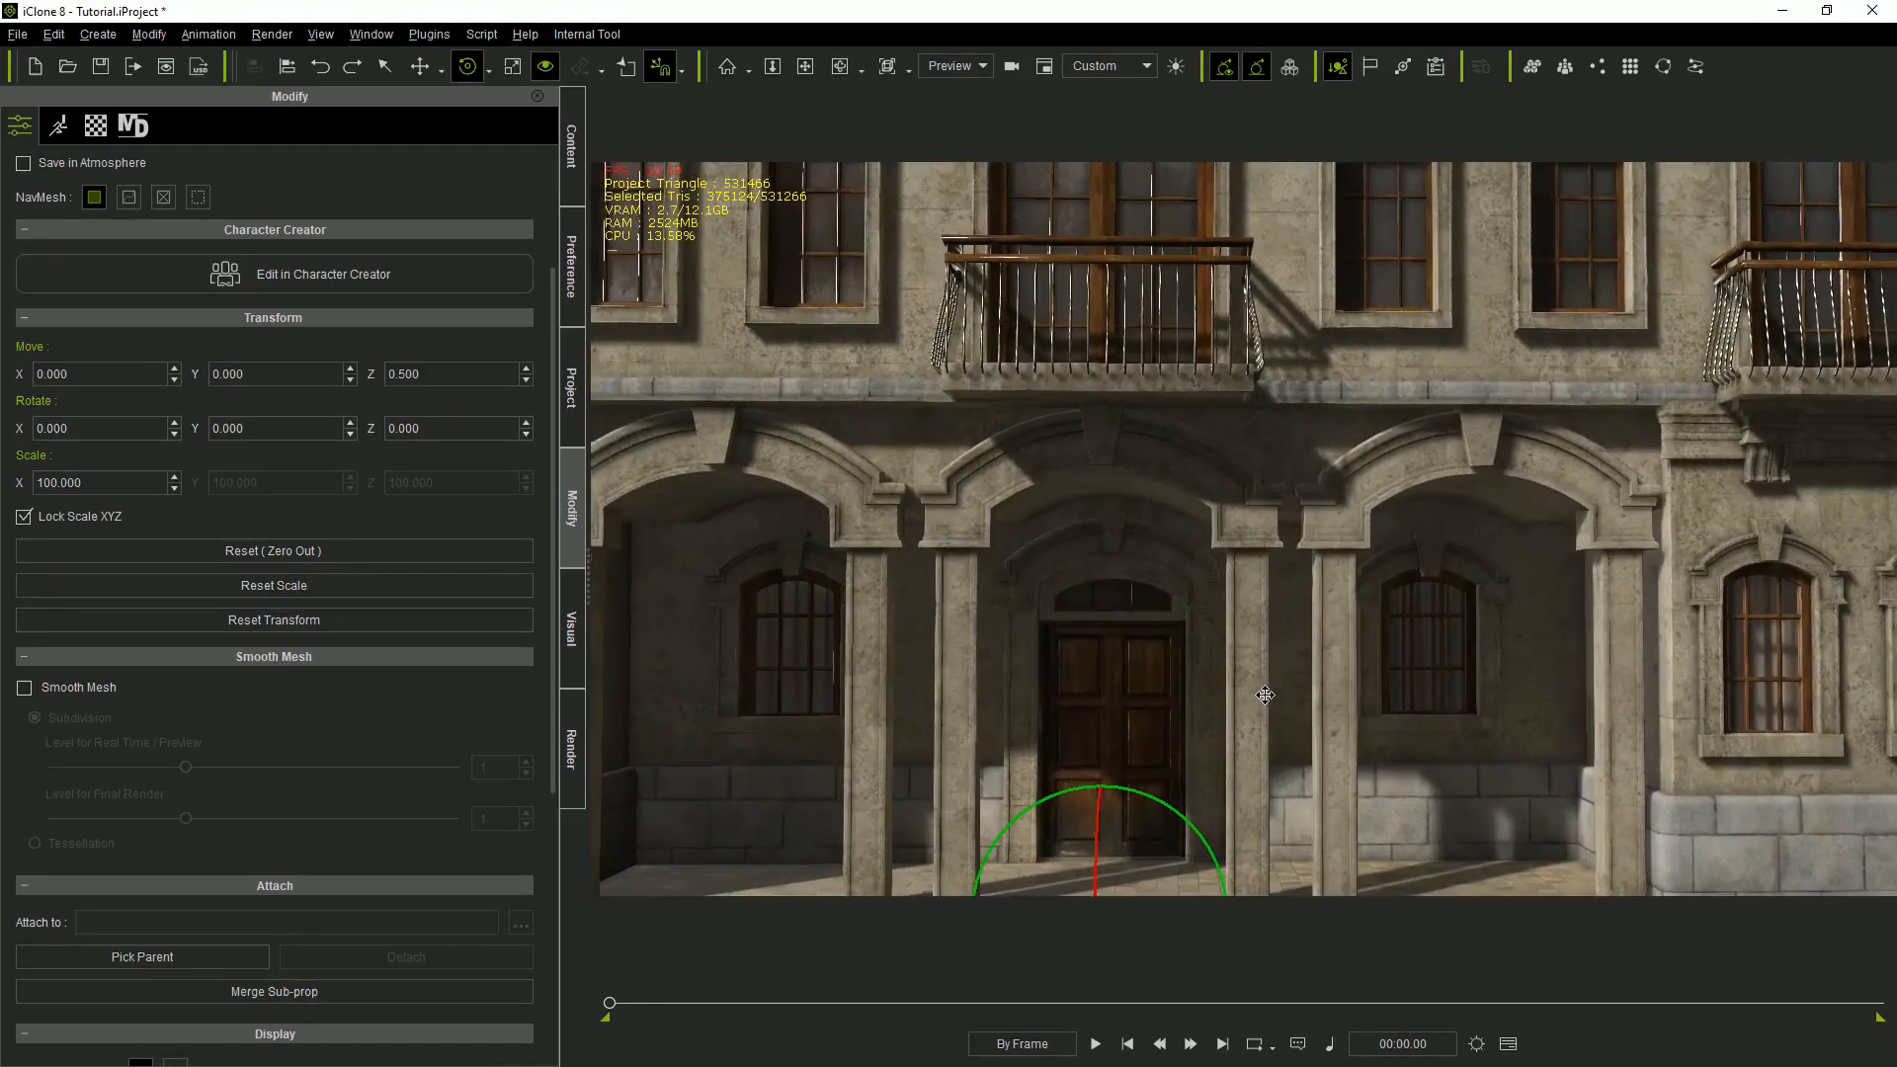
pyautogui.click(1092, 707)
pyautogui.moveTo(1103, 748); pyautogui.dragTo(1048, 753)
pyautogui.hotkey('ctrl', 'z')
pyautogui.hotkey('ctrl', 'y')
pyautogui.hotkey('ctrl', 'z')
pyautogui.moveTo(1112, 779); pyautogui.dragTo(1112, 759)
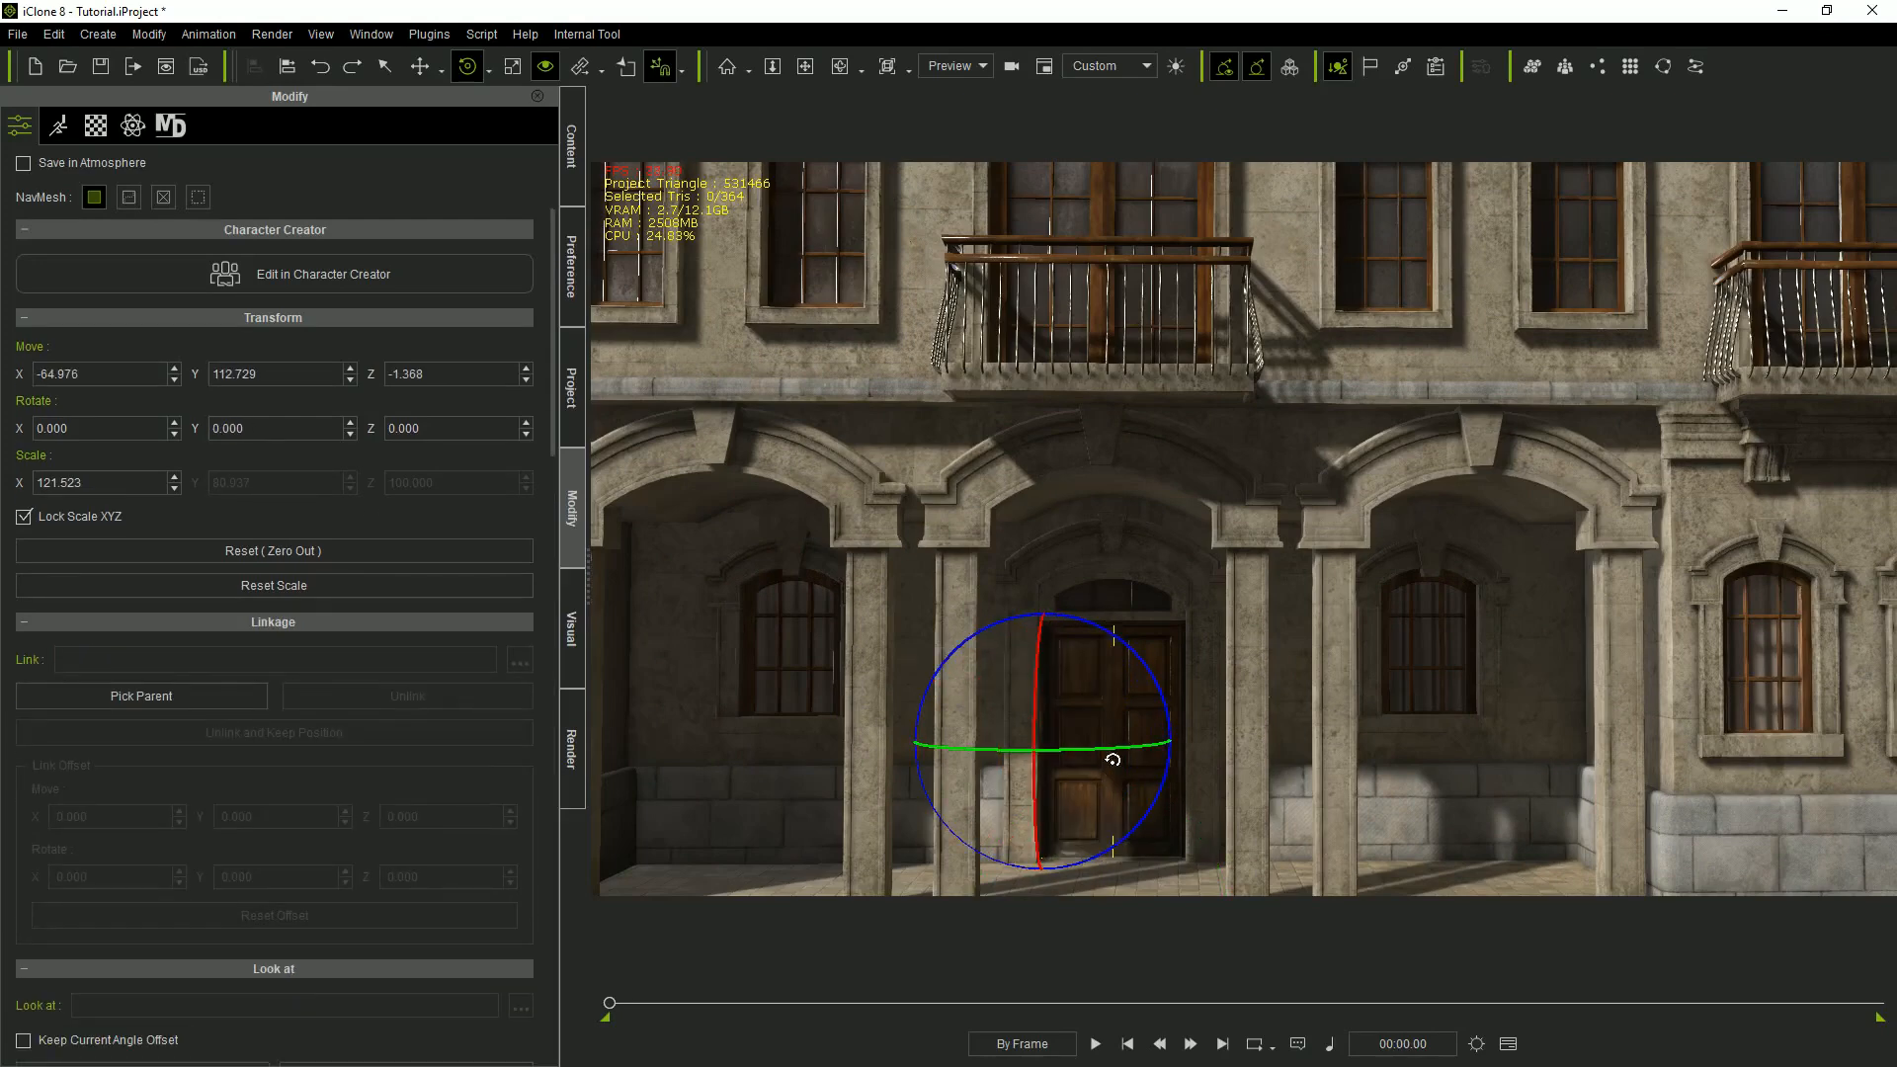
pyautogui.click(1073, 223)
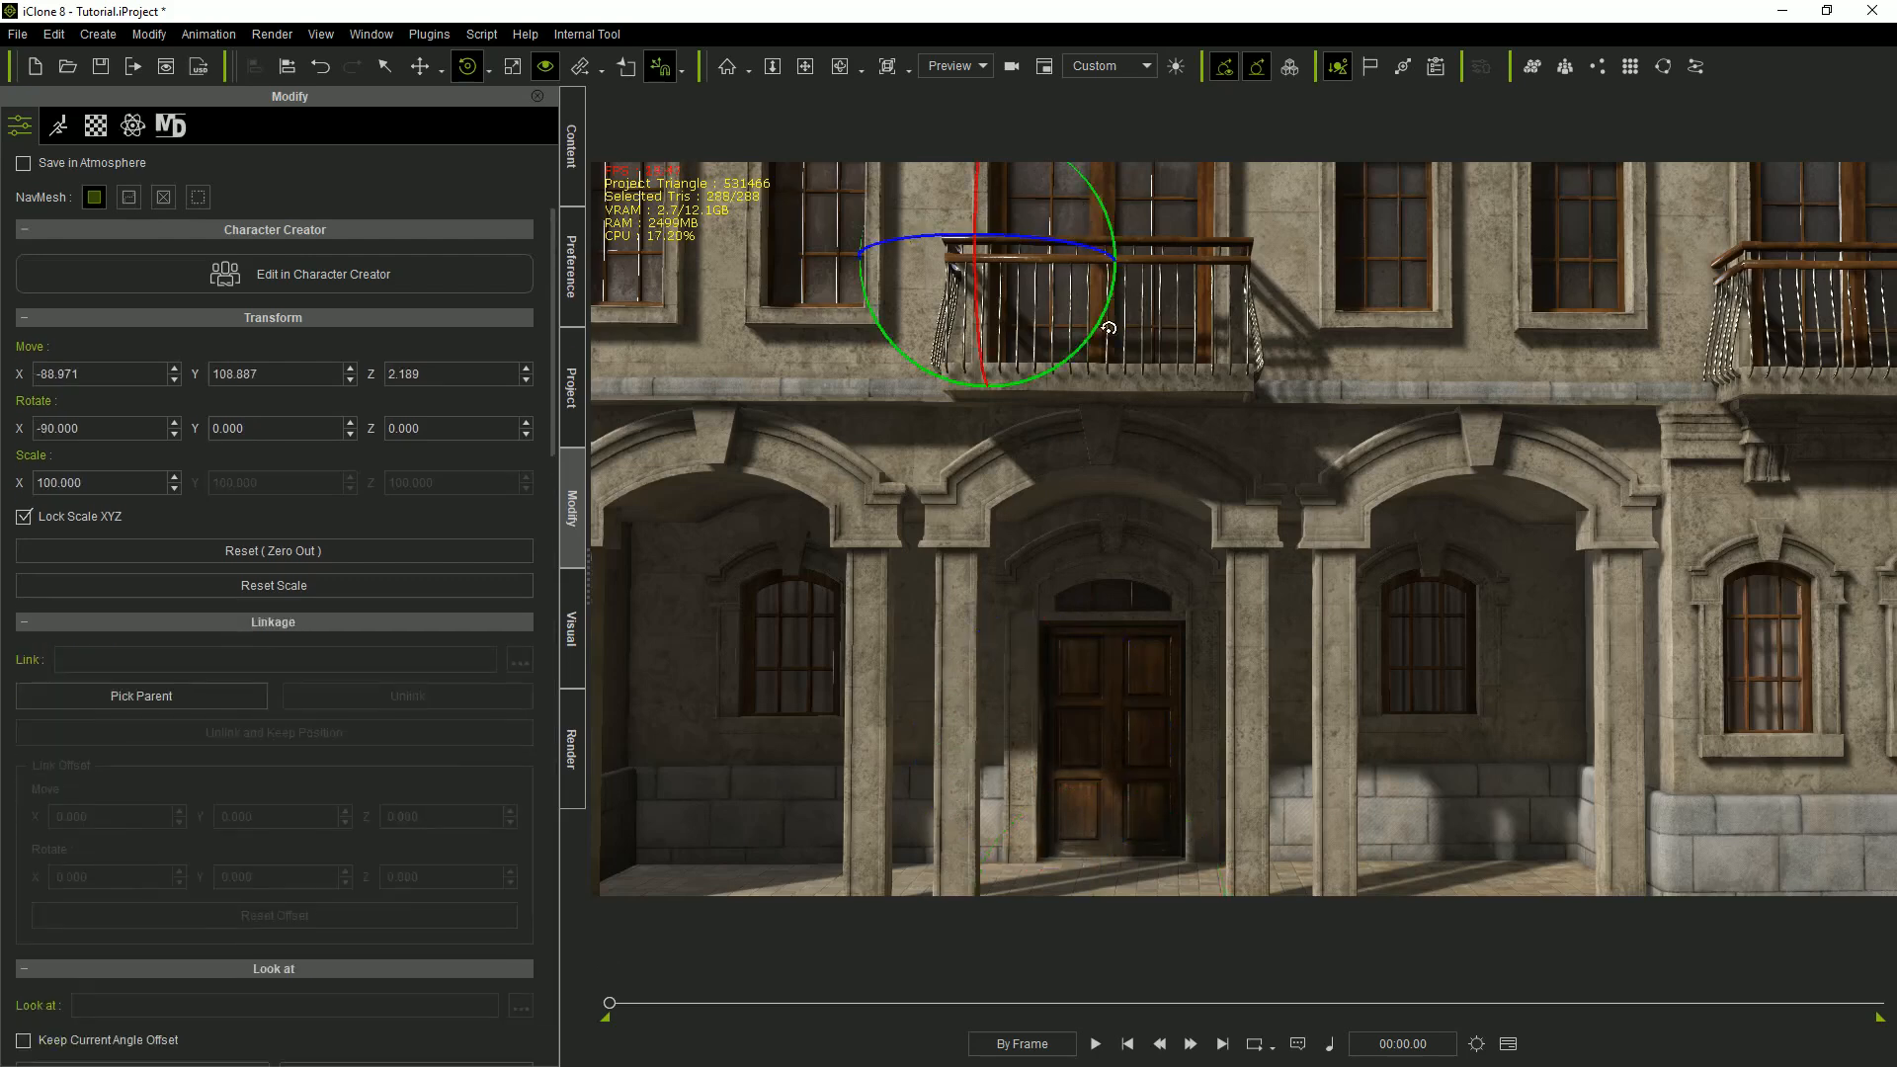
pyautogui.moveTo(1068, 244)
pyautogui.mouseDown()
pyautogui.moveTo(997, 233)
pyautogui.moveTo(1064, 258)
pyautogui.mouseUp()
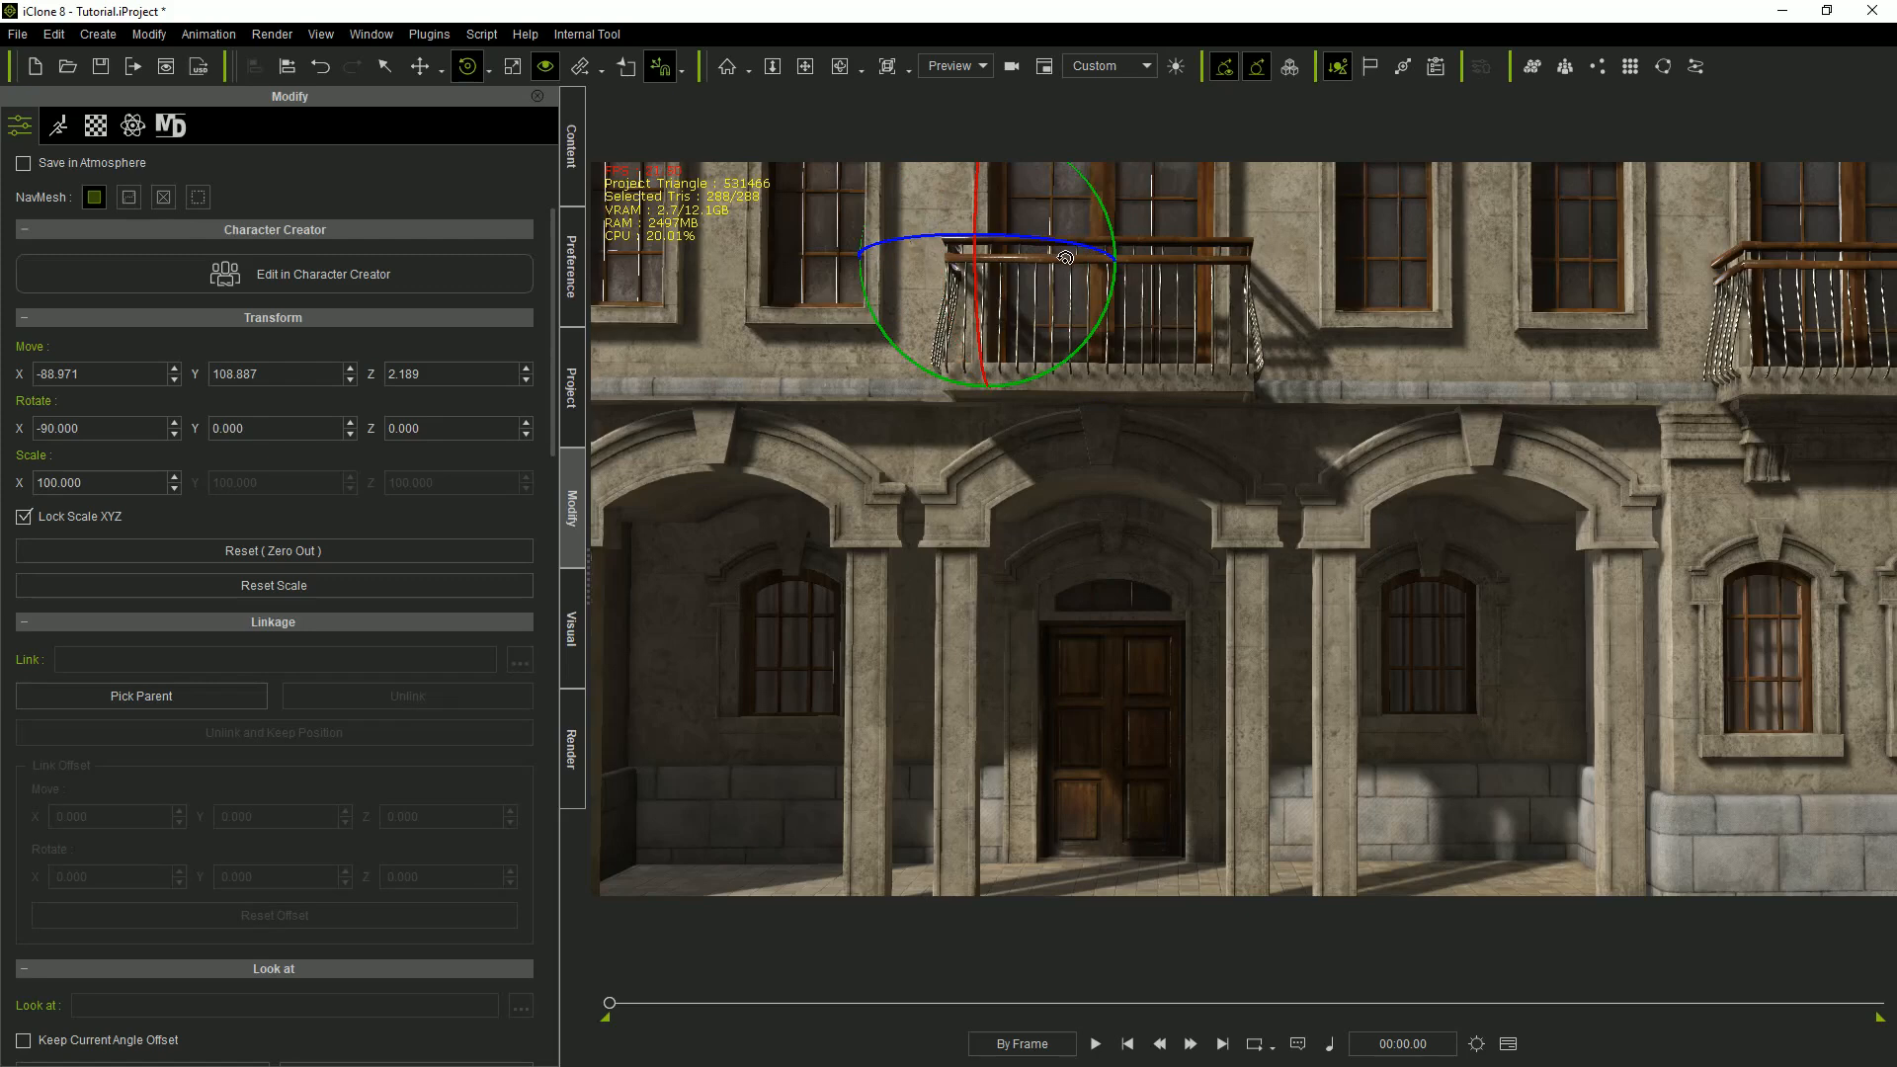
# Detach DoorLeft and DoorRight of the main entrance from the Ground Floor group, and collapse the Building Tutorial hierarchy.
pyautogui.click(1069, 714)
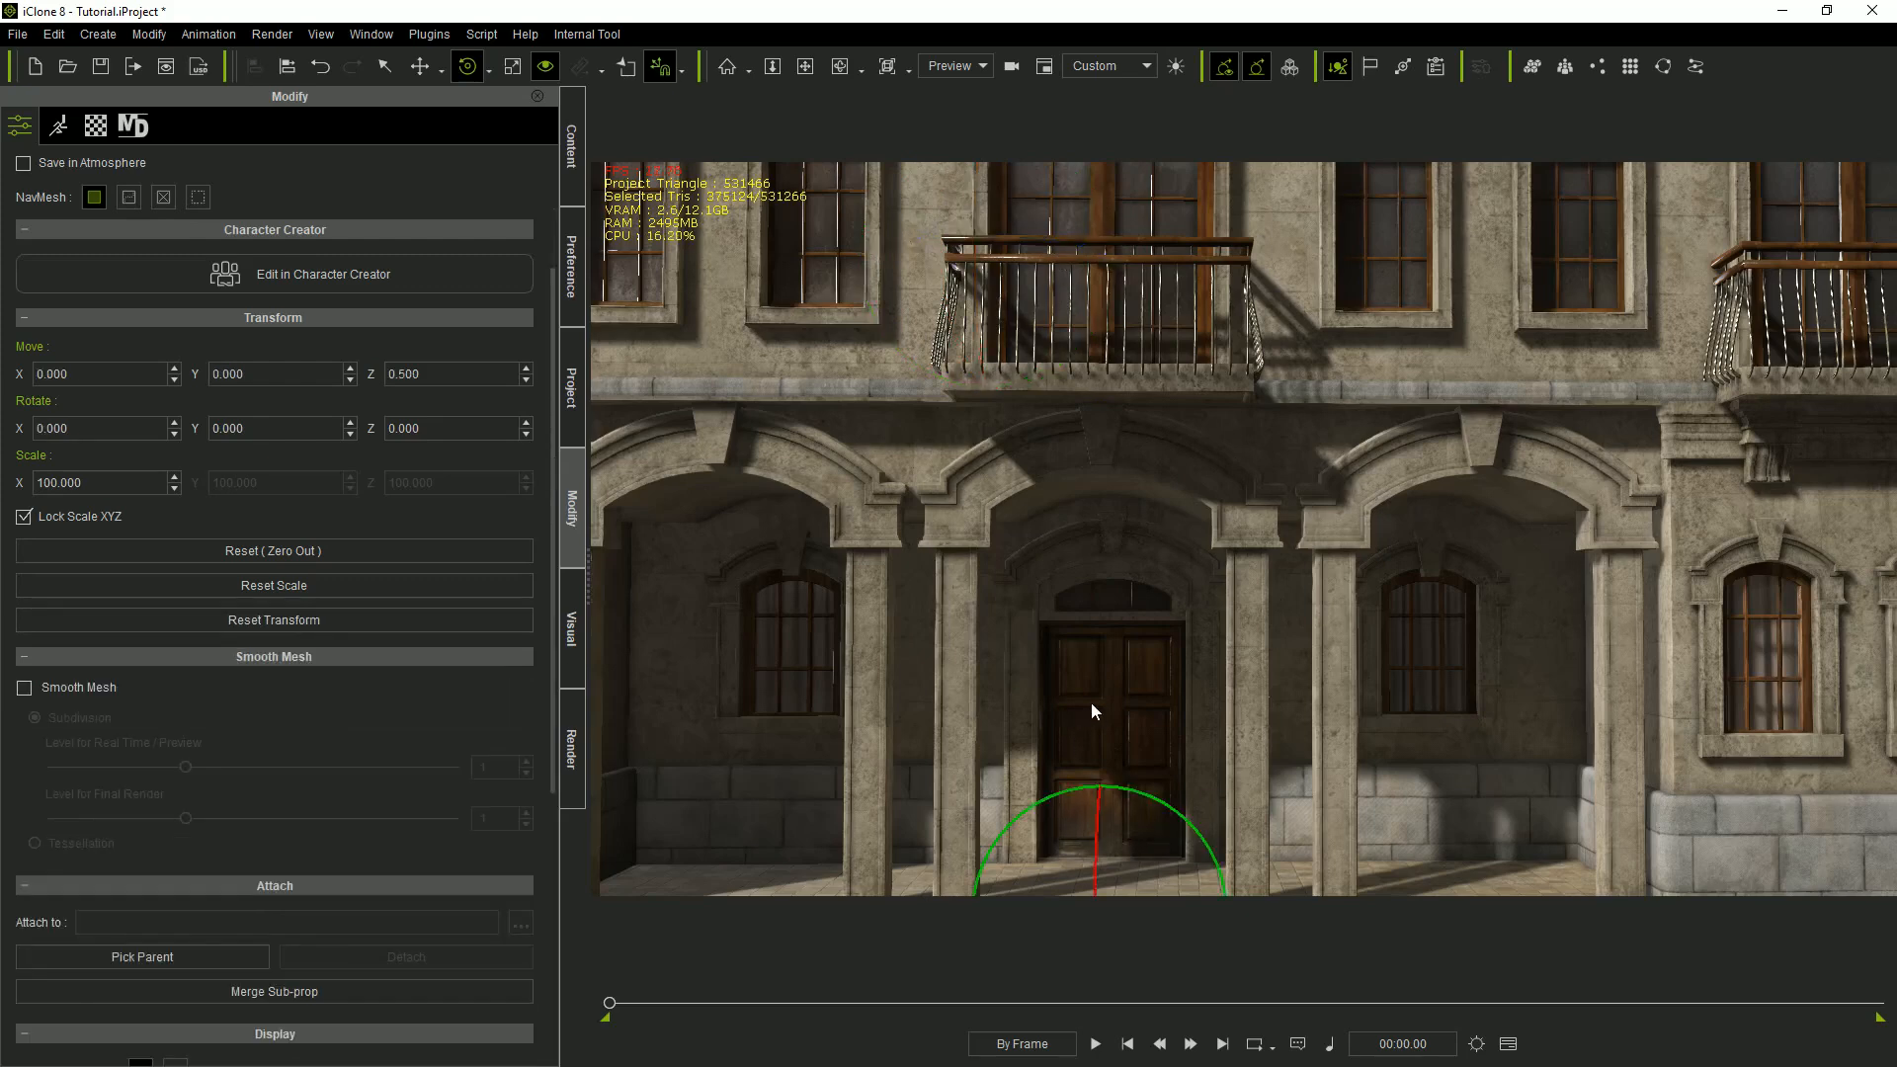
pyautogui.click(1091, 705)
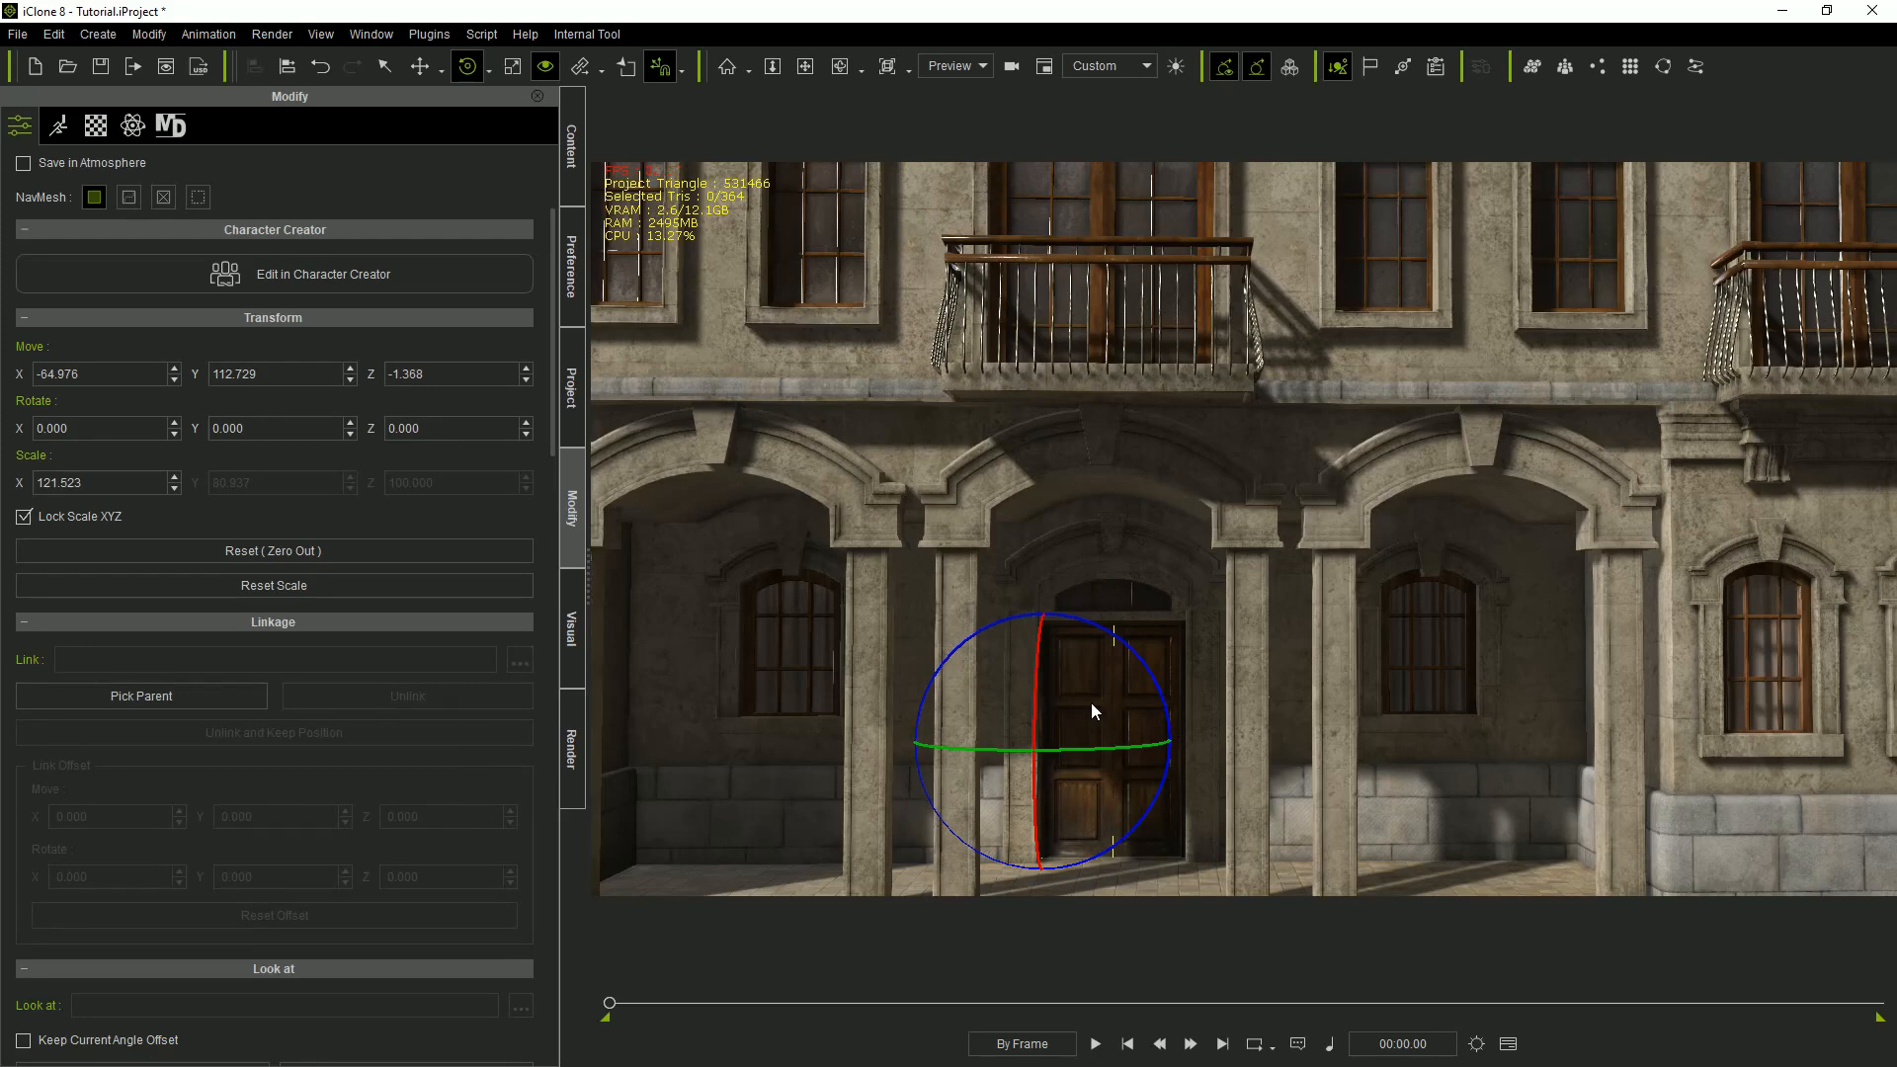
pyautogui.press('F2')
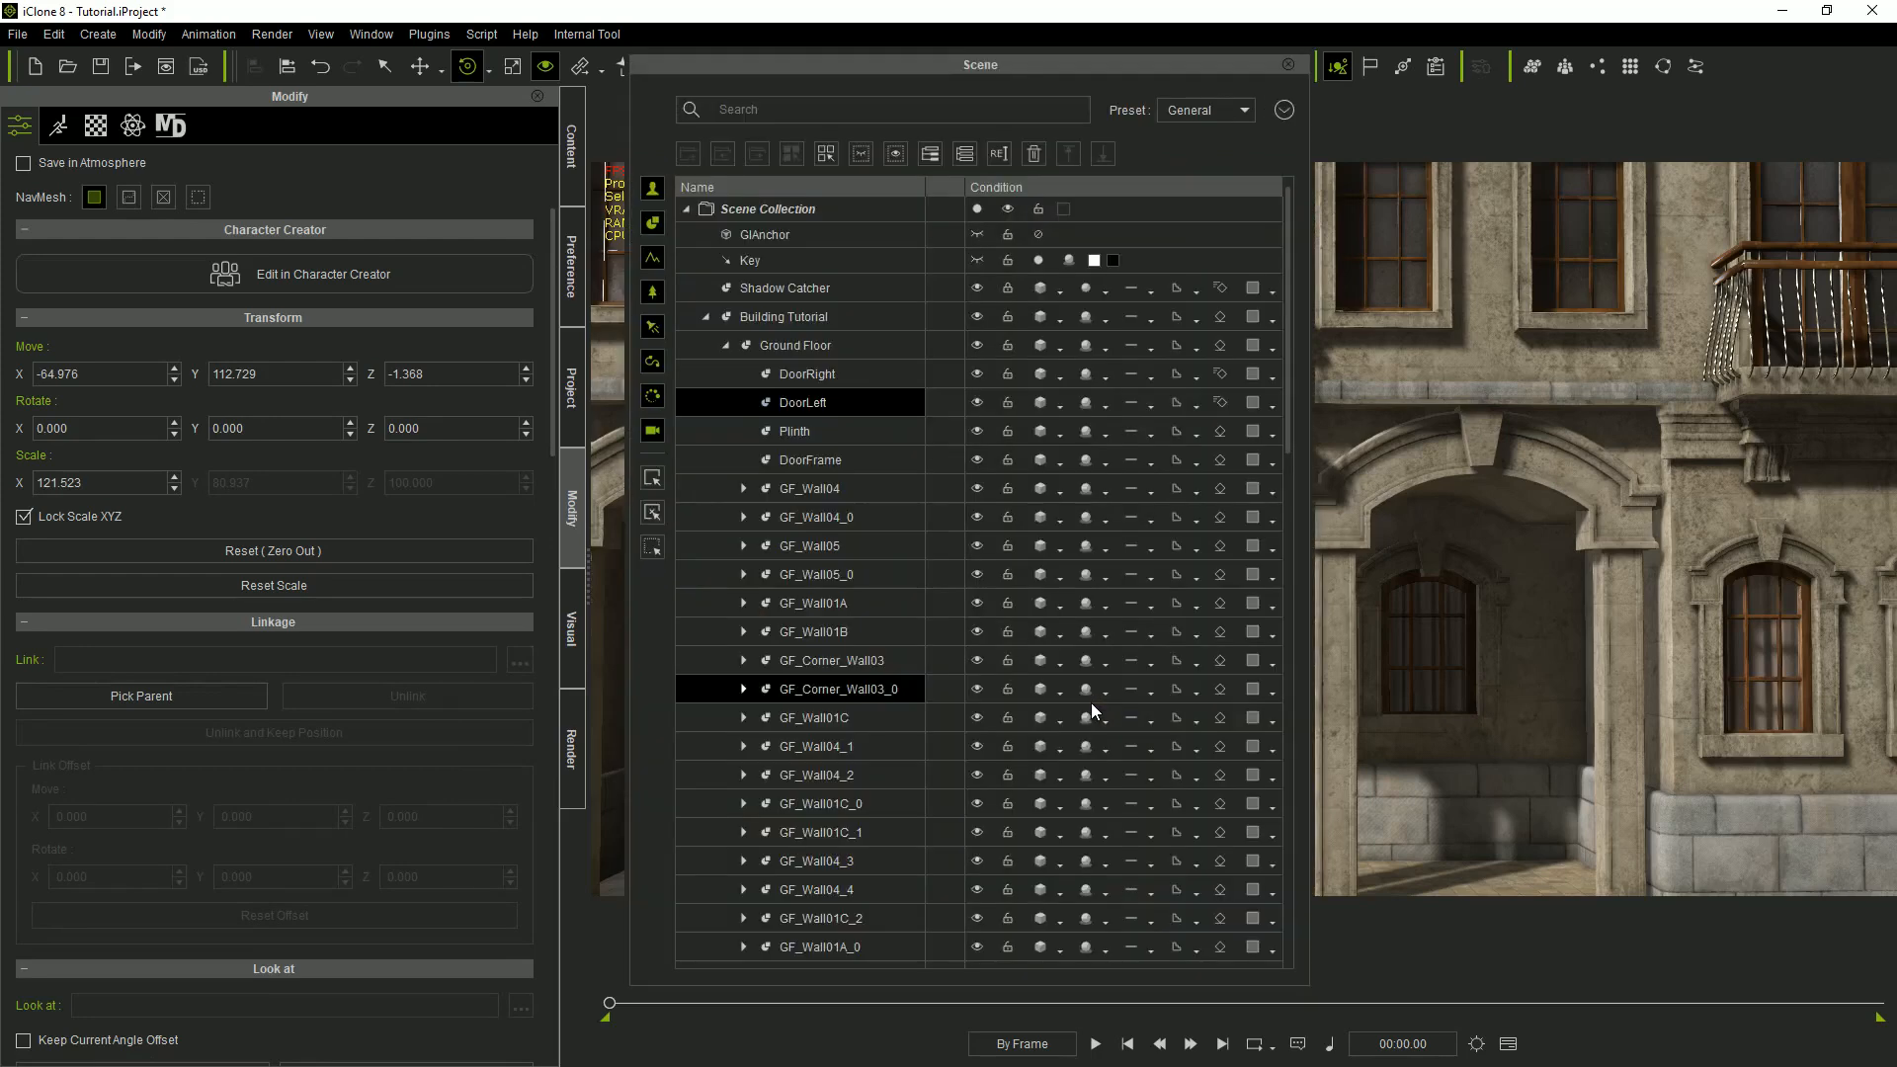
pyautogui.click(855, 400)
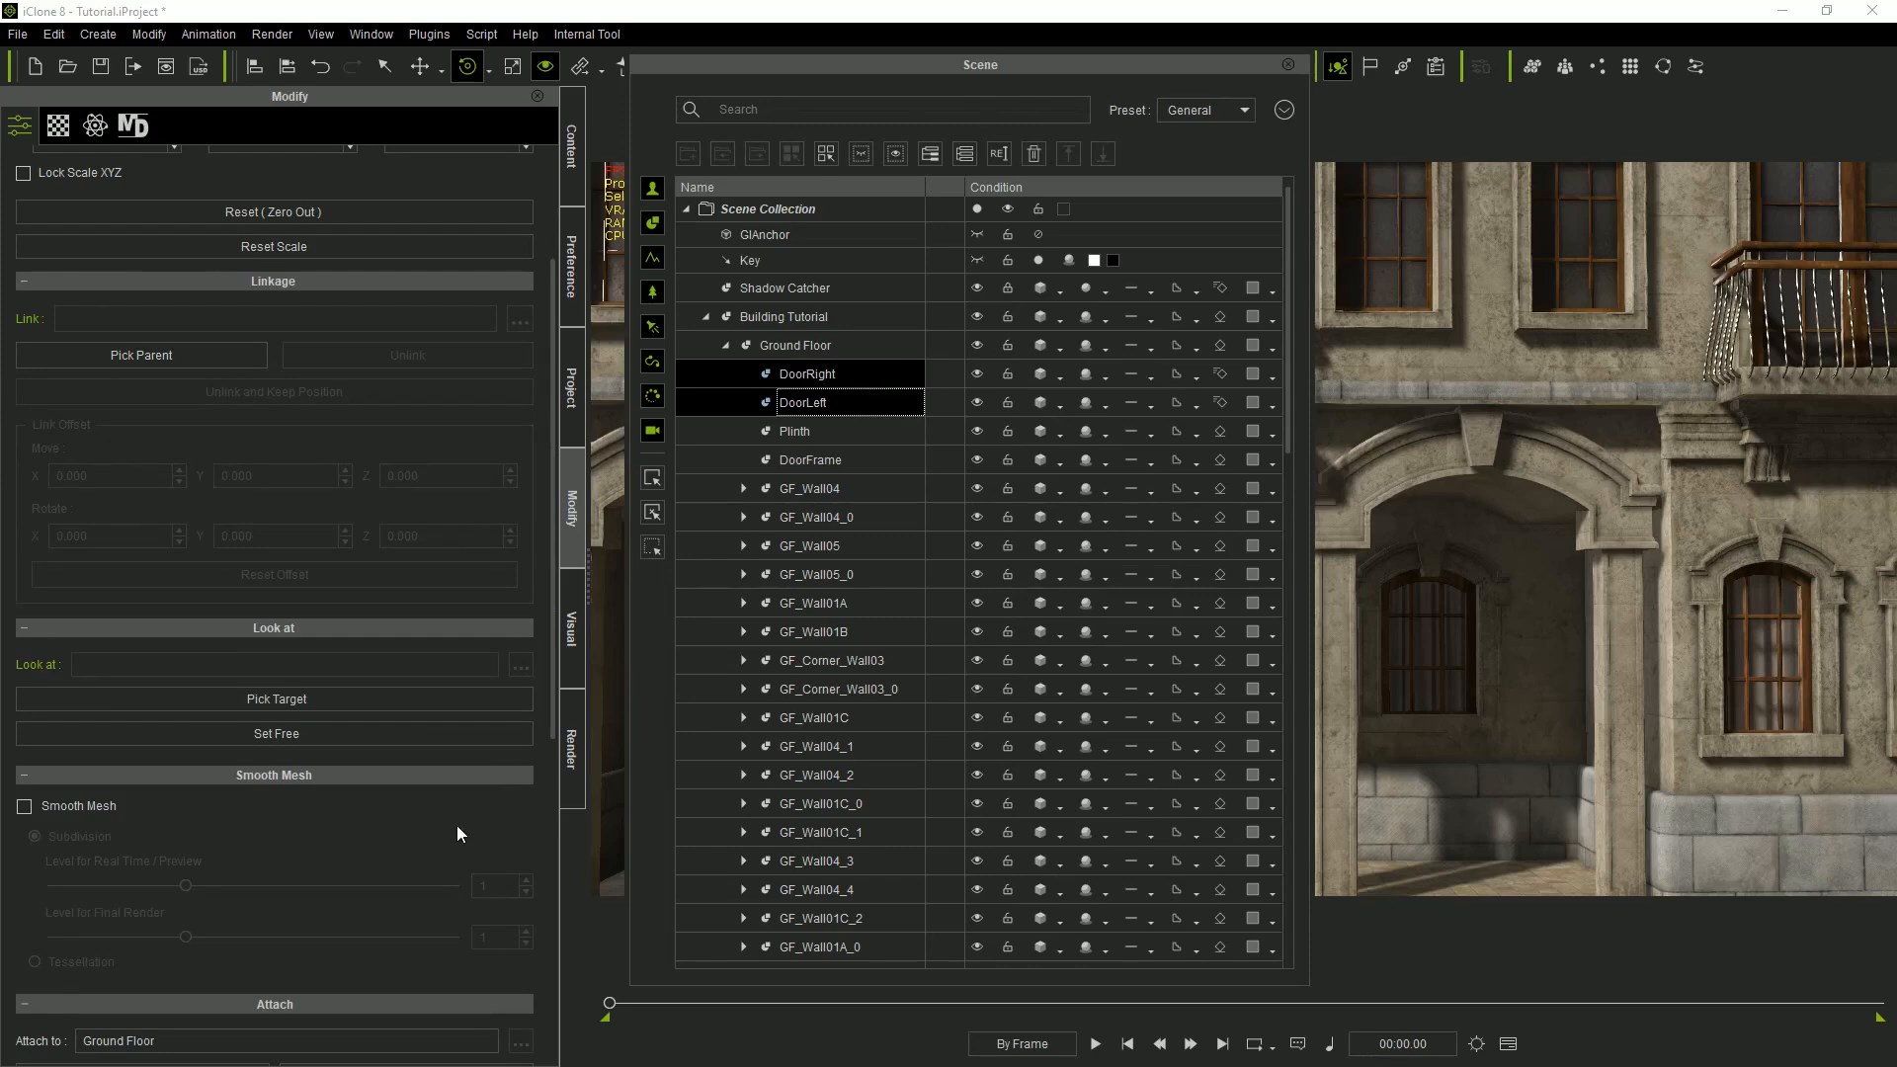
pyautogui.scroll(-5, 453, 827)
pyautogui.click(438, 660)
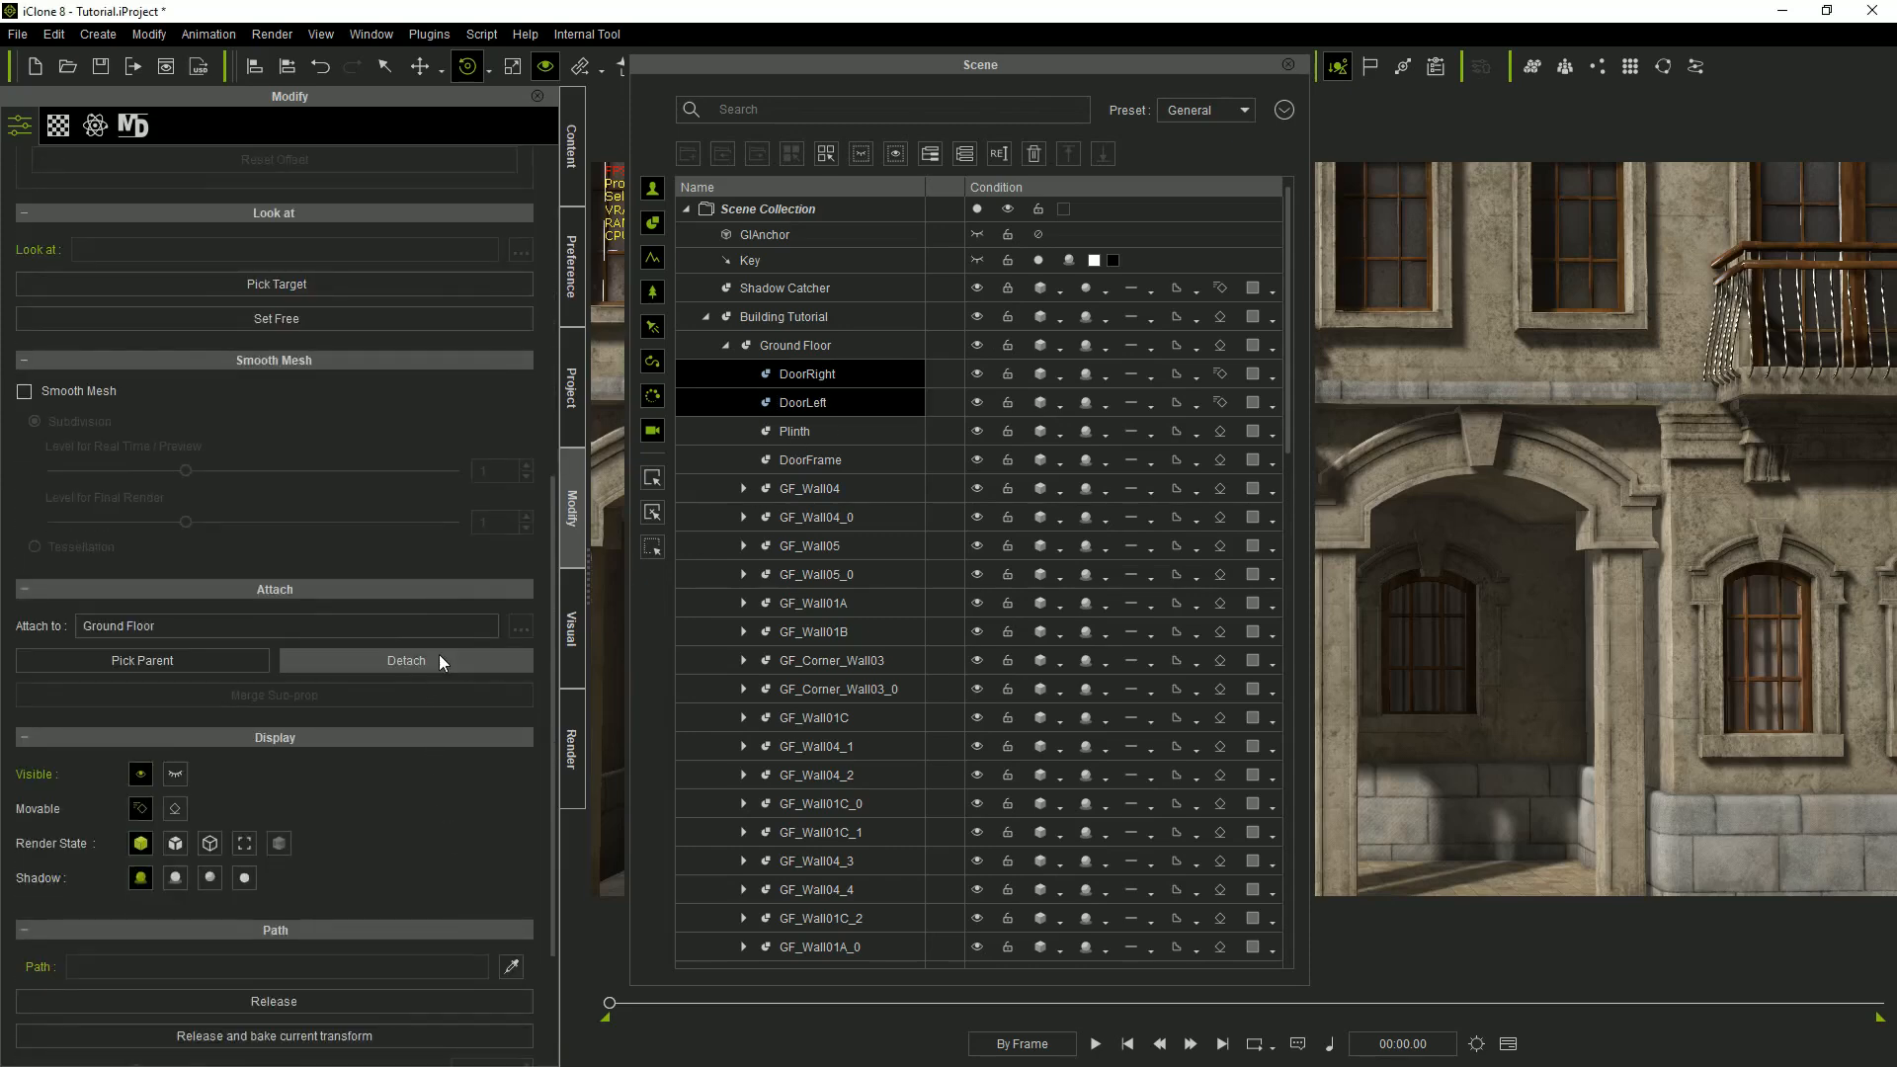
pyautogui.click(785, 316)
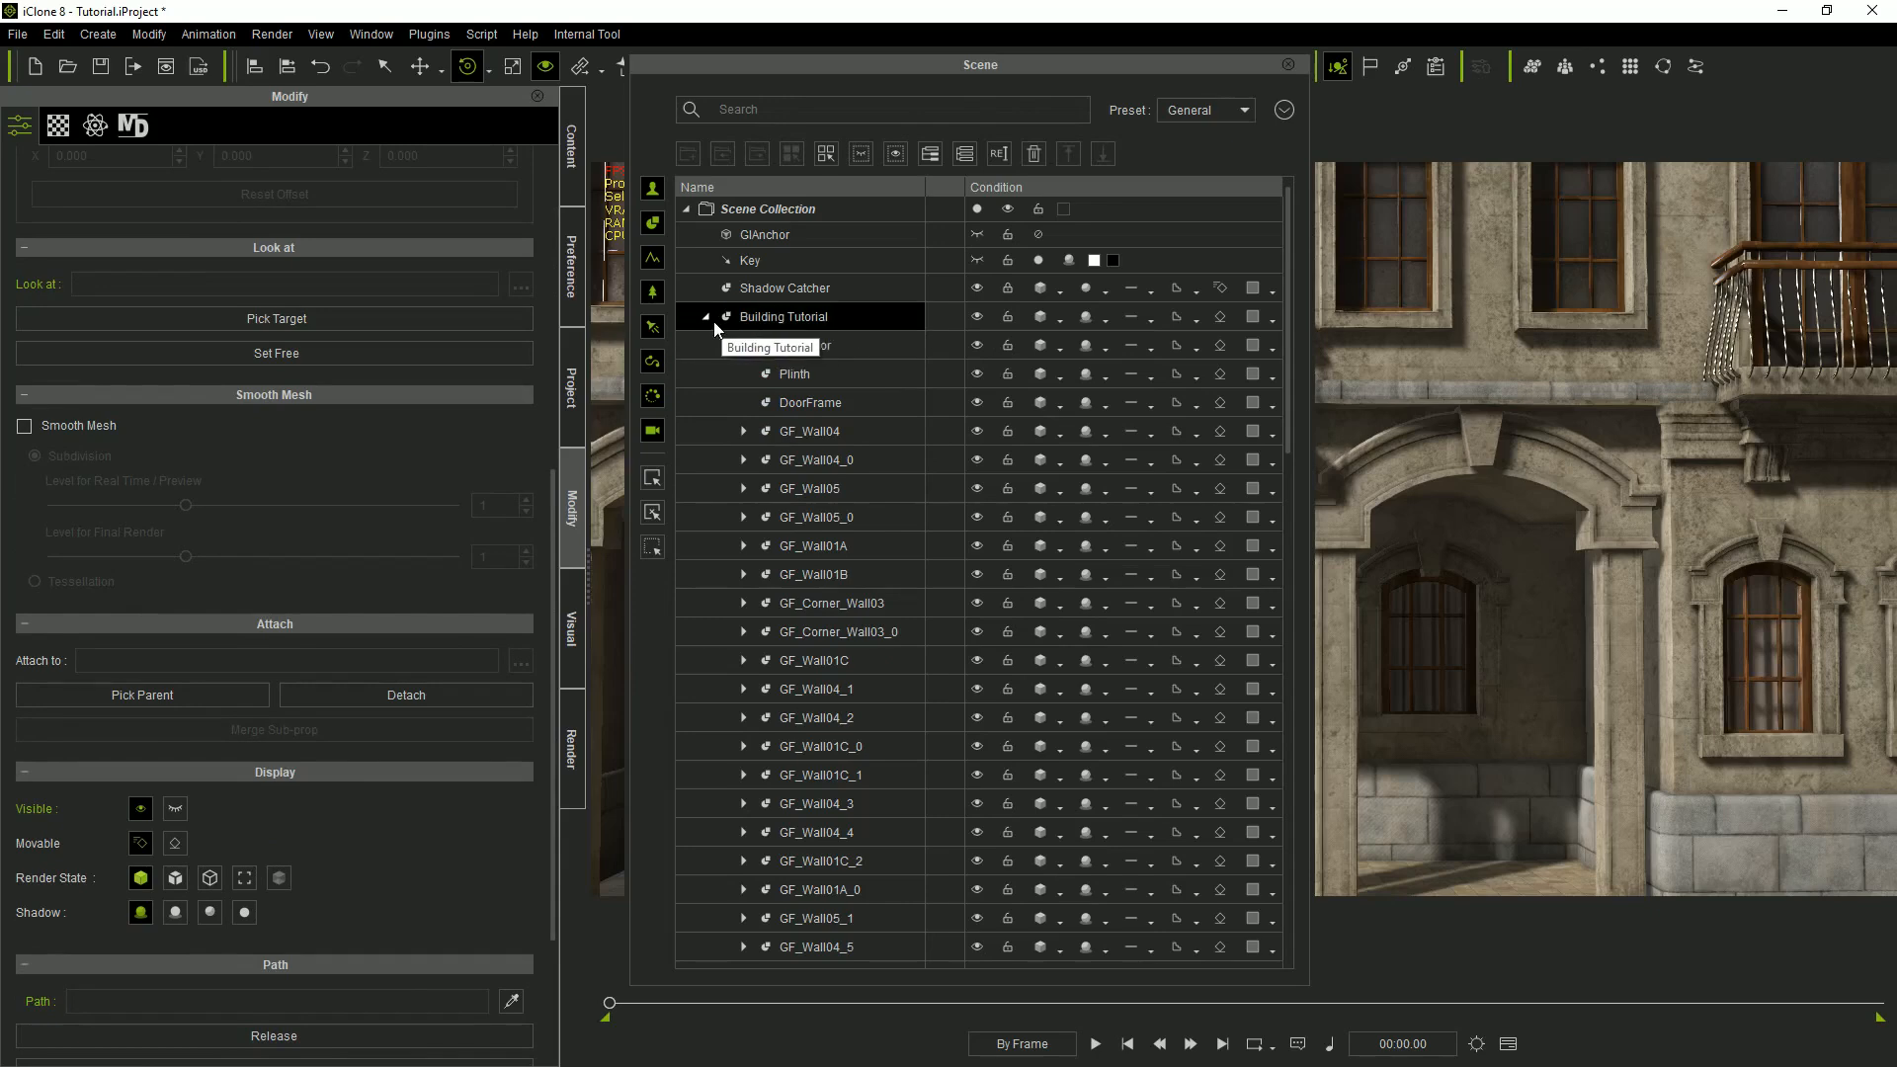
pyautogui.click(705, 316)
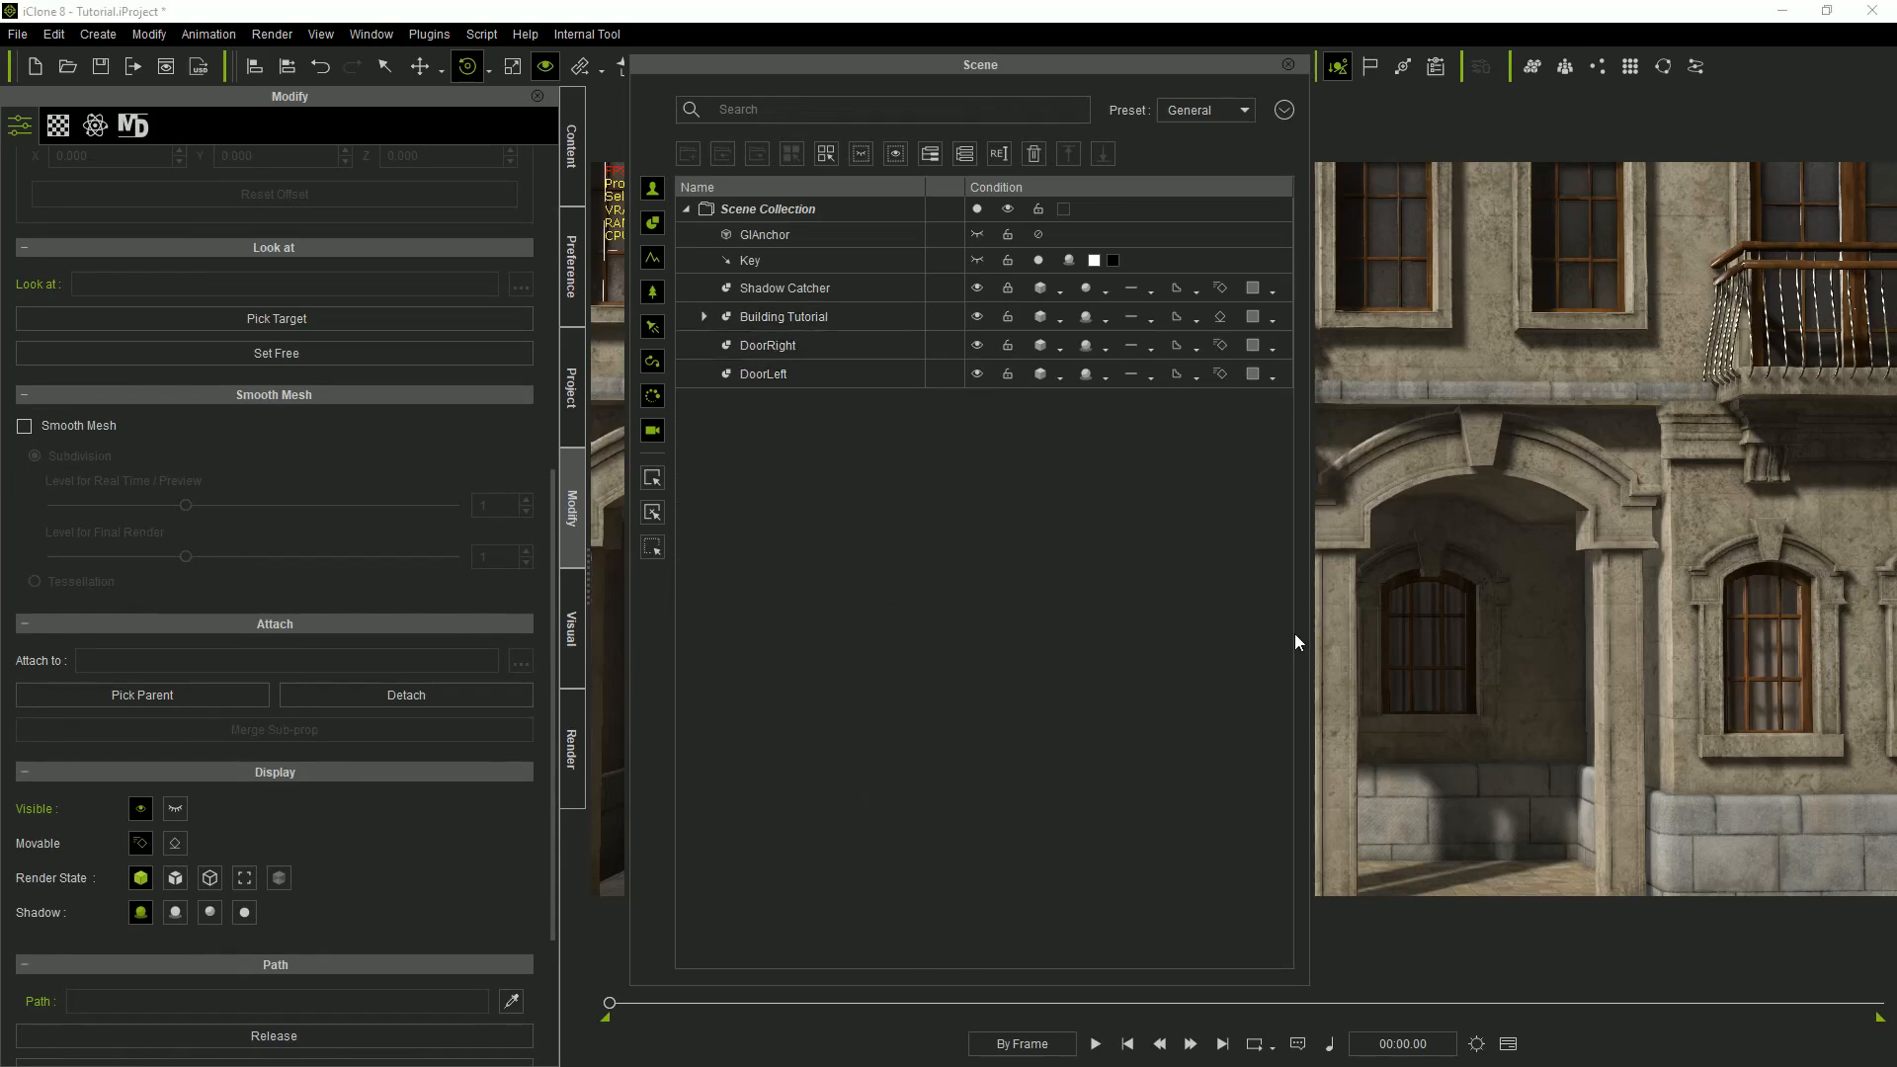
pyautogui.press('F5')
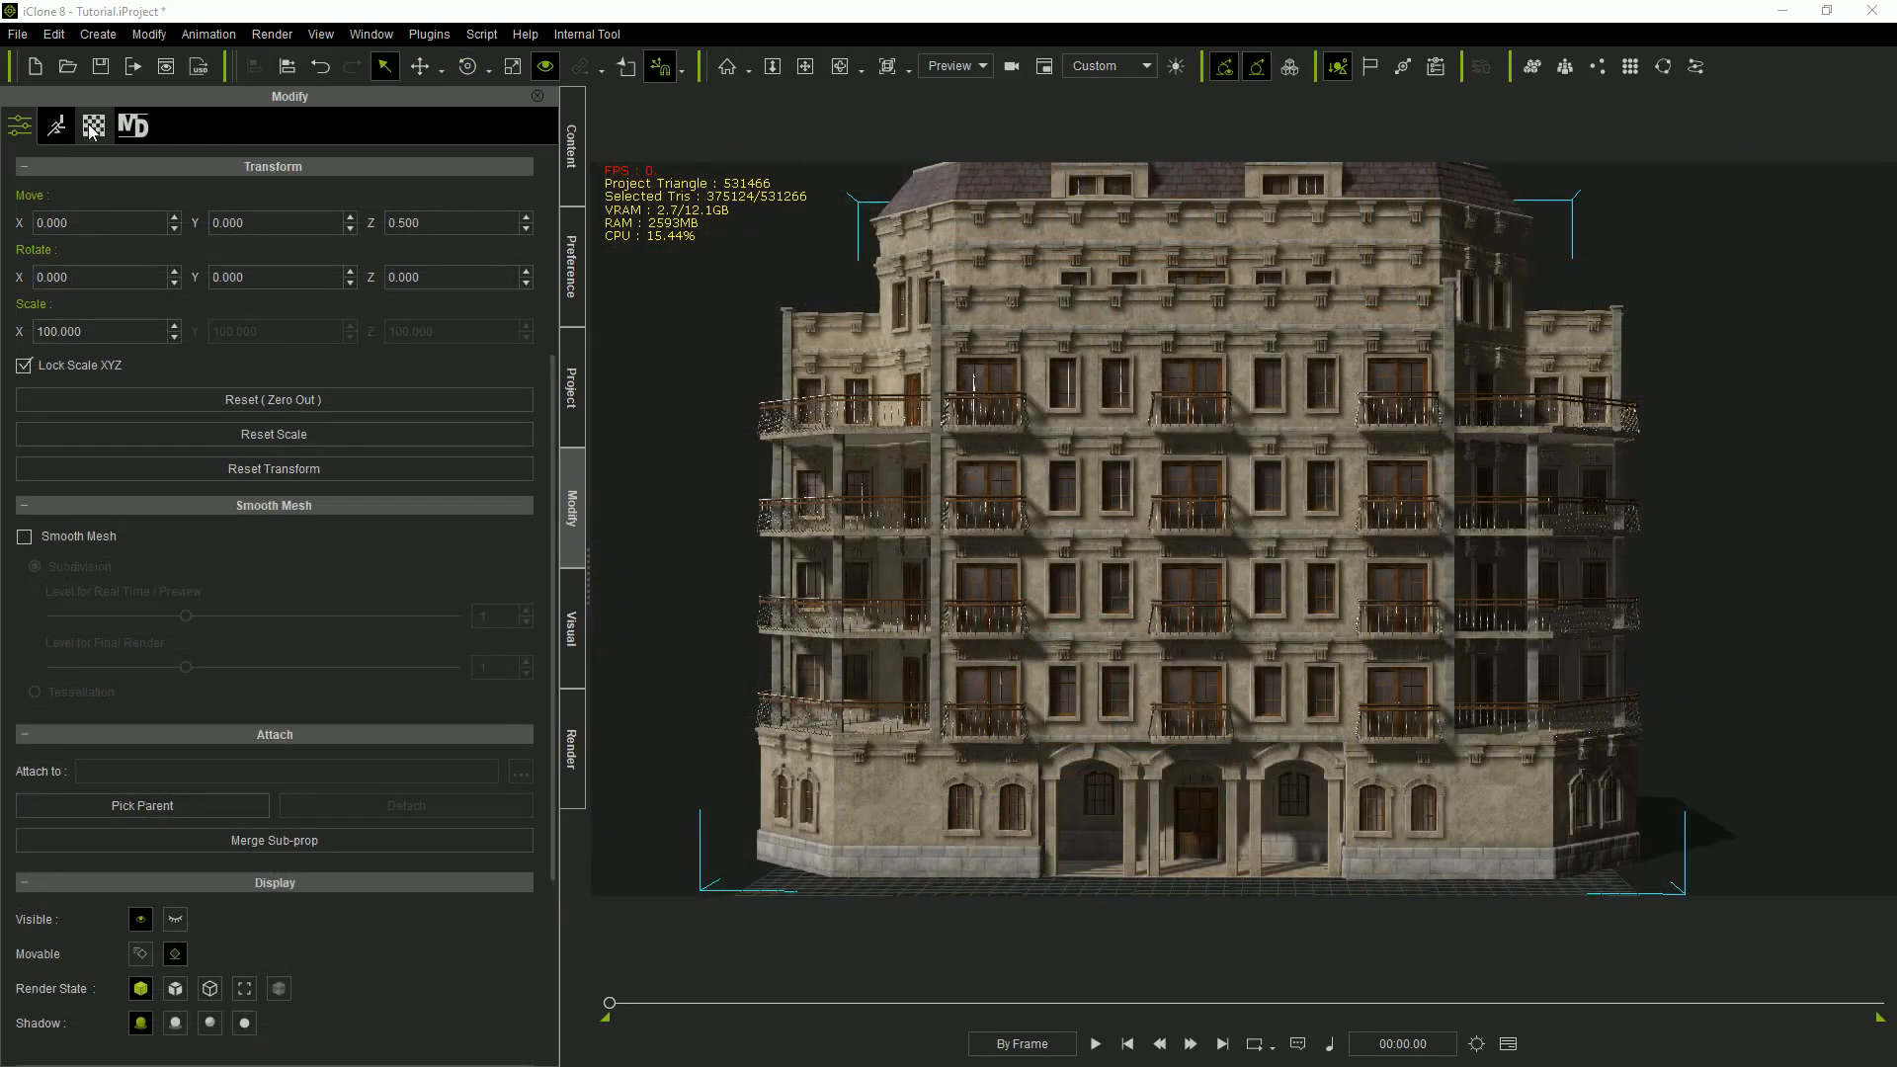
# Unlink the Glass material of the window behind the right entrance arch and set its Glow strength to 54.
pyautogui.click(93, 127)
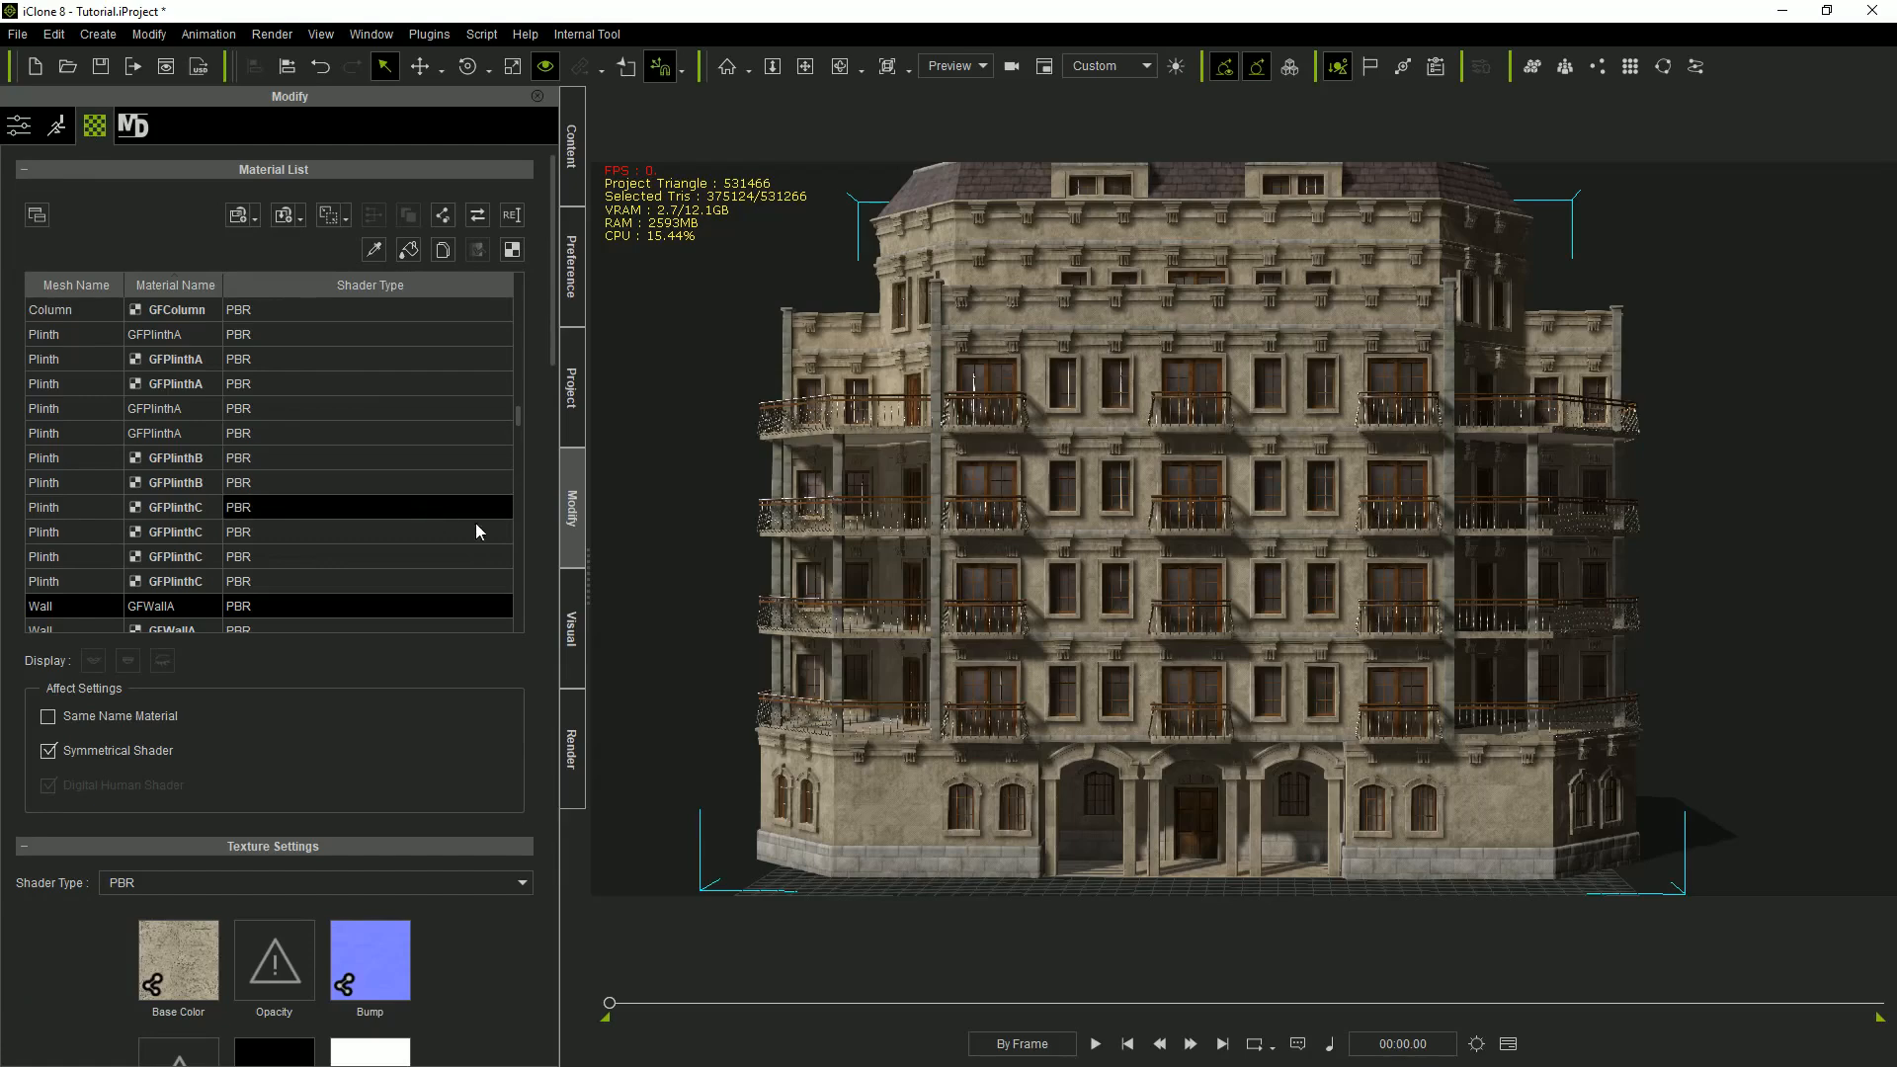
pyautogui.click(1304, 793)
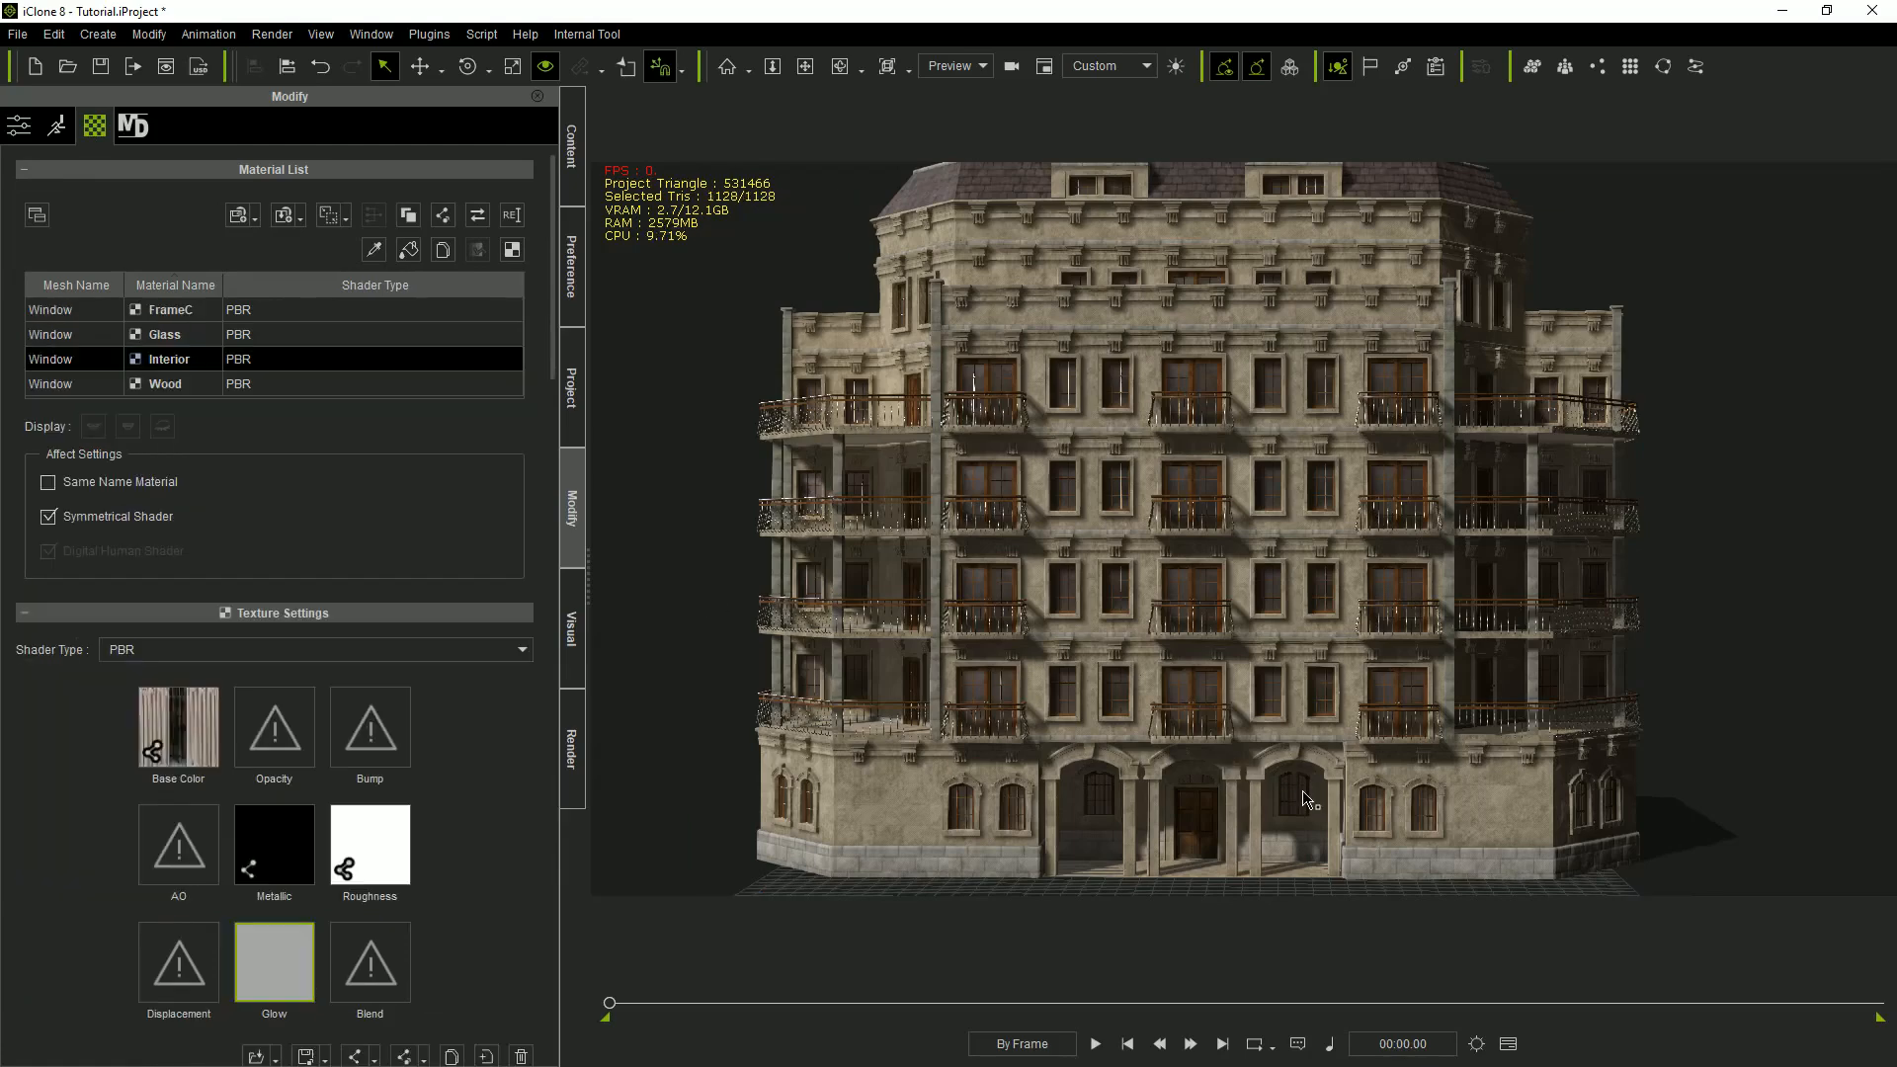
pyautogui.click(164, 336)
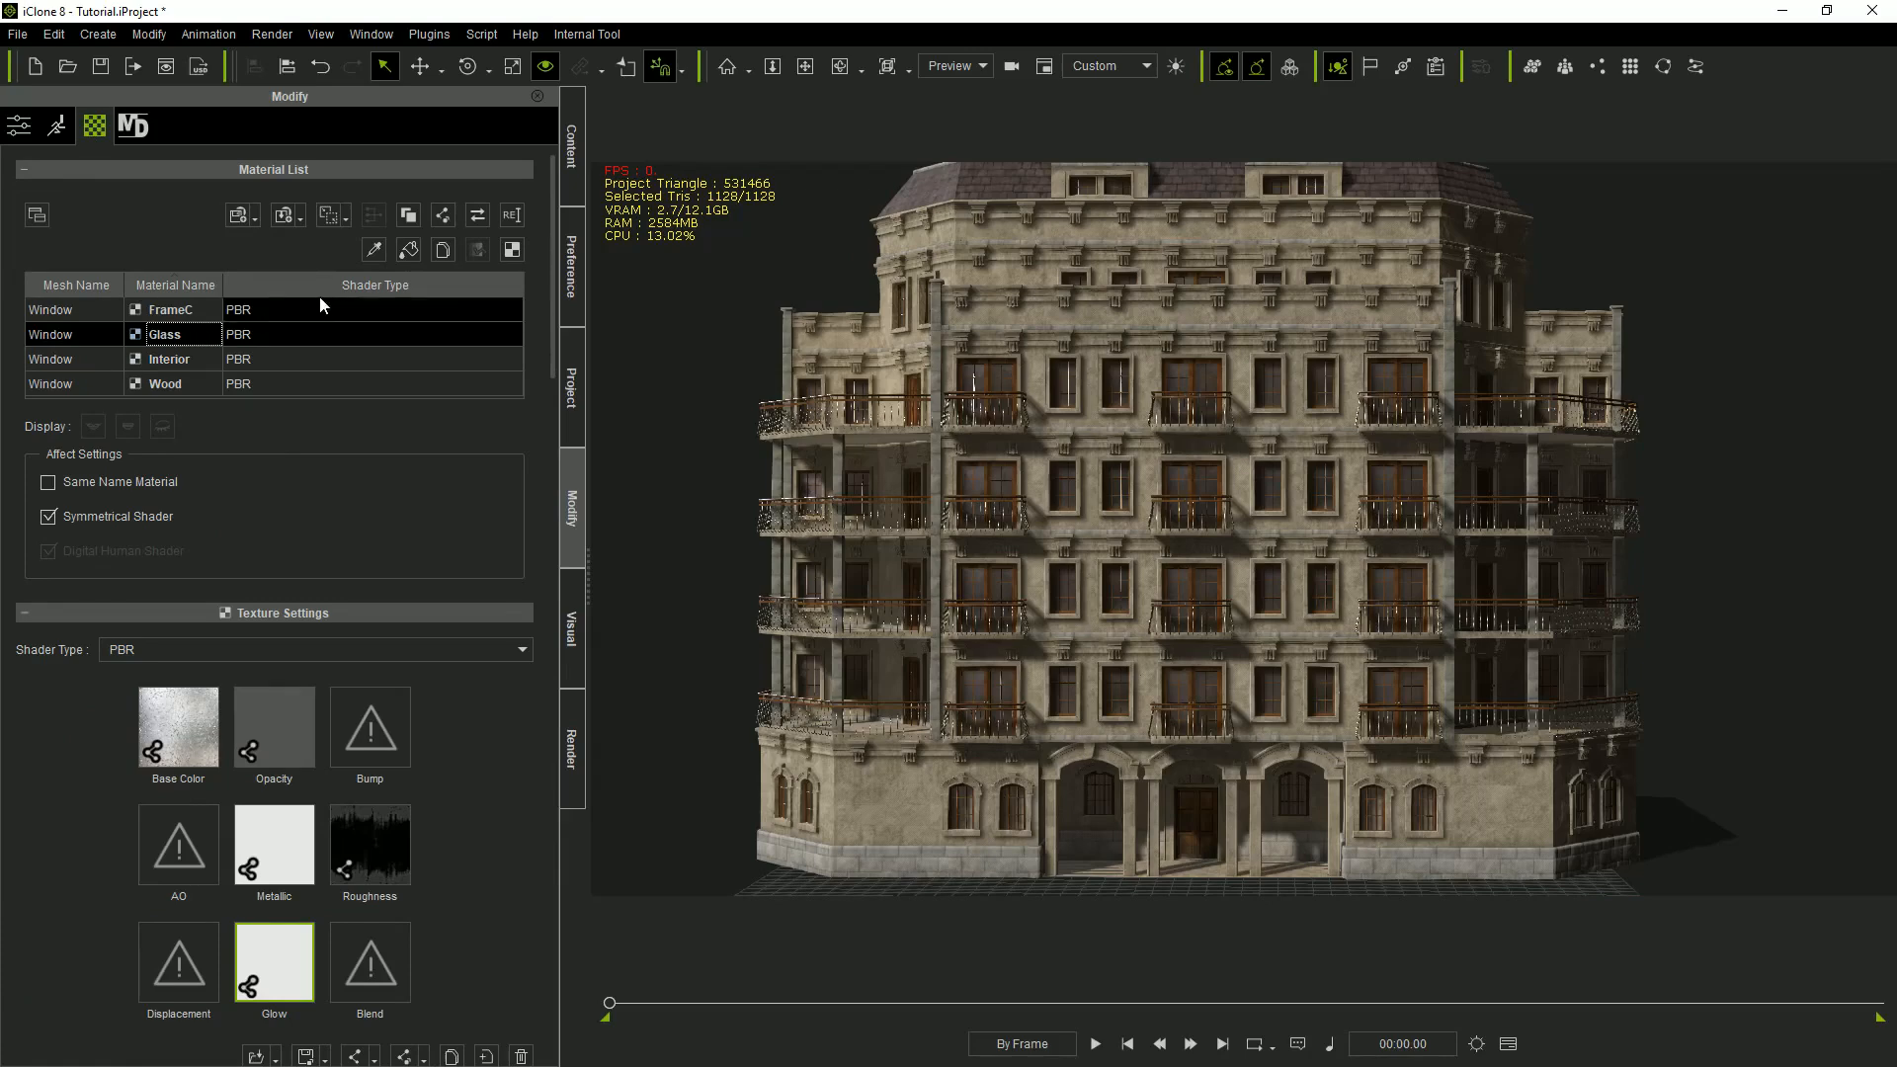
pyautogui.click(408, 217)
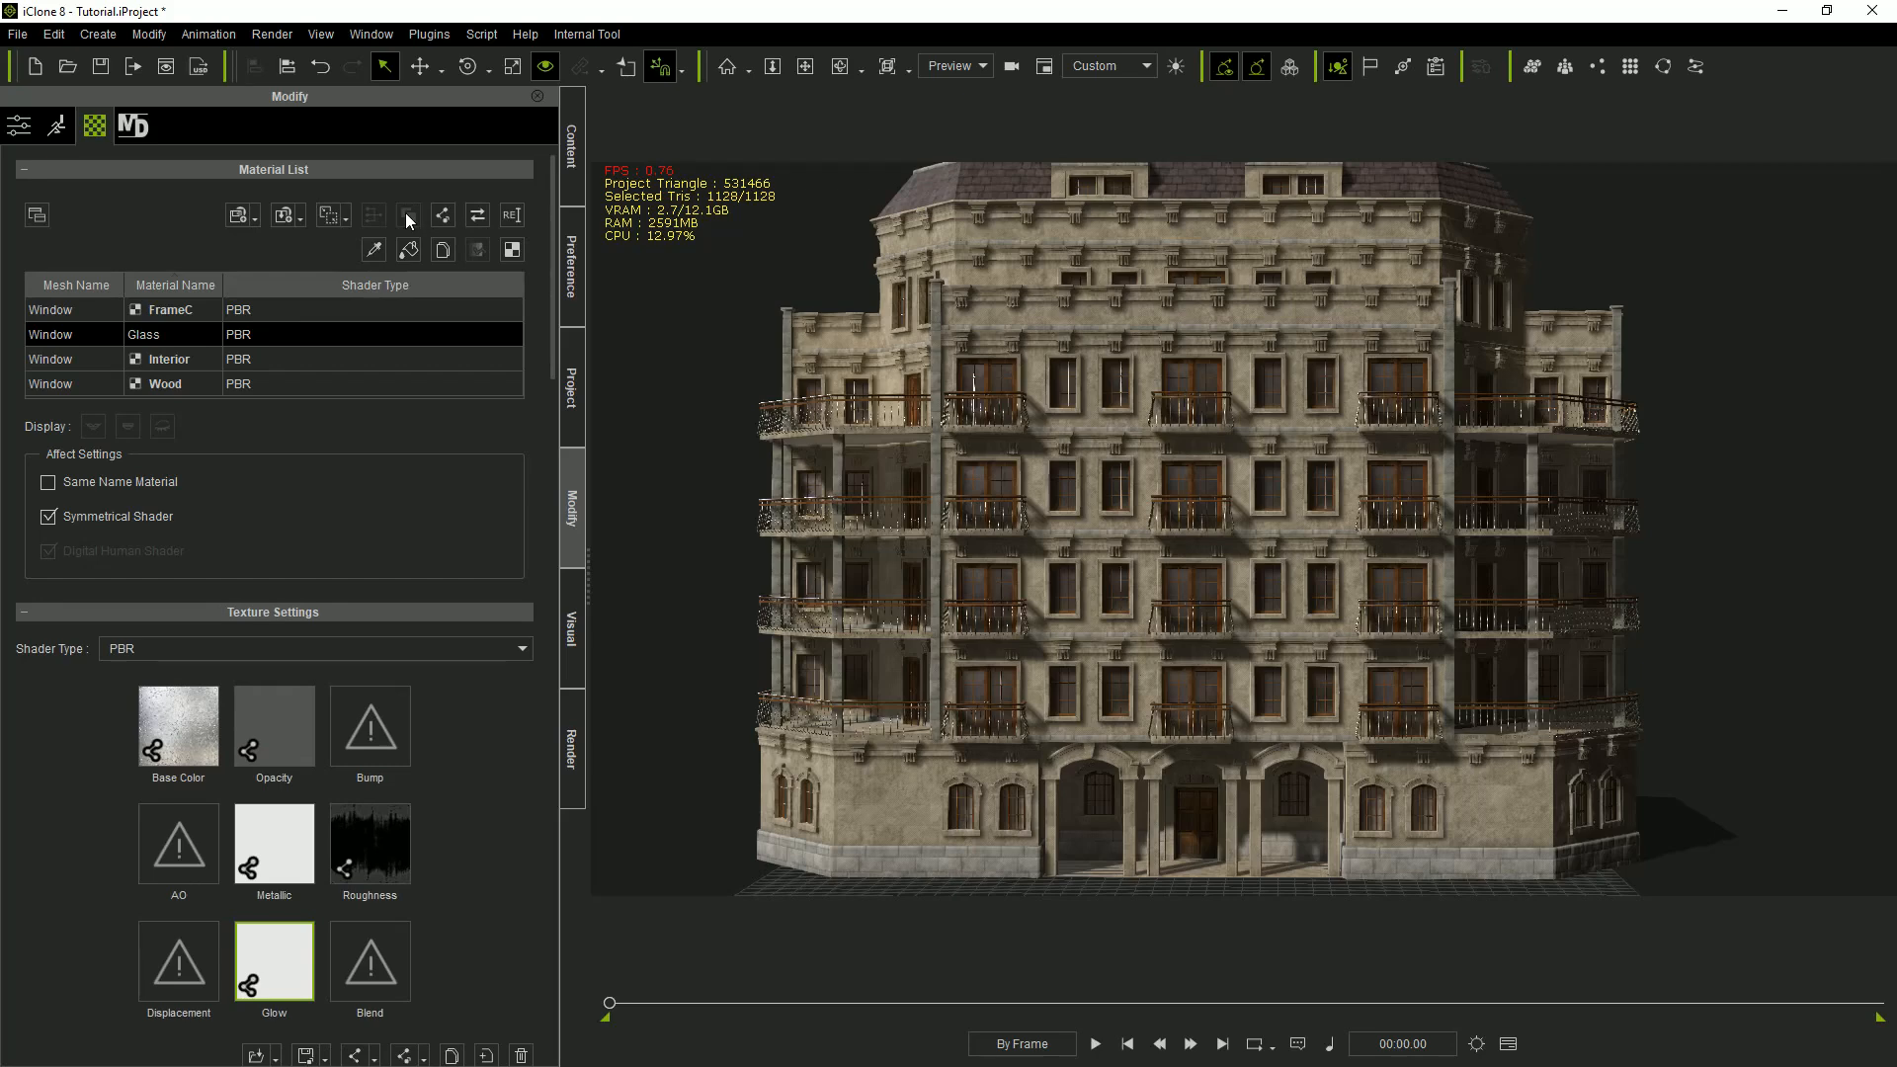
pyautogui.scroll(-5, 442, 939)
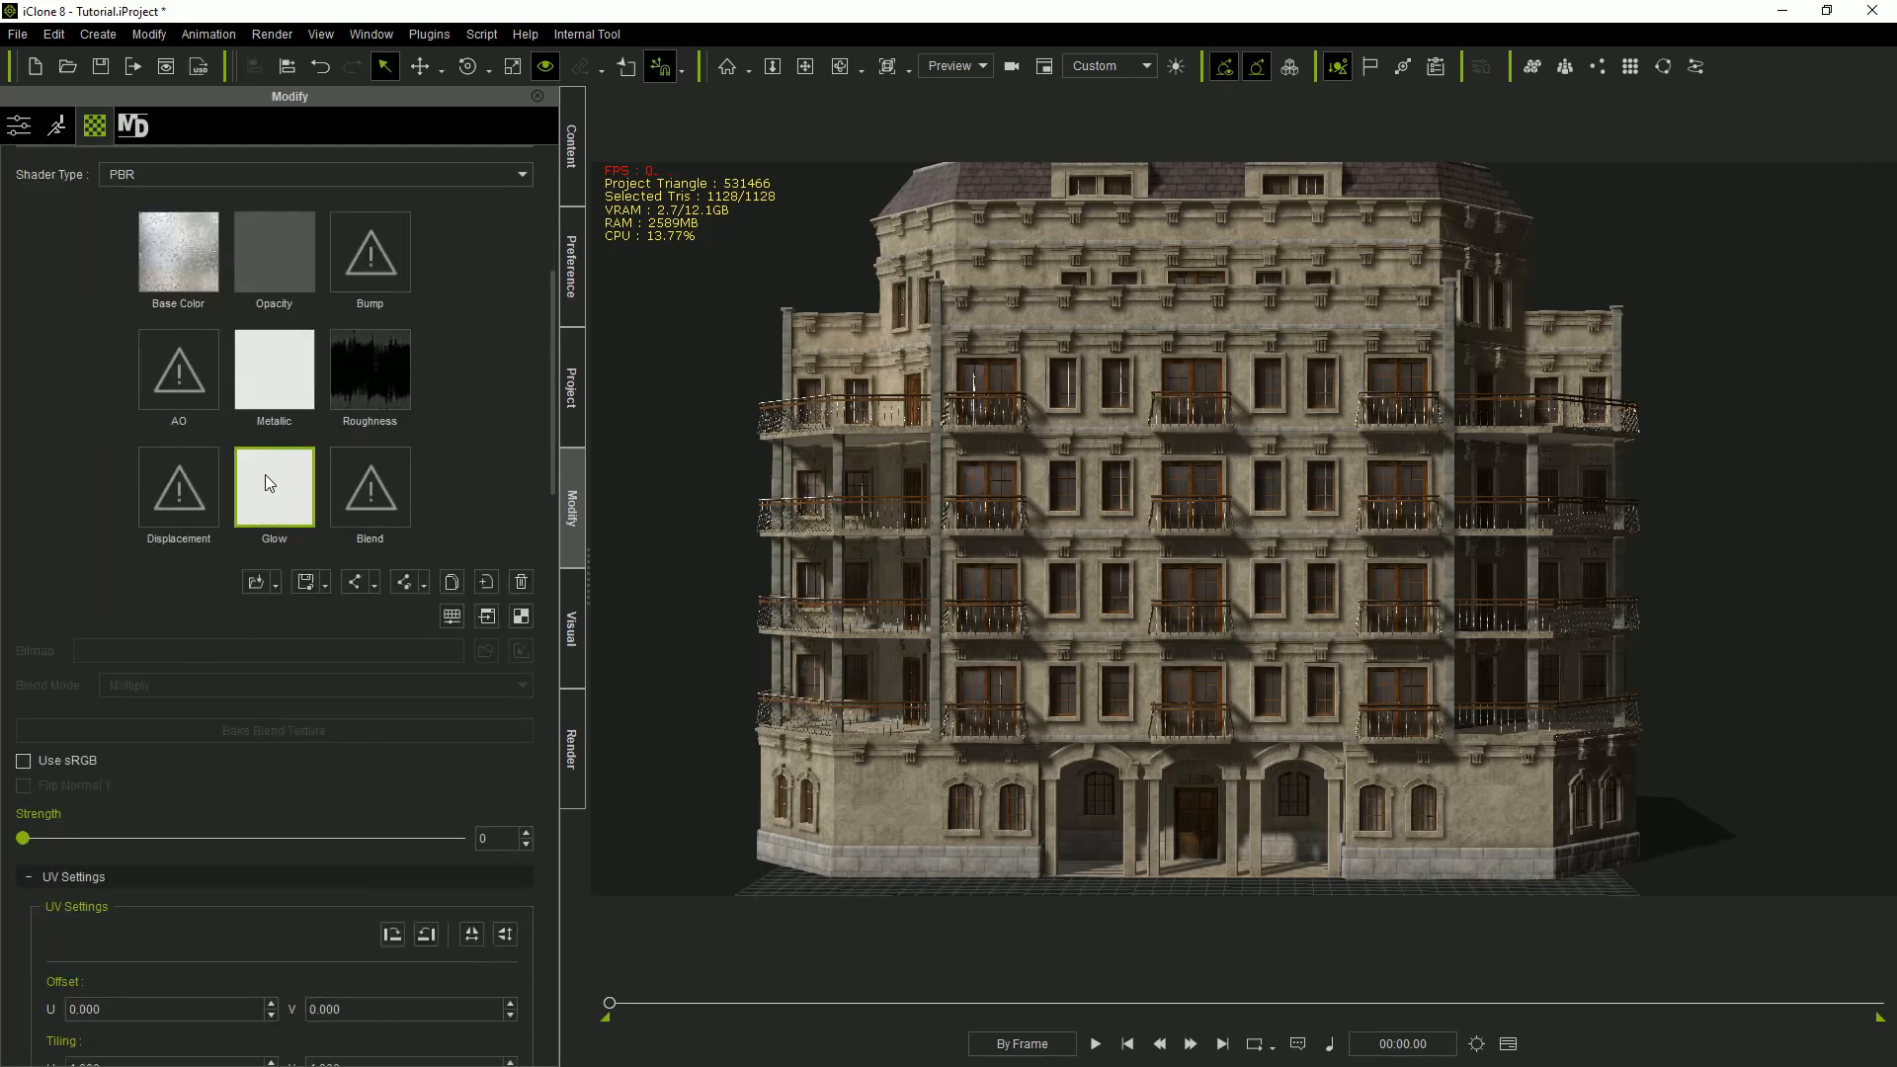
pyautogui.moveTo(22, 838); pyautogui.dragTo(259, 839)
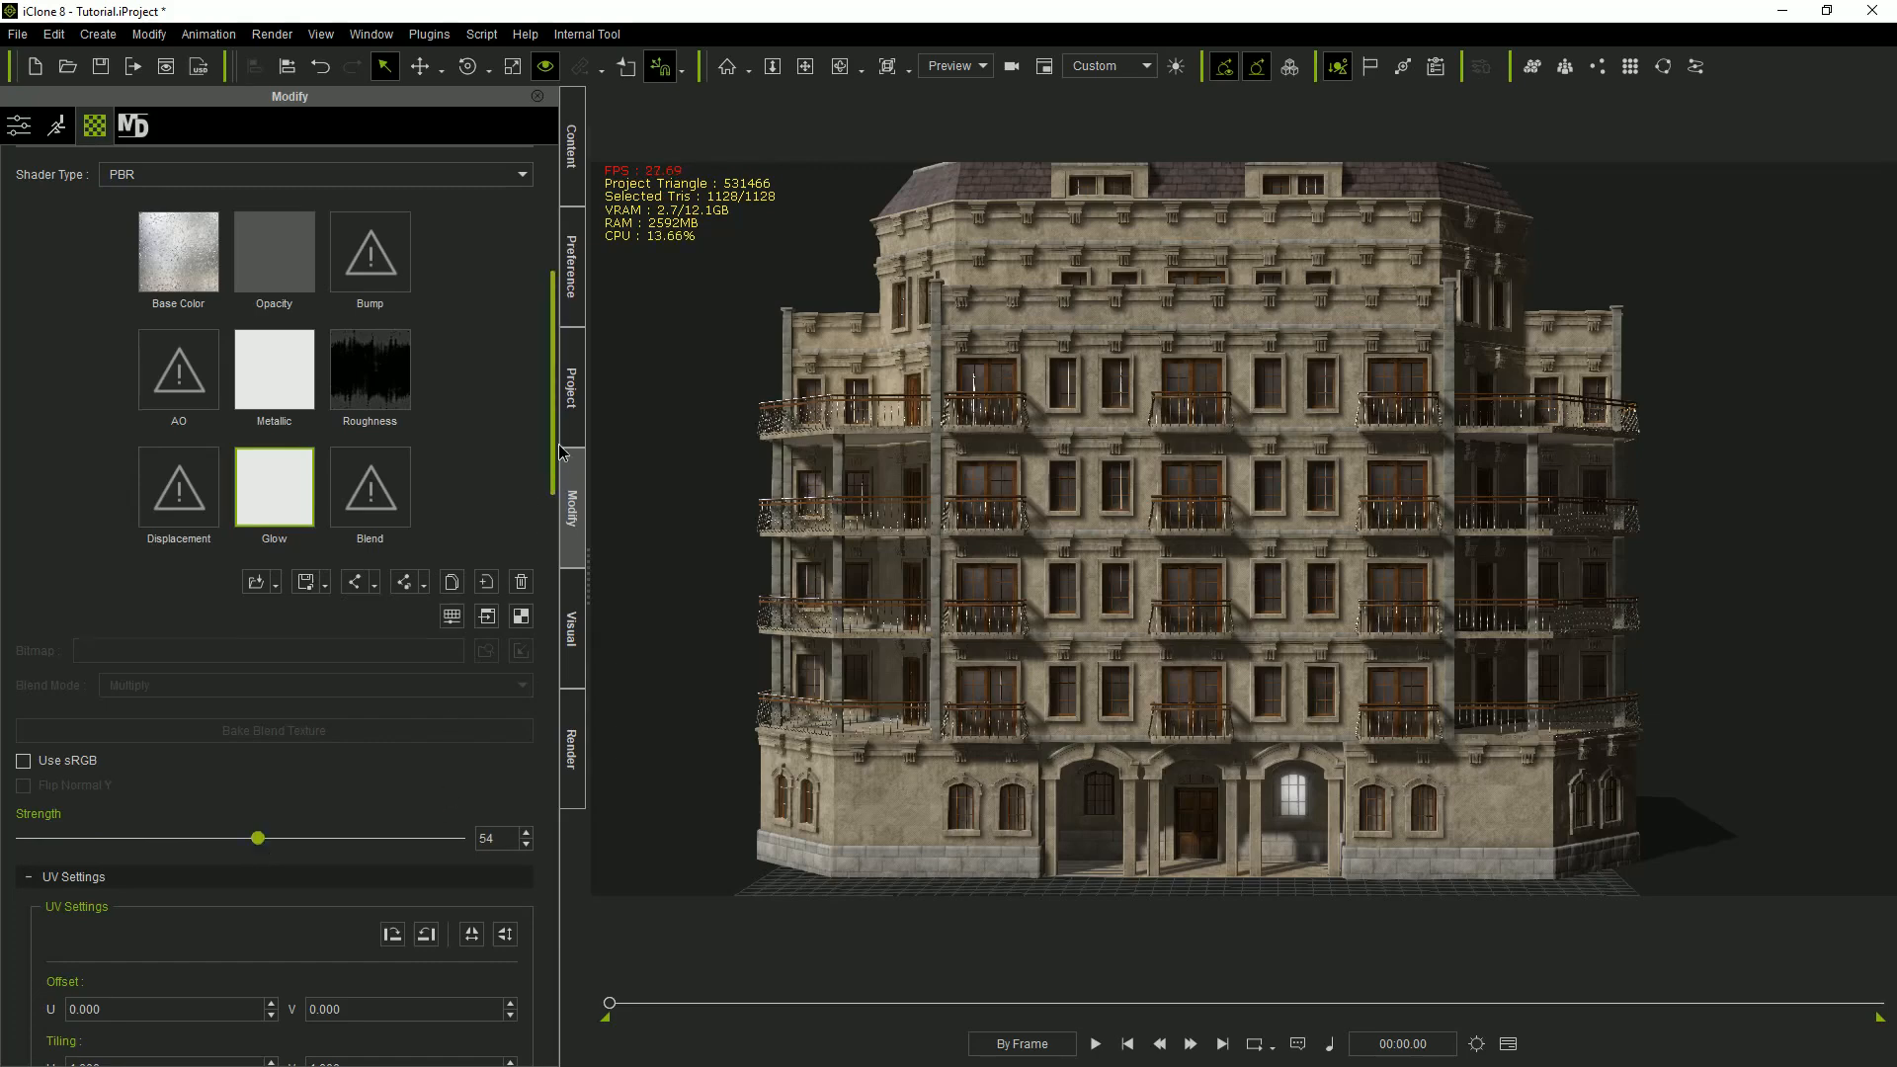
# Copy the glowing Glass material onto the left front ground-floor windows and the left front windows and balcony door of the second upper floor.
pyautogui.moveTo(556, 452); pyautogui.dragTo(572, 110)
pyautogui.click(374, 249)
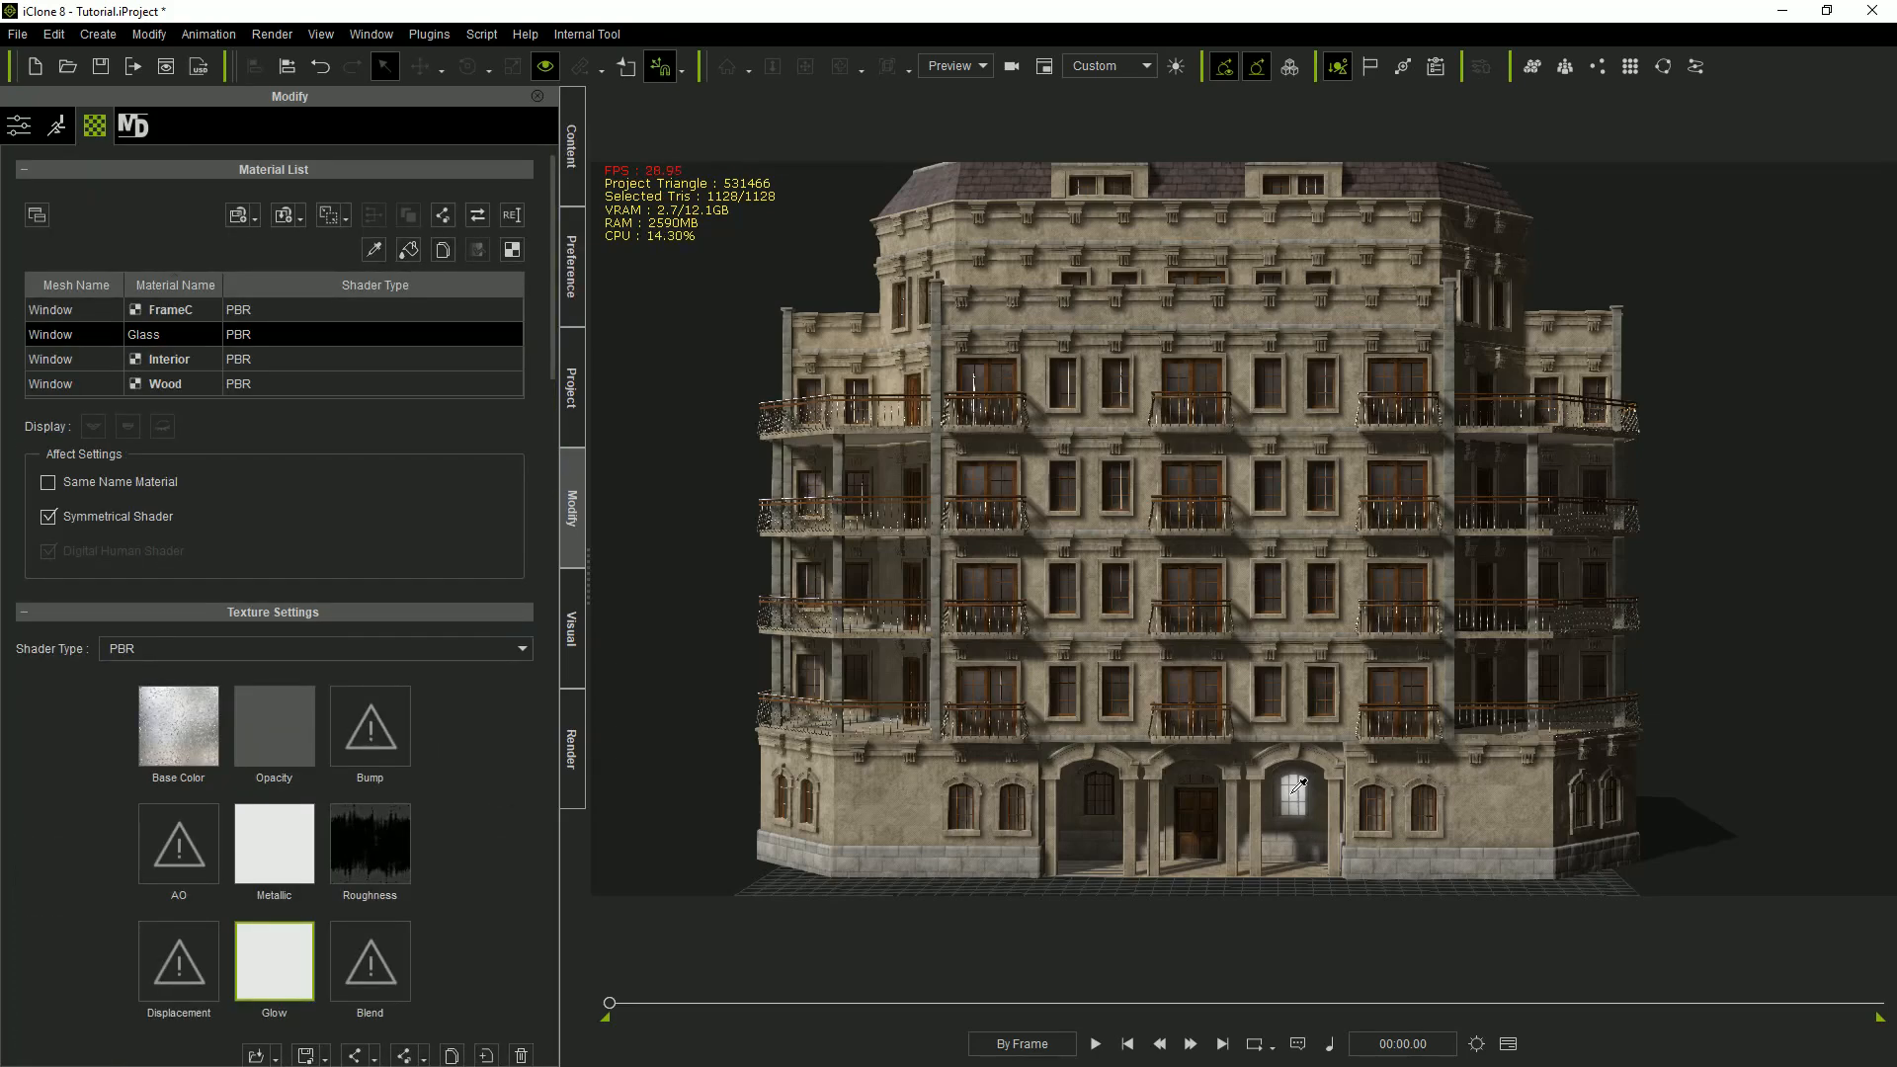
pyautogui.click(408, 249)
pyautogui.click(971, 796)
pyautogui.click(982, 573)
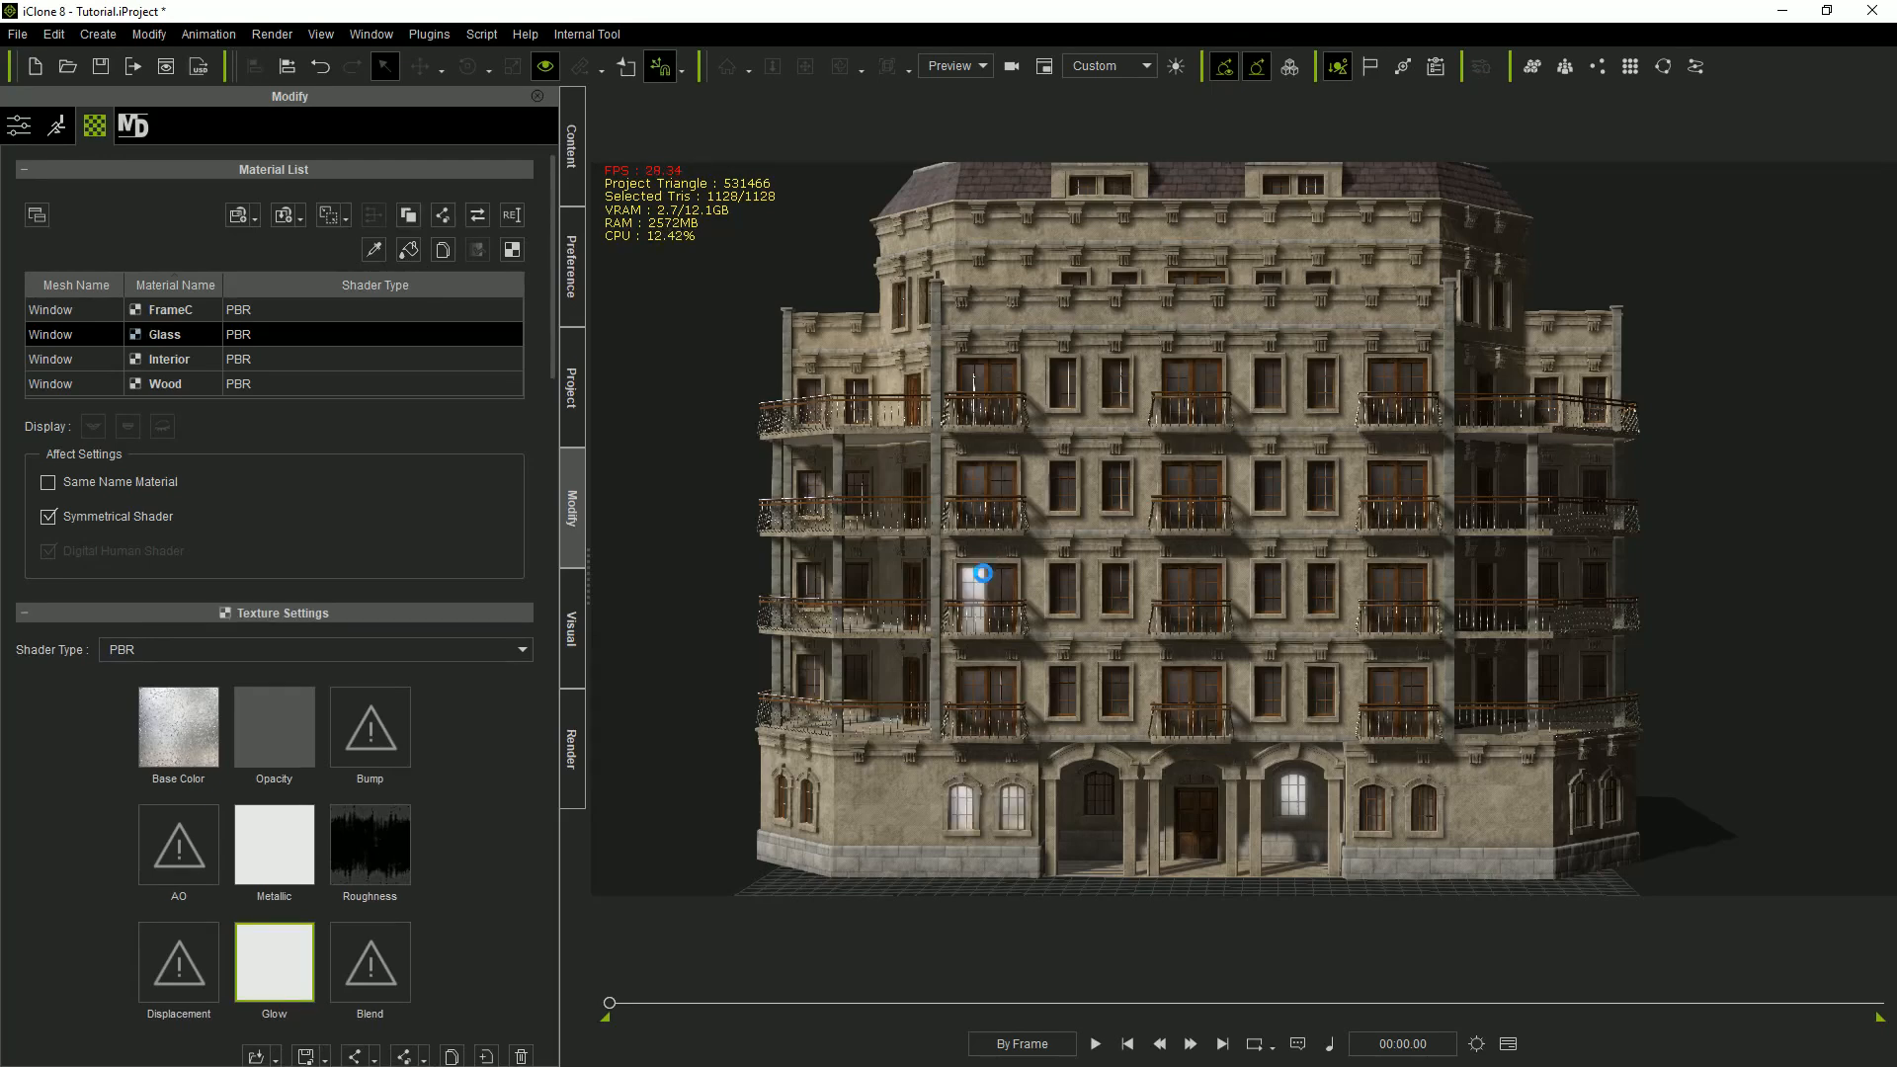
pyautogui.click(1066, 592)
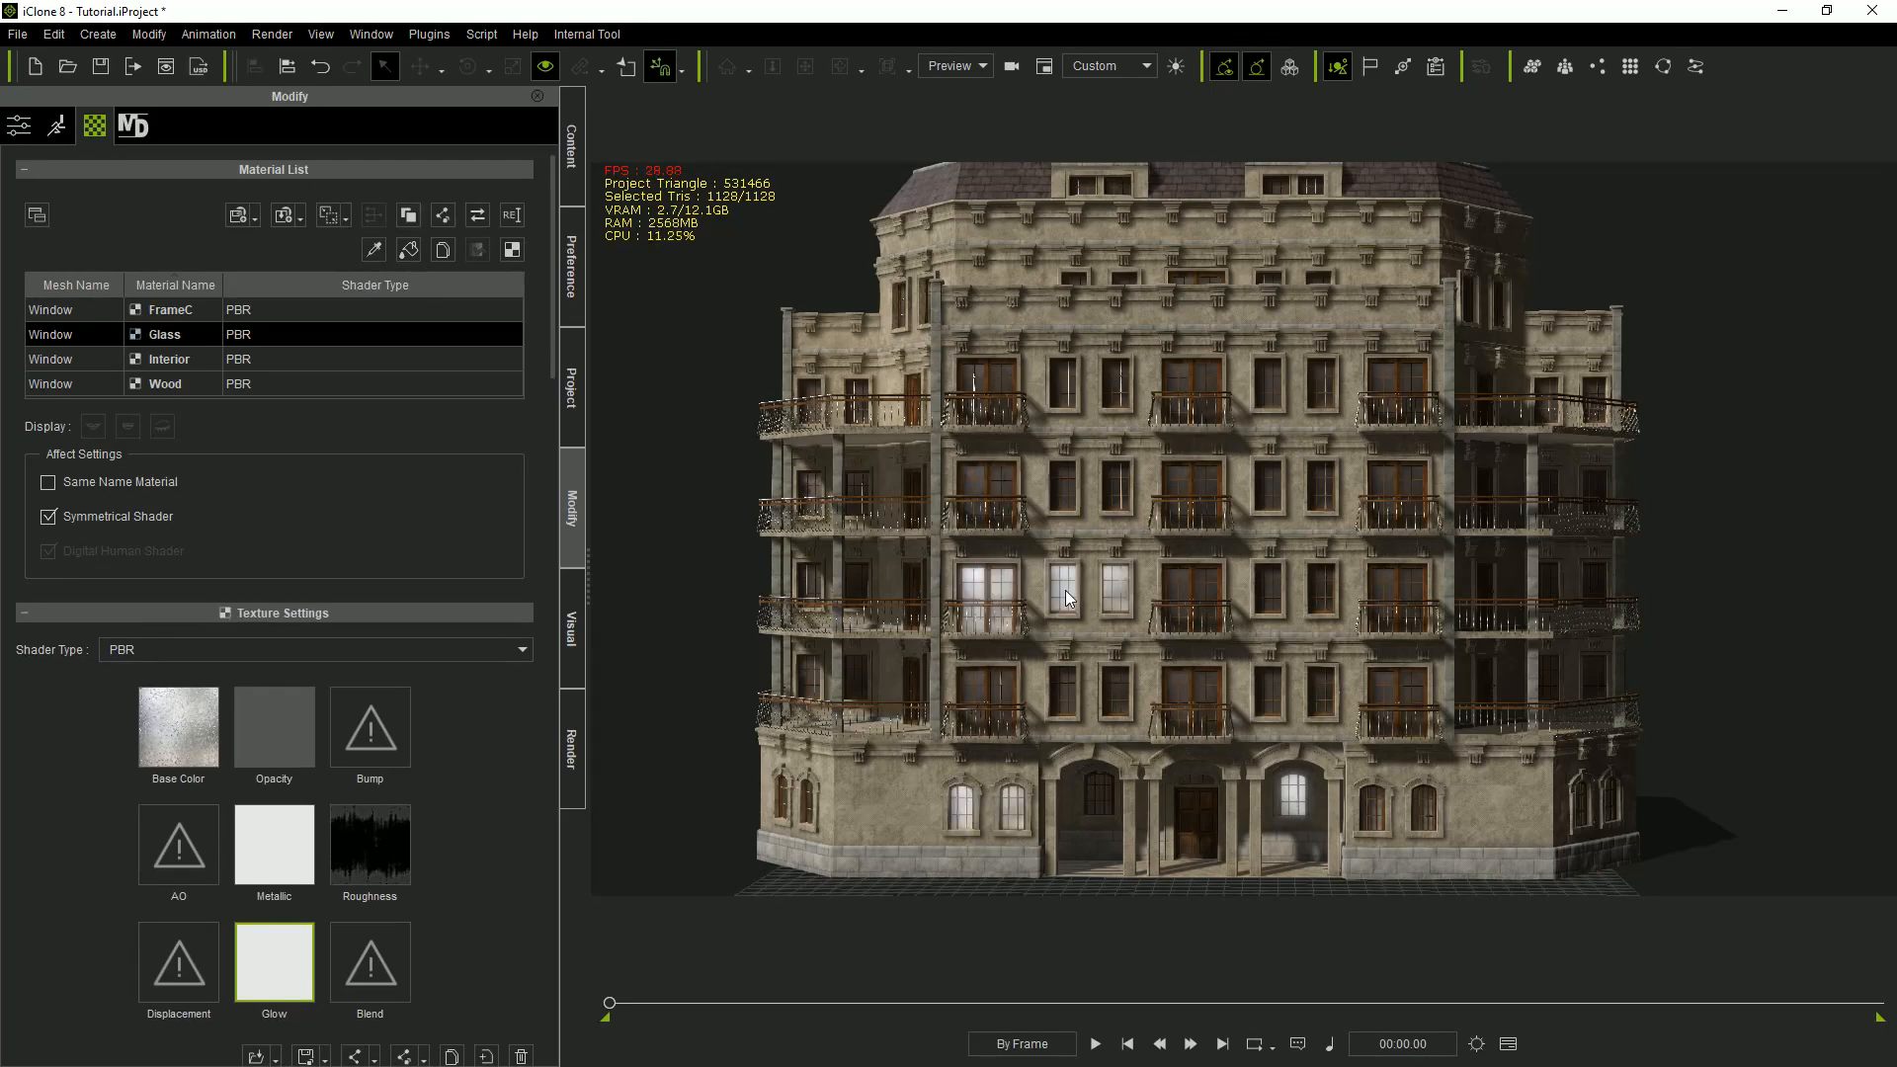
# Apply the glowing glass to the third upper floor's right front windows, the fourth's left windows, and both wings of the second upper floor.
pyautogui.click(1329, 482)
pyautogui.click(1397, 476)
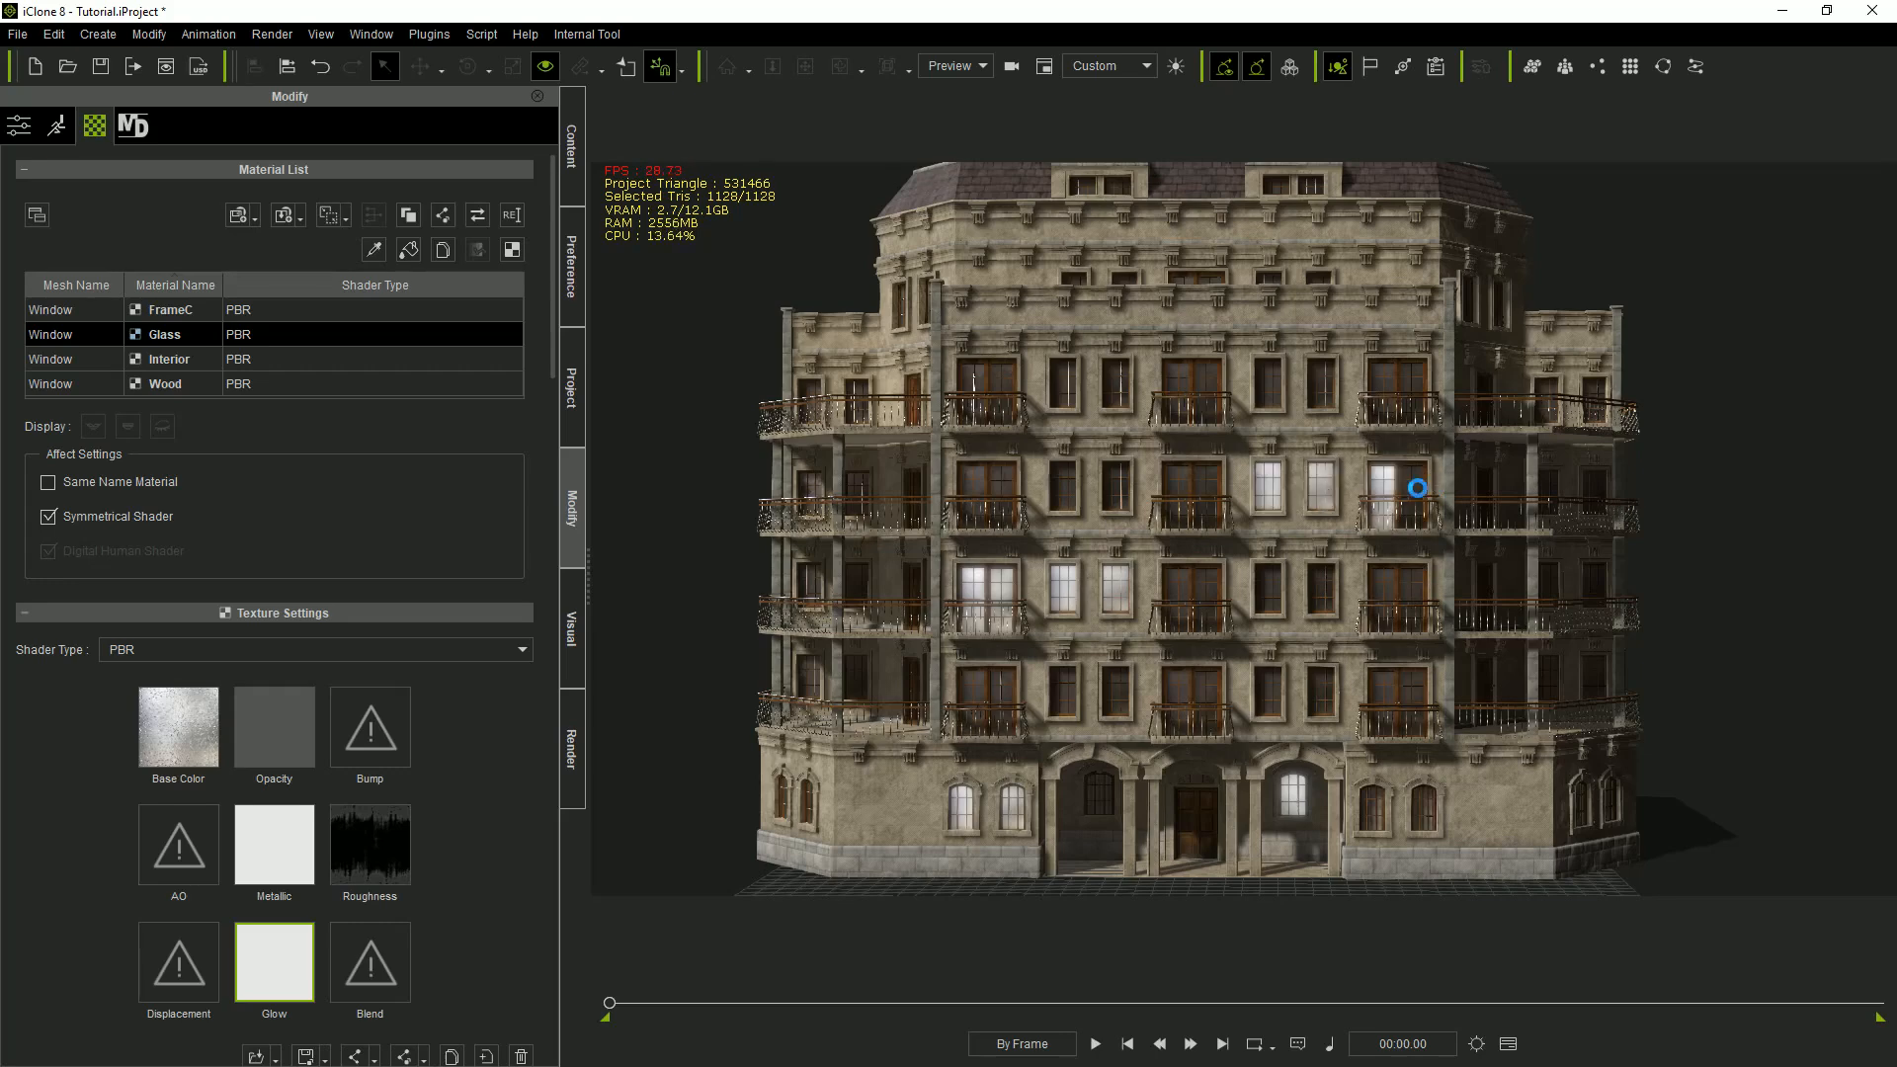
pyautogui.click(820, 582)
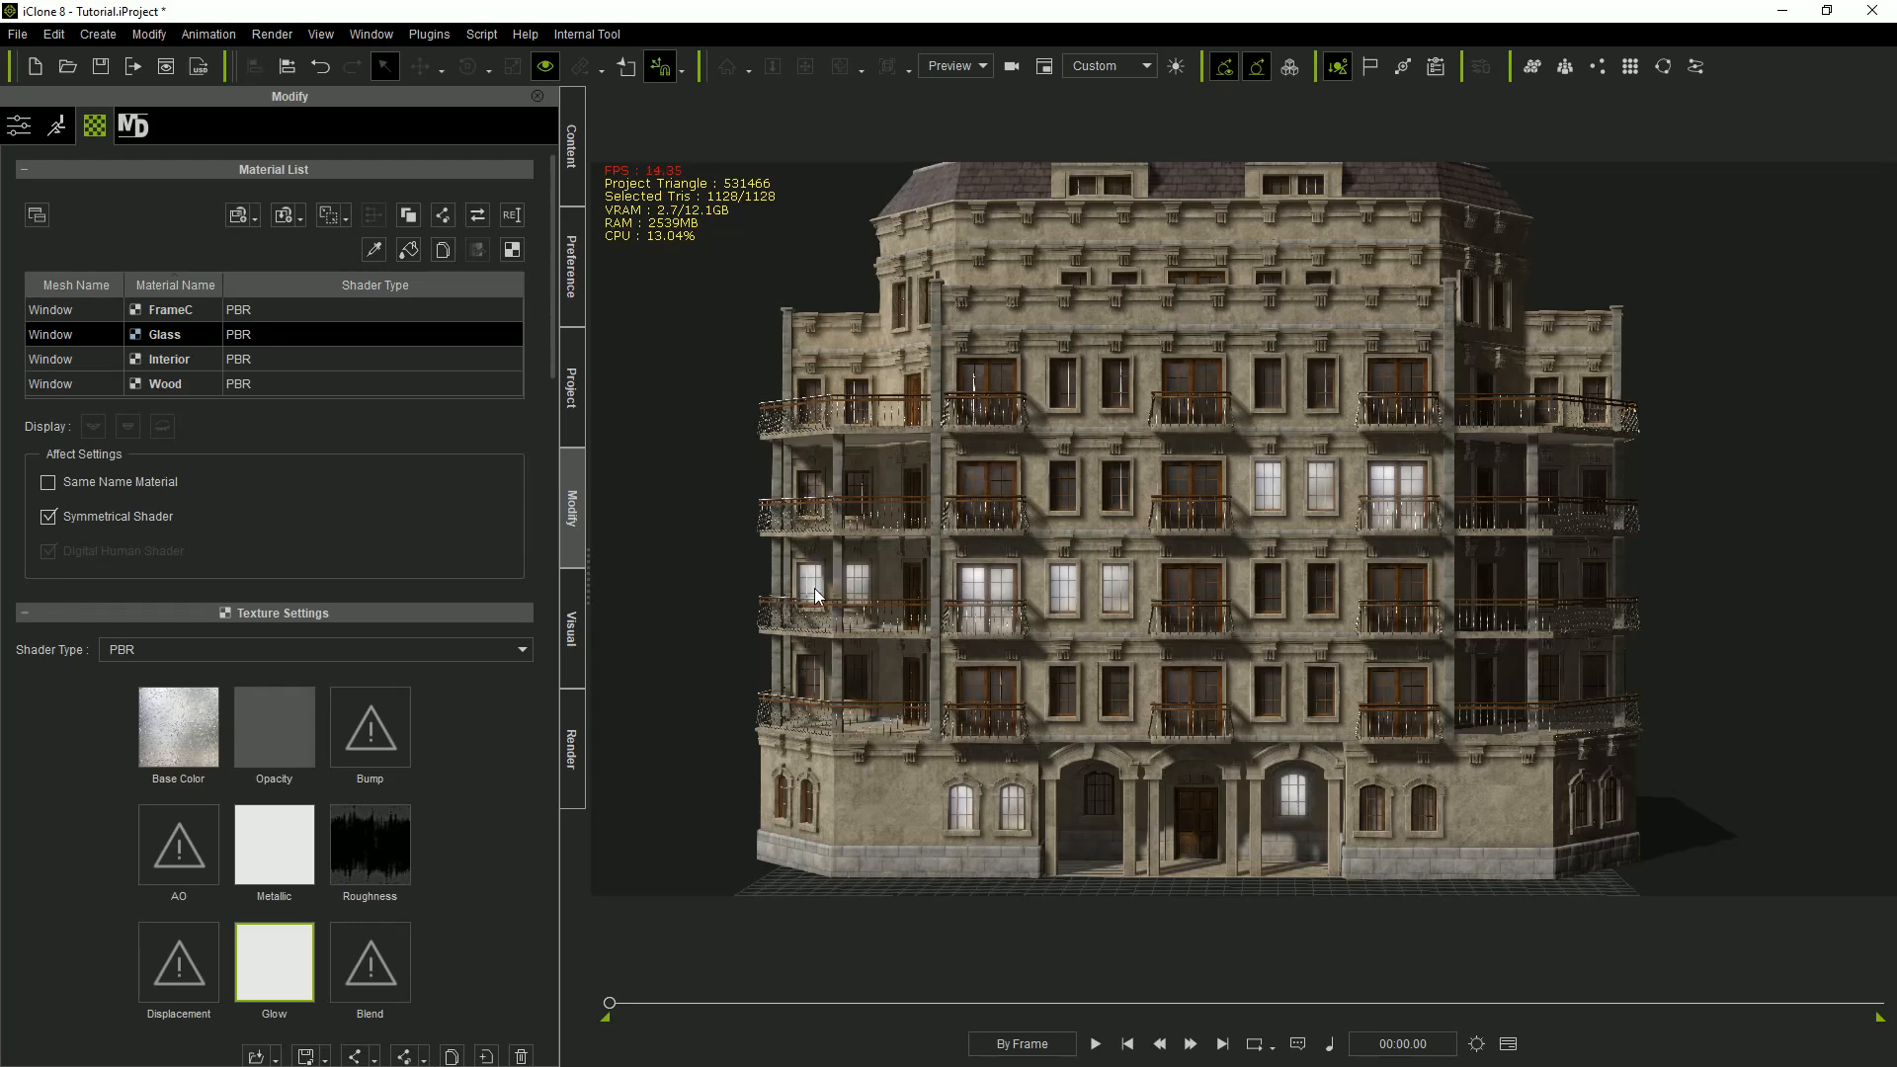
pyautogui.click(865, 387)
pyautogui.click(980, 372)
pyautogui.click(1069, 375)
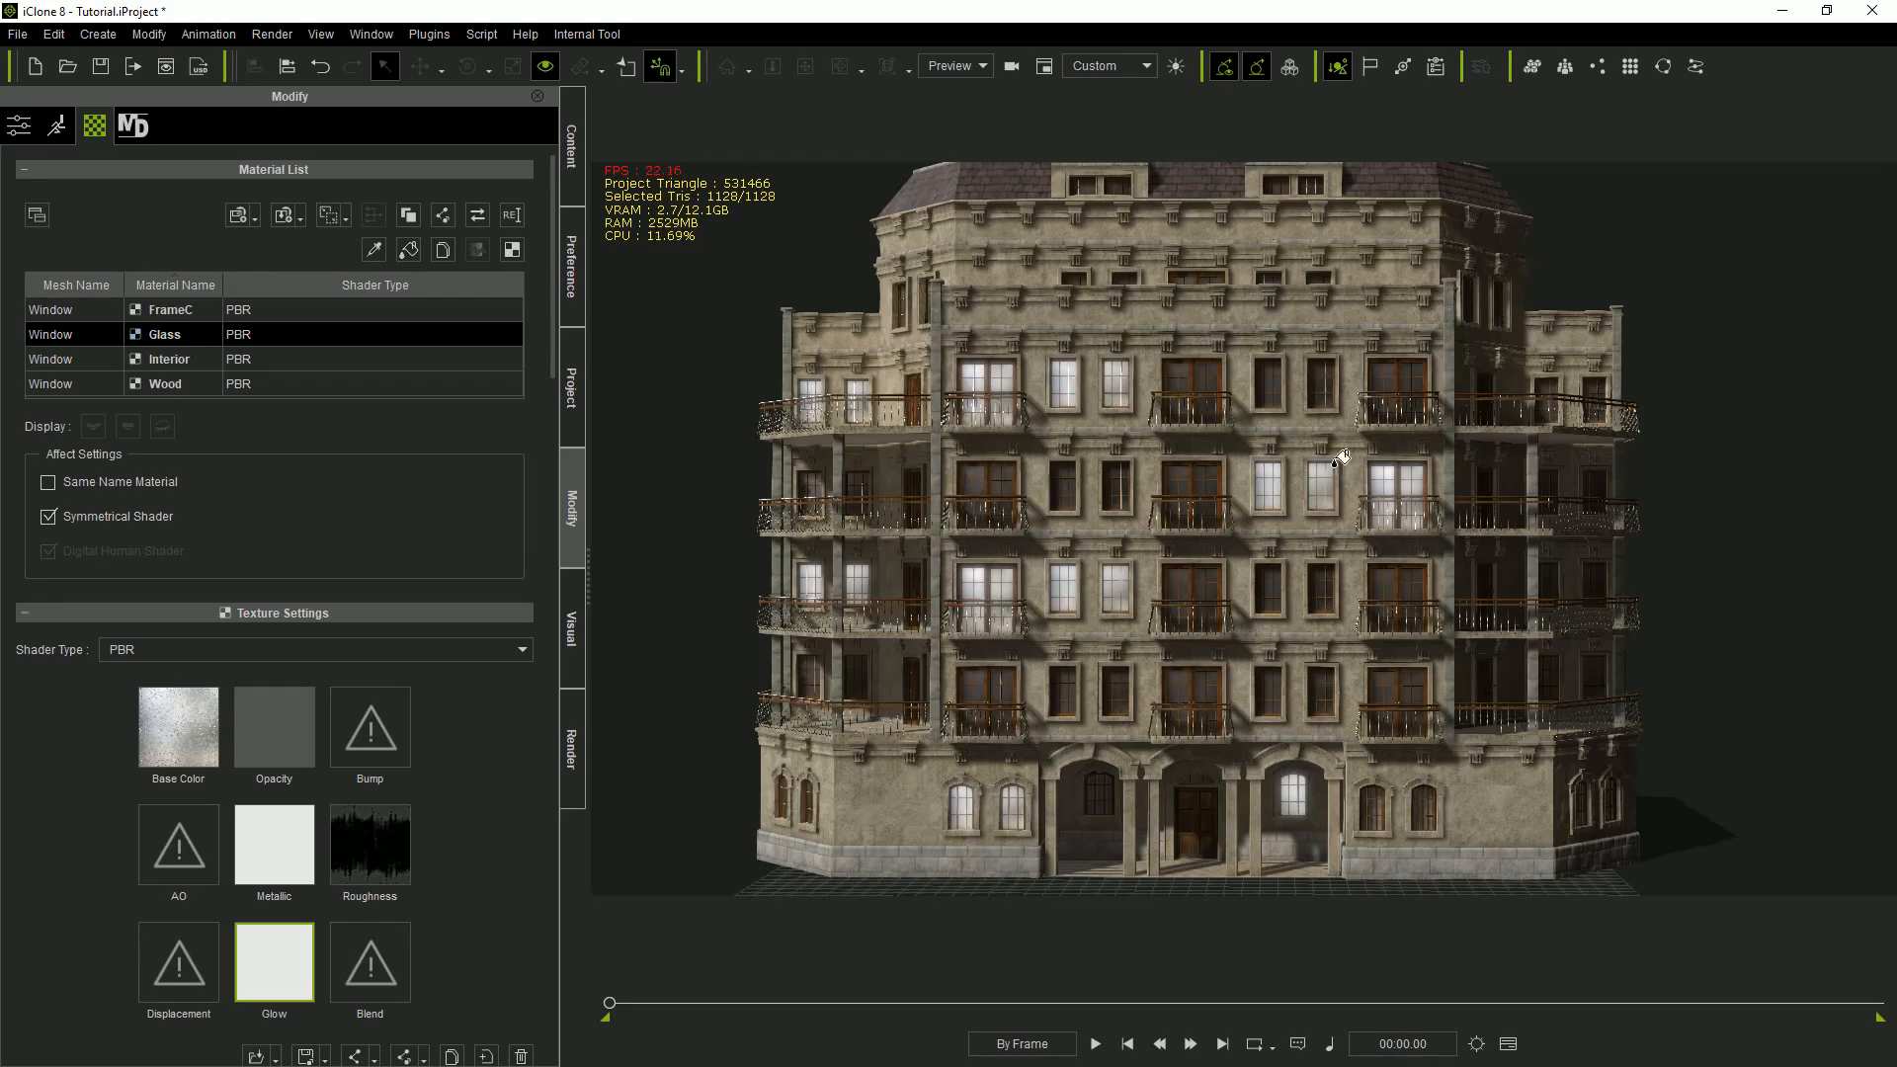
pyautogui.click(1595, 583)
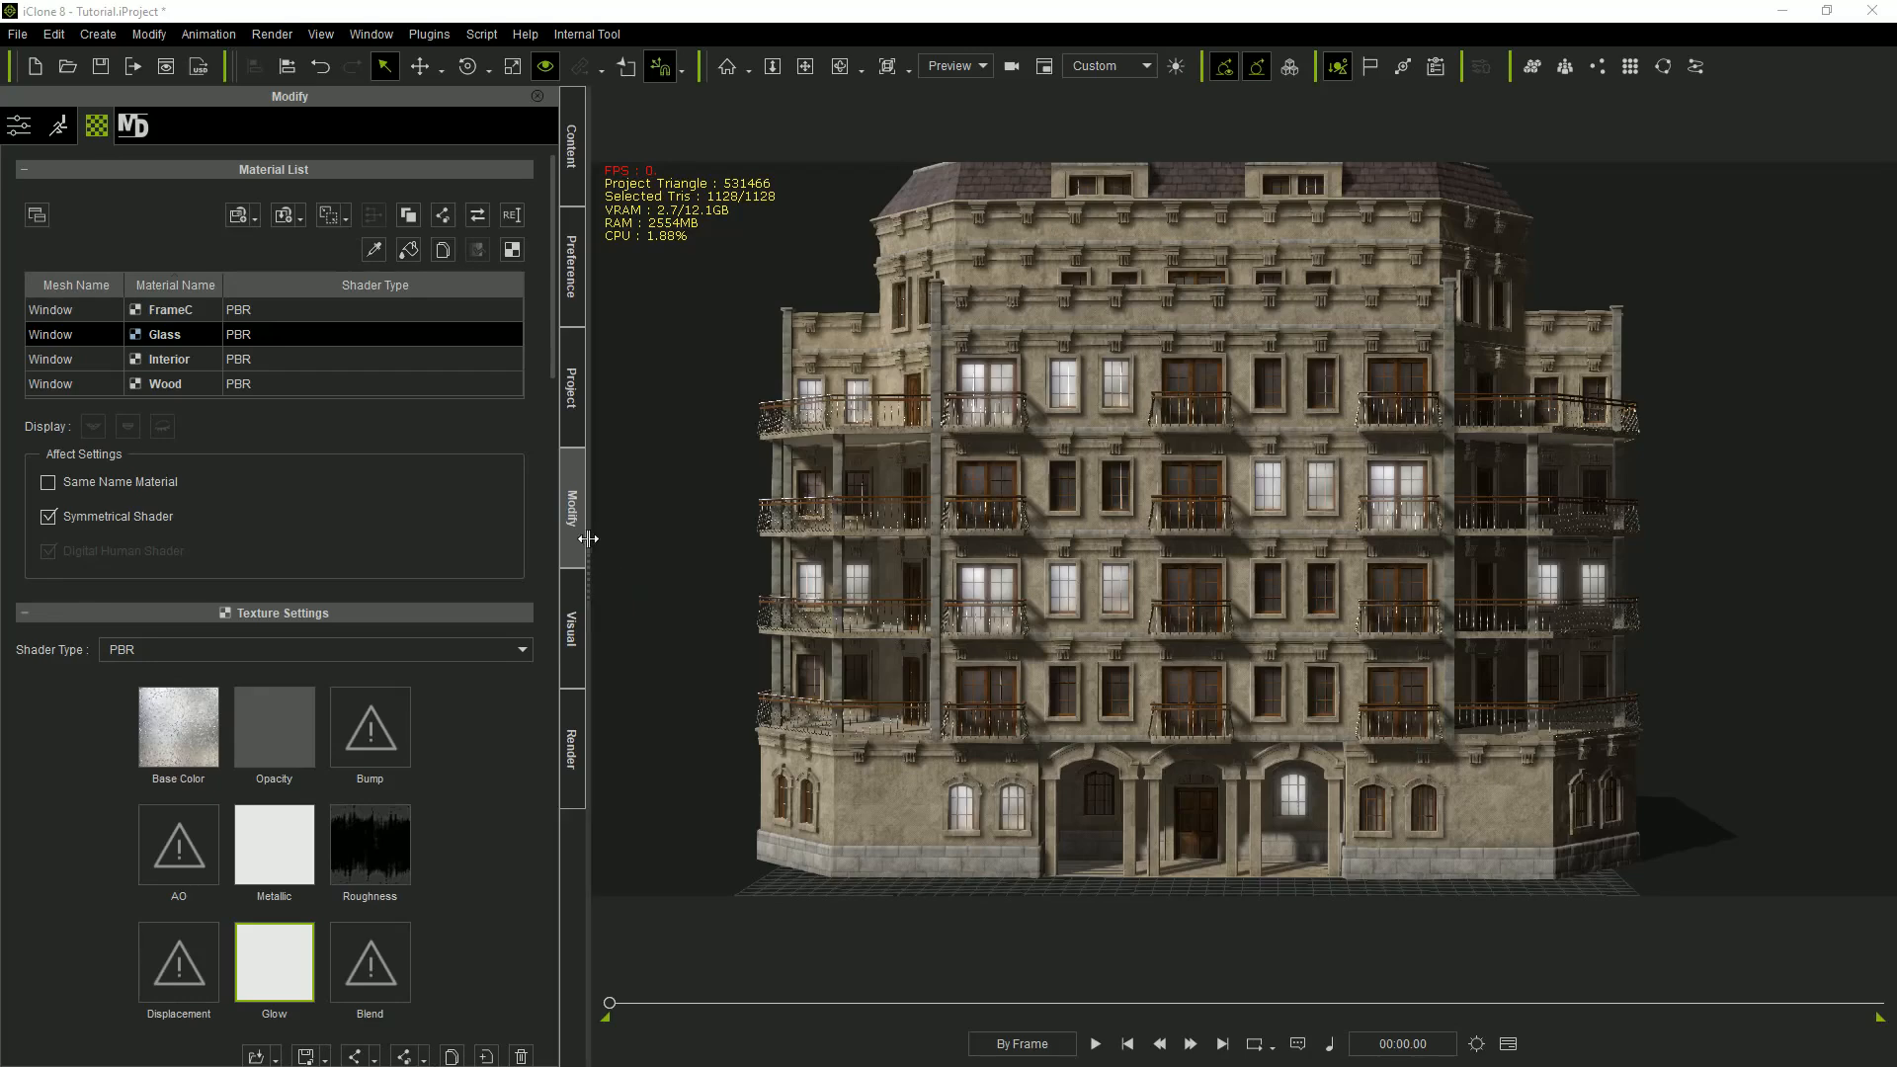
# Lower the Glow strength of the shared window Glass material to 0 and bring the glow back up.
pyautogui.moveTo(551, 369); pyautogui.dragTo(549, 526)
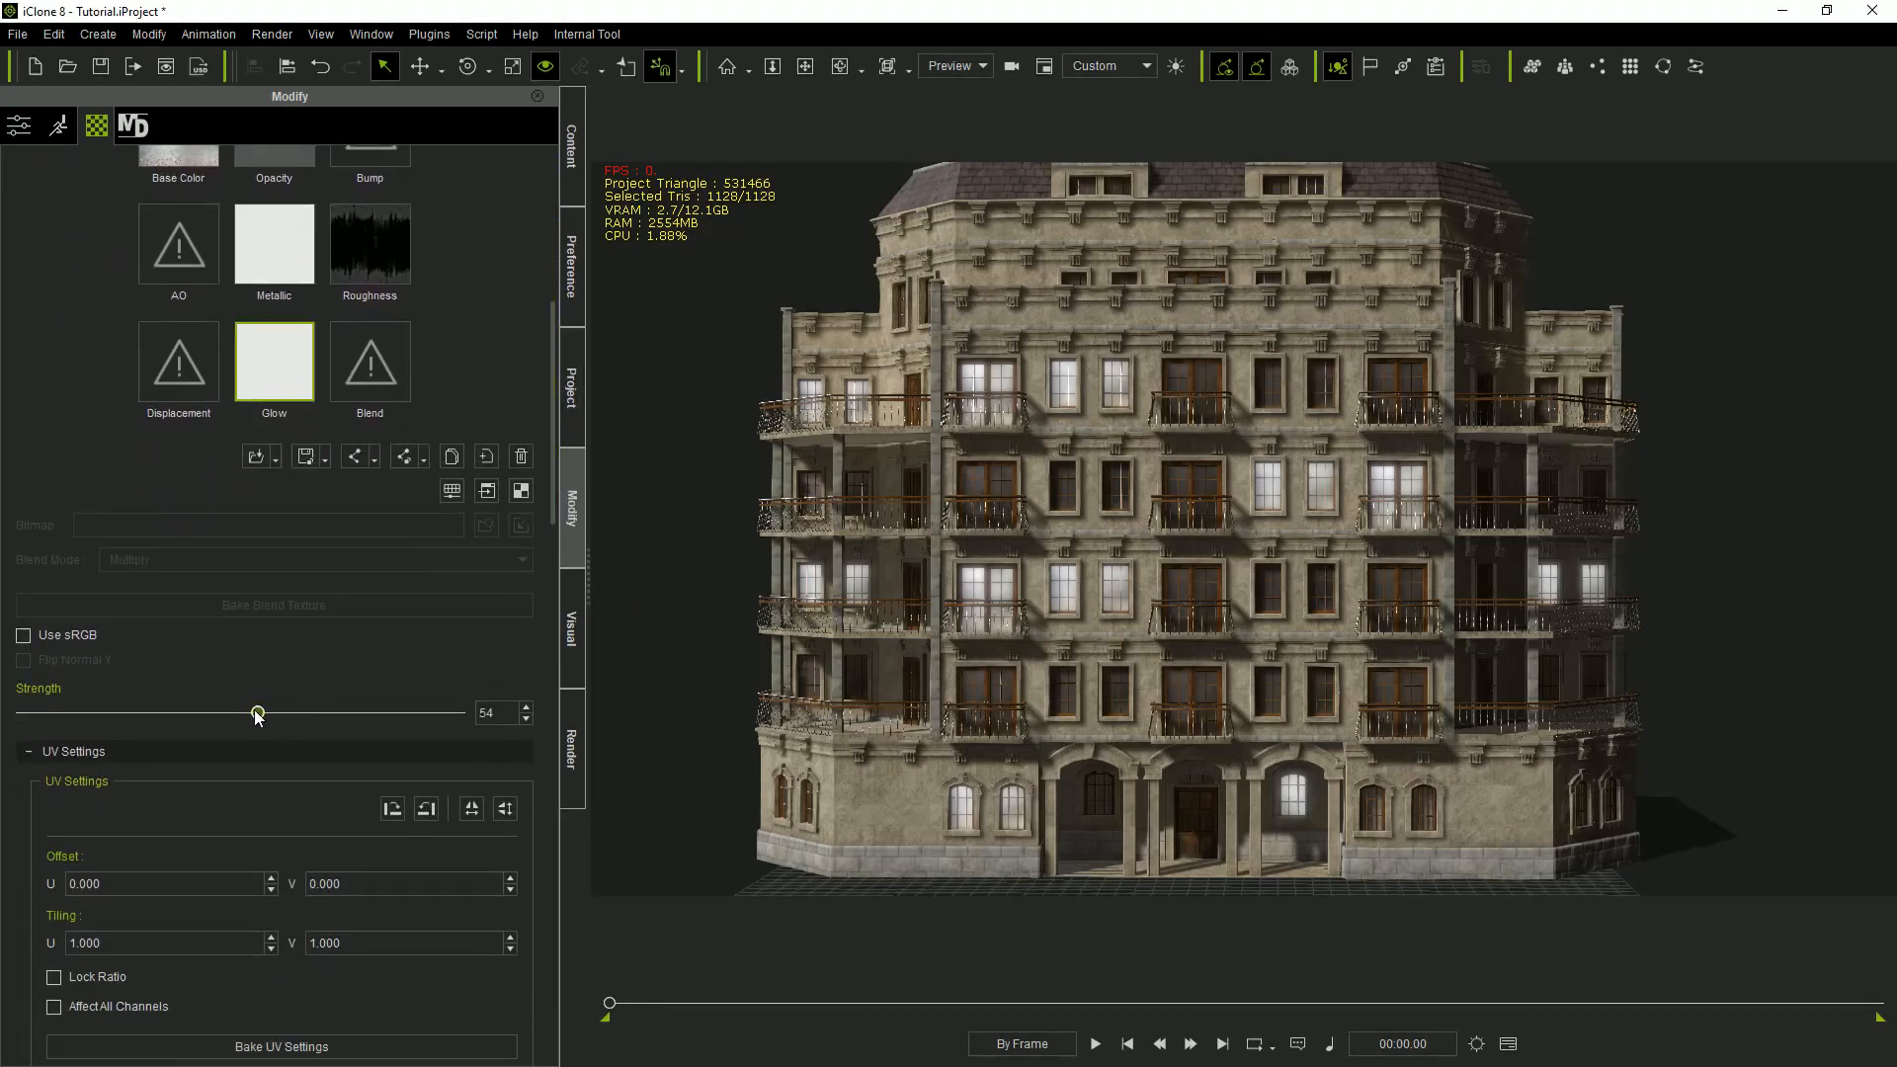
pyautogui.moveTo(262, 711); pyautogui.dragTo(23, 714)
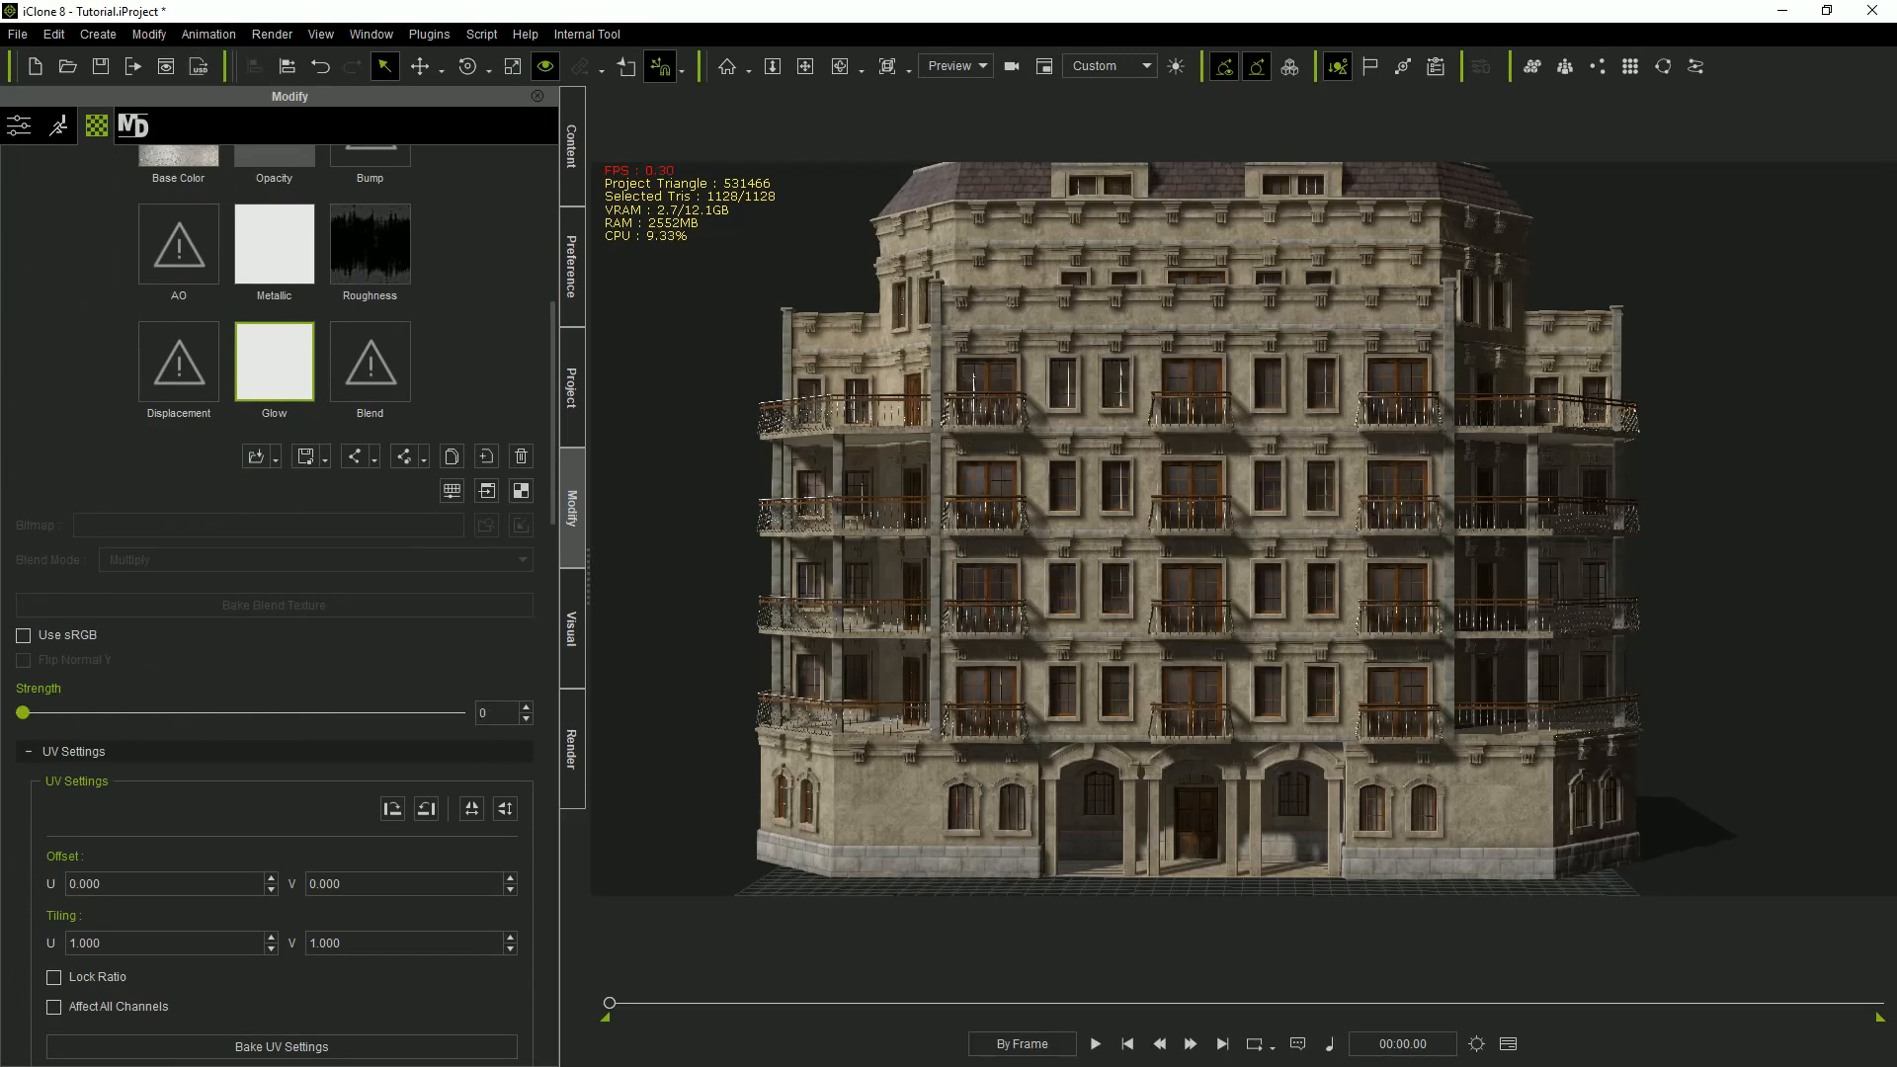
pyautogui.moveTo(163, 713); pyautogui.dragTo(315, 726)
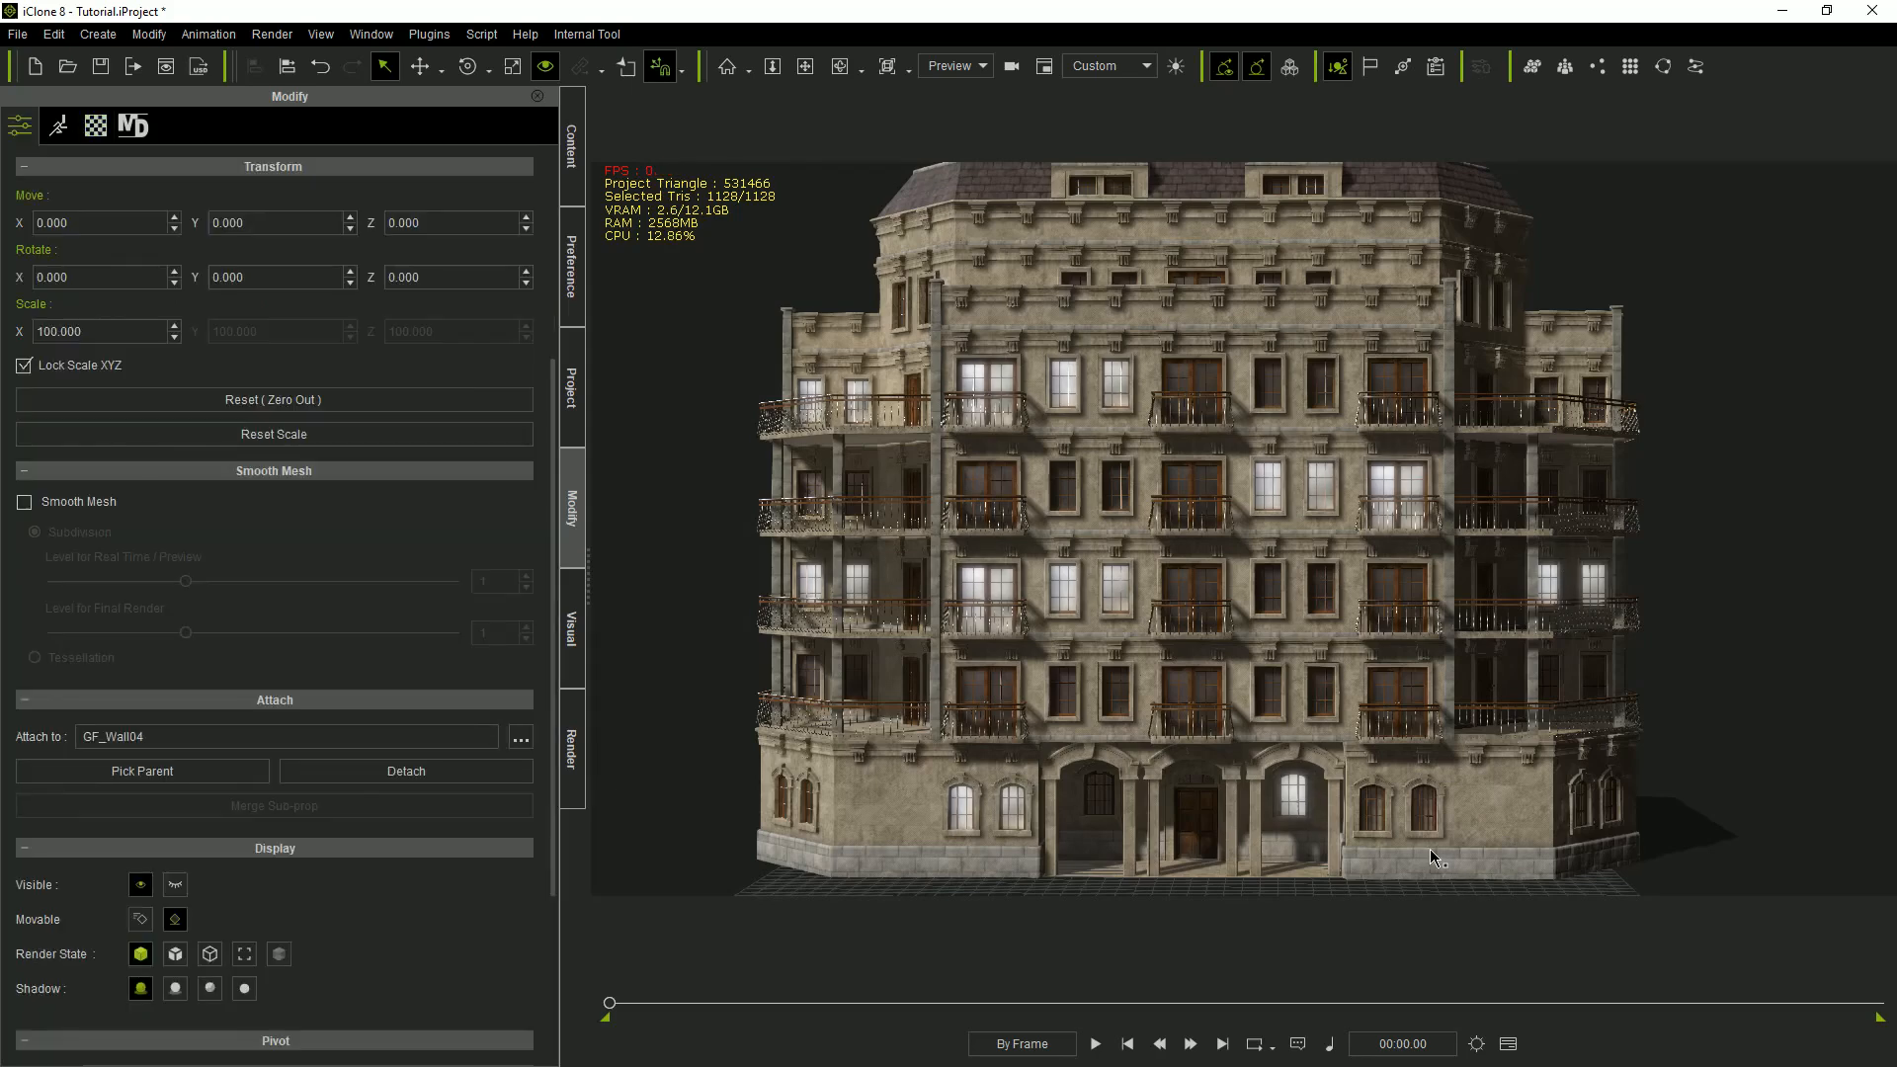
# Merge the building's sub-props into a single prop and attach DoorRight and DoorLeft to Building Tutorial.
pyautogui.click(1431, 849)
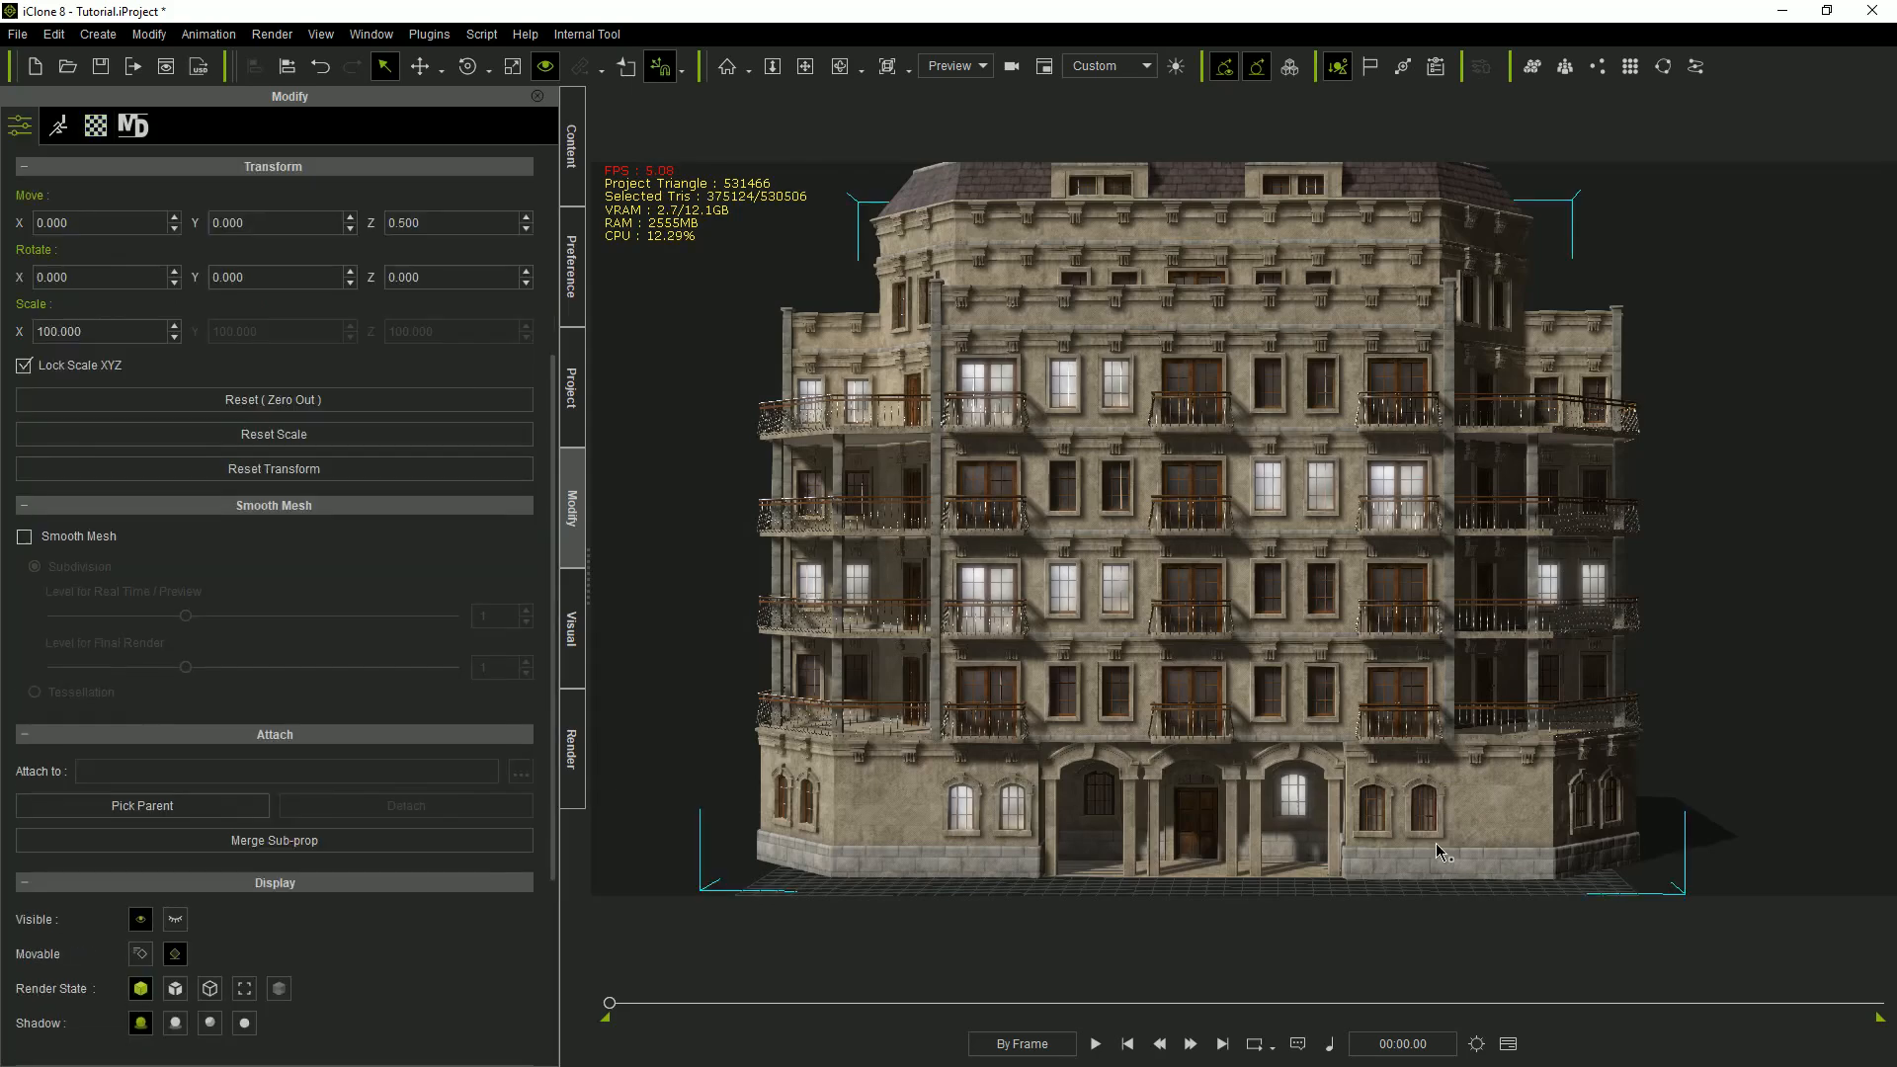
pyautogui.click(269, 839)
pyautogui.press('F5')
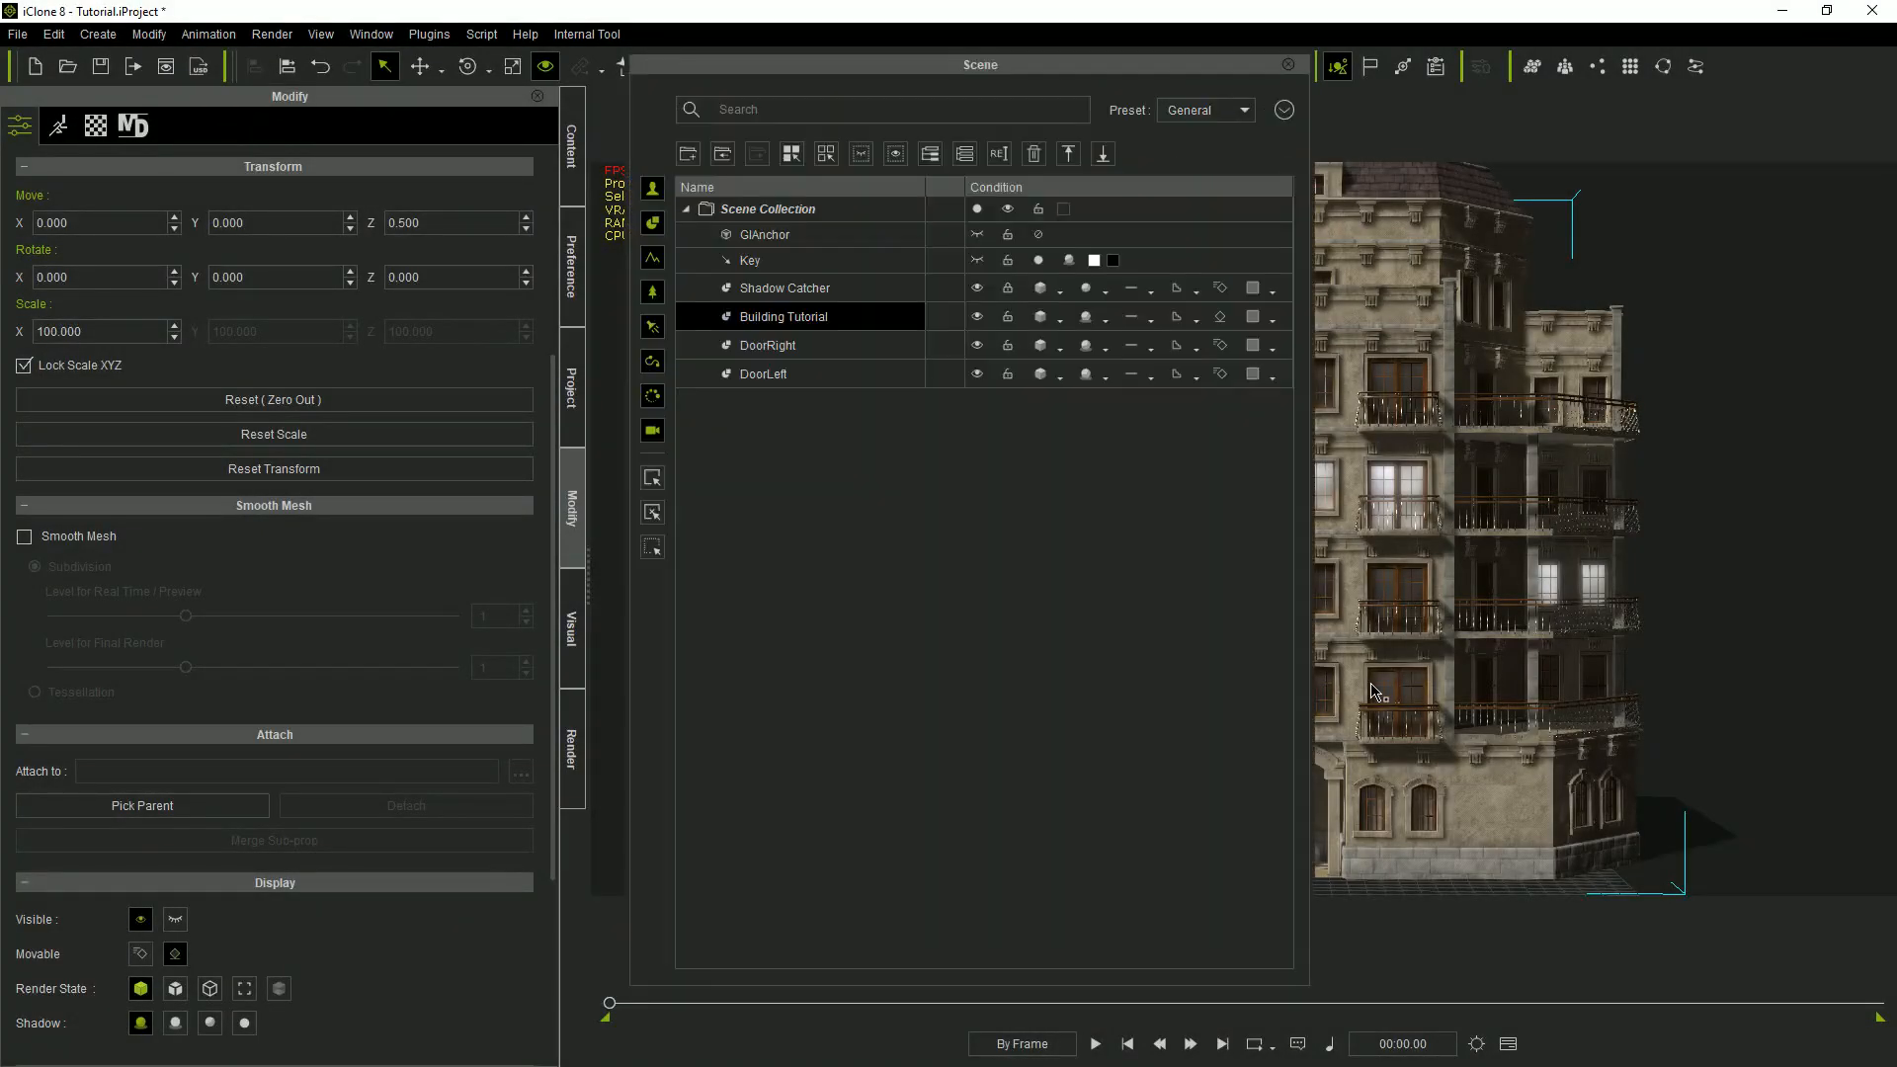
pyautogui.click(851, 348)
pyautogui.keyDown('shift'); pyautogui.click(857, 376); pyautogui.keyUp('shift')
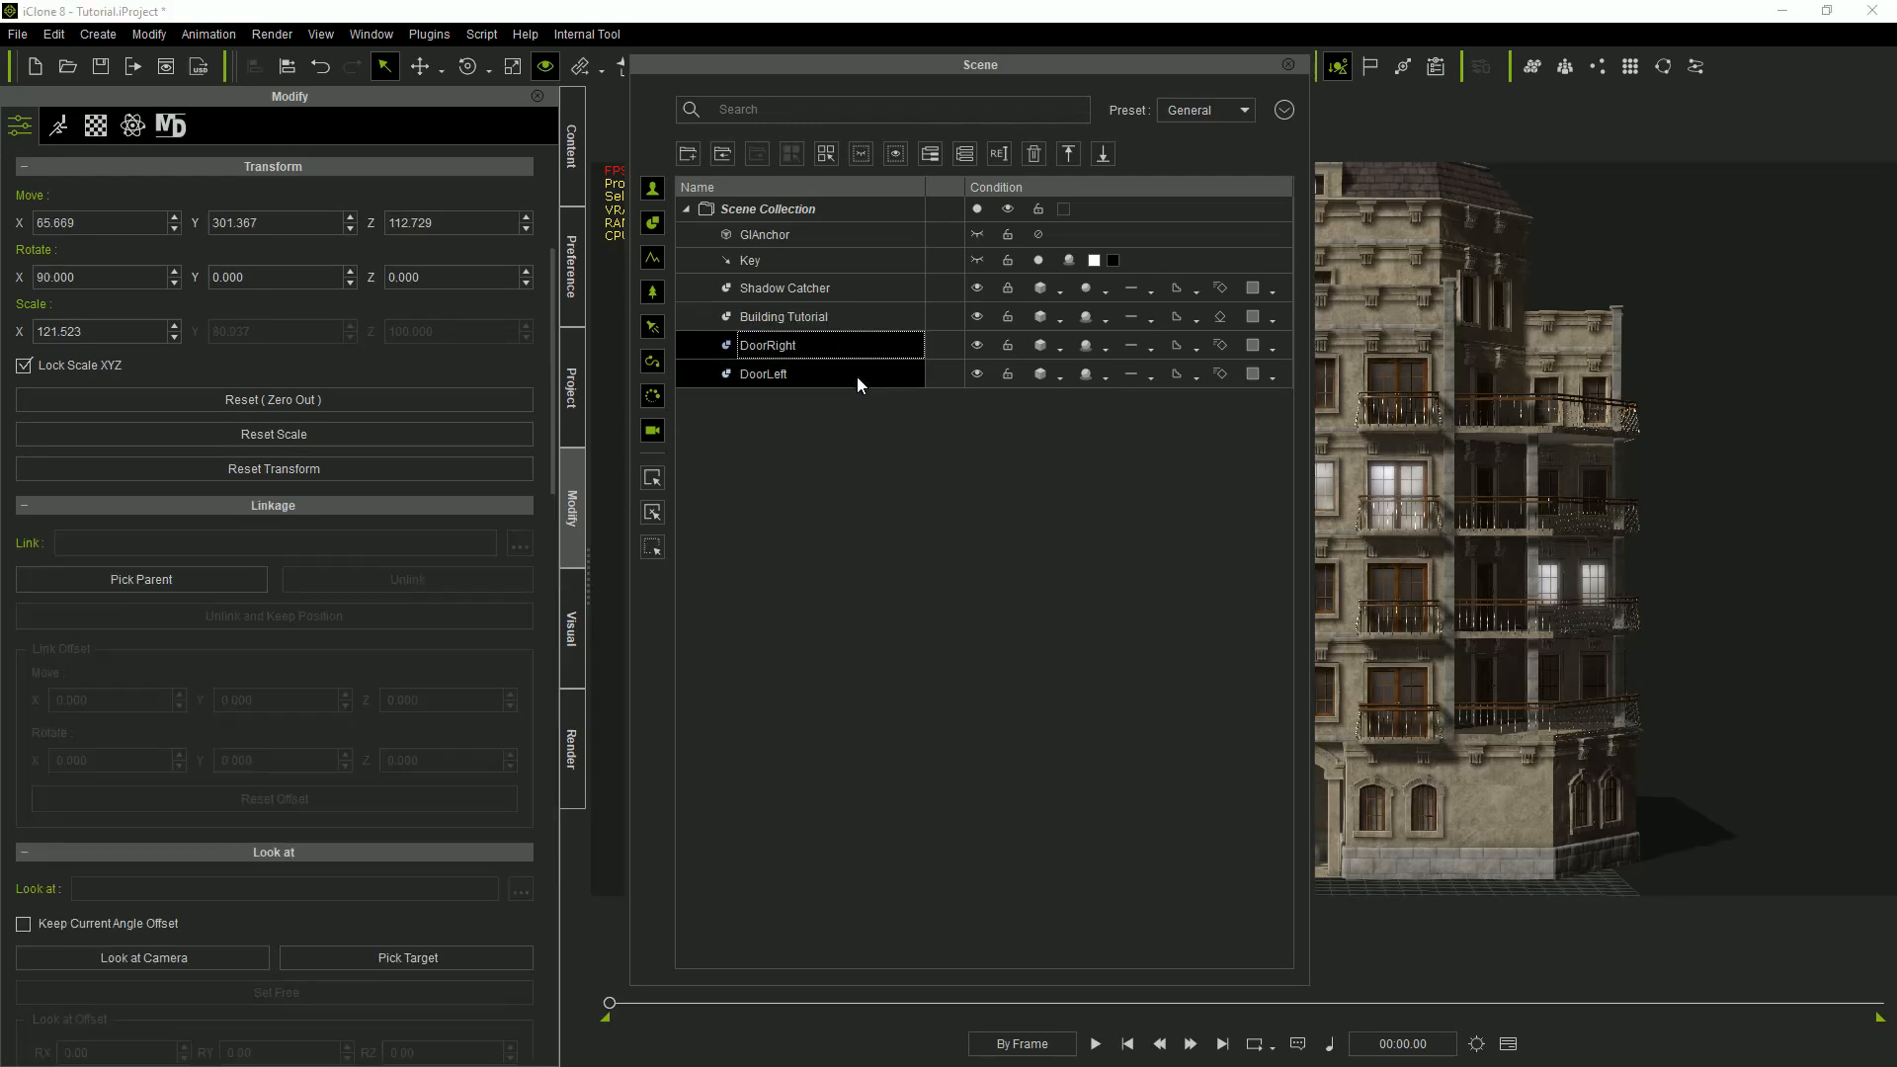
pyautogui.click(194, 963)
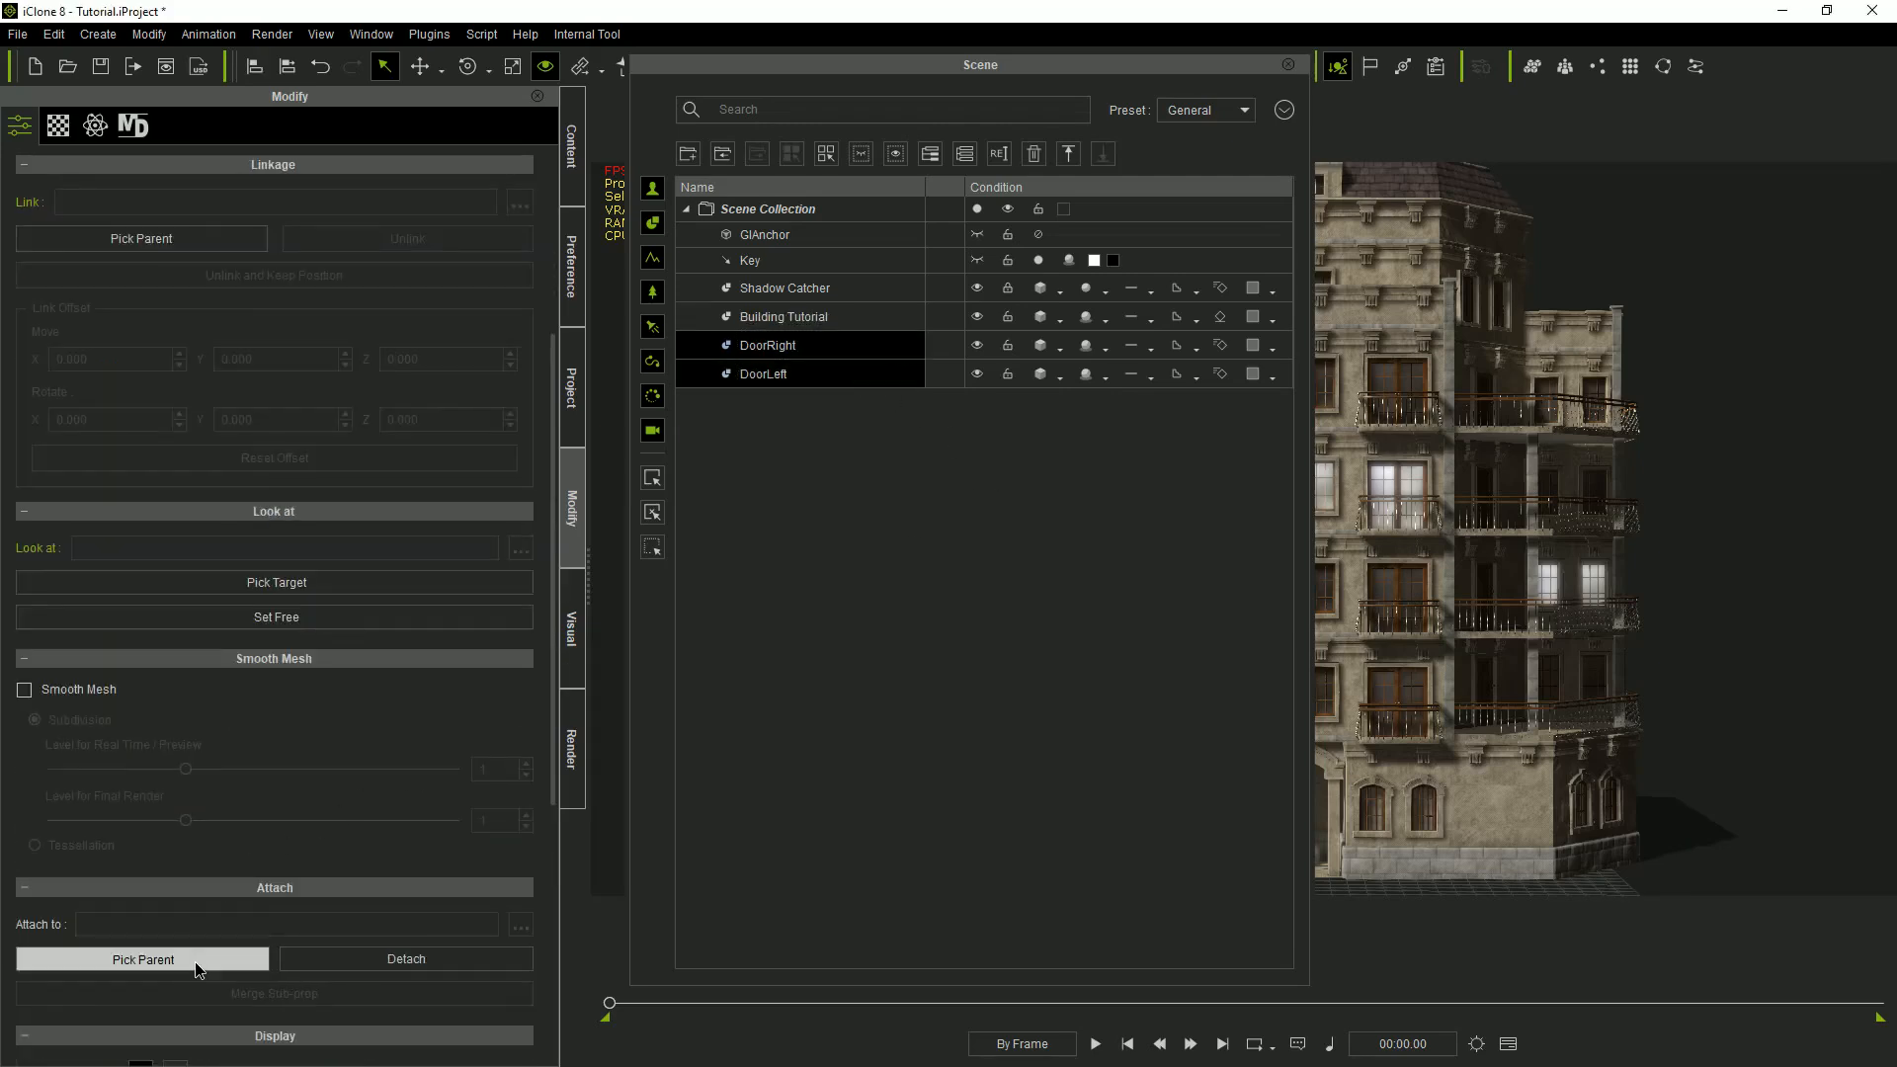
pyautogui.click(836, 318)
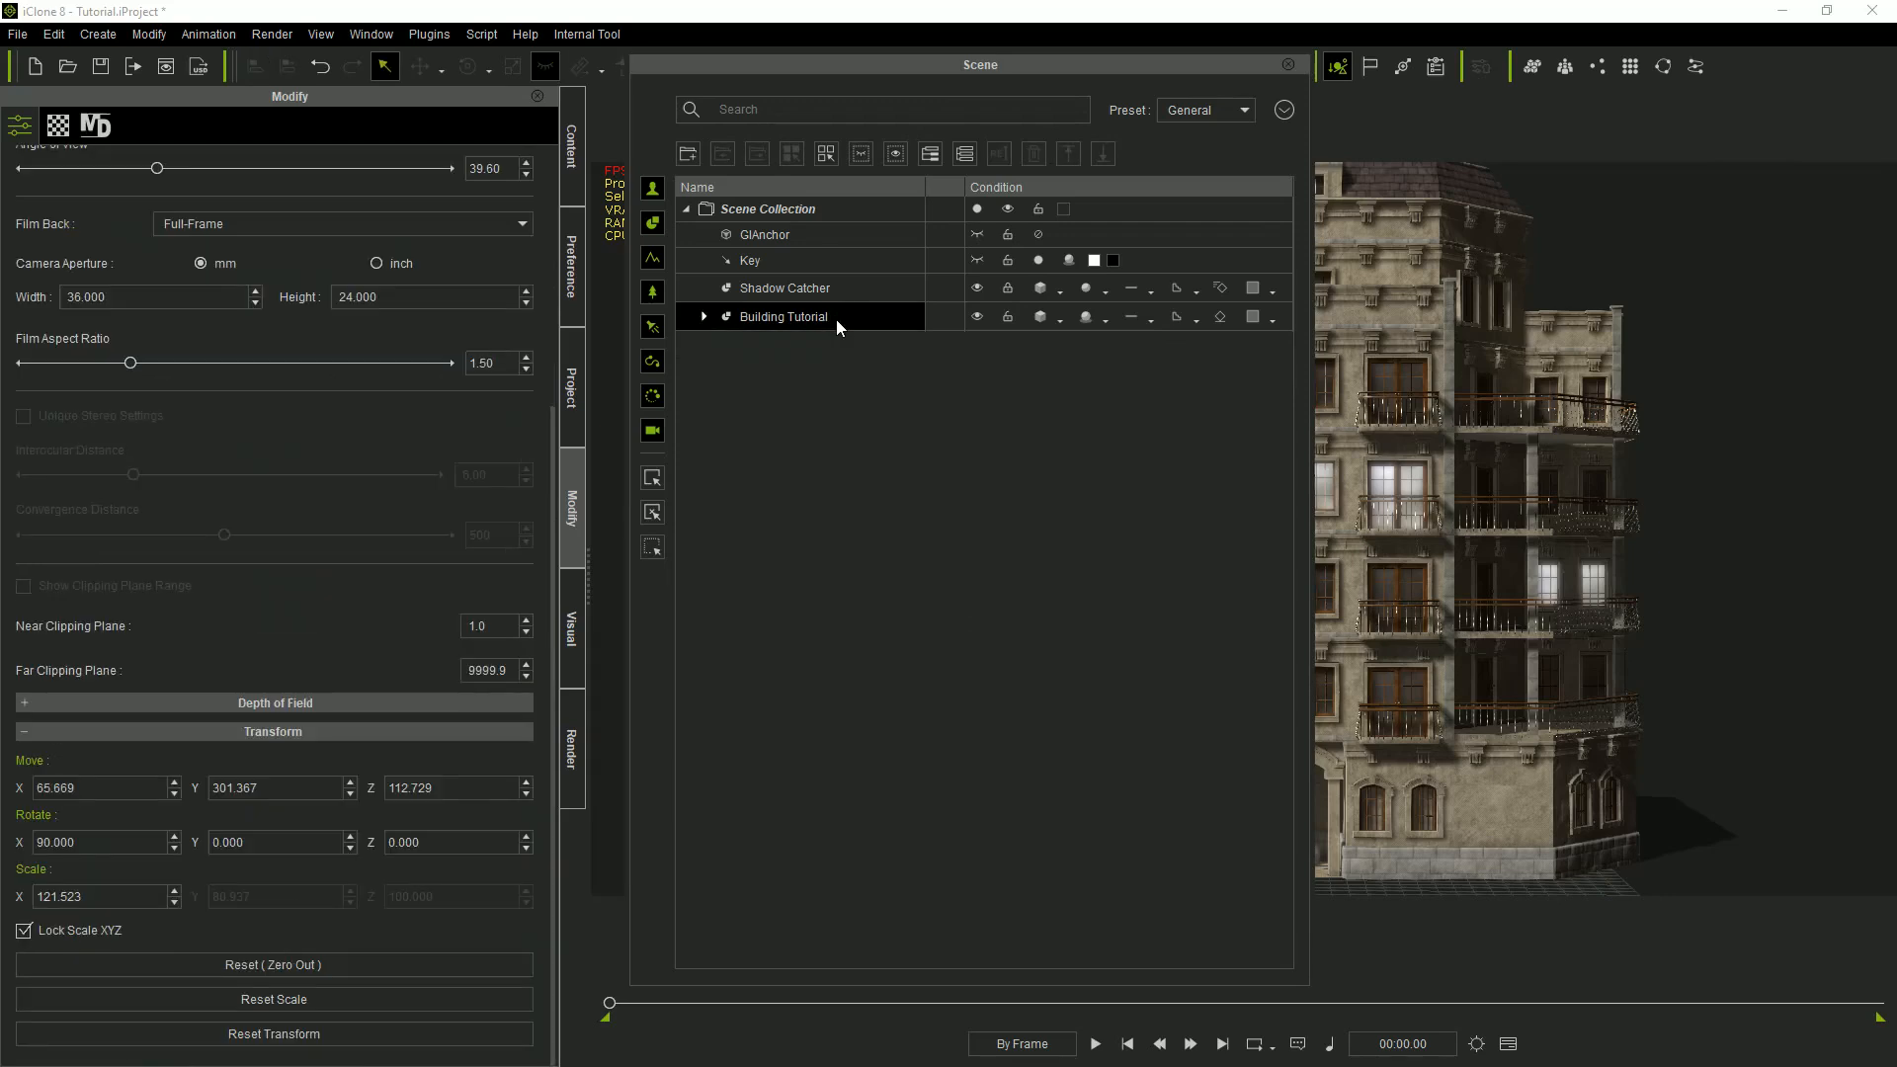
# Save the merged building as the prop "Building Tutorial Merged" in the custom Buildings Merged folder.
pyautogui.click(573, 144)
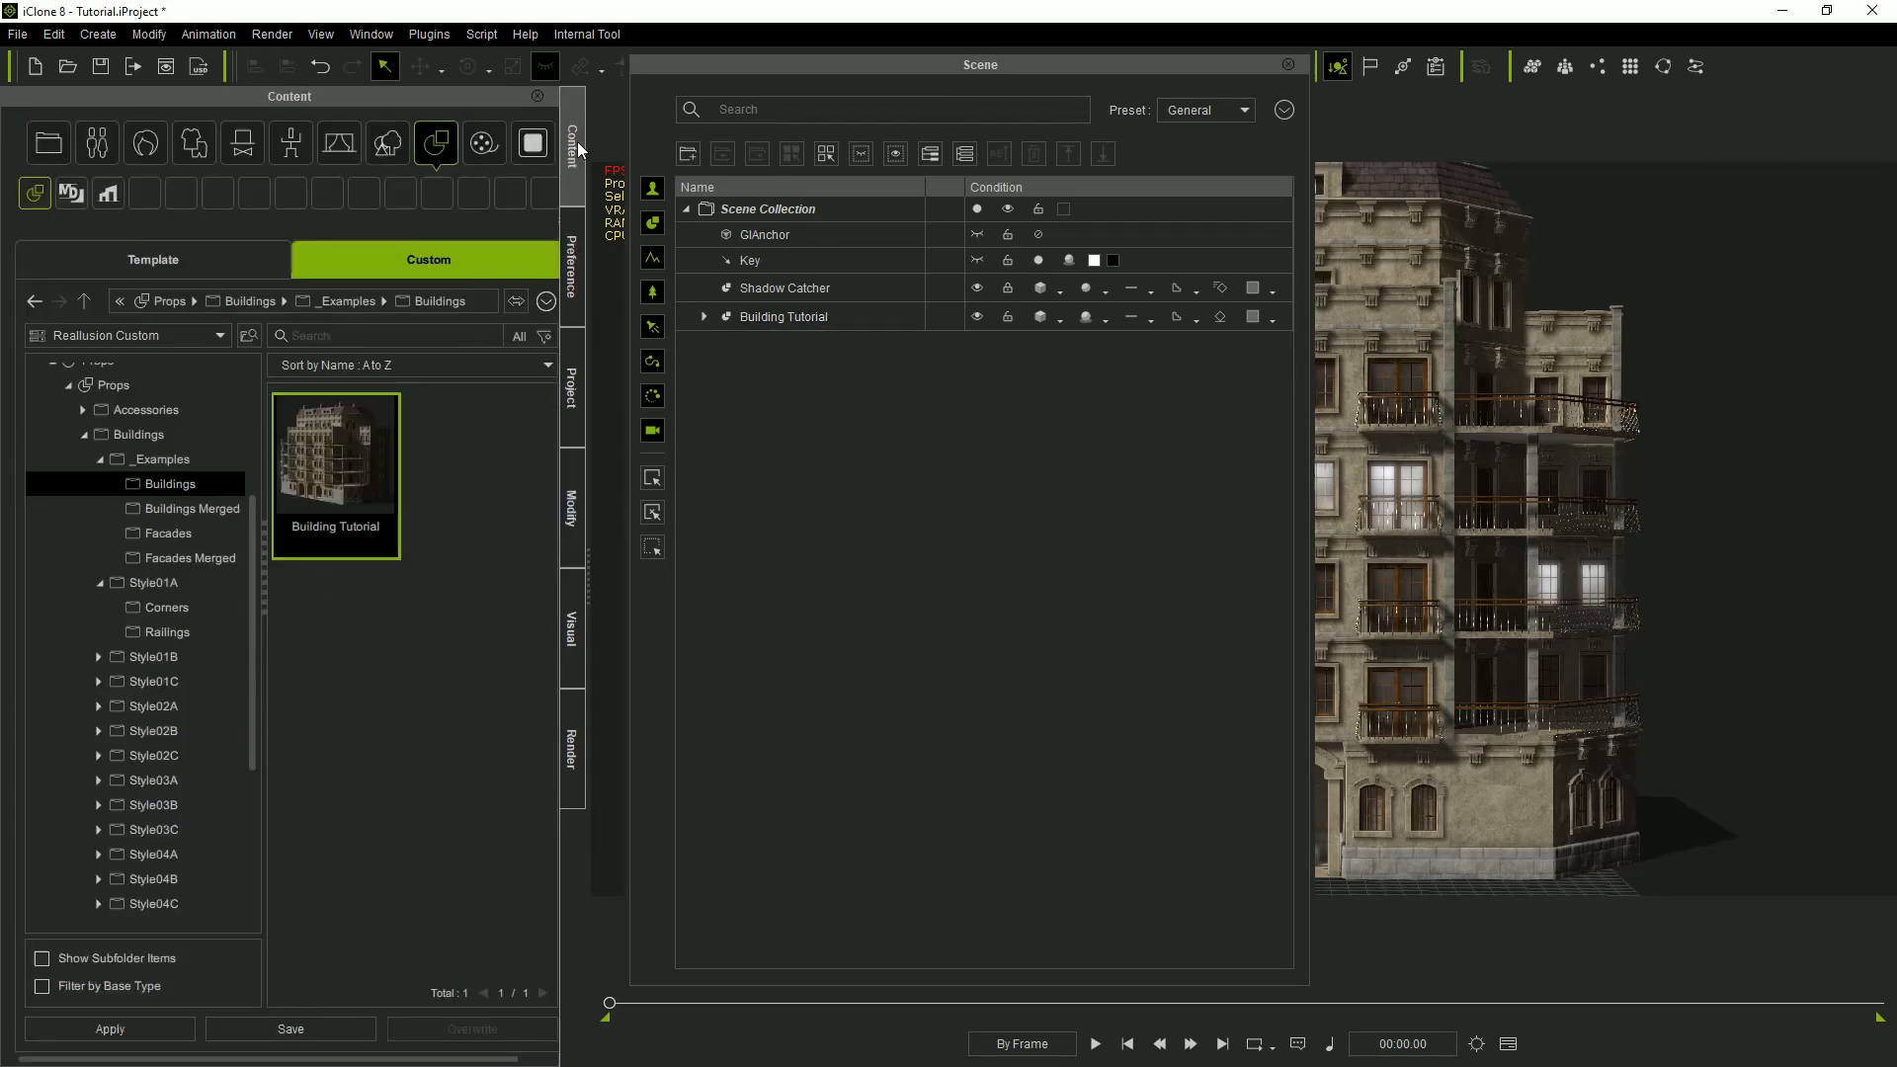
pyautogui.click(211, 510)
pyautogui.click(330, 1029)
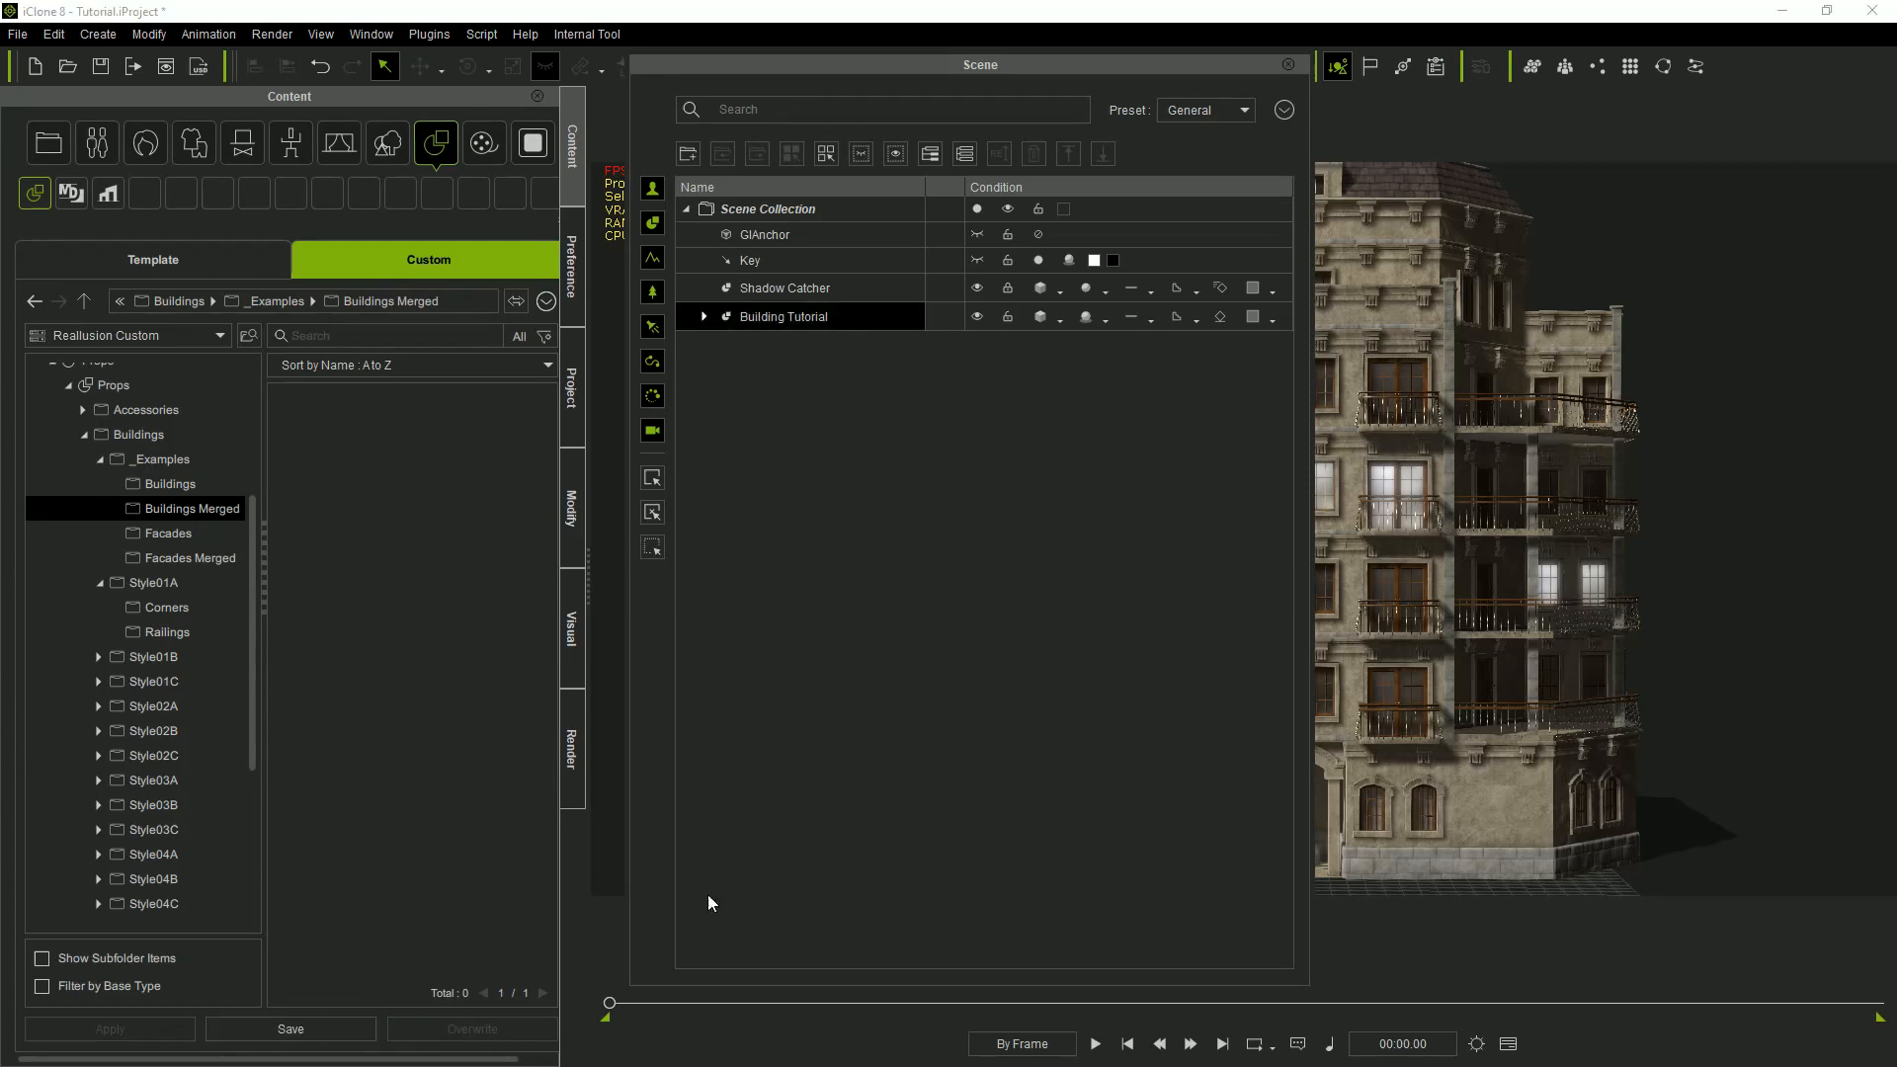
pyautogui.click(317, 1026)
pyautogui.write('Building Tutorial Merged')
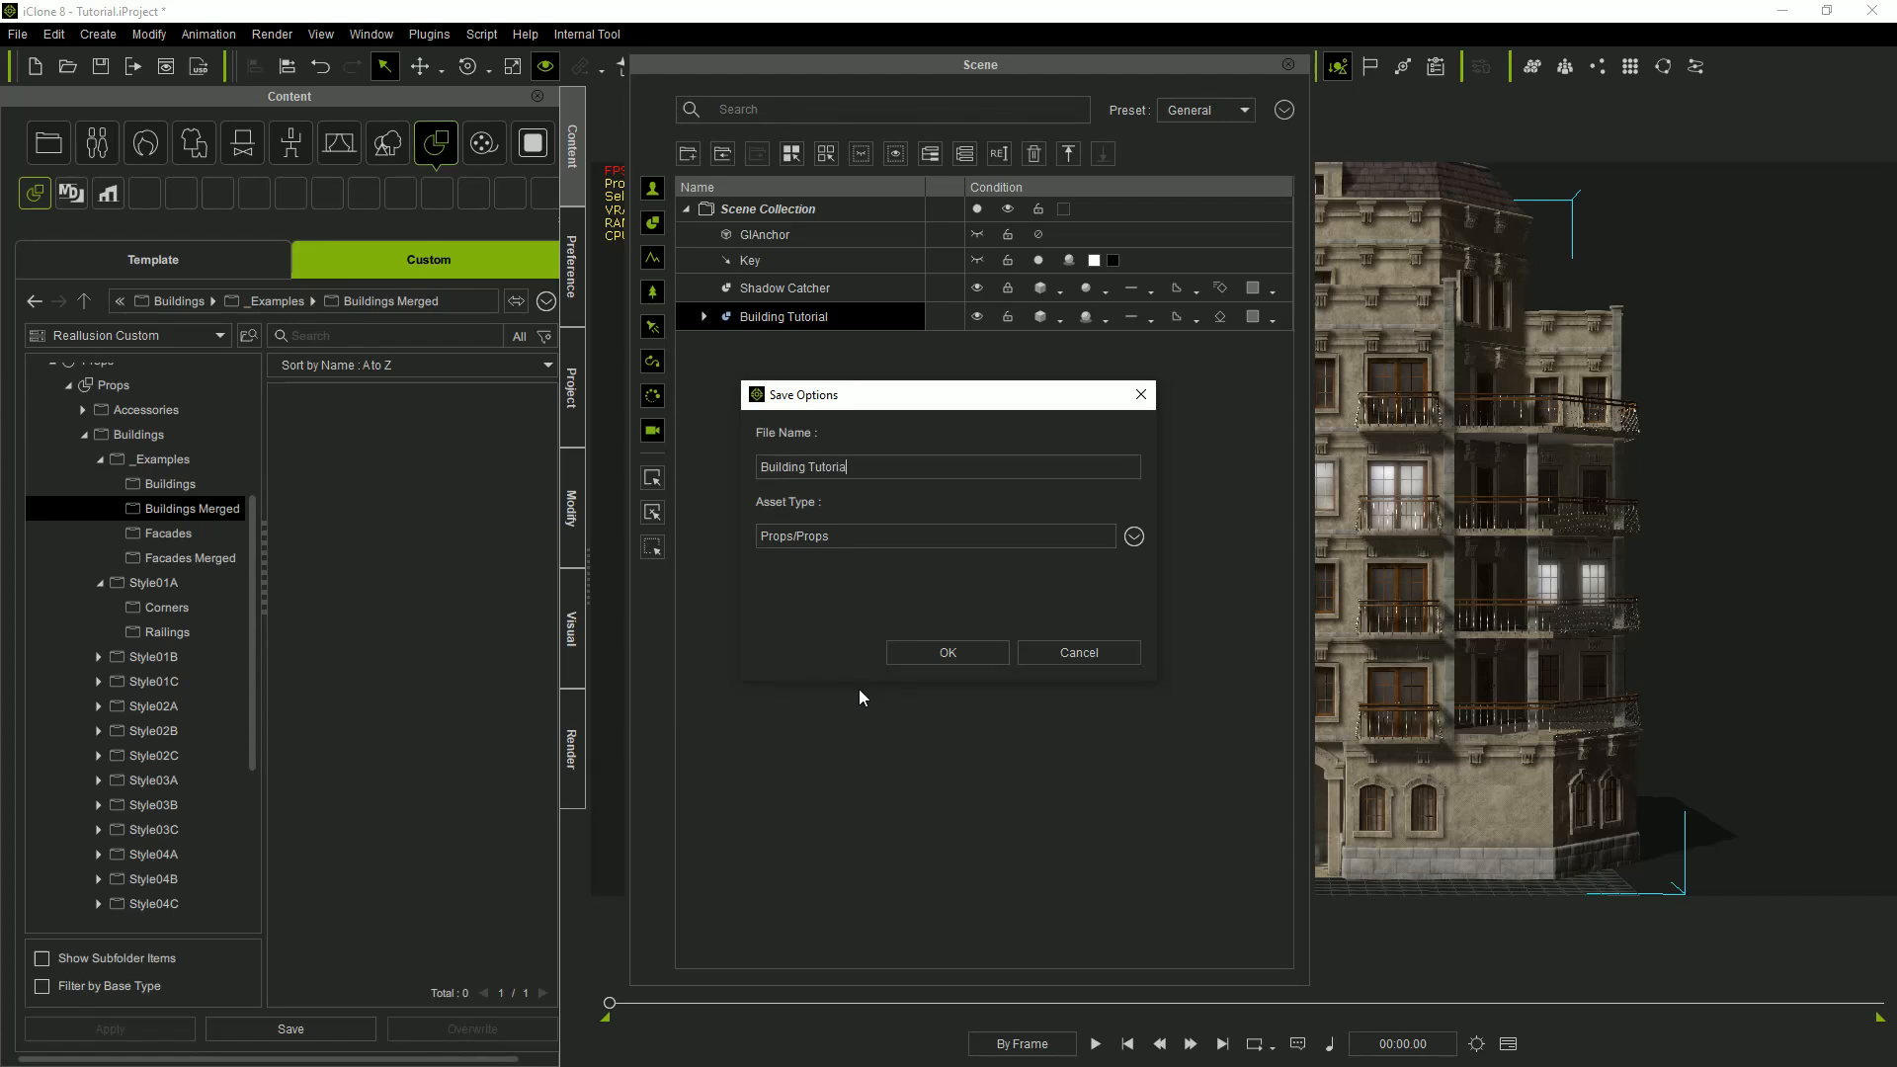
pyautogui.click(899, 656)
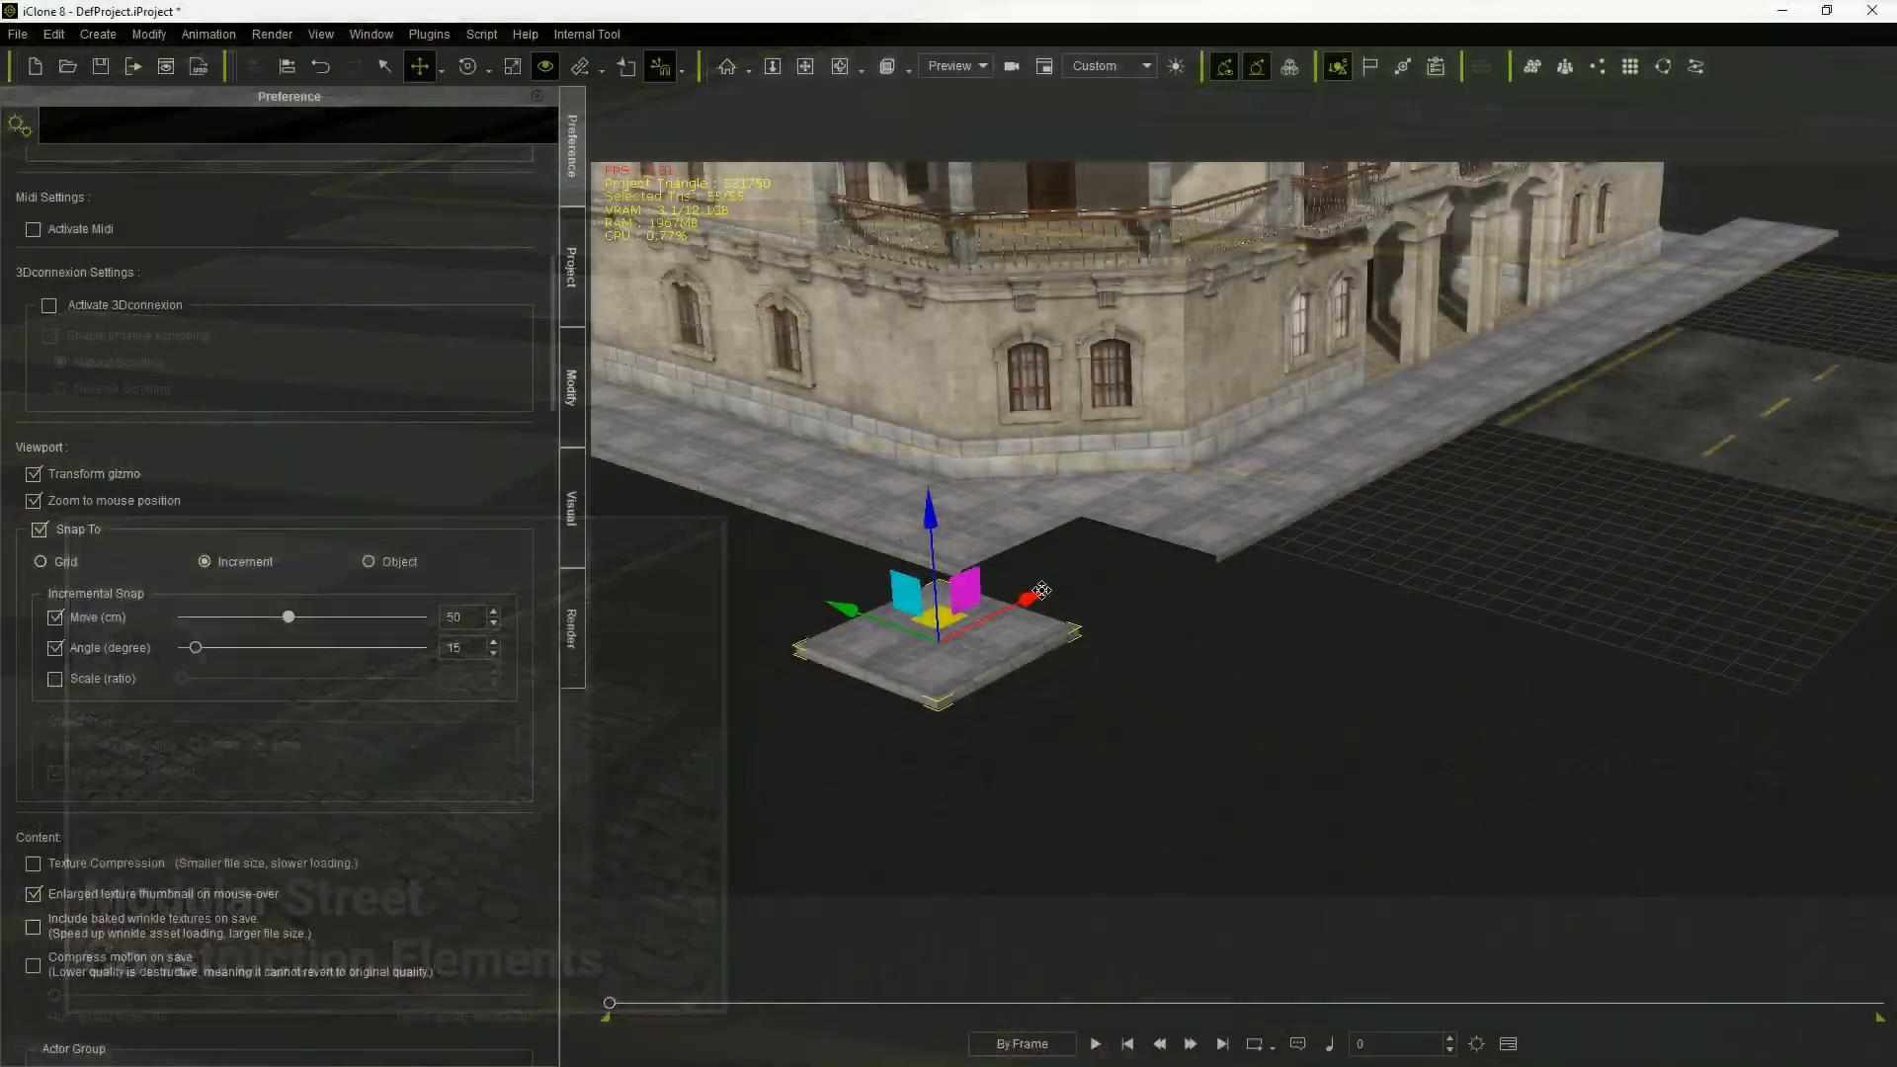
# Move the marked road section flush against the sidewalk along the building's entrance side.
pyautogui.click(1785, 415)
pyautogui.moveTo(1823, 369); pyautogui.dragTo(1657, 497)
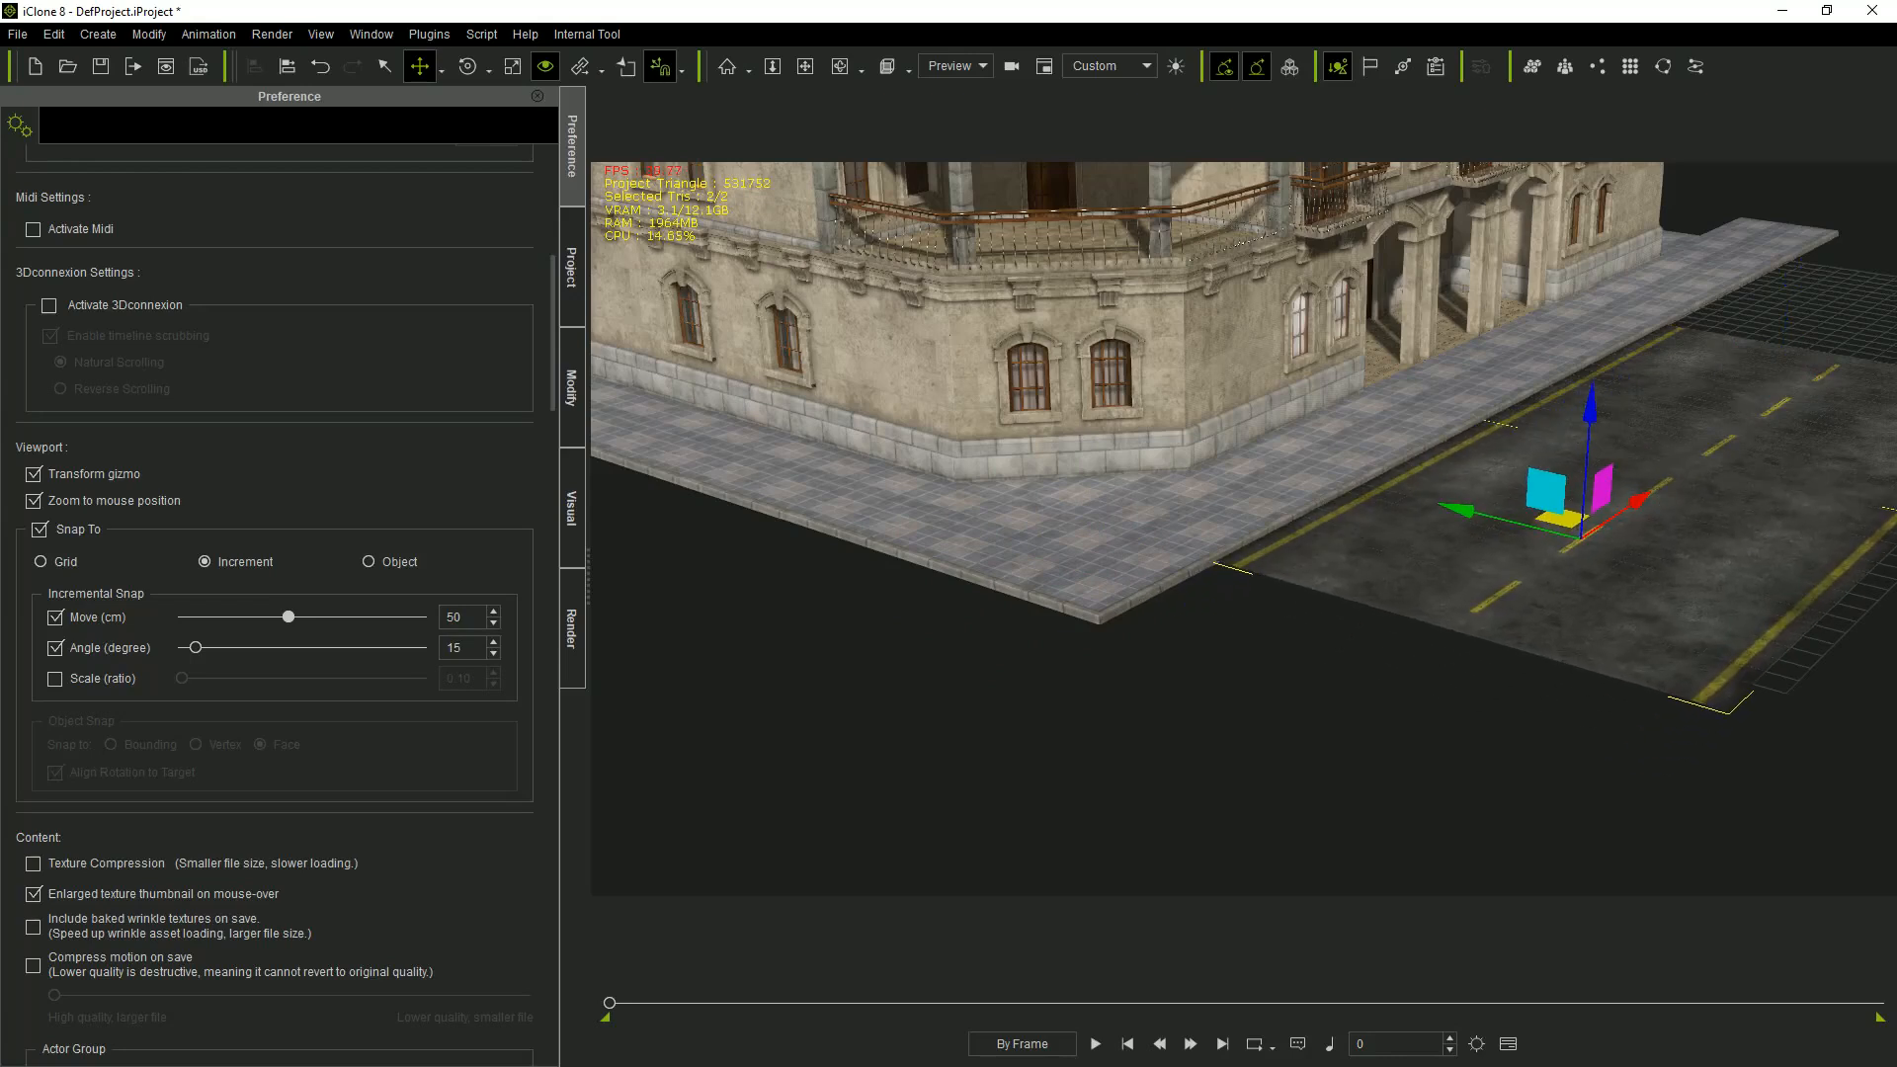
# Place a second crosswalk along the other sidewalk edge at a right angle to the first, and fill the corner between them with plain asphalt.
pyautogui.moveTo(1685, 412); pyautogui.dragTo(956, 670)
pyautogui.press('e')
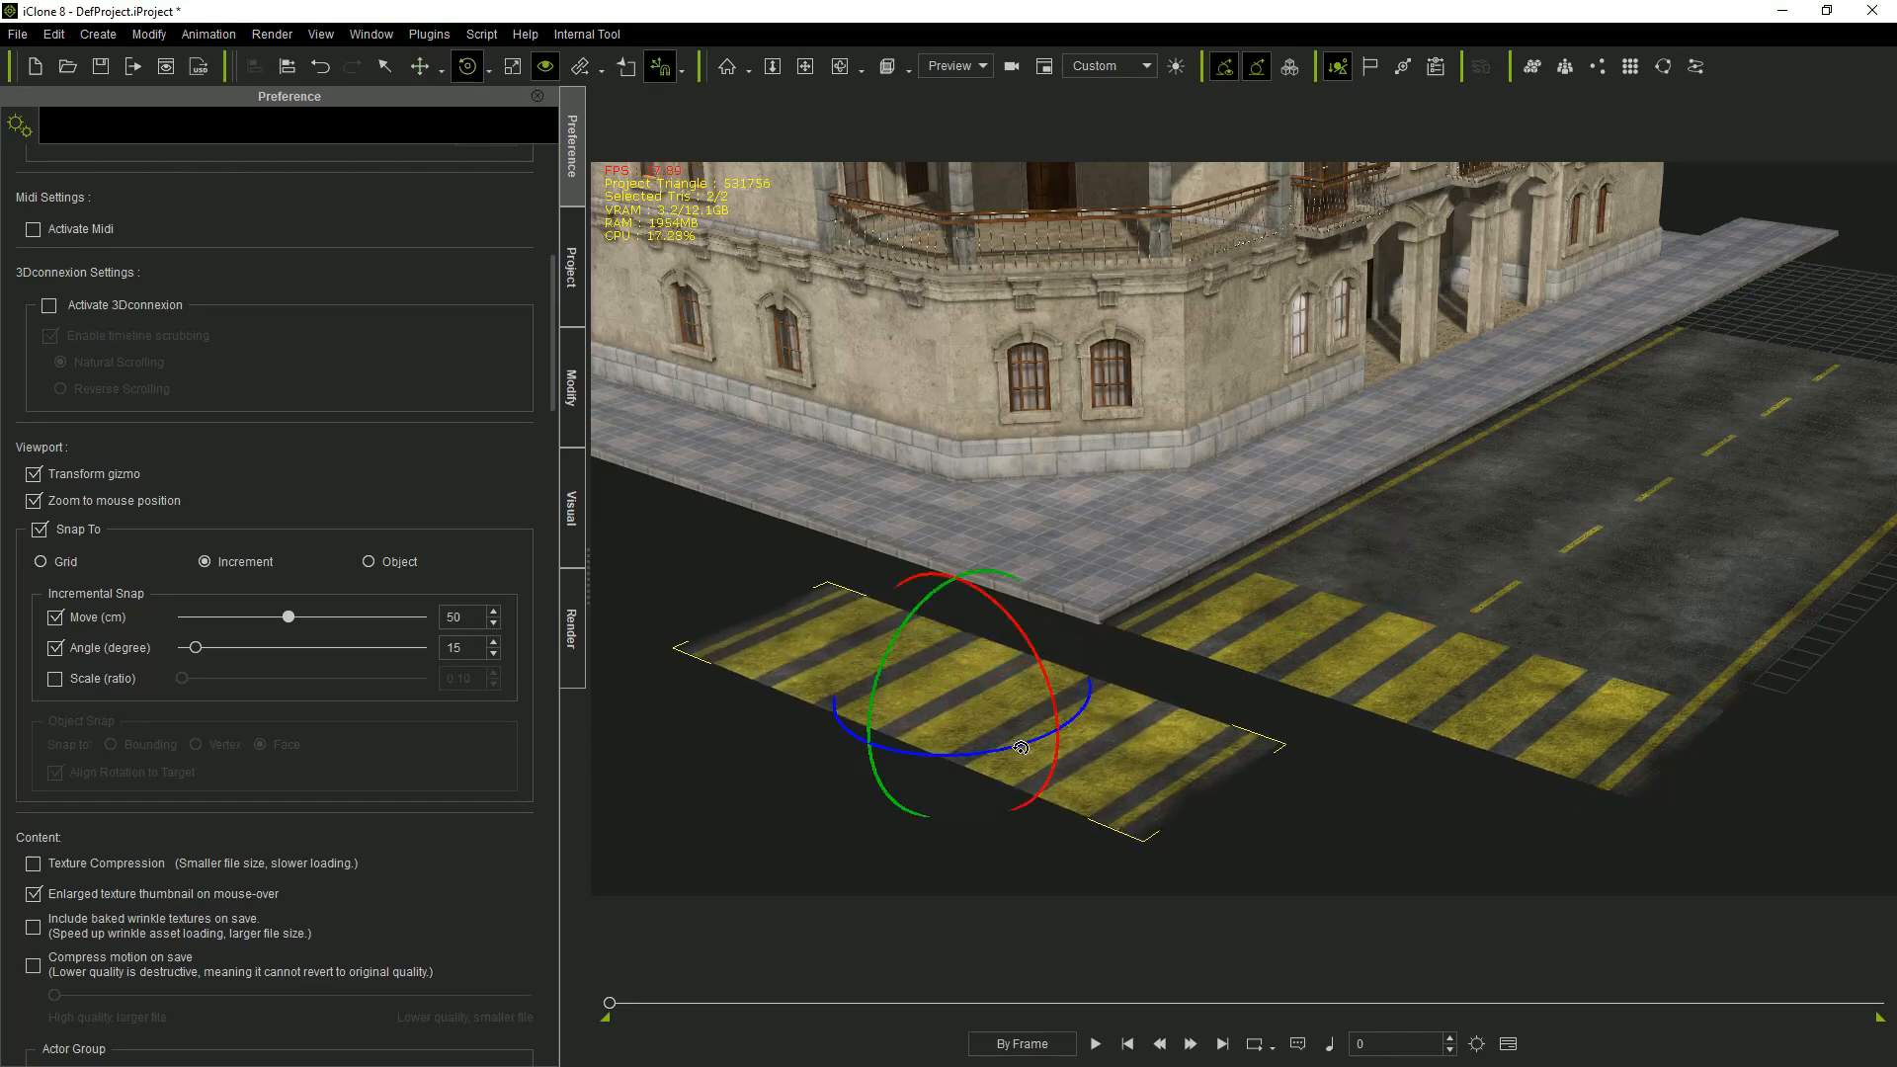
pyautogui.moveTo(1018, 751); pyautogui.dragTo(927, 763)
pyautogui.press('w')
pyautogui.moveTo(938, 657); pyautogui.dragTo(828, 696)
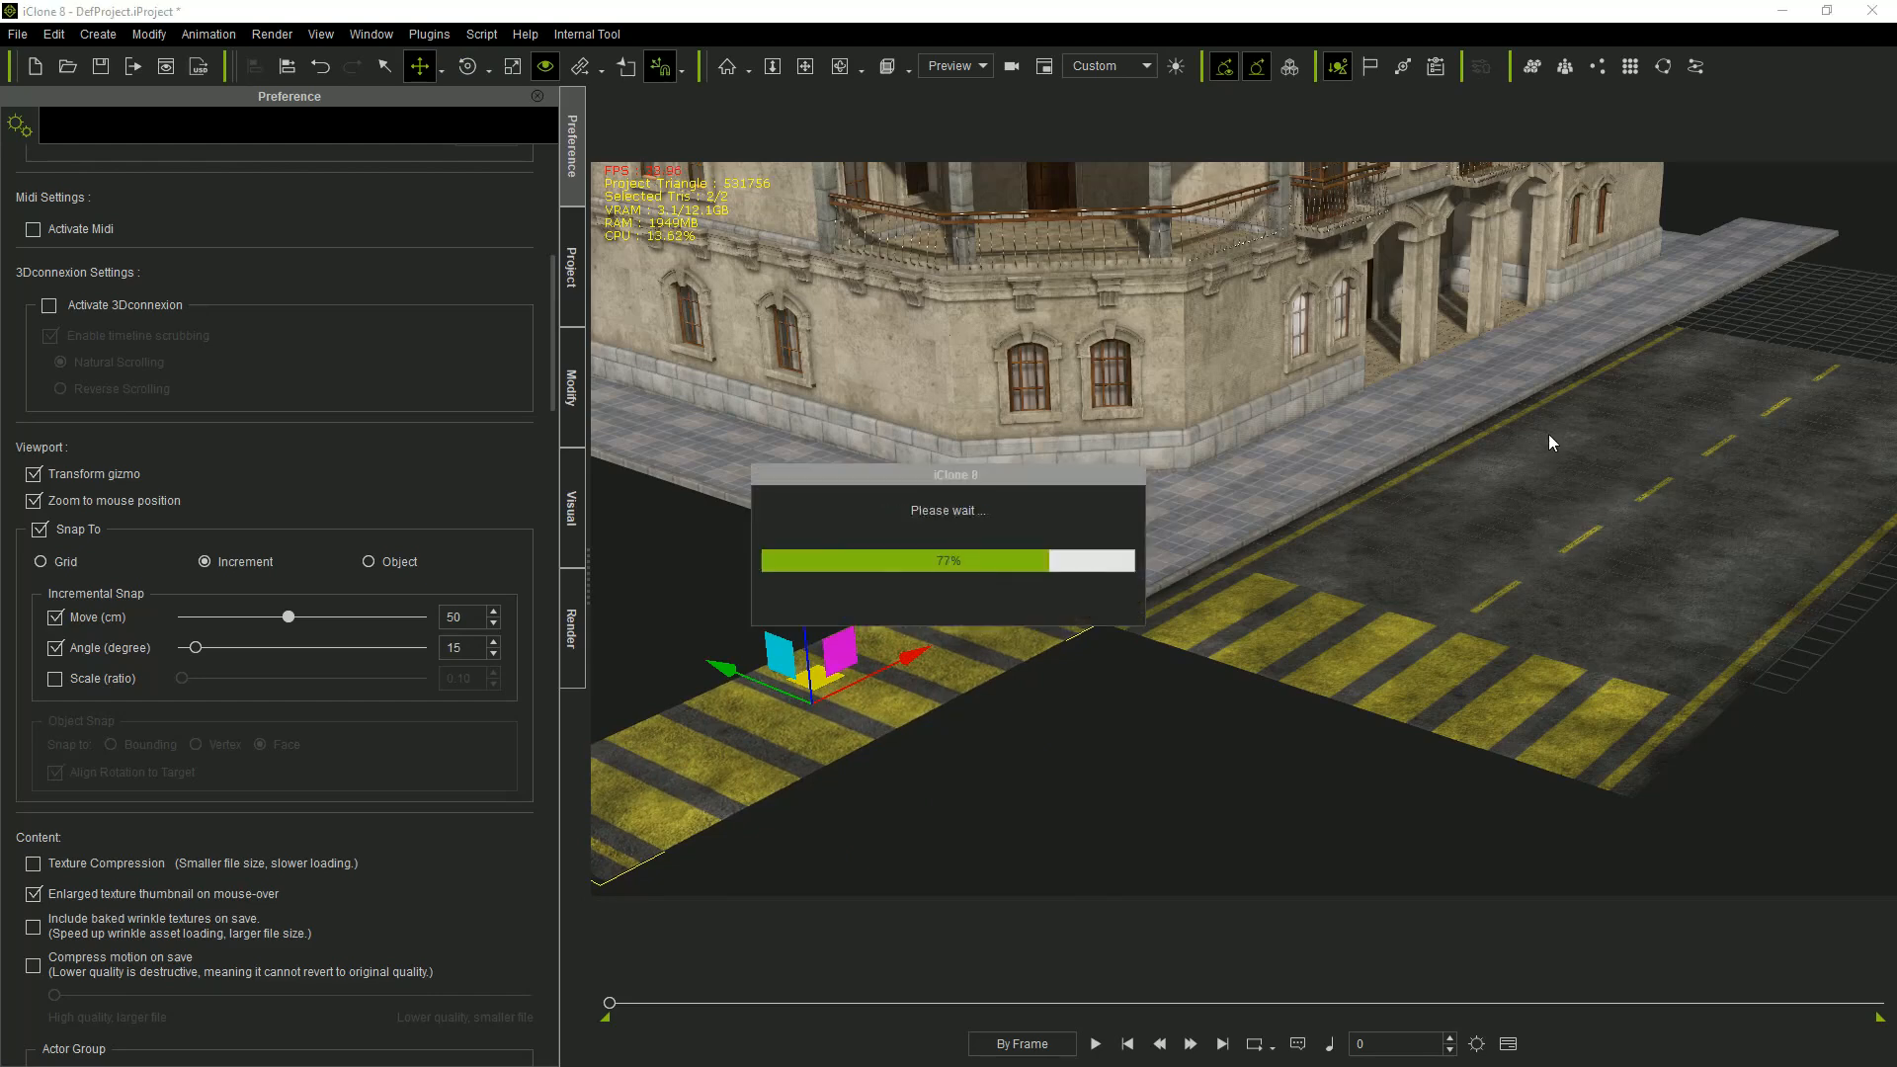
pyautogui.moveTo(1457, 333); pyautogui.dragTo(1153, 793)
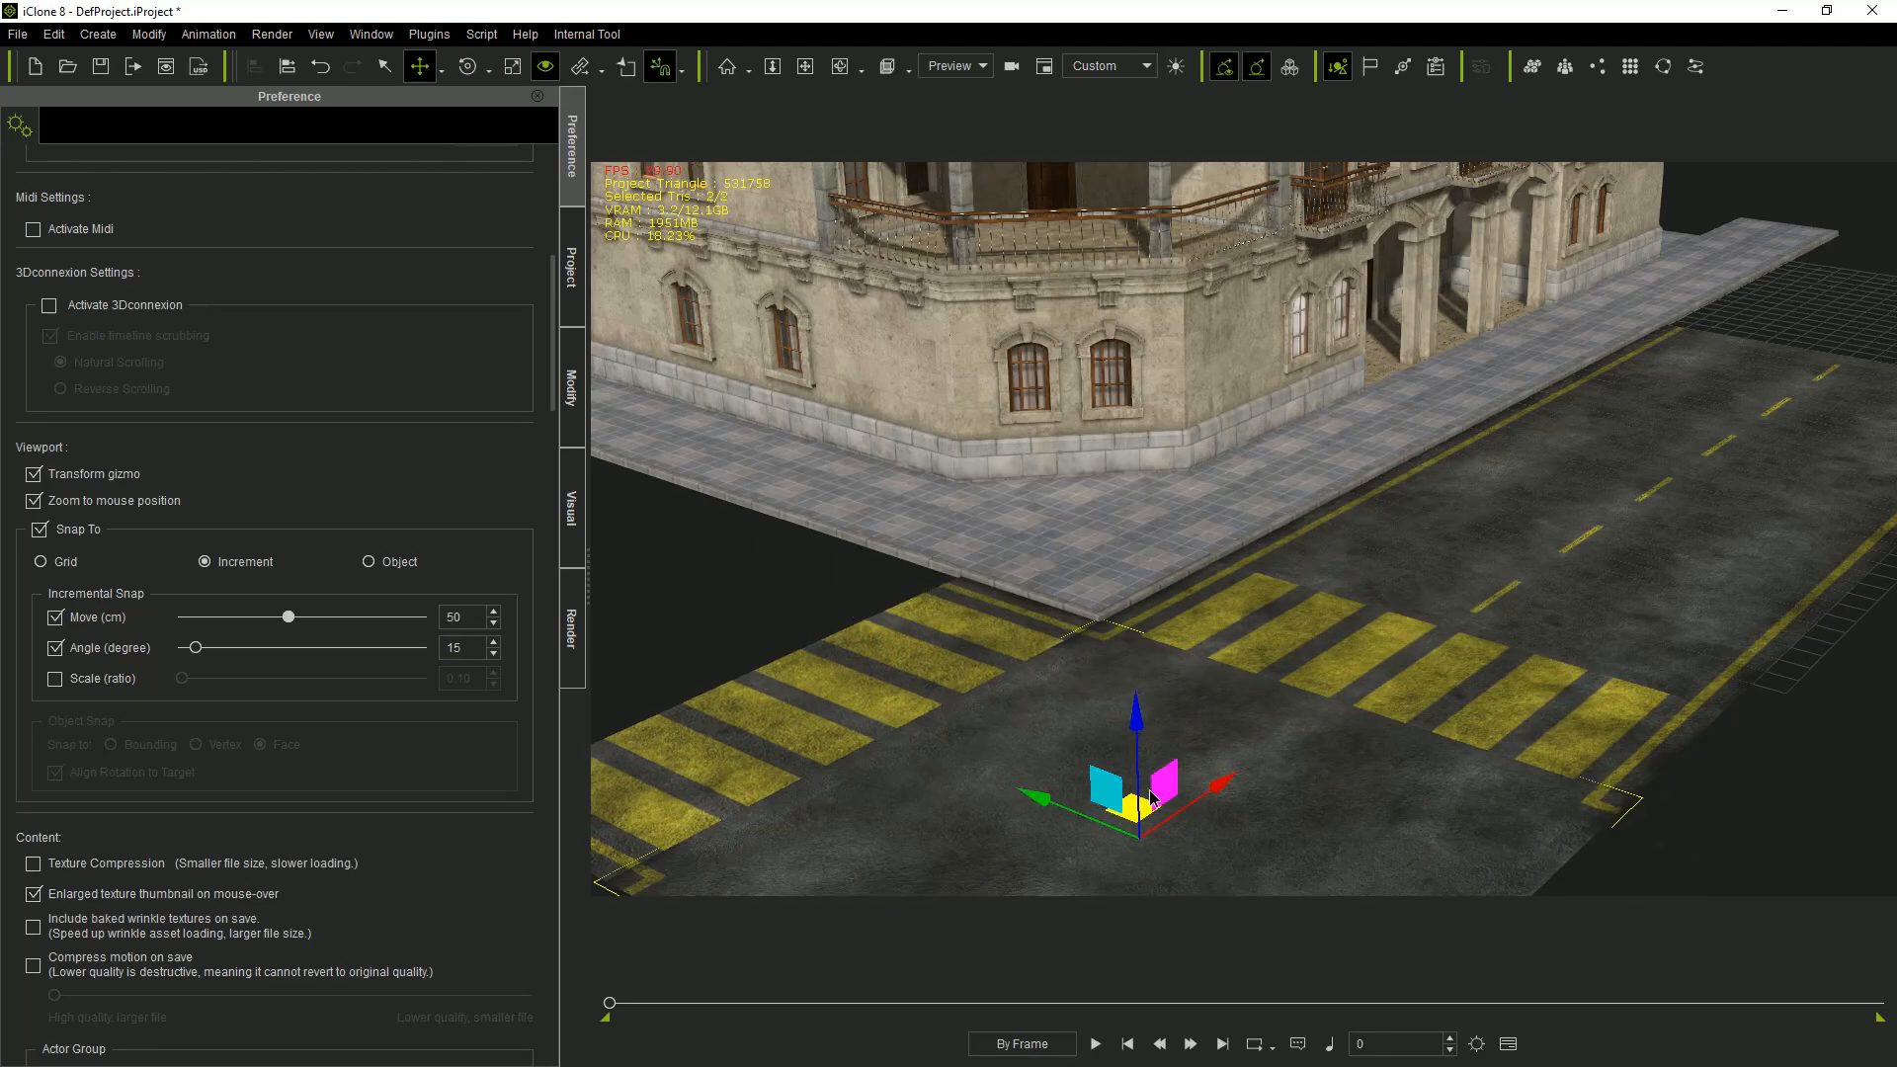